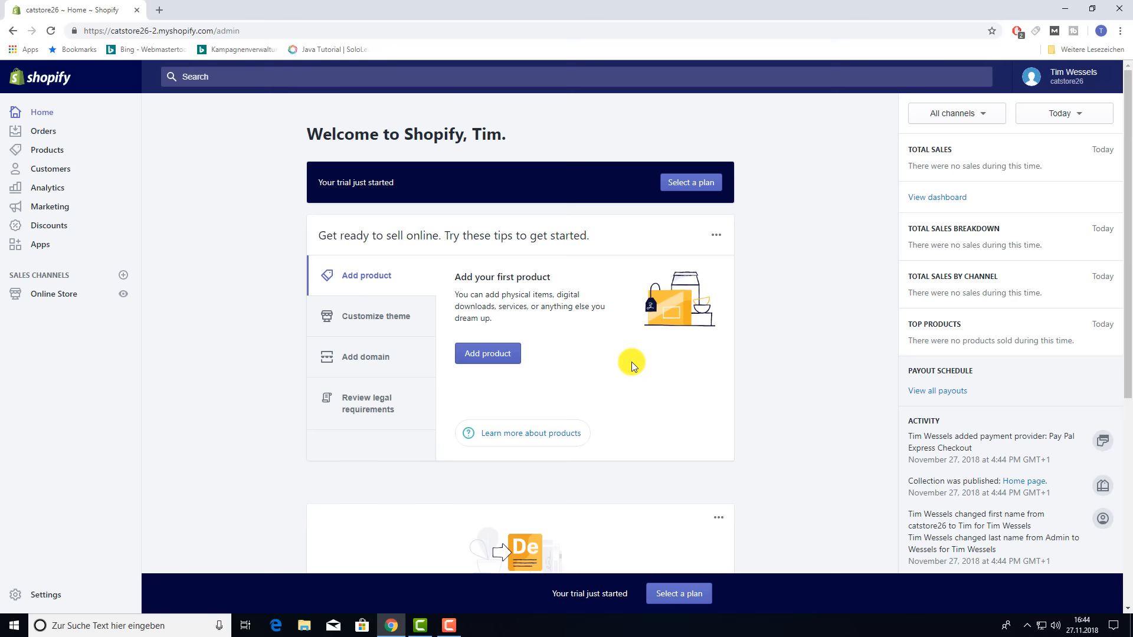
- Preview the live storefront in a new tab, then close the preview and return to the admin
click(120, 298)
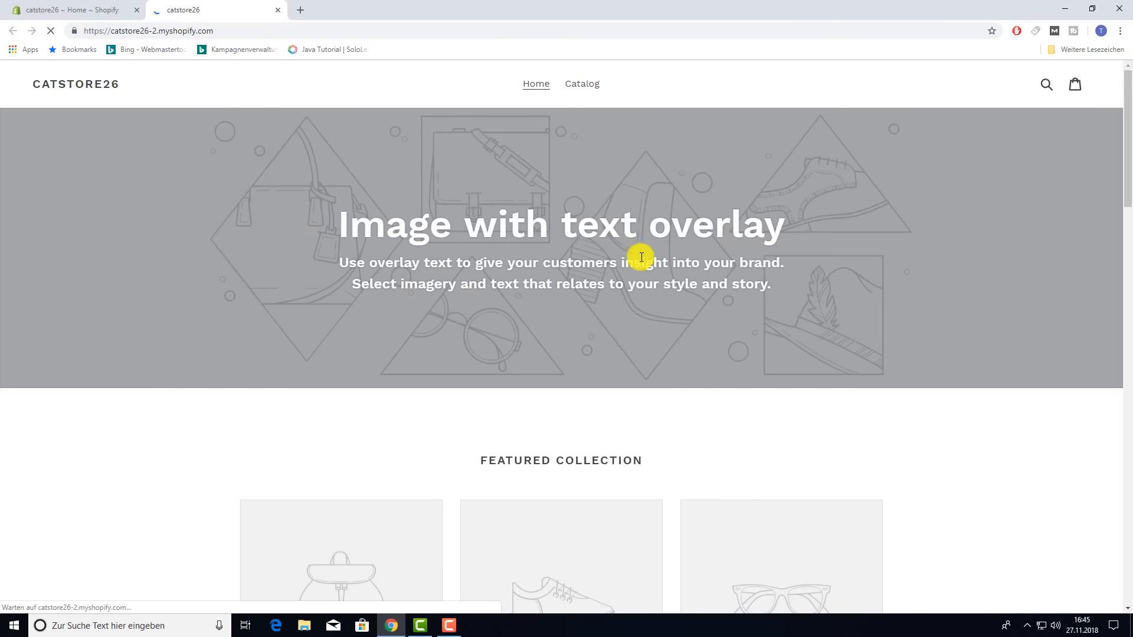
scroll(812, 302, down, 10)
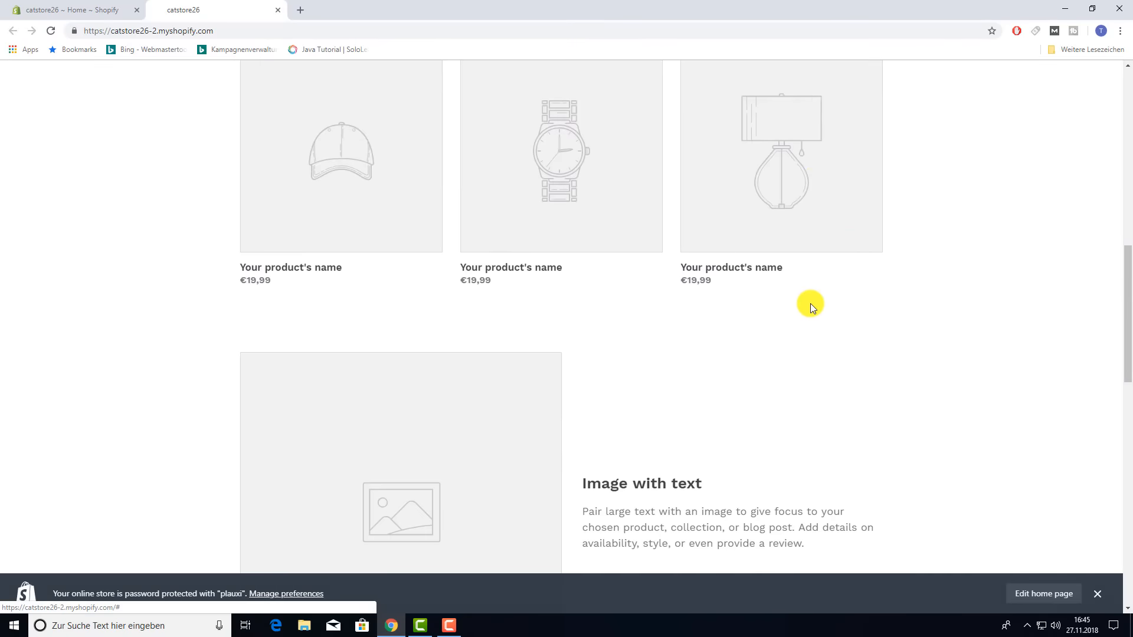
scroll(811, 305, down, 8)
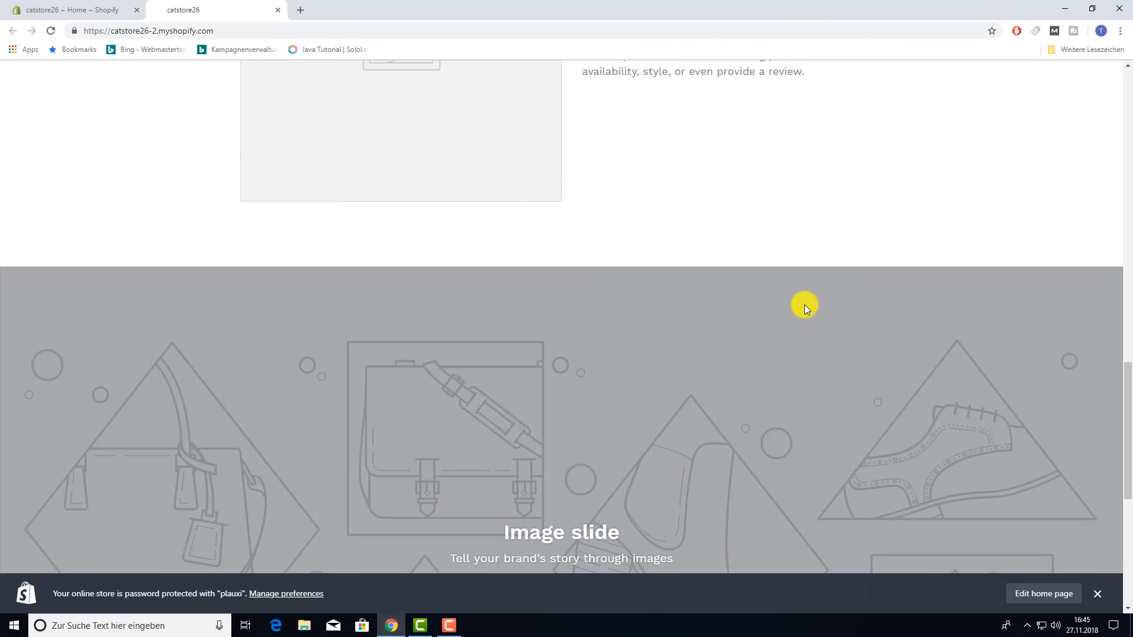
scroll(801, 299, down, 6)
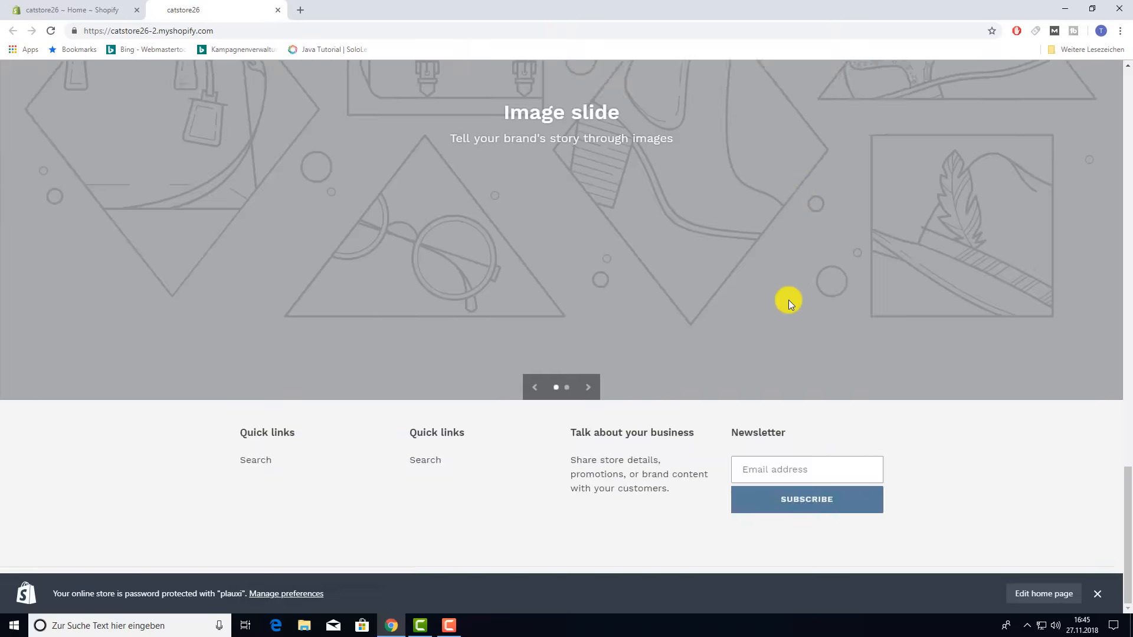
scroll(789, 300, up, 20)
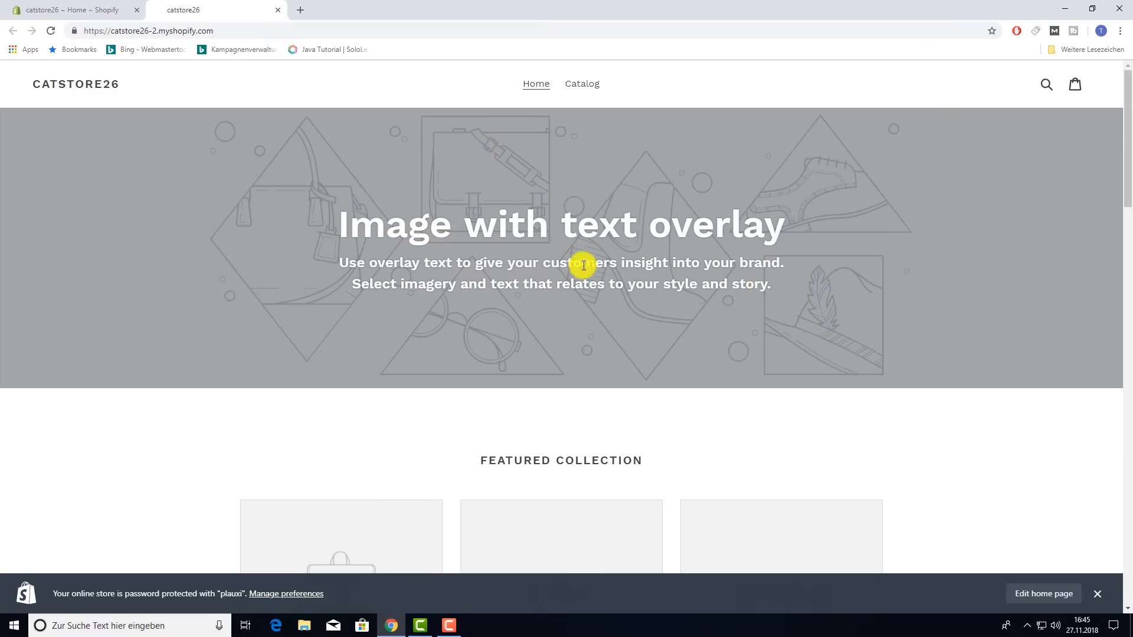
click(81, 14)
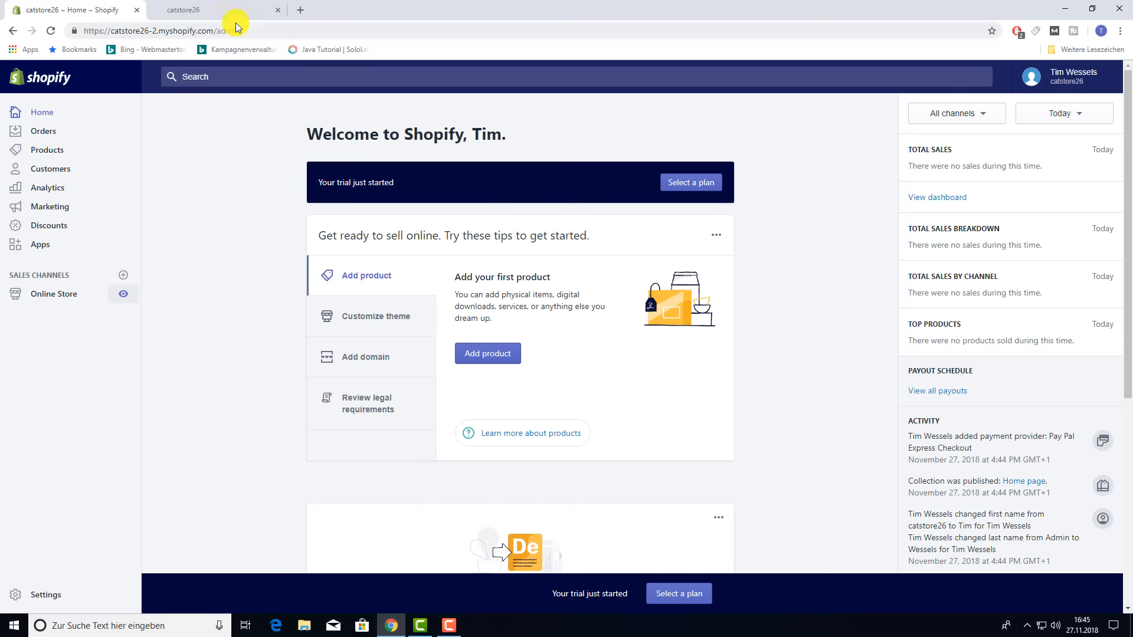
click(277, 12)
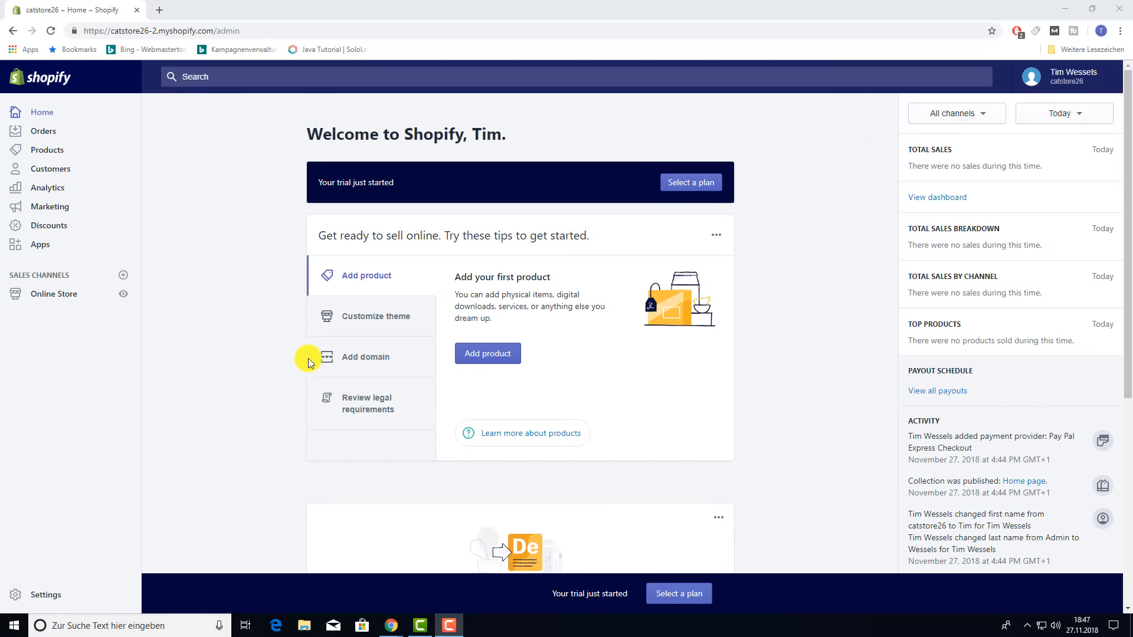
- Search the domain settings for catstore26 and choose catstore26.com at $14 per year
click(363, 361)
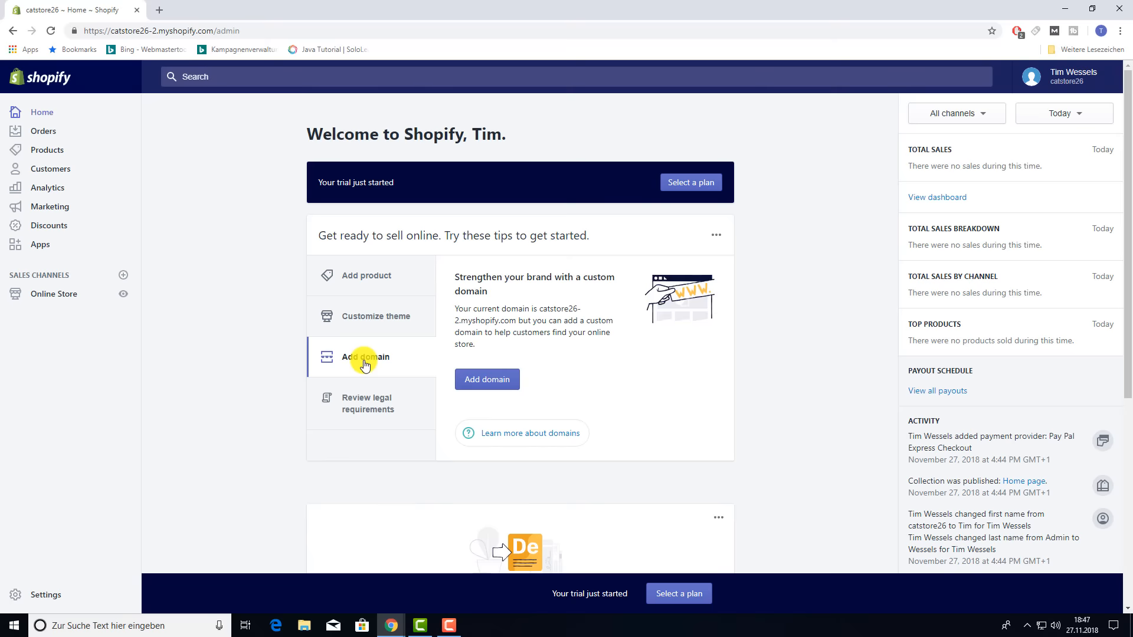
click(462, 379)
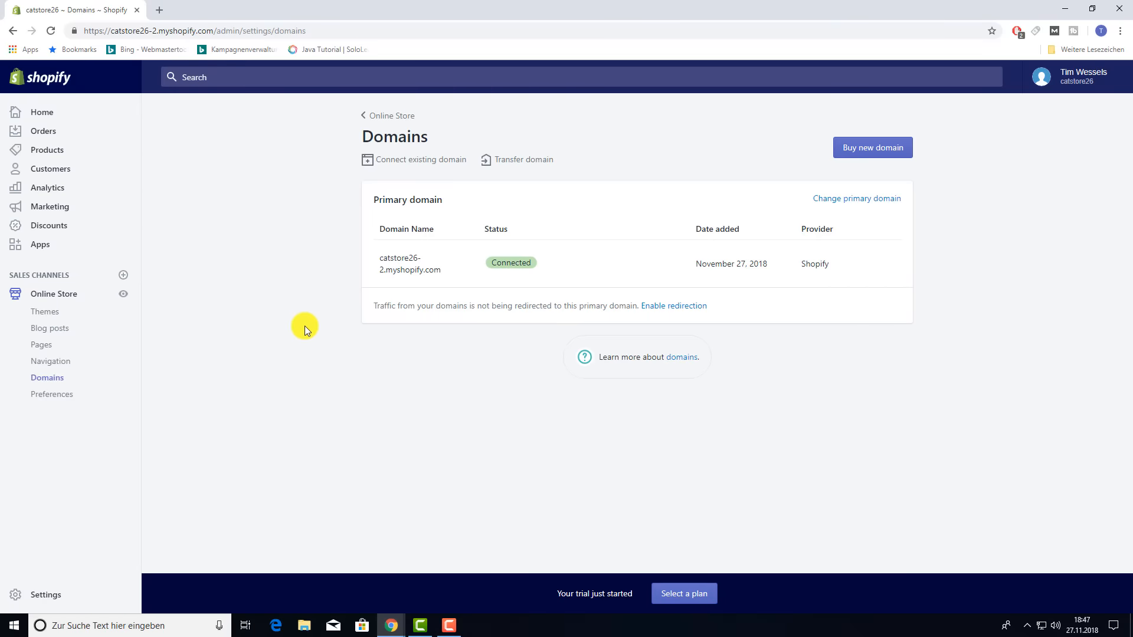
click(885, 148)
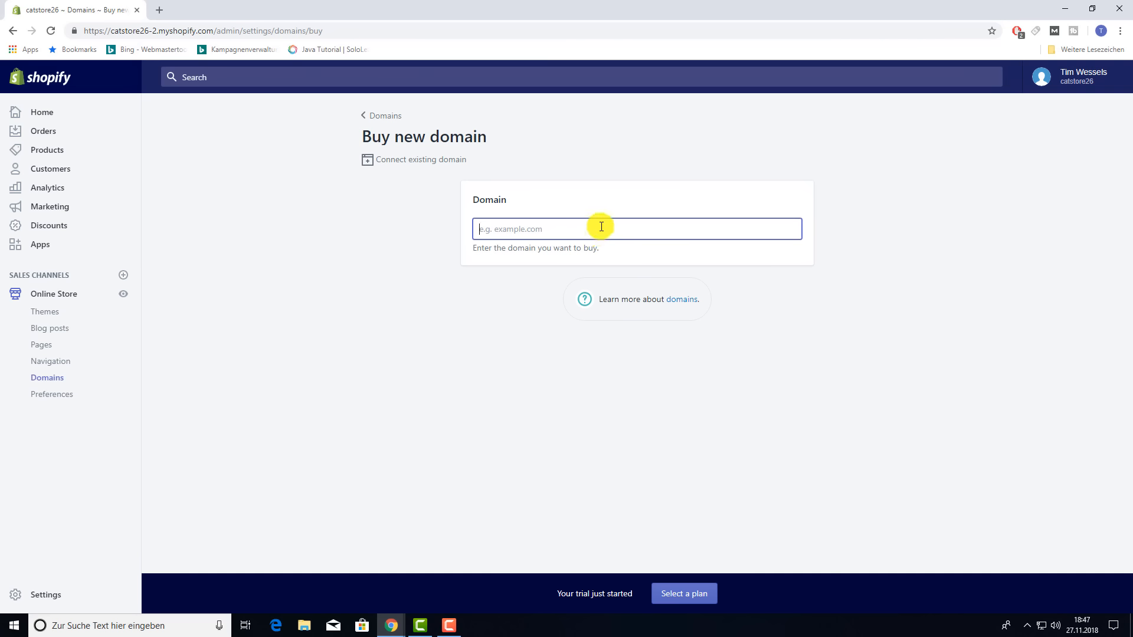
text(catstore26)
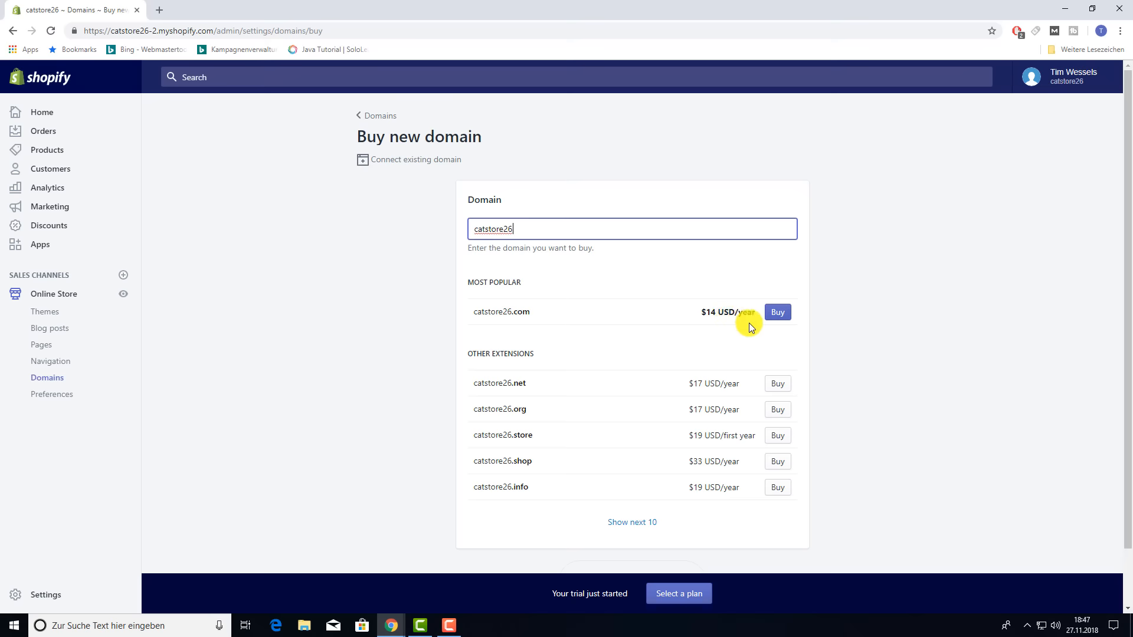
click(777, 314)
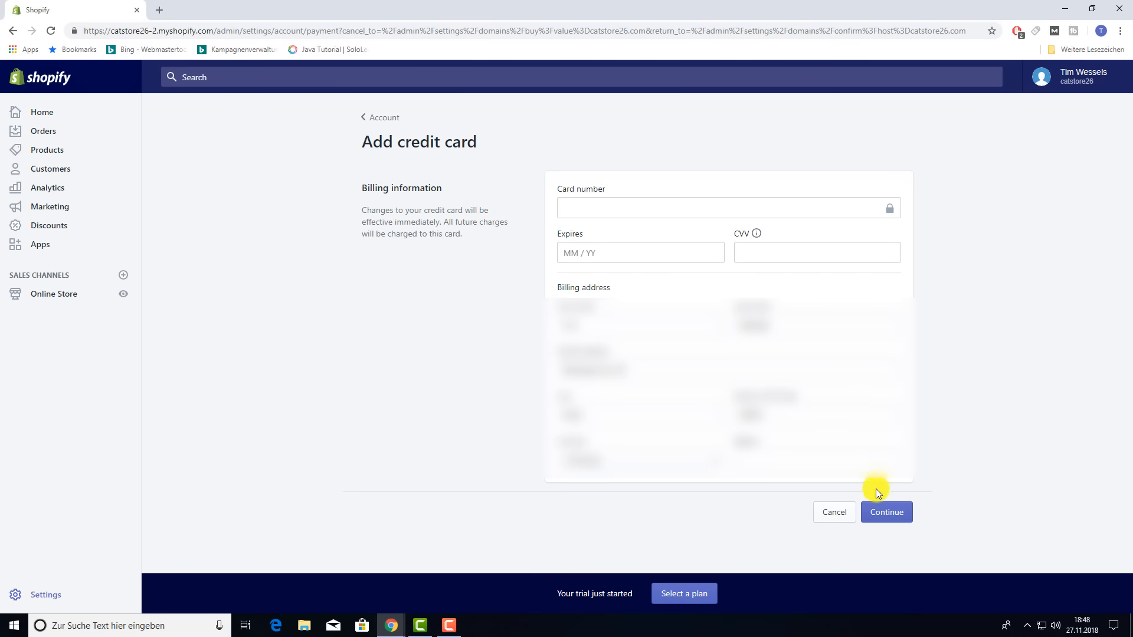
- Continue with the saved billing card, switch off yearly auto-renew, and buy catstore26.com
click(882, 513)
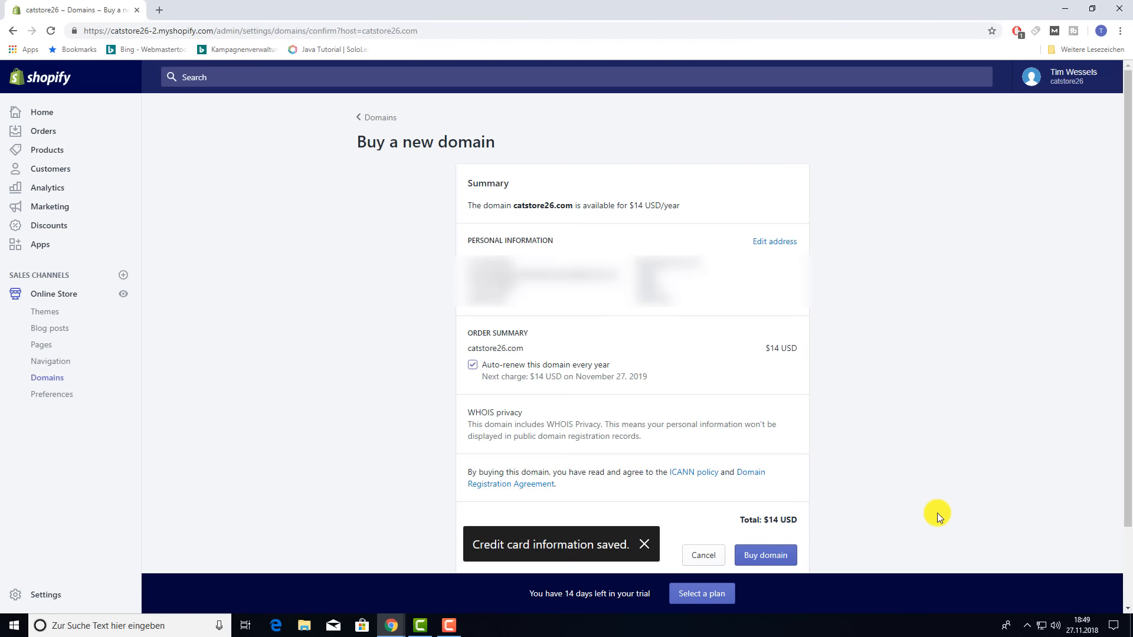
click(644, 544)
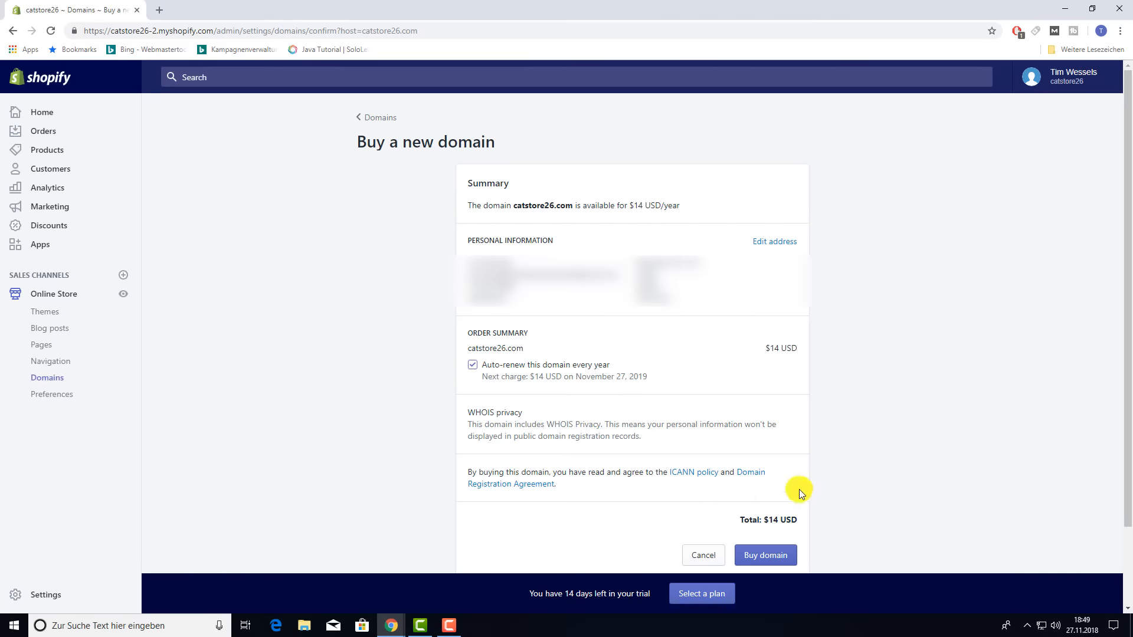
click(473, 366)
click(472, 368)
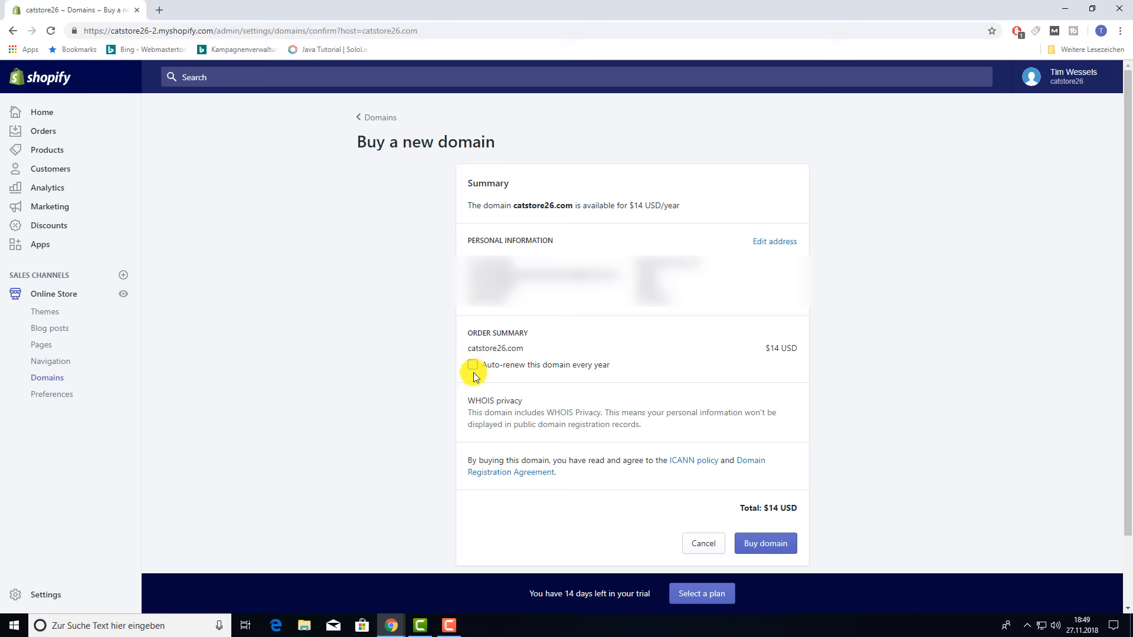
click(760, 540)
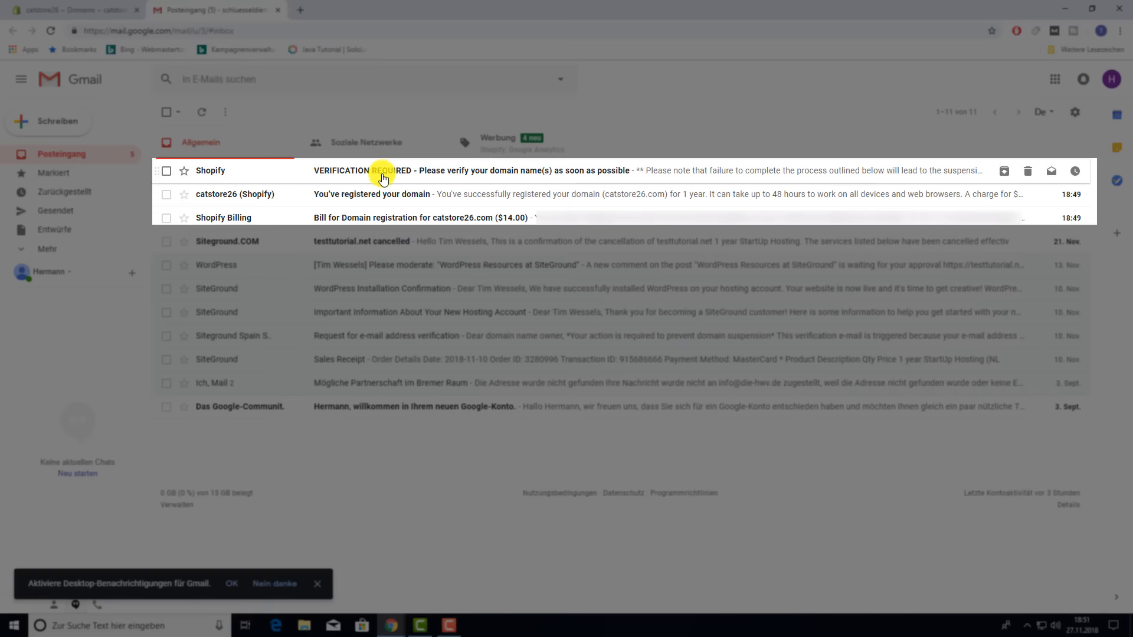
- Verify the catstore26.com contact information through the Shopify verification email's link
click(383, 176)
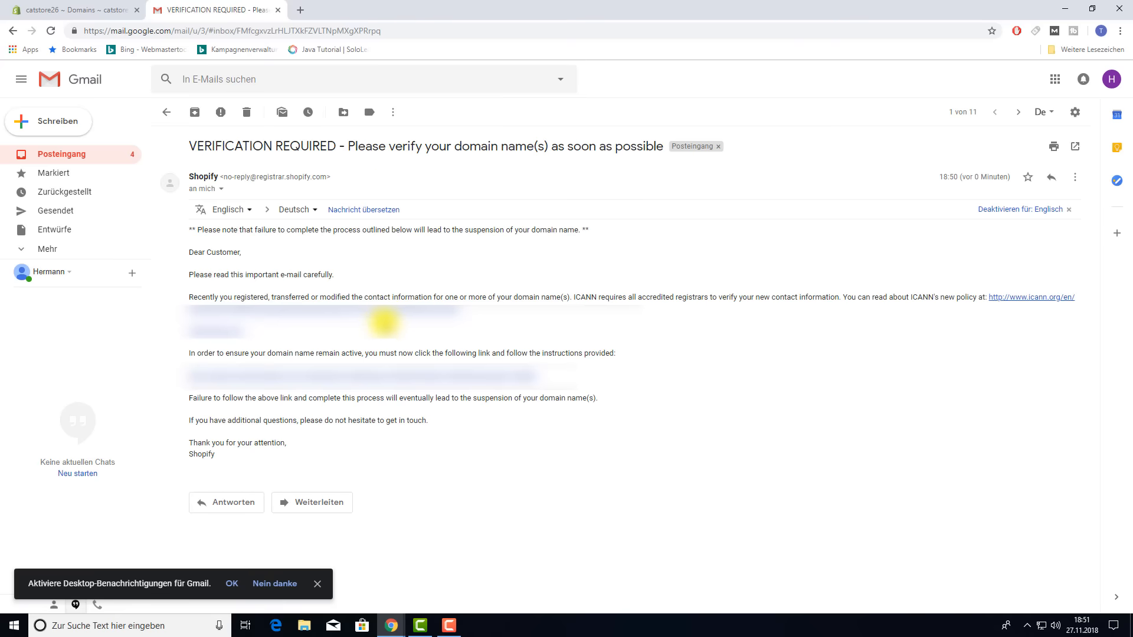
click(349, 375)
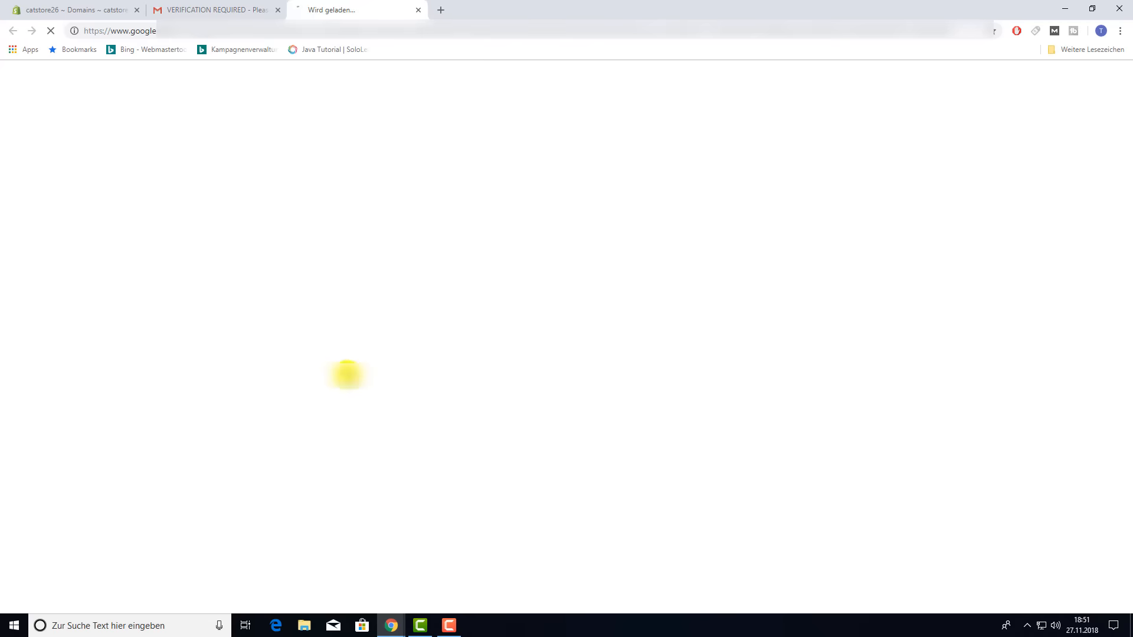
drag(367, 19, 258, 12)
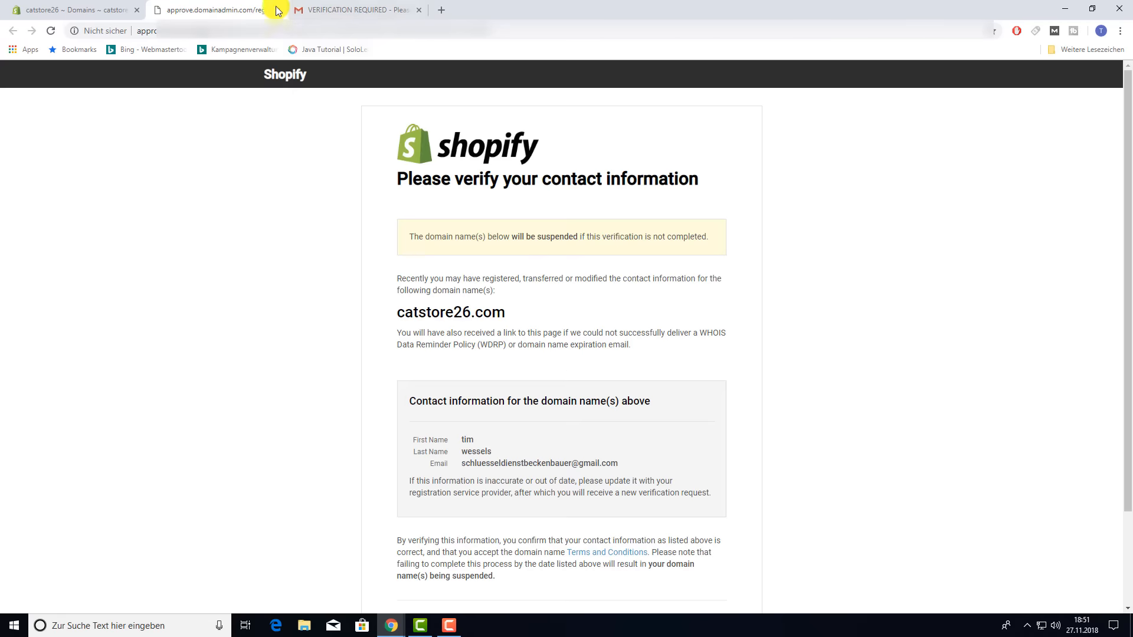
scroll(756, 349, down, 2)
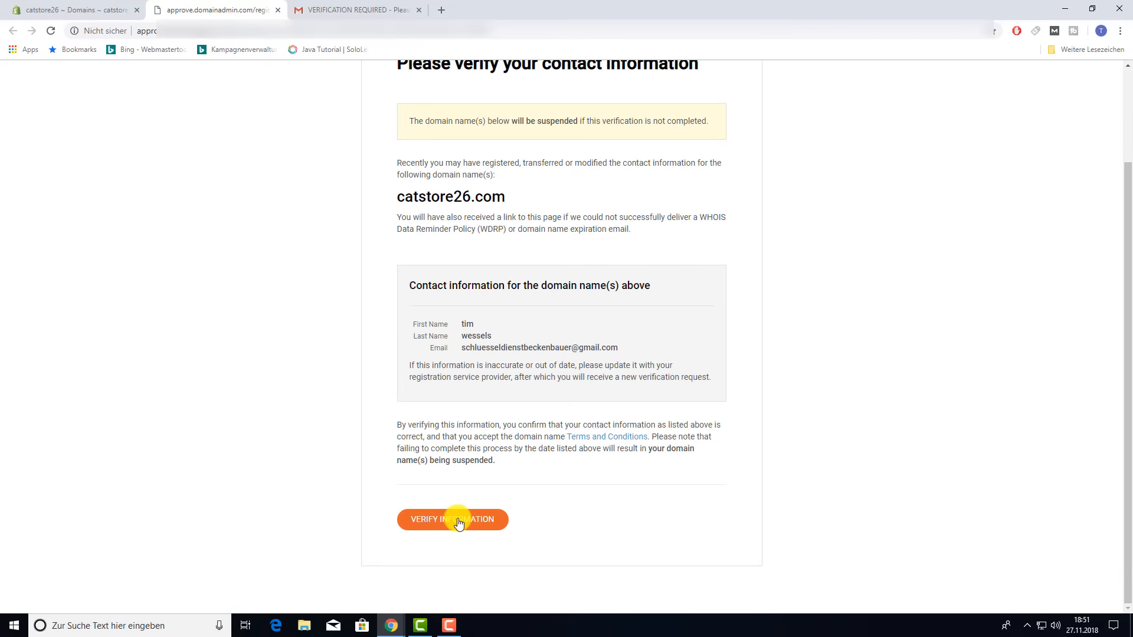
click(452, 519)
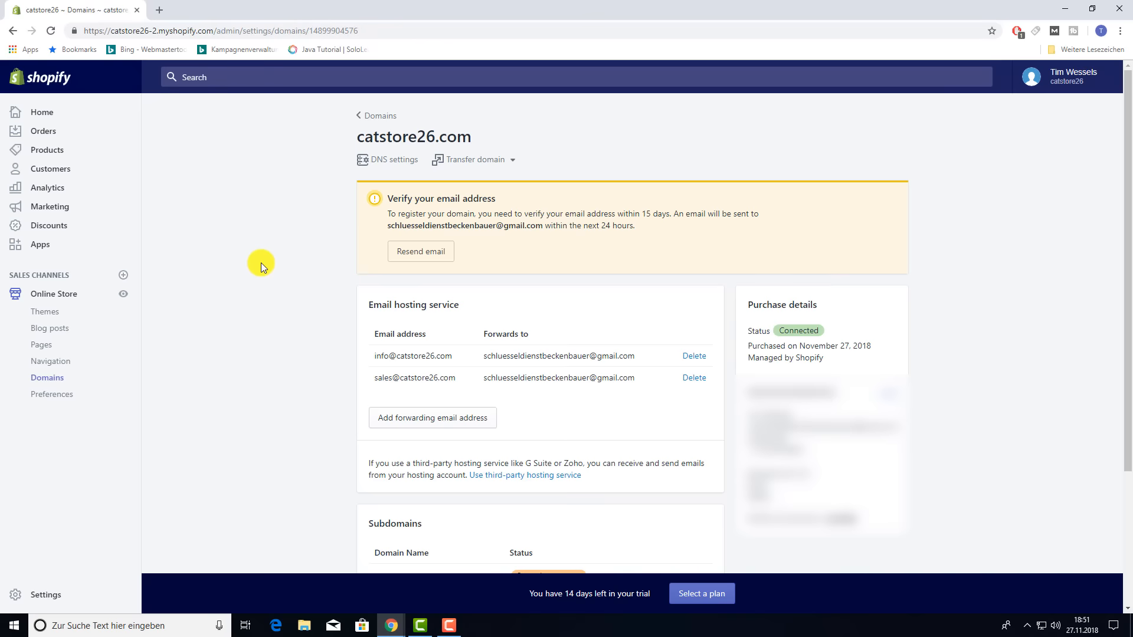
key(F5)
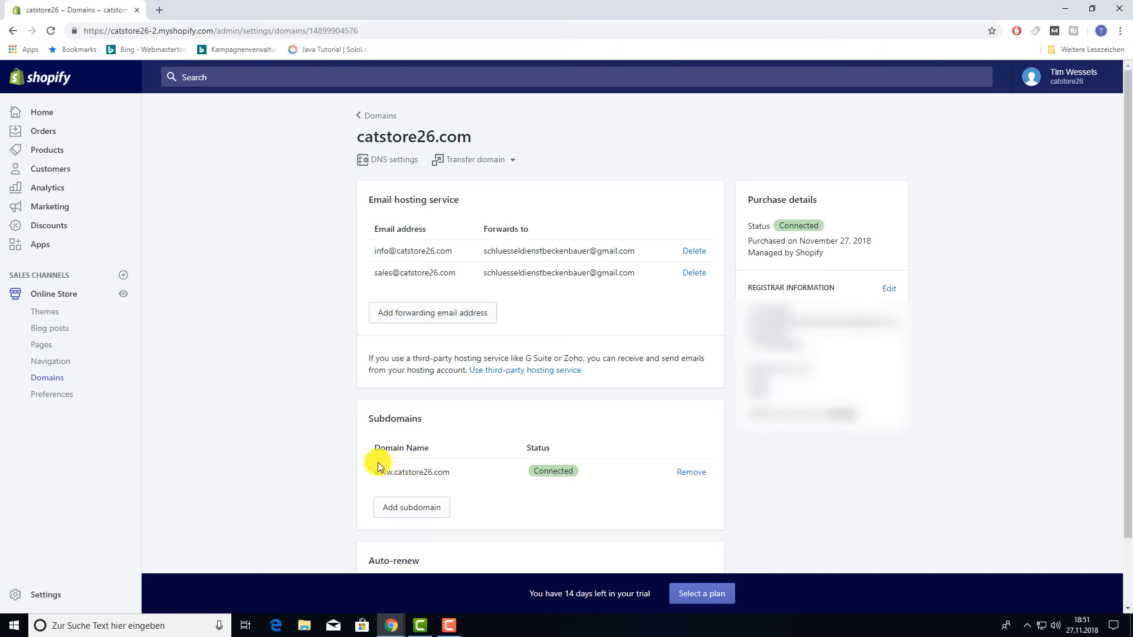
- Go to Online Store > Themes from the admin sidebar
scroll(334, 453, down, 1)
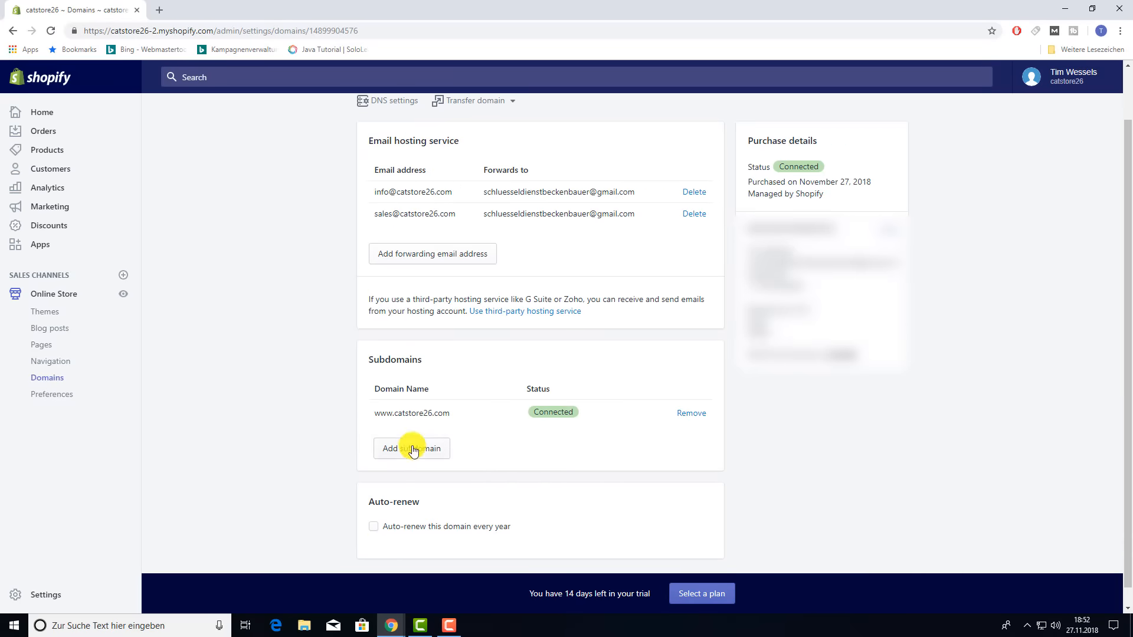
scroll(307, 374, up, 1)
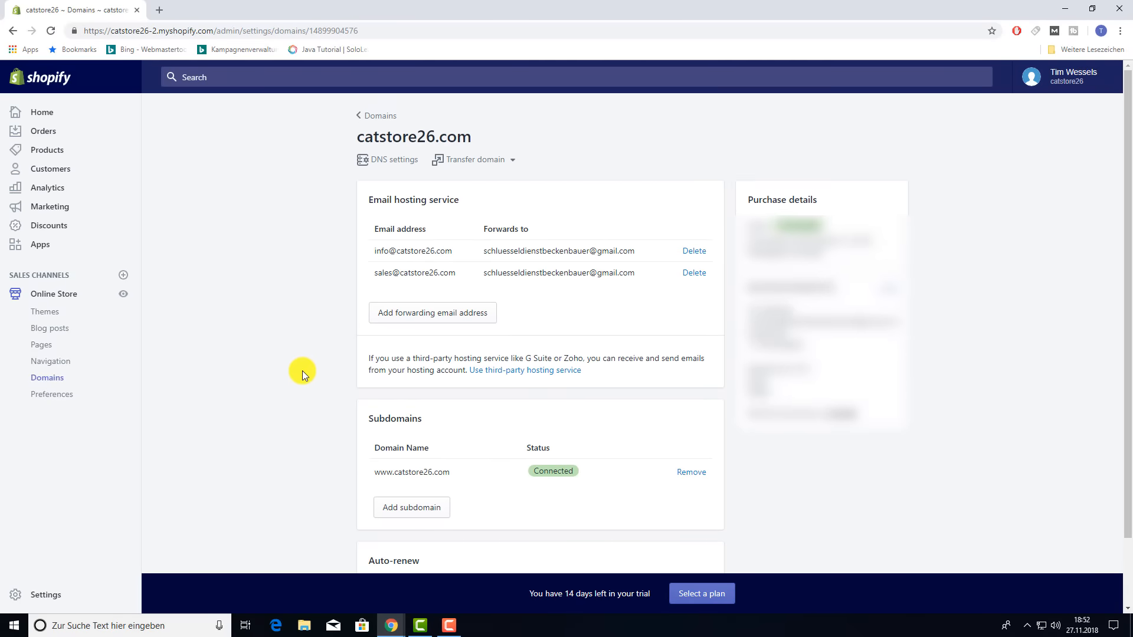
scroll(303, 373, down, 1)
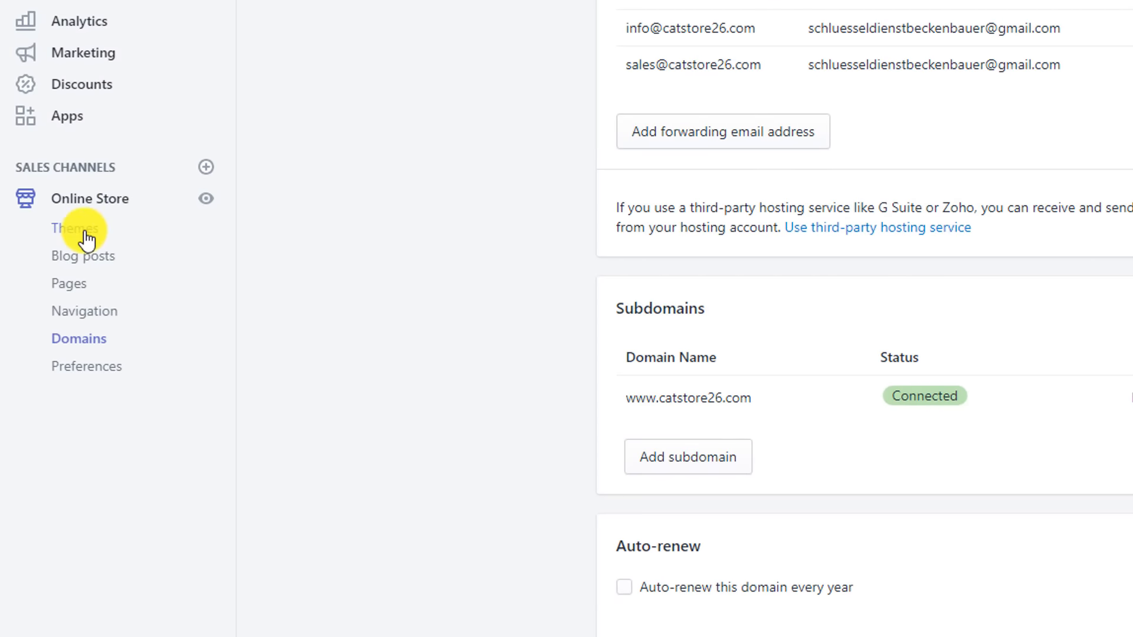
click(85, 236)
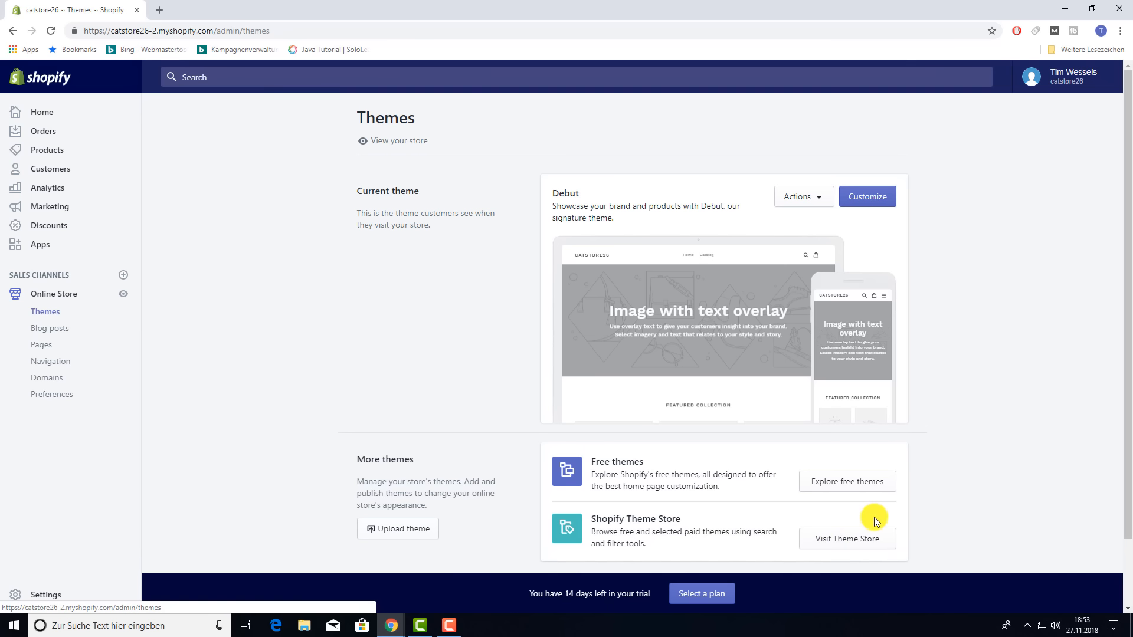
- Browse Shopify's free themes and open the Brooklyn theme's details
click(859, 490)
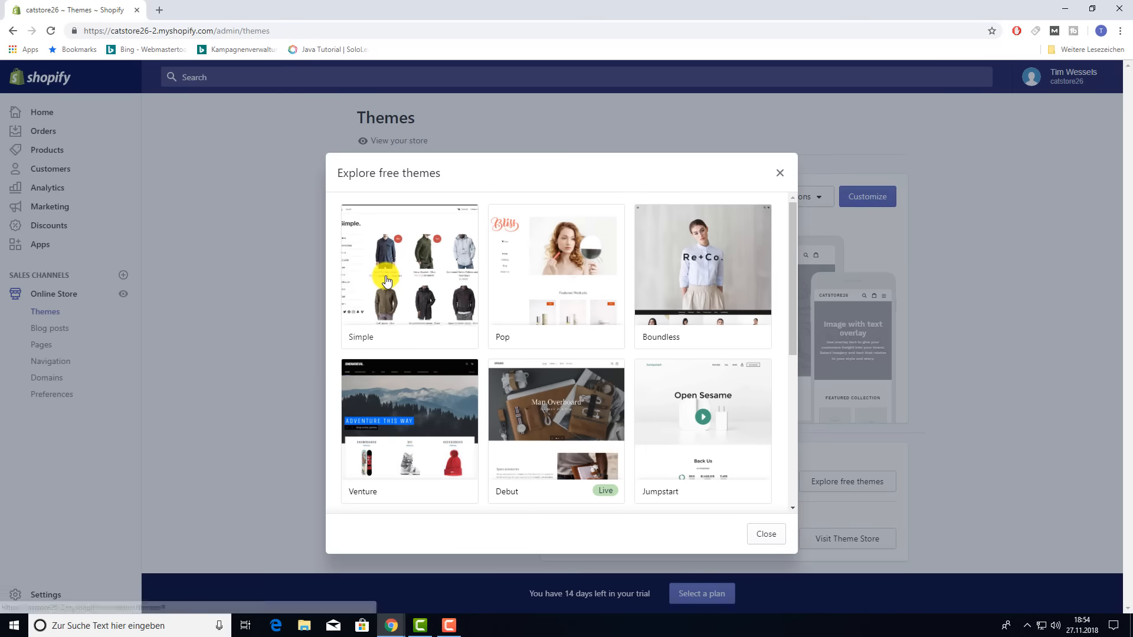
scroll(706, 396, down, 5)
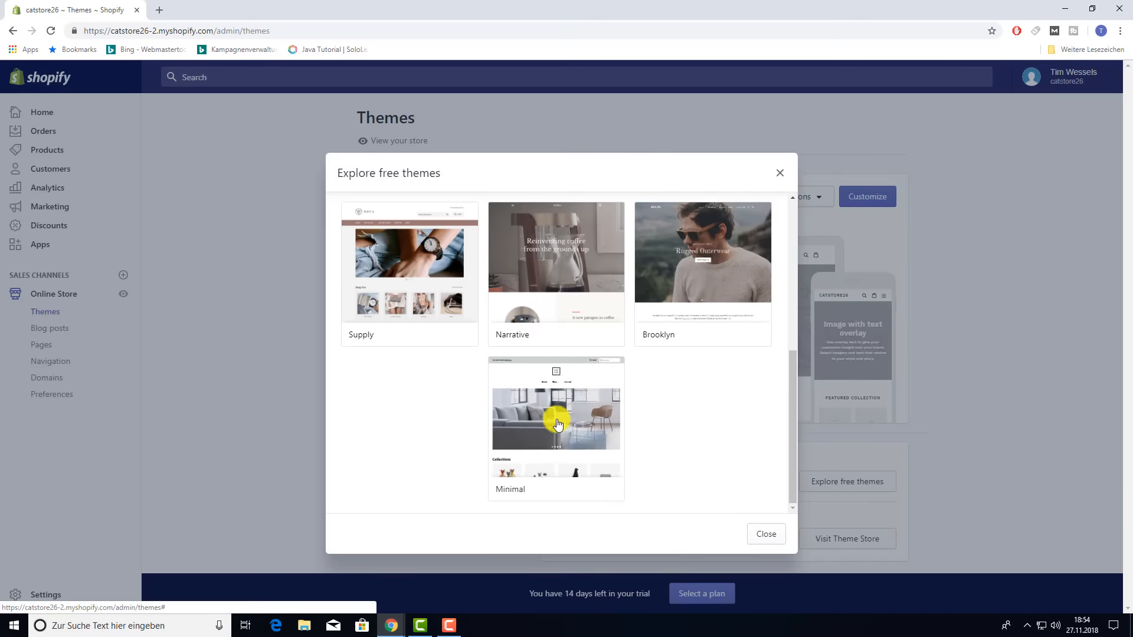
scroll(671, 448, up, 5)
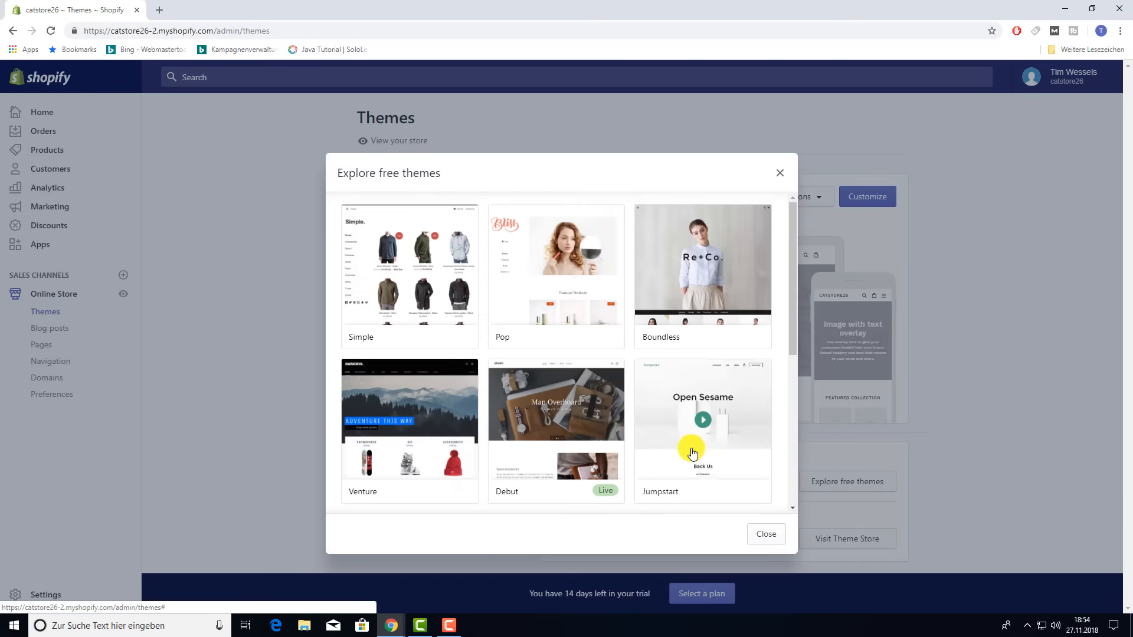
scroll(691, 451, down, 4)
scroll(690, 448, down, 2)
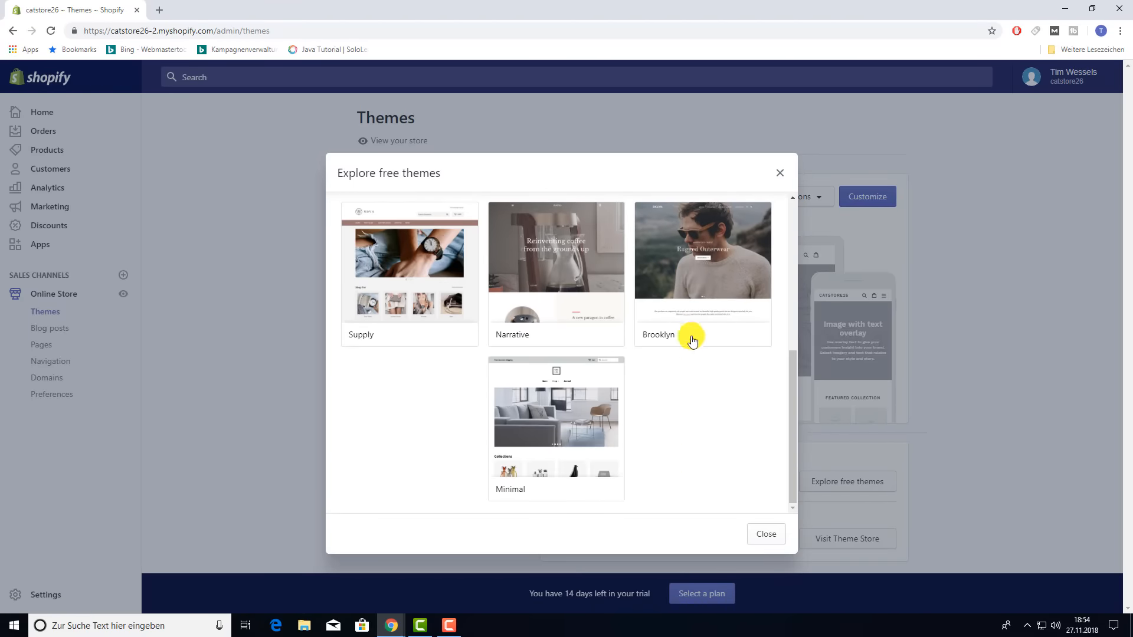
click(718, 276)
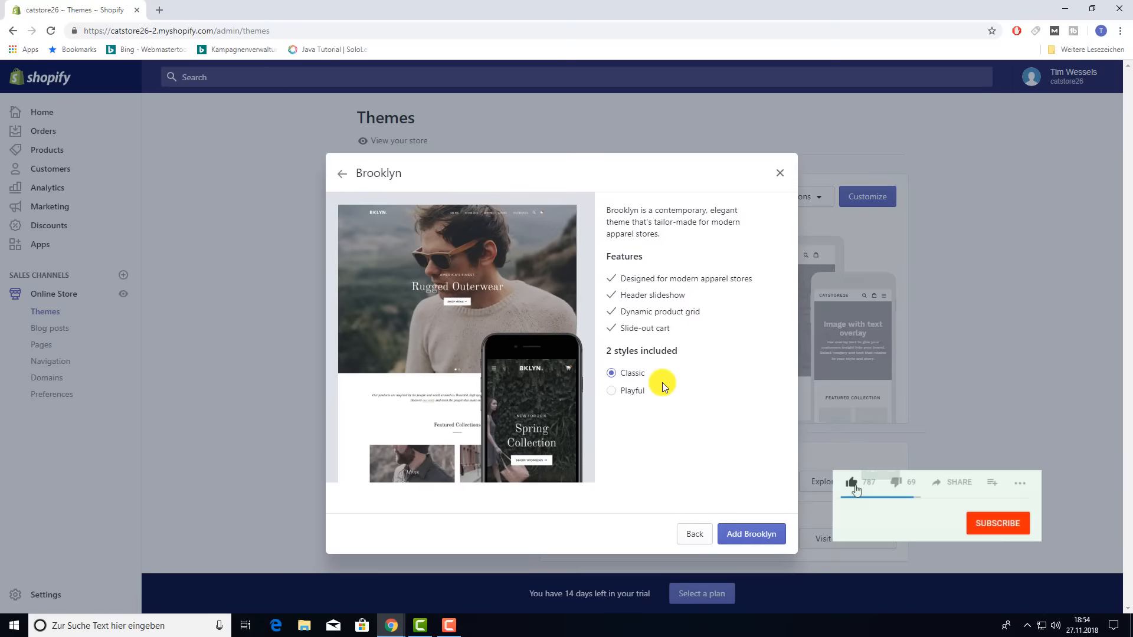
- Preview Brooklyn's Playful style, then pick Classic and add Brooklyn to the store
click(613, 391)
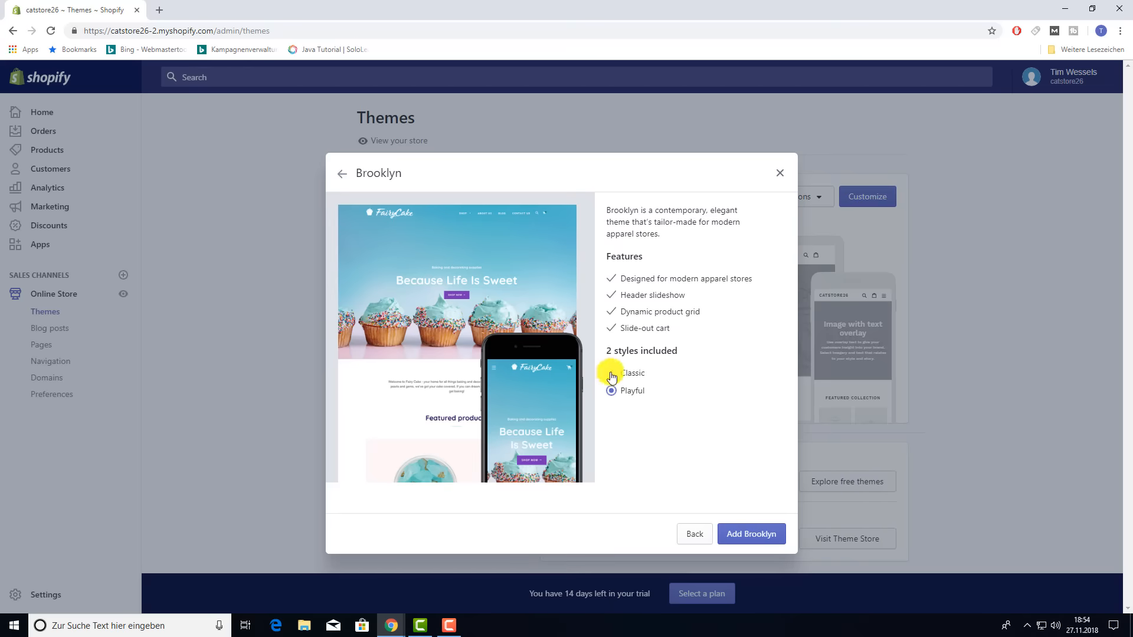
click(611, 375)
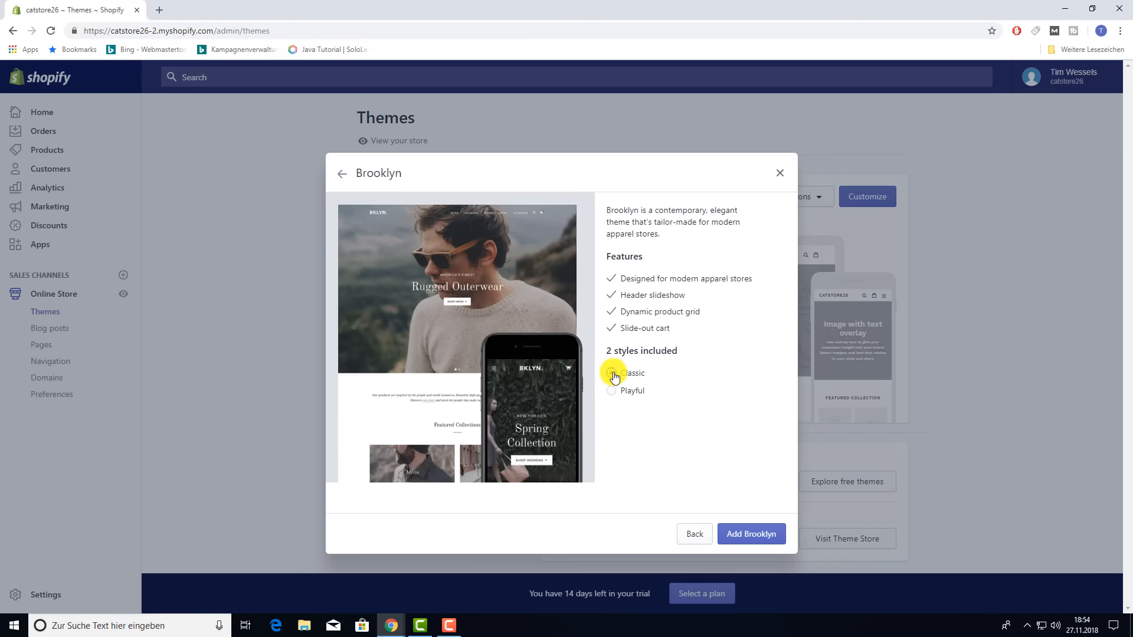
click(757, 539)
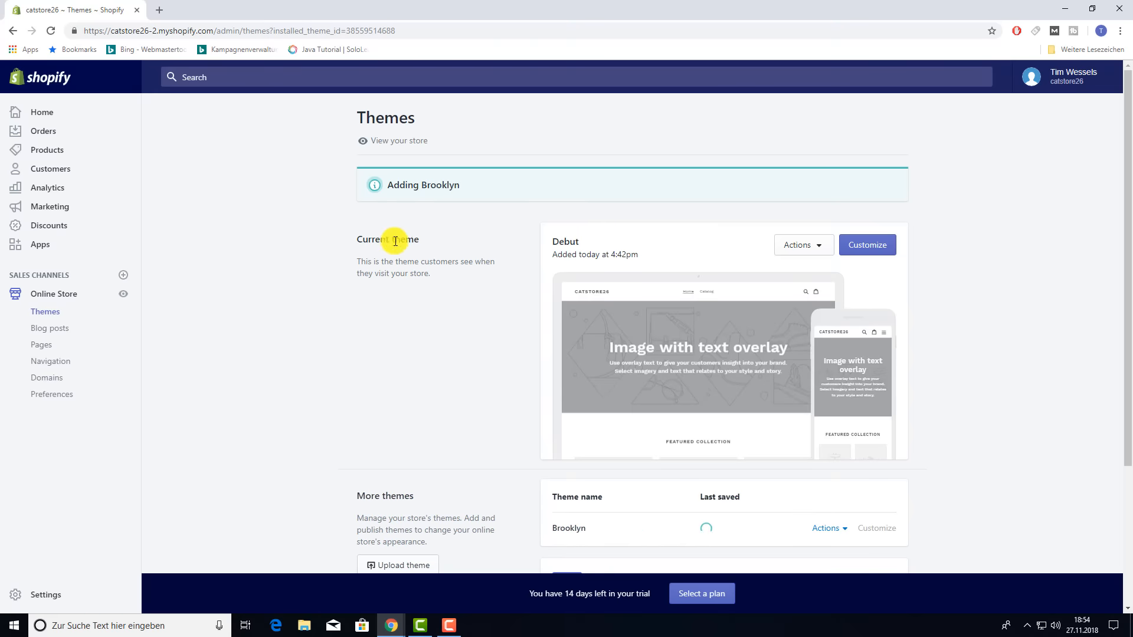
- Publish Brooklyn from its Actions menu under More themes and confirm
scroll(550, 337, down, 2)
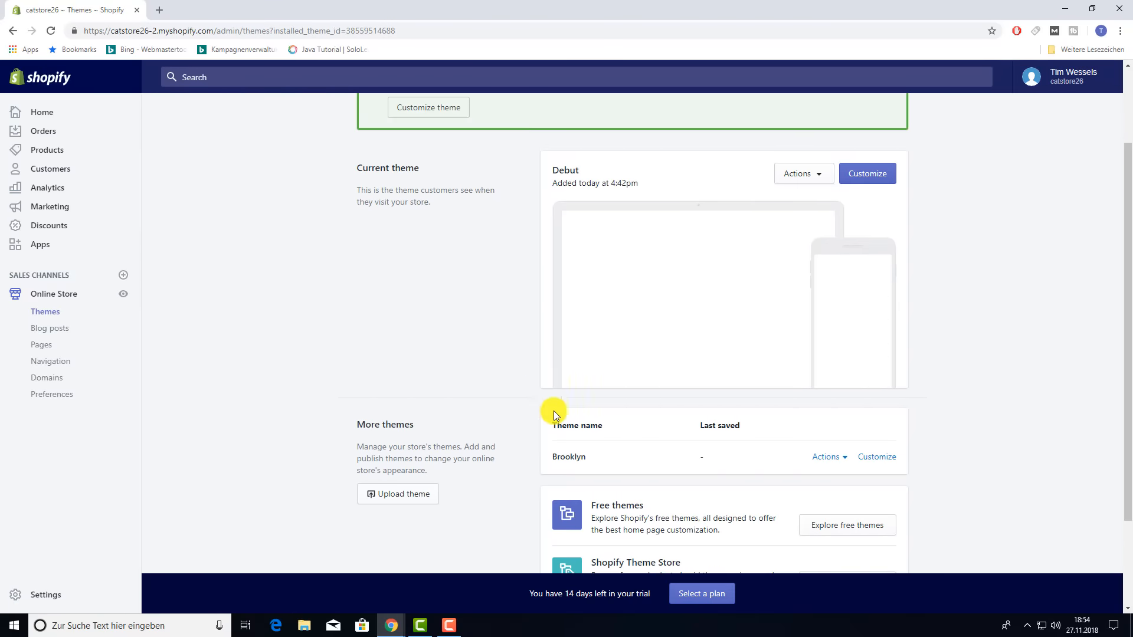
click(830, 458)
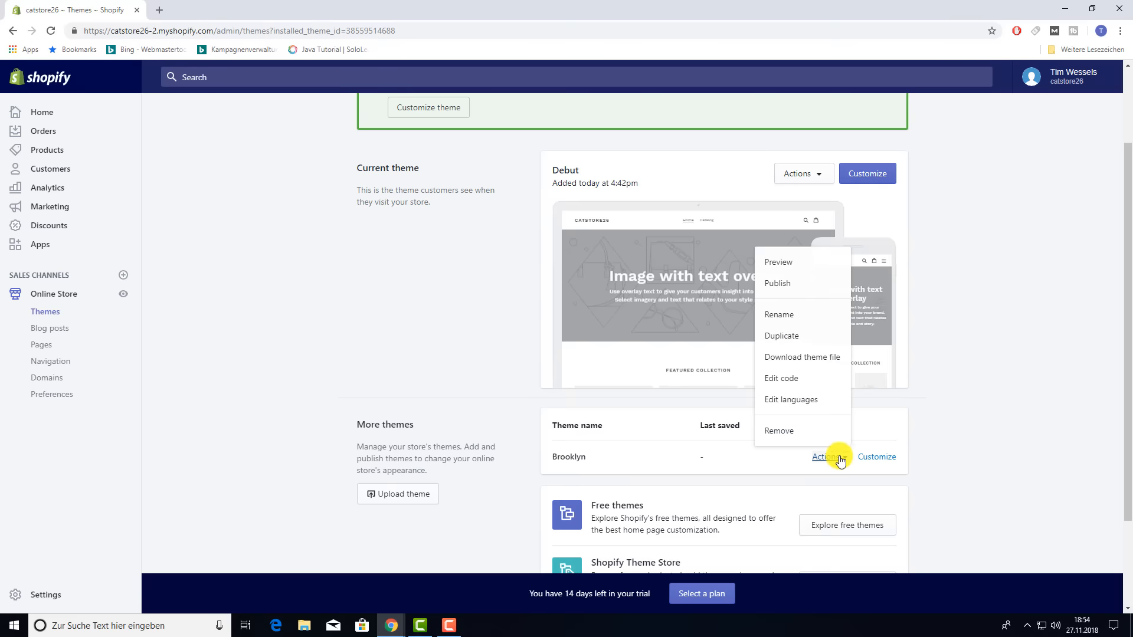
click(796, 275)
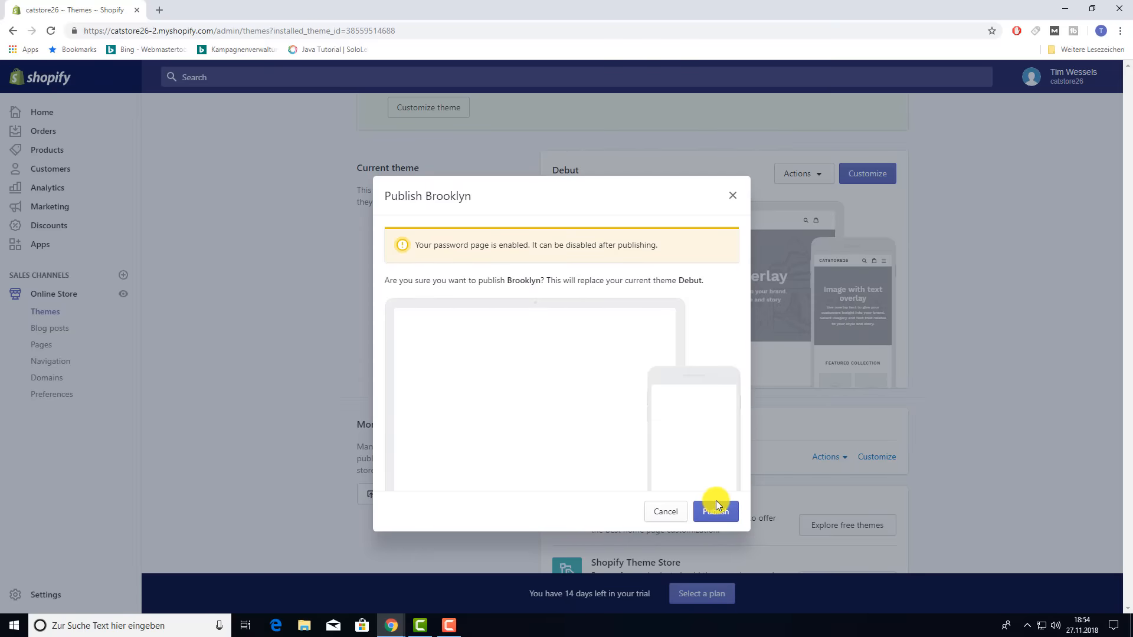
click(717, 506)
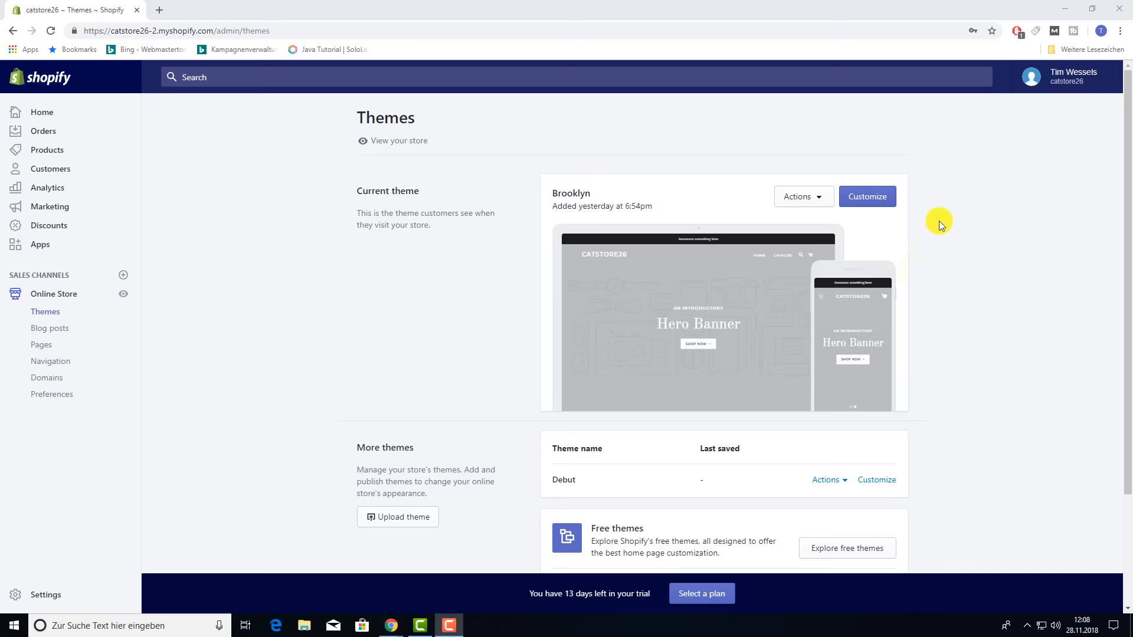
- Open Brooklyn in the theme editor and check its mobile and desktop previews
click(889, 203)
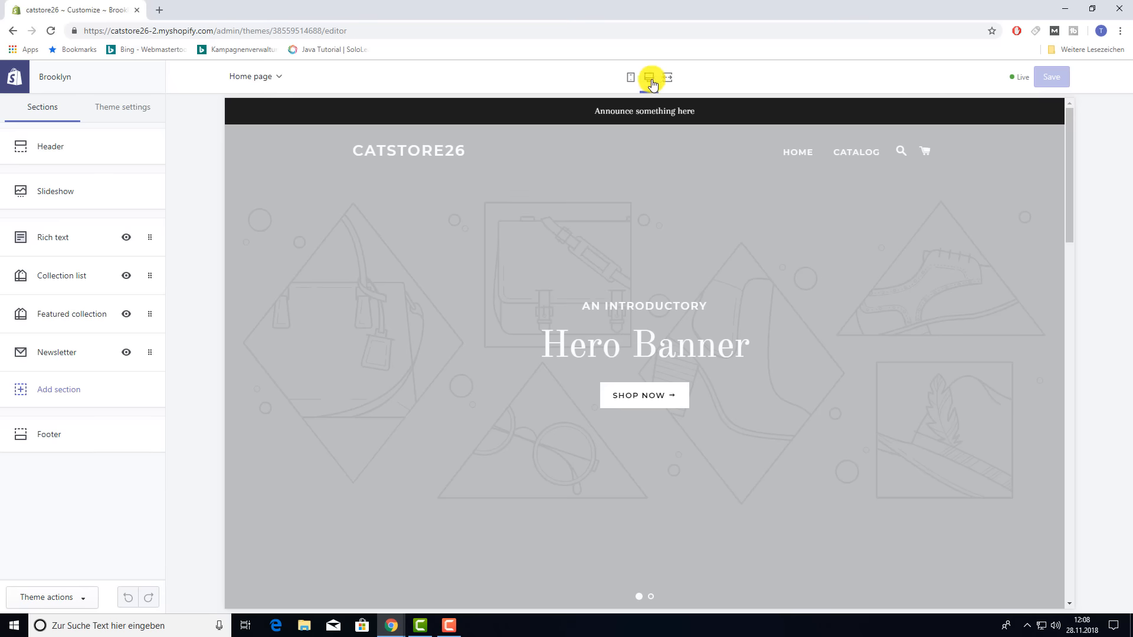
click(630, 81)
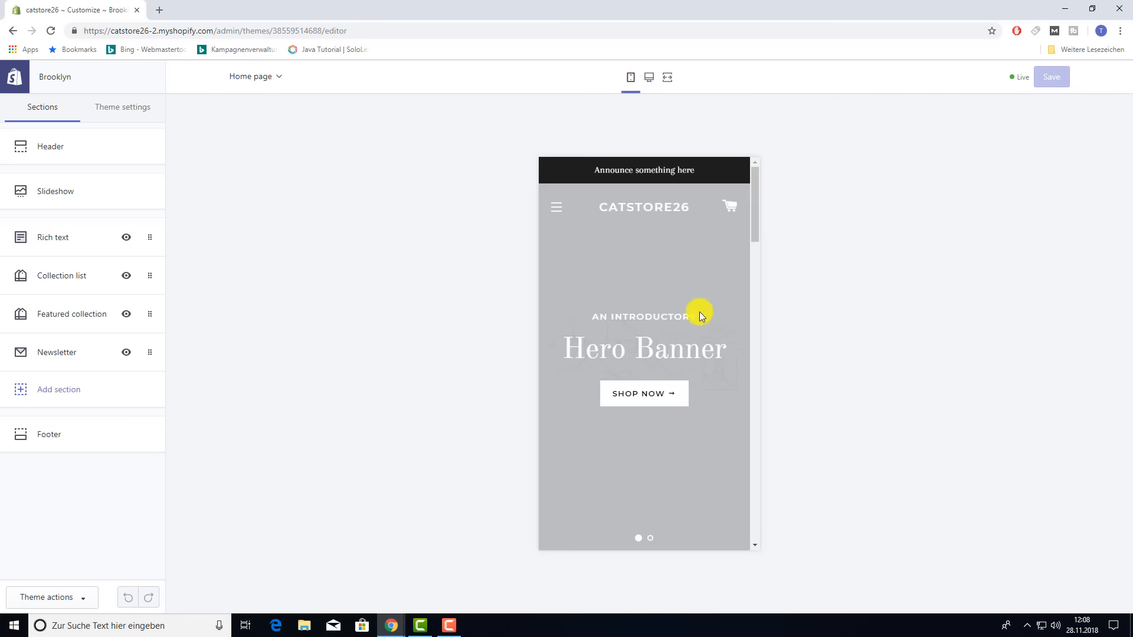
scroll(654, 310, down, 6)
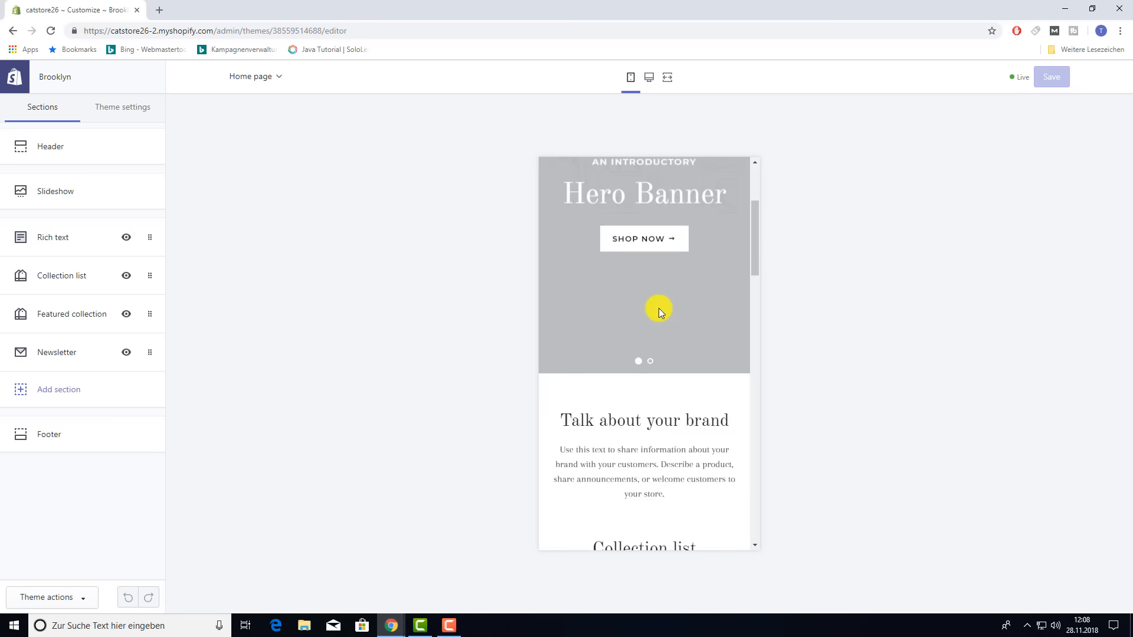
scroll(659, 309, down, 8)
scroll(657, 307, up, 12)
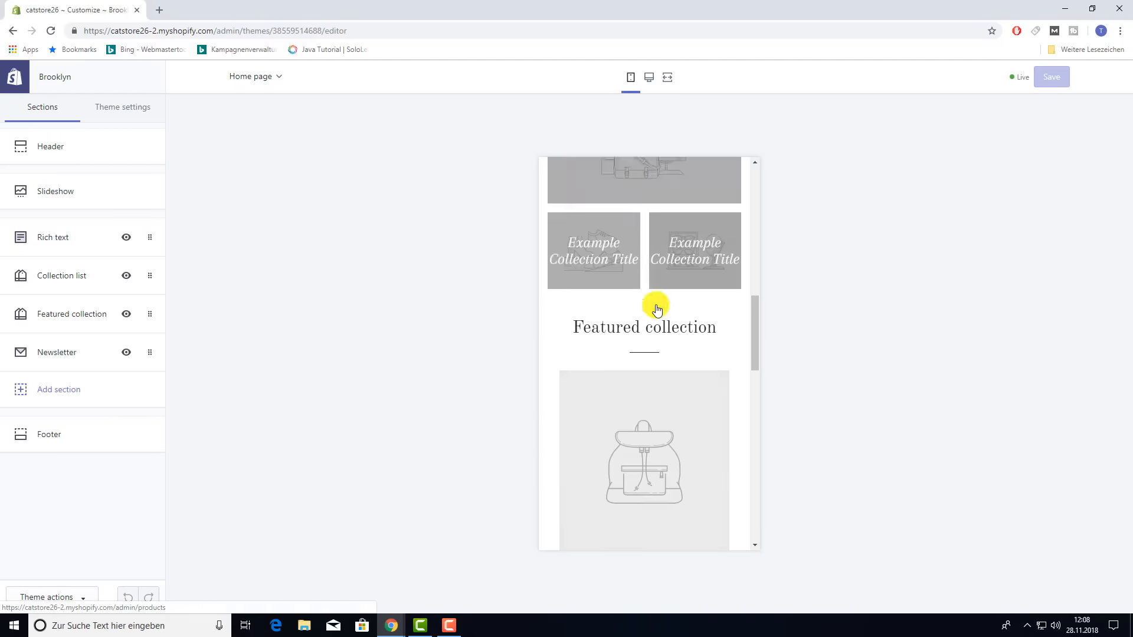
scroll(656, 304, up, 2)
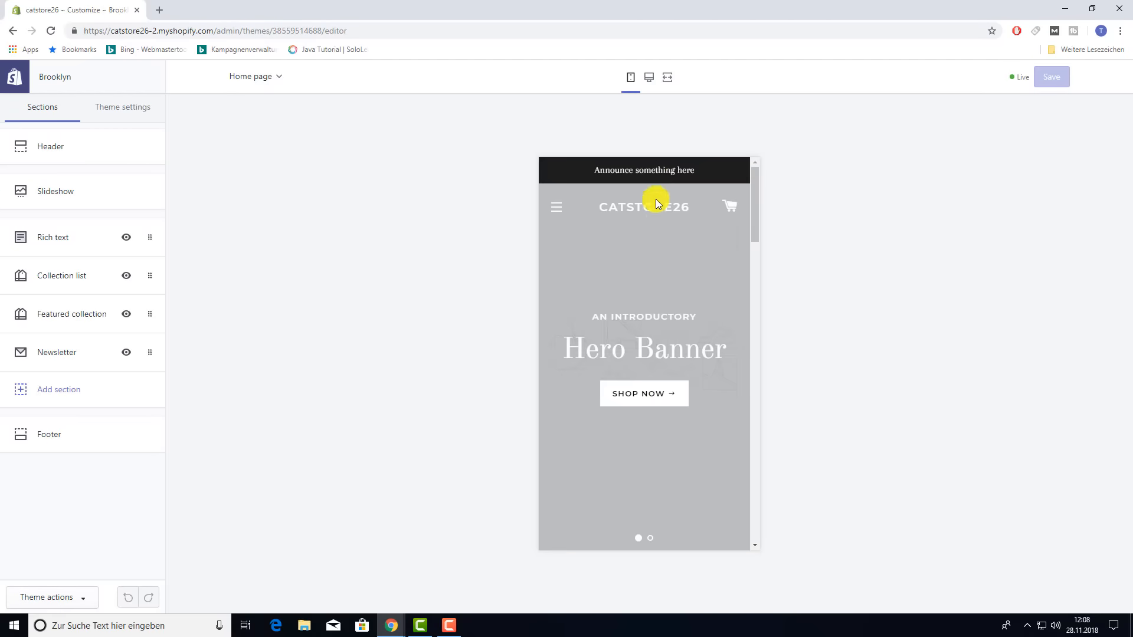
click(650, 81)
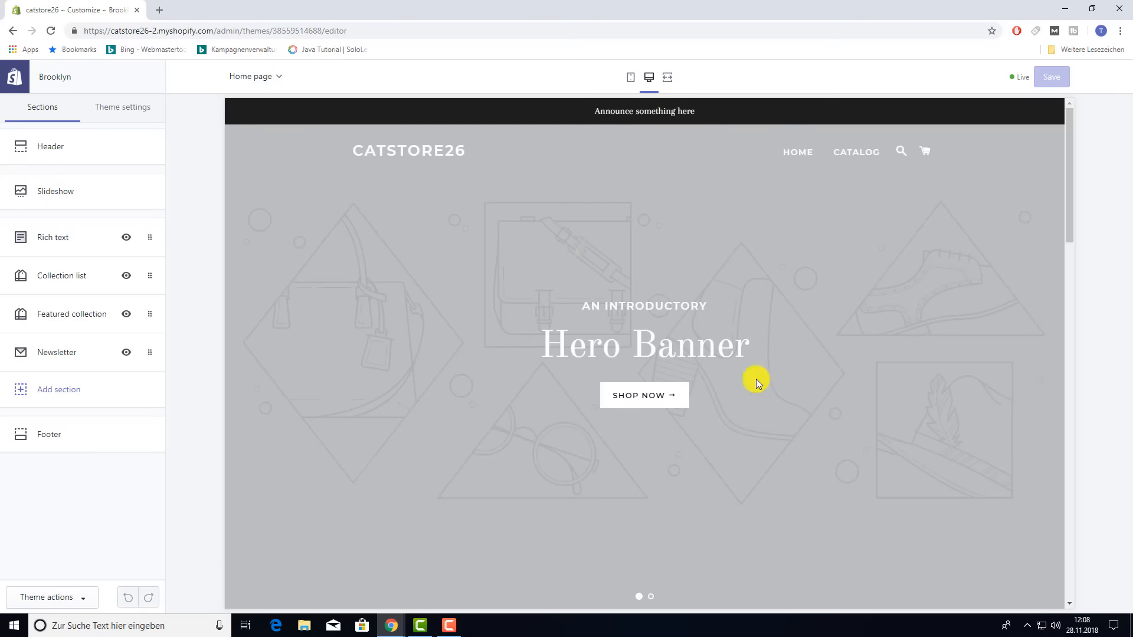
- View both slides of the home page Hero Banner slideshow
scroll(773, 352, down, 3)
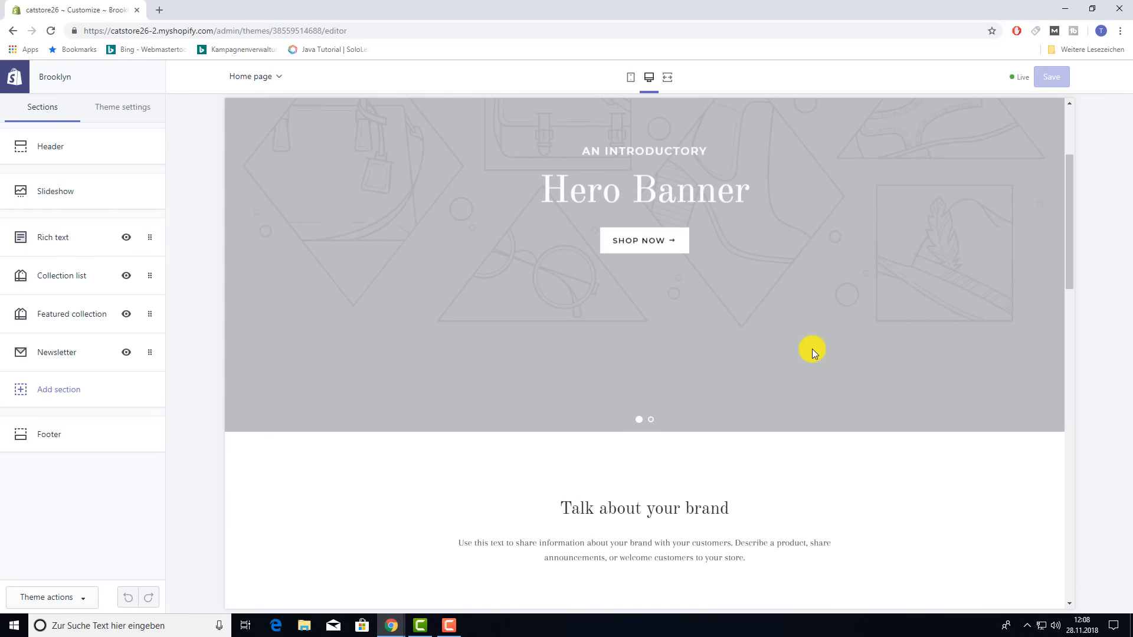
scroll(800, 354, up, 3)
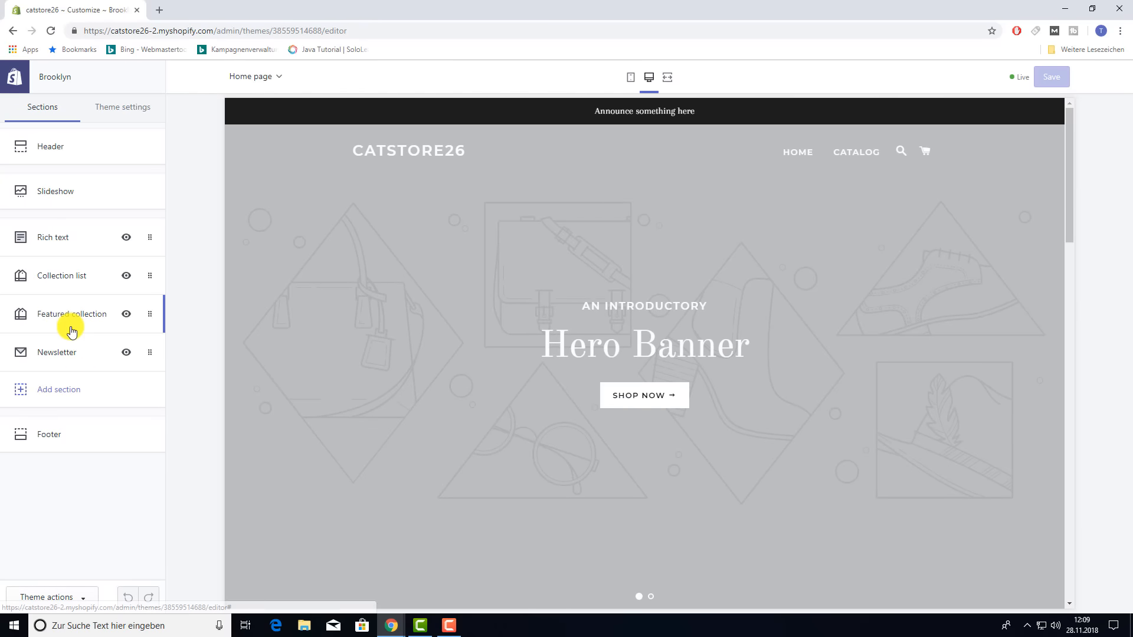
scroll(614, 371, down, 1)
scroll(527, 356, up, 1)
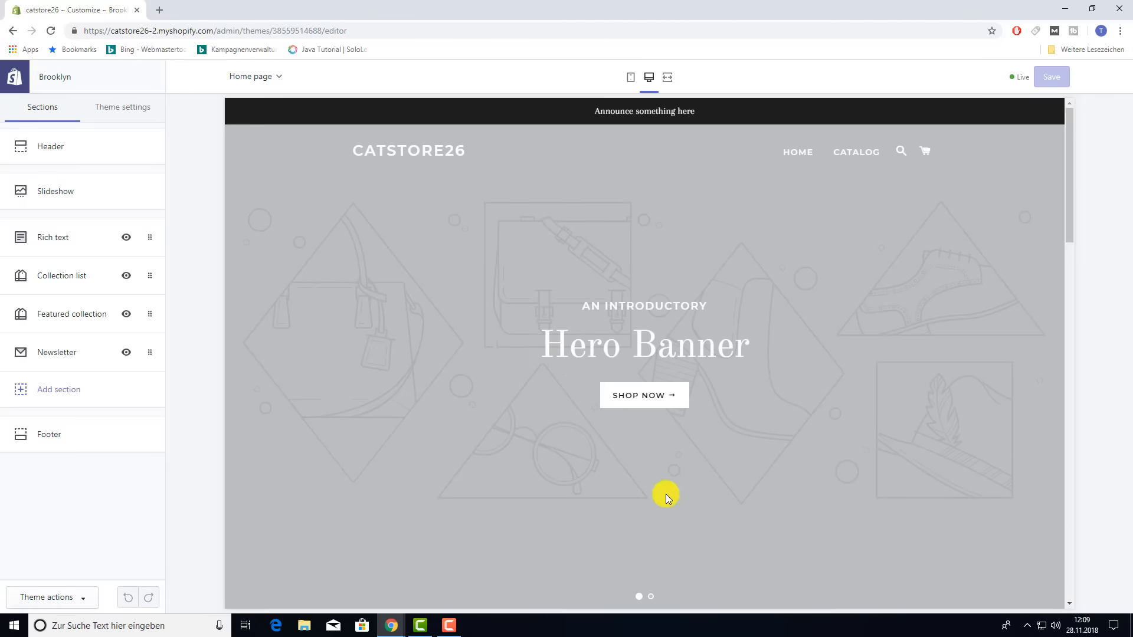
click(651, 599)
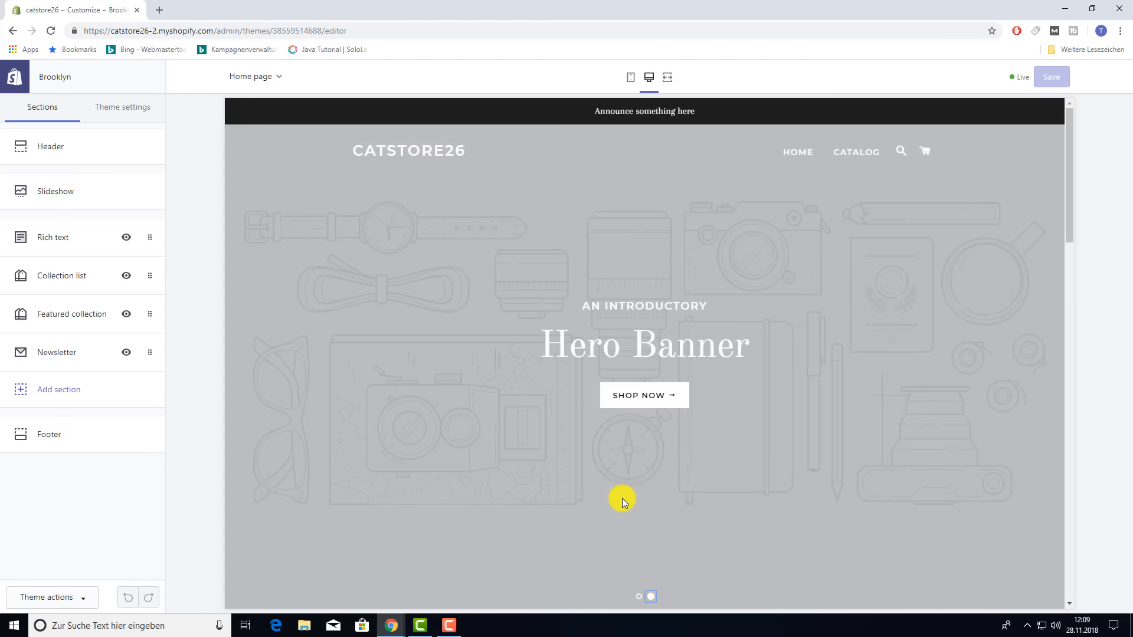
click(639, 598)
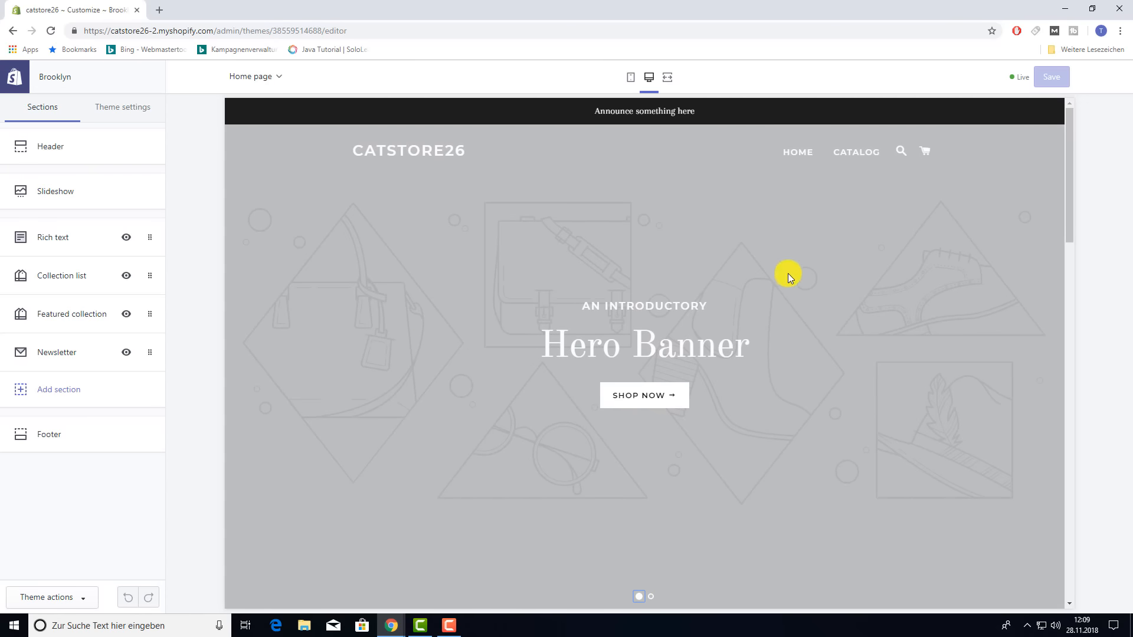
- Remove the slideshow's second slide, then add a new slide and delete it again
click(52, 197)
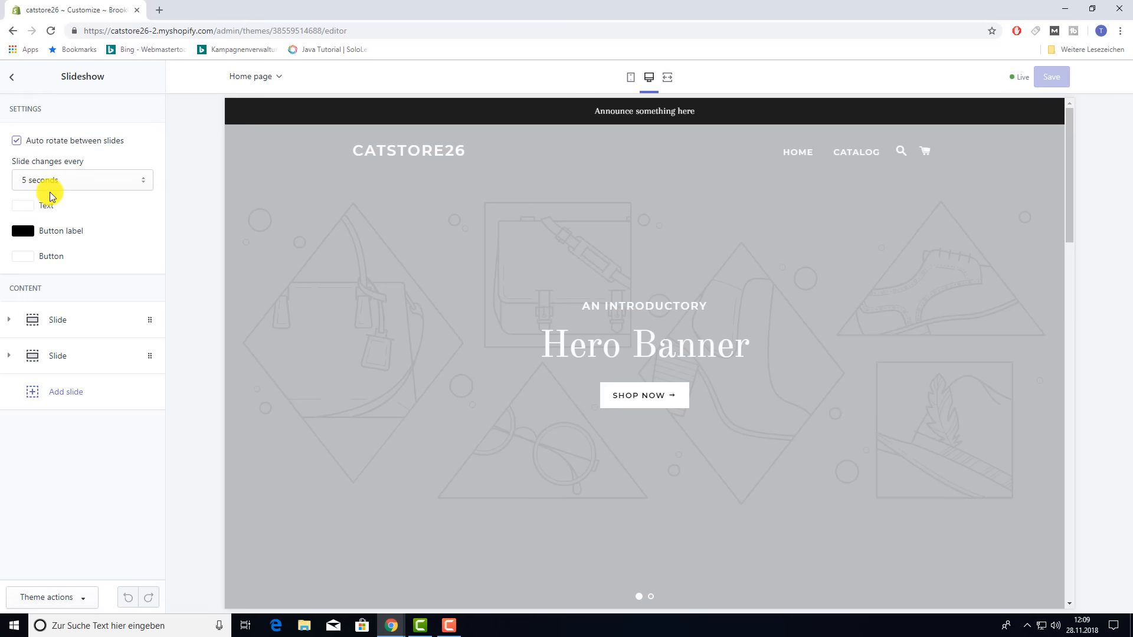
click(58, 357)
scroll(92, 401, down, 5)
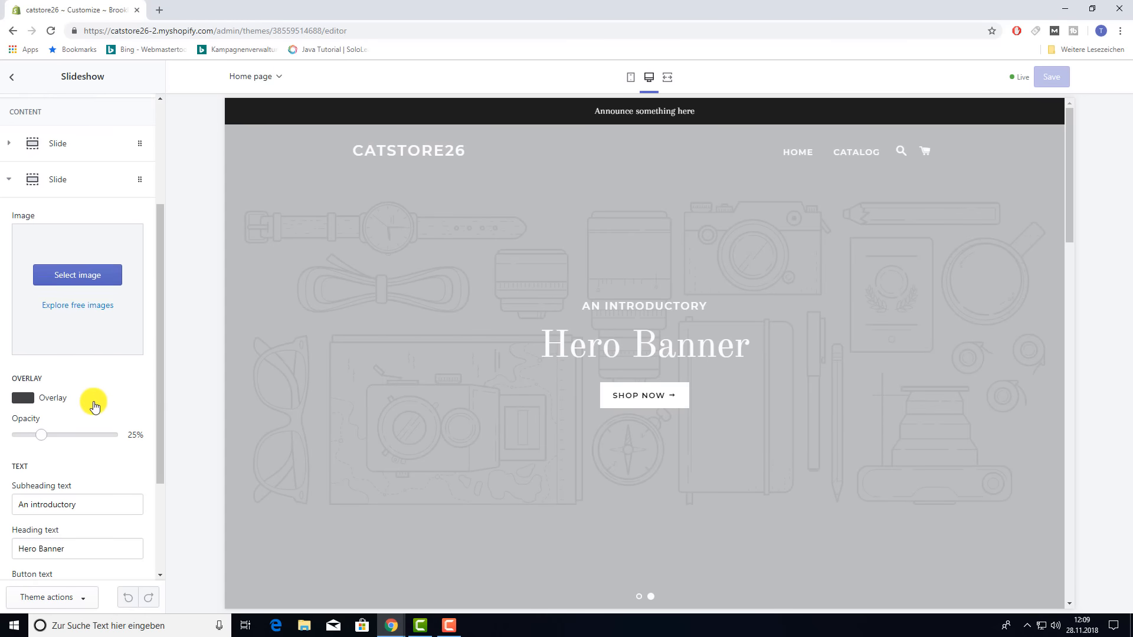
scroll(56, 502, down, 1)
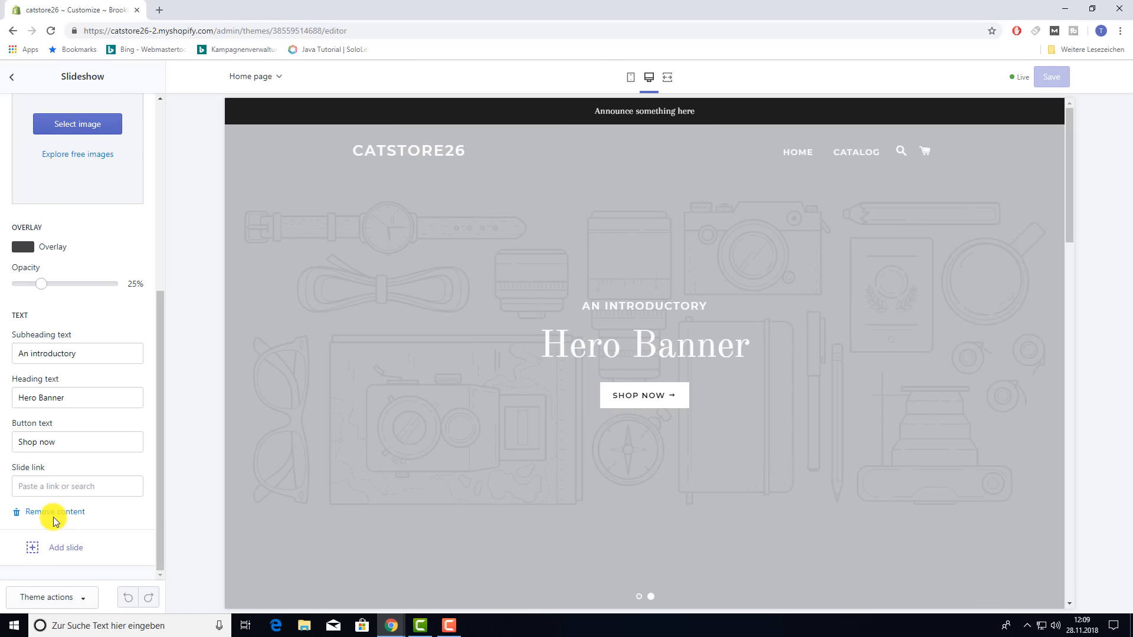
click(53, 512)
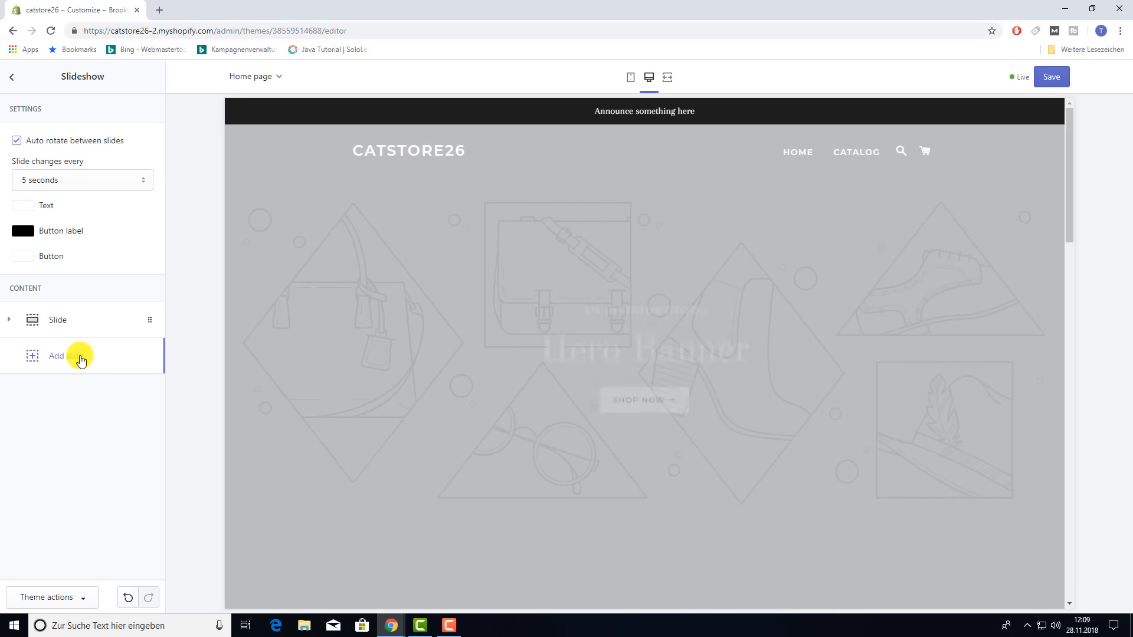
scroll(745, 392, up, 2)
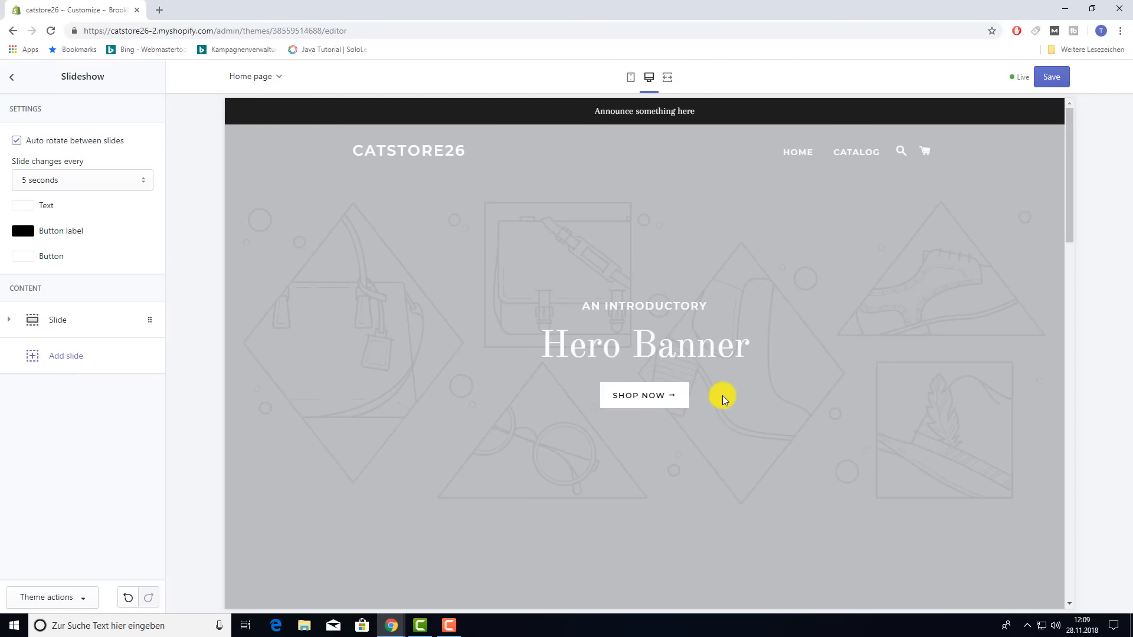
click(52, 357)
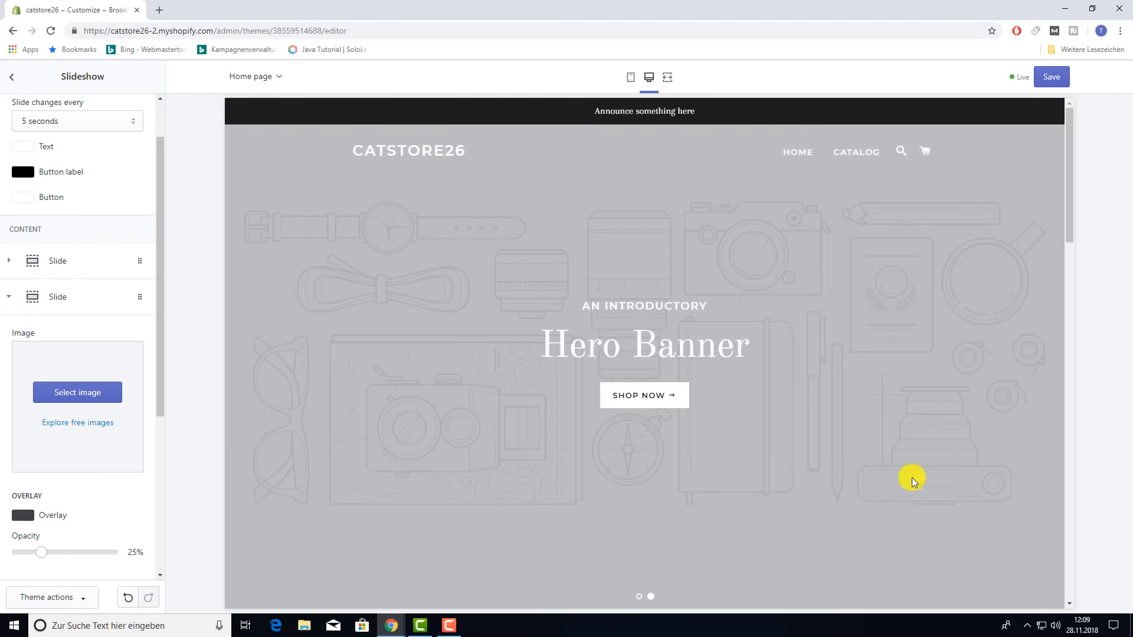
scroll(79, 459, down, 2)
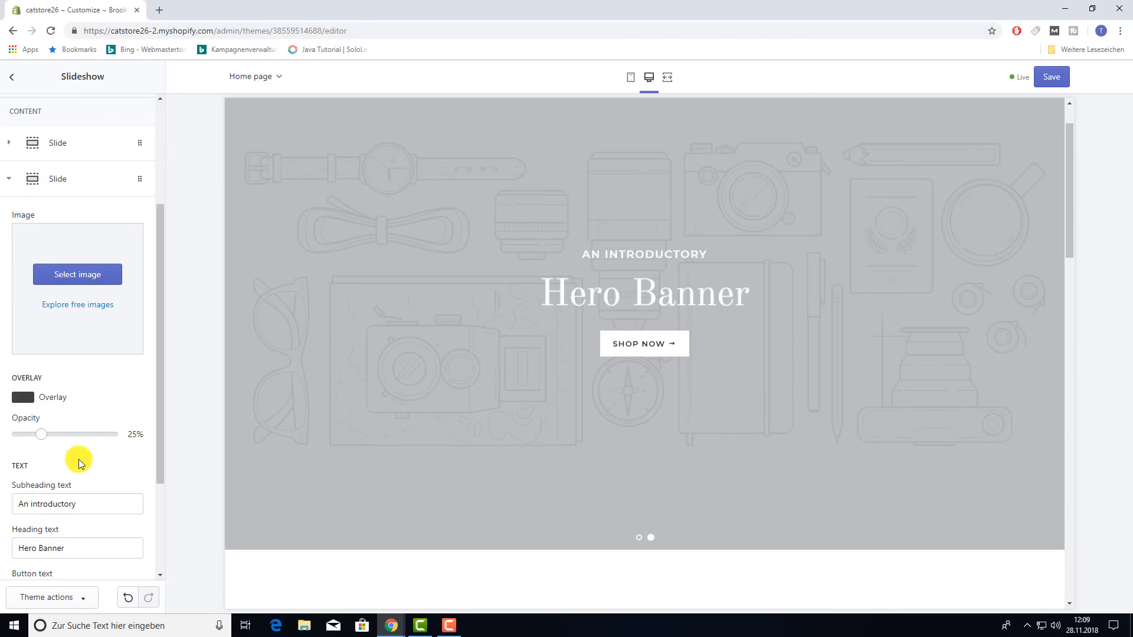
scroll(79, 459, down, 3)
click(47, 515)
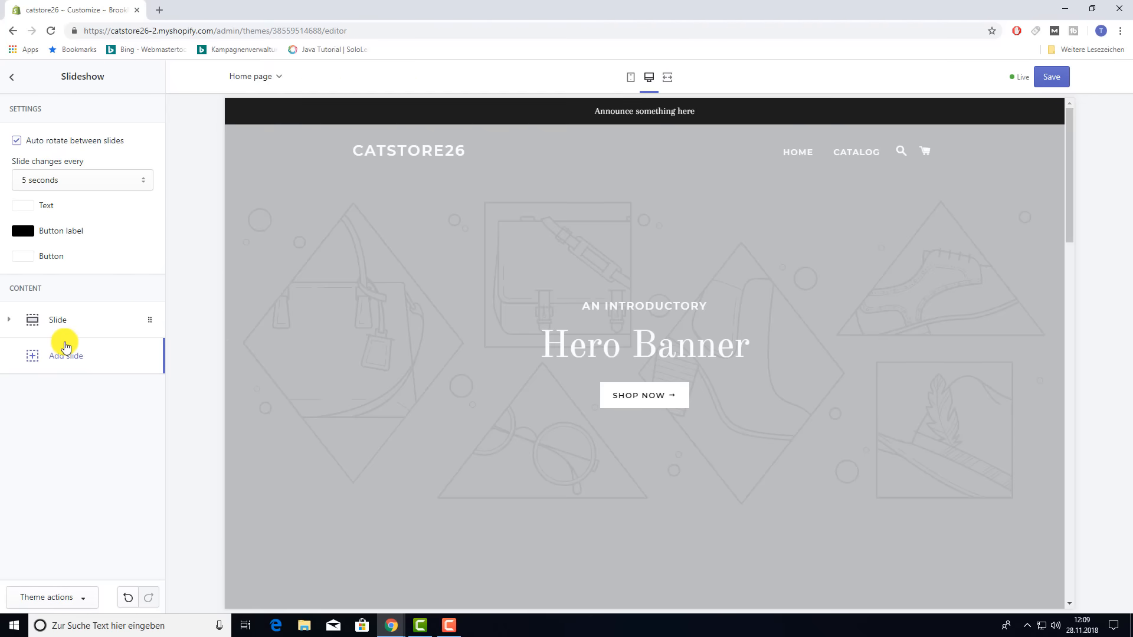
- Change the slide interval to 7 seconds and back to 5, and toggle auto-rotate
click(139, 179)
click(79, 211)
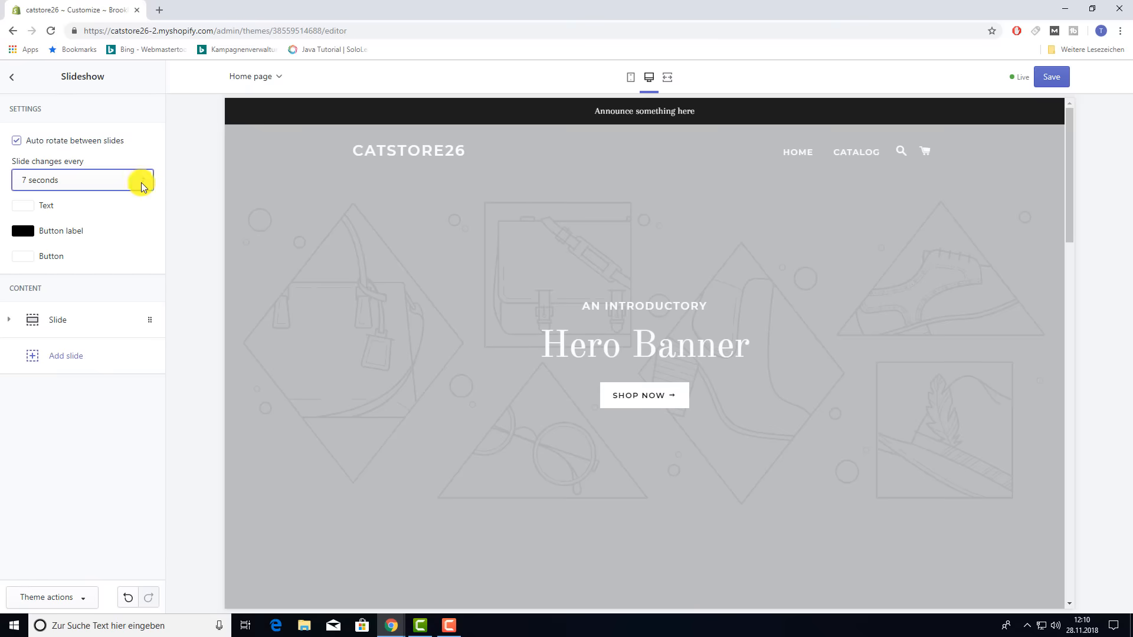
click(146, 178)
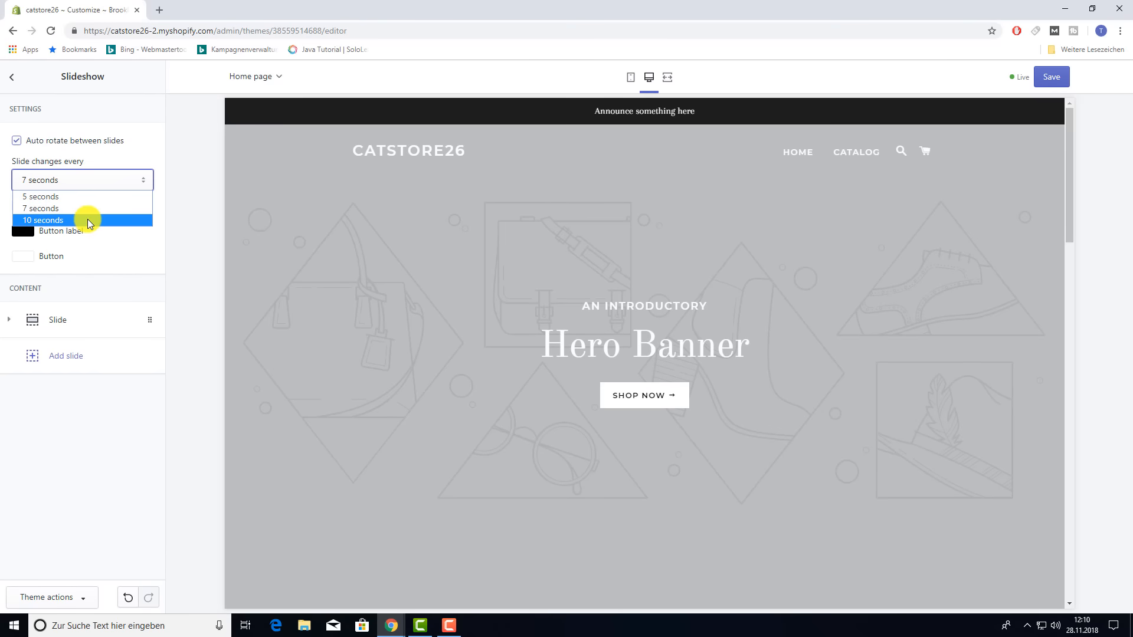
click(59, 196)
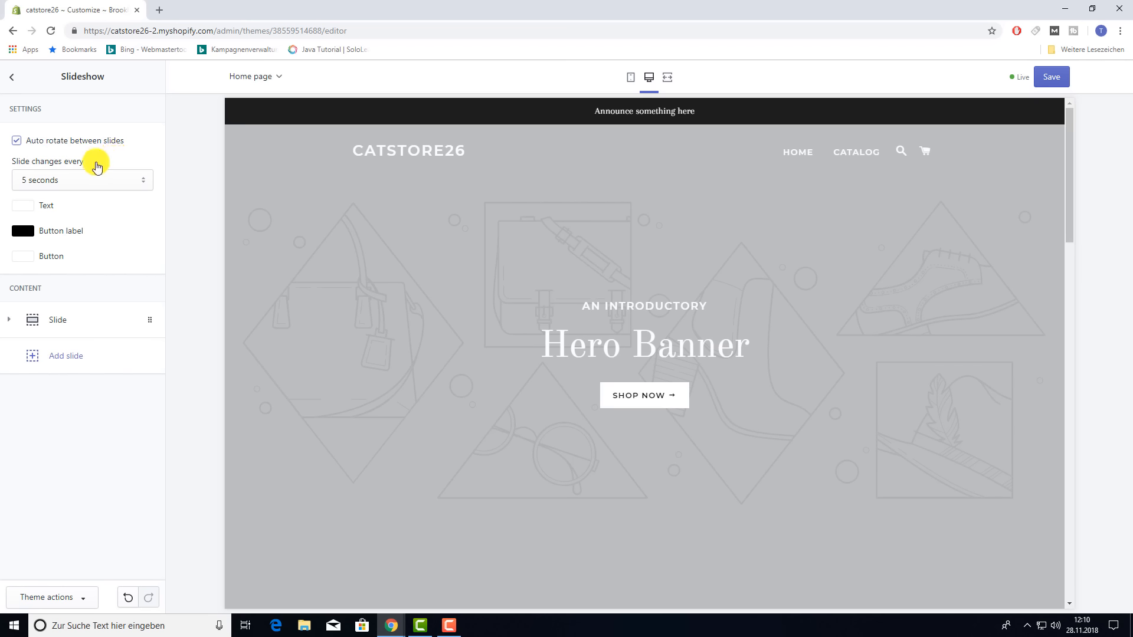
click(17, 142)
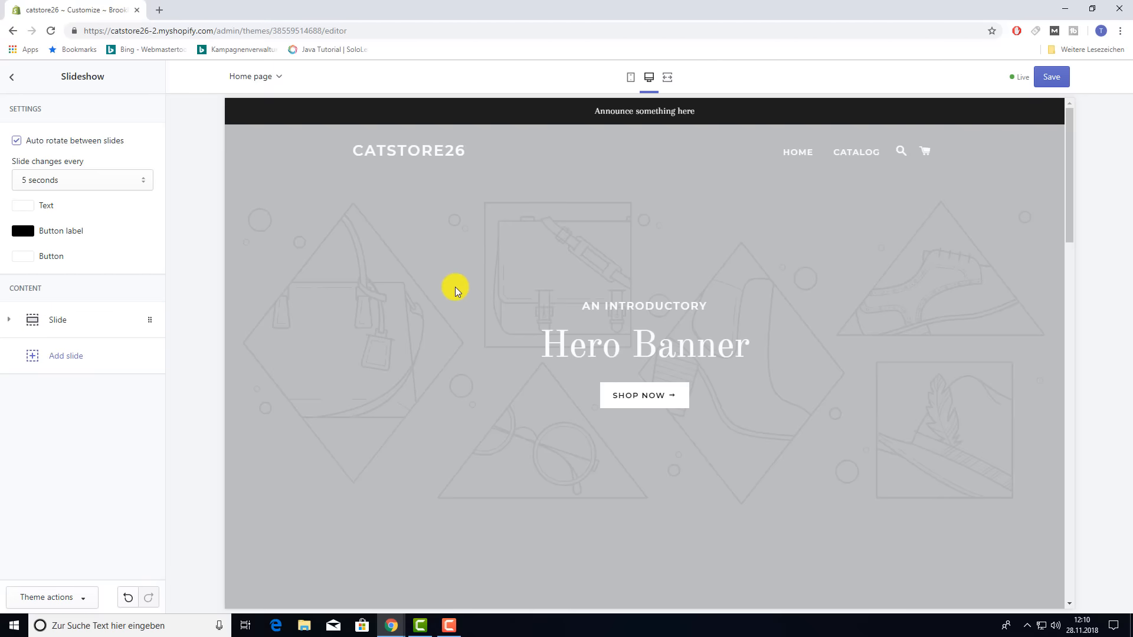
click(11, 78)
- Delete the Collection list section from the Brooklyn home page
scroll(528, 370, down, 5)
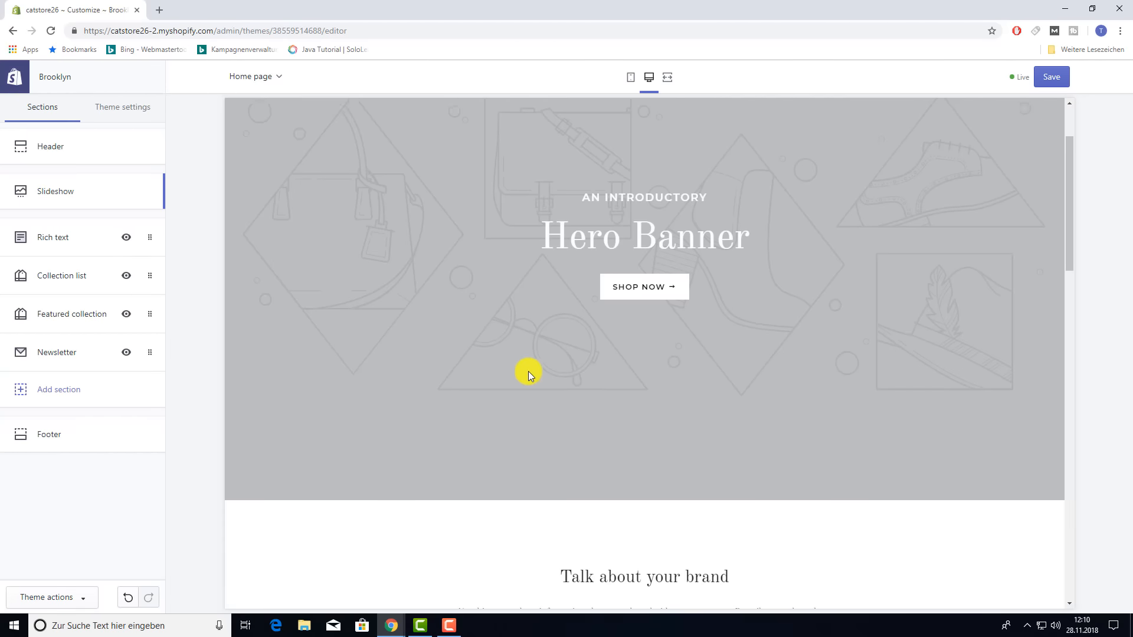
scroll(529, 371, down, 3)
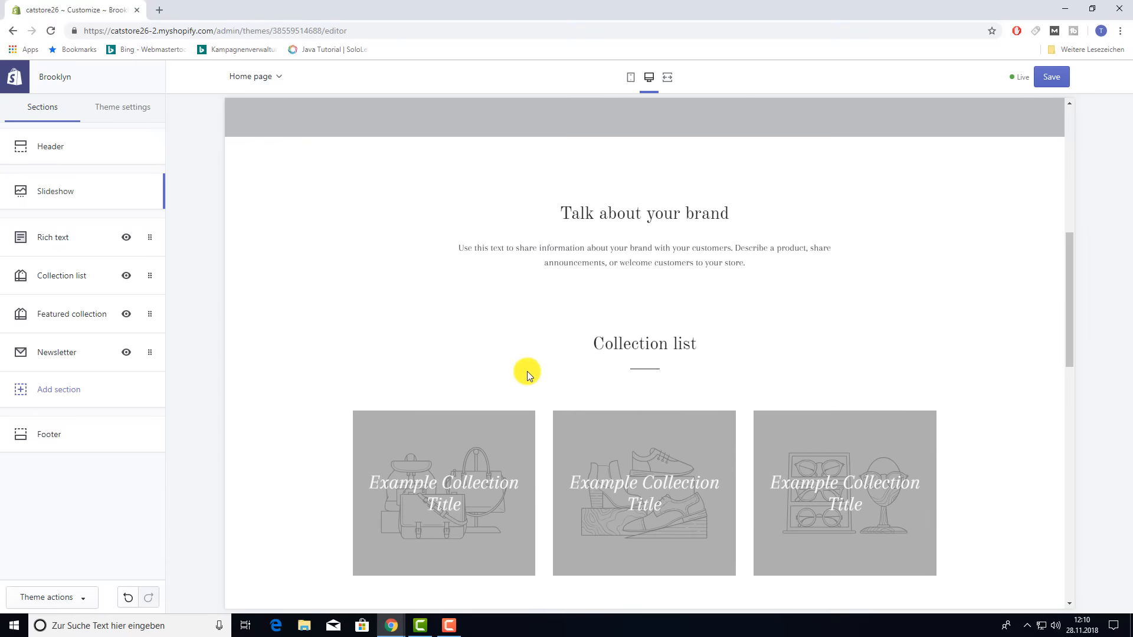
scroll(668, 255, down, 4)
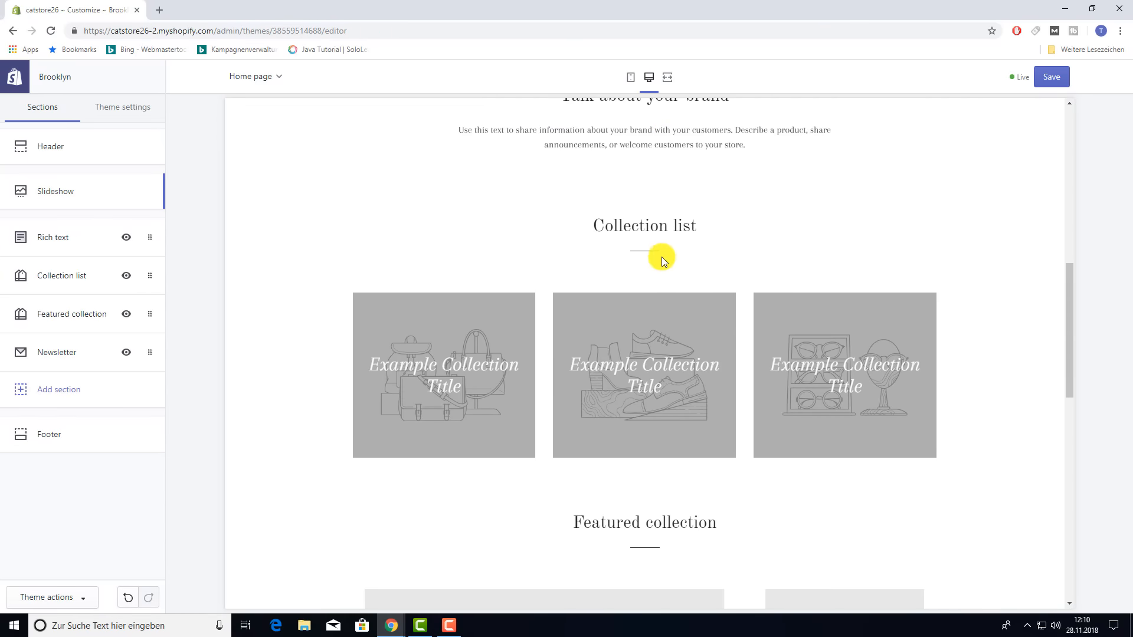
scroll(756, 340, down, 8)
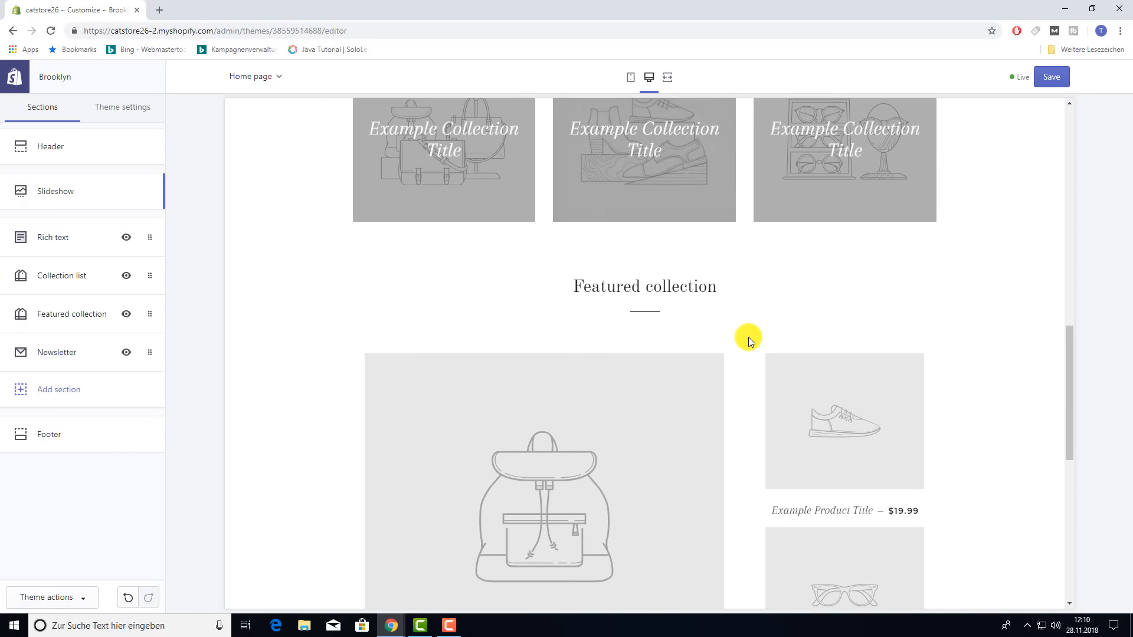
scroll(624, 375, up, 11)
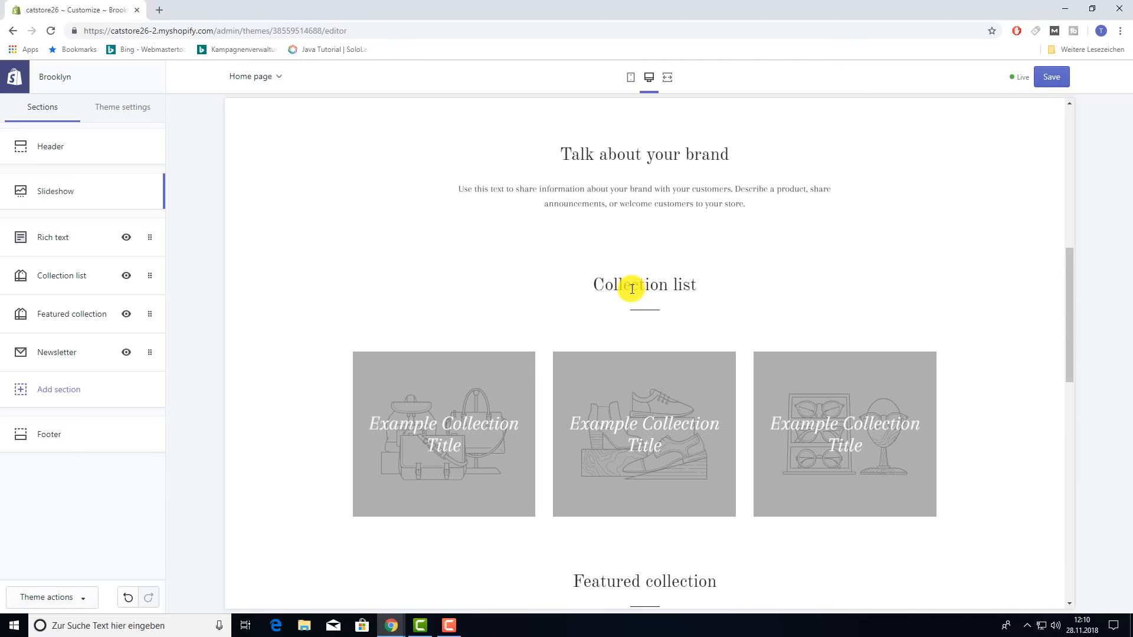
click(64, 279)
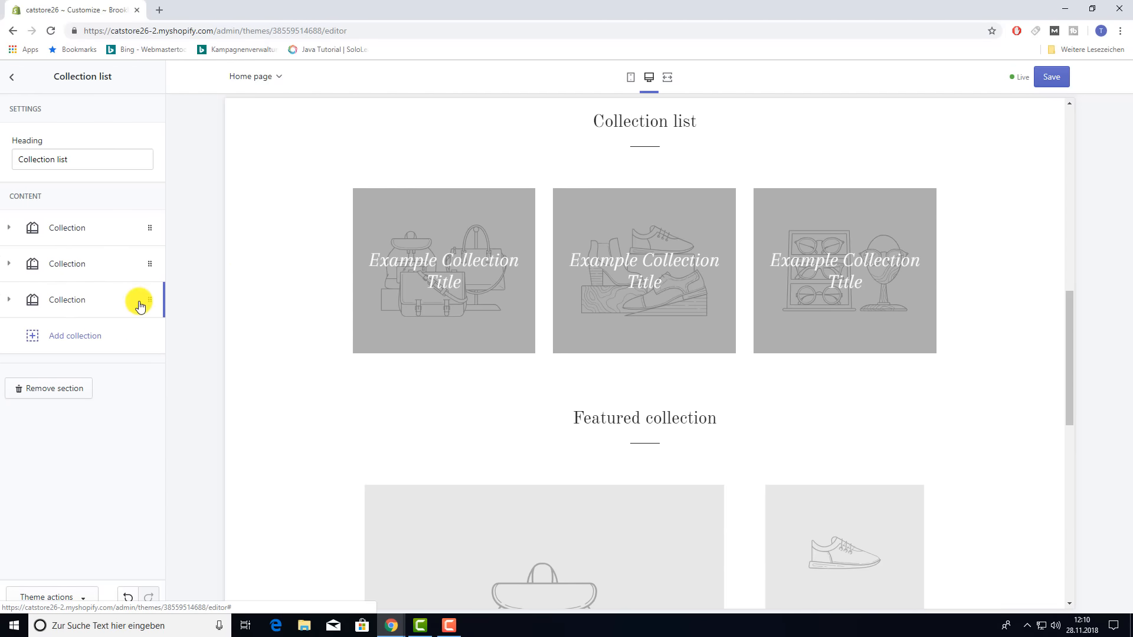
click(57, 390)
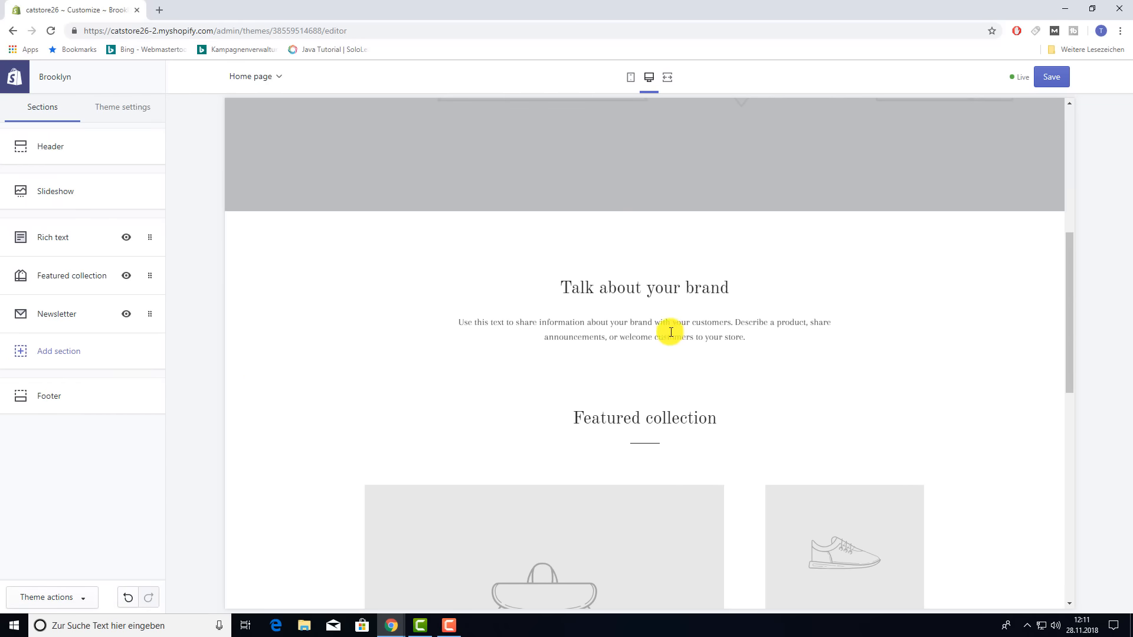
scroll(664, 331, down, 3)
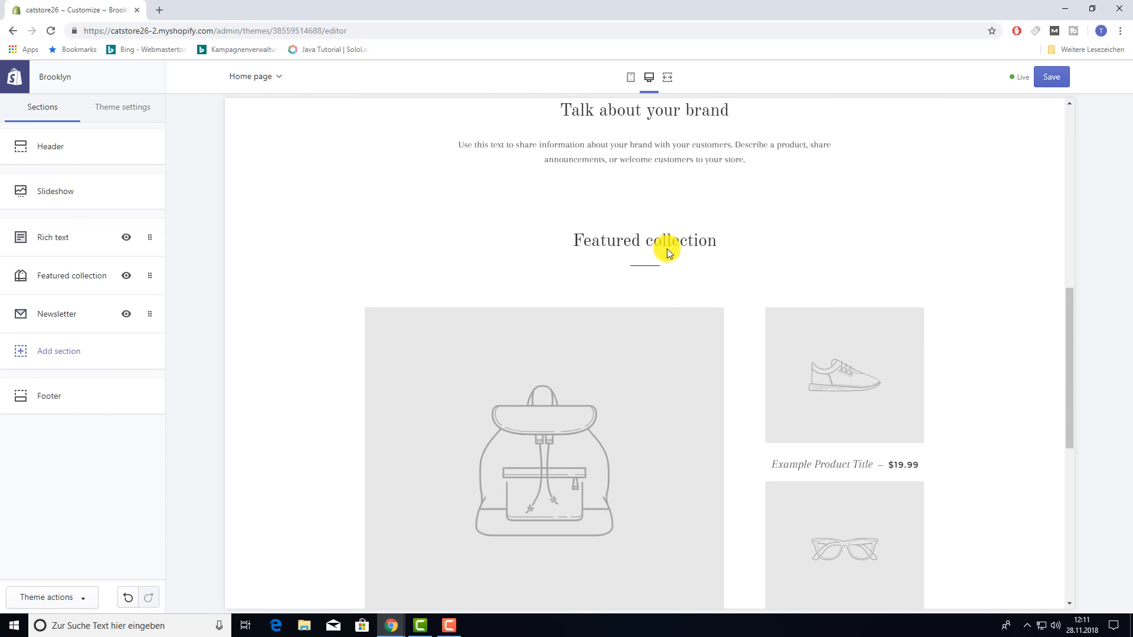
scroll(665, 248, down, 2)
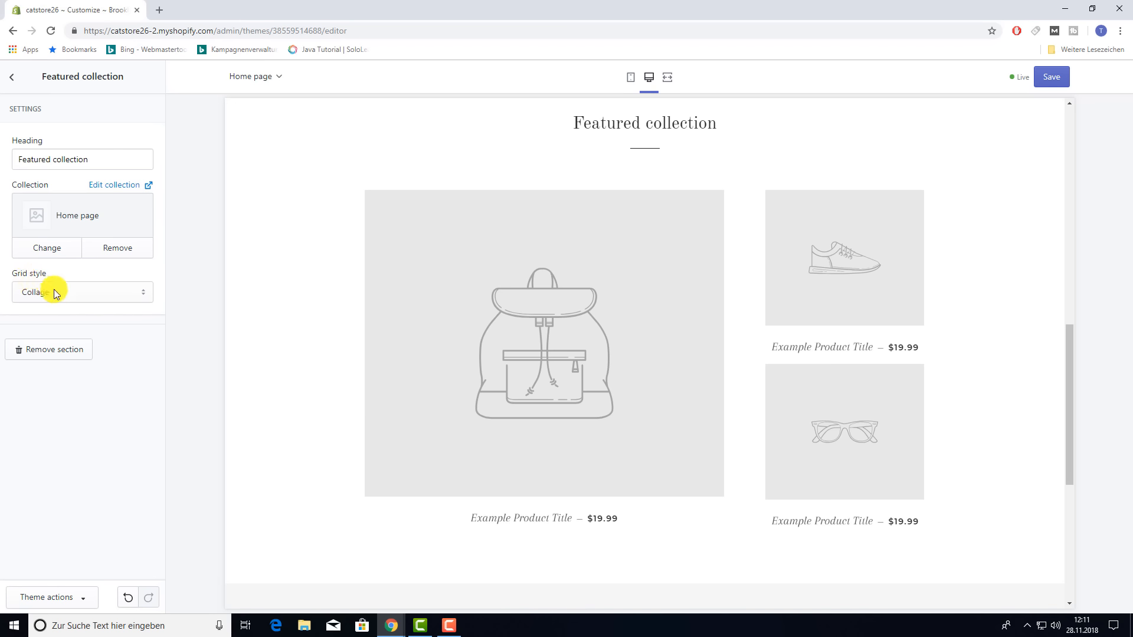
- Change the Featured collection's grid style from collage to Grid
click(136, 296)
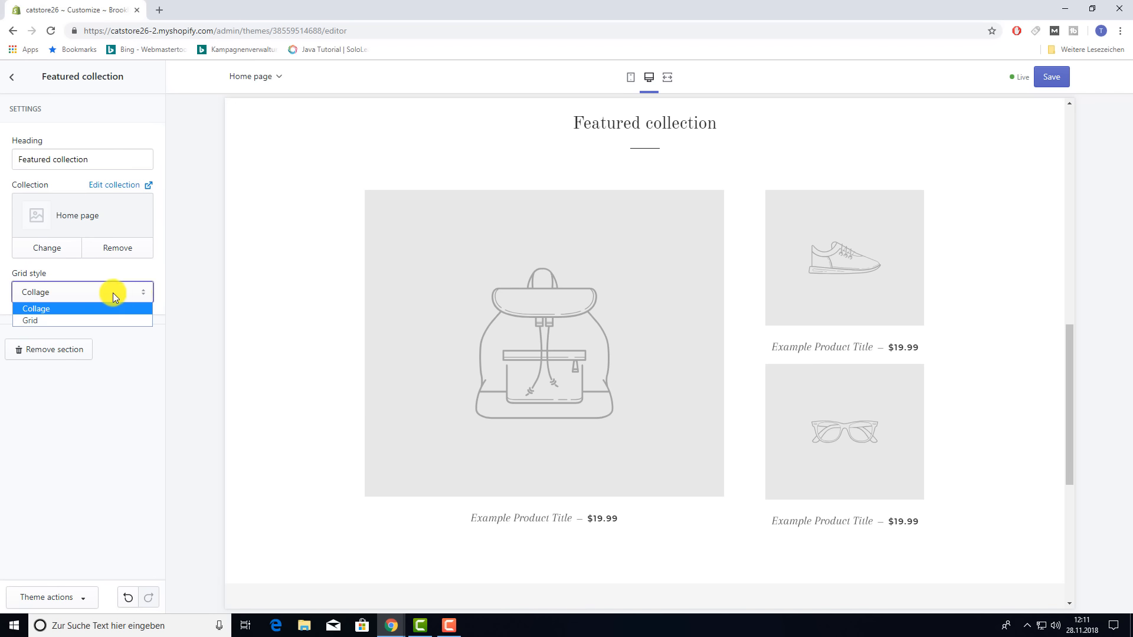
click(70, 320)
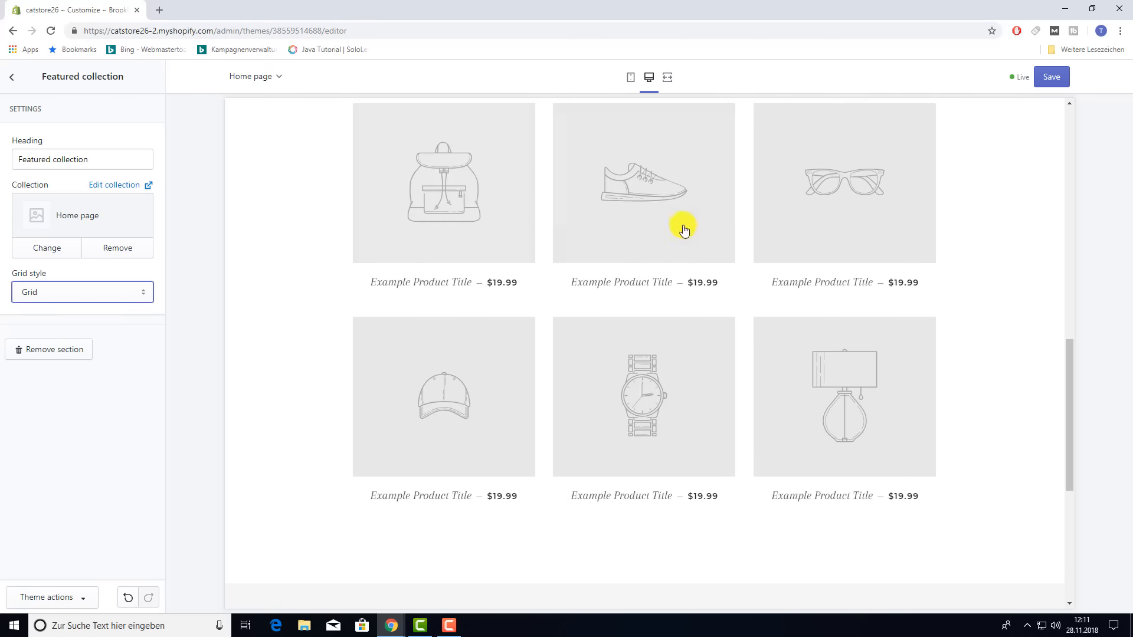
scroll(816, 310, up, 8)
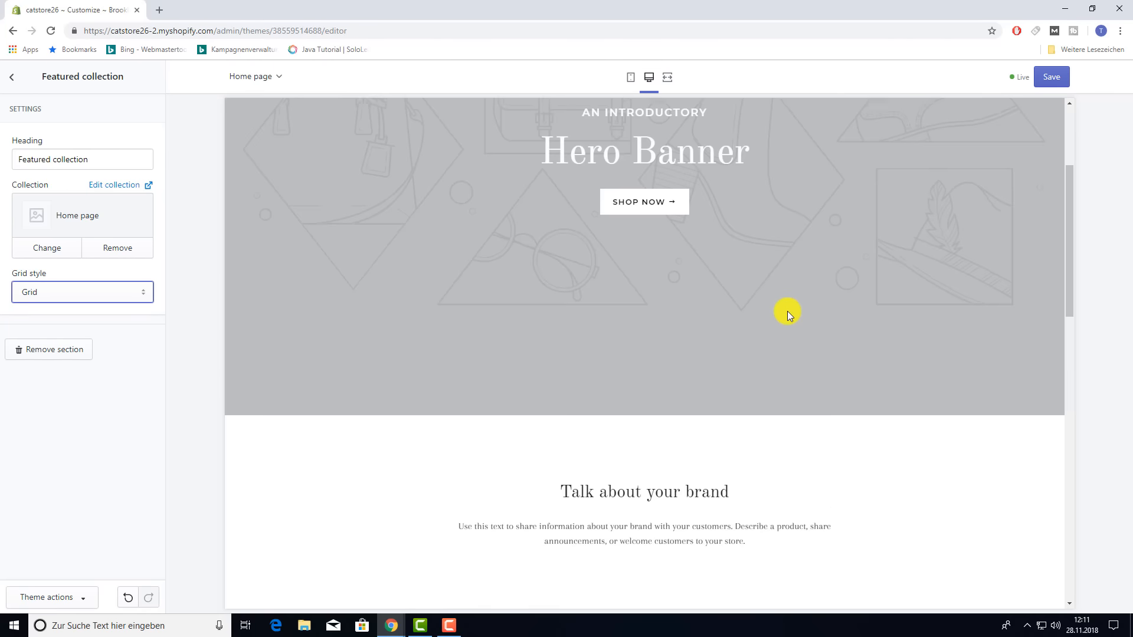
scroll(649, 348, down, 7)
scroll(596, 360, up, 5)
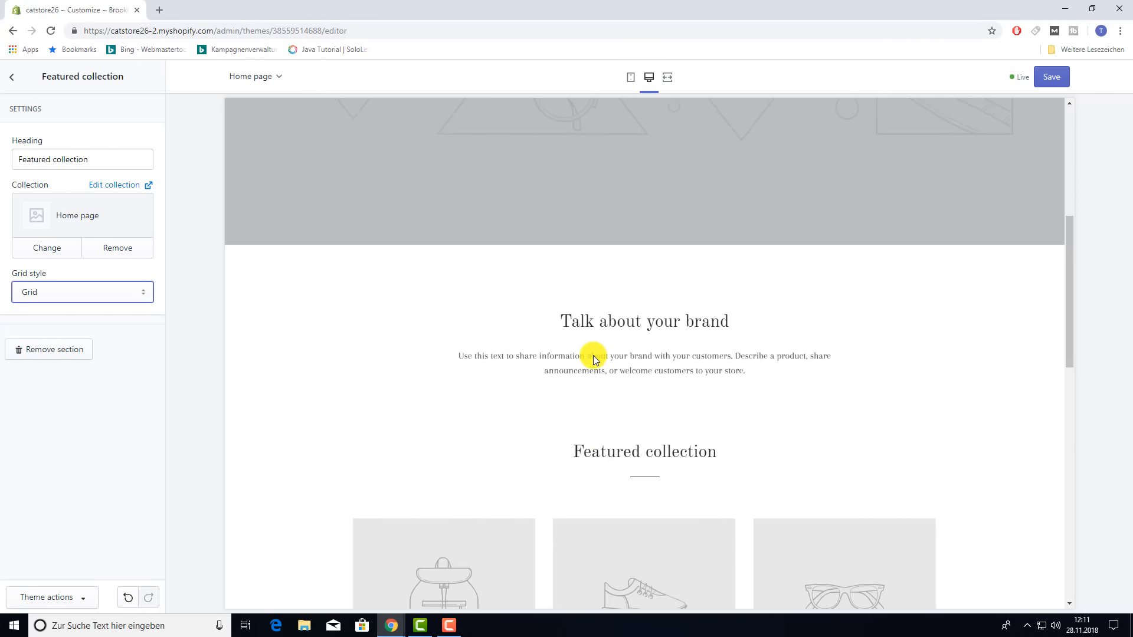
scroll(602, 360, down, 1)
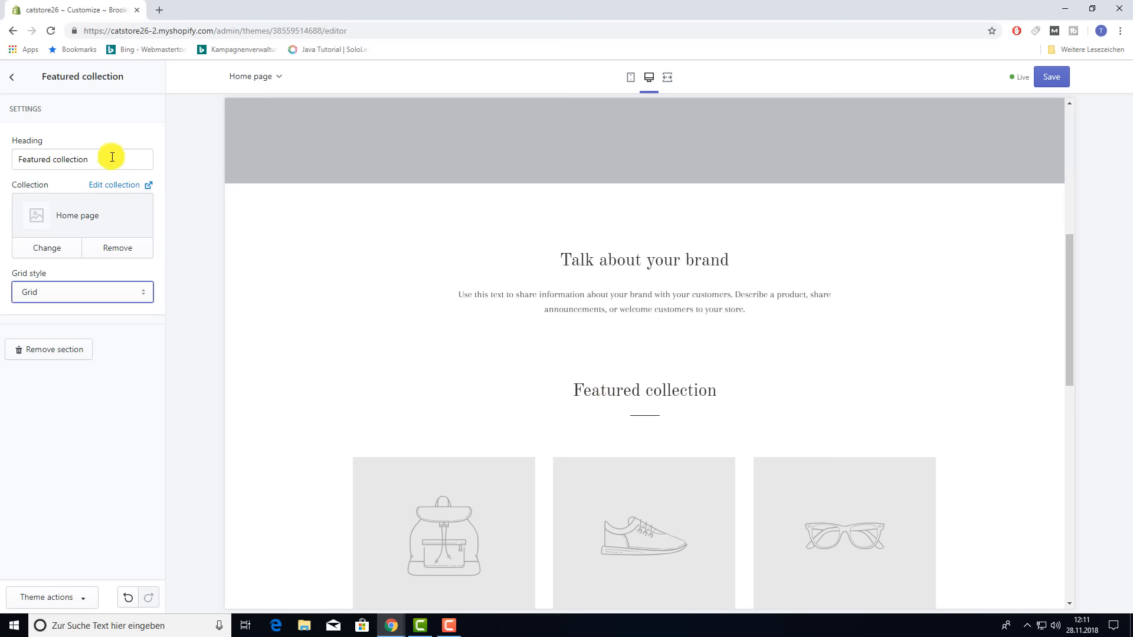
- Rename the Featured collection heading to 'Our Products'
drag(108, 159, 1, 160)
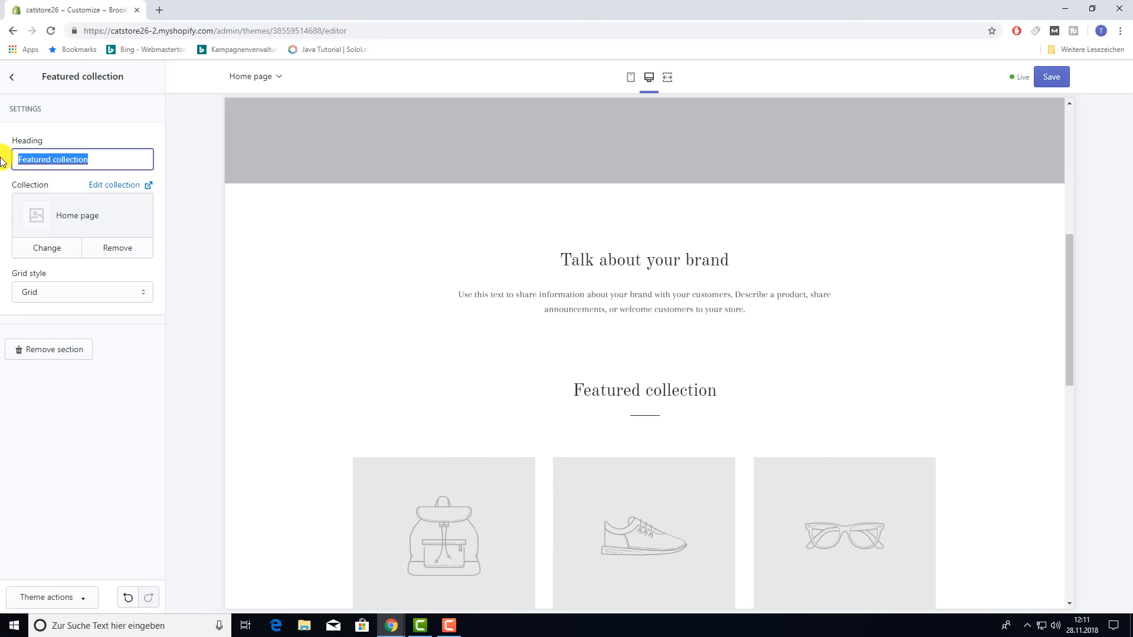
text(Our Products)
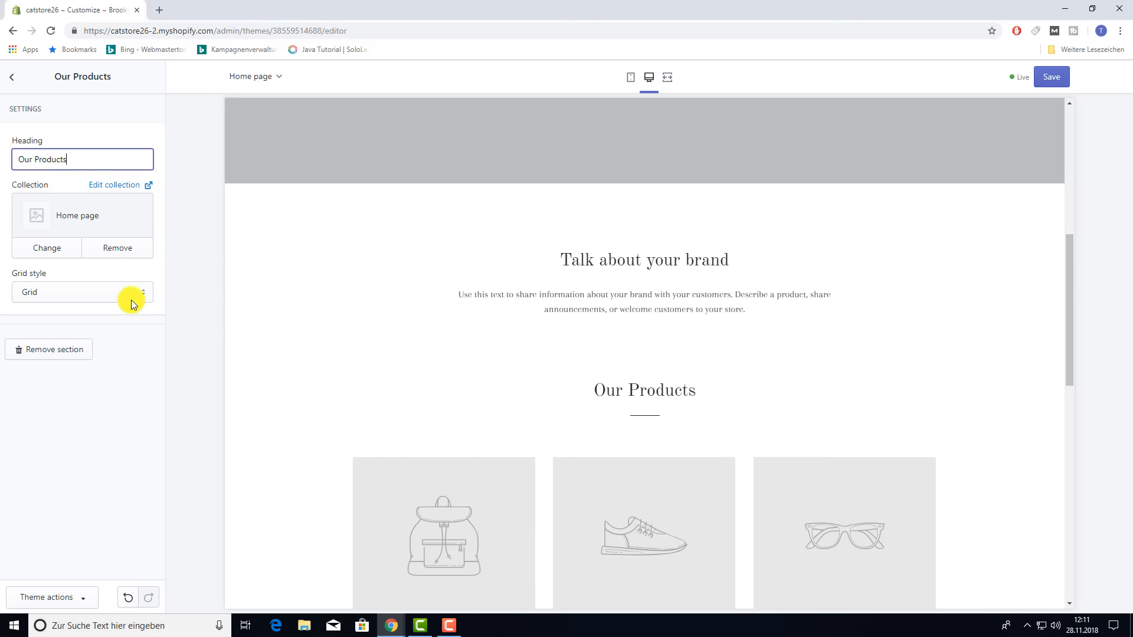
click(10, 79)
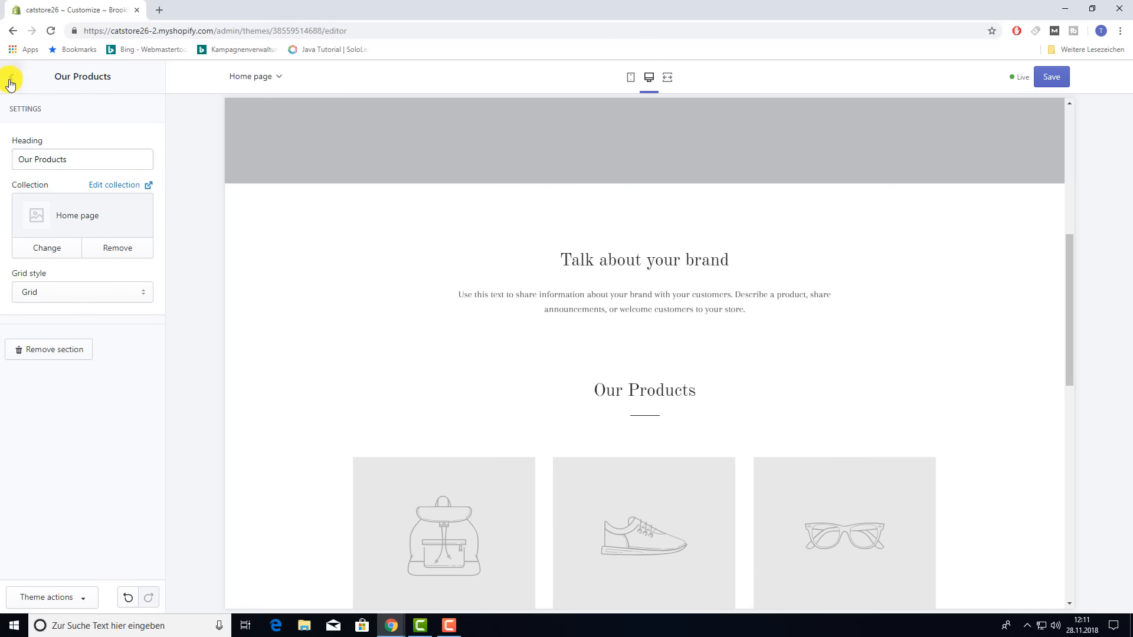
scroll(679, 381, down, 3)
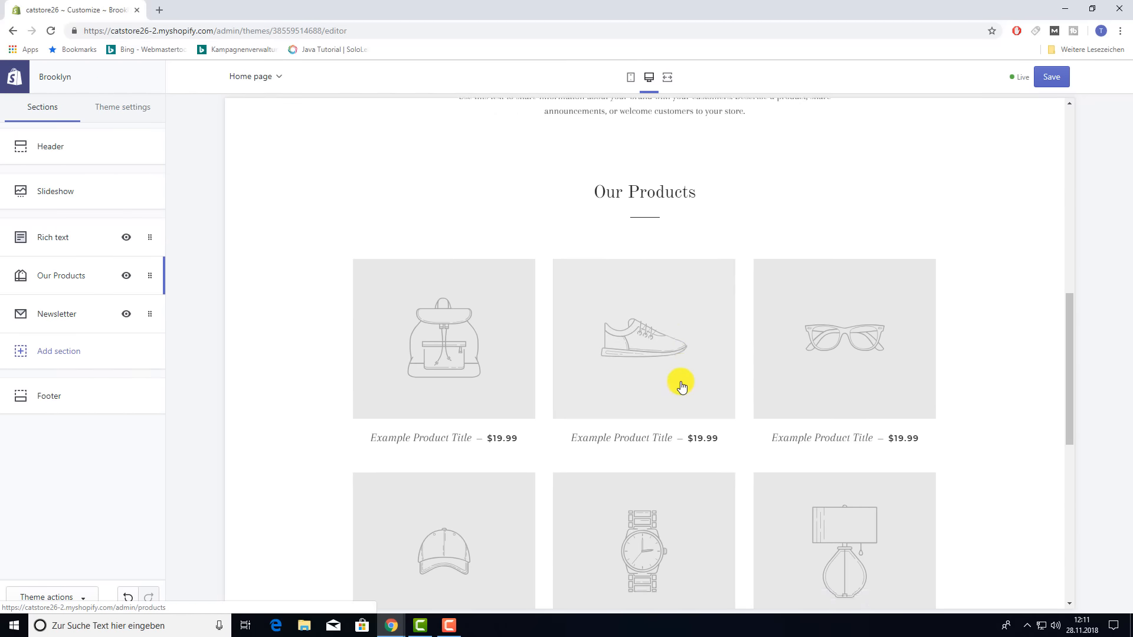
scroll(682, 387, down, 8)
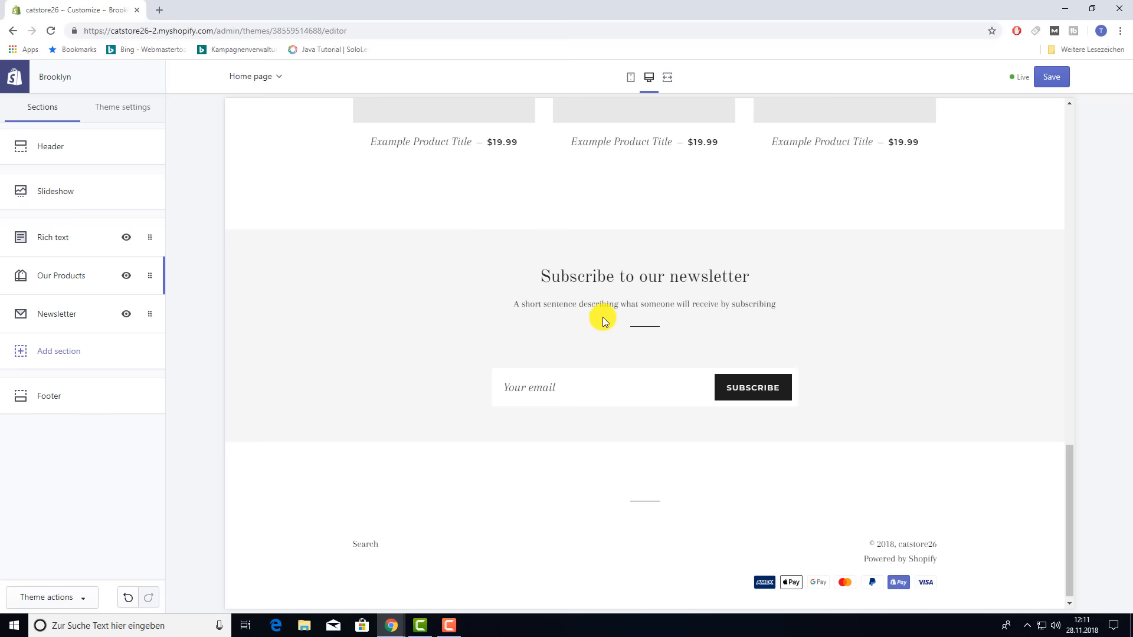
scroll(582, 338, up, 10)
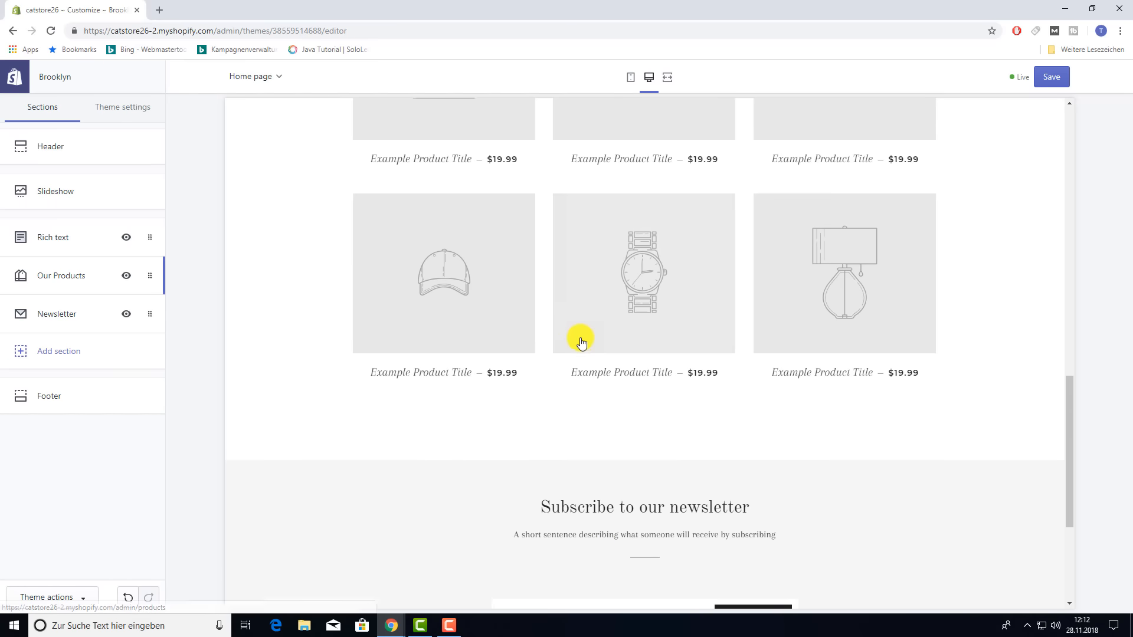
scroll(576, 342, up, 5)
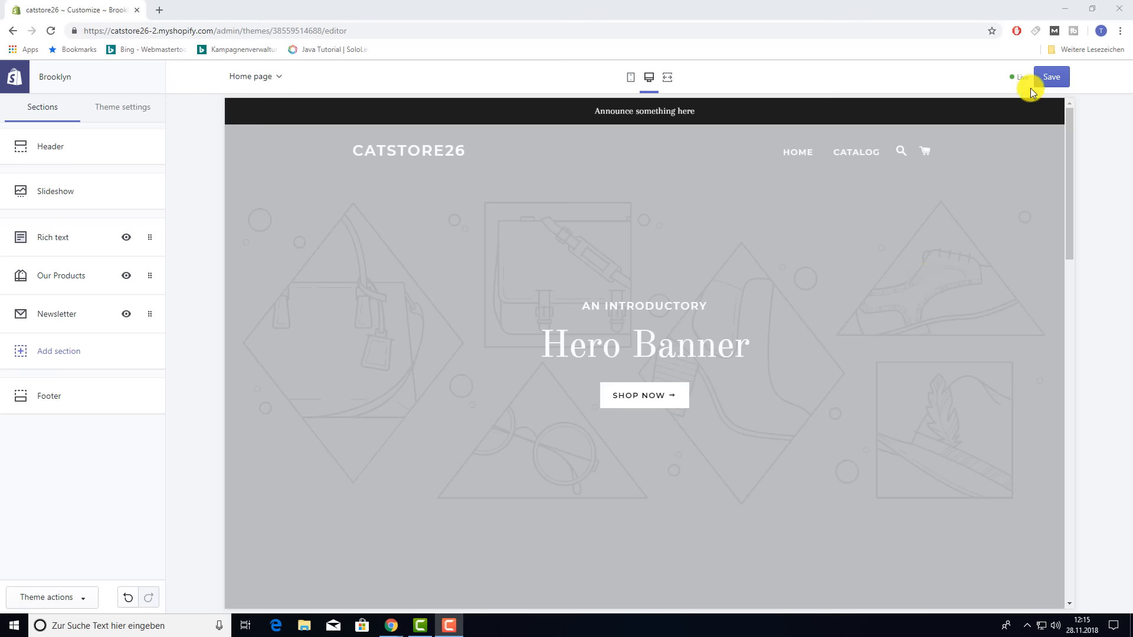
- Save the theme changes and remove the 'Talk about your brand' Rich text section
click(1046, 85)
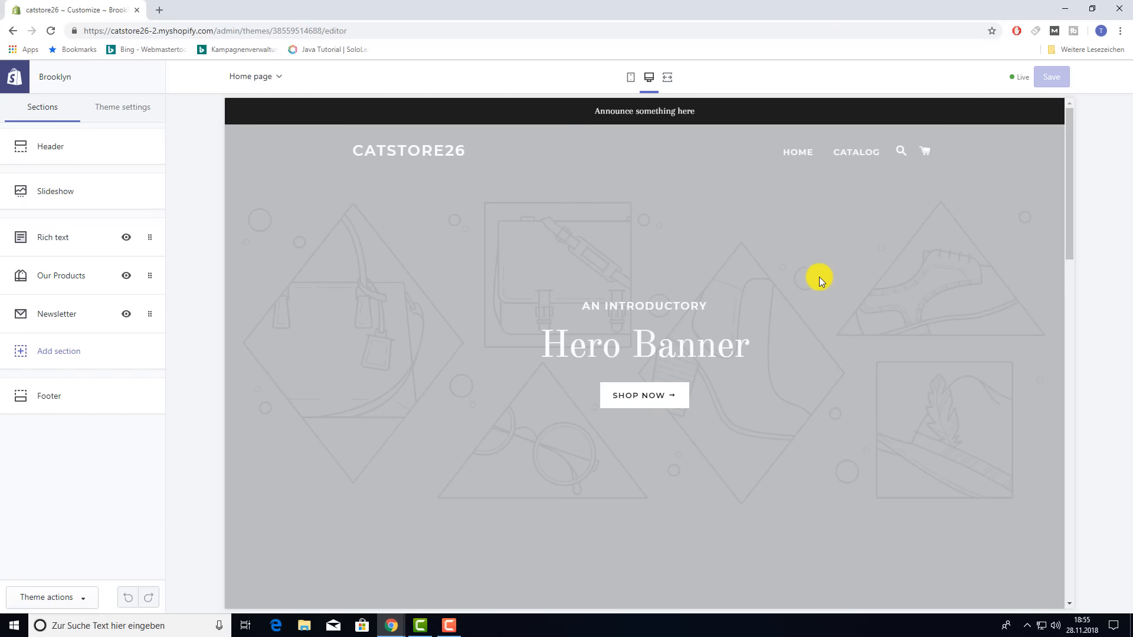
scroll(816, 277, down, 6)
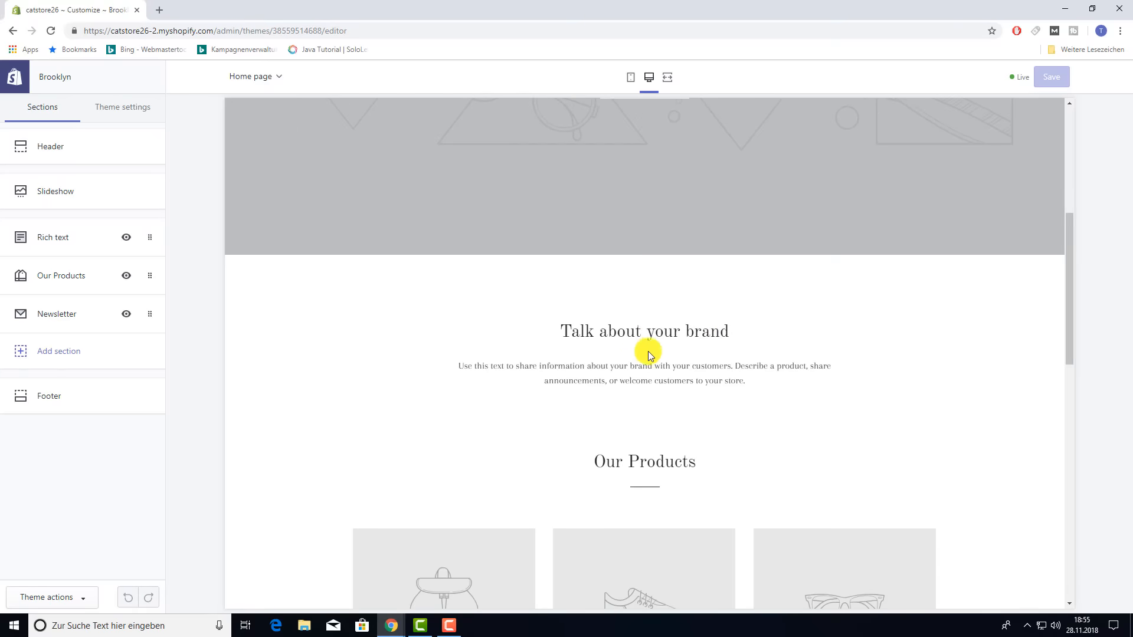
click(64, 238)
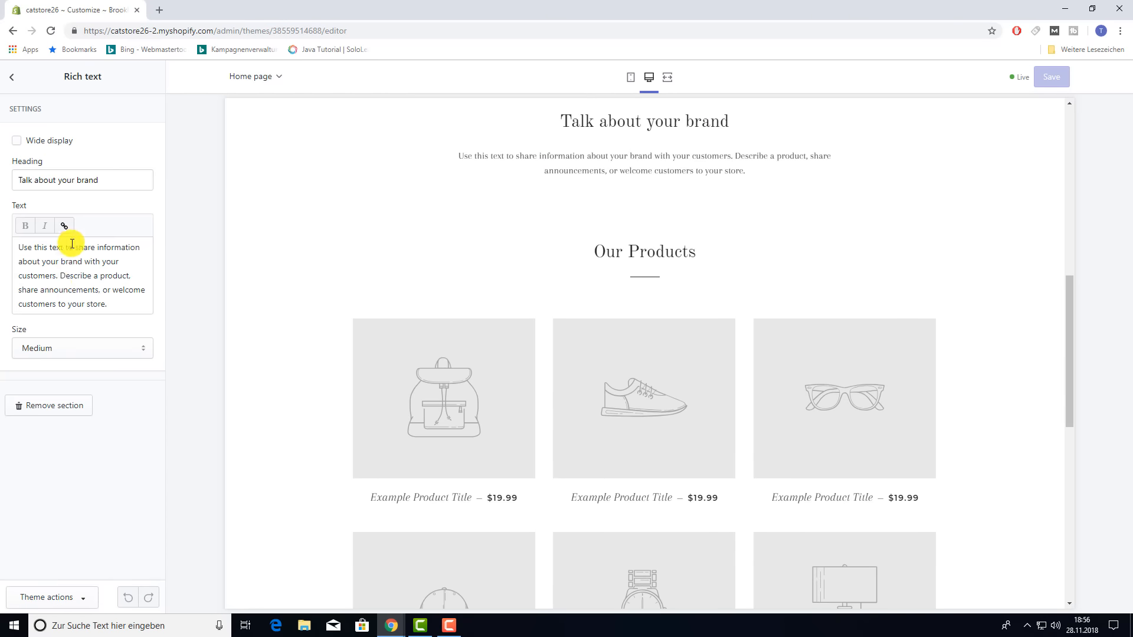
click(55, 411)
- Look through the list of addable home page sections, then close it without adding one
scroll(743, 307, up, 3)
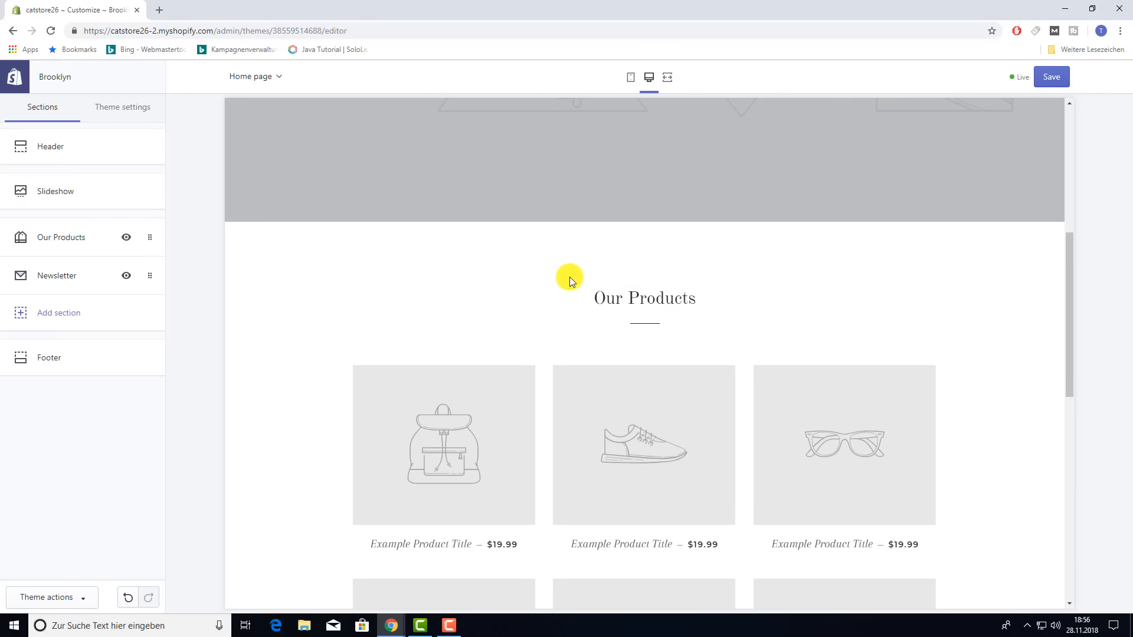
click(32, 319)
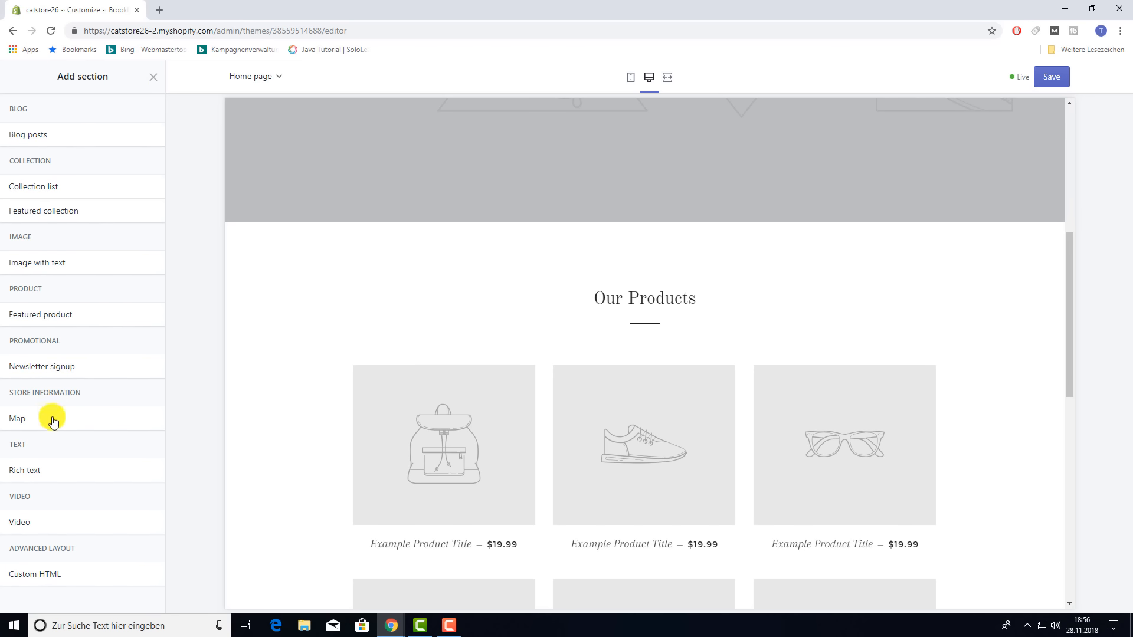
click(153, 82)
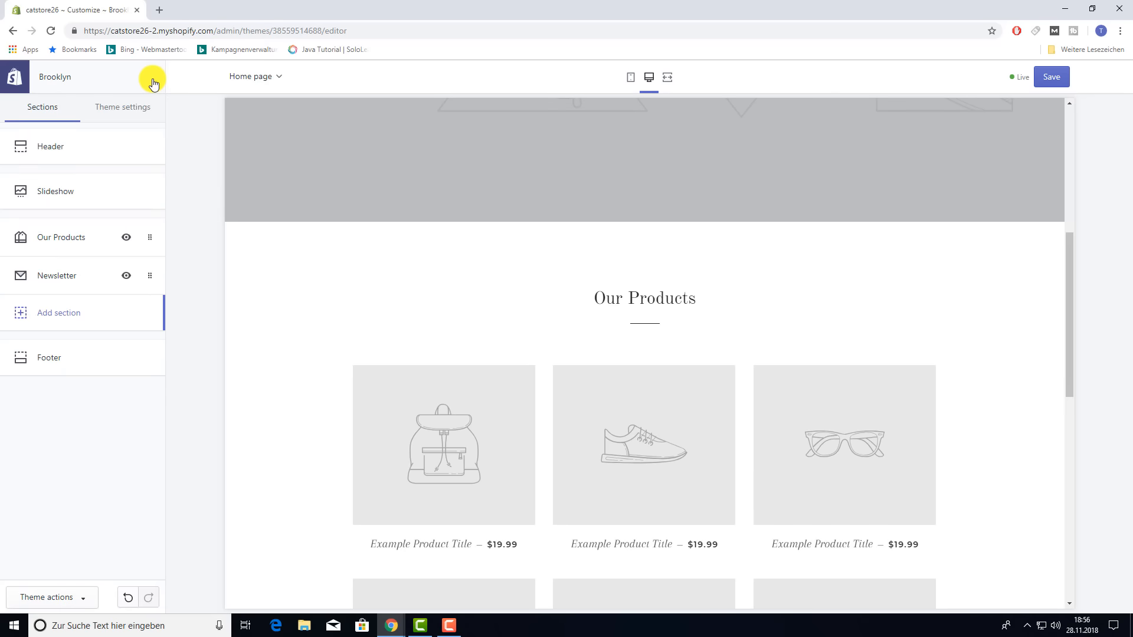
scroll(590, 306, up, 2)
scroll(590, 306, up, 4)
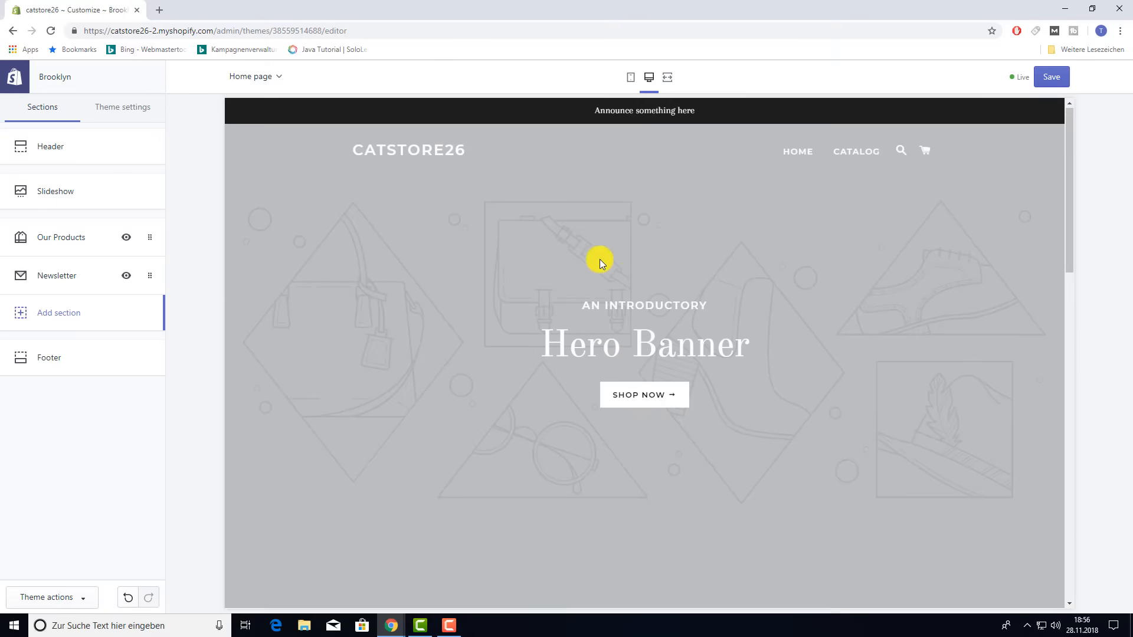
- Open the slide's background image picker and browse the free stock images
click(56, 196)
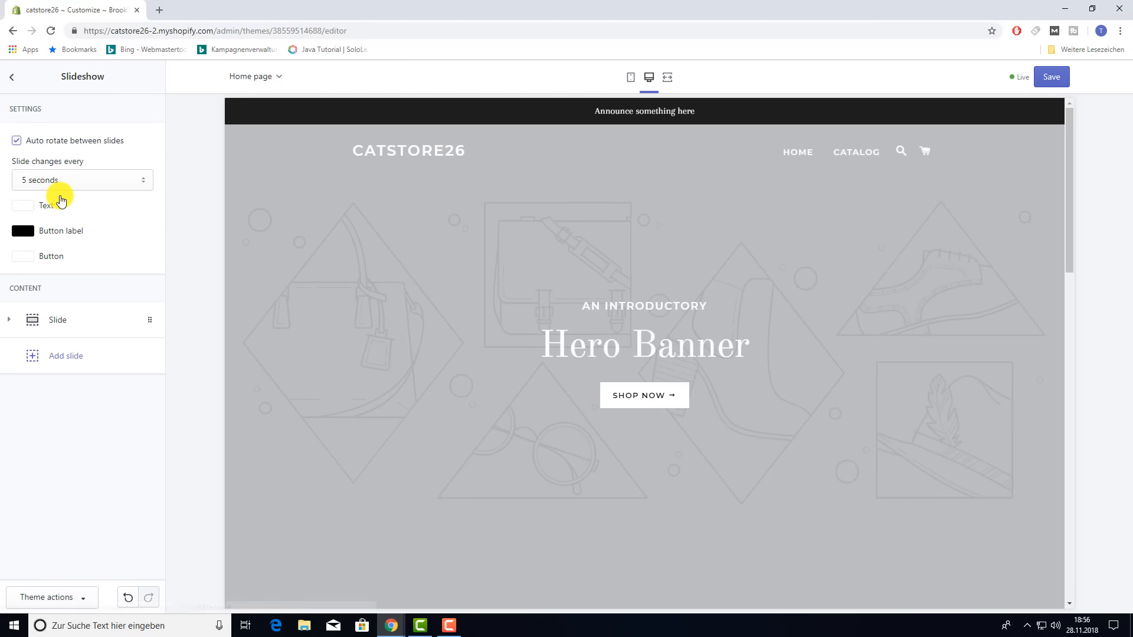
click(62, 319)
scroll(47, 321, down, 2)
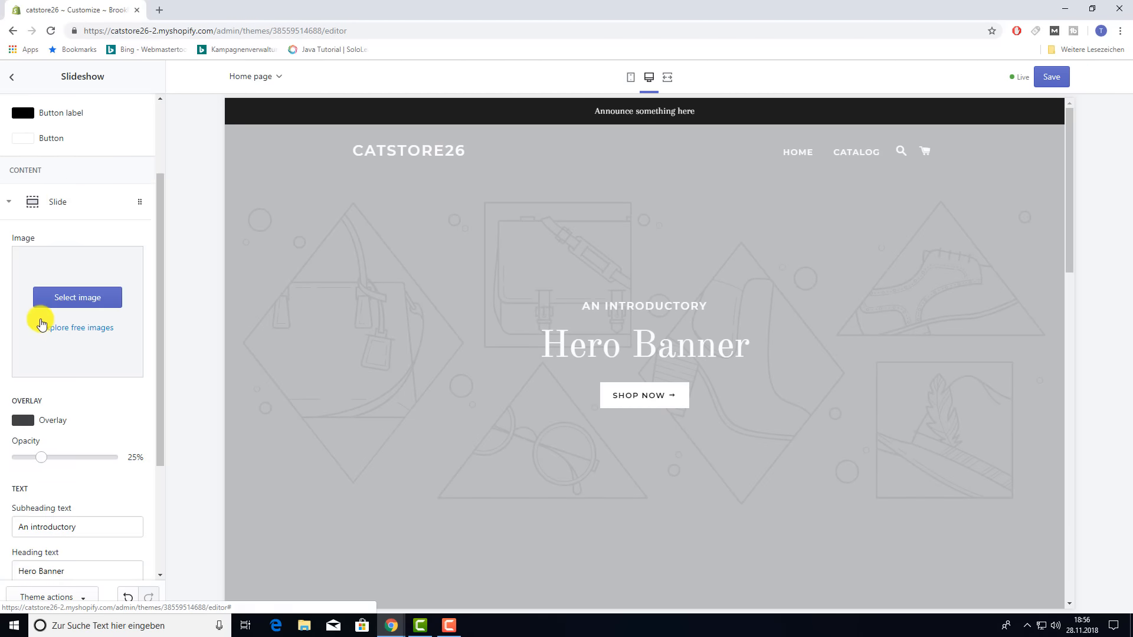
click(88, 298)
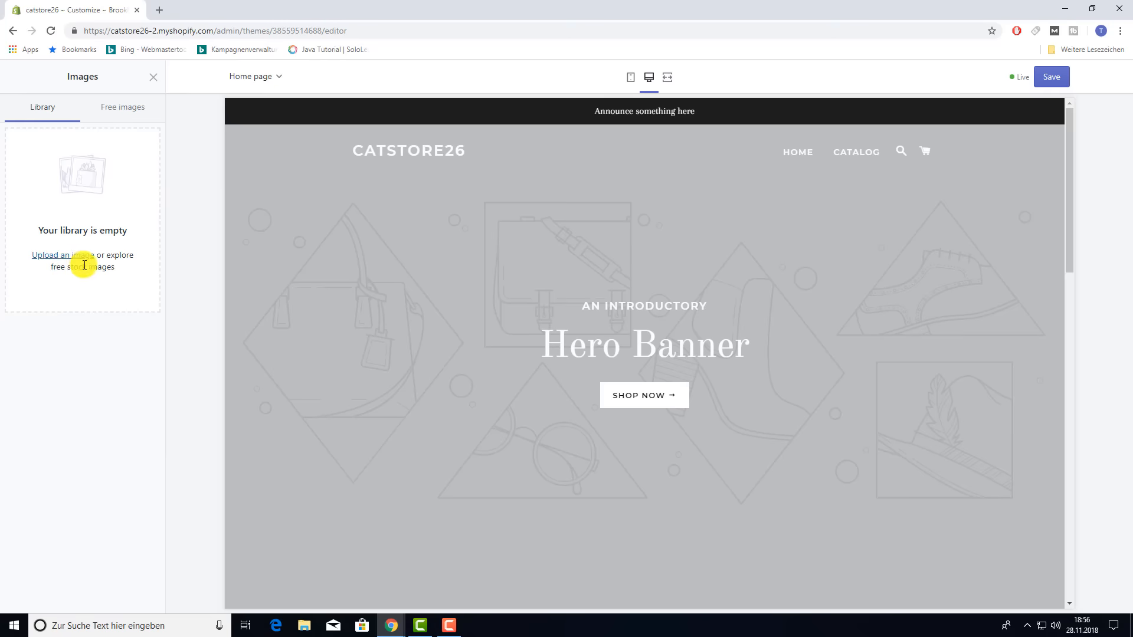
click(128, 111)
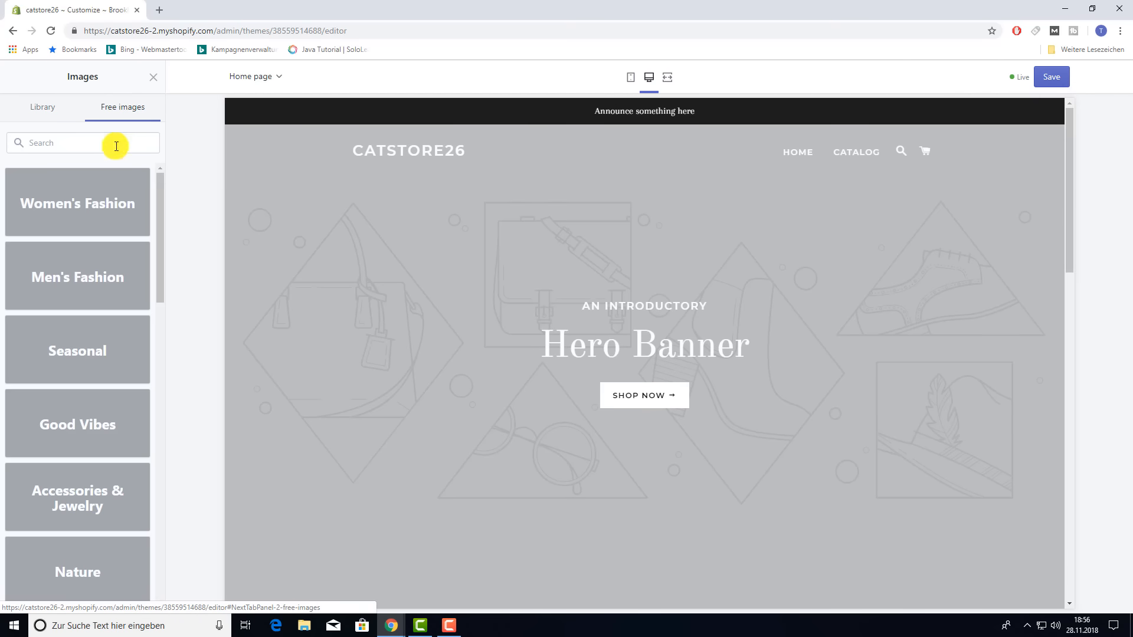
scroll(96, 248, down, 9)
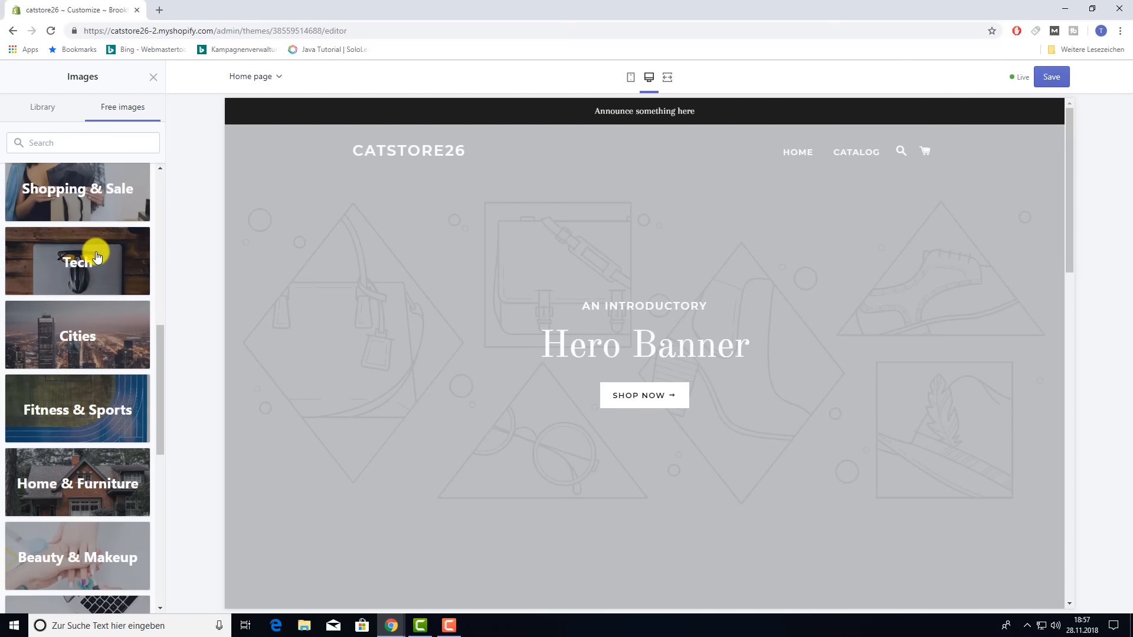
scroll(98, 256, down, 6)
scroll(96, 254, up, 9)
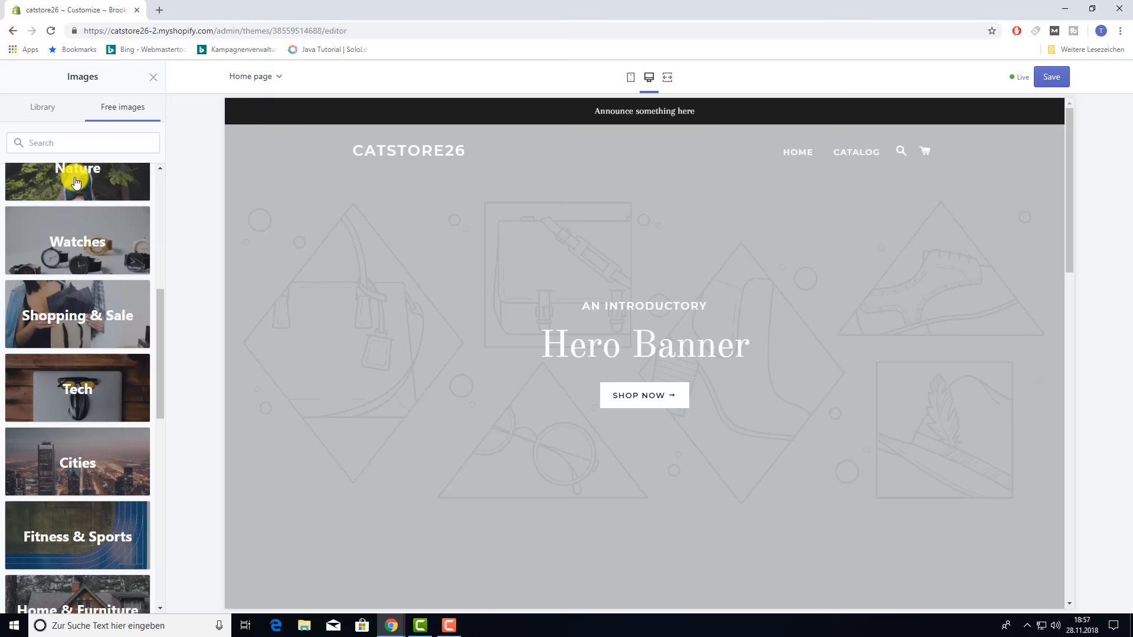
click(48, 118)
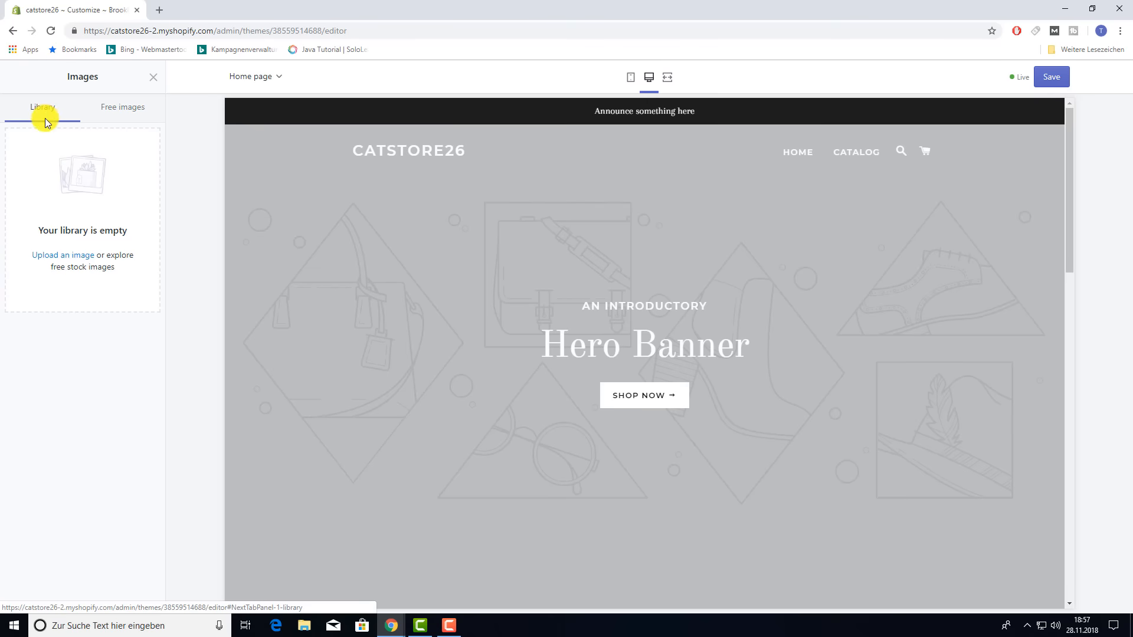
- Upload the cat photo from the shopifyenglisch folder to the store's image library
click(79, 256)
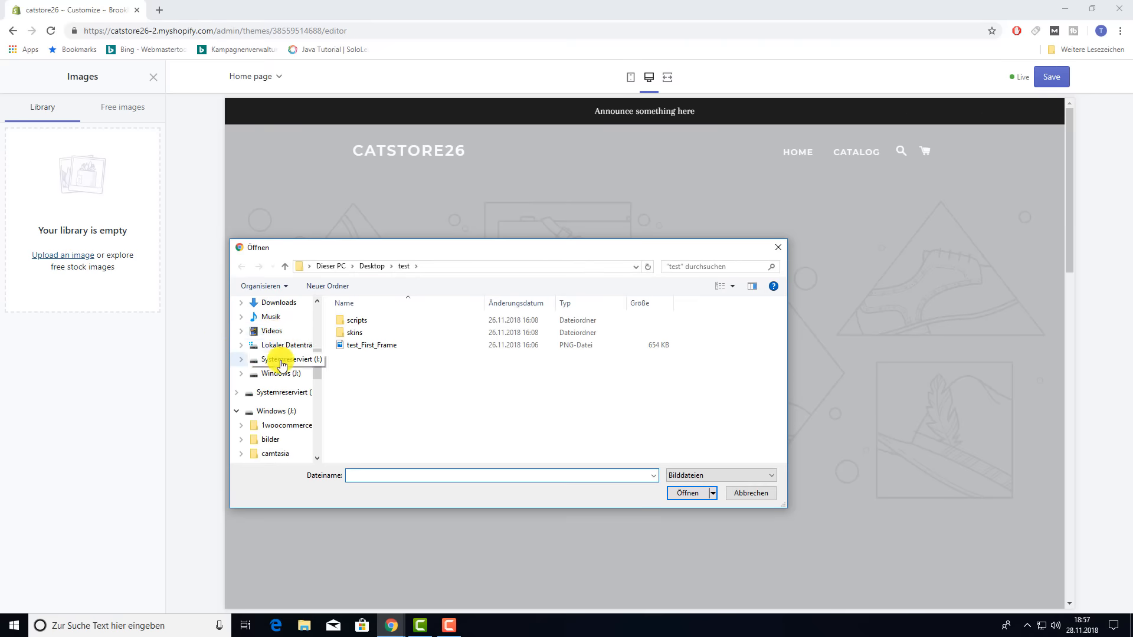
scroll(281, 366, down, 7)
click(282, 401)
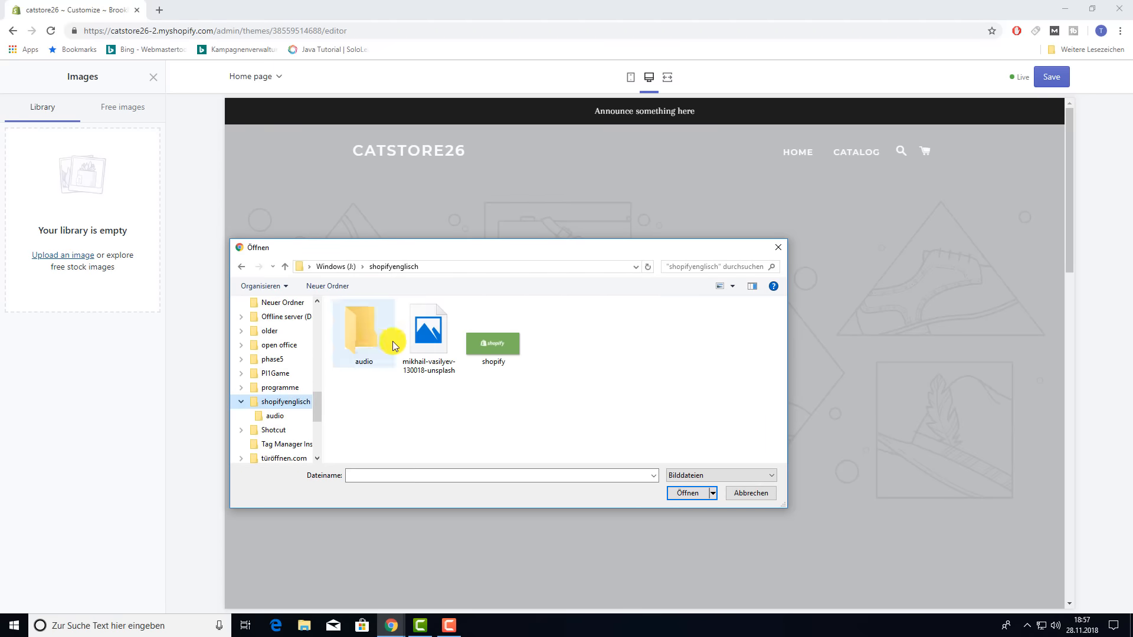
click(429, 341)
click(688, 493)
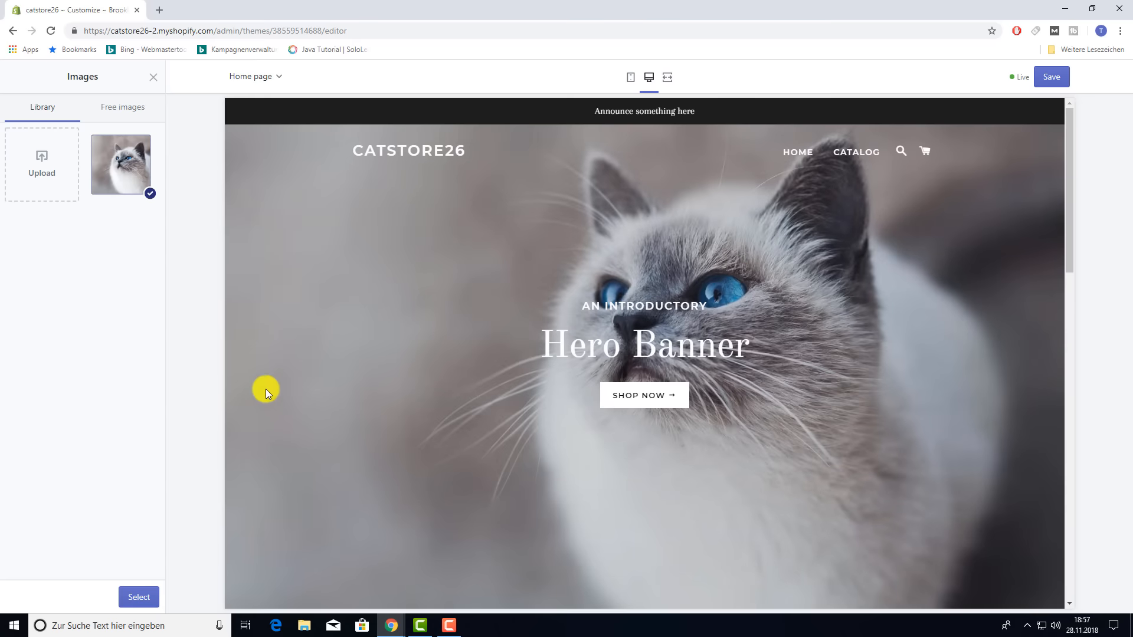
- Use the cat photo as the slide background and try a blue overlay at various opacities
click(138, 598)
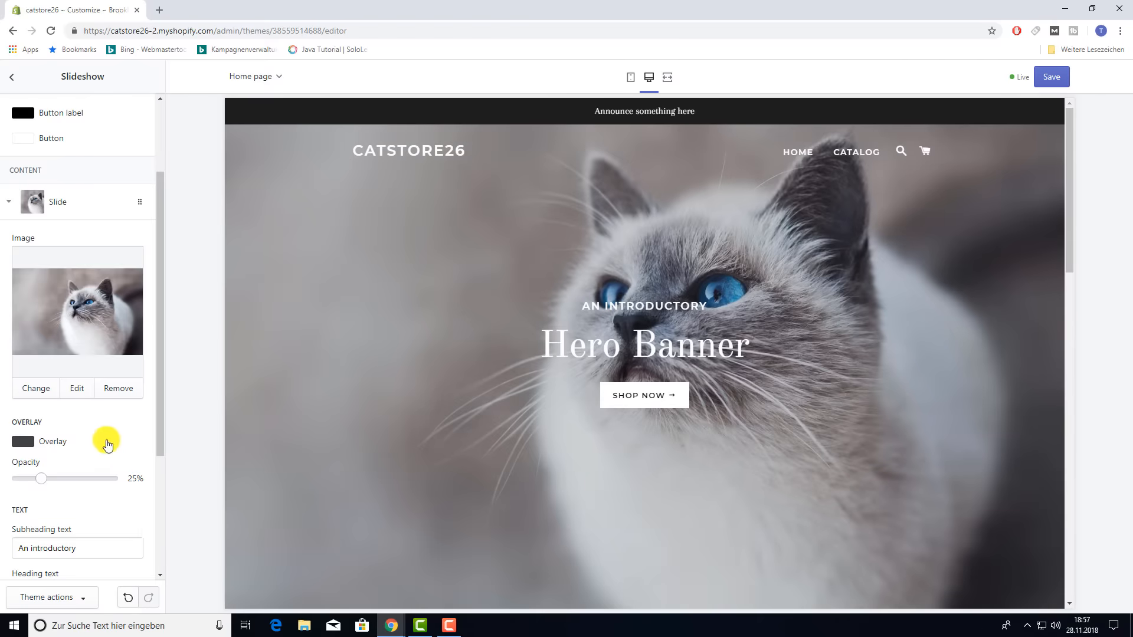
scroll(107, 443, down, 1)
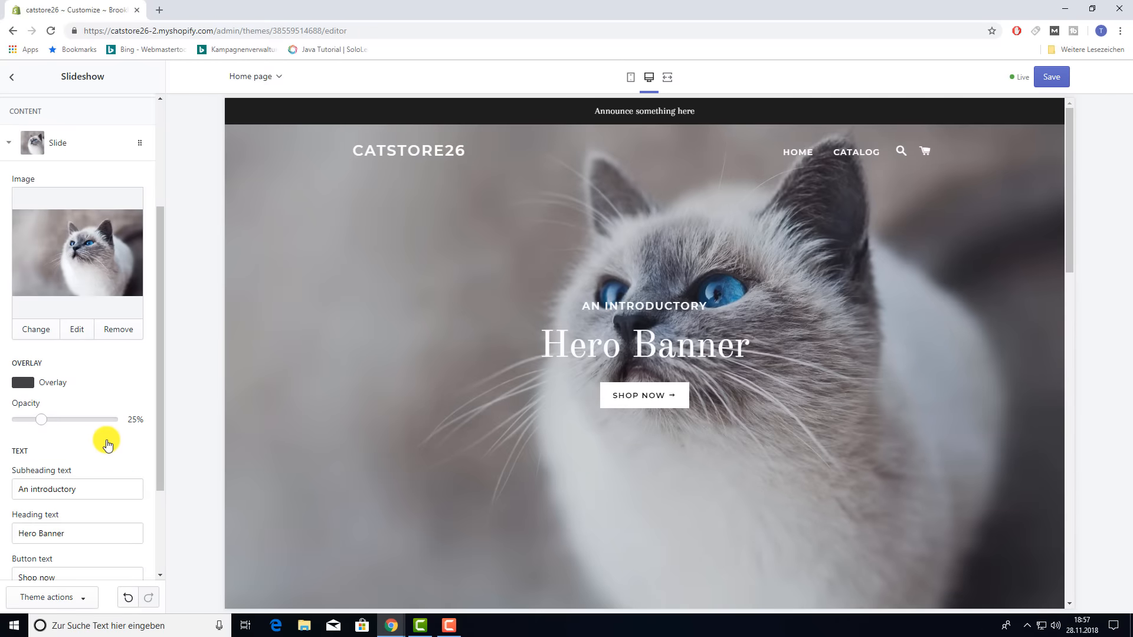
click(22, 385)
drag(104, 412, 122, 398)
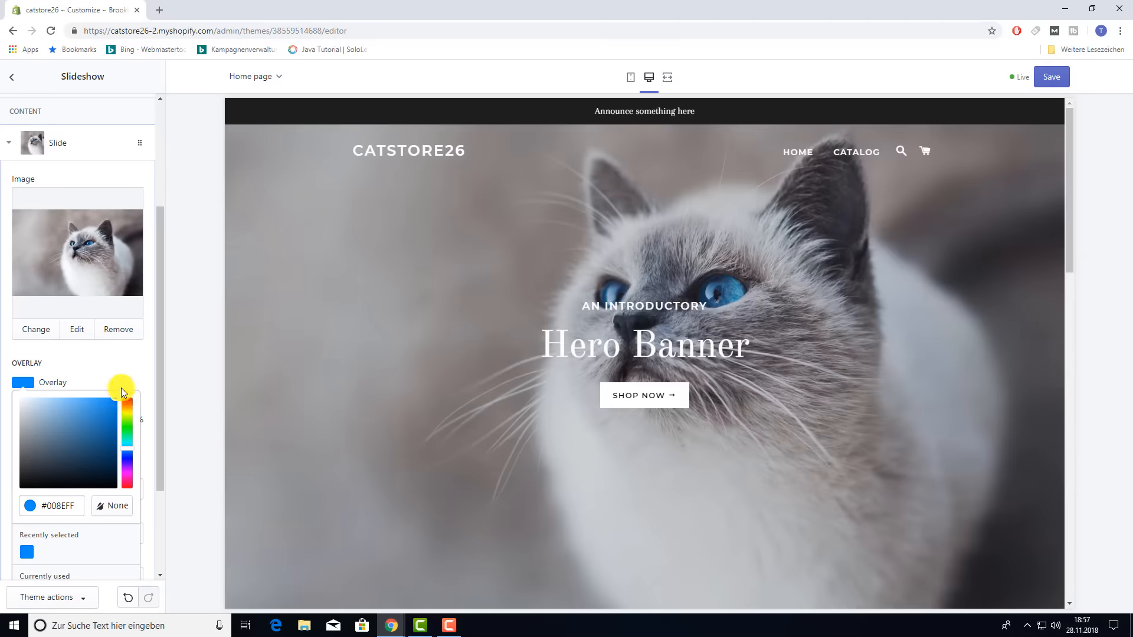
click(118, 361)
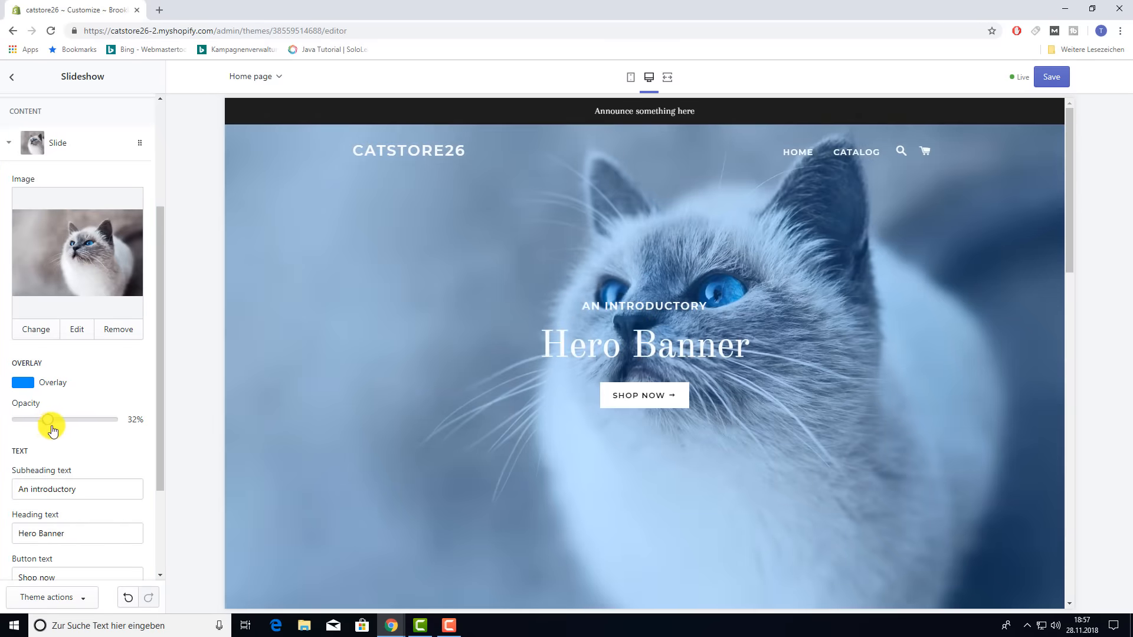
drag(44, 422, 135, 424)
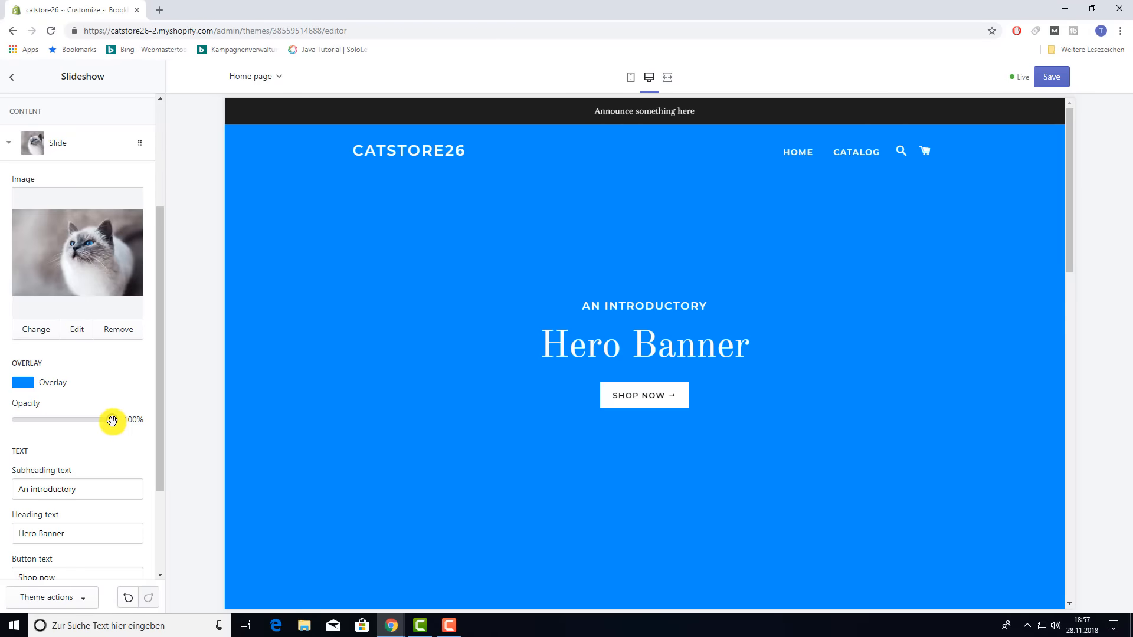
drag(112, 420, 14, 431)
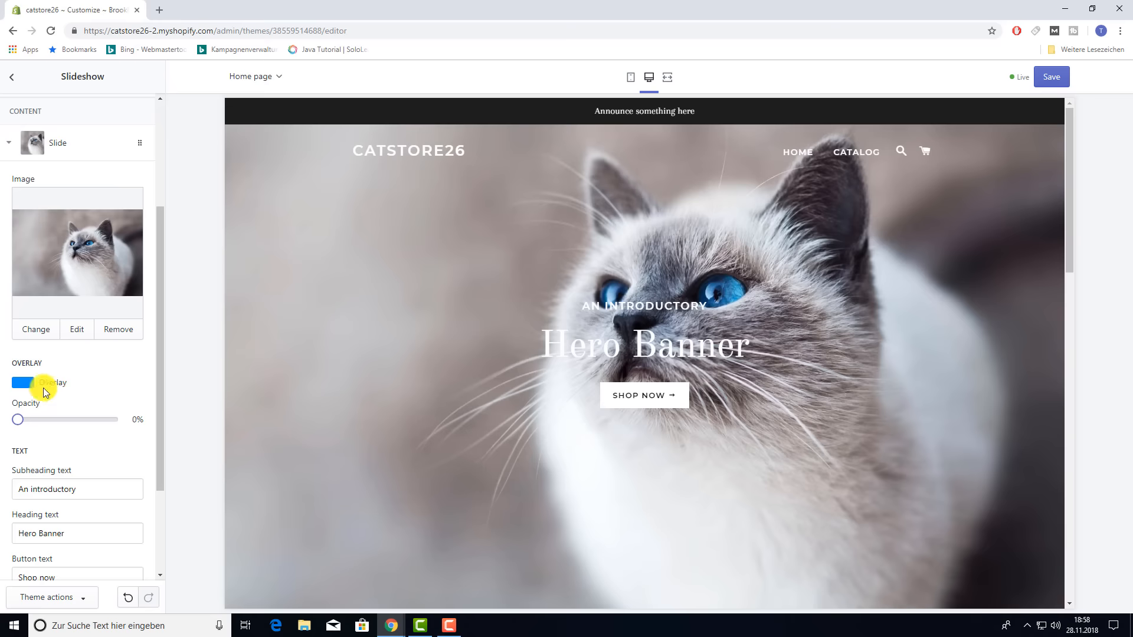
- Switch the slide overlay to grey at 10% opacity
click(21, 384)
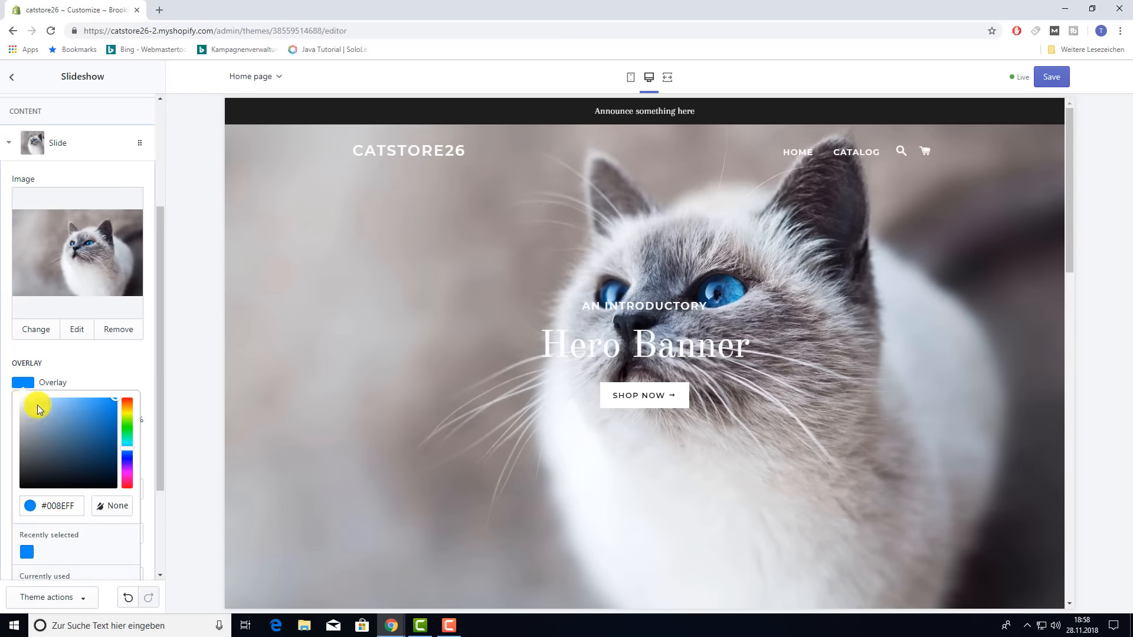
click(21, 440)
click(7, 433)
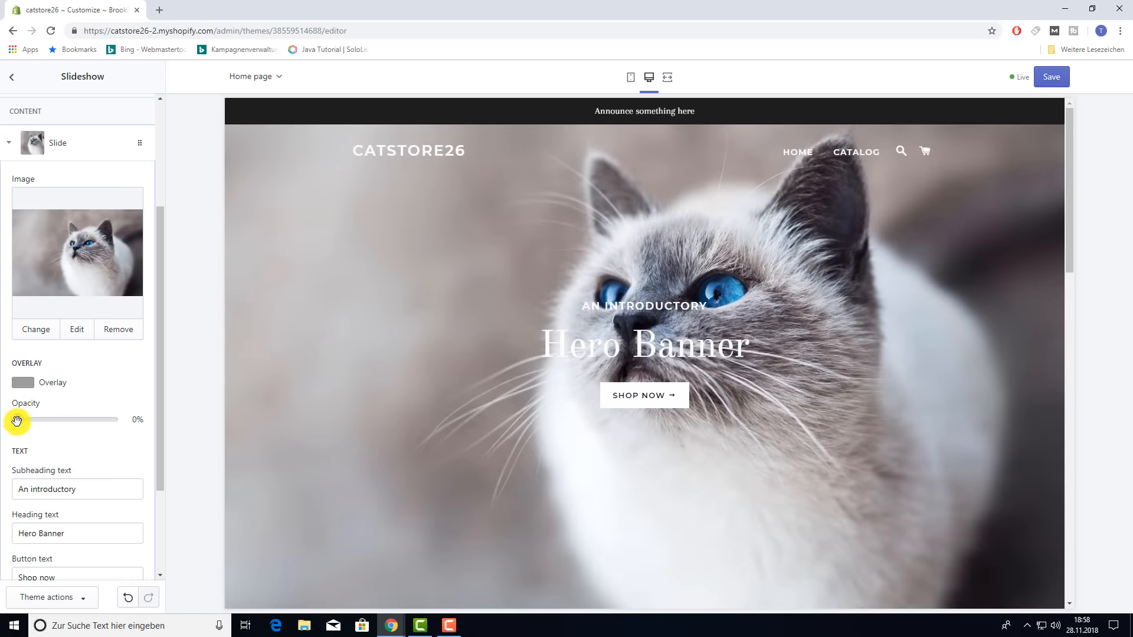
drag(16, 421, 25, 419)
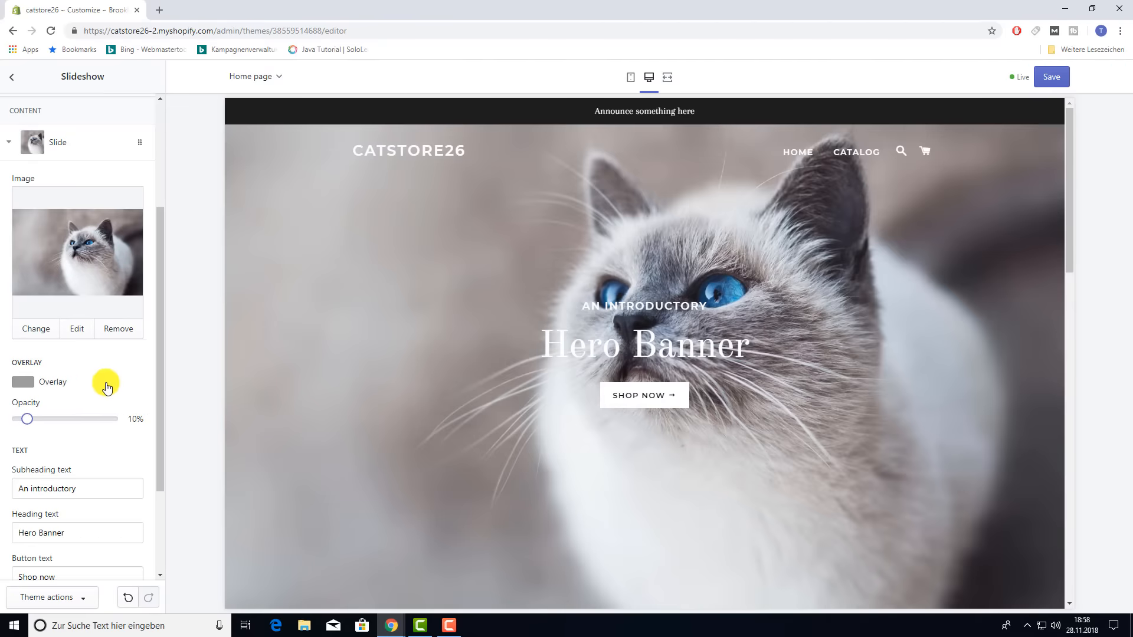
scroll(106, 386, down, 2)
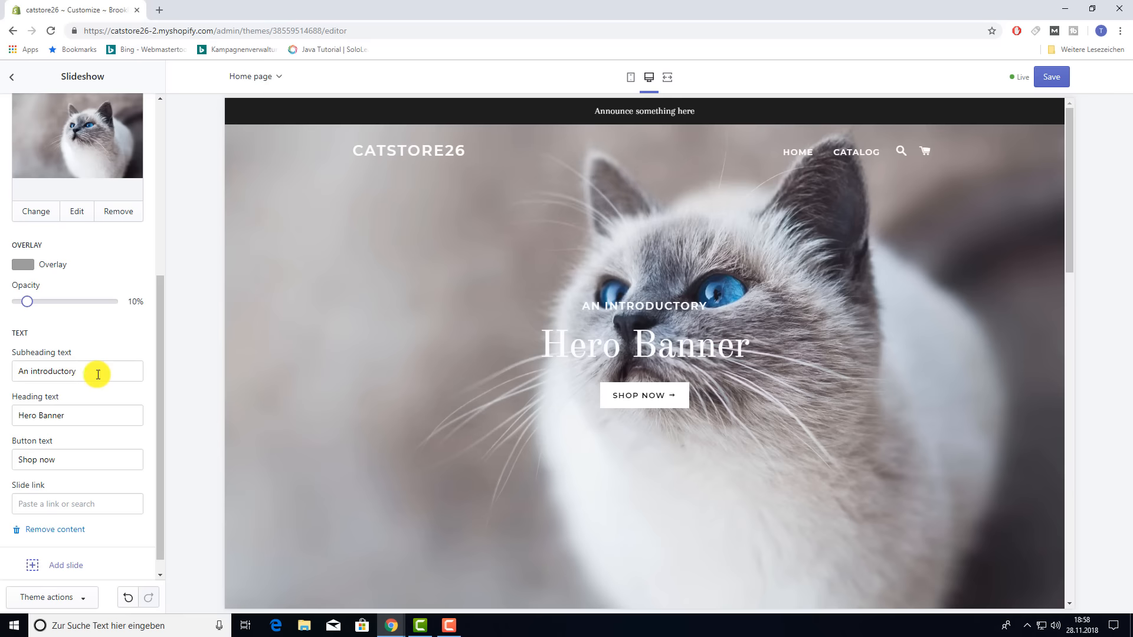
- Delete the 'An introductory' subheading, 'Hero Banner' heading and 'Shop now' button text
drag(96, 371, 4, 385)
key(BackSpace)
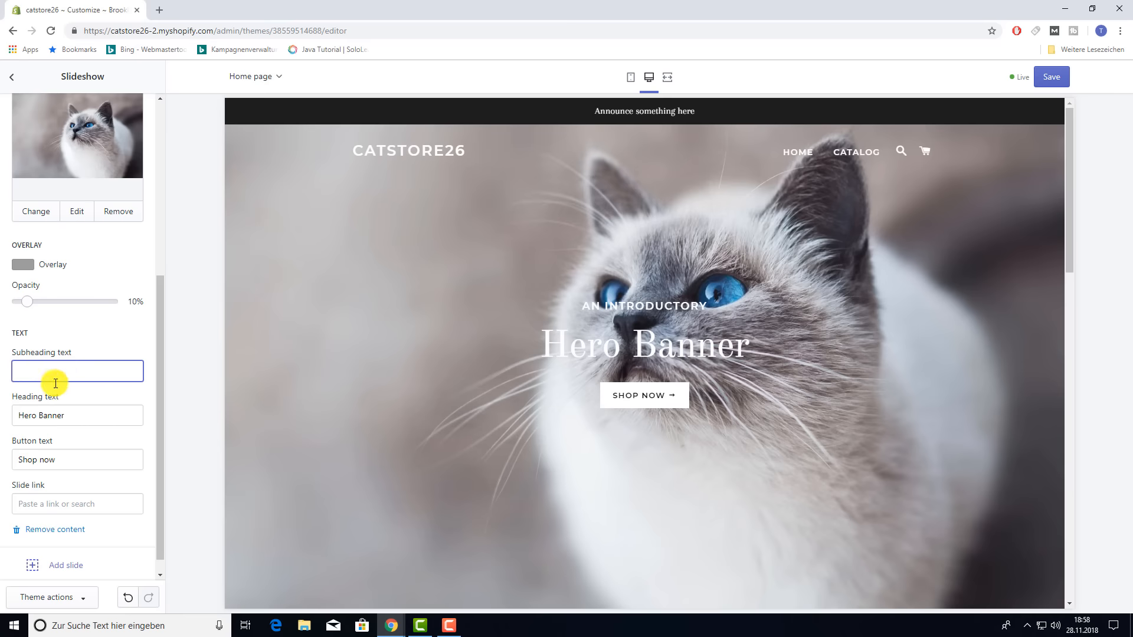
drag(88, 416, 13, 416)
key(BackSpace)
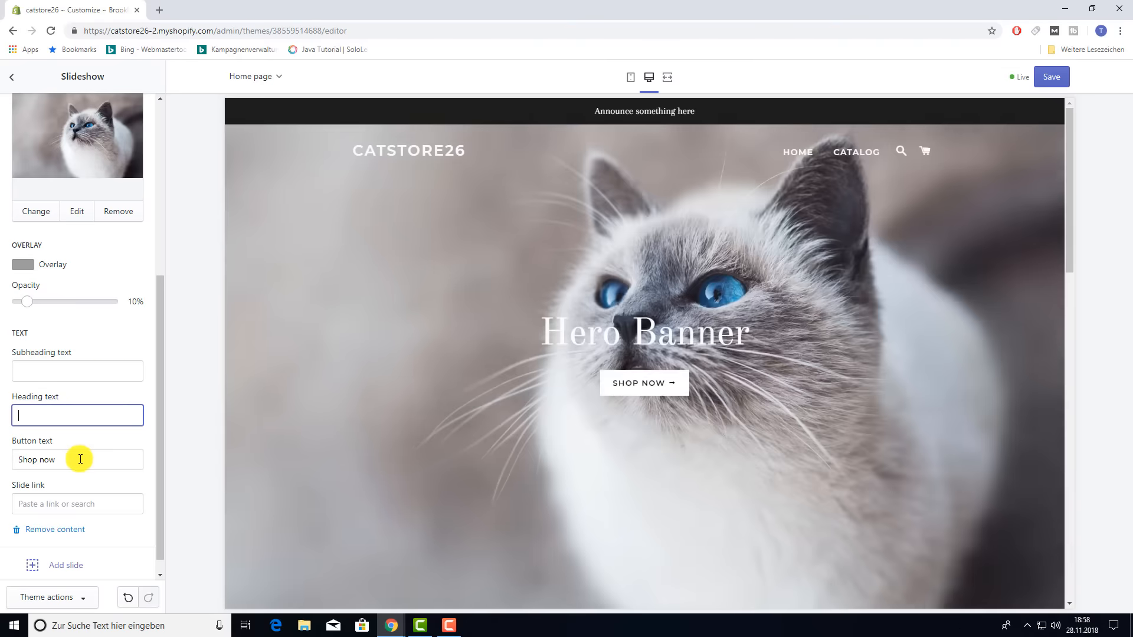
drag(83, 459, 7, 465)
key(BackSpace)
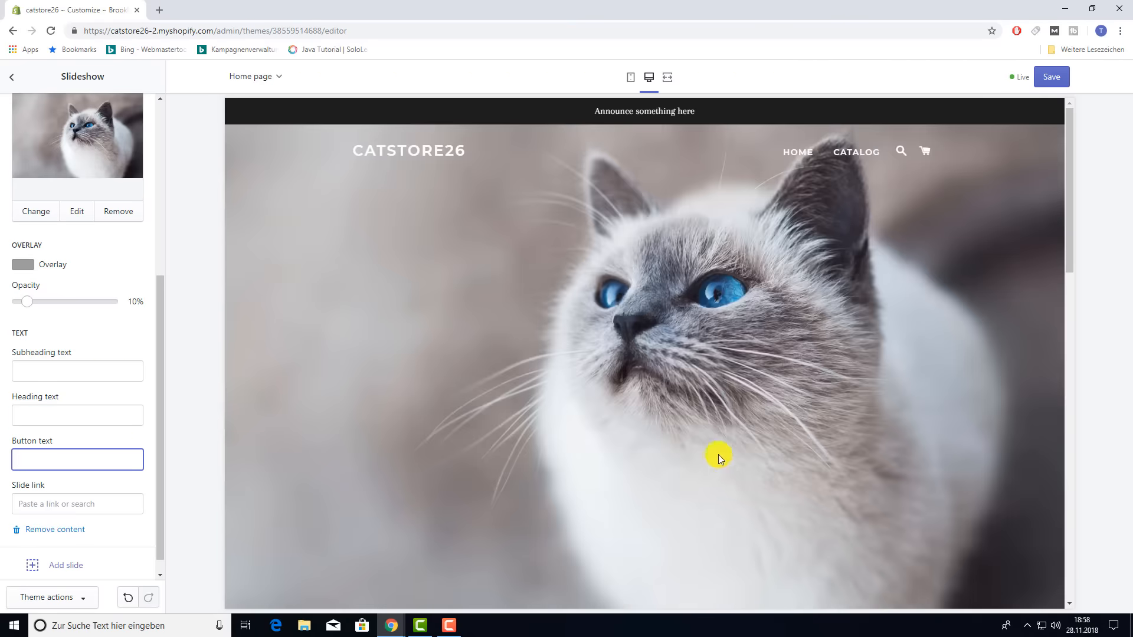
- Check the slide link options and delete the 'Test' button text, leaving it empty
scroll(577, 385, down, 3)
scroll(585, 394, up, 3)
scroll(120, 428, down, 1)
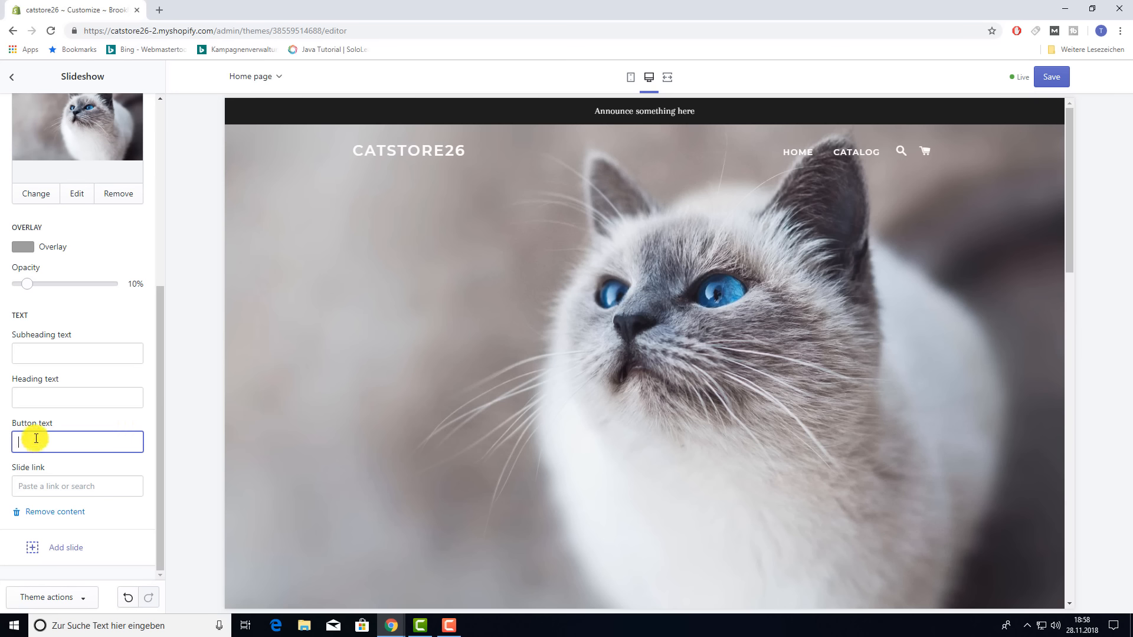
click(26, 486)
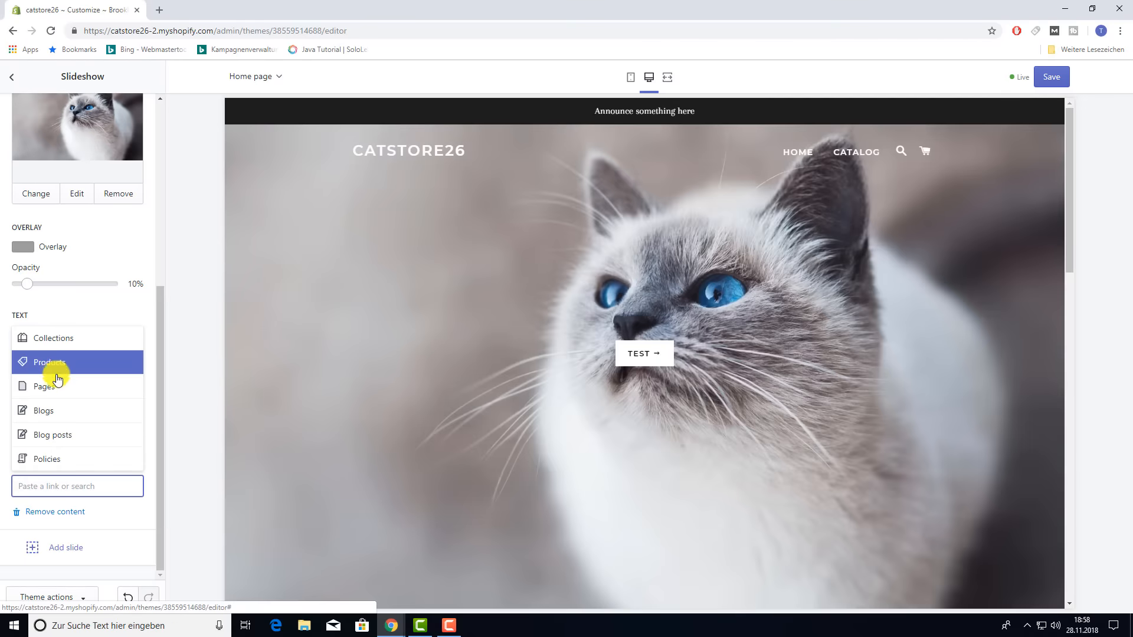
click(83, 308)
double_click(56, 440)
key(BackSpace)
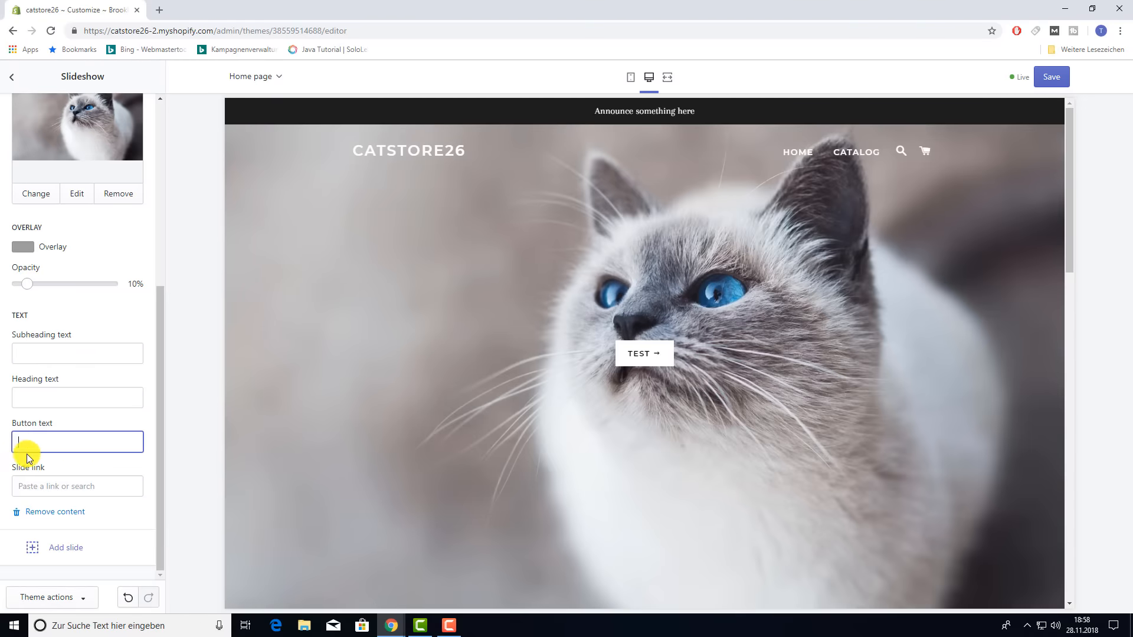
click(126, 506)
scroll(118, 425, up, 5)
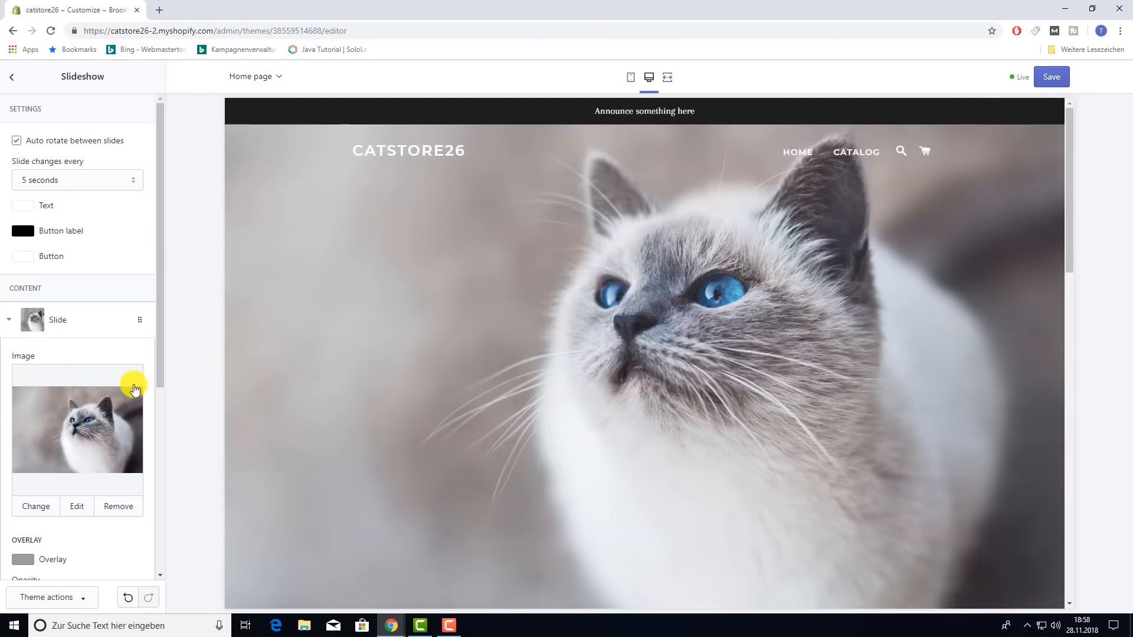
- Open the Header section and view the home page logo image library without choosing a logo
click(8, 78)
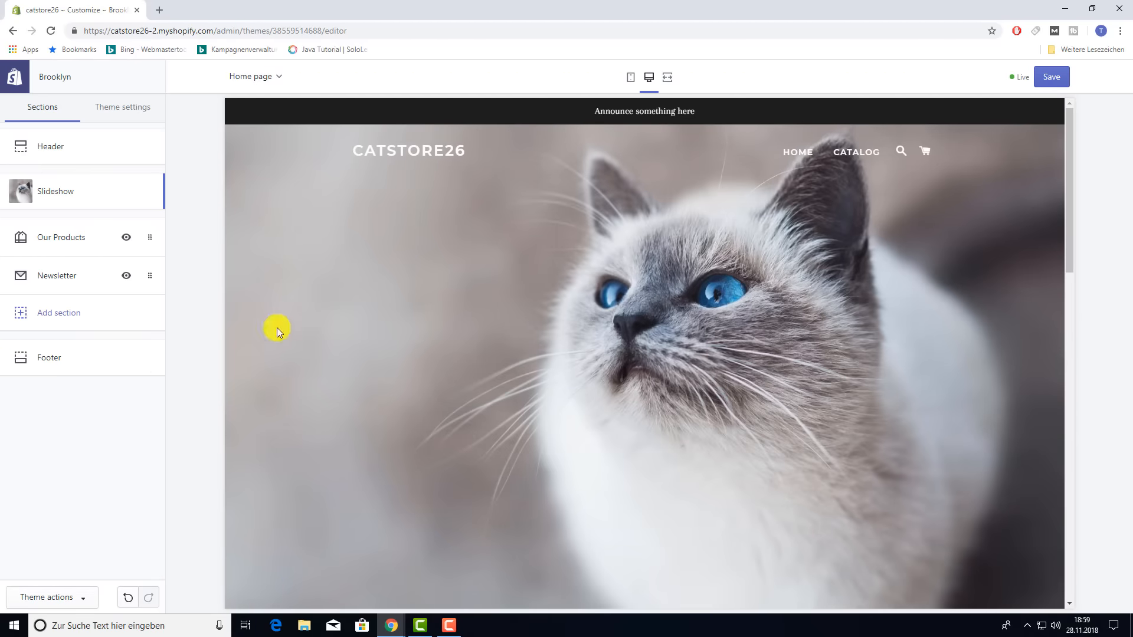
click(50, 155)
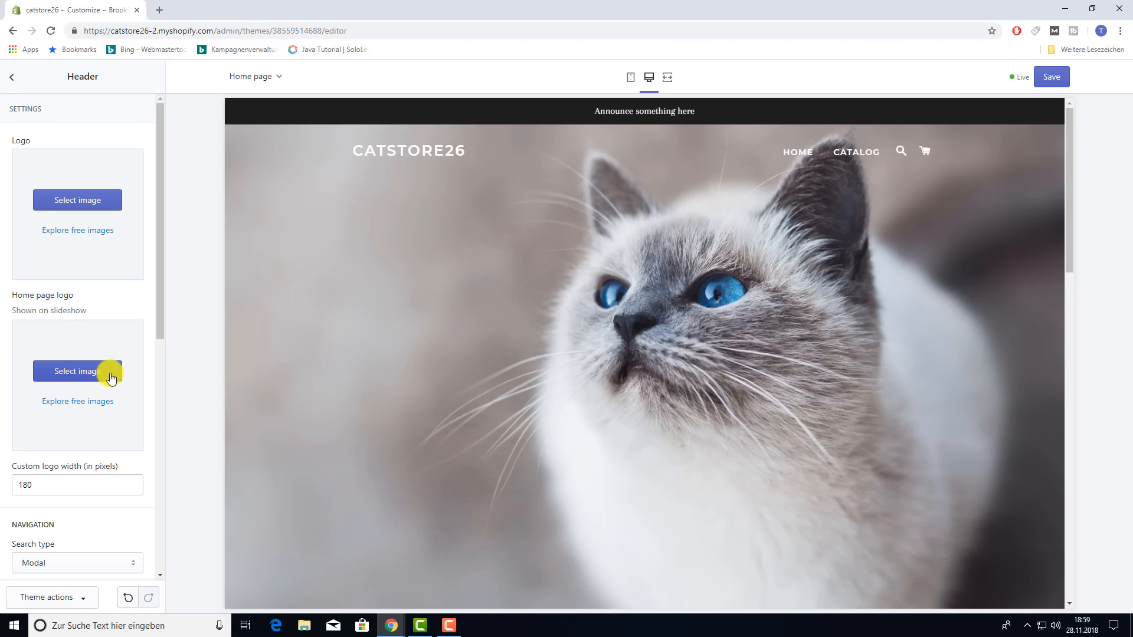
click(88, 377)
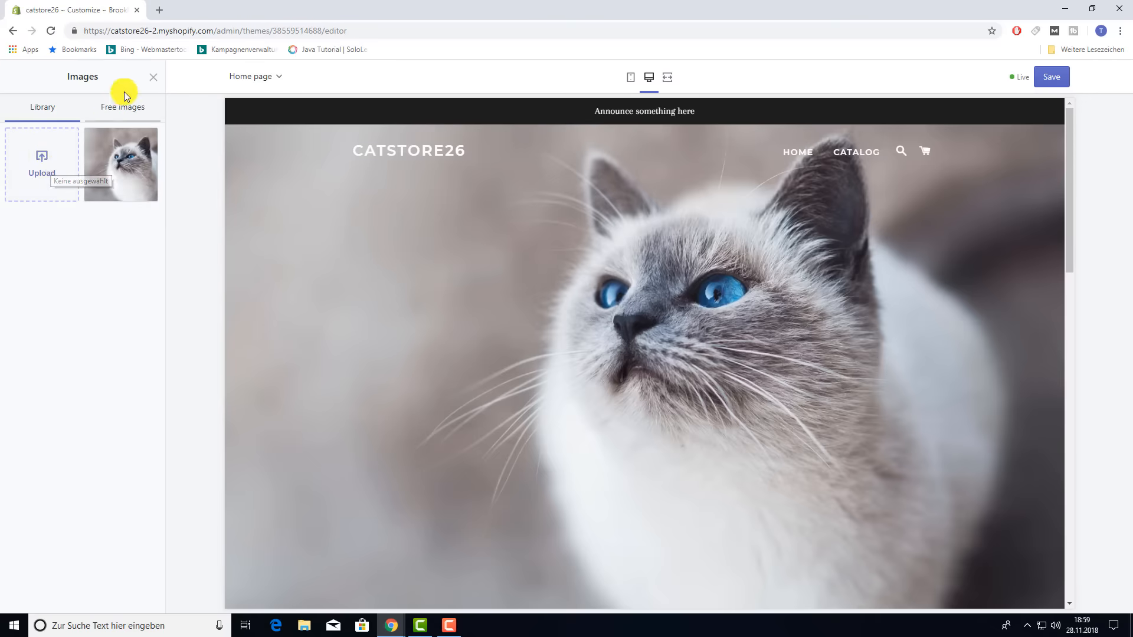
click(152, 77)
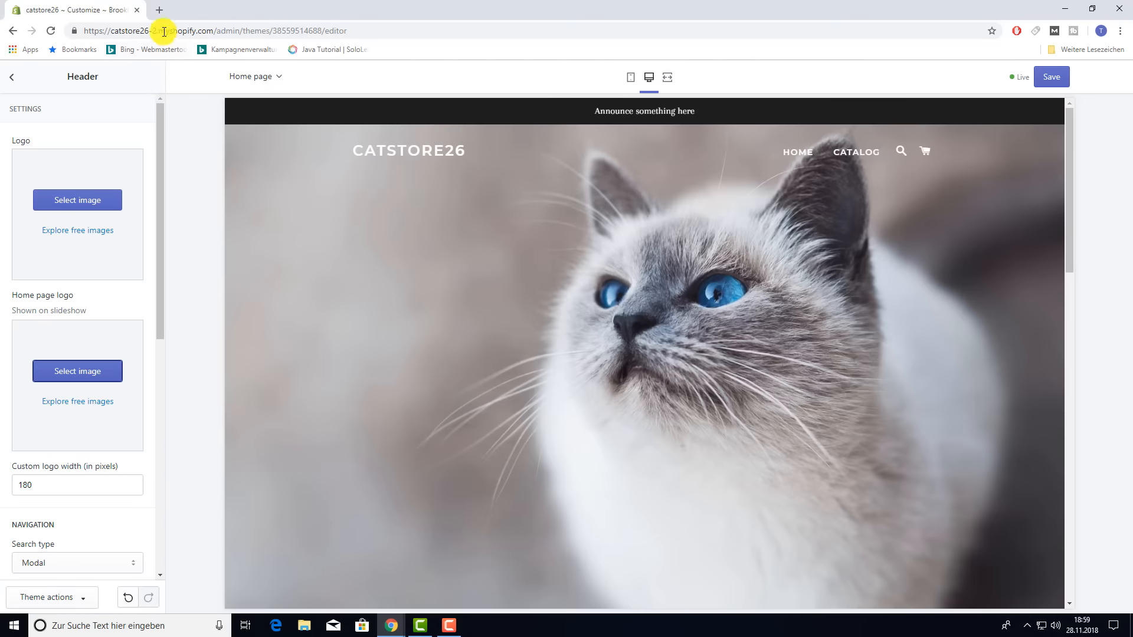
click(159, 10)
text(fiverraffiliates.com/login/)
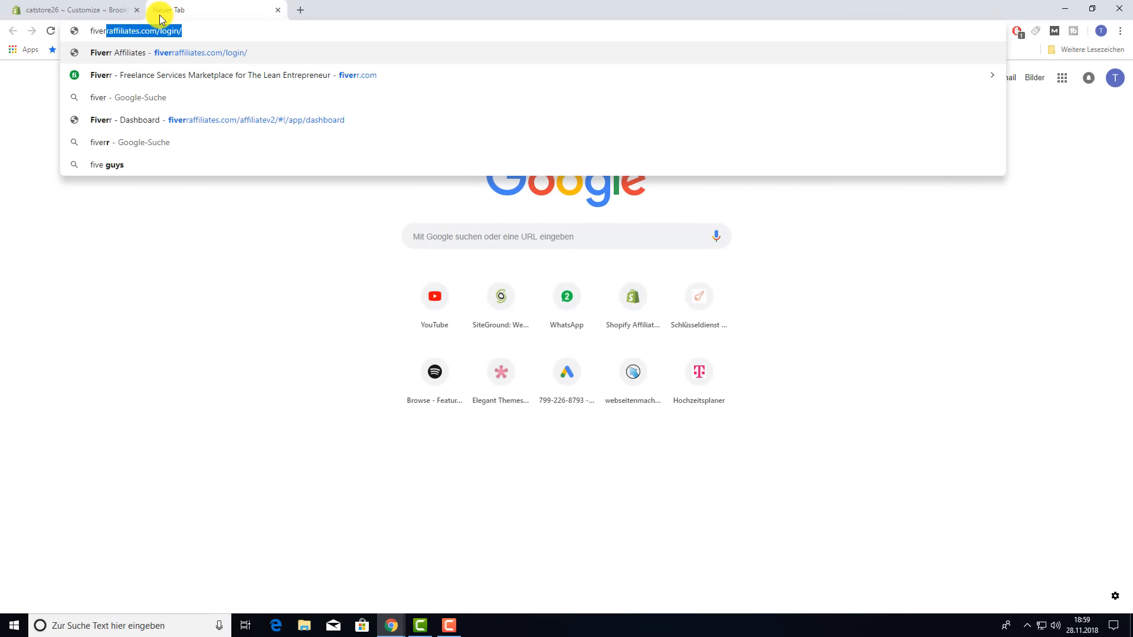
key(Down)
key(Return)
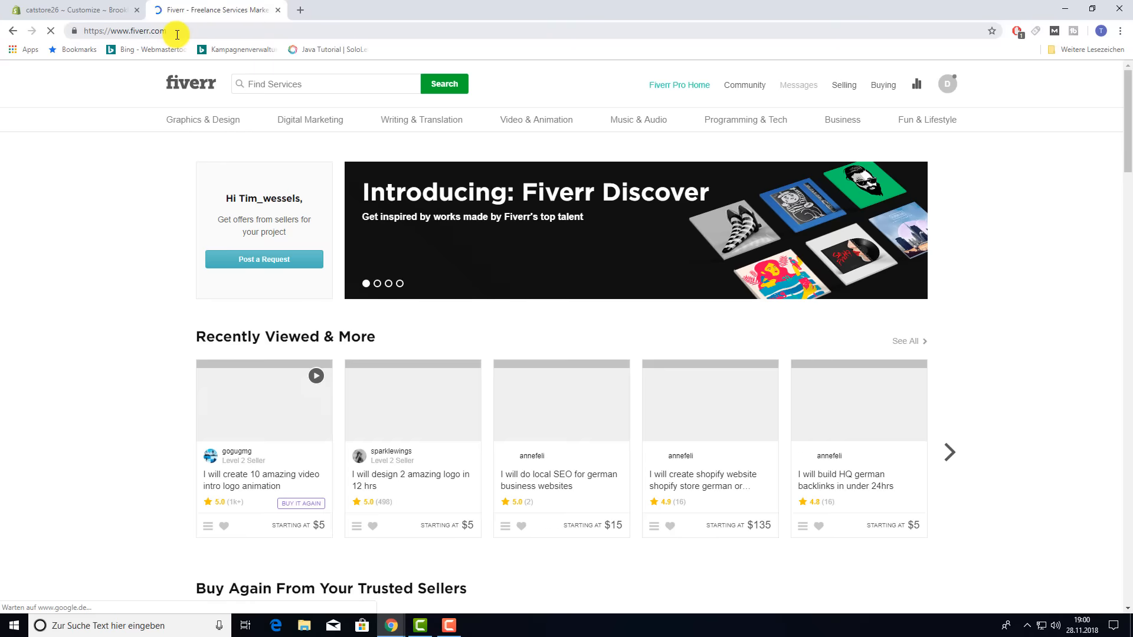
click(289, 81)
text(logo)
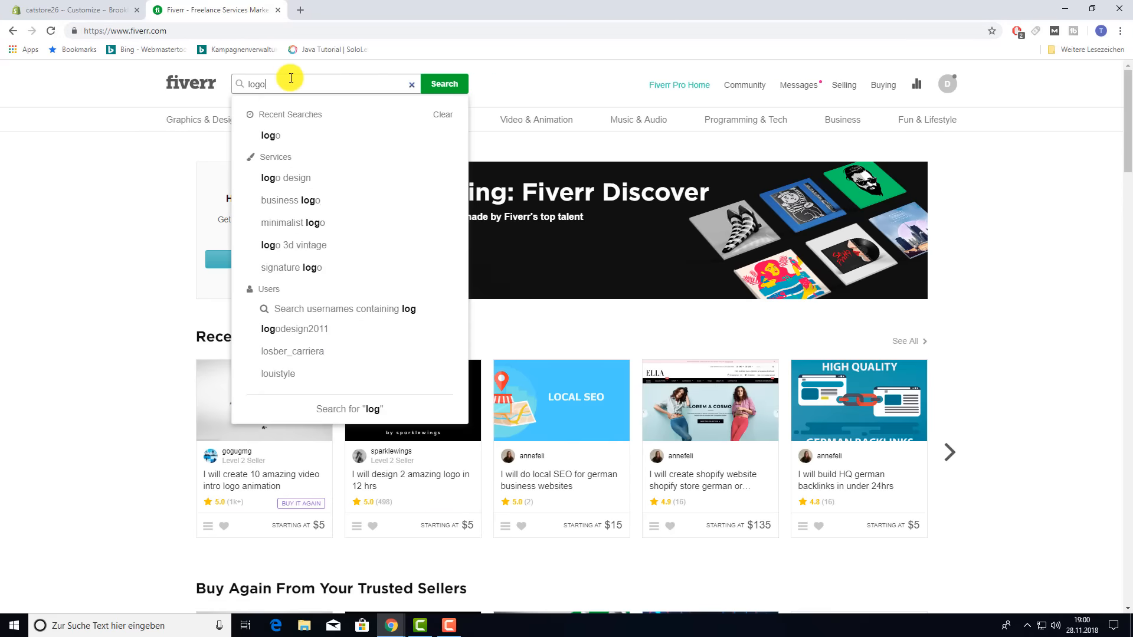
key(Return)
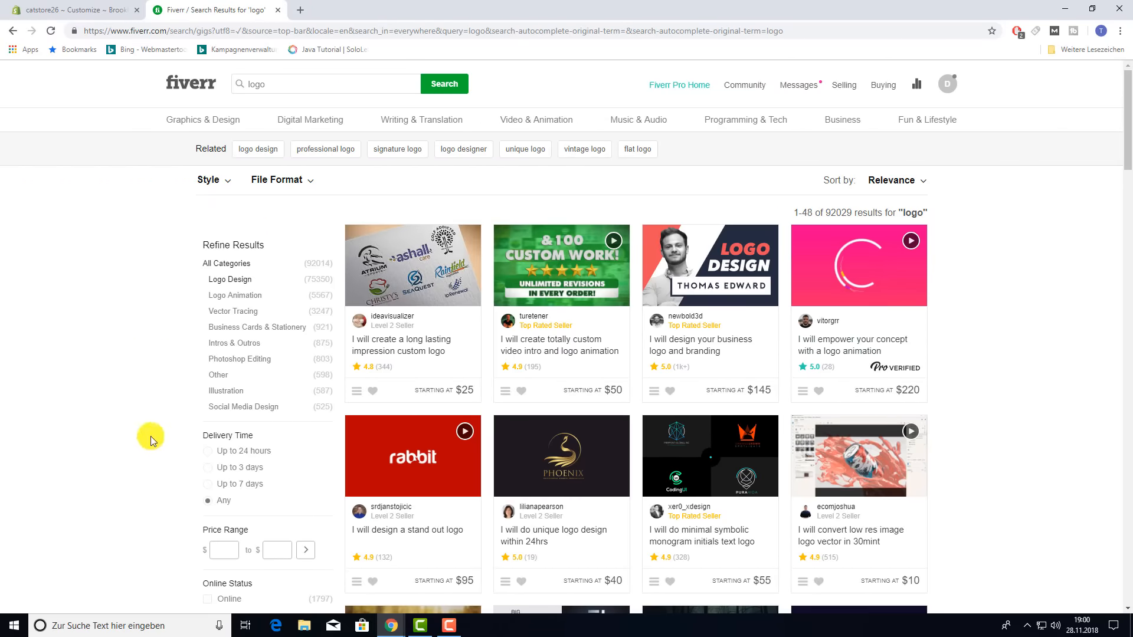
scroll(142, 450, down, 1)
scroll(142, 450, down, 4)
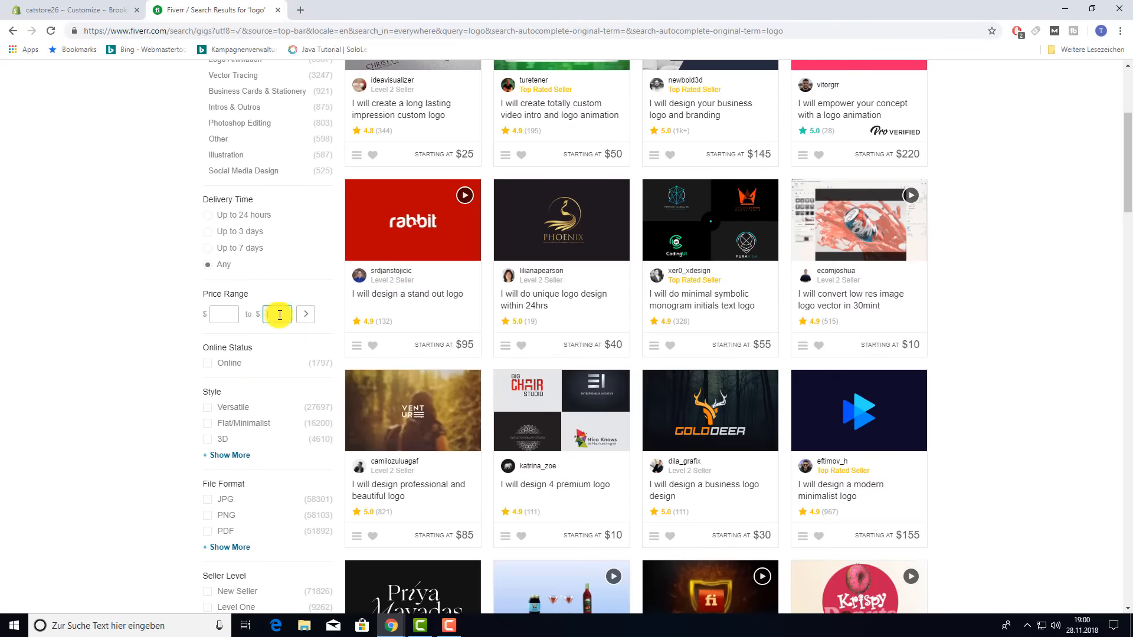
text(5)
click(307, 313)
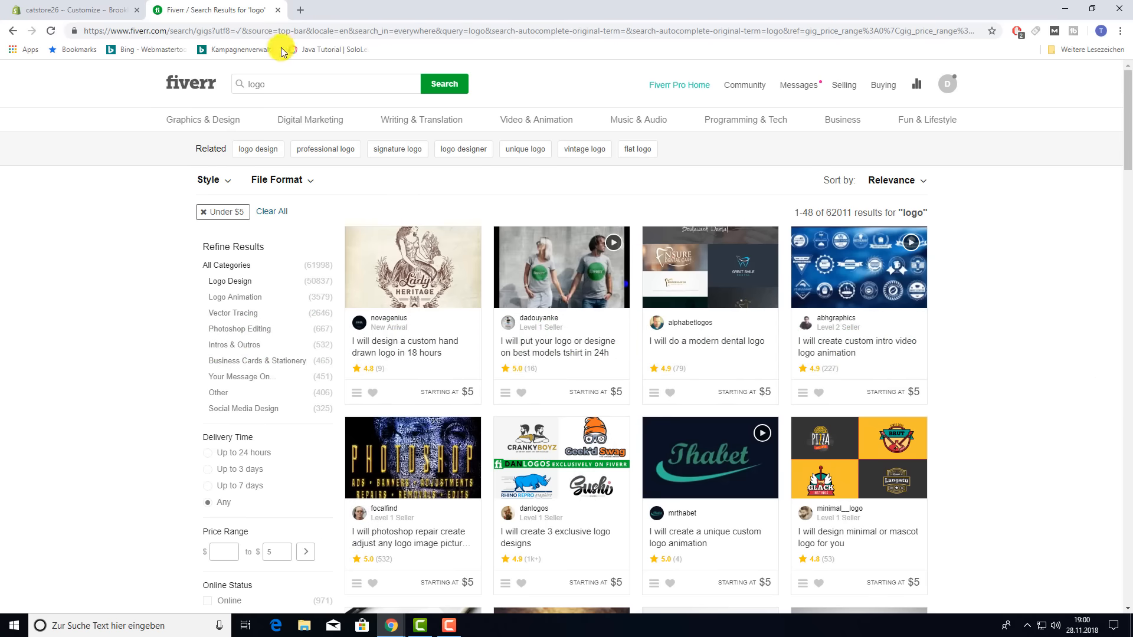
click(277, 10)
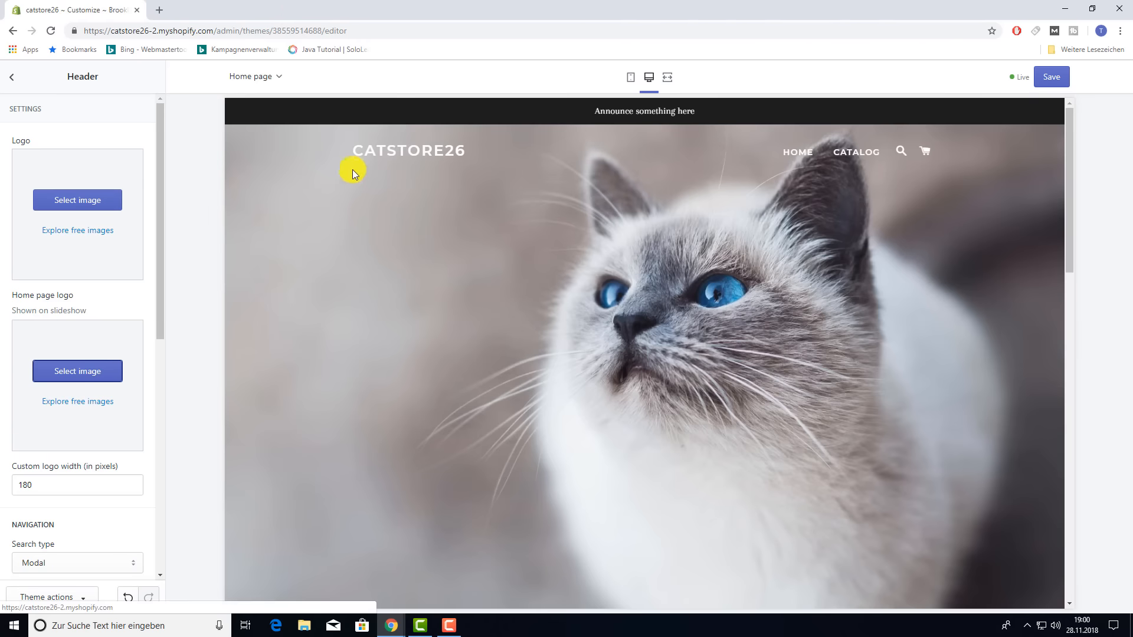
- Set the Header search type to None so the search icon disappears
scroll(82, 490, down, 6)
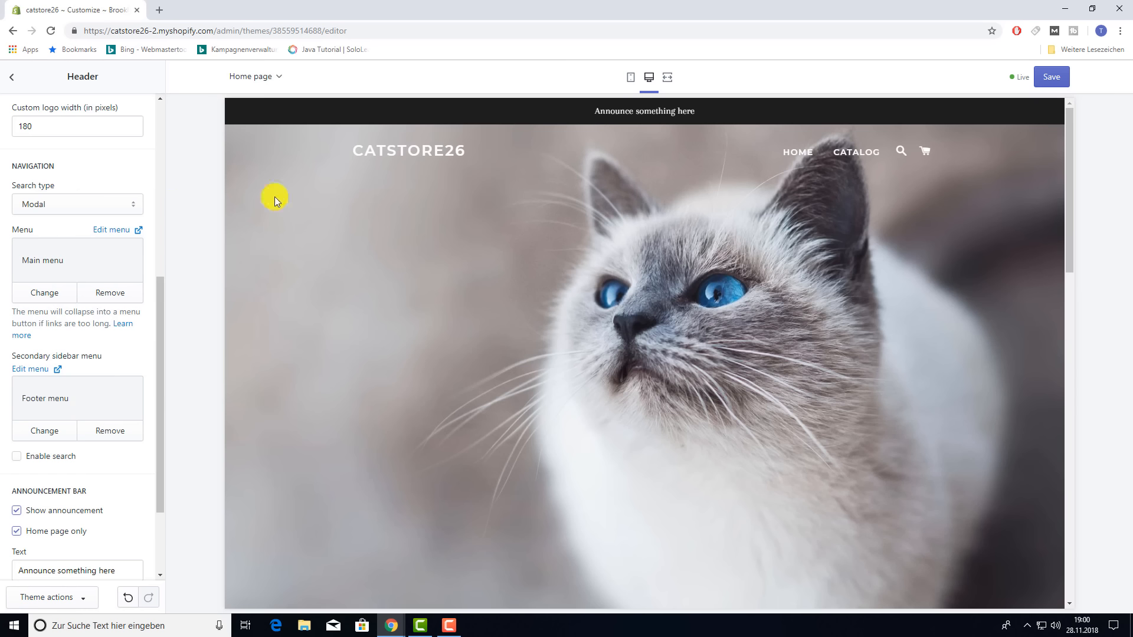
click(134, 204)
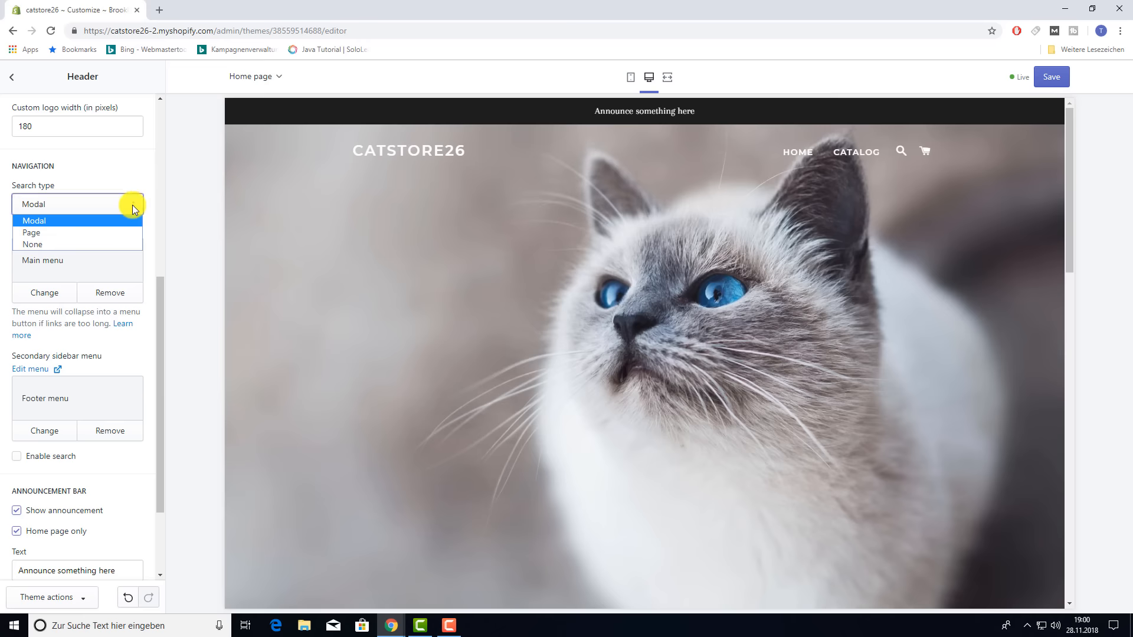
click(49, 244)
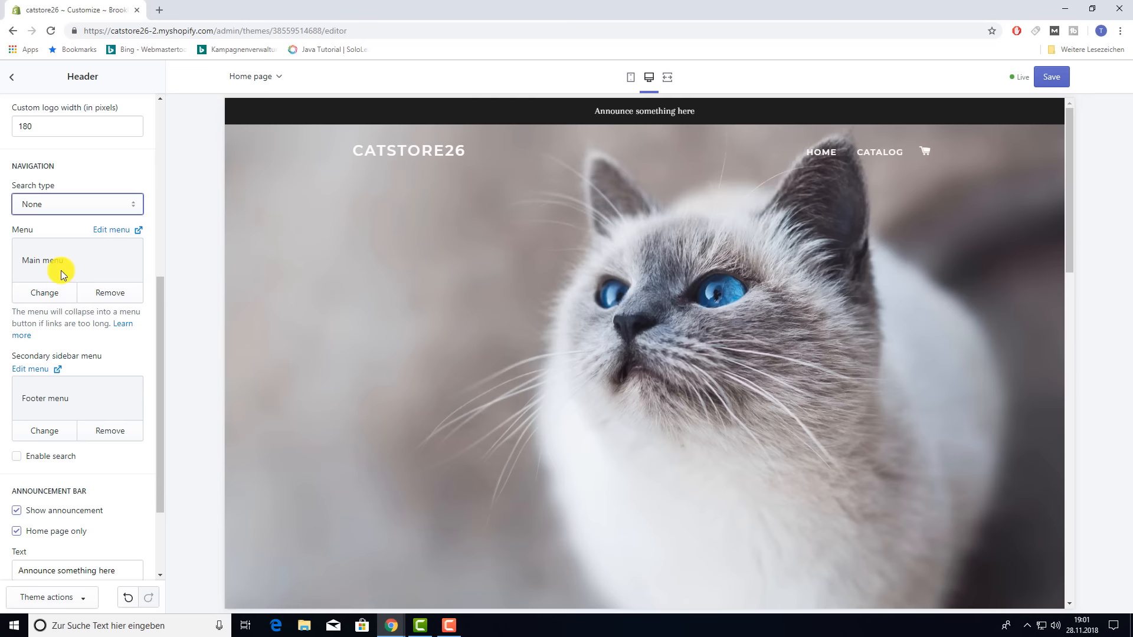
scroll(116, 367, down, 2)
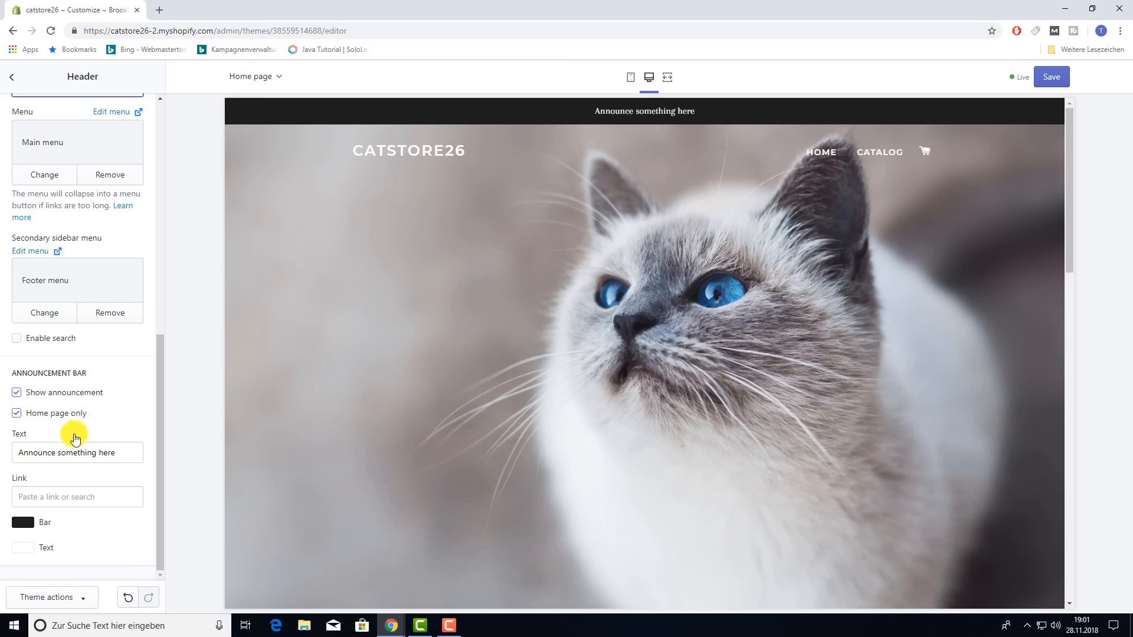
- Change the announcement text to 'Coupon : 2020sommer' and uncheck Show announcement and Home page only
drag(124, 453, 1, 450)
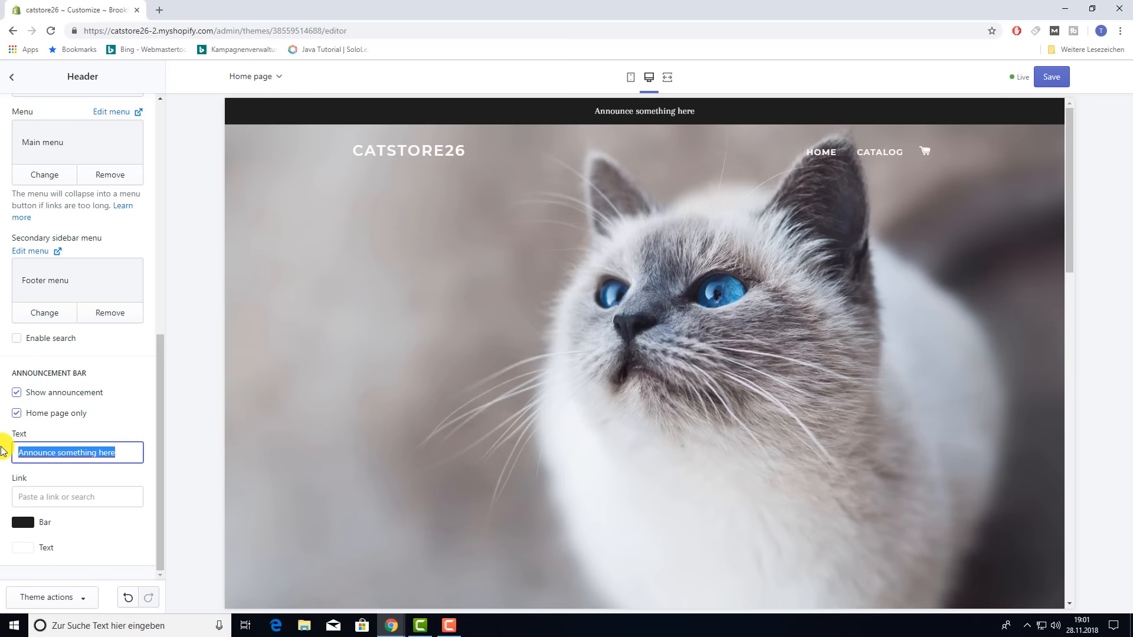
text(Coupon : 2020sommer)
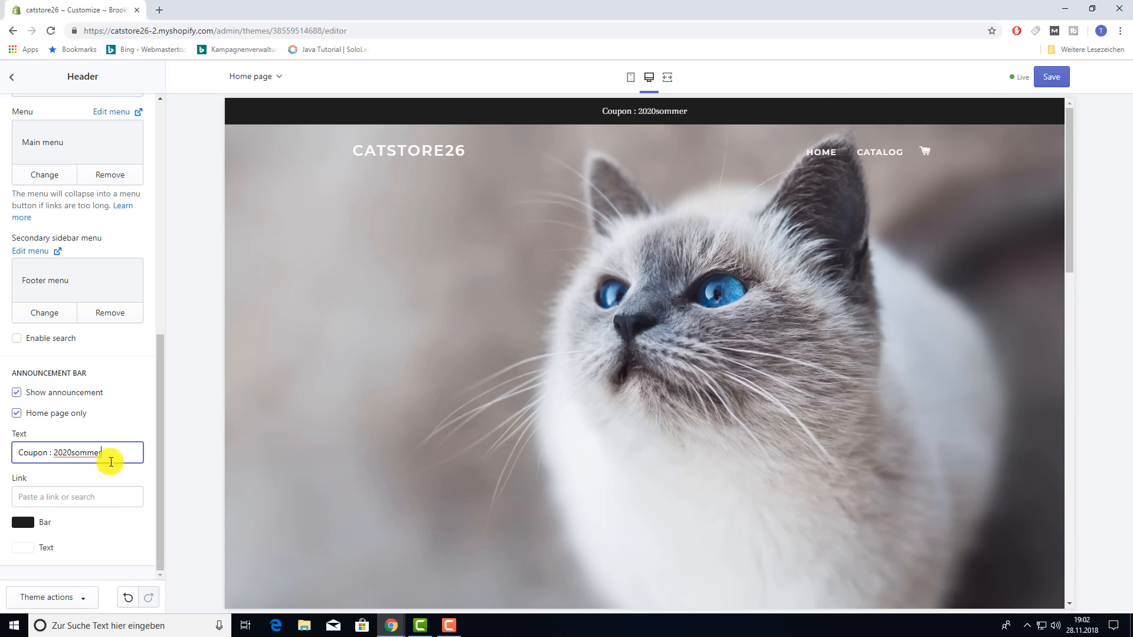
drag(112, 456, 7, 453)
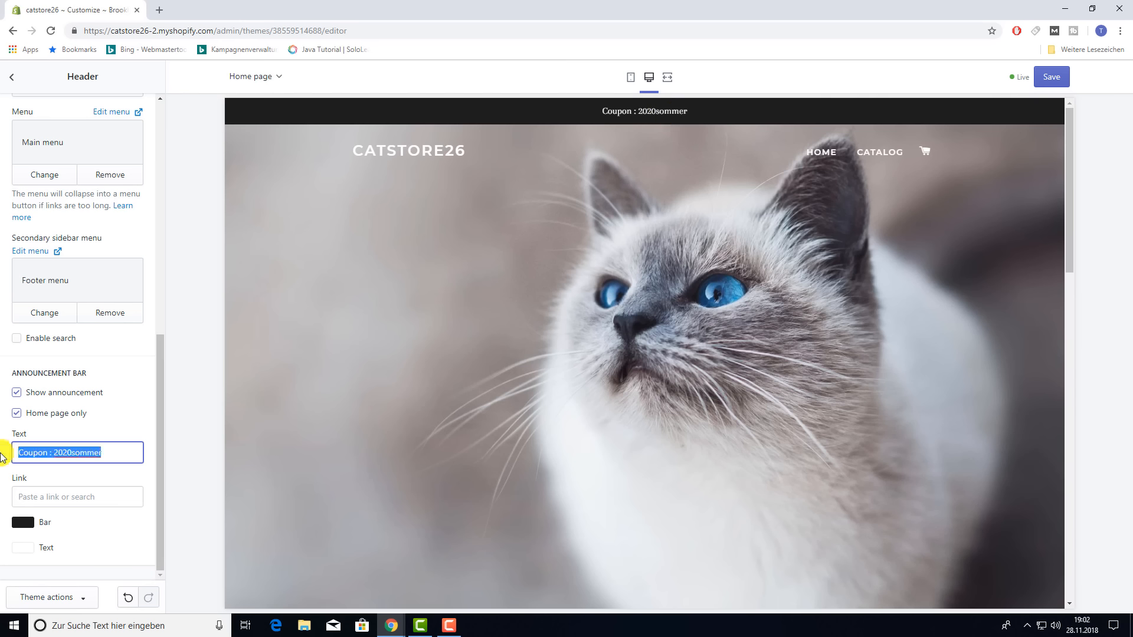
click(16, 393)
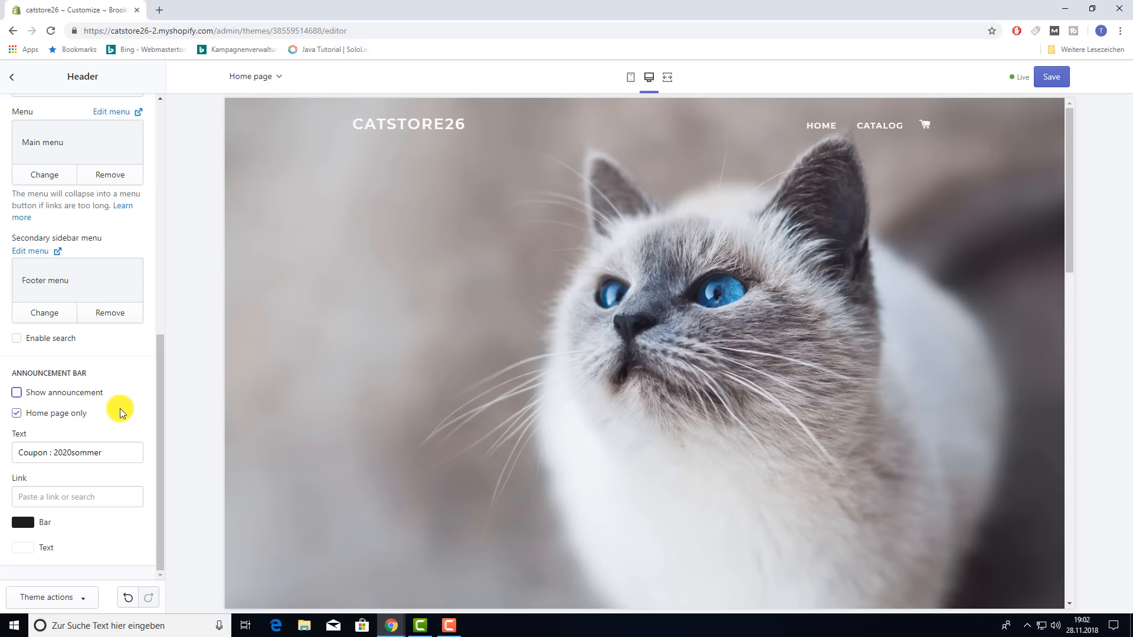
click(18, 413)
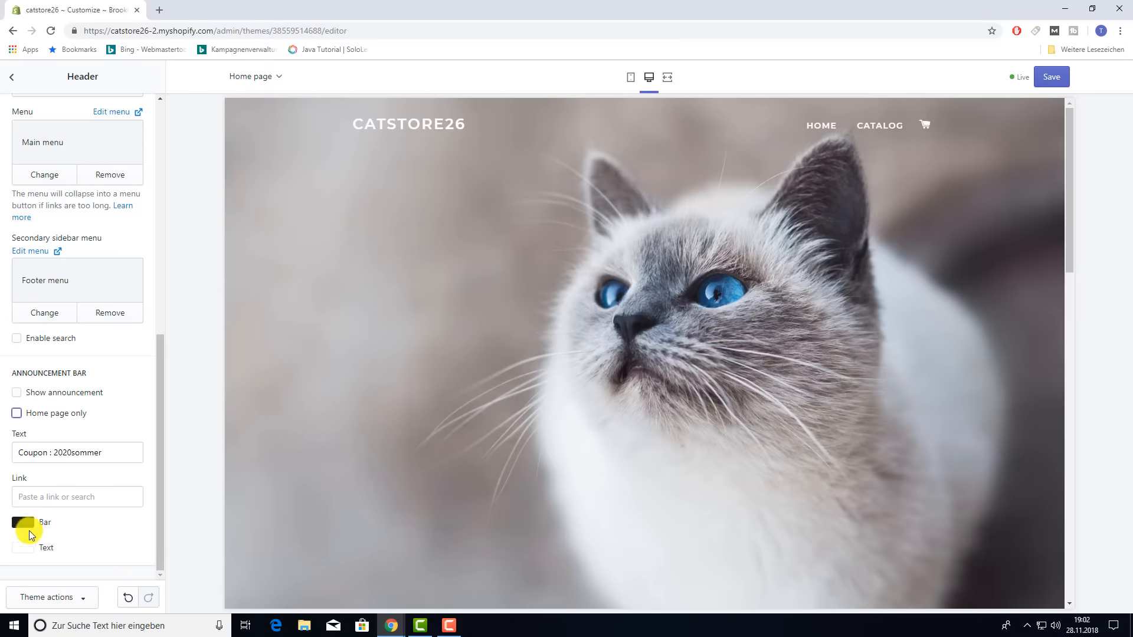
- Look over the announcement link and text colour options, then return to the sections list
click(53, 495)
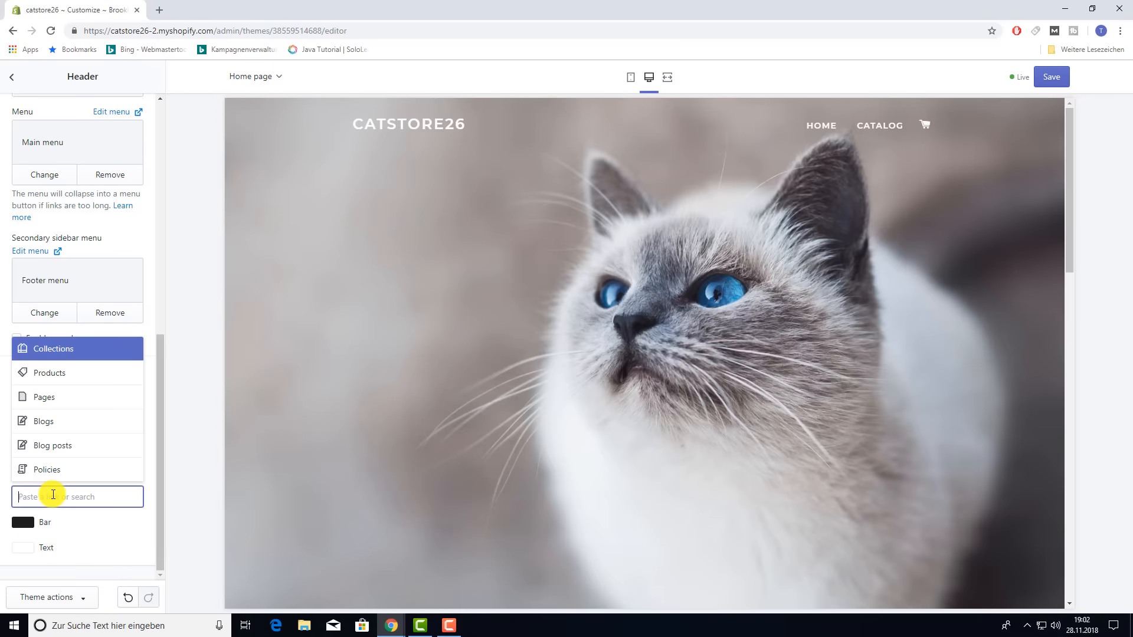
click(100, 538)
scroll(98, 519, down, 2)
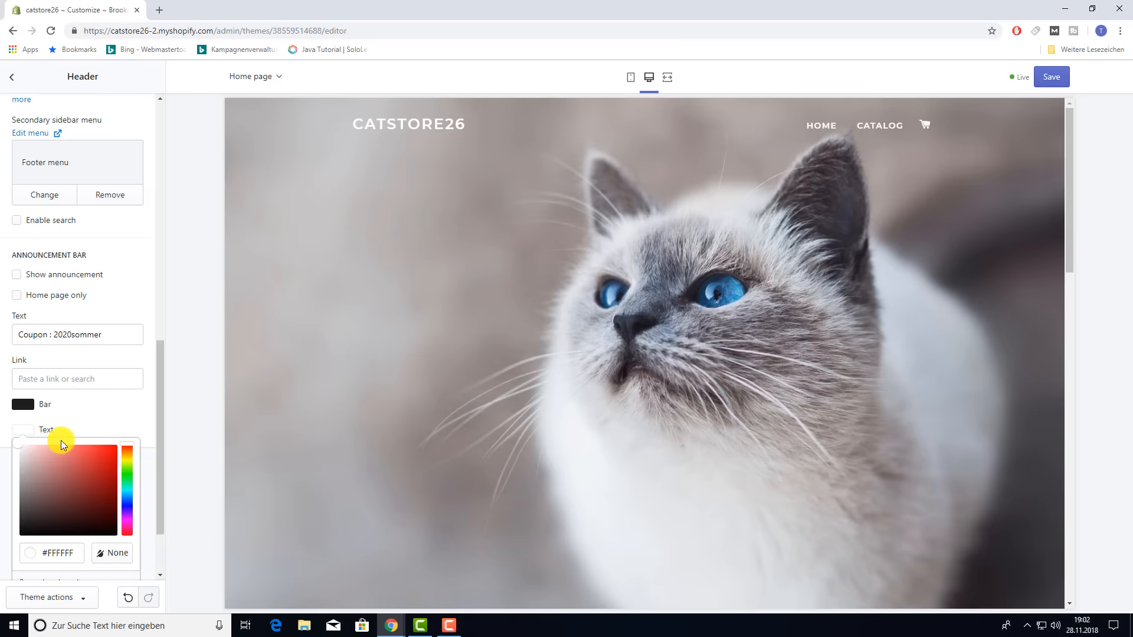
click(24, 431)
scroll(92, 328, up, 5)
scroll(91, 328, up, 3)
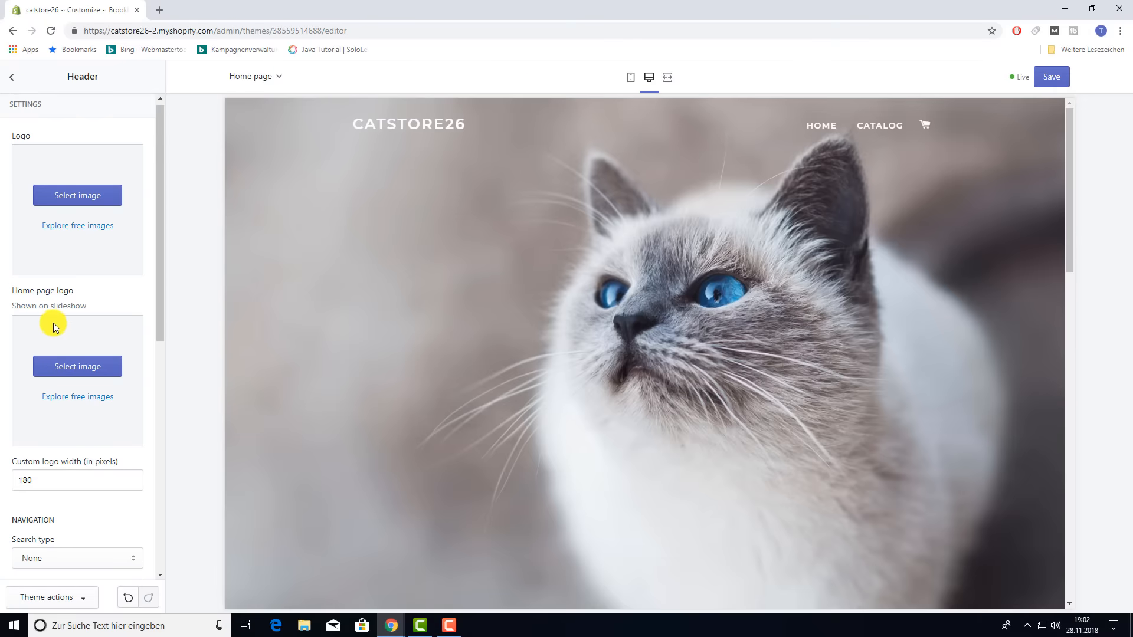
click(12, 76)
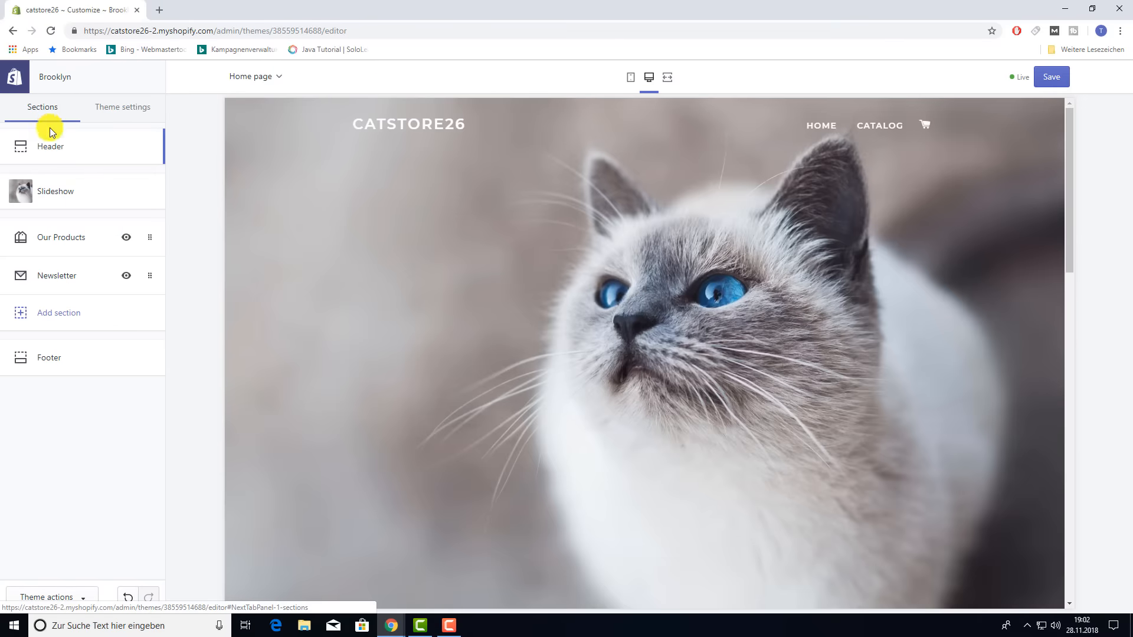
- Save the header changes and scroll through the storefront preview
click(1054, 77)
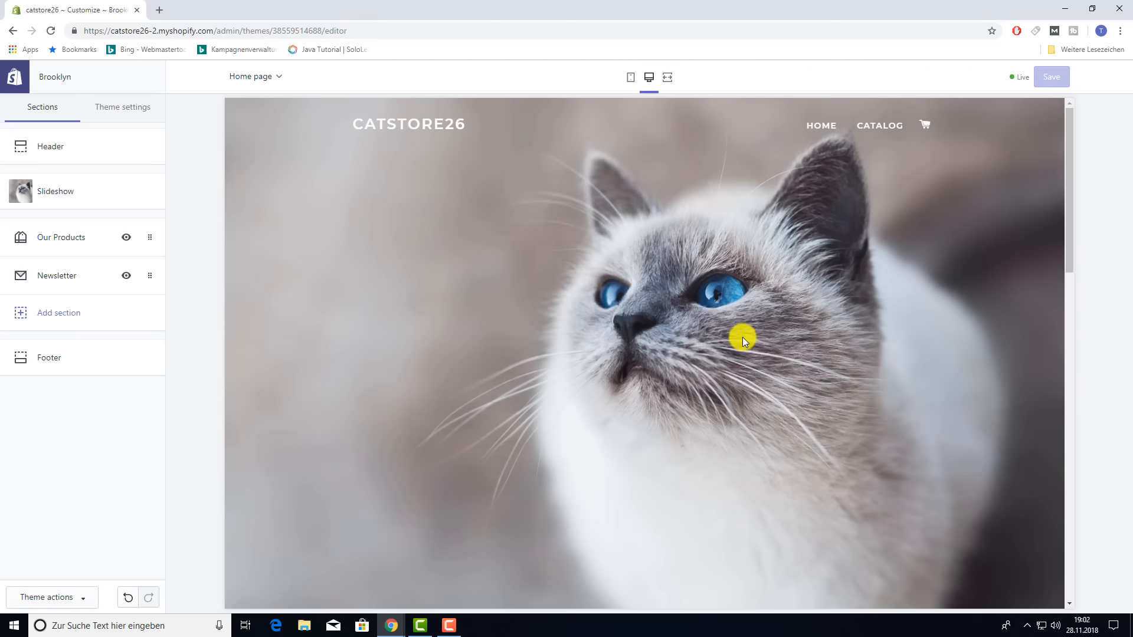
scroll(741, 335, down, 5)
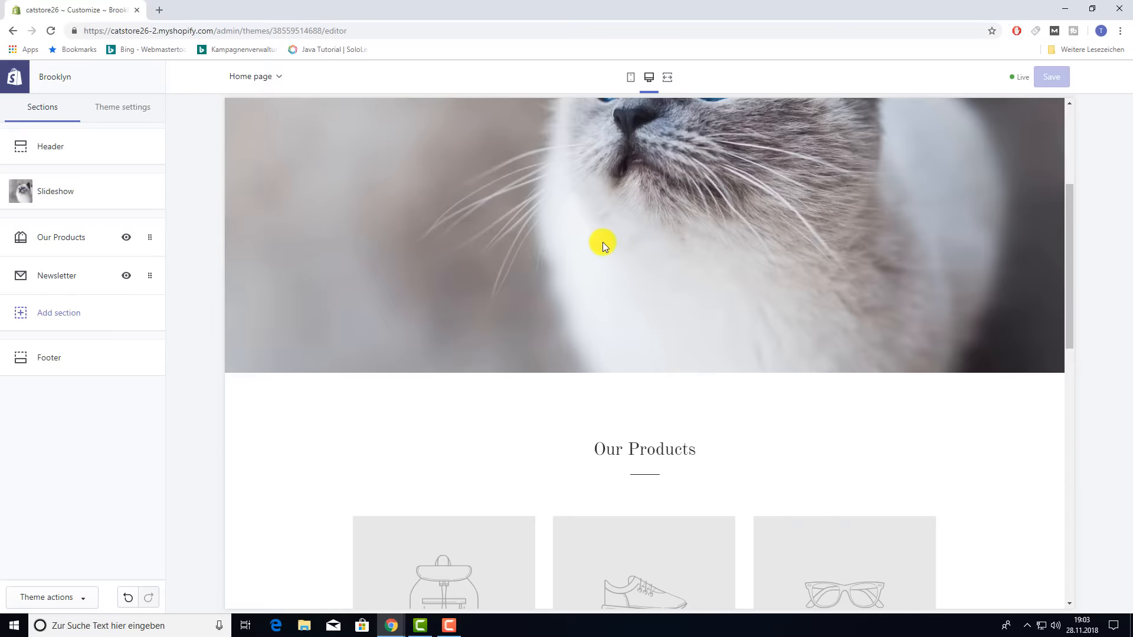
scroll(602, 242, up, 5)
scroll(721, 265, down, 3)
scroll(723, 269, down, 6)
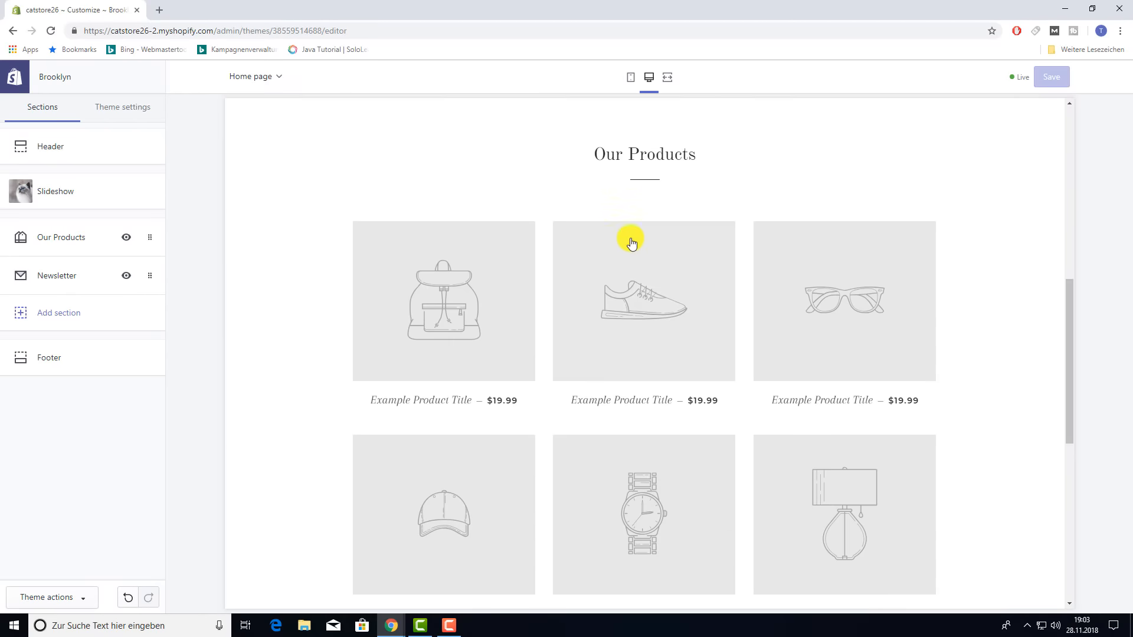
scroll(549, 397, down, 4)
scroll(555, 395, down, 4)
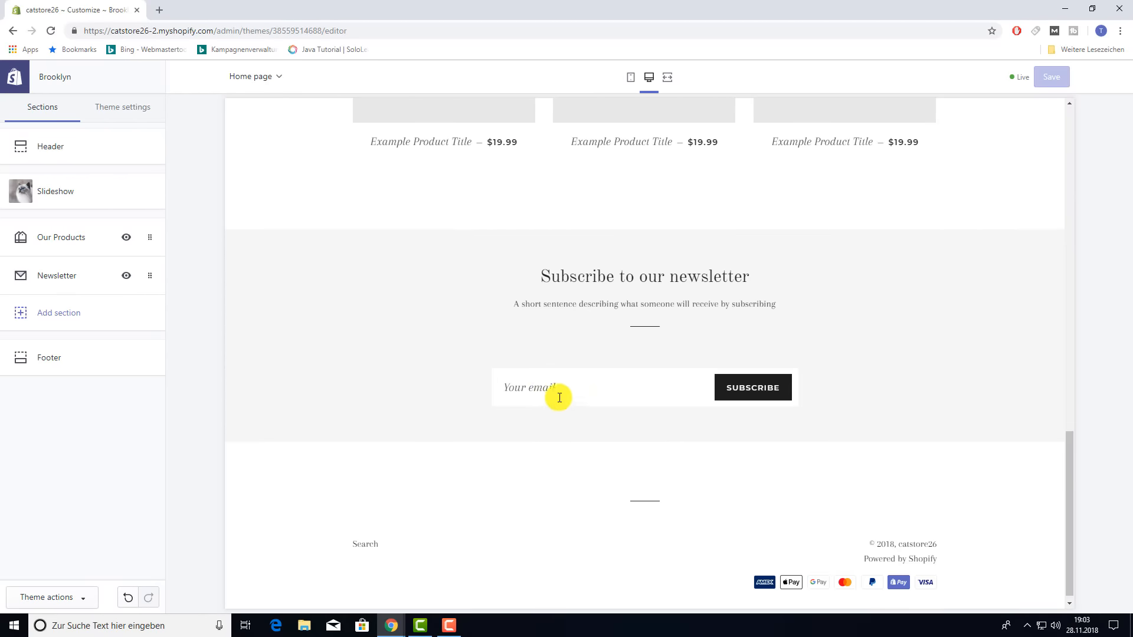
scroll(629, 532, up, 7)
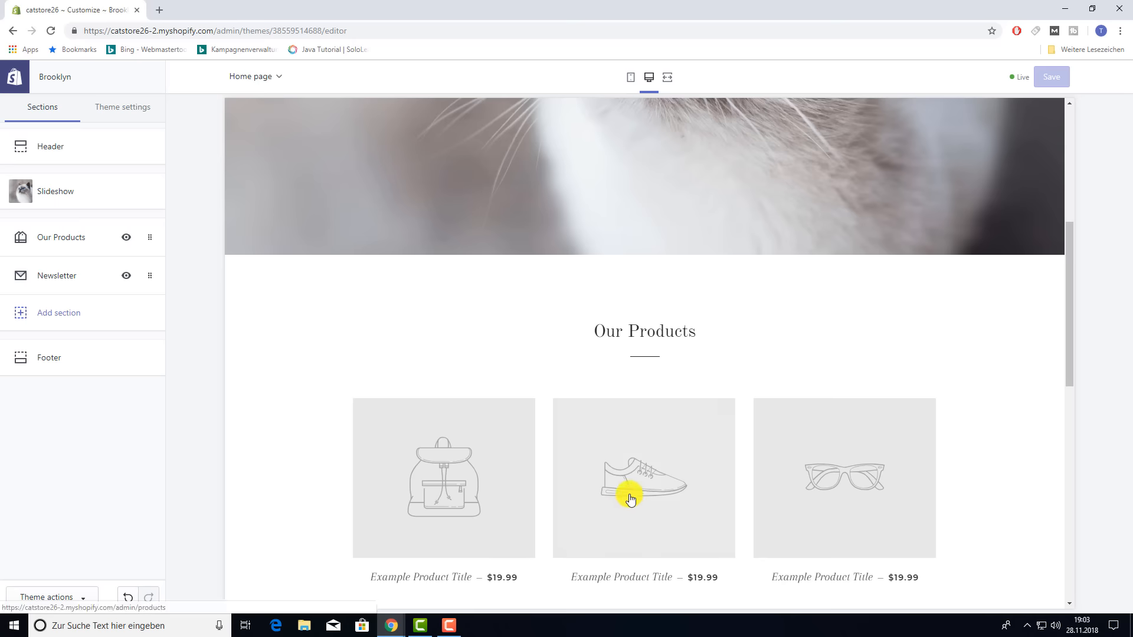
scroll(628, 494, up, 5)
- Switch the editor to the theme-wide Theme settings list
scroll(643, 478, down, 8)
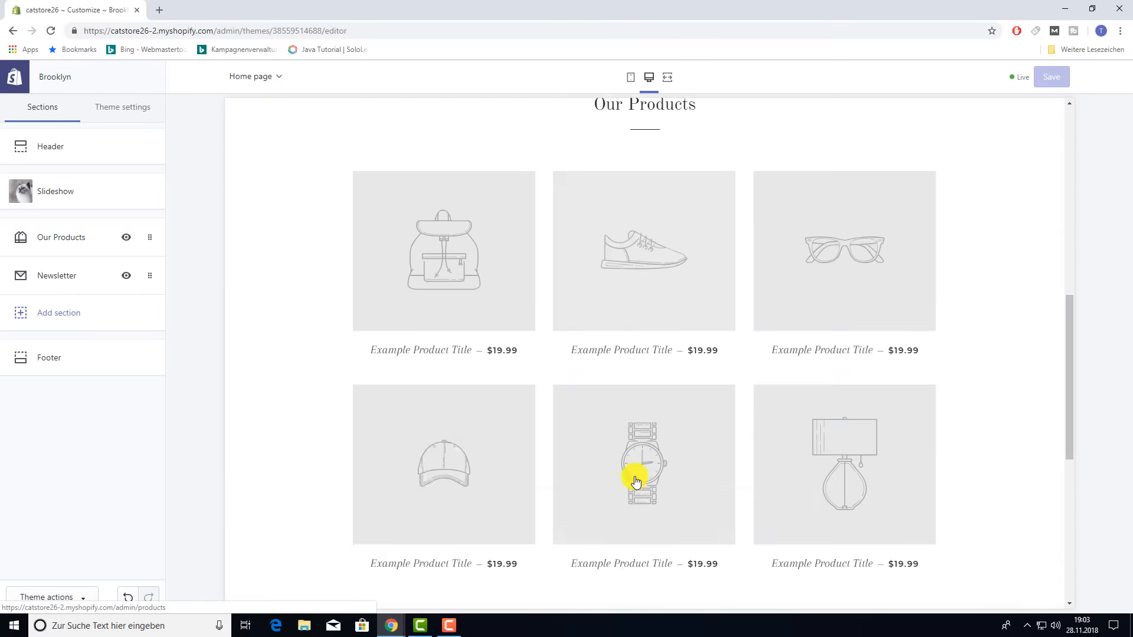
scroll(631, 475, down, 7)
scroll(634, 472, up, 8)
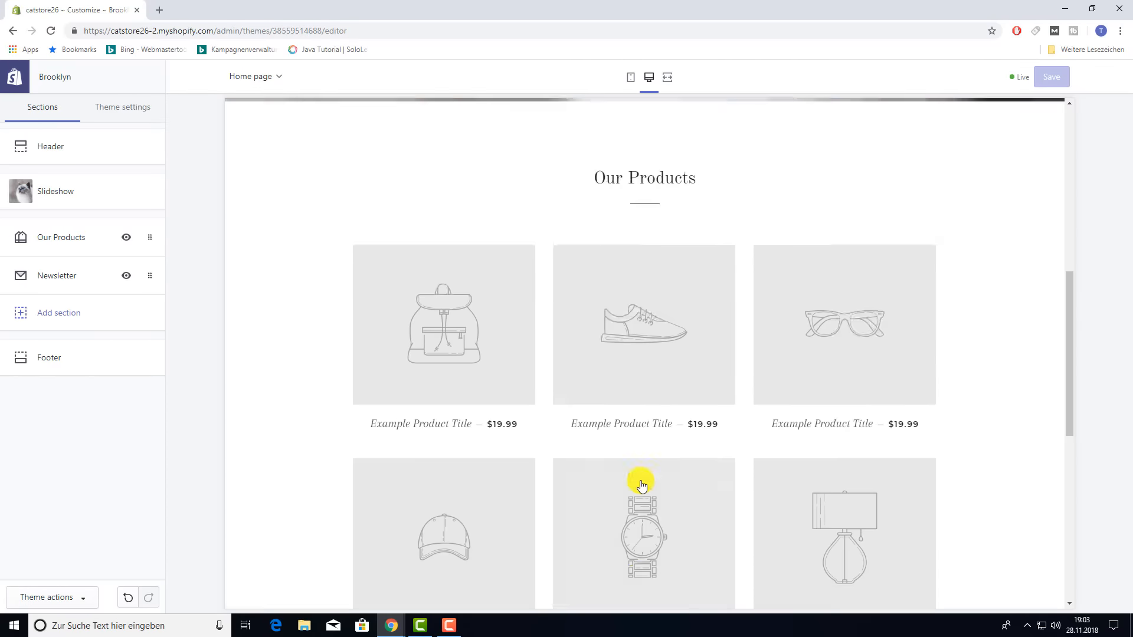
scroll(643, 485, up, 6)
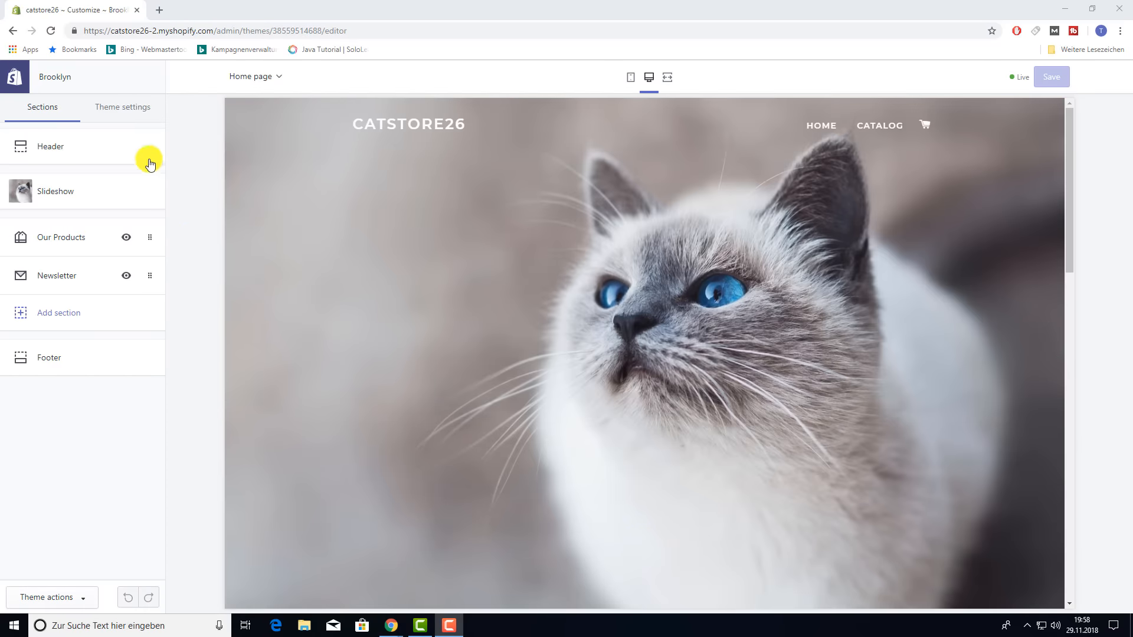
click(128, 117)
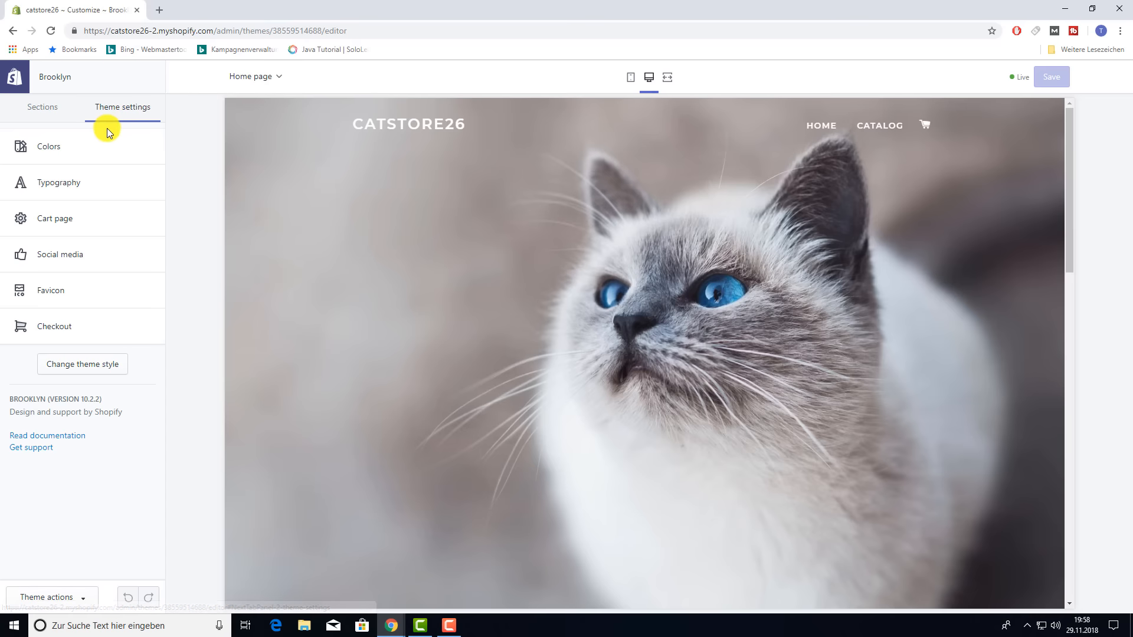
- In Colors, try red and then dark blue as the general background colour
click(59, 147)
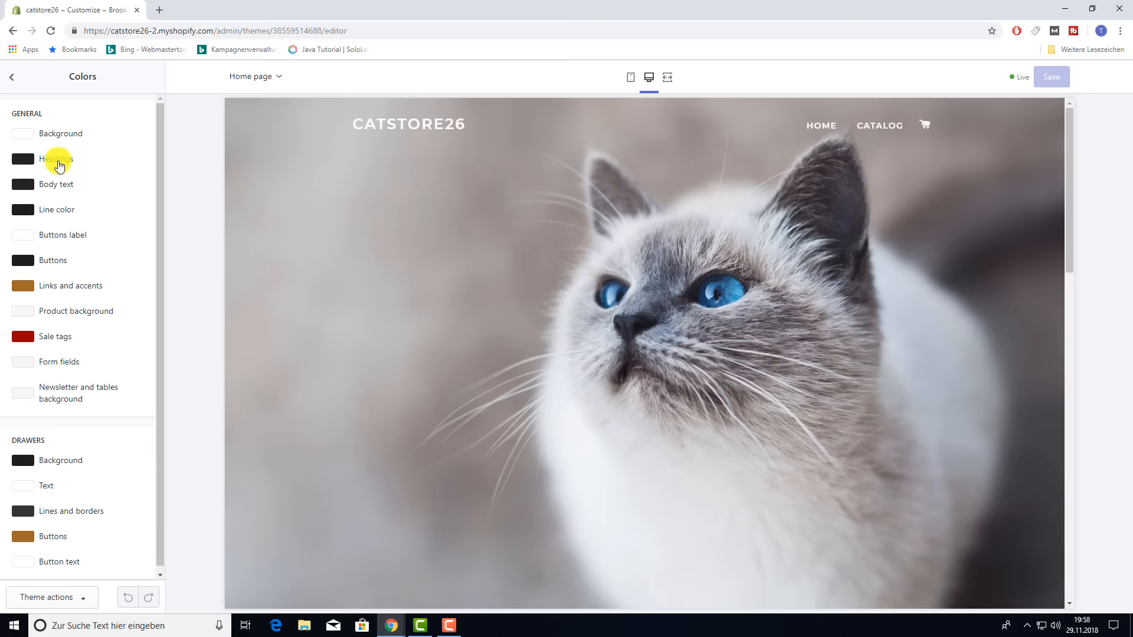
scroll(93, 388, down, 1)
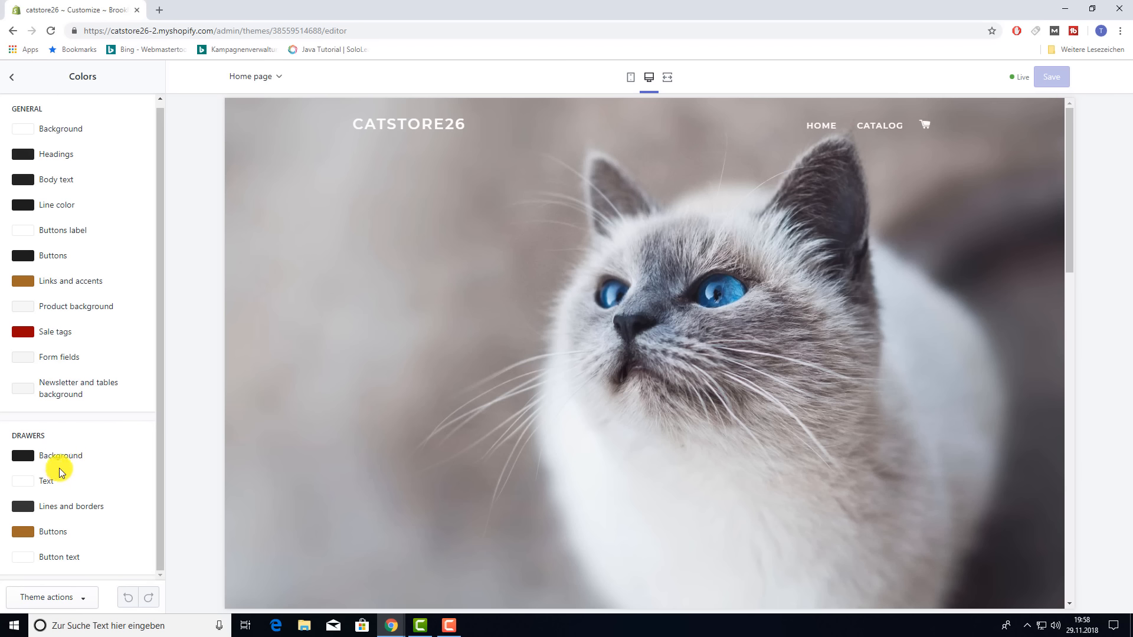
scroll(104, 390, up, 1)
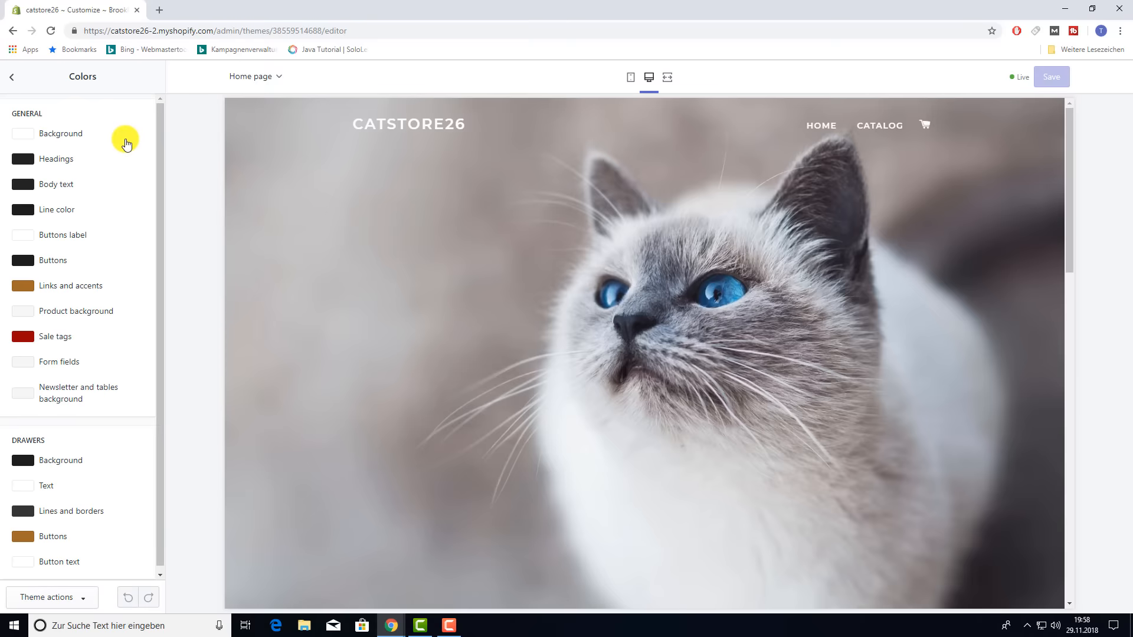
click(25, 140)
scroll(566, 290, down, 6)
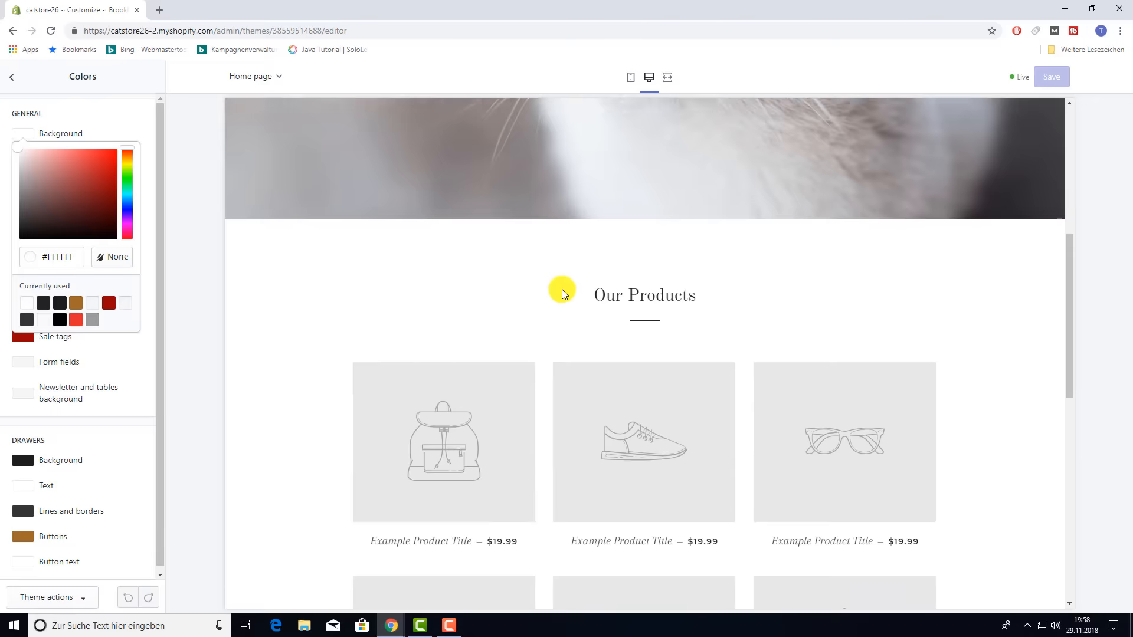
scroll(562, 289, down, 2)
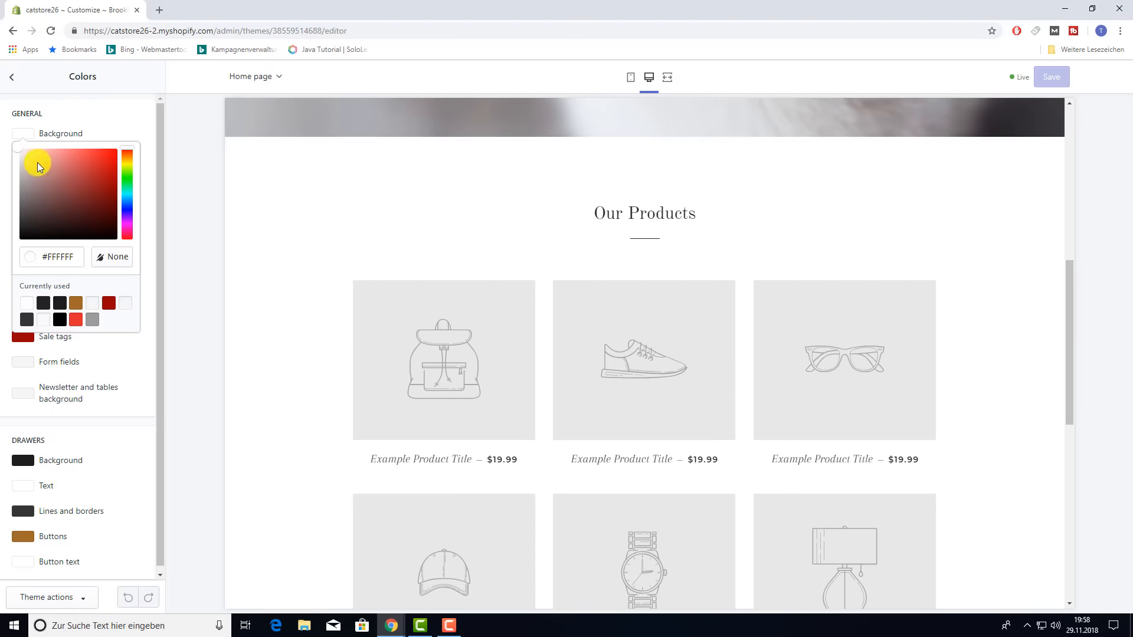
click(112, 151)
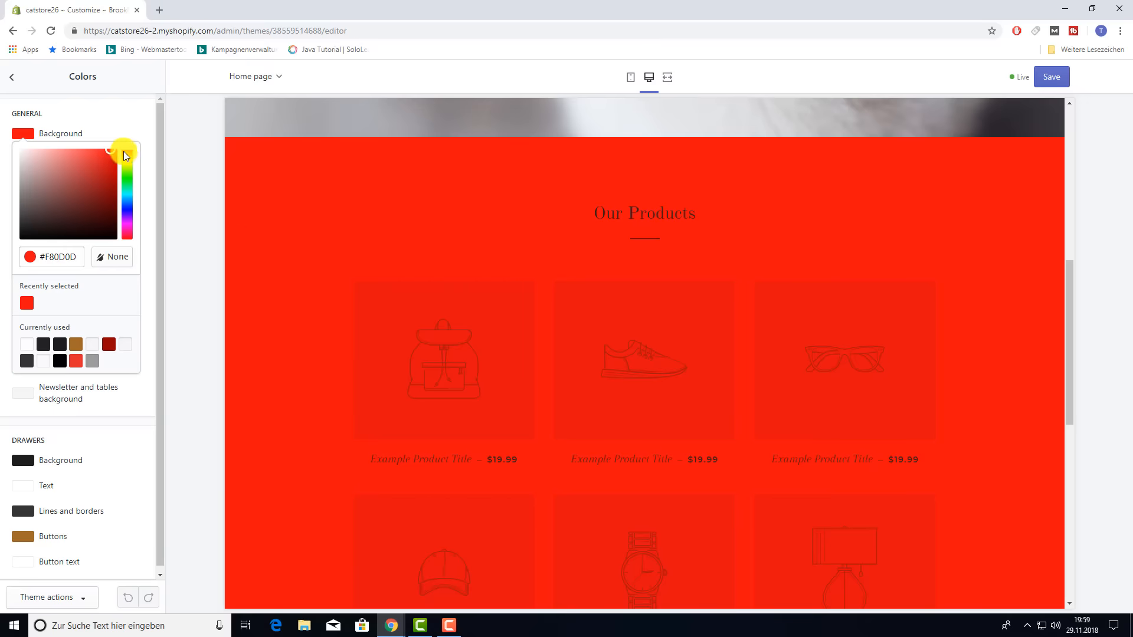
drag(126, 153, 127, 208)
drag(110, 154, 107, 172)
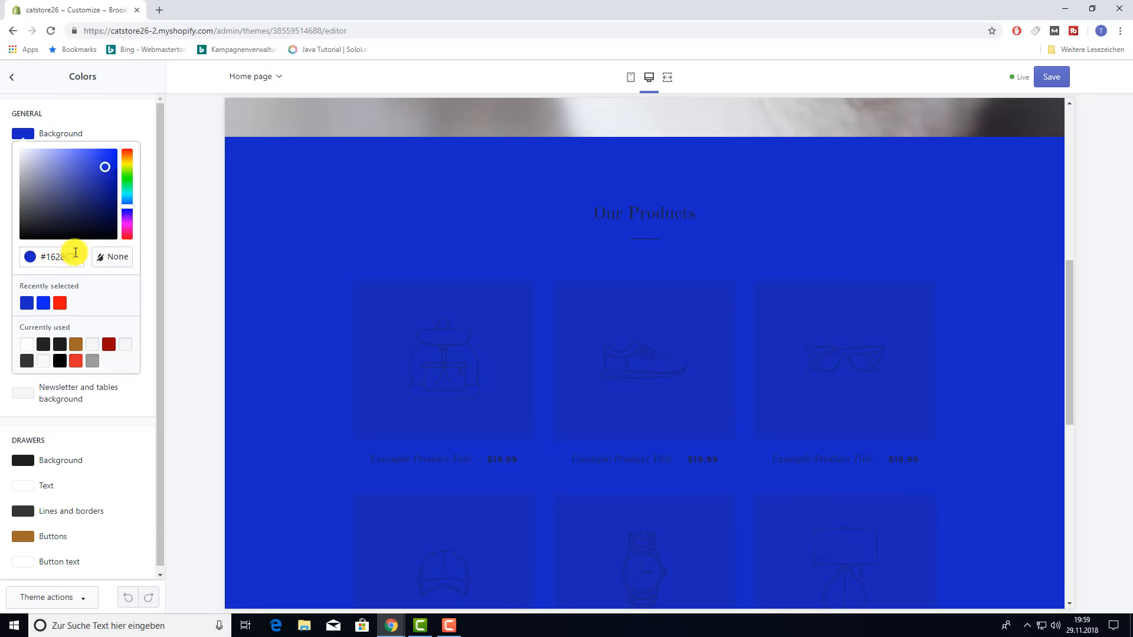
- Return the general background to a near-white shade and close the colour picker
drag(75, 257, 42, 257)
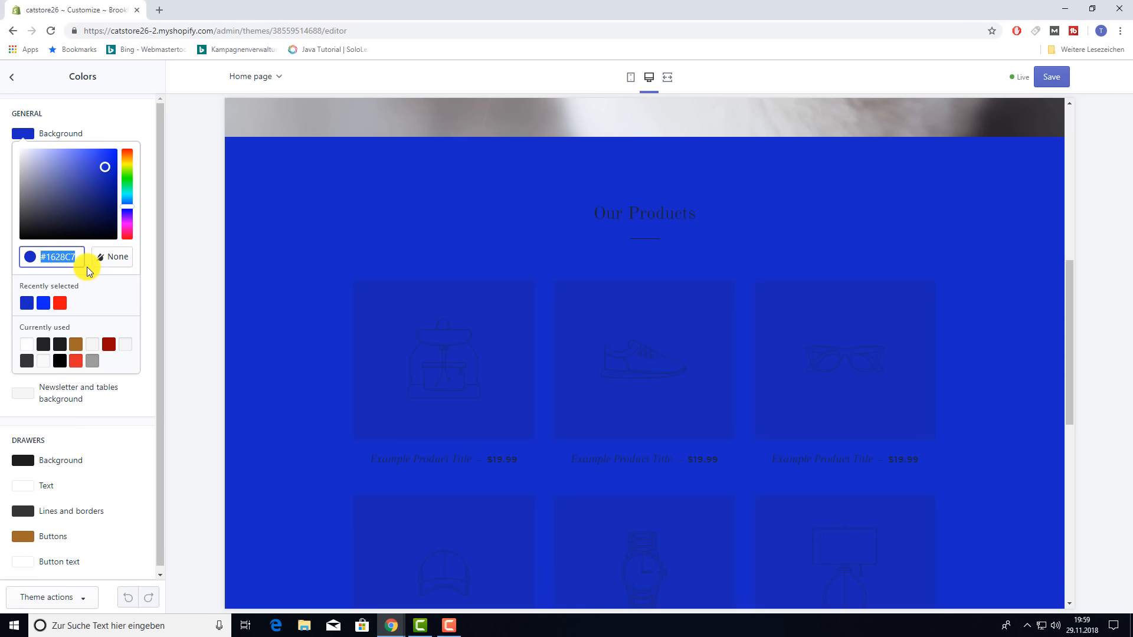
click(22, 150)
click(98, 120)
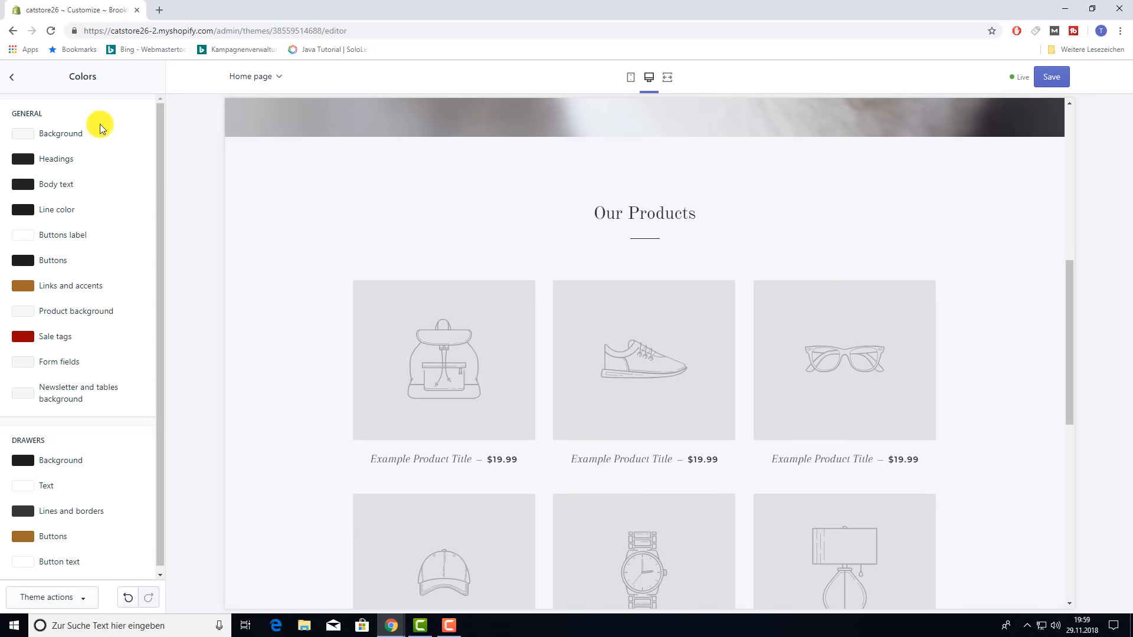
- Leave the Colors panel and go back to the Brooklyn Theme settings list
scroll(112, 365, down, 1)
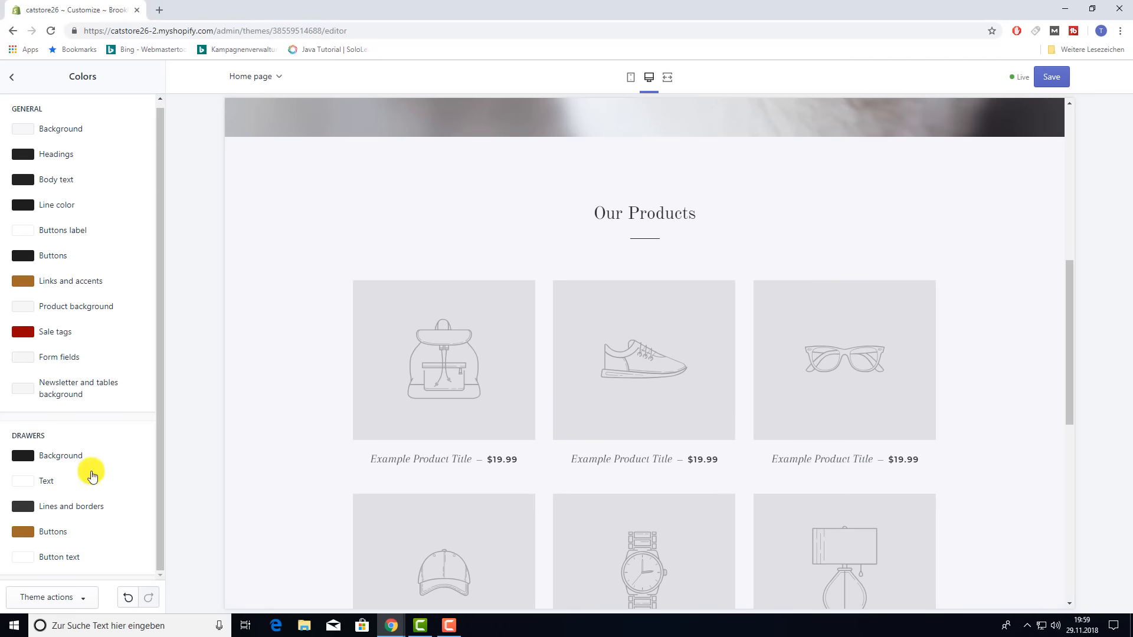
scroll(47, 288, up, 1)
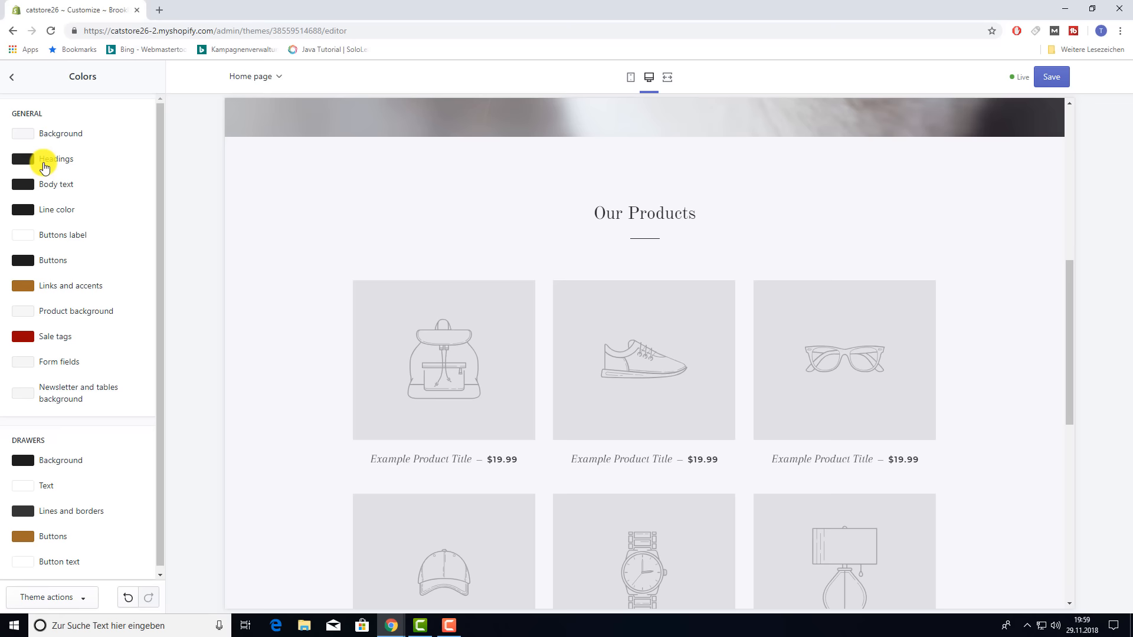
click(13, 79)
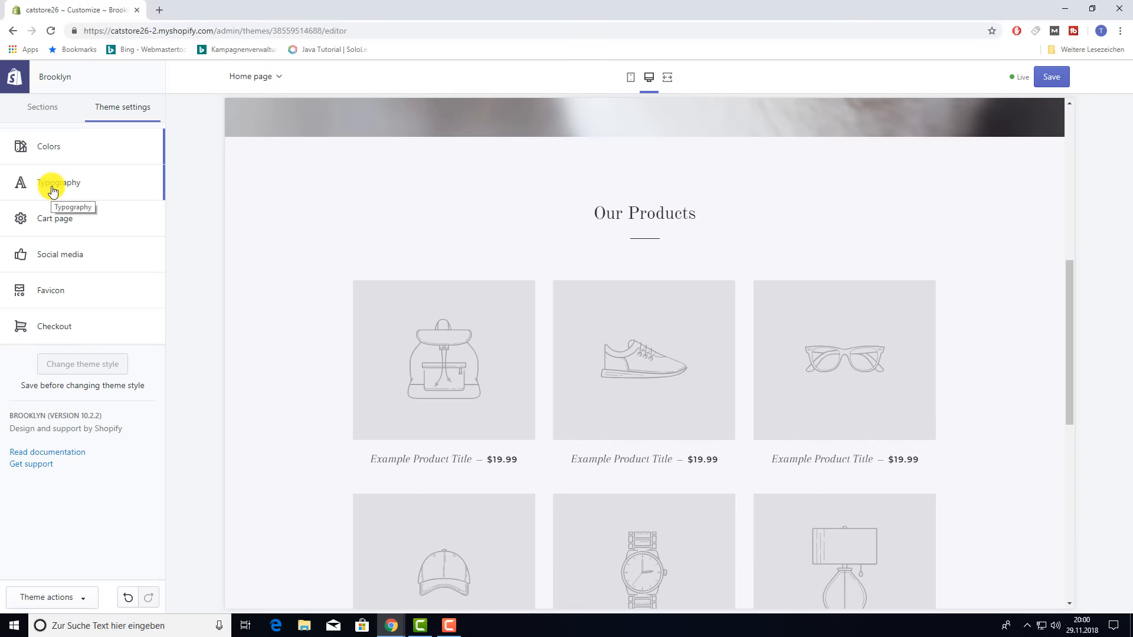
- Open the Brooklyn Typography settings and scroll through the font options
click(50, 192)
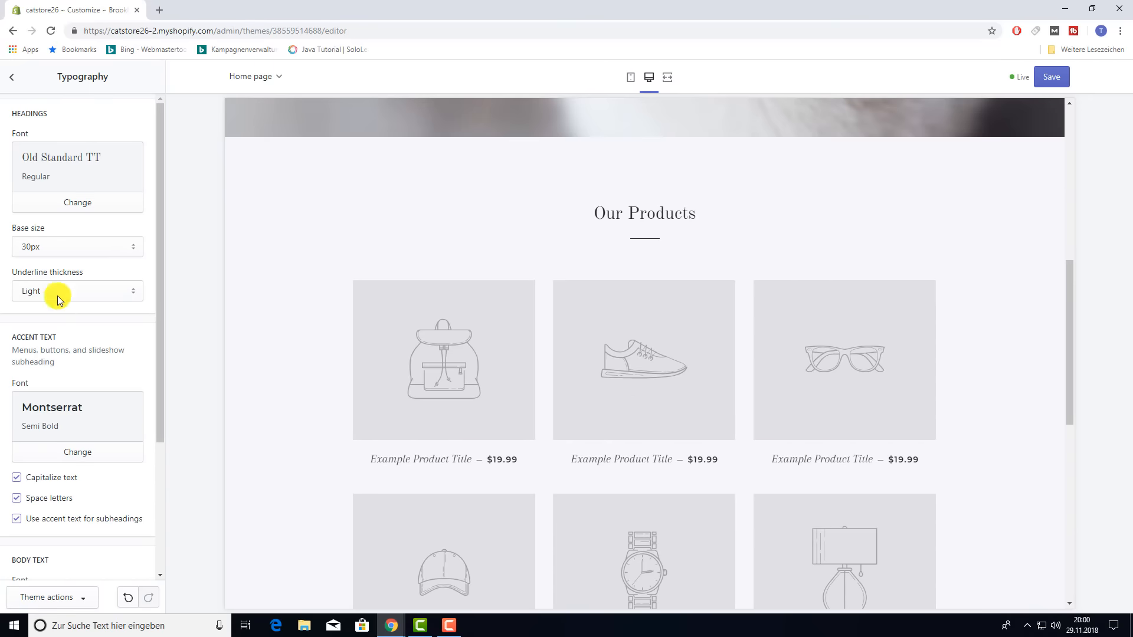
scroll(53, 339, down, 2)
scroll(61, 337, down, 2)
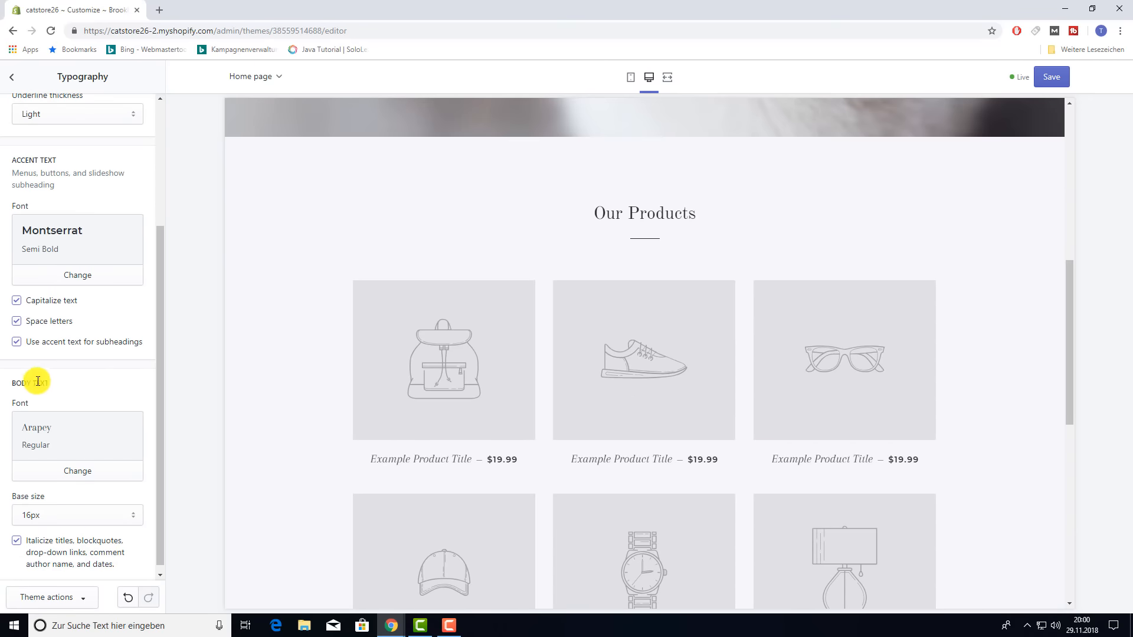
scroll(44, 378, up, 4)
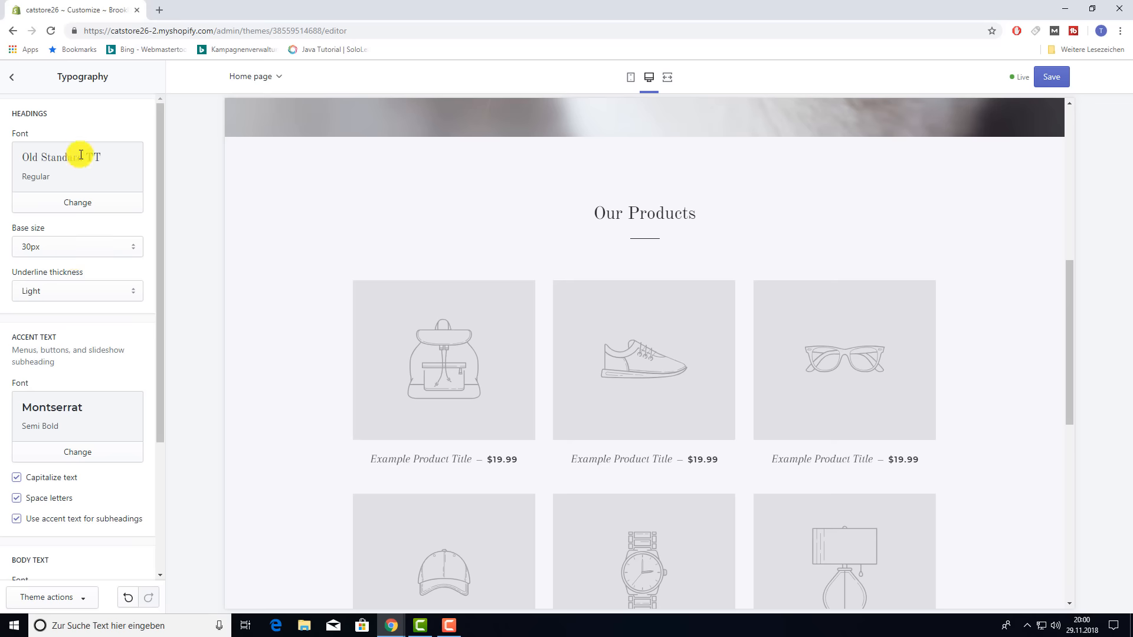
scroll(330, 301, up, 5)
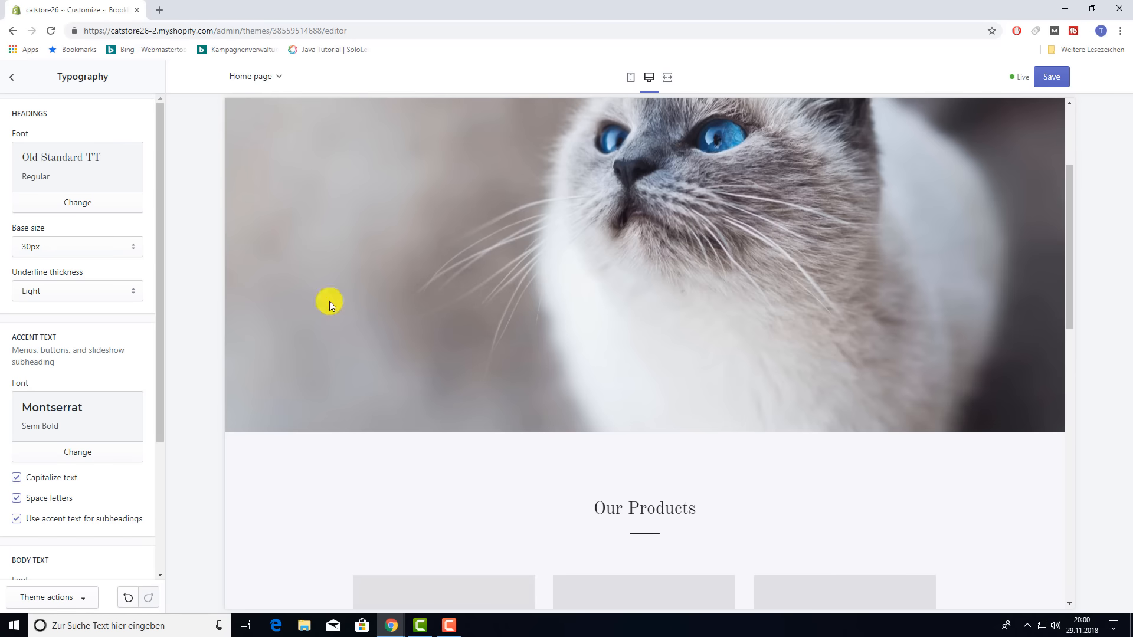
- Browse and load more heading fonts, but keep Old Standard TT as the headings font
click(100, 213)
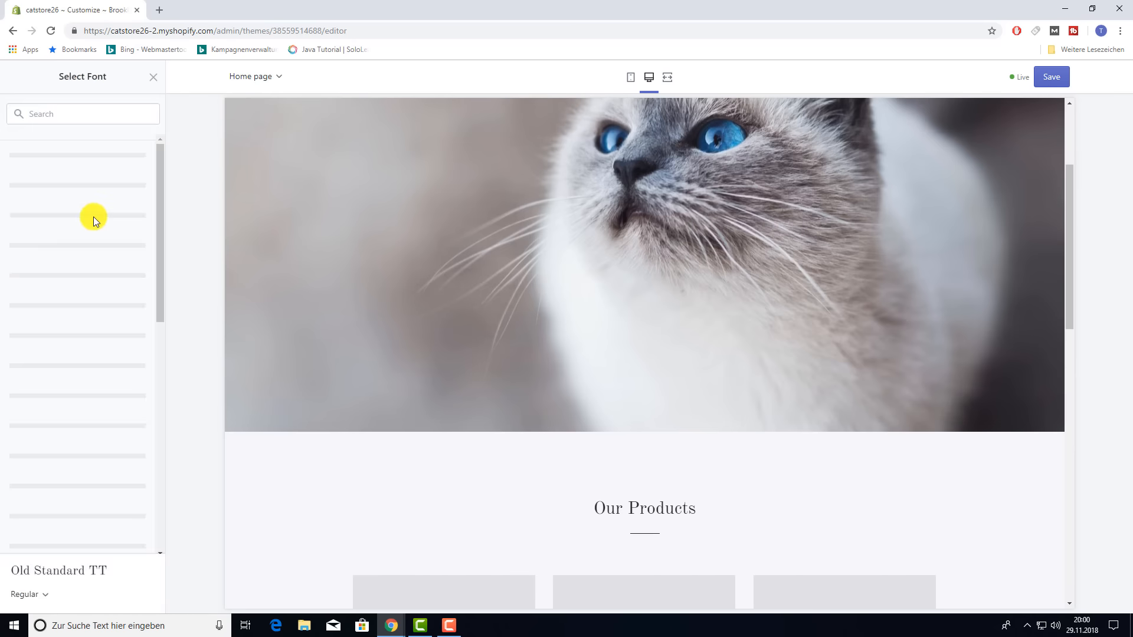
scroll(98, 272, down, 10)
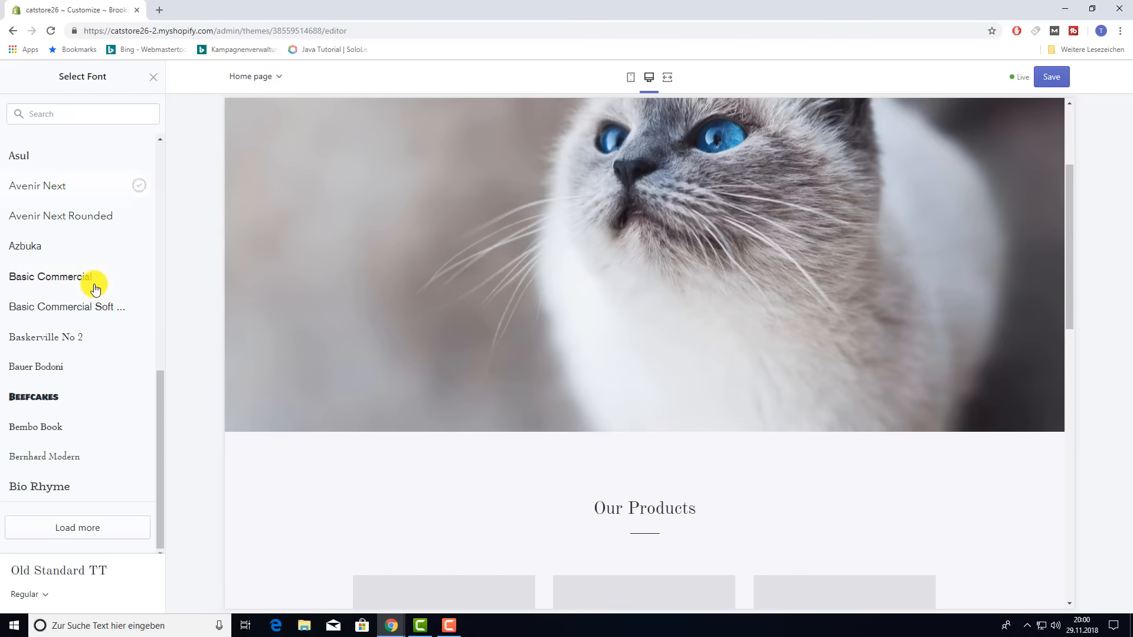
click(77, 534)
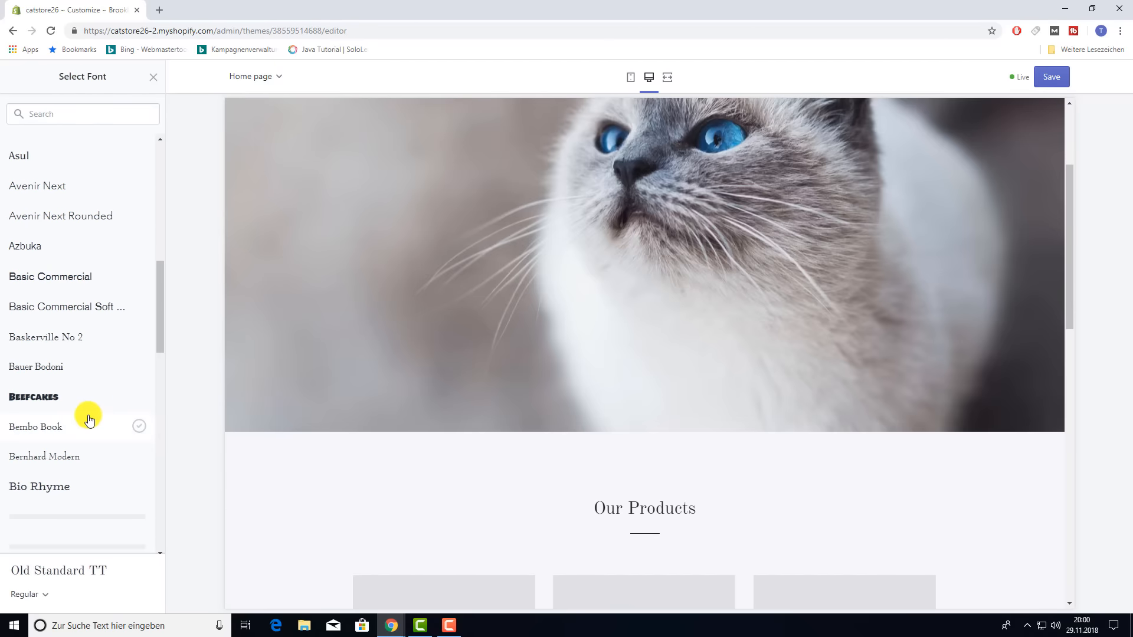
scroll(89, 419, down, 9)
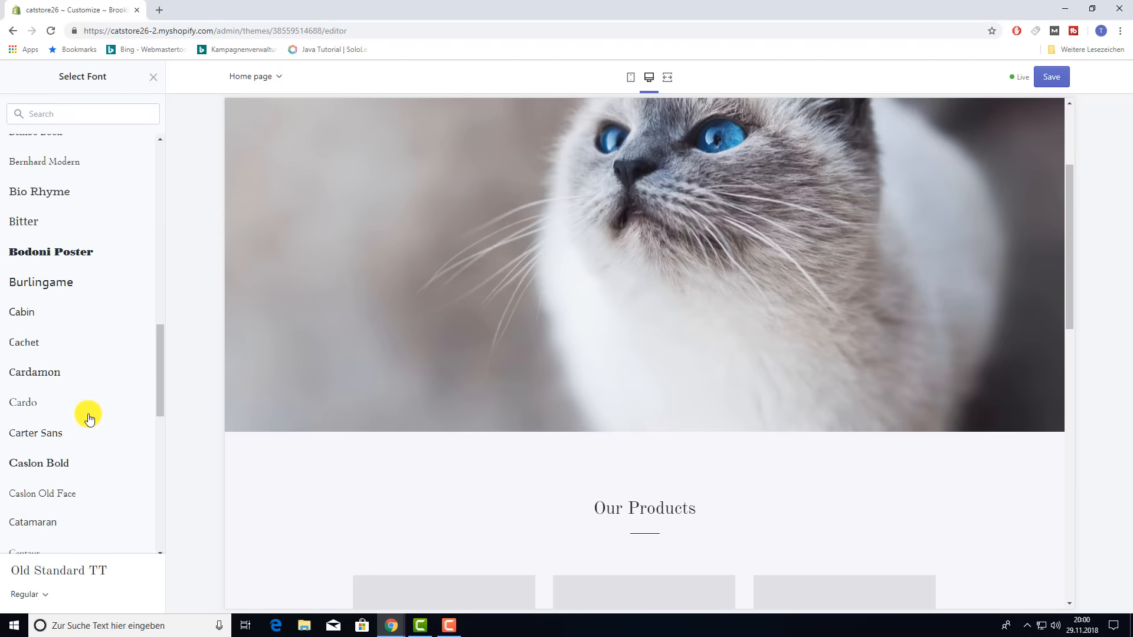
scroll(88, 419, down, 5)
scroll(88, 419, up, 15)
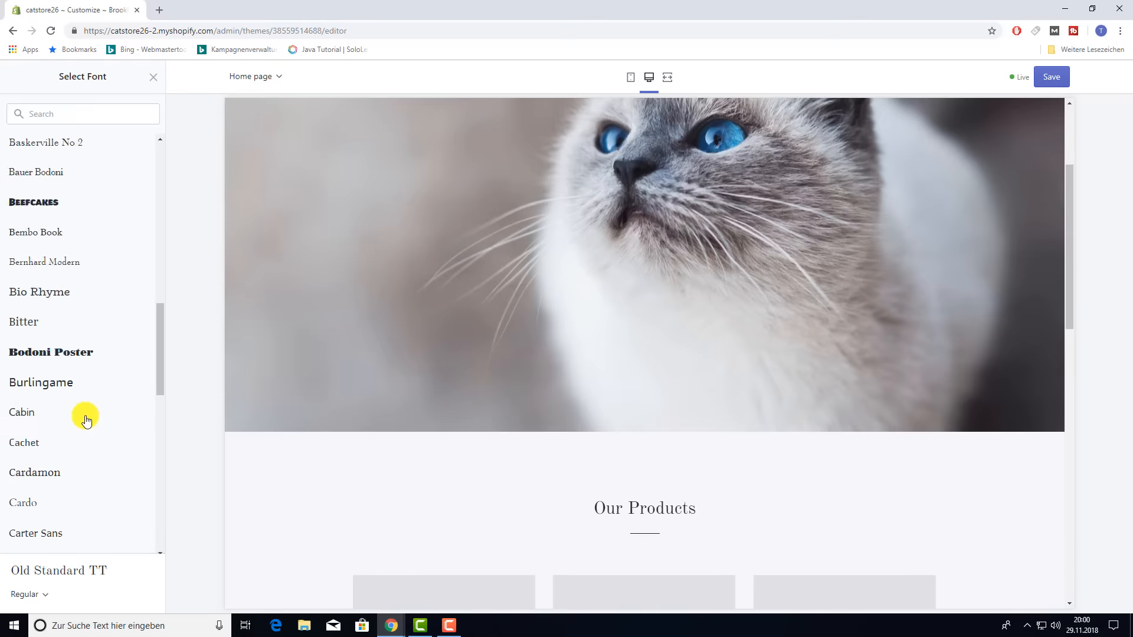
scroll(89, 416, up, 6)
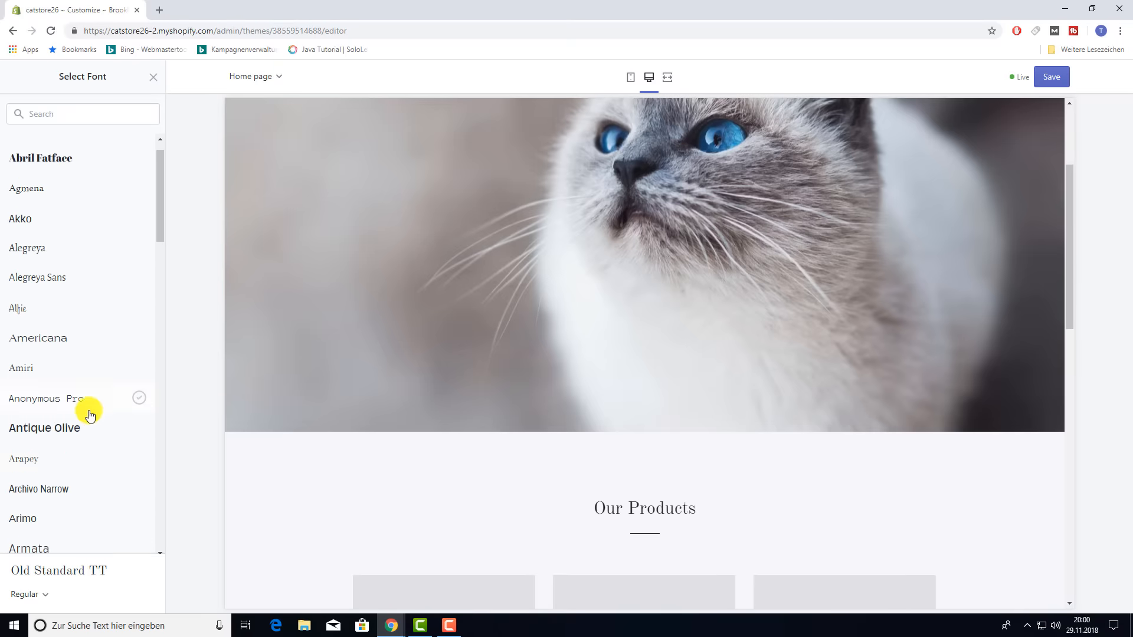
click(153, 77)
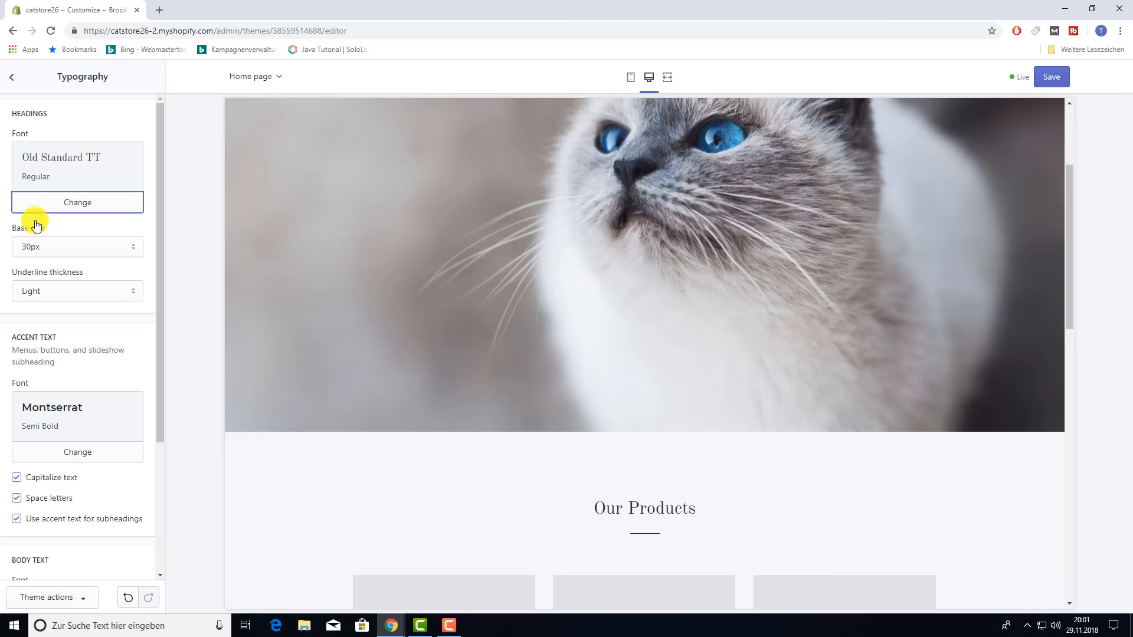
- Keep the heading base size at 30px and set the heading underline thickness to Bold
click(112, 254)
click(128, 338)
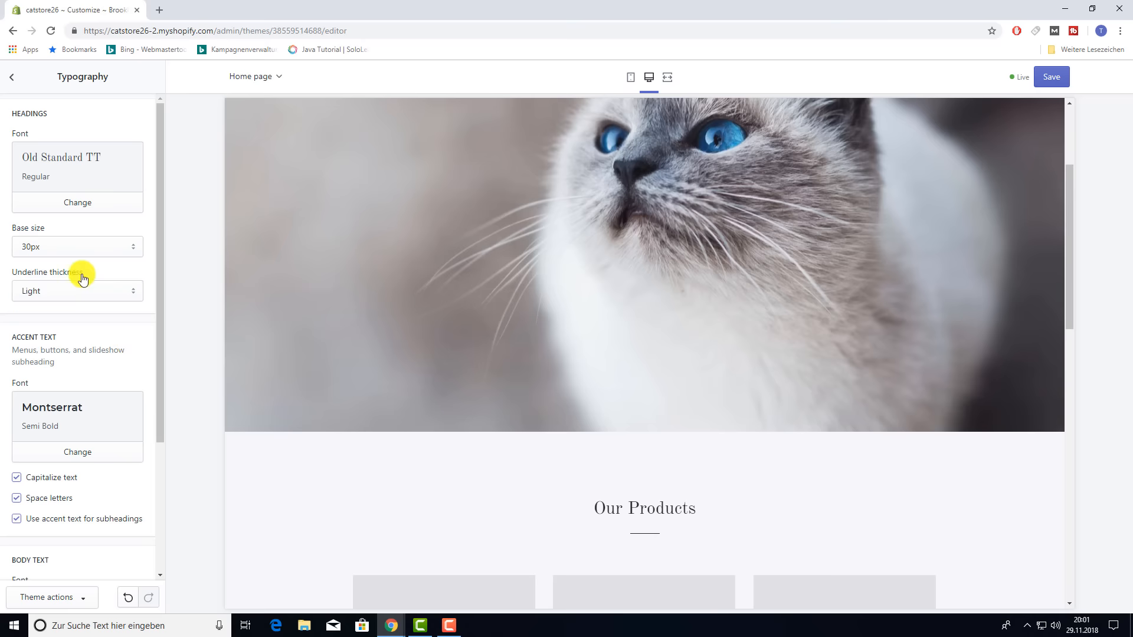
click(115, 292)
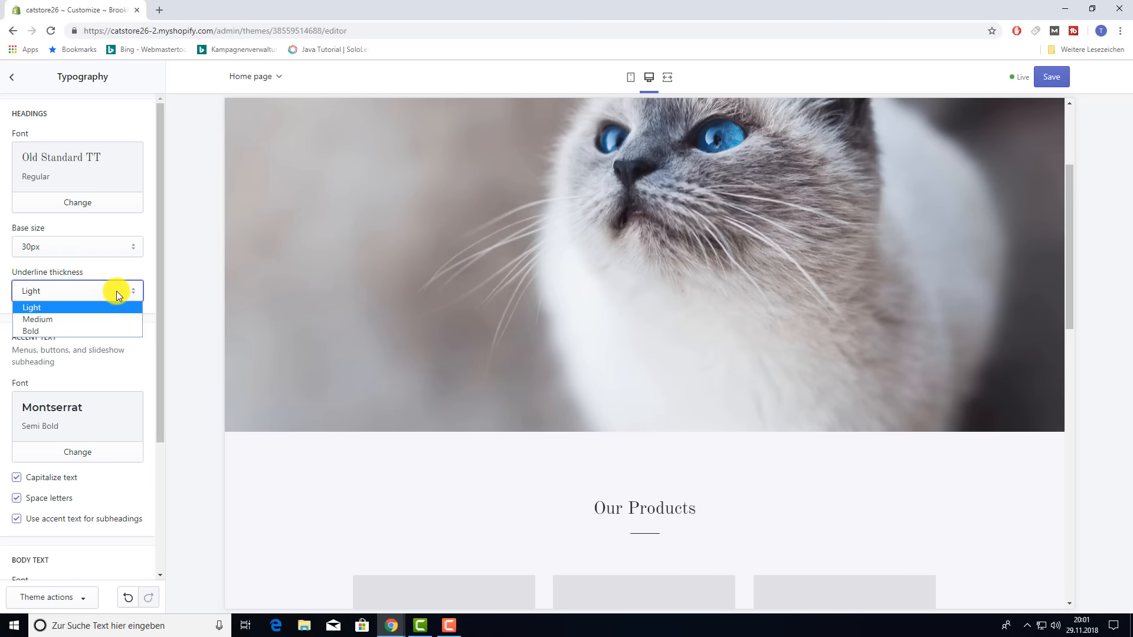
click(42, 331)
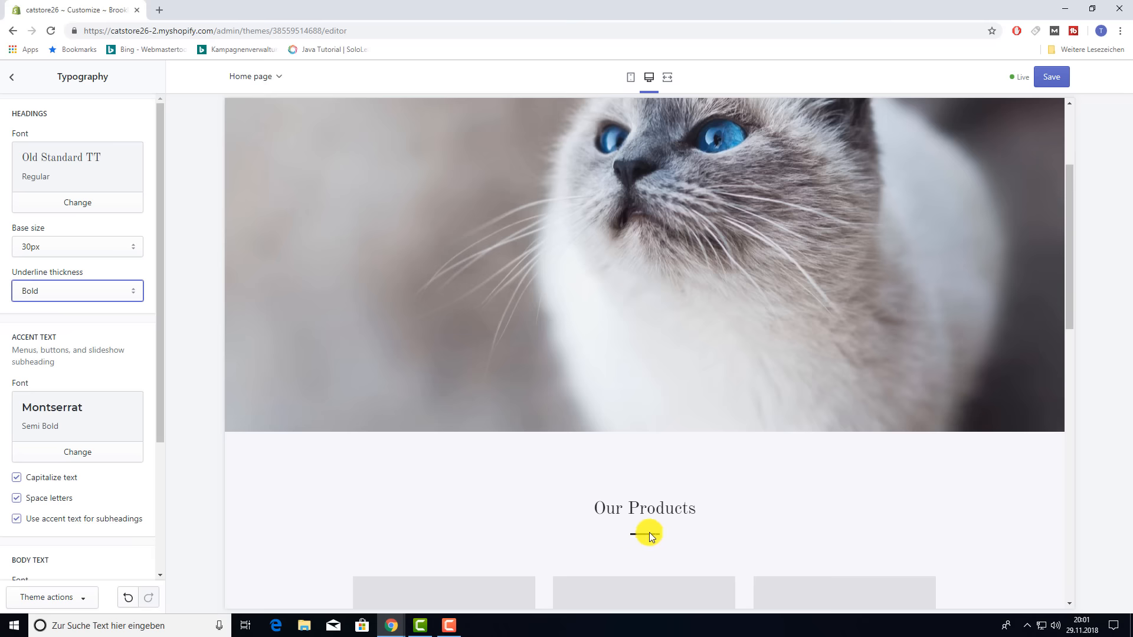
- Turn accent text capitalization off, then back on
scroll(131, 331, down, 2)
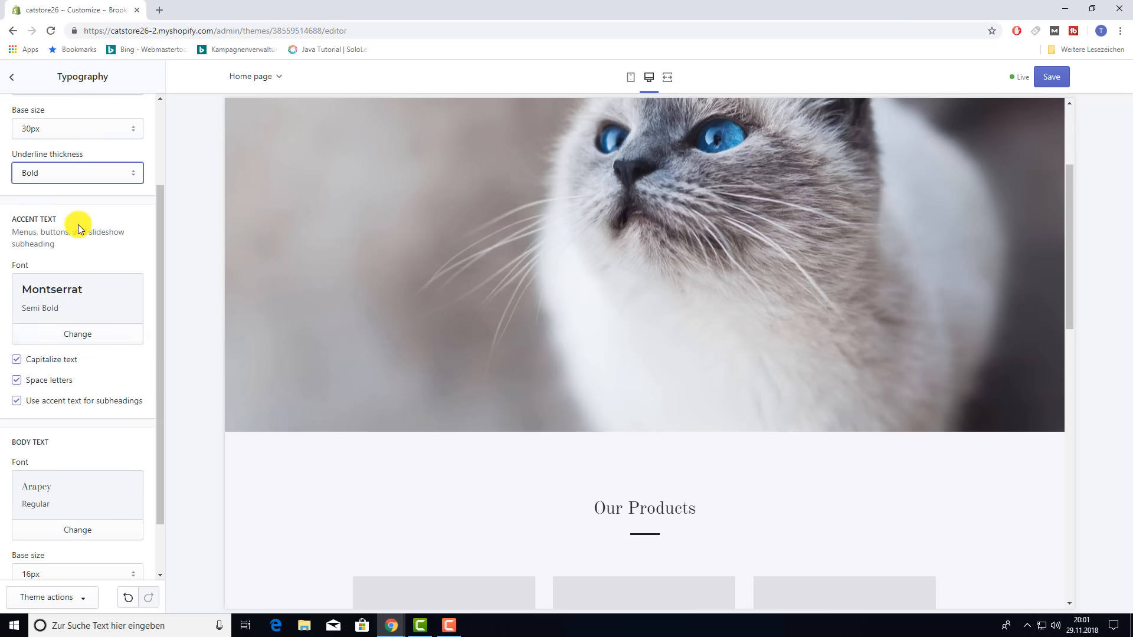
scroll(529, 476, down, 8)
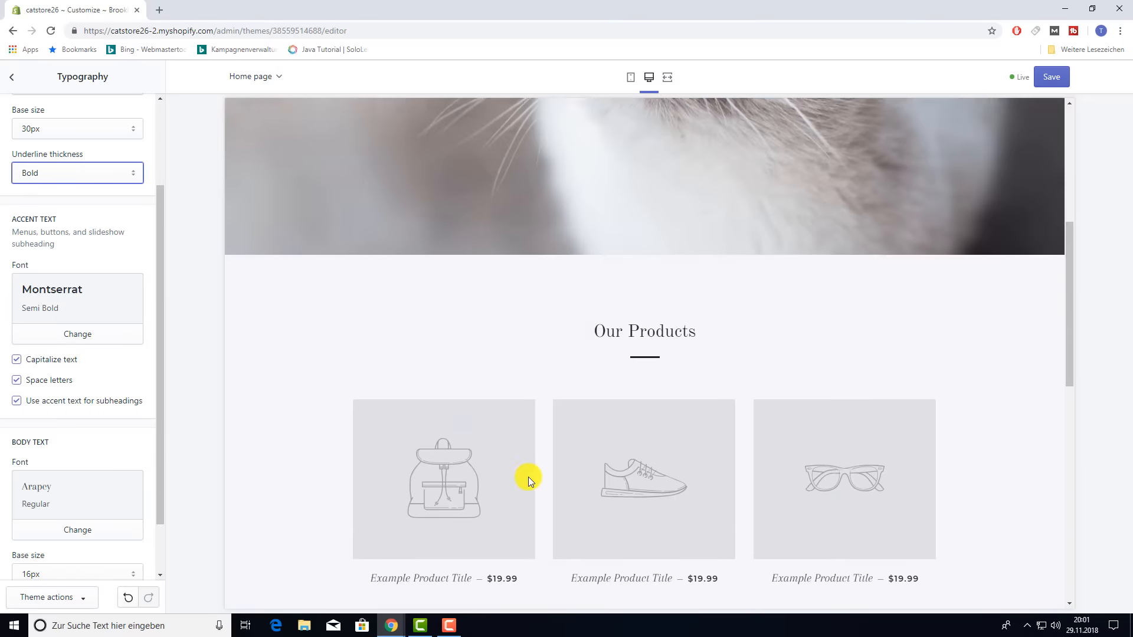
scroll(528, 481, down, 6)
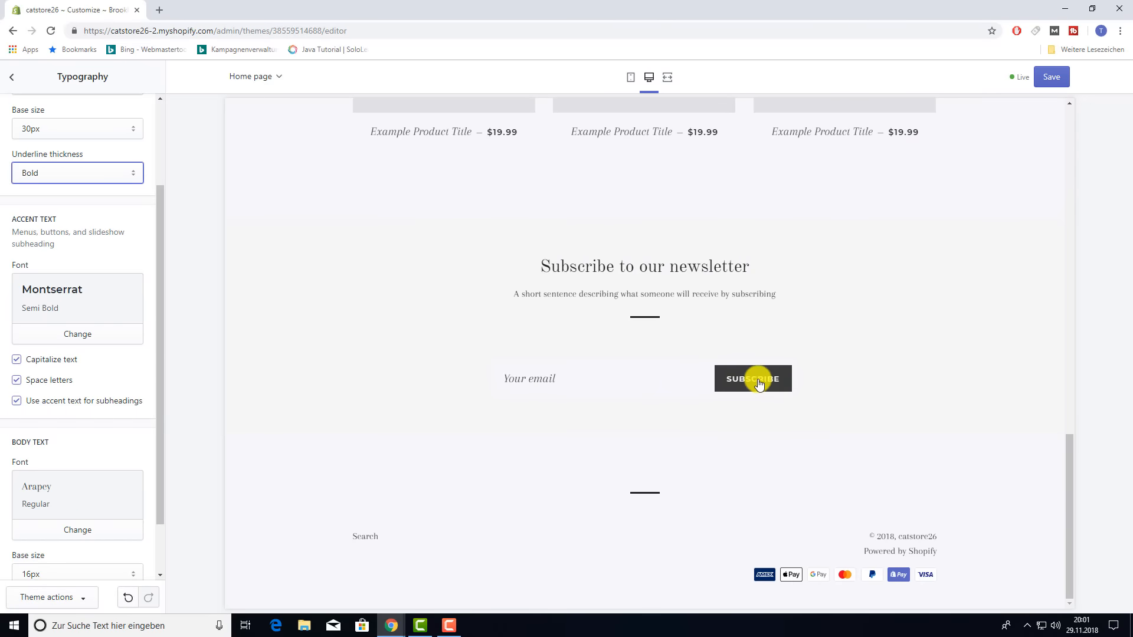
click(17, 360)
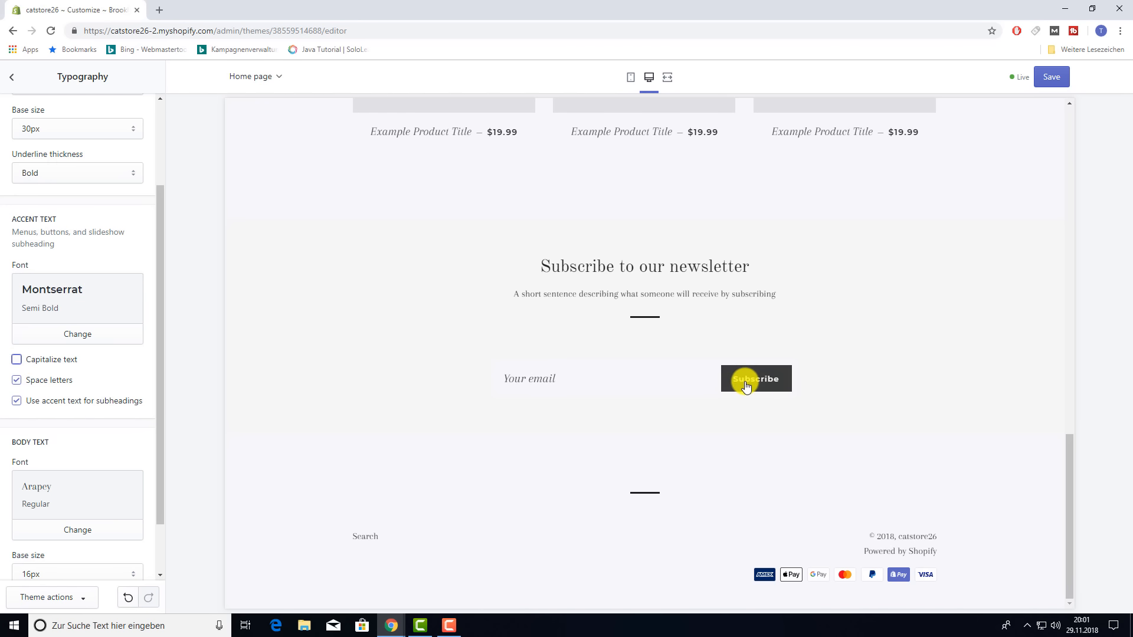
click(18, 363)
- Set the body text base size to 17px
scroll(104, 380, down, 1)
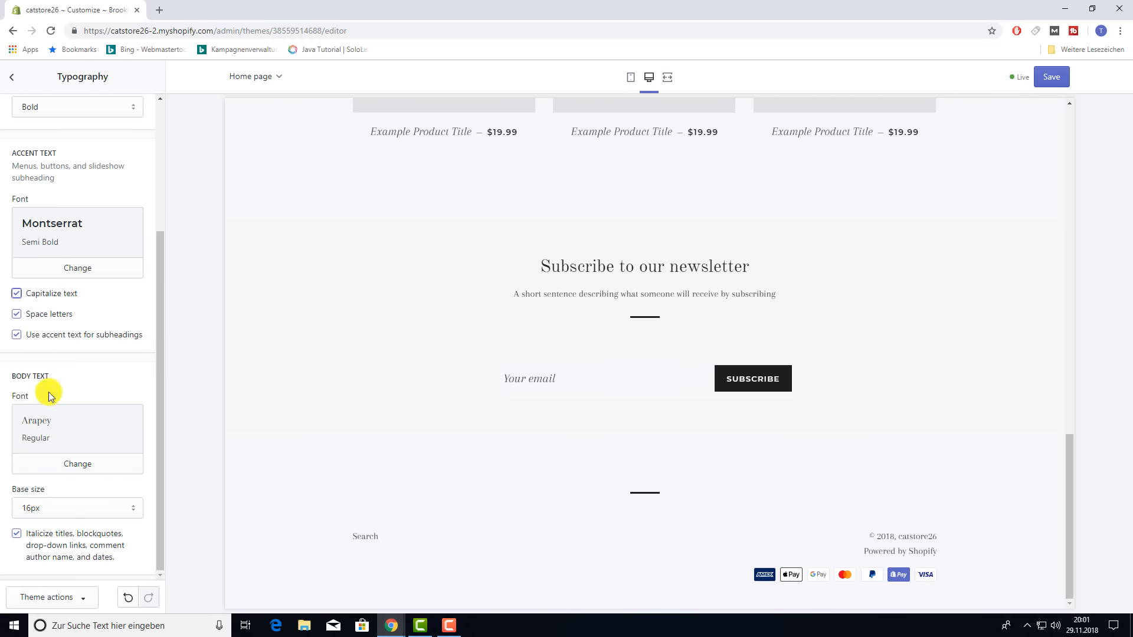
click(112, 502)
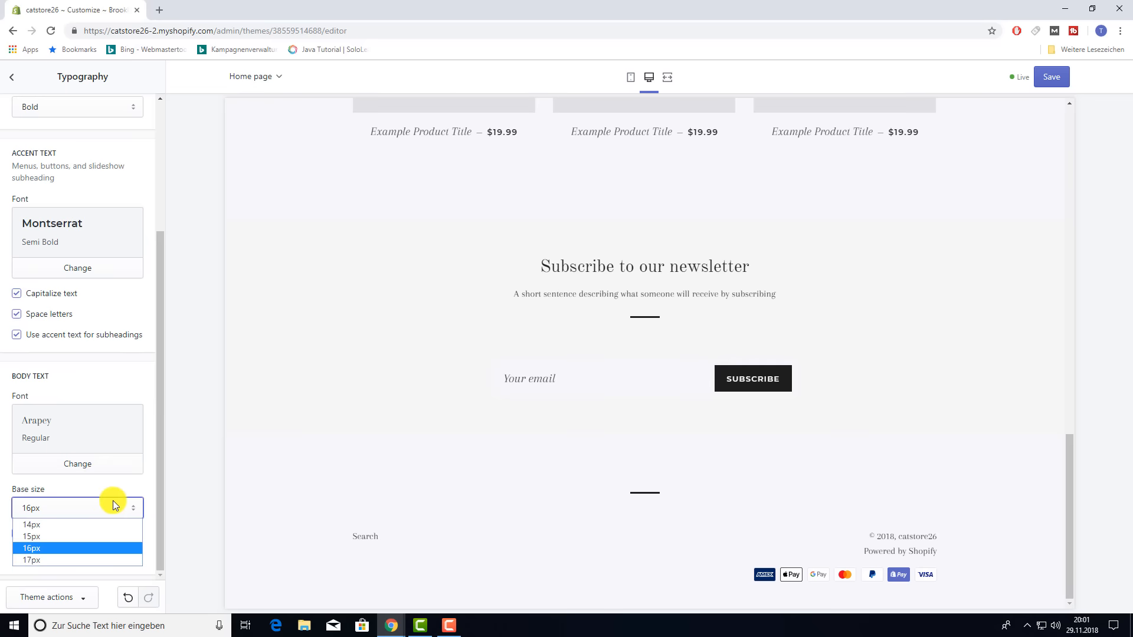
click(69, 560)
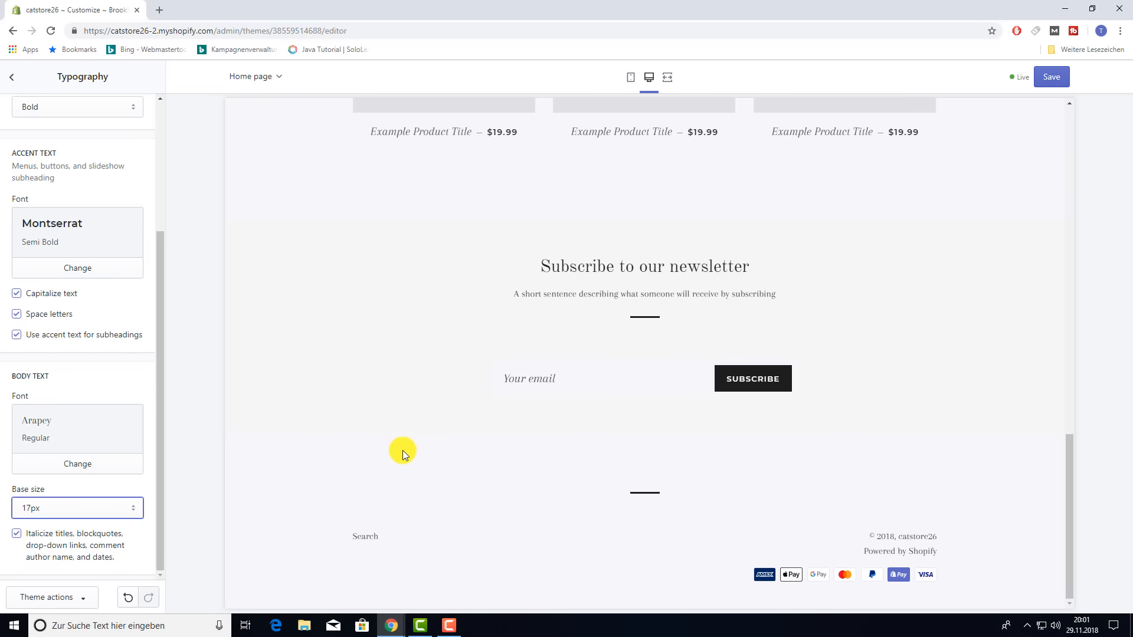
scroll(407, 450, up, 2)
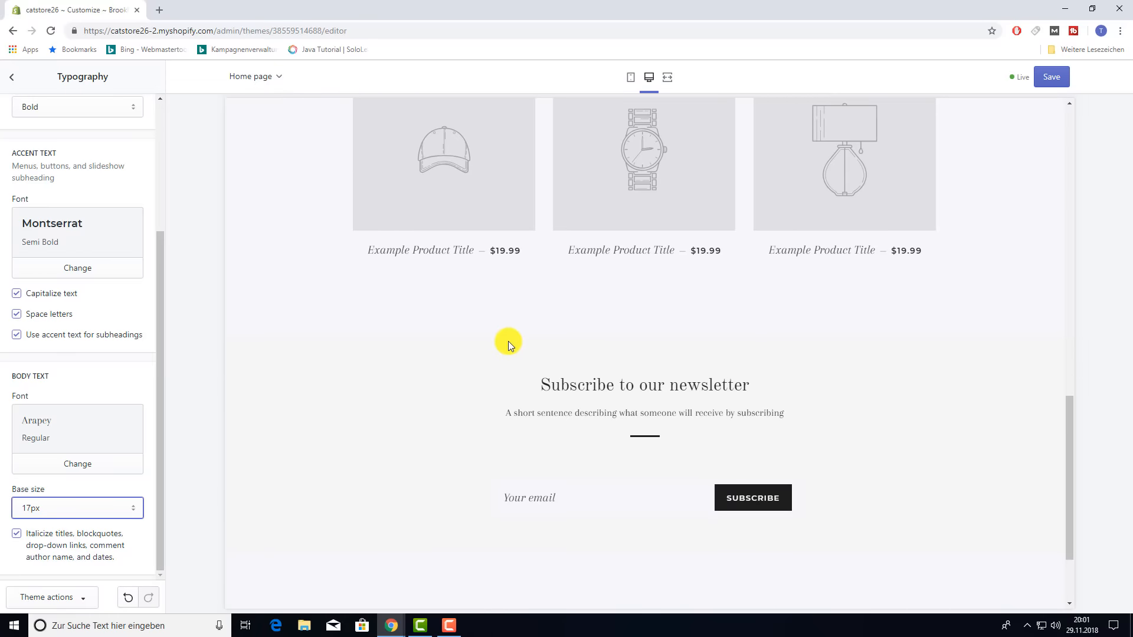
scroll(481, 368, down, 2)
scroll(502, 336, up, 15)
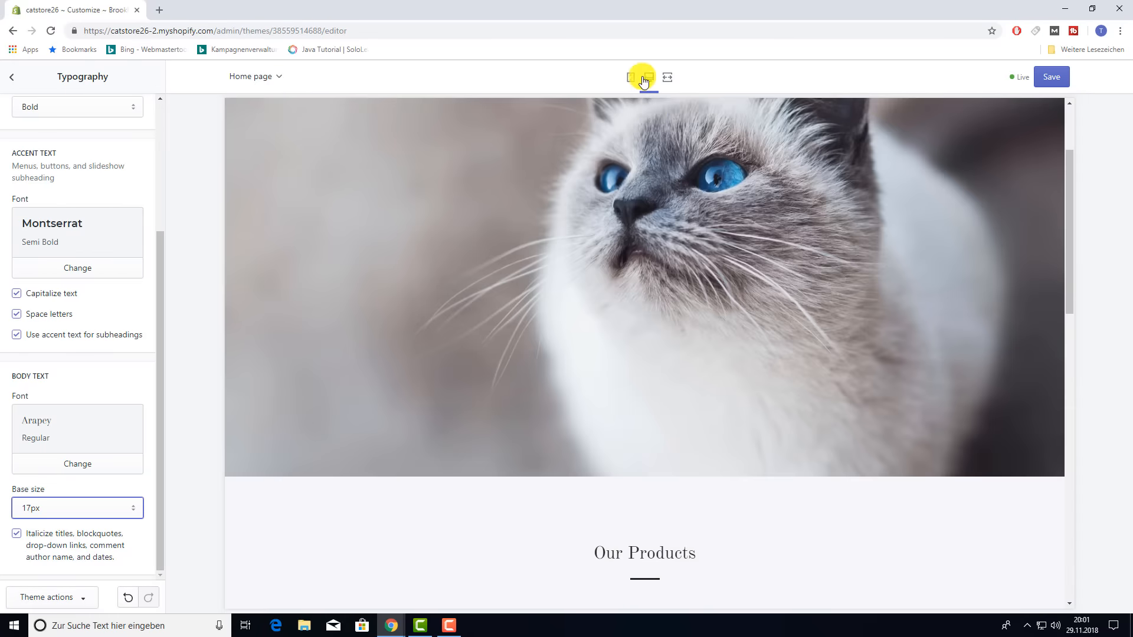
- Preview the store at mobile and desktop sizes, then return to the theme settings list
click(630, 77)
scroll(677, 361, down, 5)
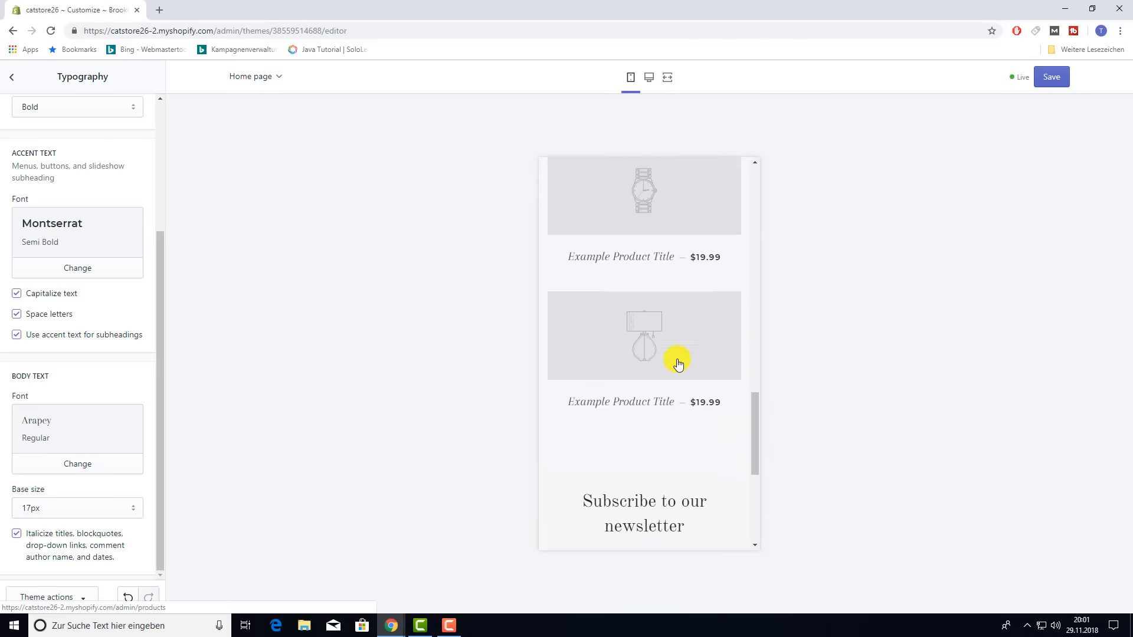
scroll(673, 360, down, 2)
scroll(668, 324, up, 10)
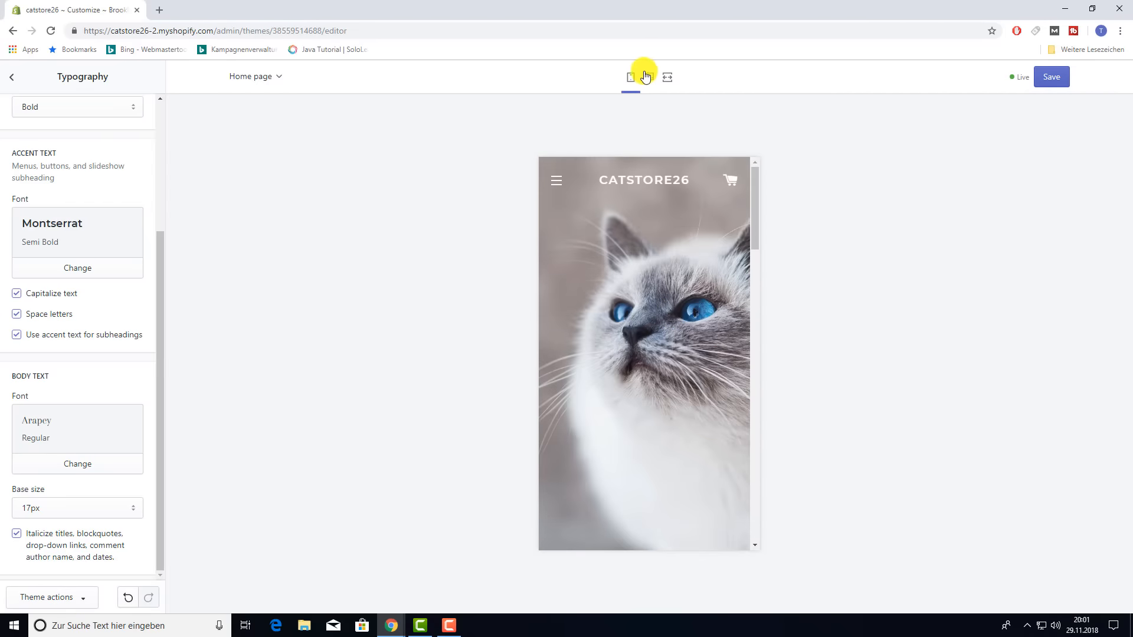
click(649, 77)
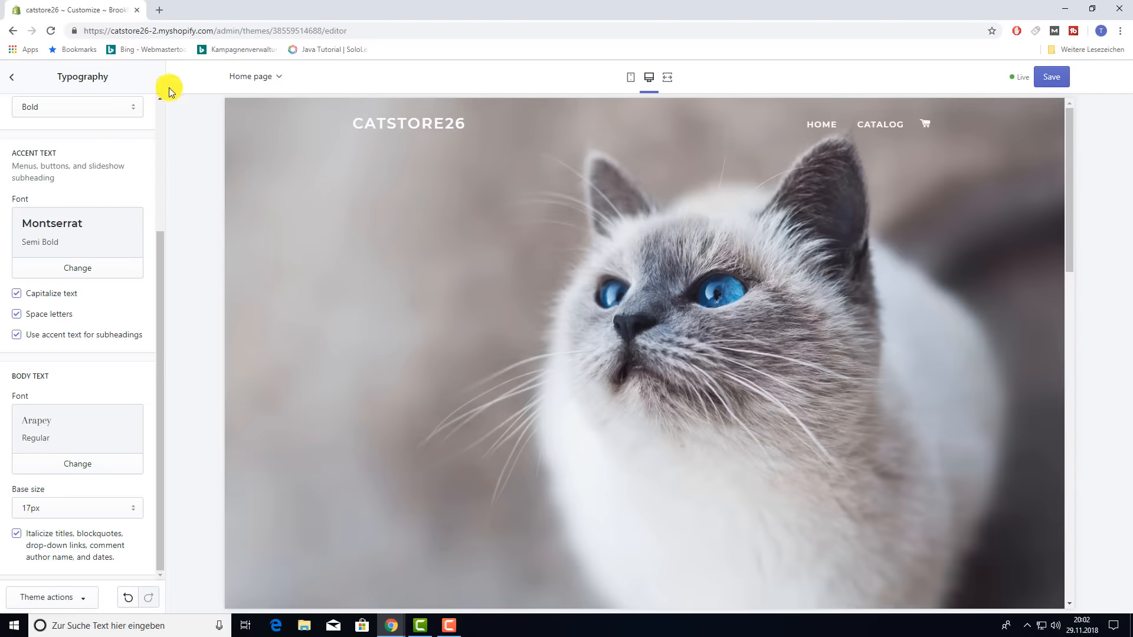
click(13, 83)
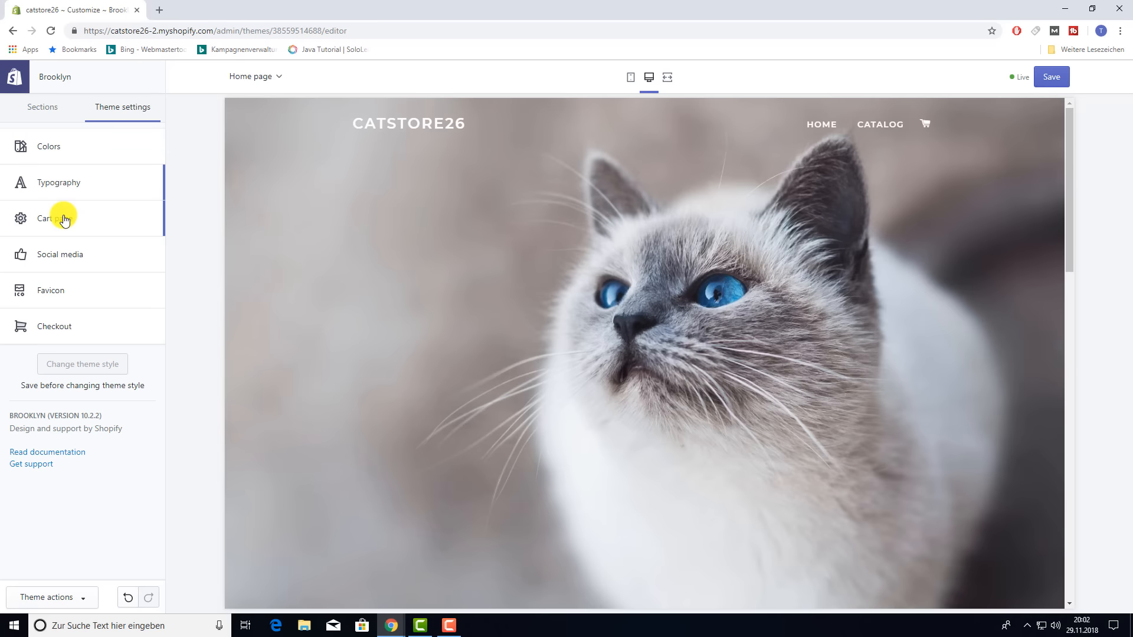
- Open the Cart page settings and change the cart type from Drawer to Page
click(64, 218)
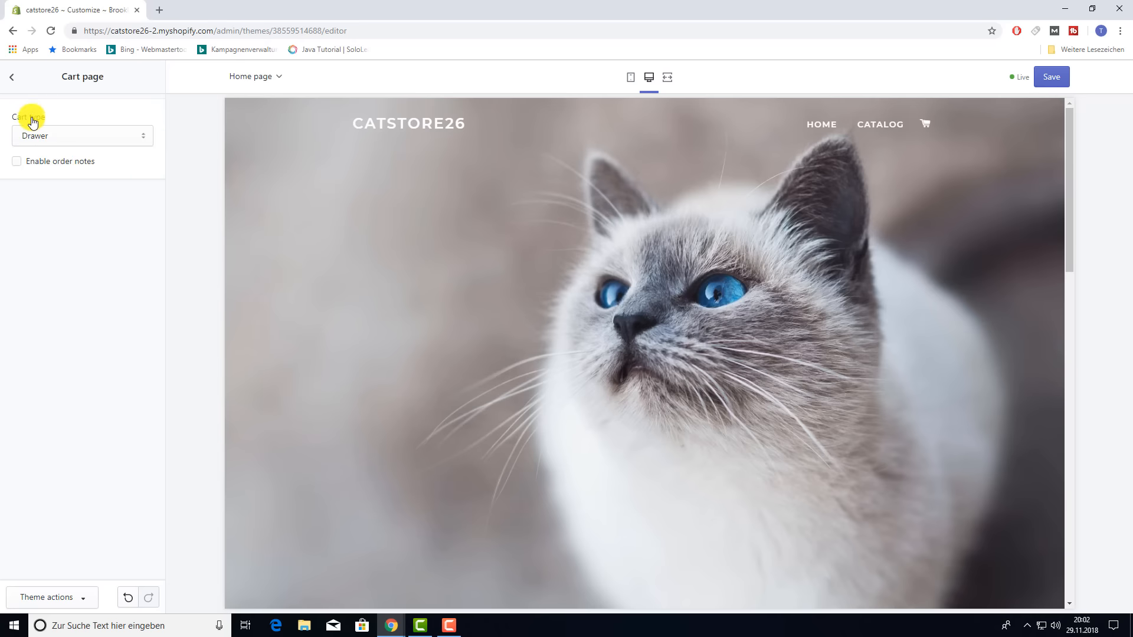
click(131, 138)
click(66, 153)
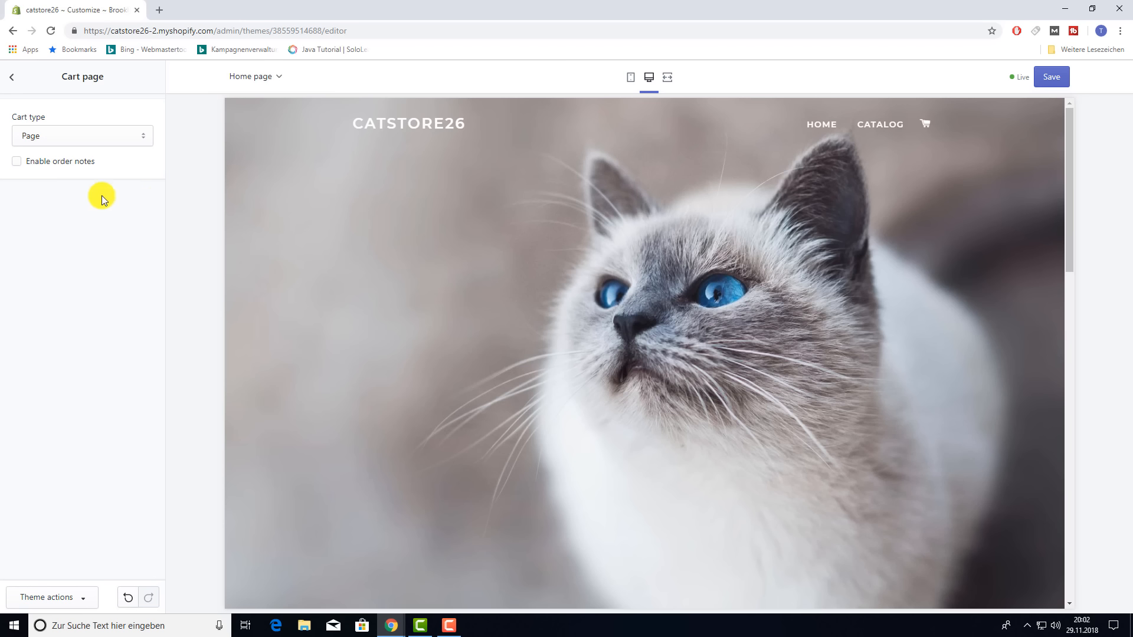
- Toggle 'Enable order notes' on, then leave it unchecked
click(16, 161)
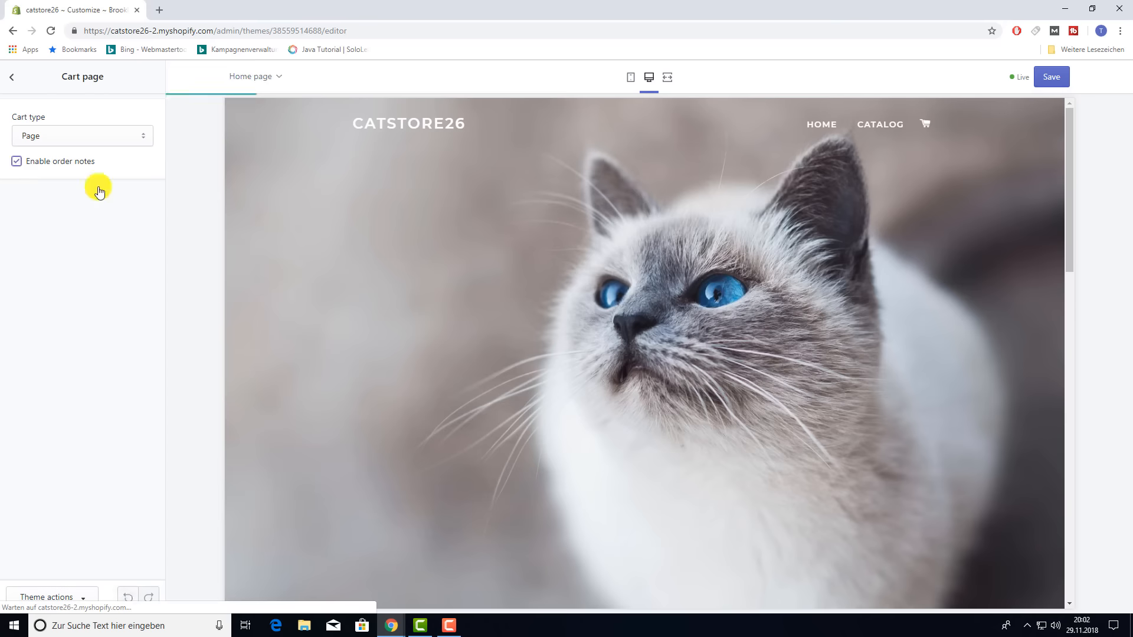
scroll(708, 360, down, 9)
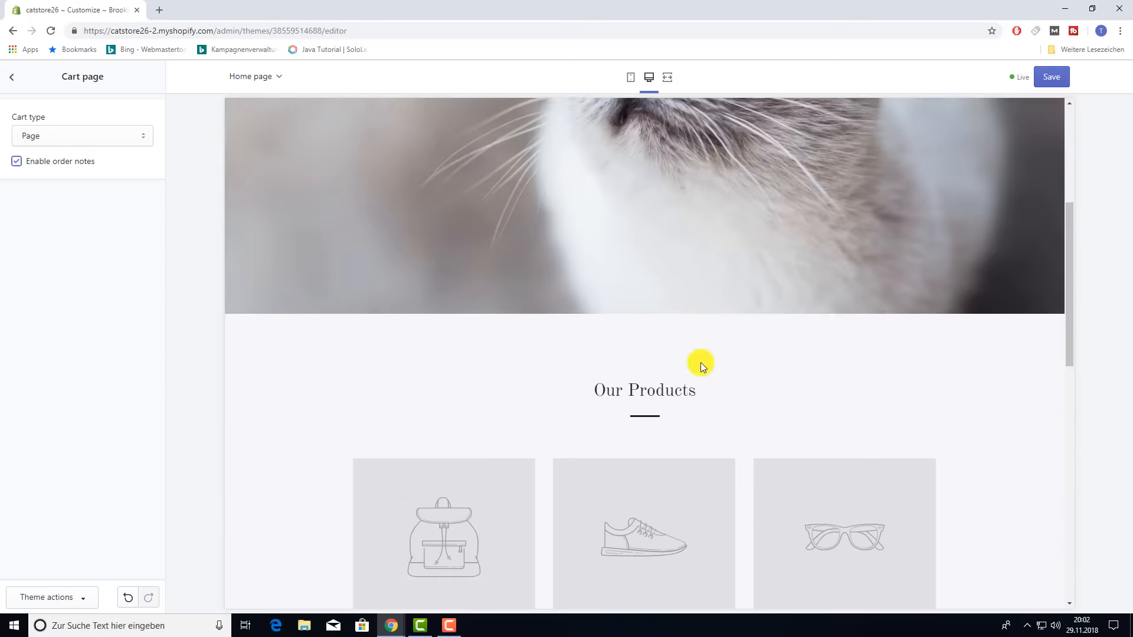
scroll(664, 361, up, 9)
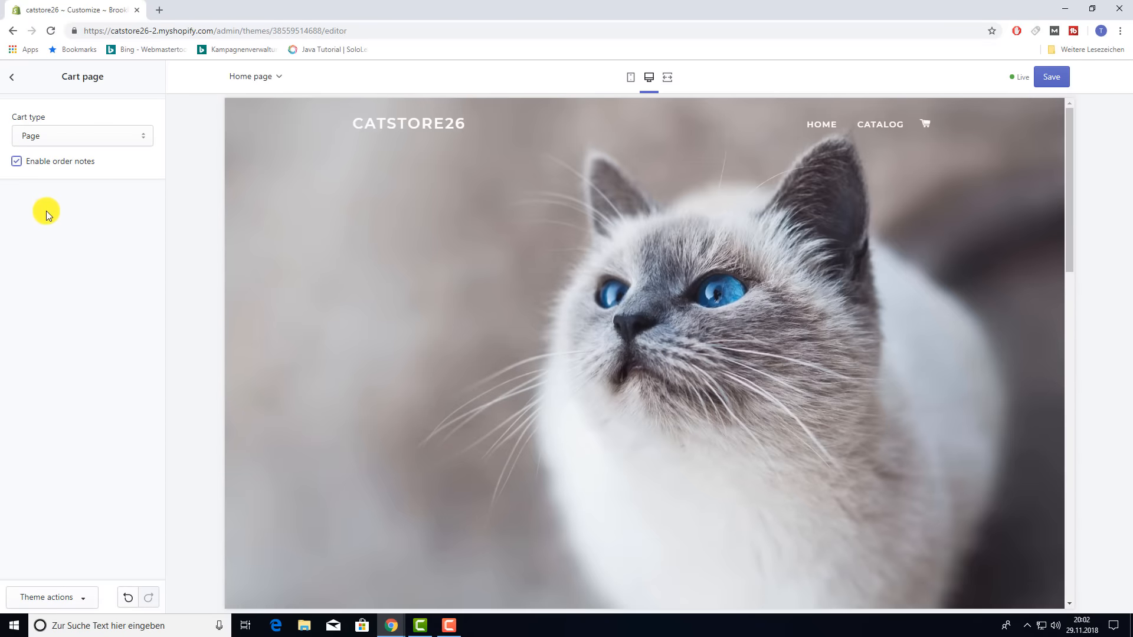
click(17, 165)
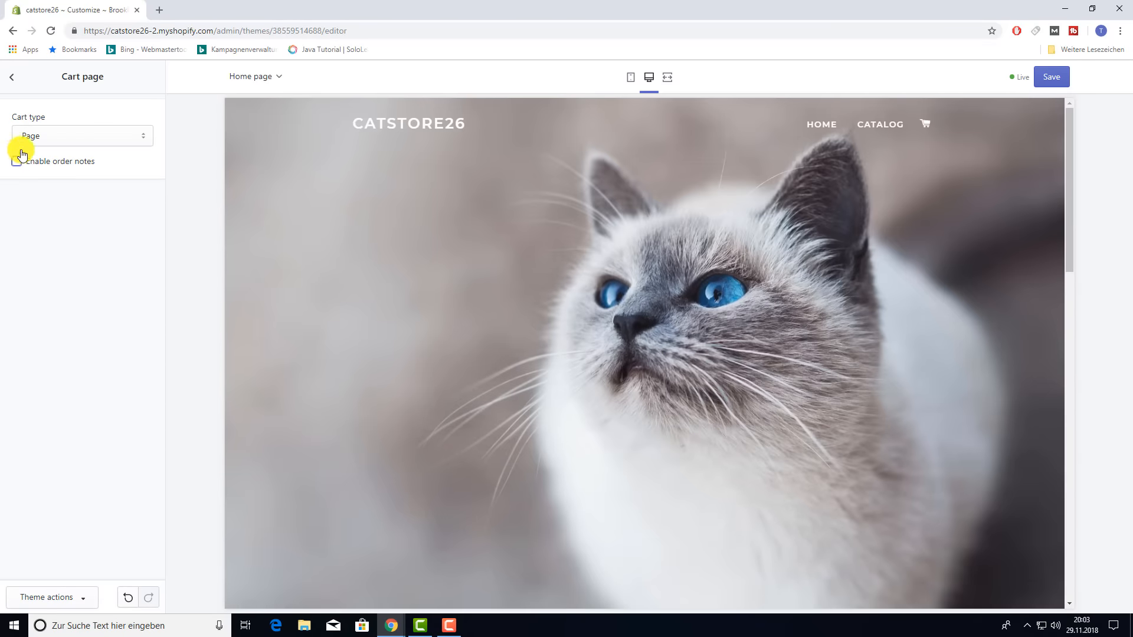
- Open the Social media settings and click into the Facebook account field
click(13, 78)
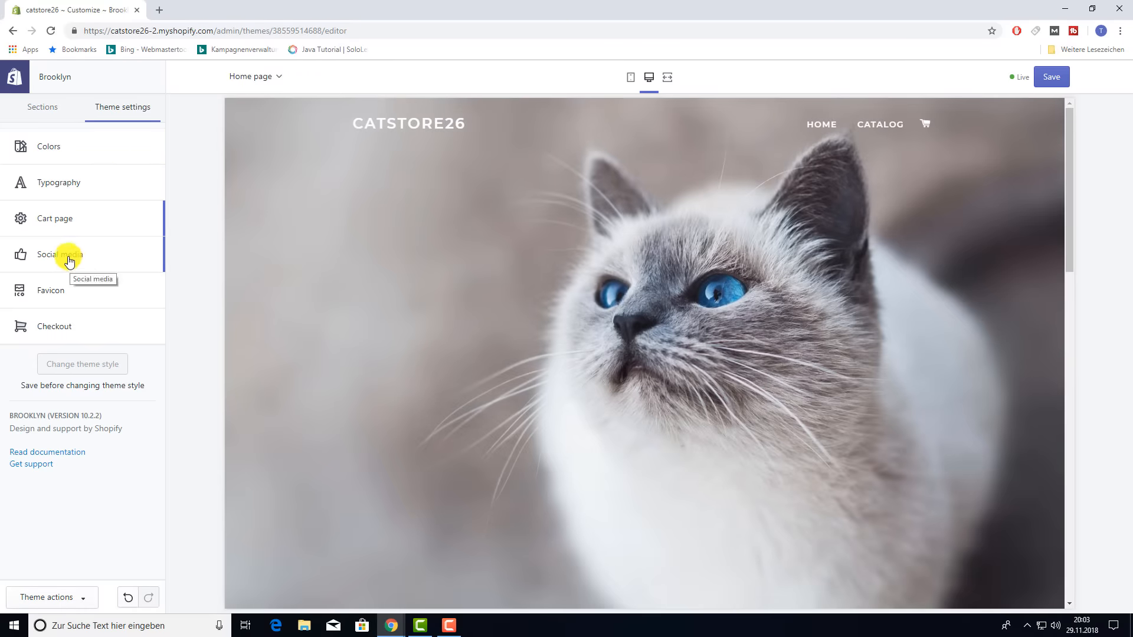
click(62, 262)
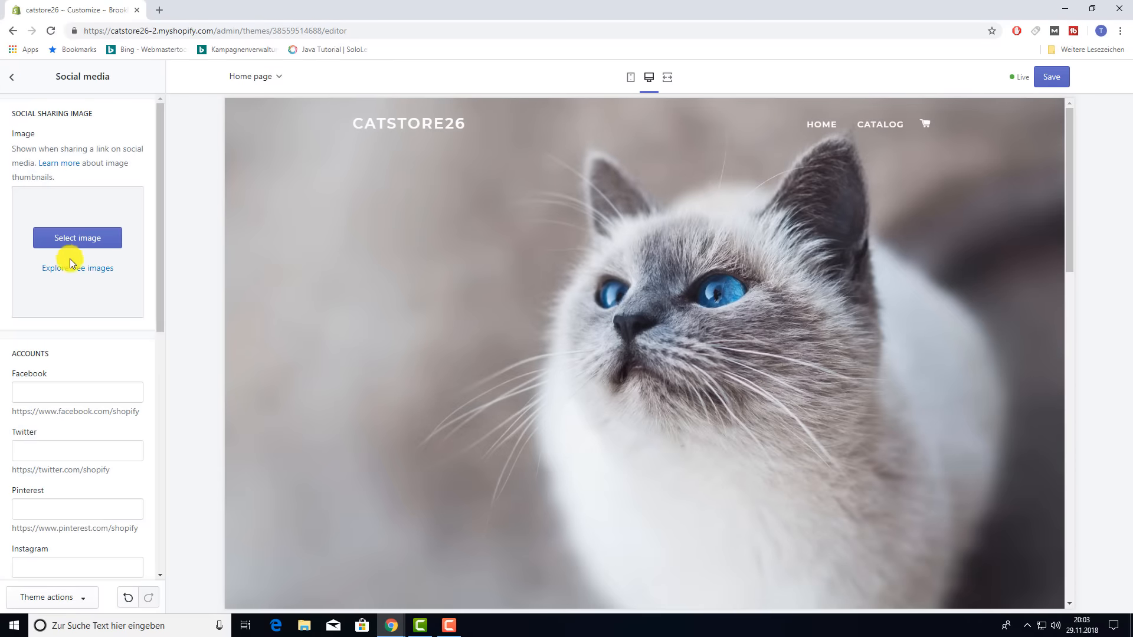
scroll(99, 316, down, 2)
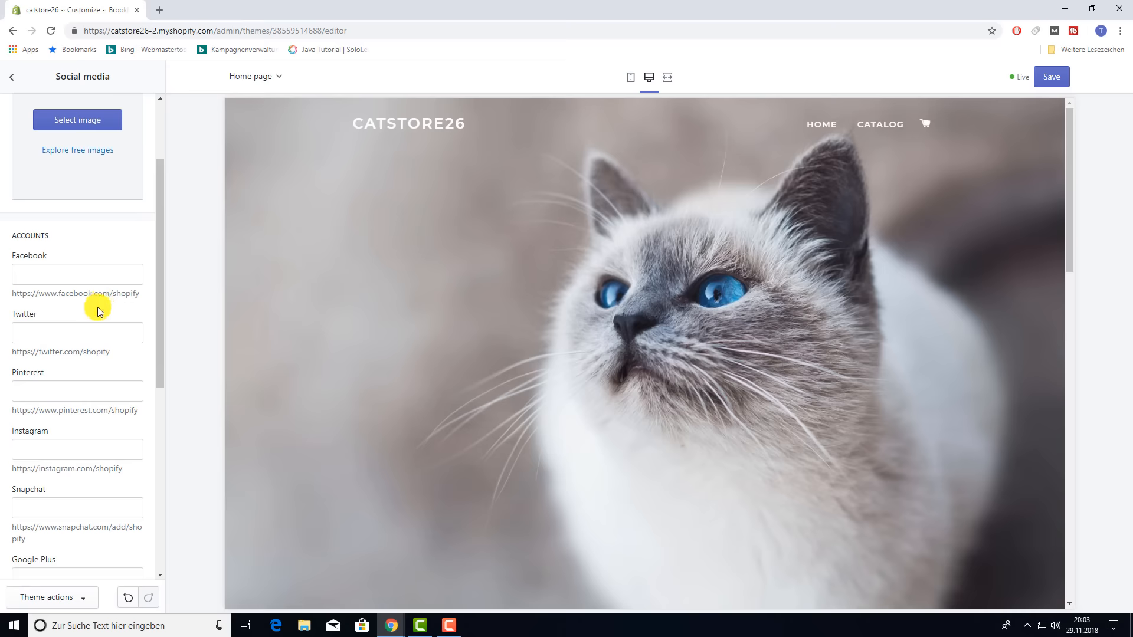
click(53, 278)
- Look through the social account fields, leave them all empty, and return to theme settings
scroll(70, 253, down, 2)
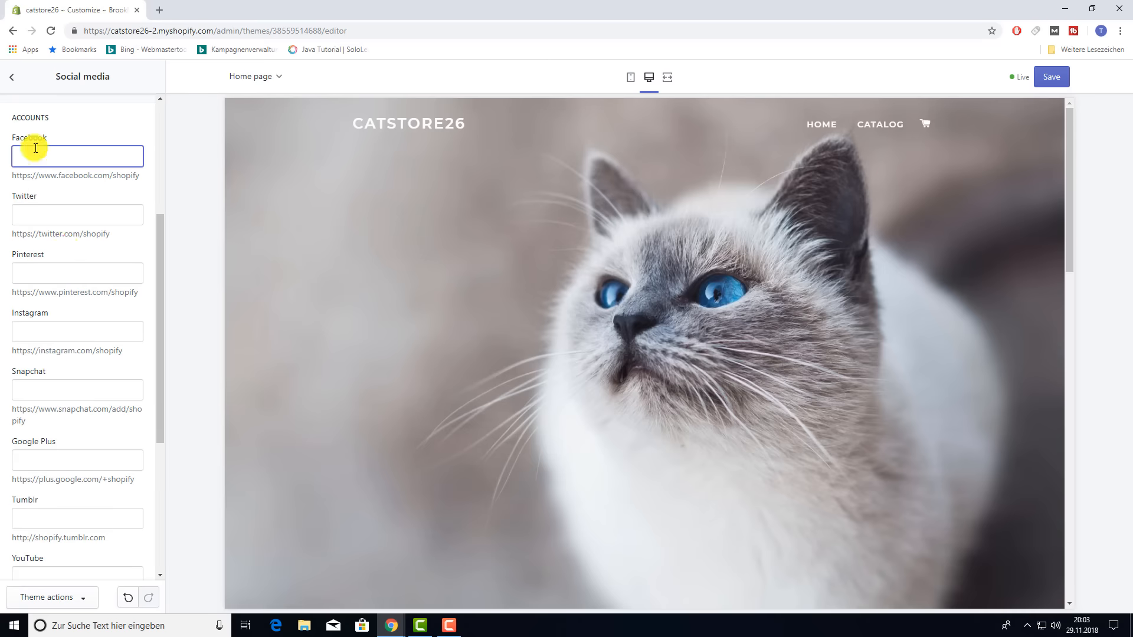
scroll(76, 347, down, 3)
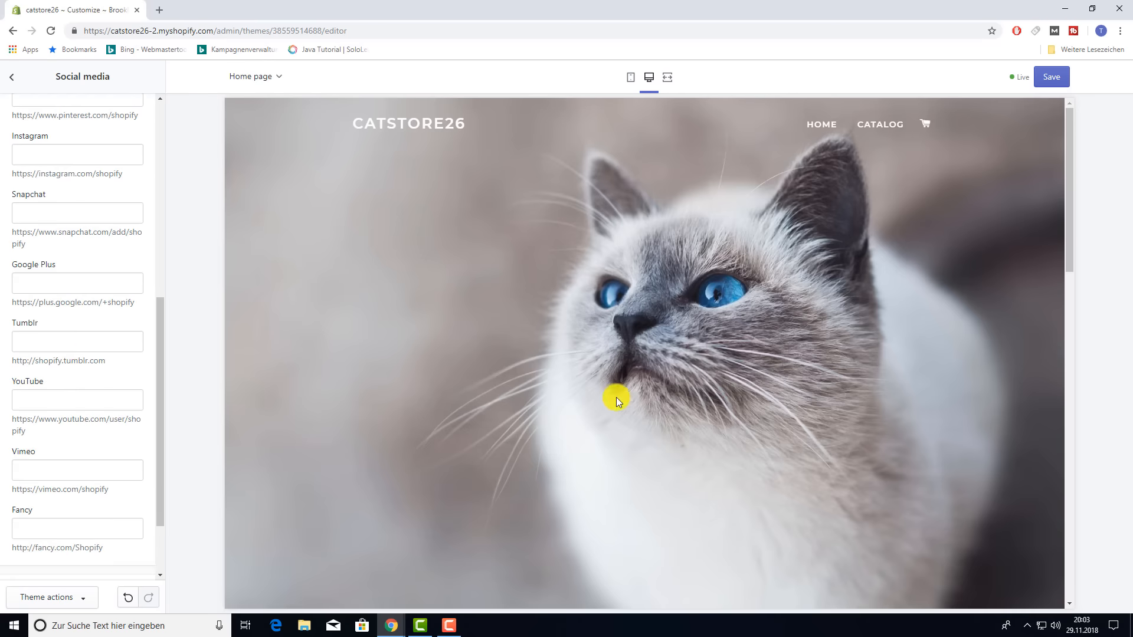
scroll(619, 395, down, 10)
scroll(619, 394, down, 8)
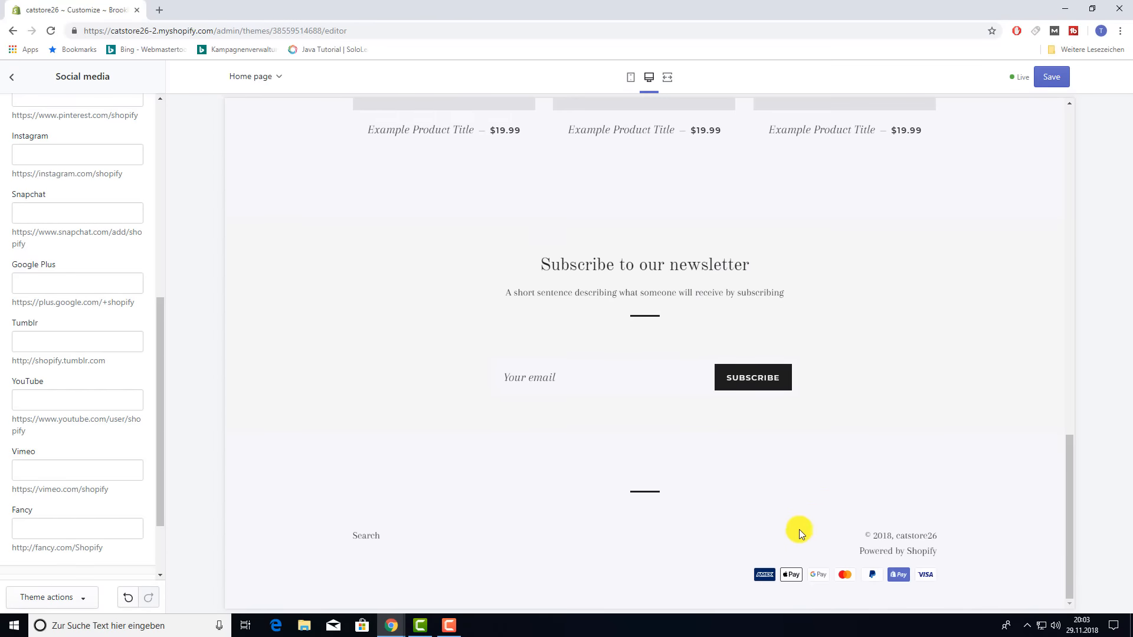
scroll(790, 561, up, 1)
scroll(738, 570, down, 1)
scroll(635, 550, up, 10)
scroll(104, 392, up, 5)
click(101, 392)
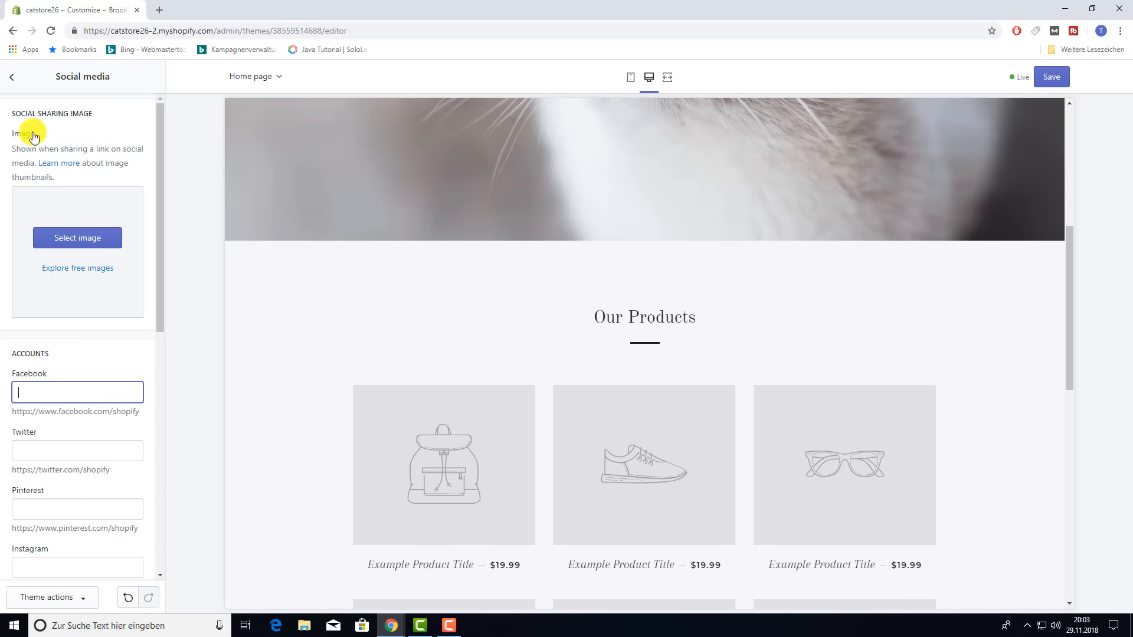
click(11, 77)
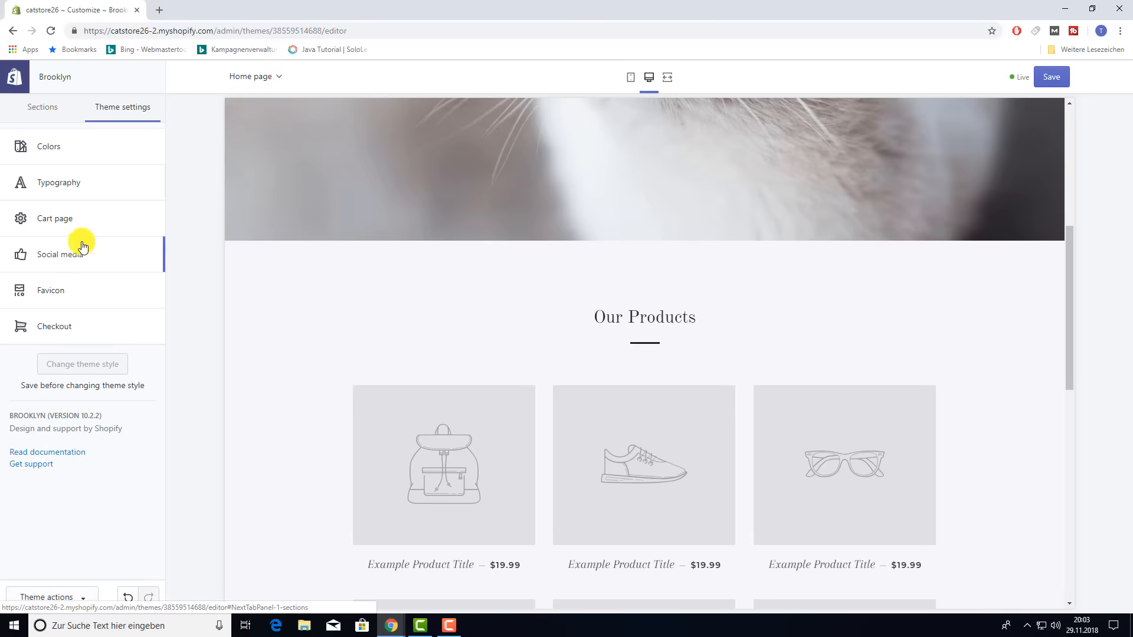
- Open the Favicon settings, which have no image chosen yet (scaled to 32 x 32px)
click(51, 295)
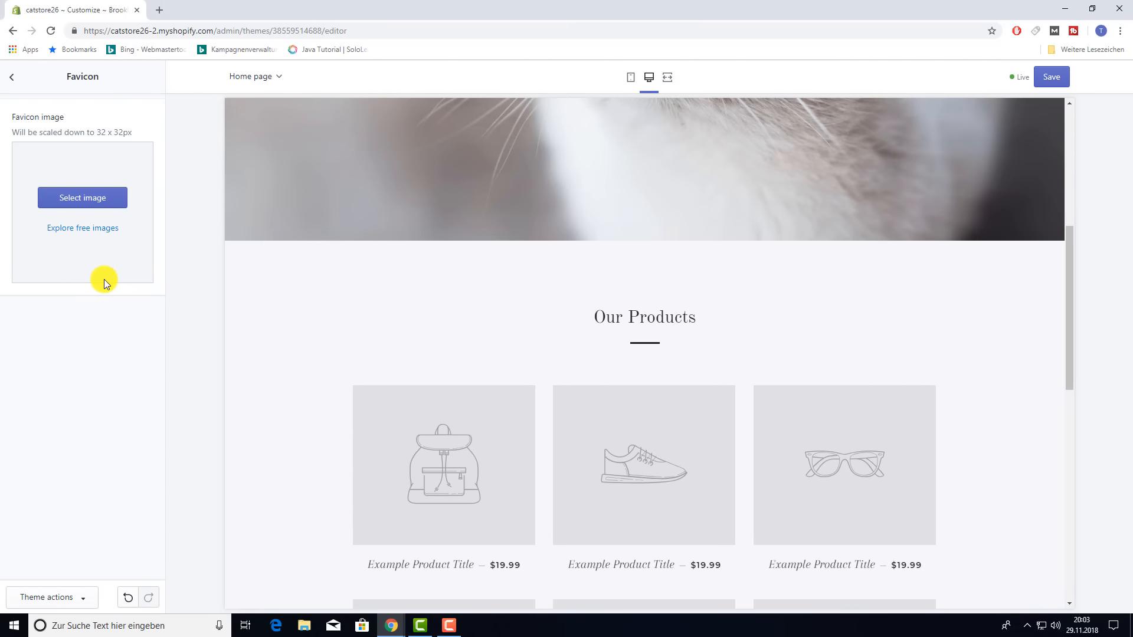
scroll(599, 178, up, 5)
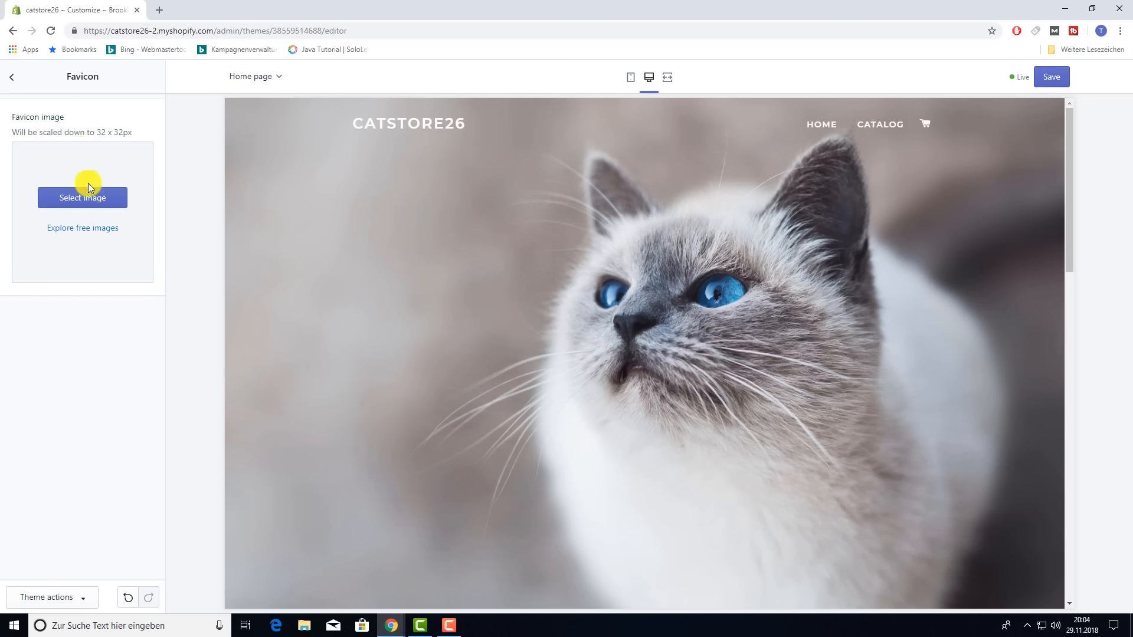
- Review the Checkout settings without changes, then save the Brooklyn theme edits
click(12, 78)
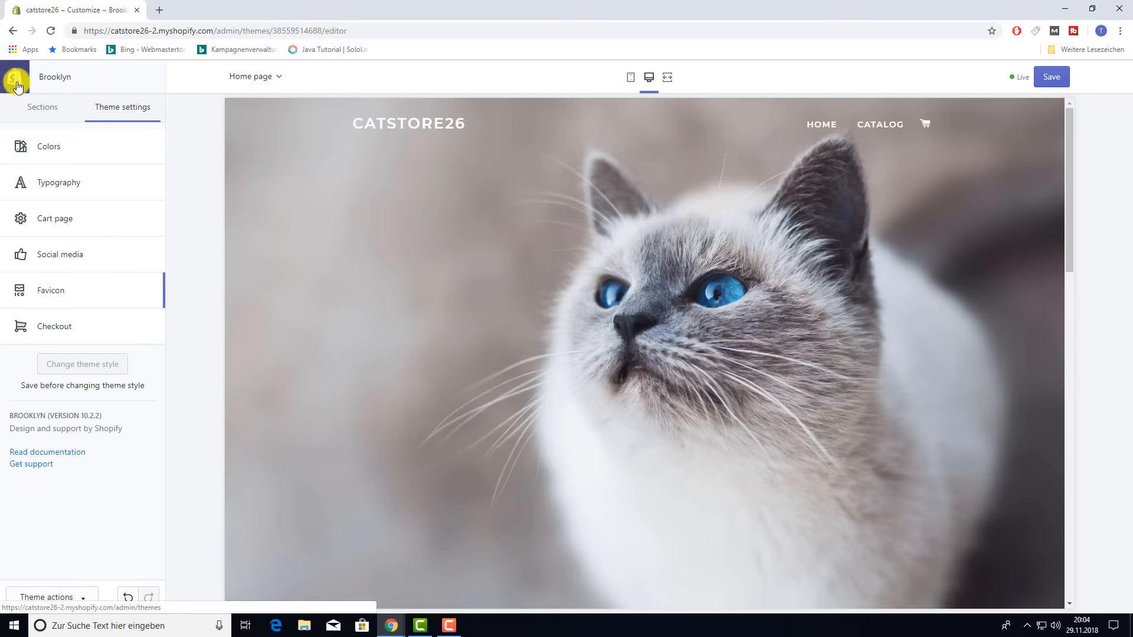
click(47, 326)
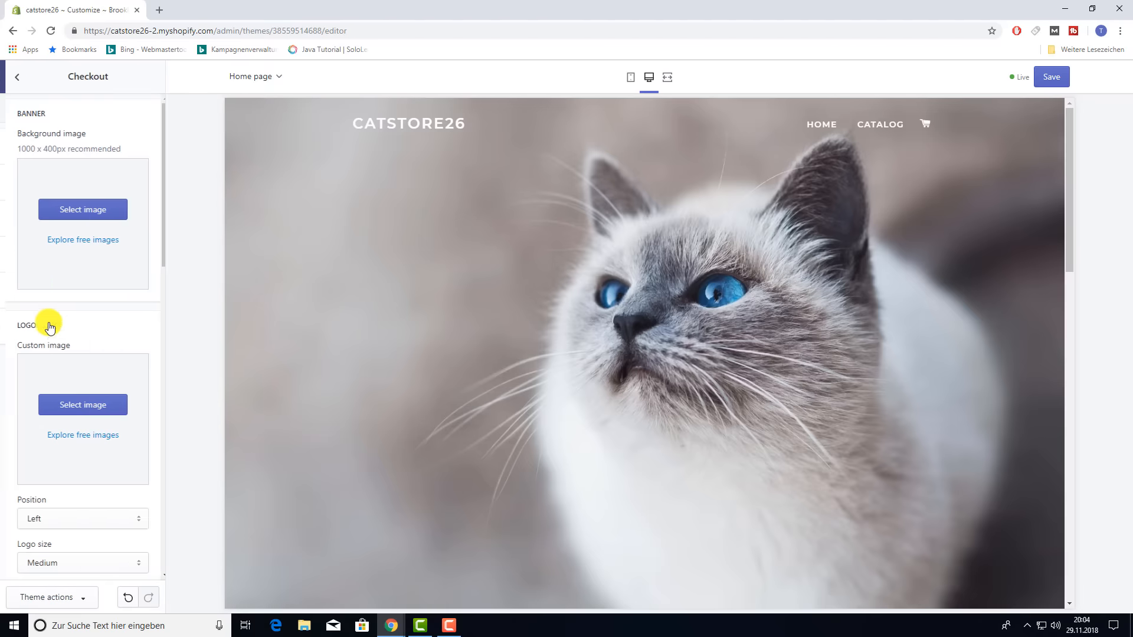
scroll(107, 260, down, 10)
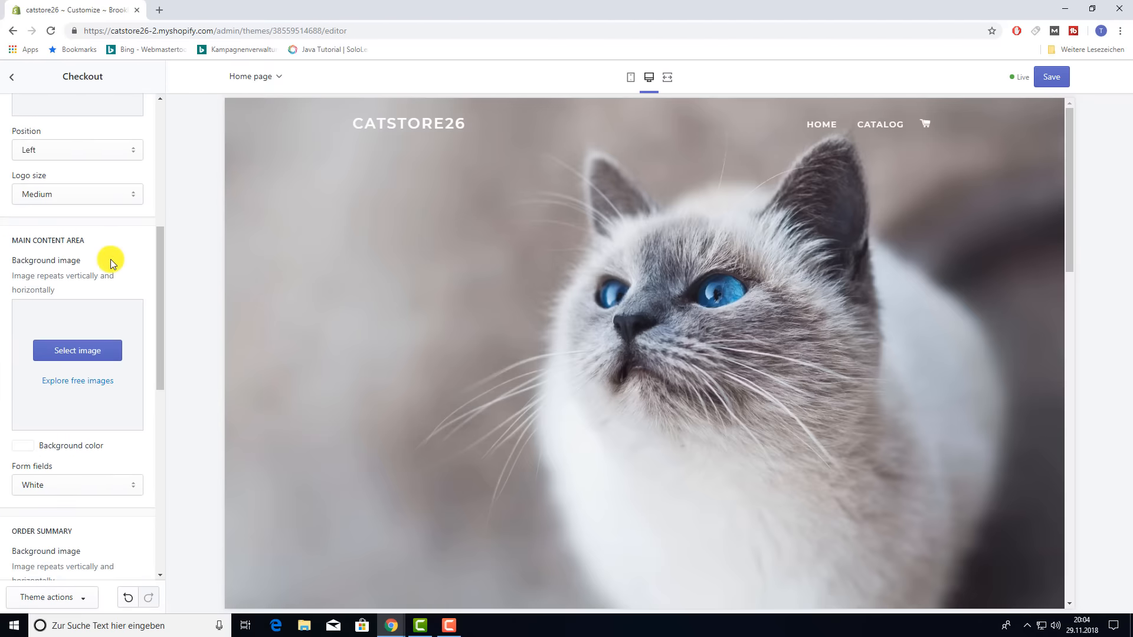
scroll(109, 266, down, 4)
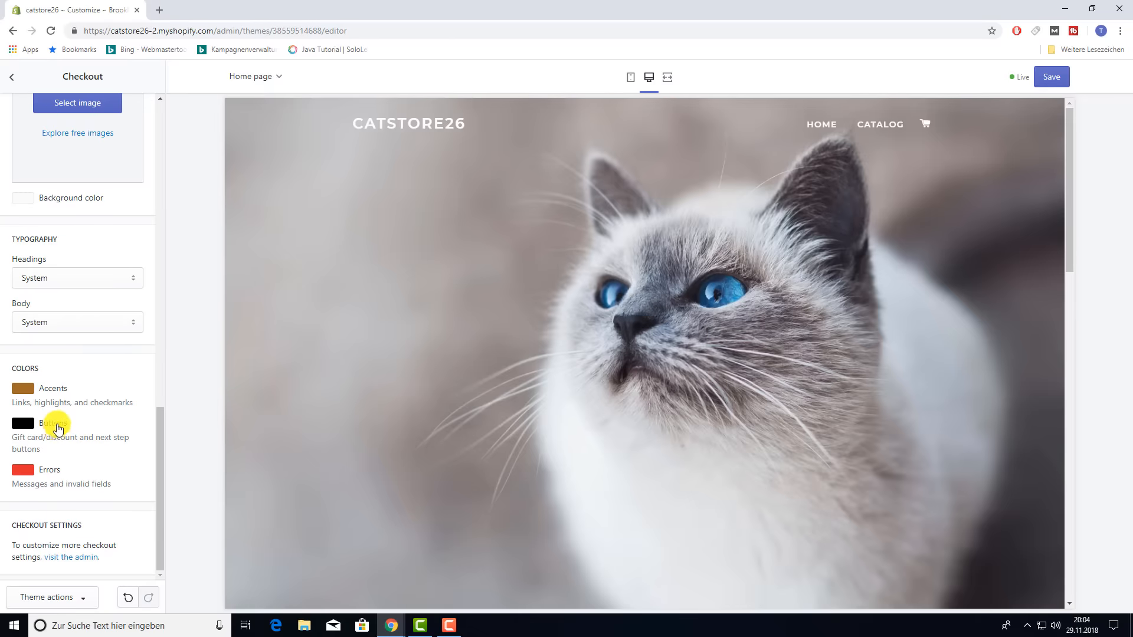
scroll(59, 407, up, 10)
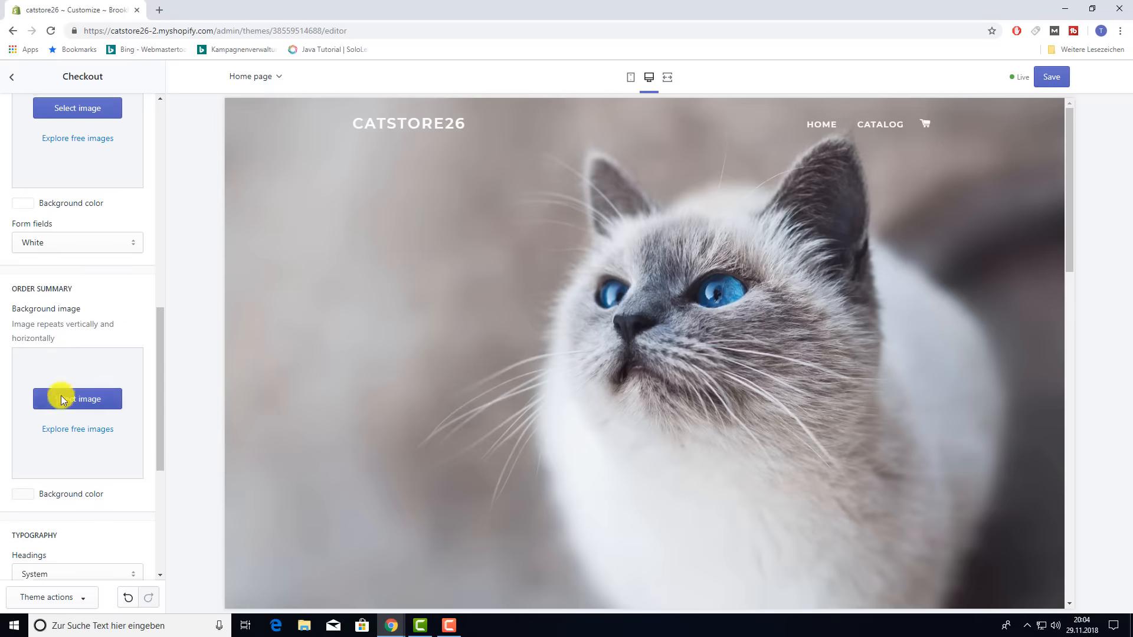
click(11, 78)
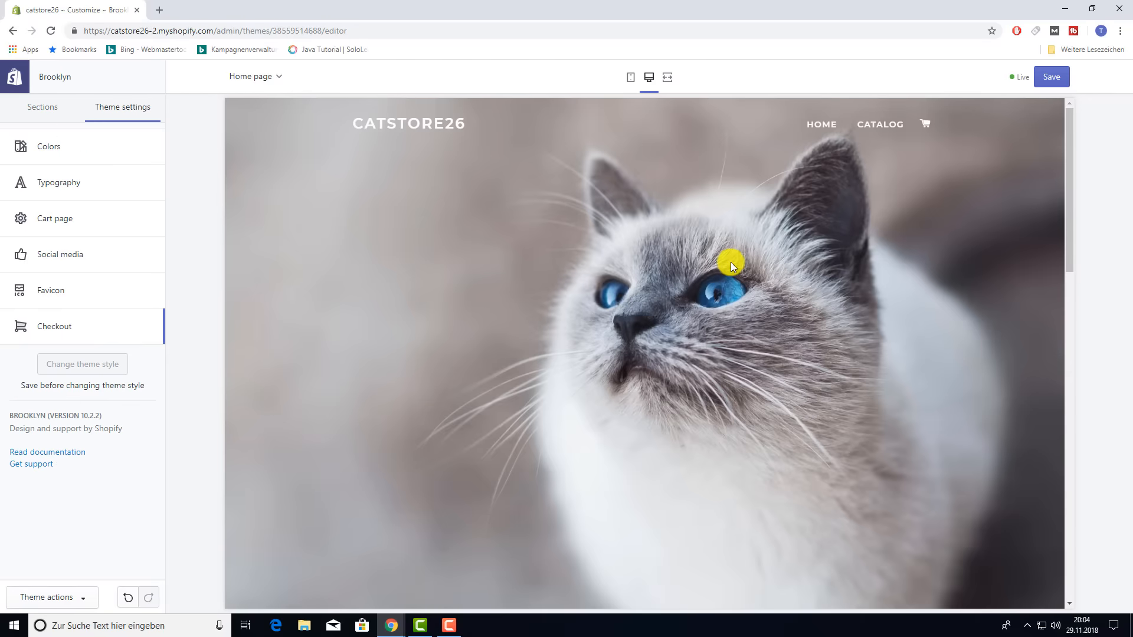
click(1048, 80)
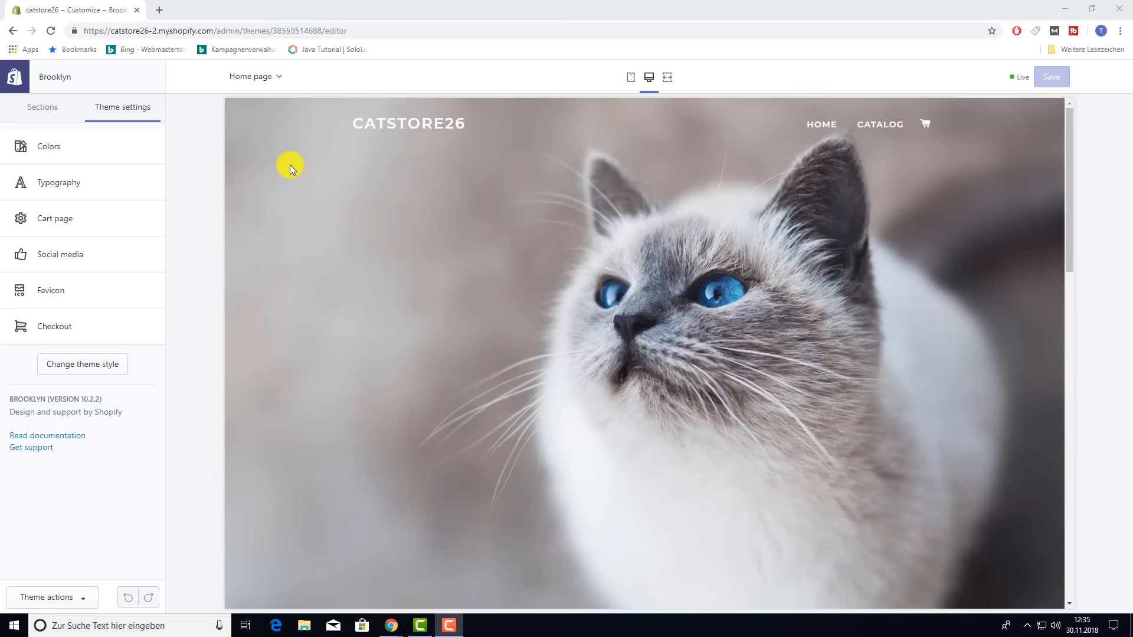
- Return to the Themes page and open the Actions menu for the current Brooklyn theme
click(12, 29)
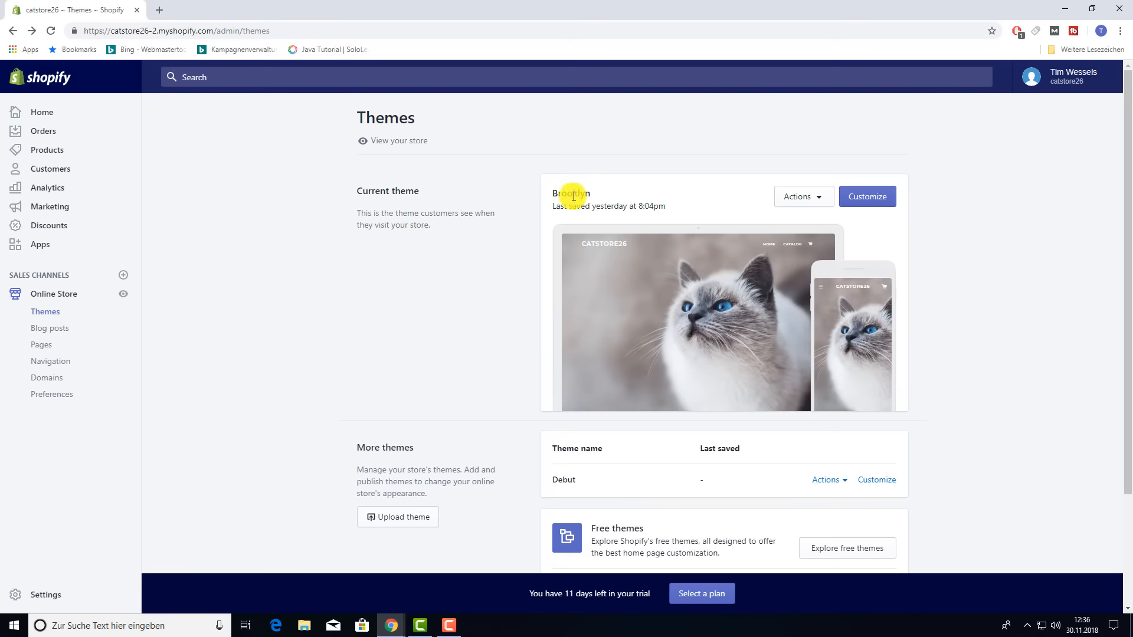
click(829, 199)
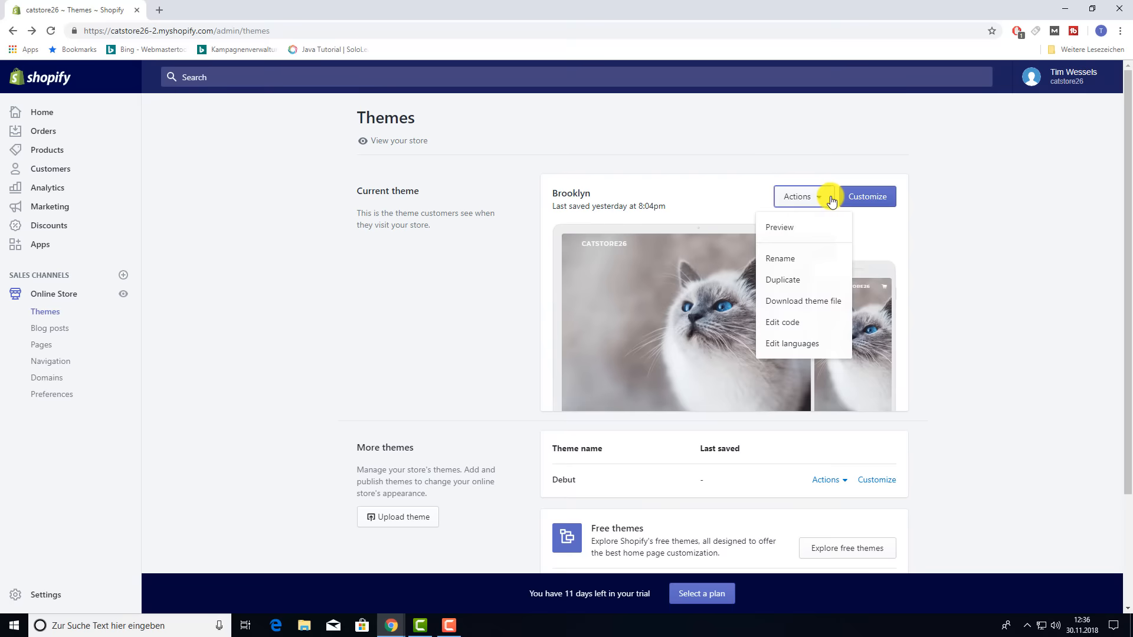
- Open the theme's language editor and check the theme language options, keeping English
click(792, 342)
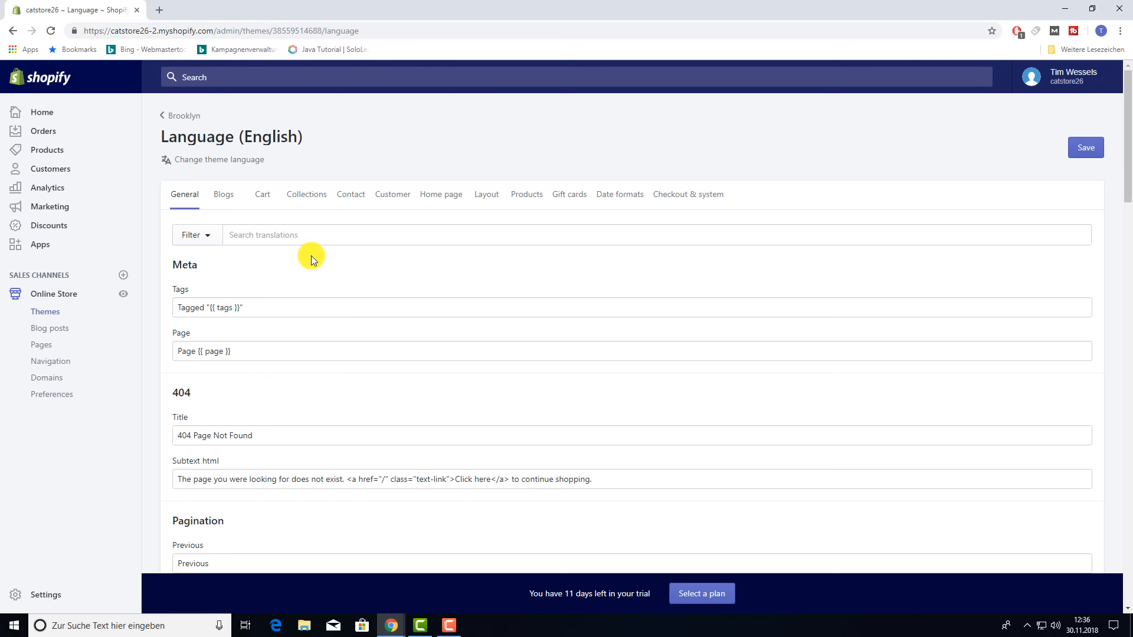
click(230, 161)
click(479, 196)
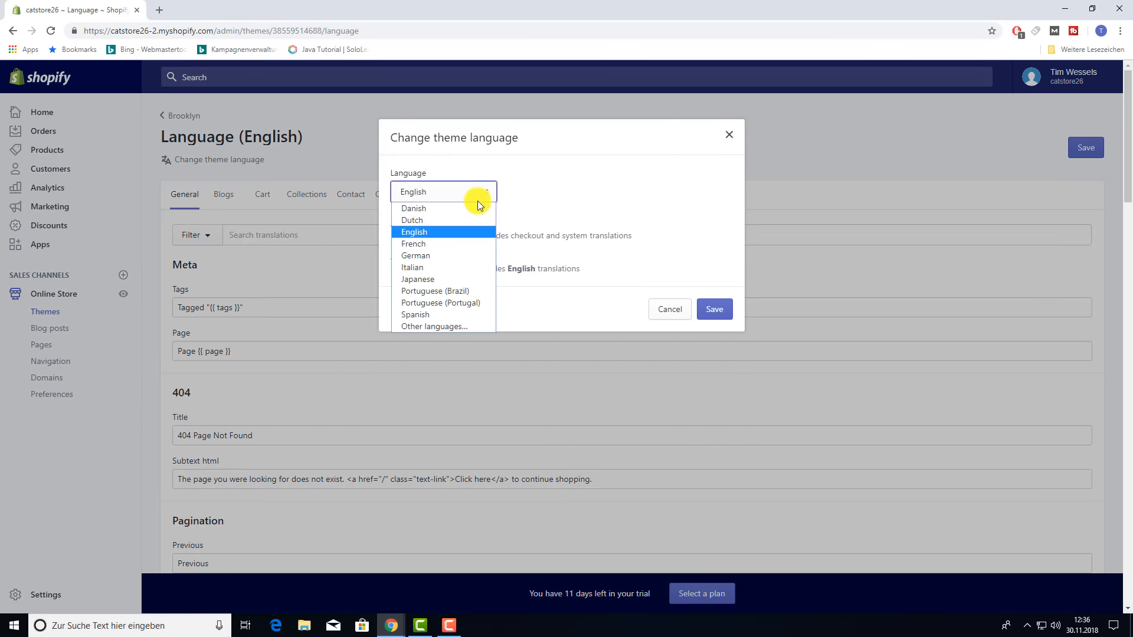
click(592, 186)
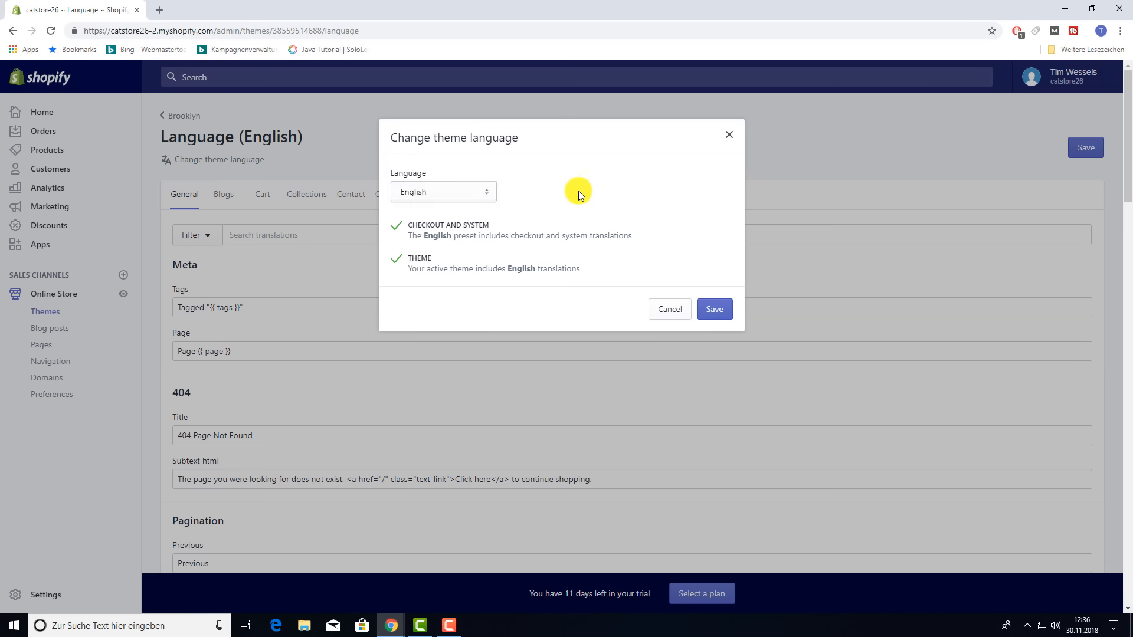
click(666, 312)
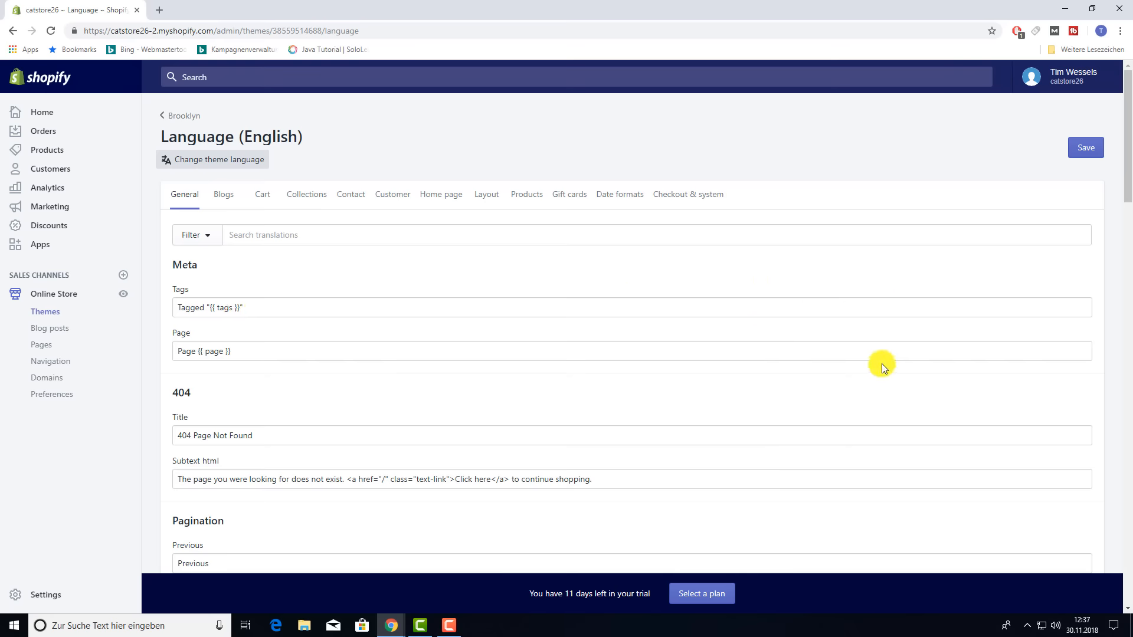
- View the Blogs translations, such as Tags and 404 messages
scroll(922, 374, down, 1)
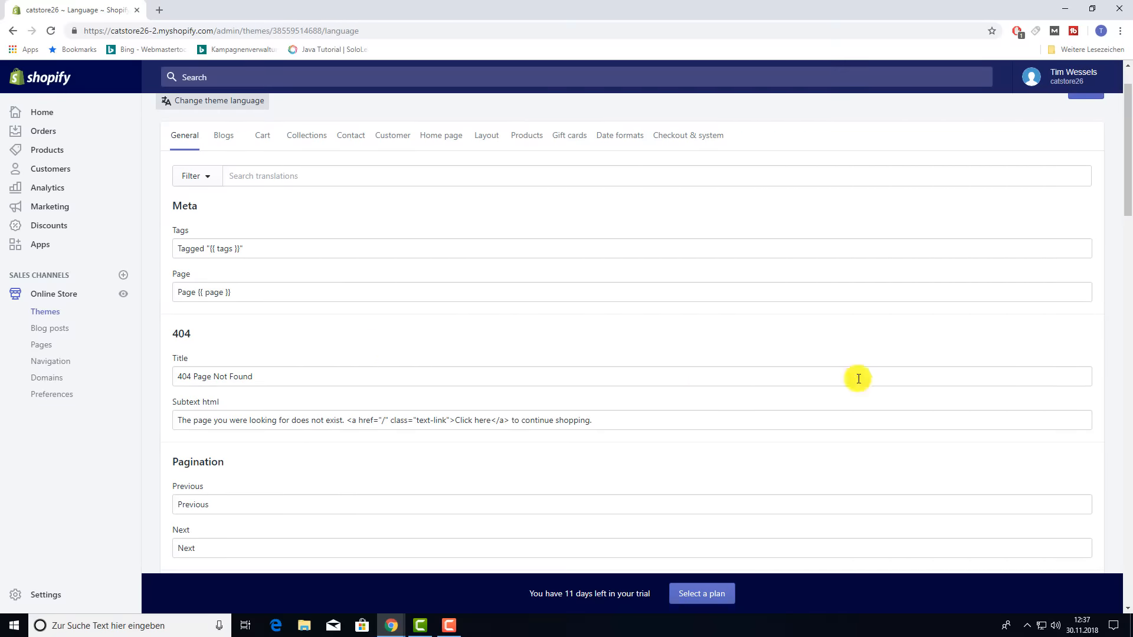
scroll(938, 393, down, 5)
scroll(930, 394, up, 6)
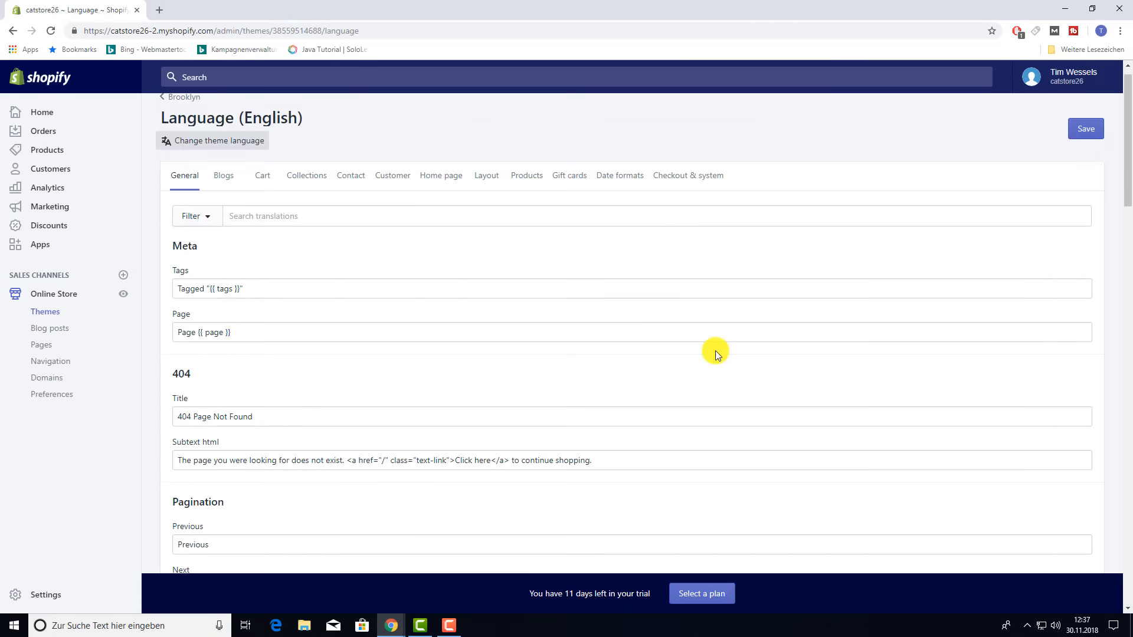
click(221, 206)
scroll(423, 278, down, 3)
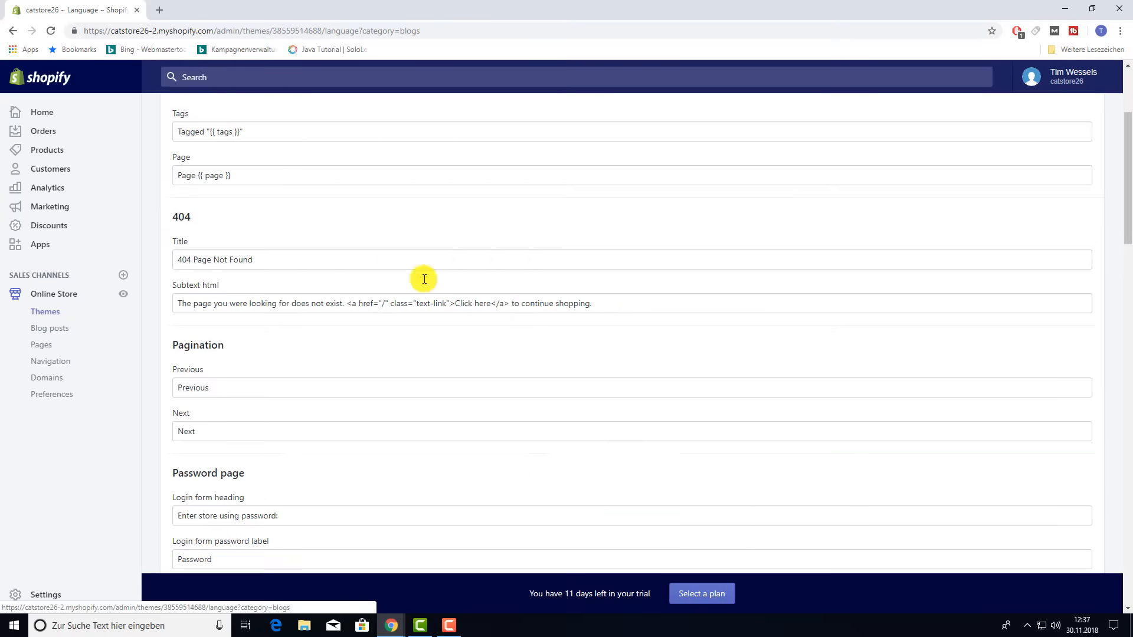
scroll(370, 411, down, 5)
scroll(354, 401, up, 8)
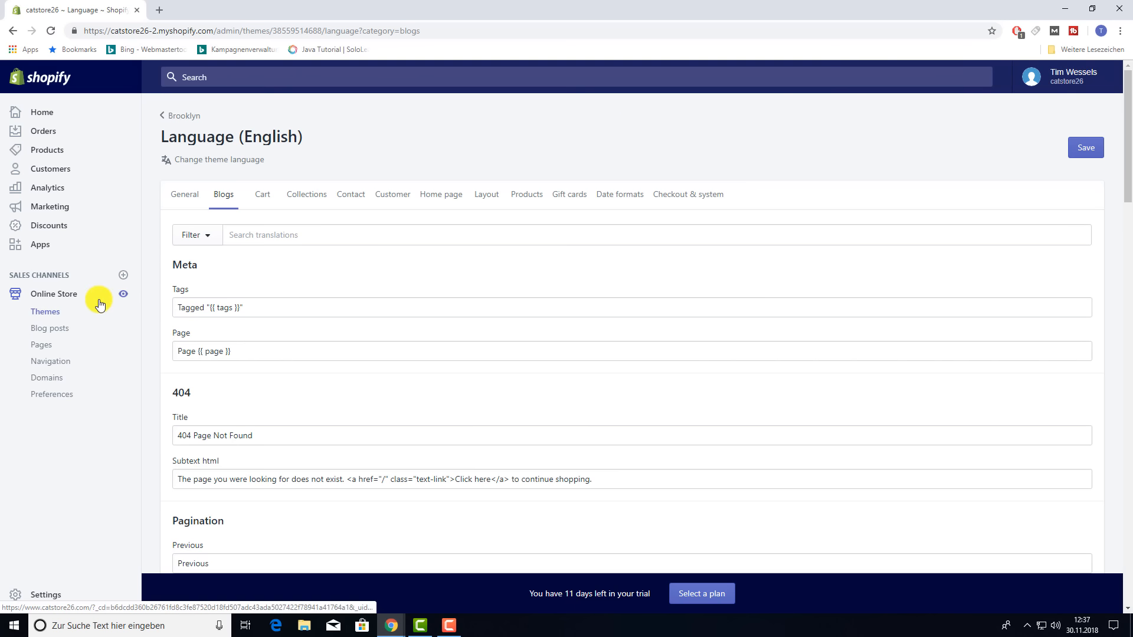
- Start a new, empty blog post from the Online Store's Blog posts page
click(50, 329)
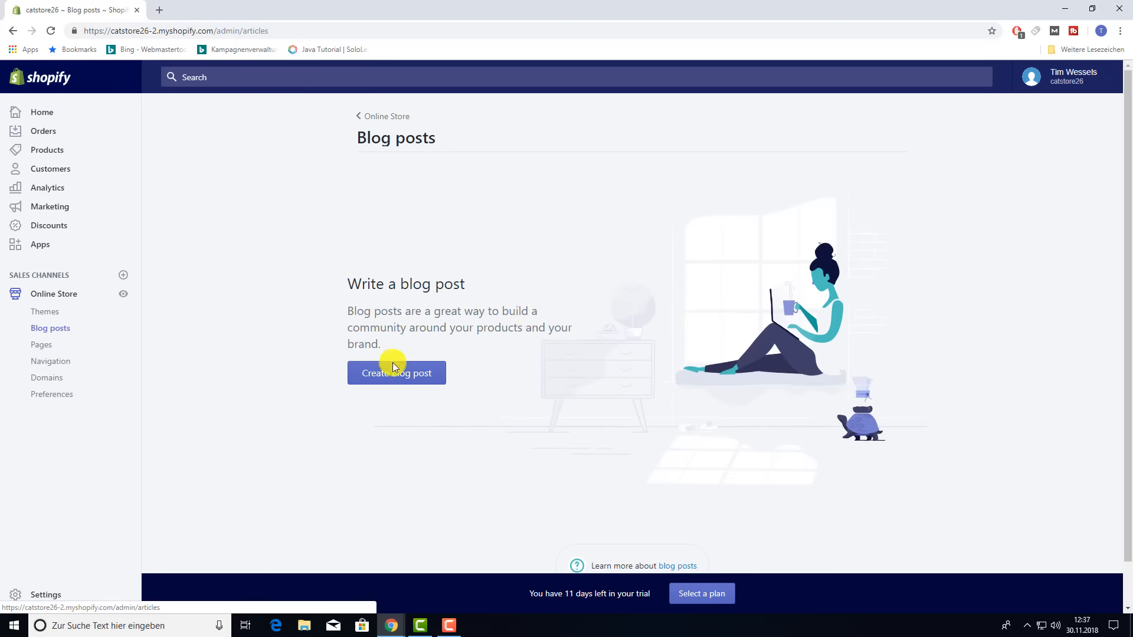
click(378, 391)
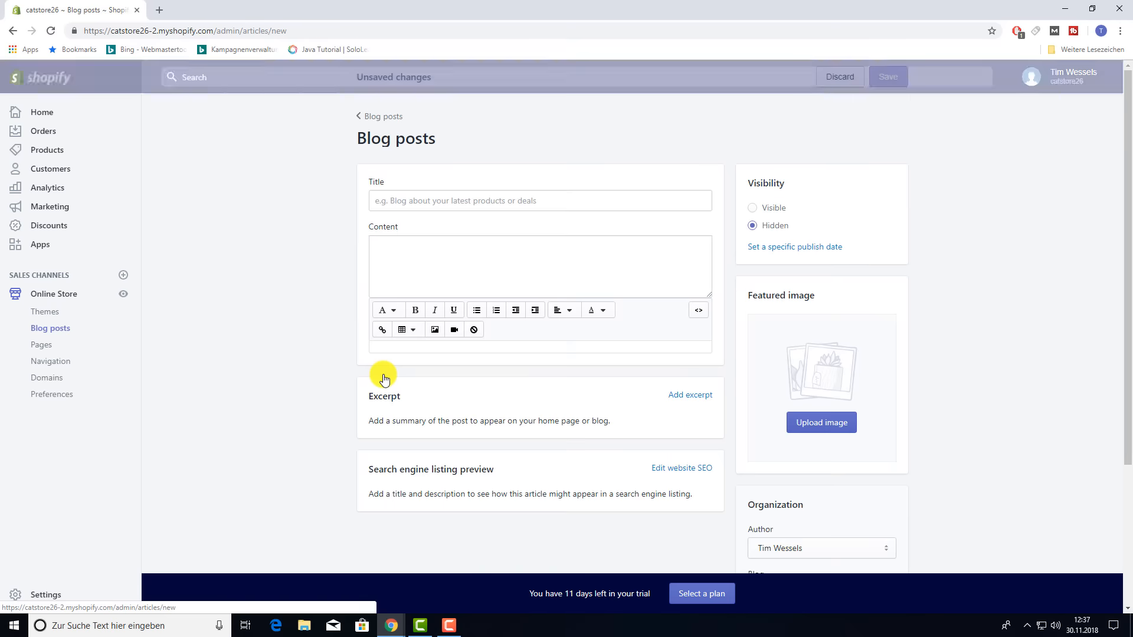
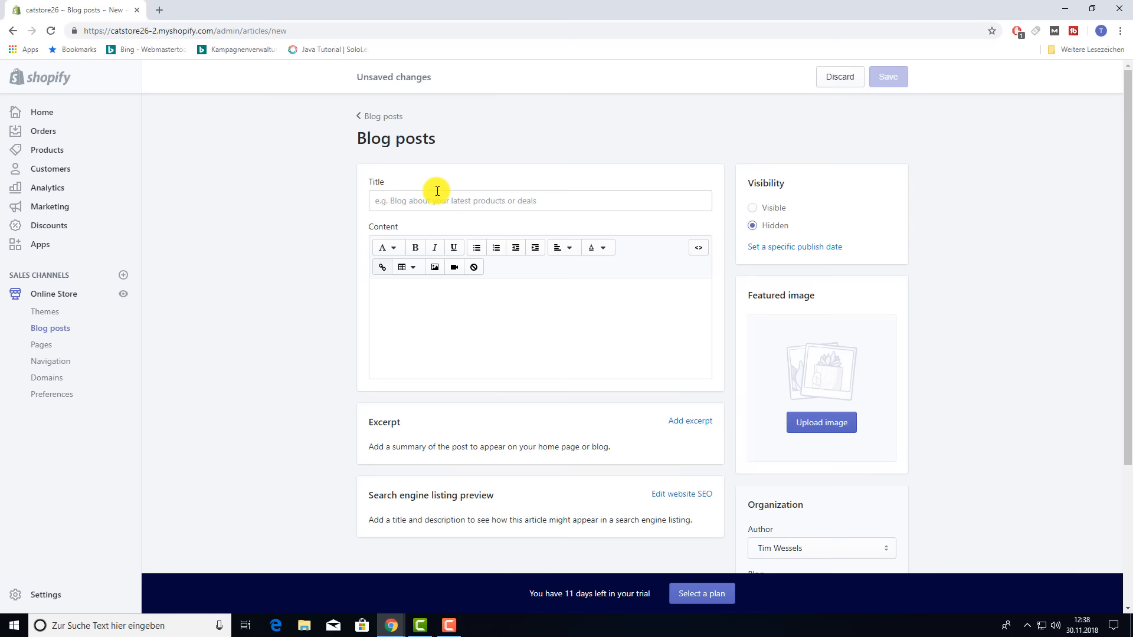
- Set the new blog post's visibility to Visible
click(426, 200)
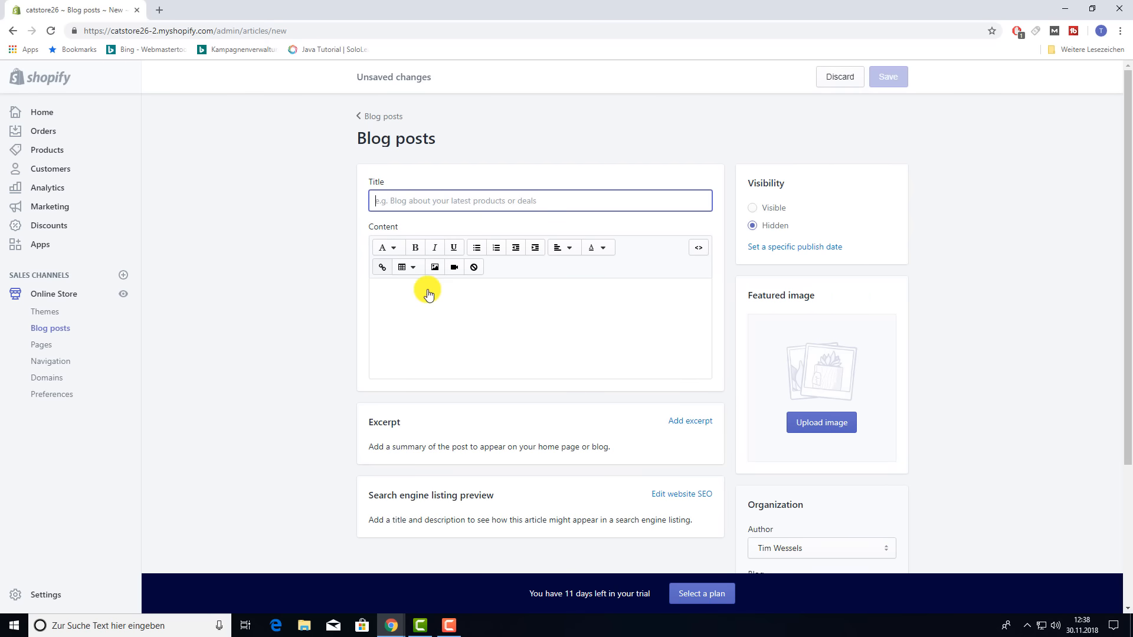
click(420, 314)
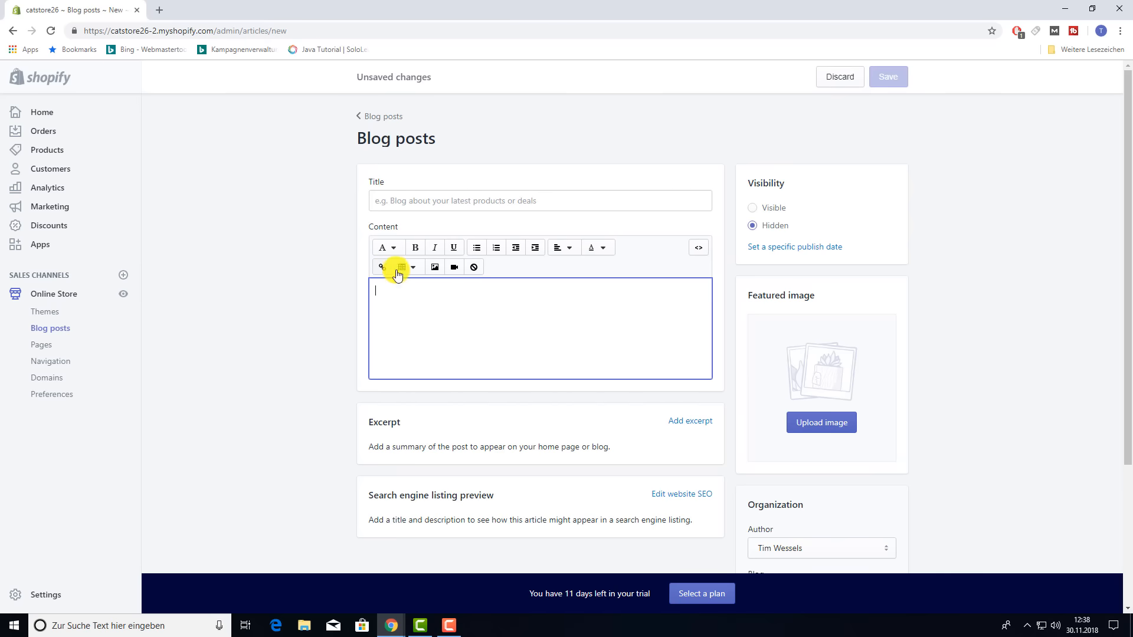
scroll(527, 312, down, 1)
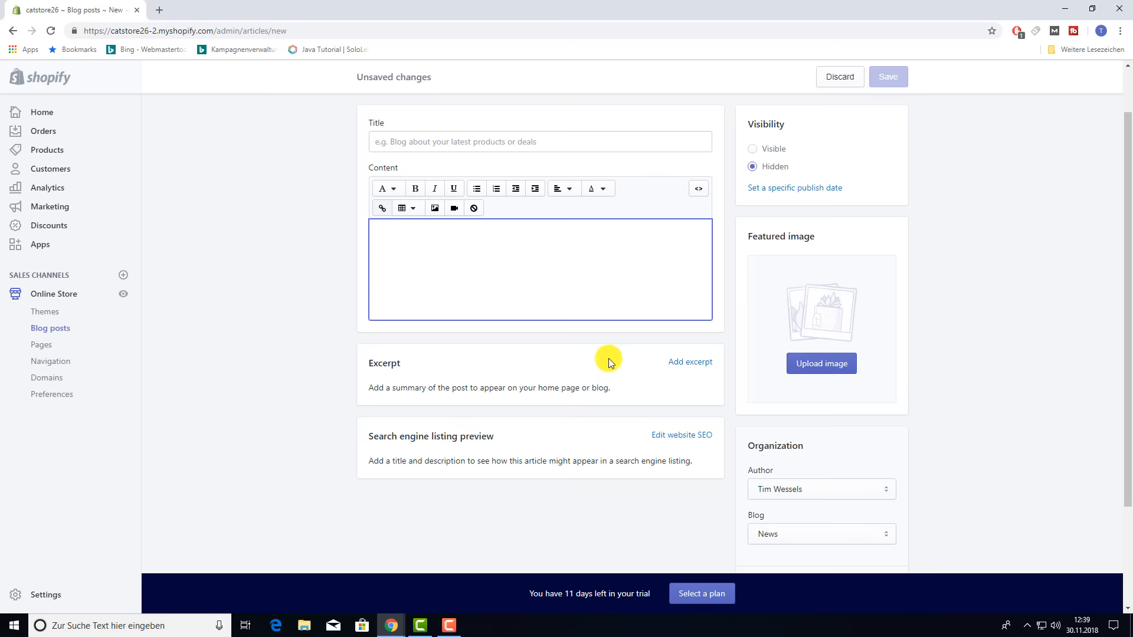
scroll(607, 358, up, 1)
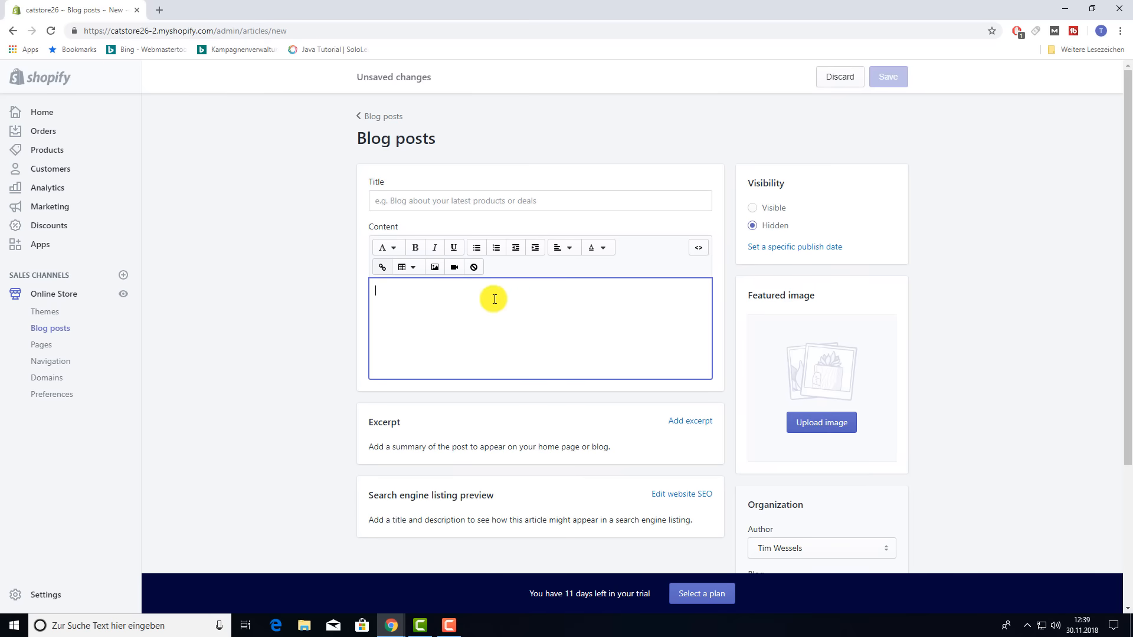
click(753, 209)
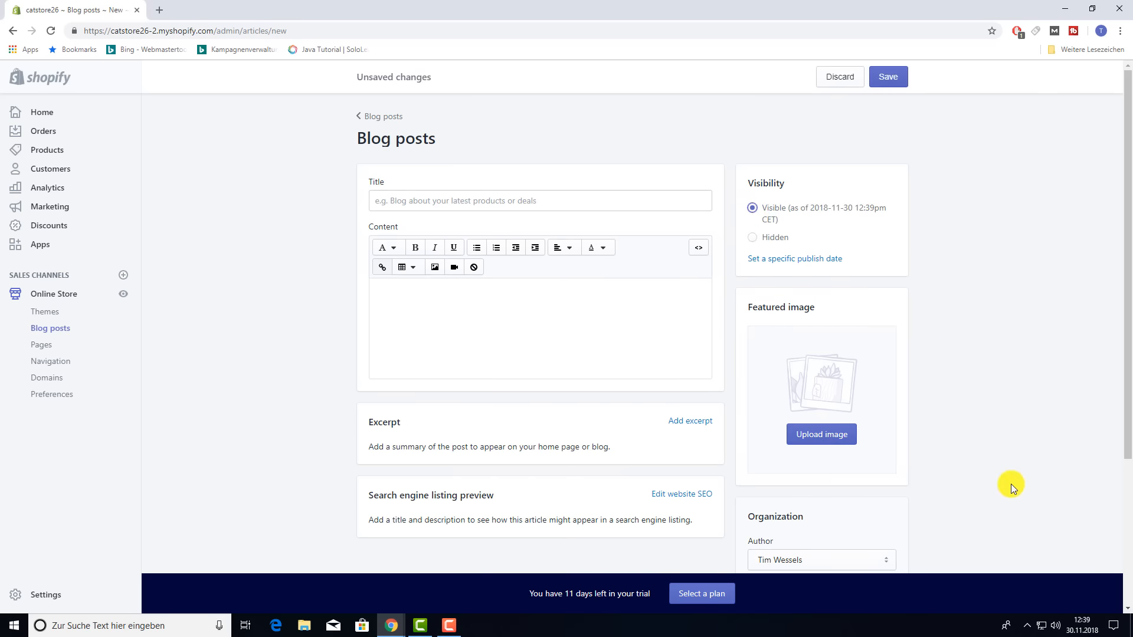
- Keep the post in the News blog and leave its tags empty
scroll(1010, 483, down, 3)
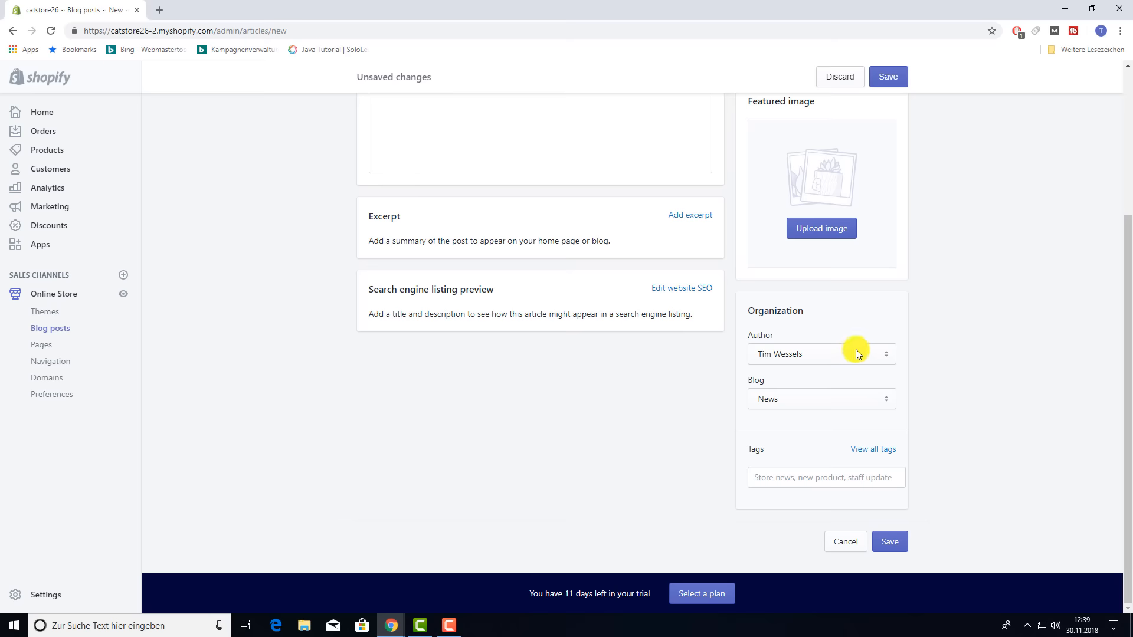
click(837, 401)
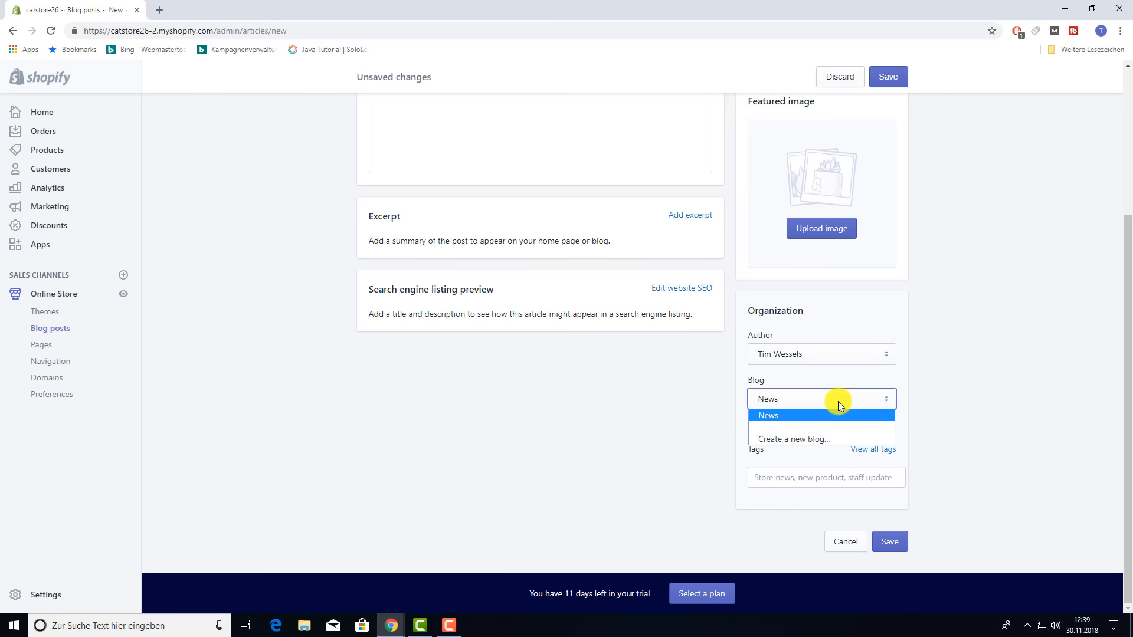
click(999, 392)
click(850, 398)
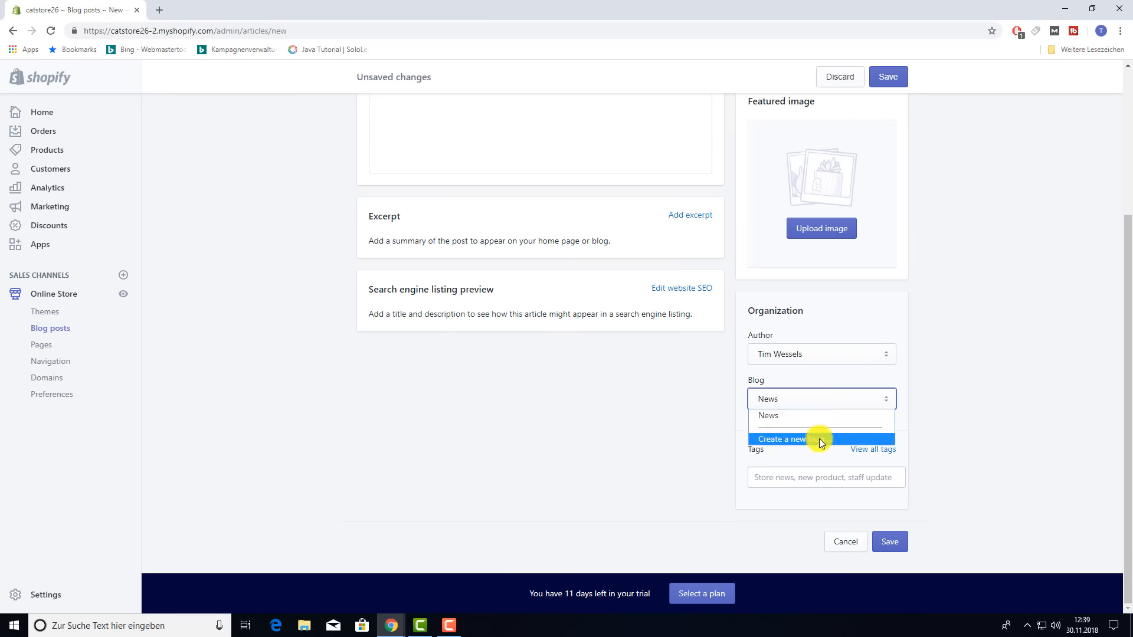
click(1039, 367)
click(850, 474)
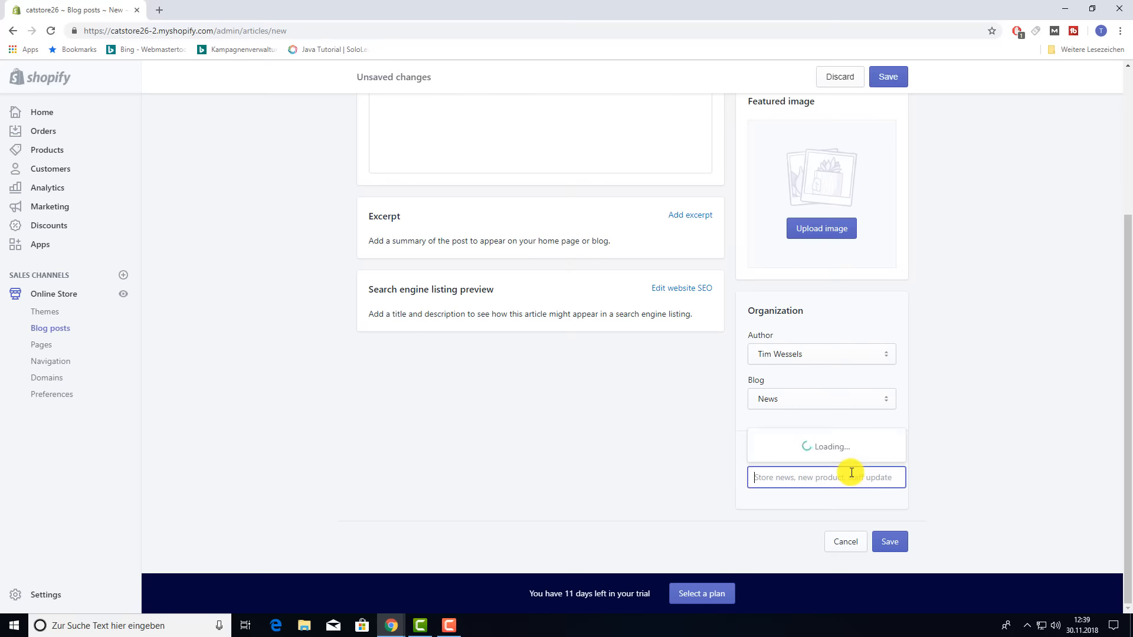
click(955, 401)
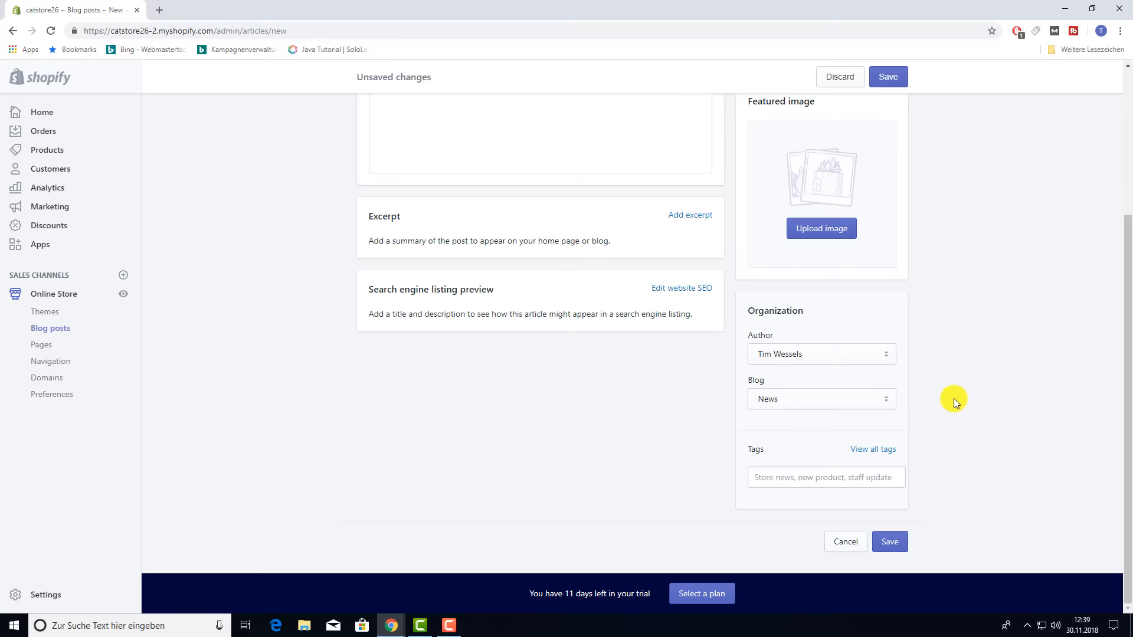
- Expand the search engine listing to show page title, meta description and URL handle fields
click(667, 292)
click(435, 367)
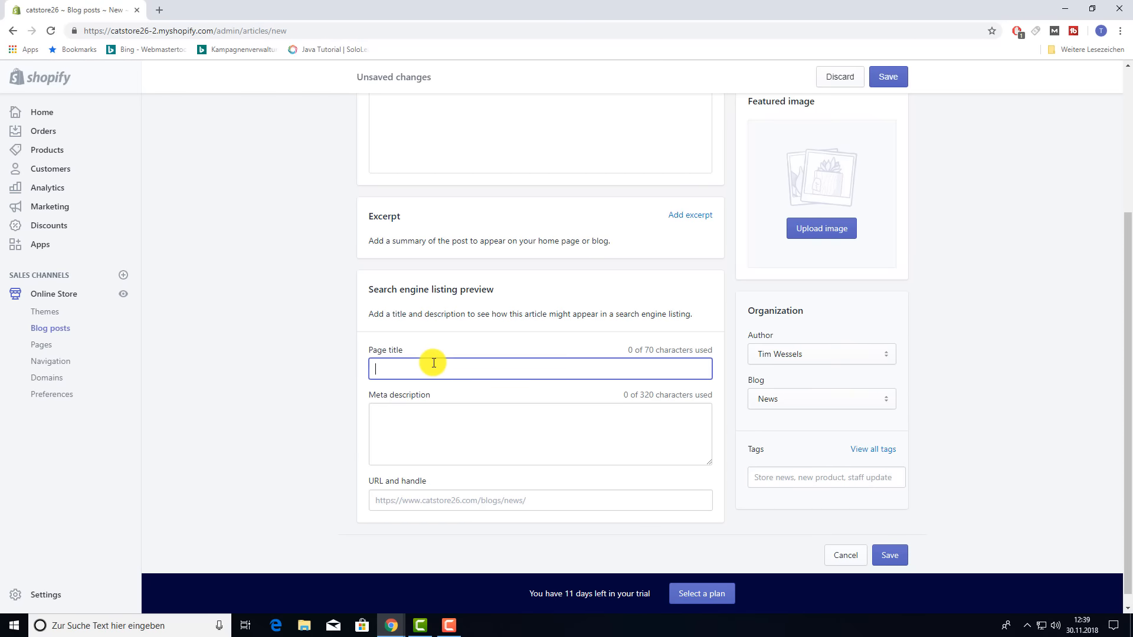
click(433, 419)
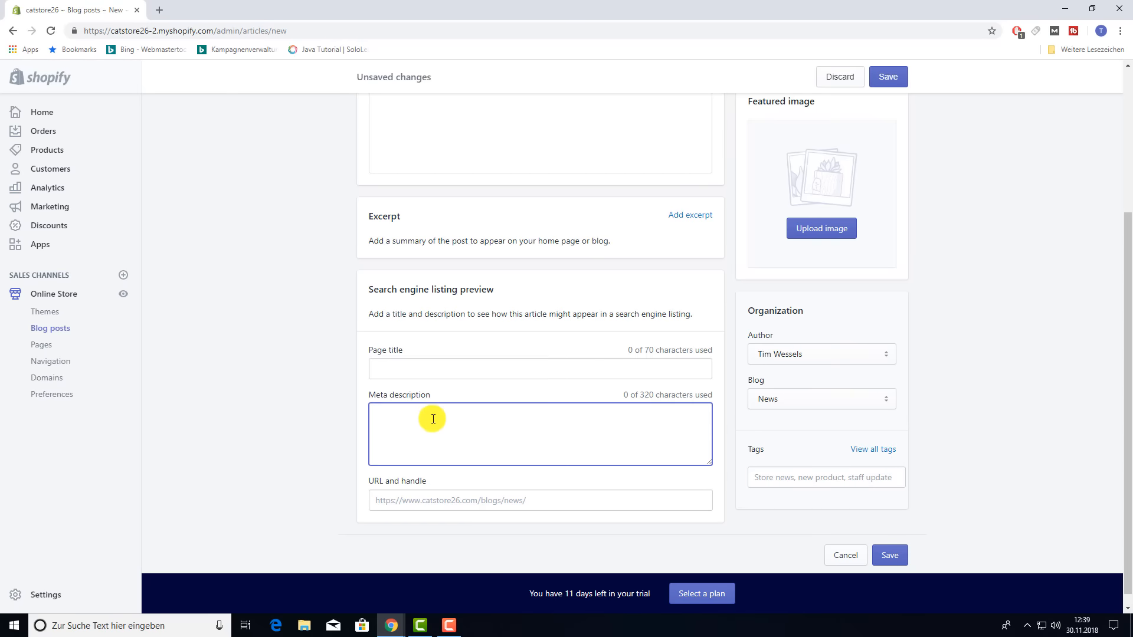
click(433, 502)
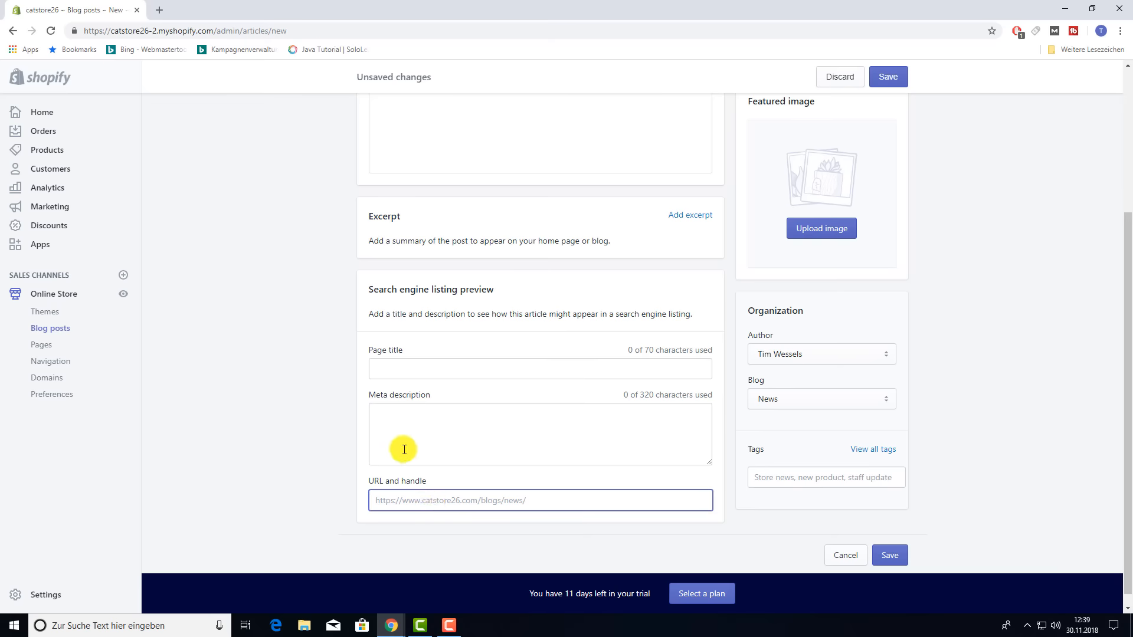
click(409, 366)
click(417, 415)
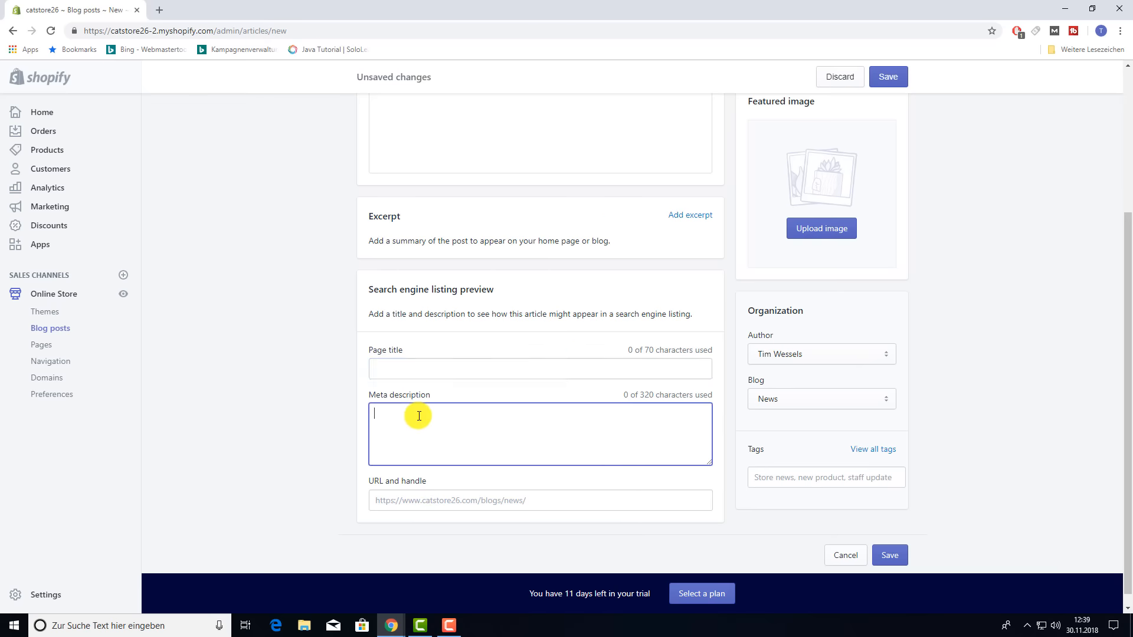
click(329, 408)
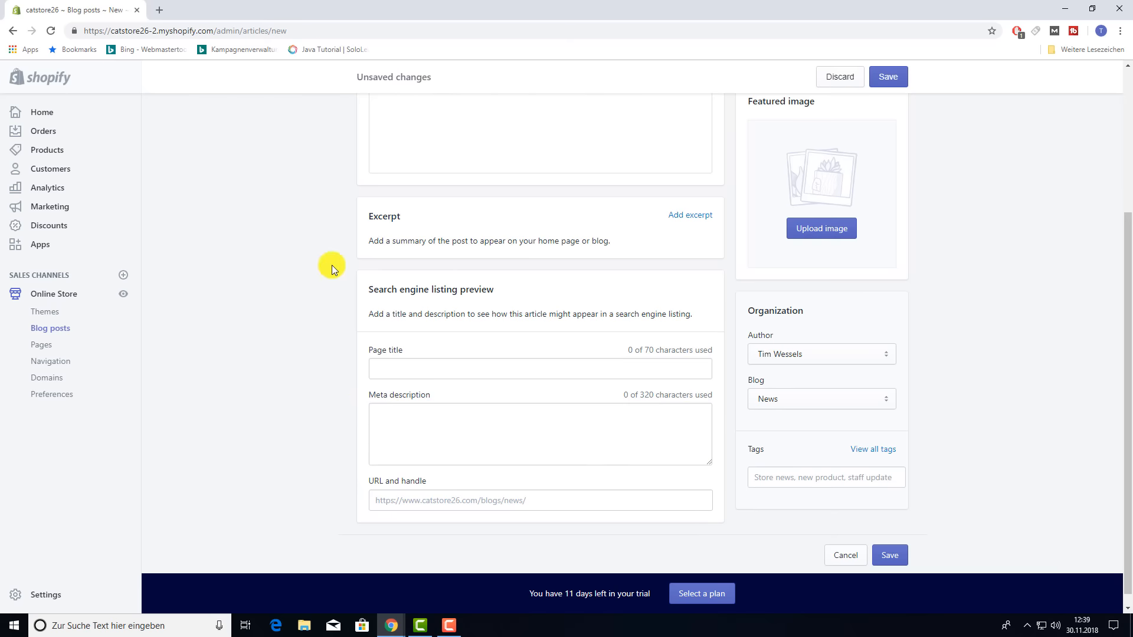
- Leave for the Pages section, triggering the unsaved-changes warning
scroll(331, 265, up, 4)
scroll(561, 431, down, 4)
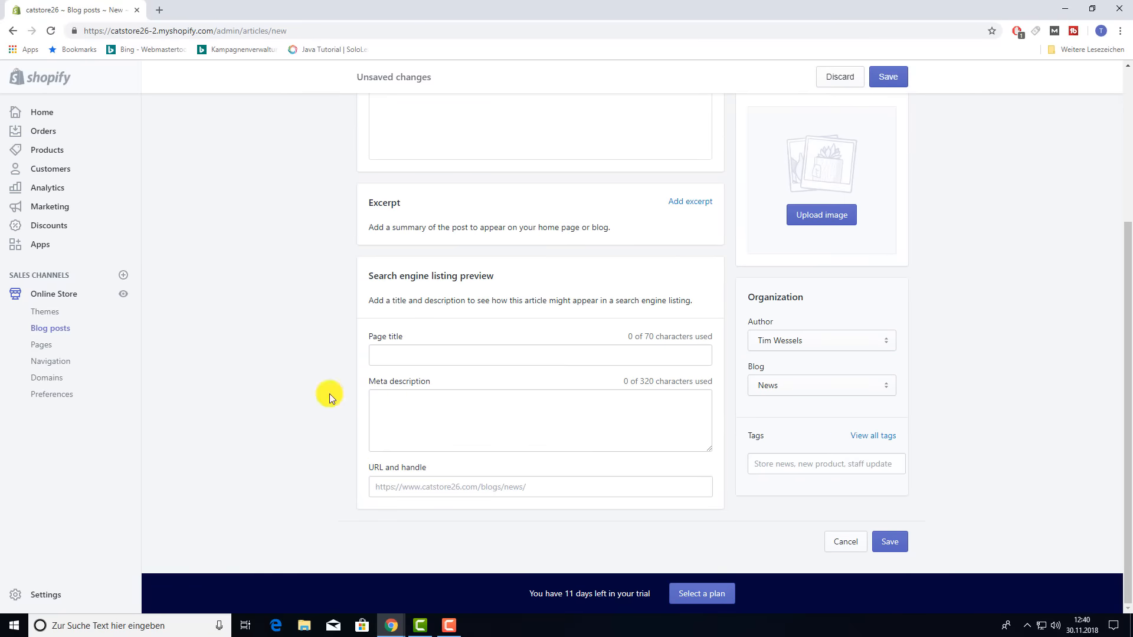
click(42, 346)
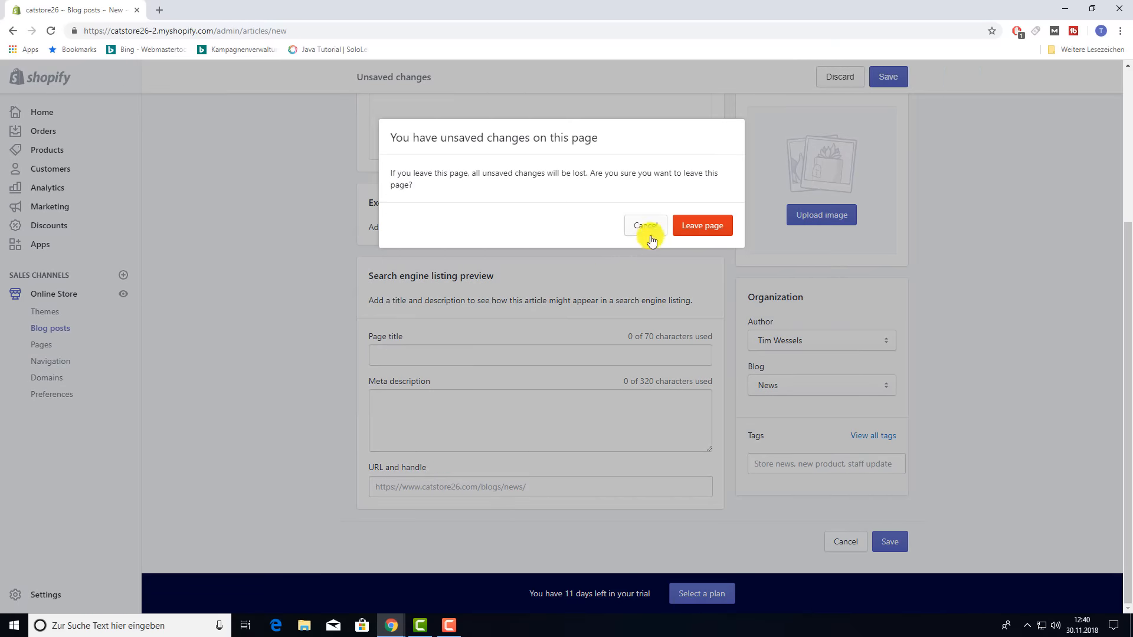
- Discard the unsaved blog post and start a new page with the default template
click(704, 226)
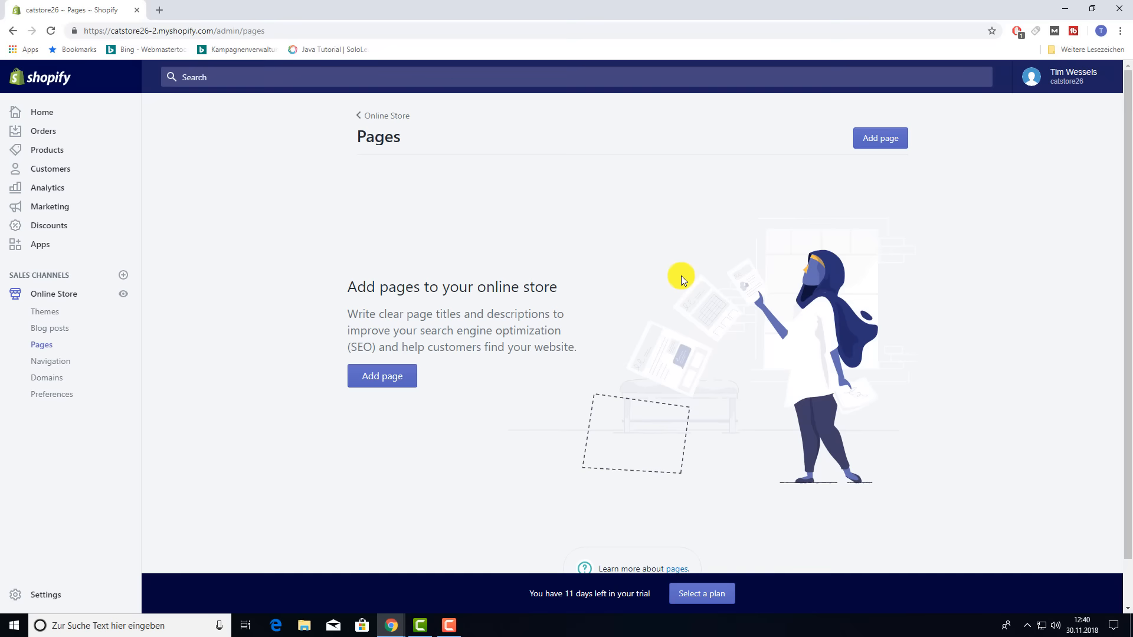
click(397, 377)
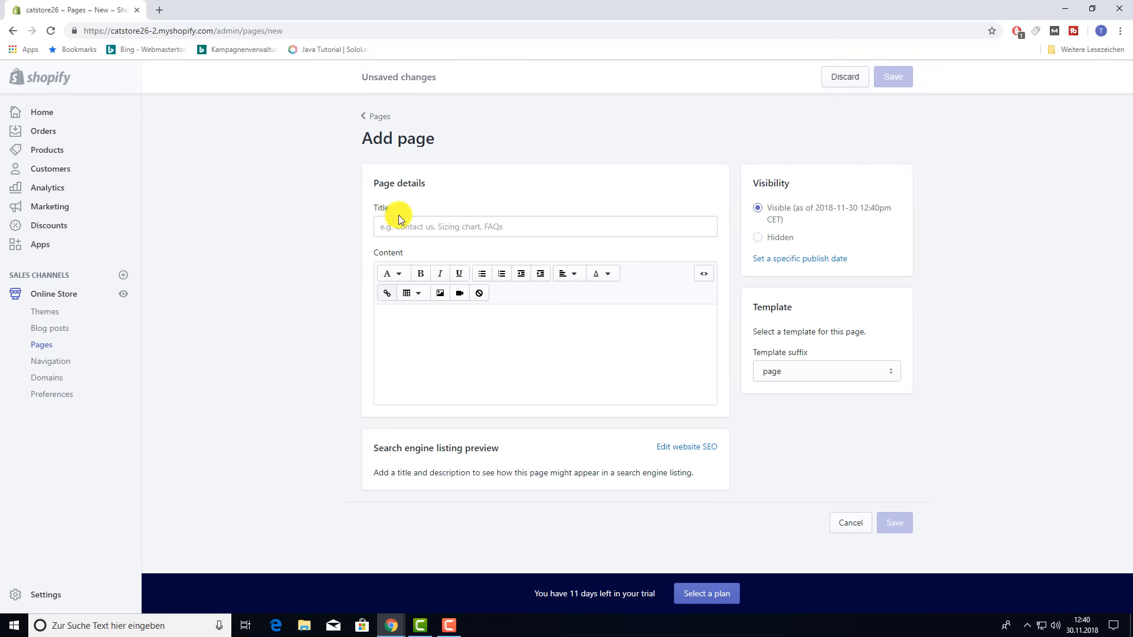
click(432, 345)
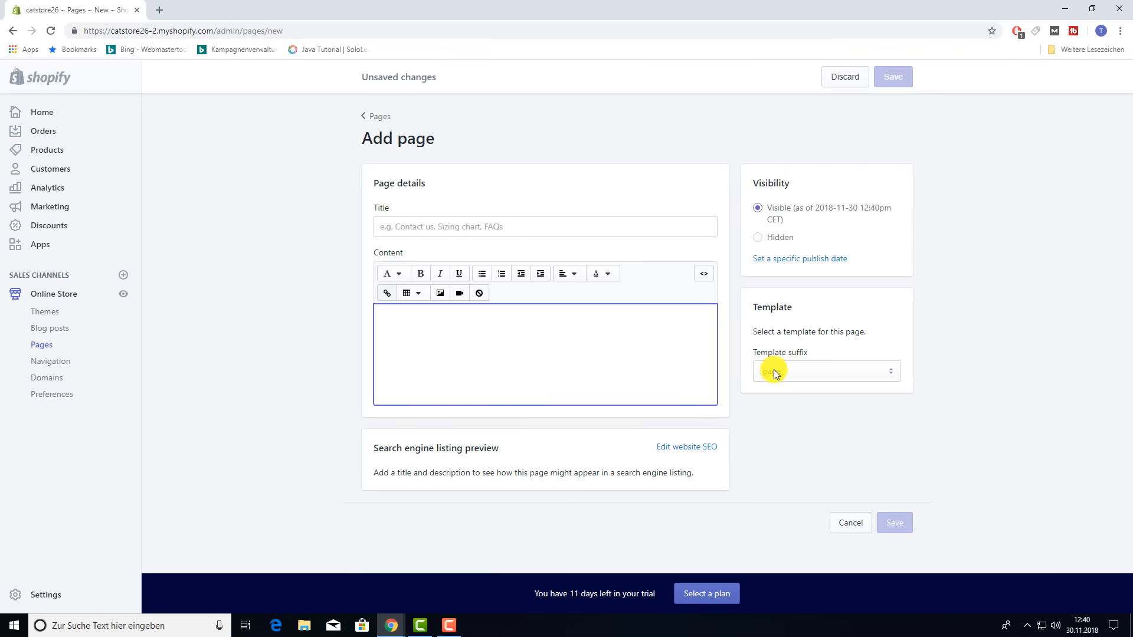
click(833, 373)
click(802, 388)
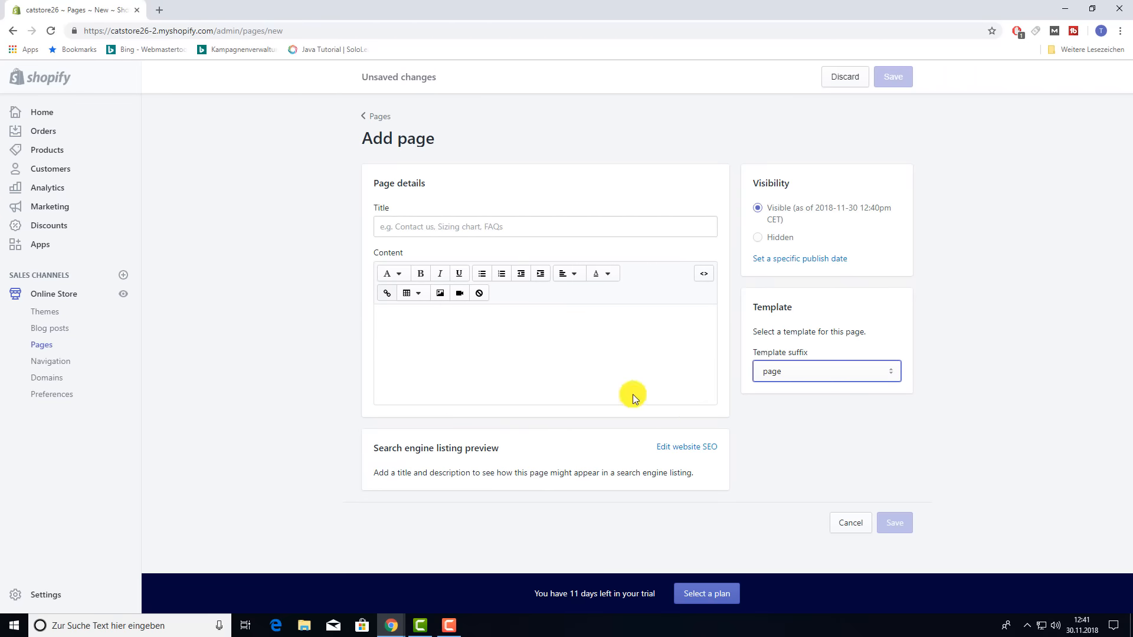
- Title the page 'About Us', add placeholder body text, and save it
click(438, 234)
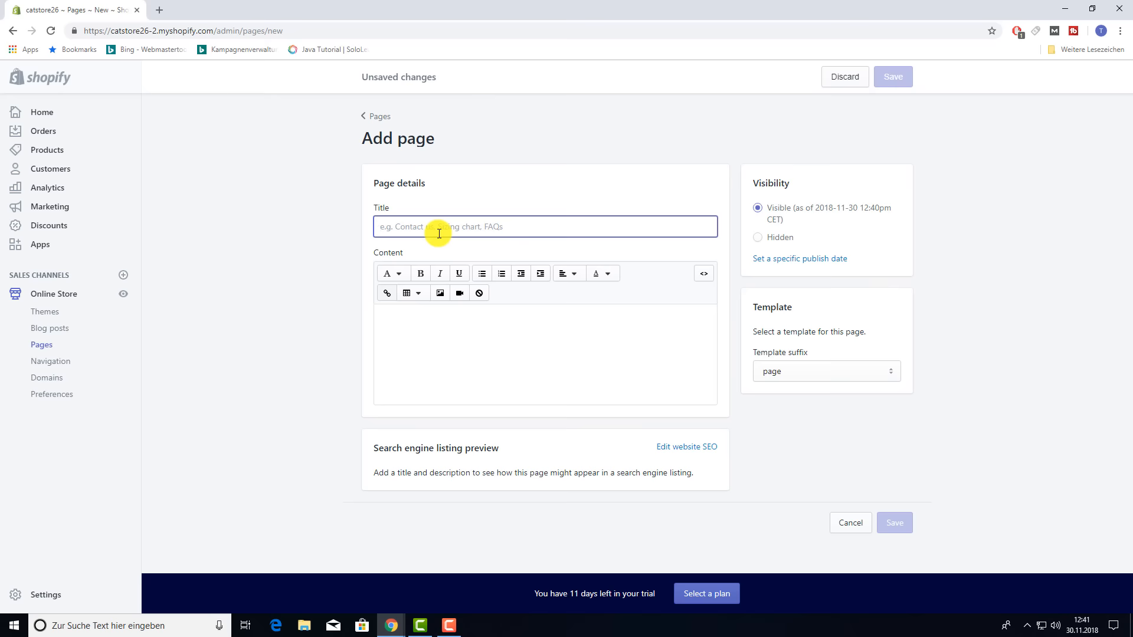
text(About Us)
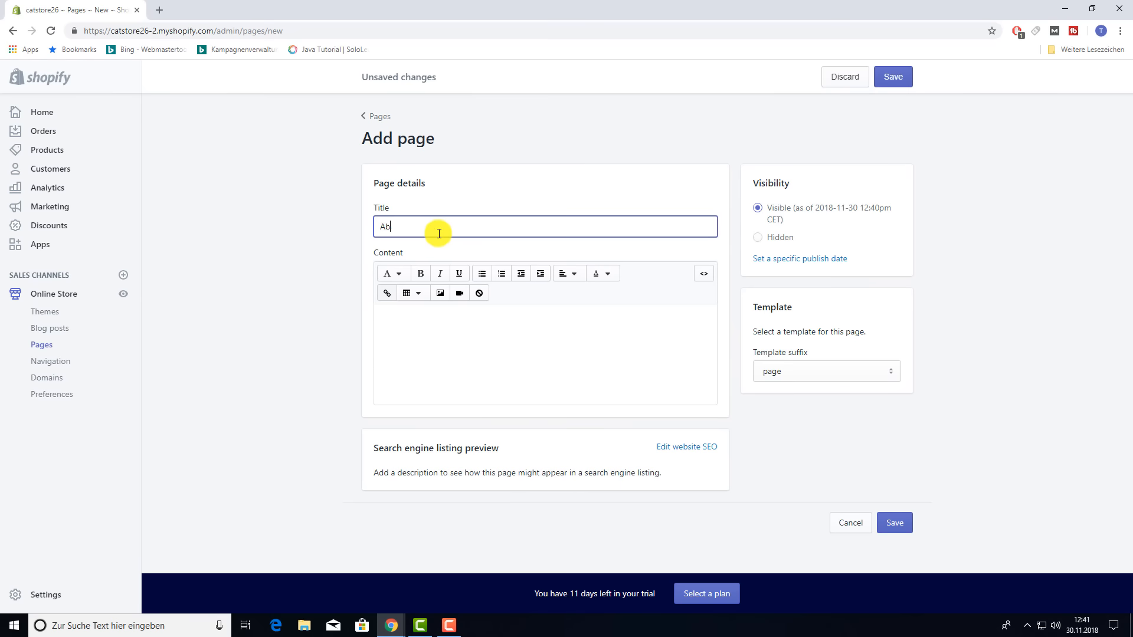
click(457, 354)
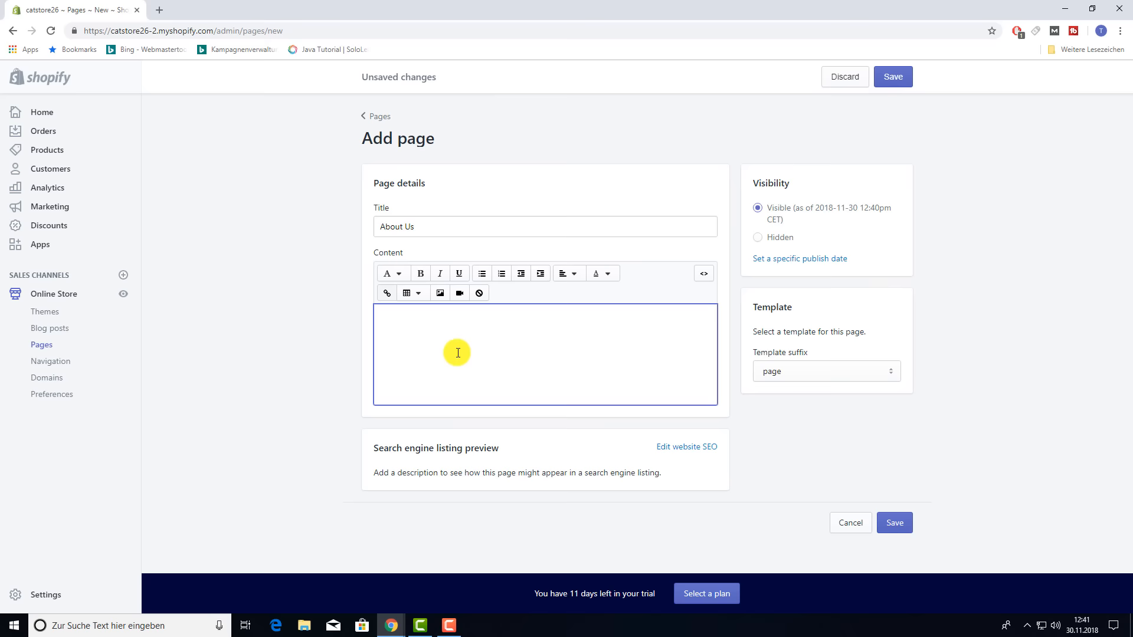
text(asdfghjklödfghjkl)
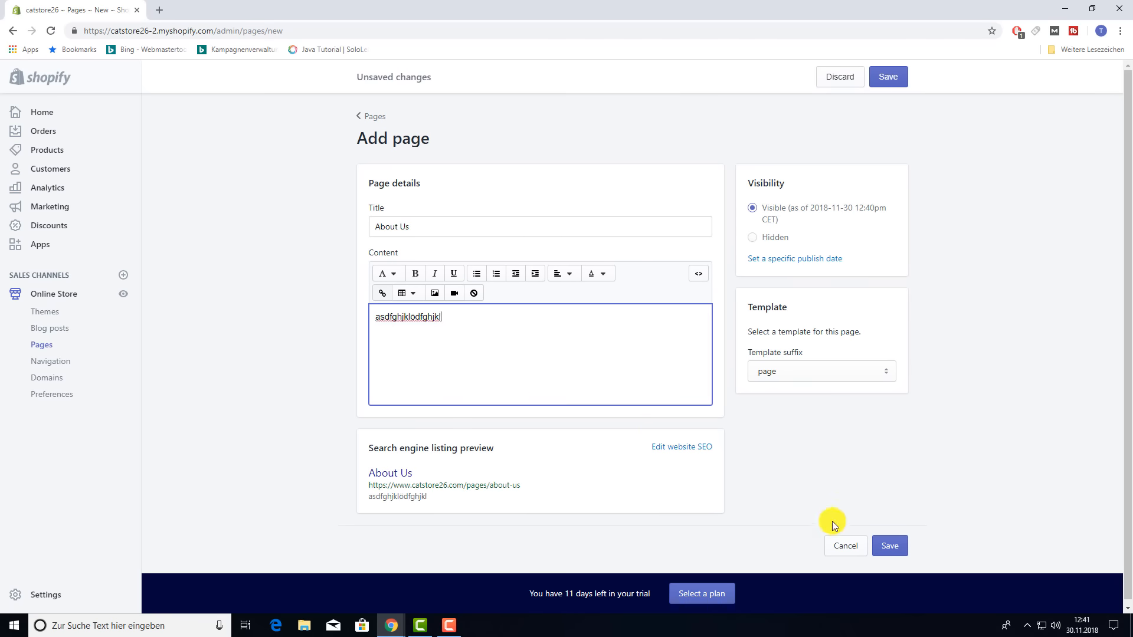
click(890, 545)
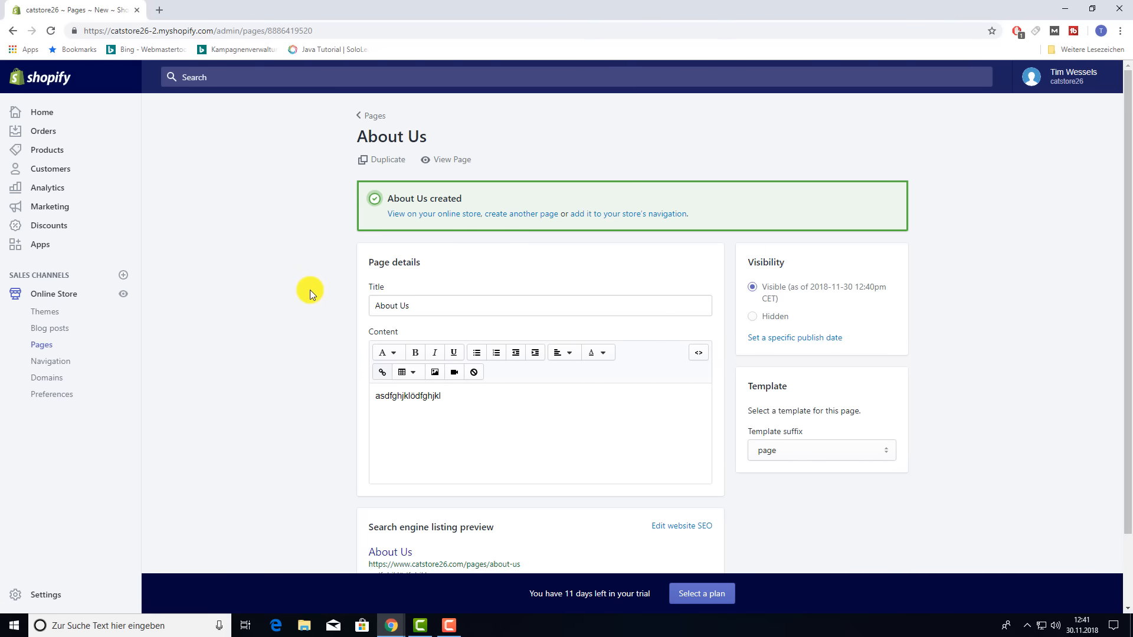
- Create and save a 'Privacy Policy' page with placeholder body text
click(40, 344)
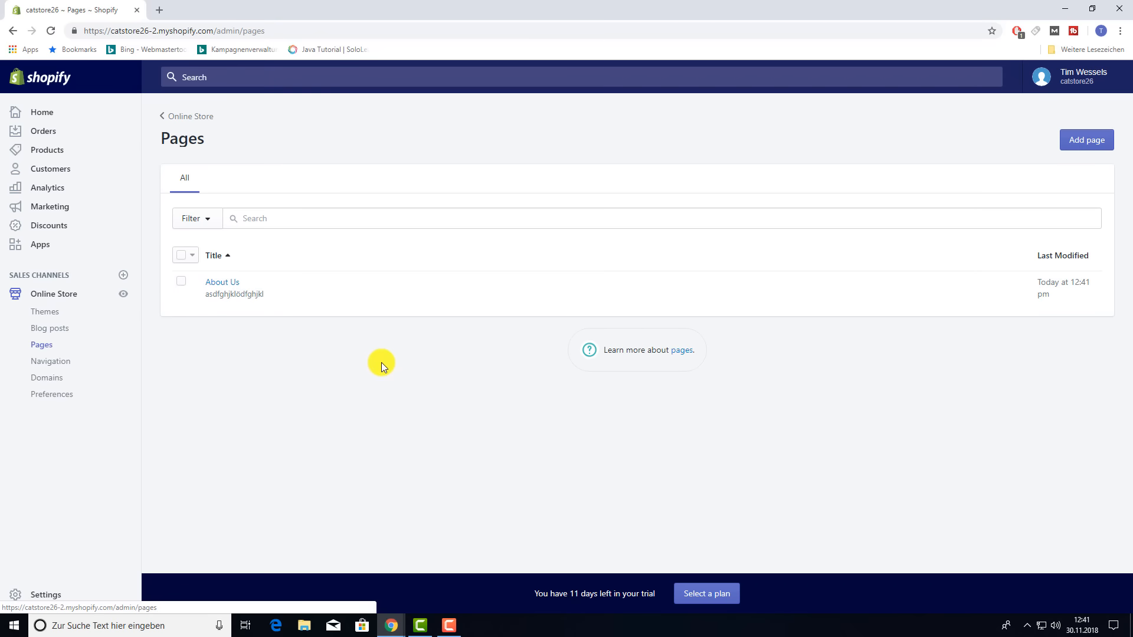
click(1088, 140)
click(413, 227)
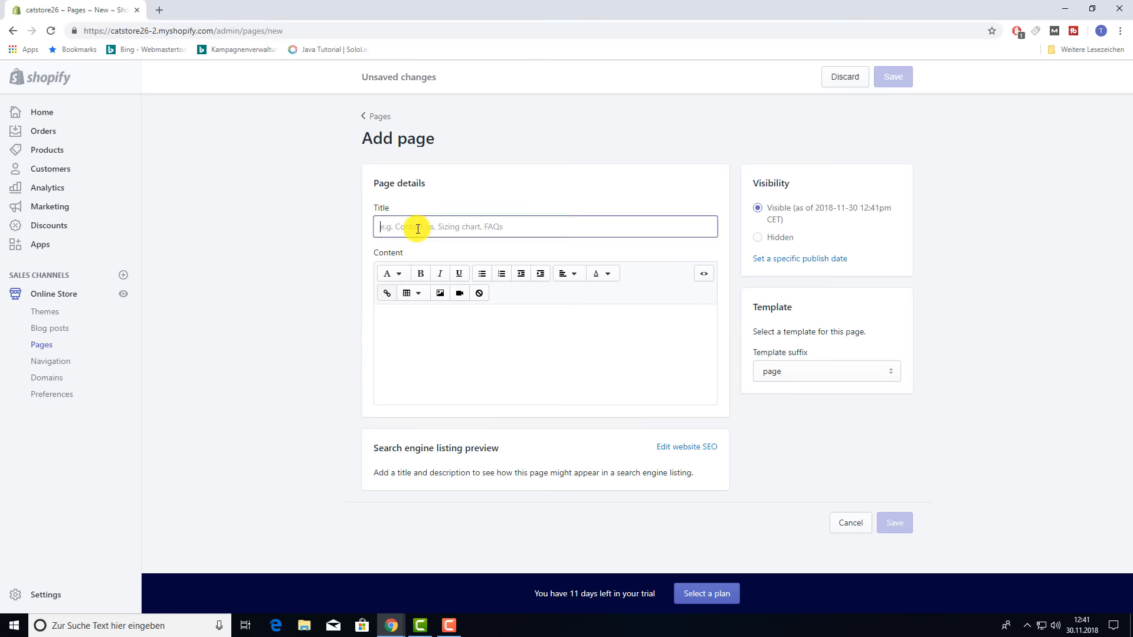
text(Privacy P)
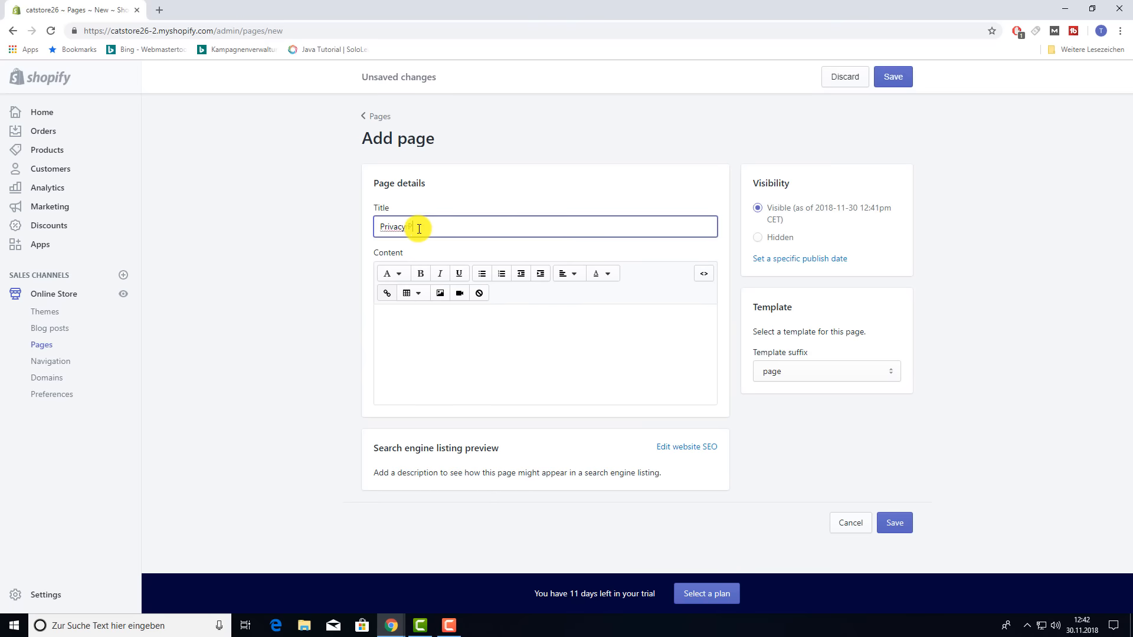
text(olicy)
click(523, 378)
text(w)
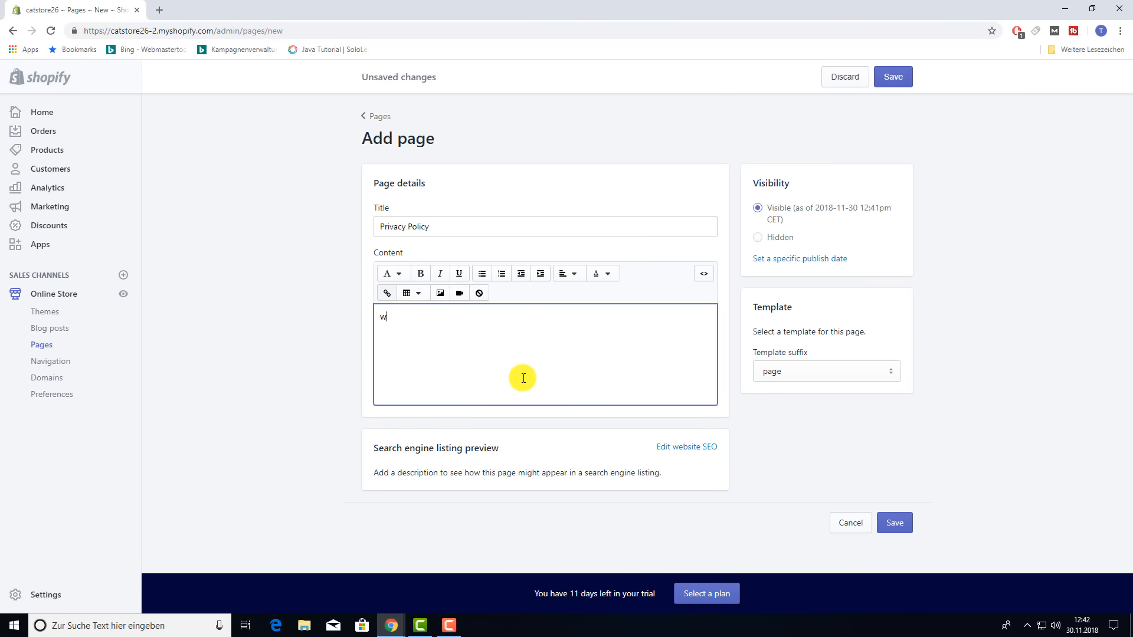
text(ertzuiow23ertzuiwertzui)
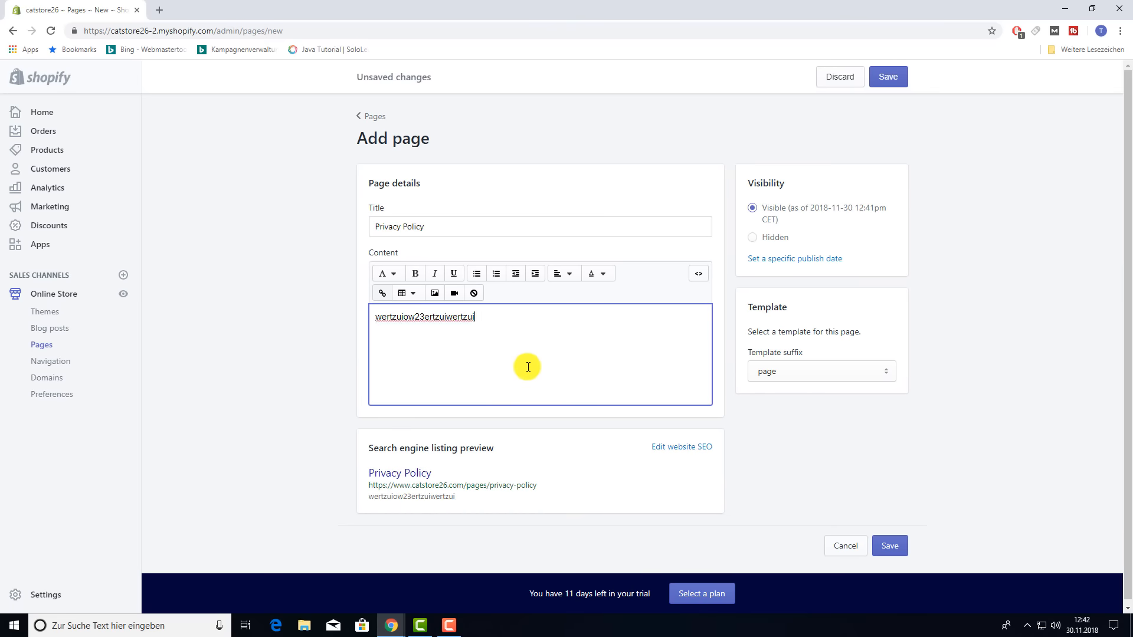
click(889, 546)
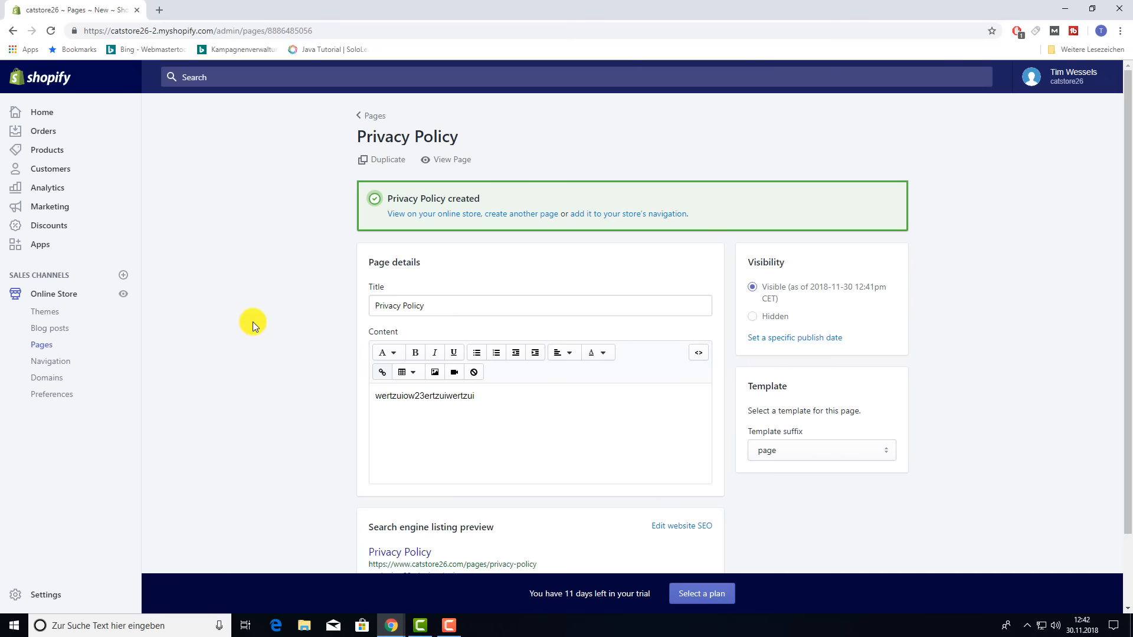
- Go to the Navigation menus and preview the live storefront in a new tab
click(51, 361)
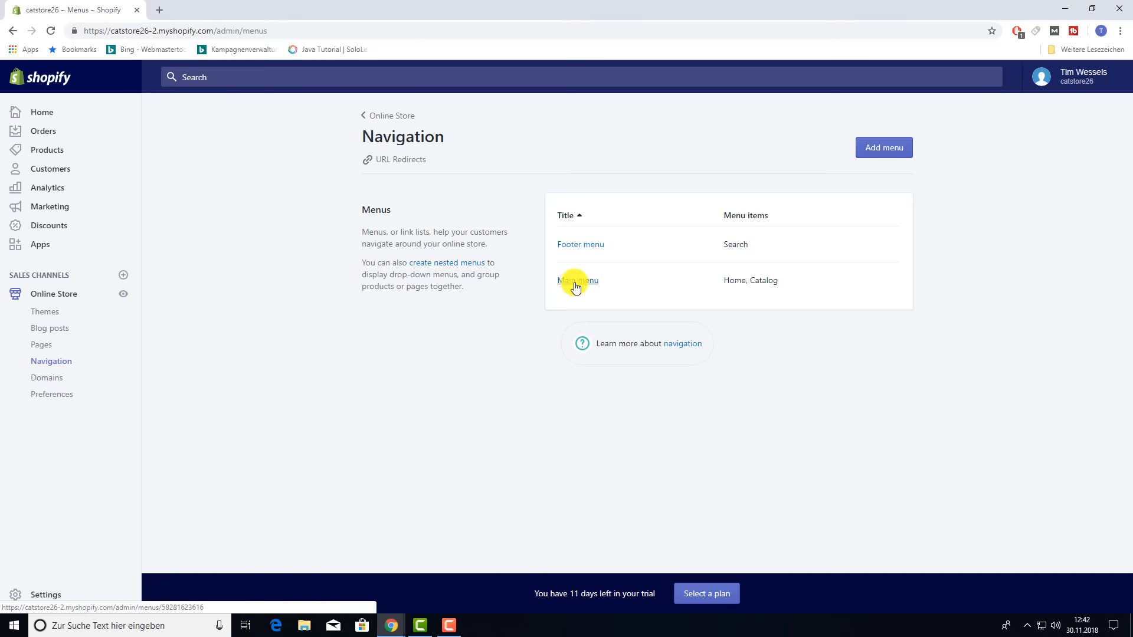
right_click(127, 298)
click(177, 302)
click(239, 10)
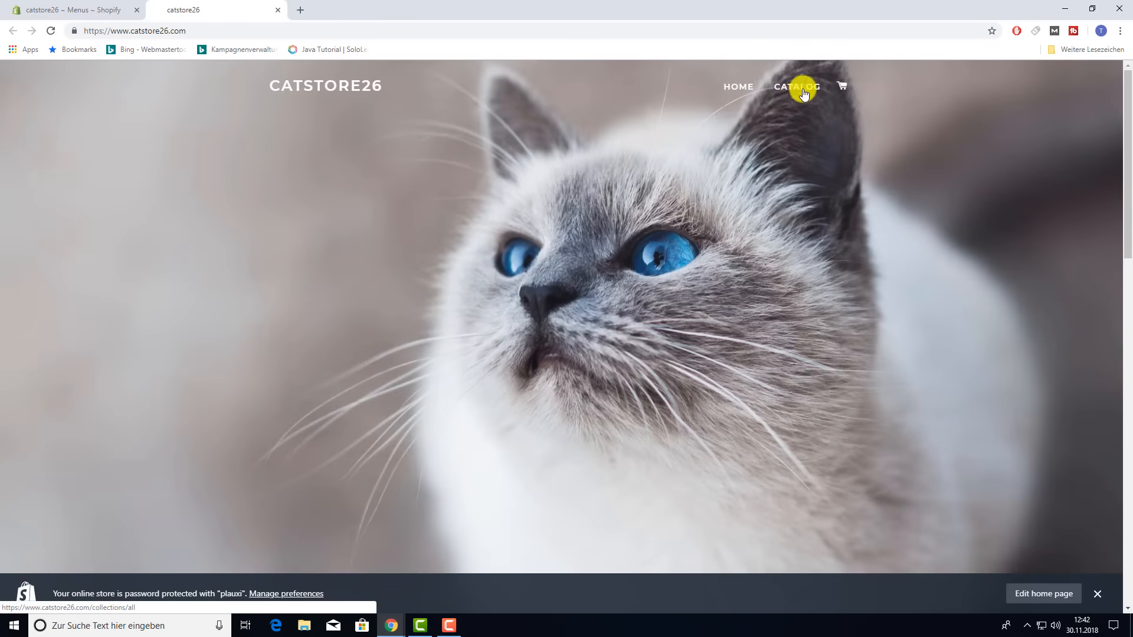
scroll(621, 357, down, 15)
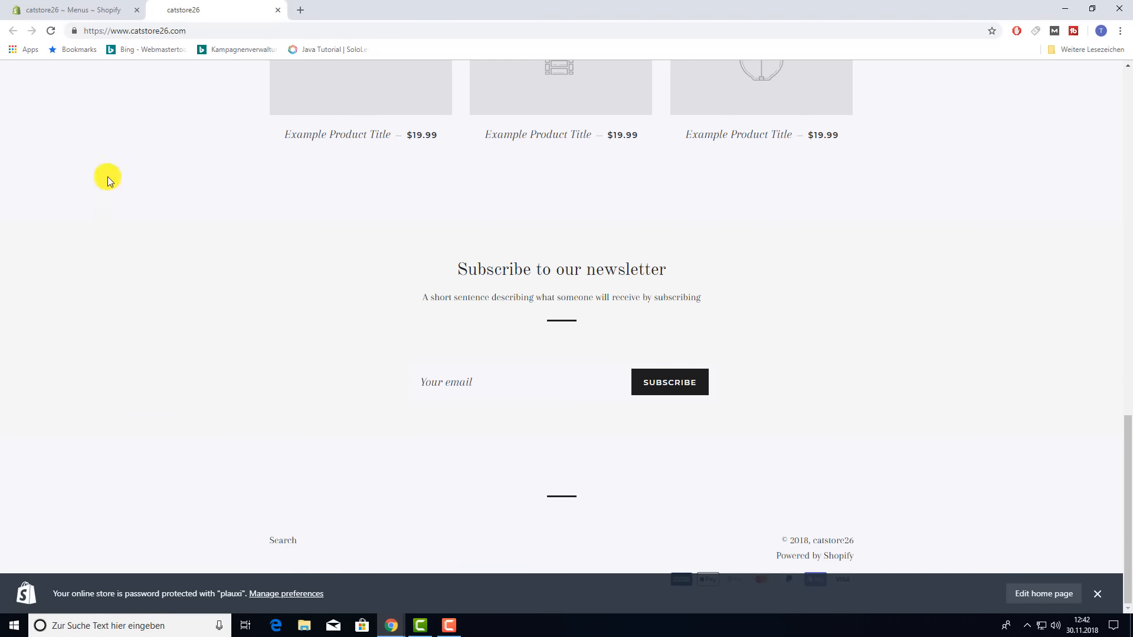
click(69, 10)
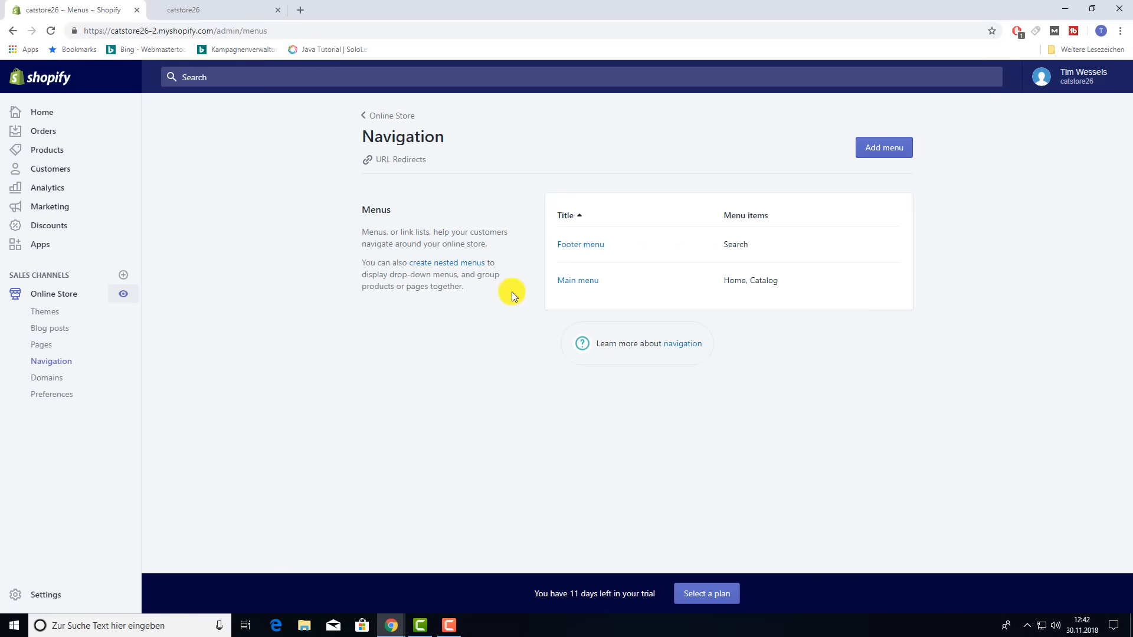
- Rename the Main menu's Catalog item to 'Our Products'
click(581, 282)
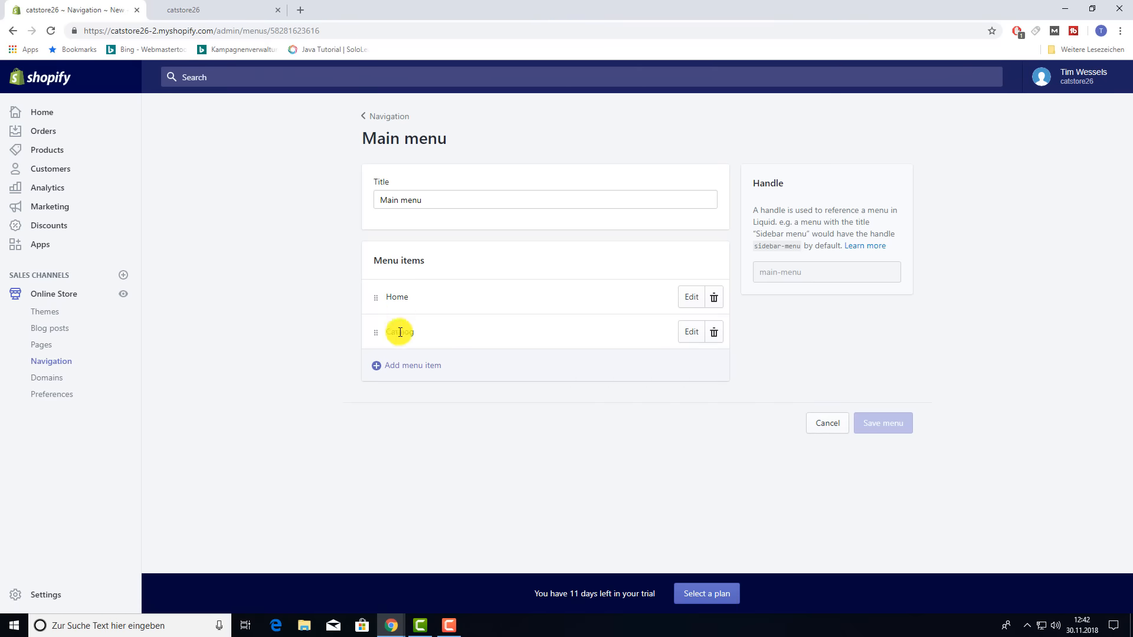
click(203, 10)
scroll(604, 260, up, 15)
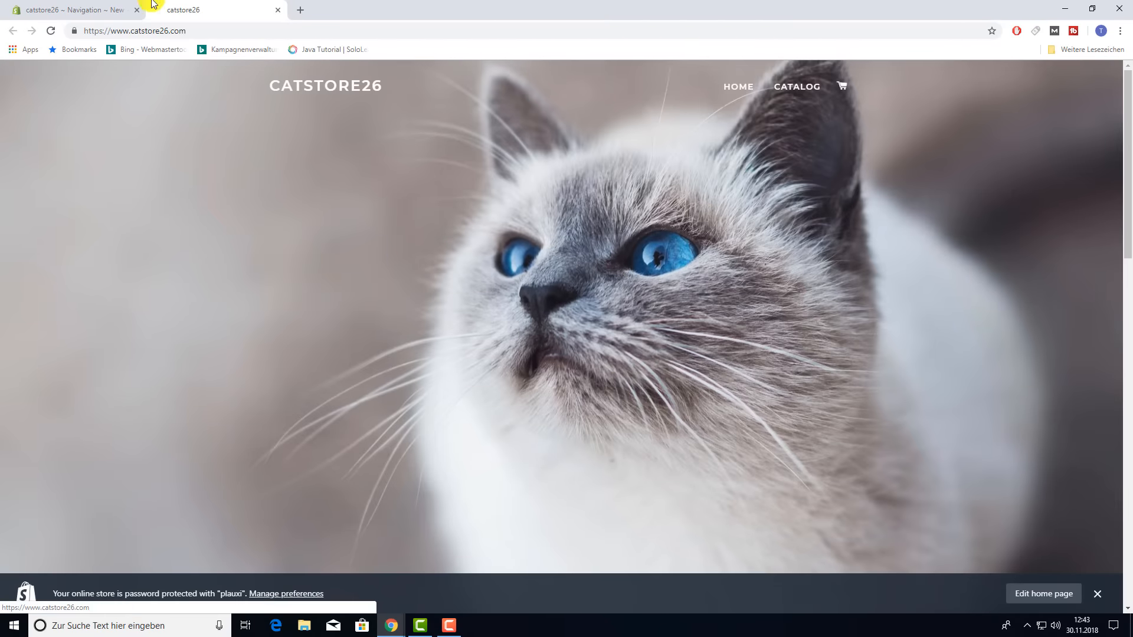
click(126, 10)
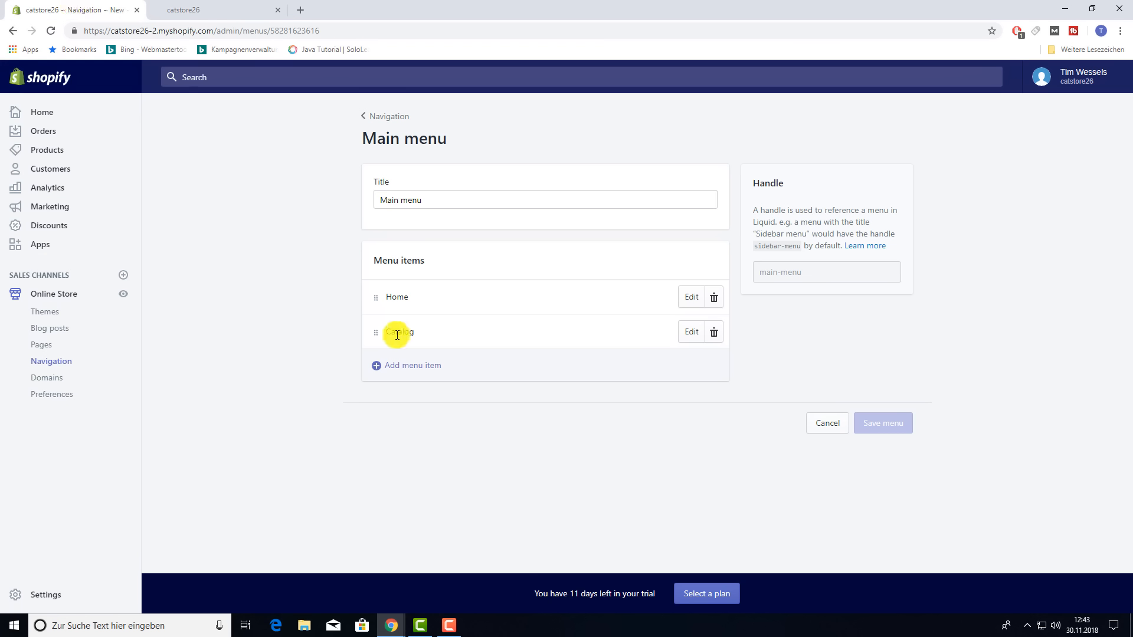
click(686, 335)
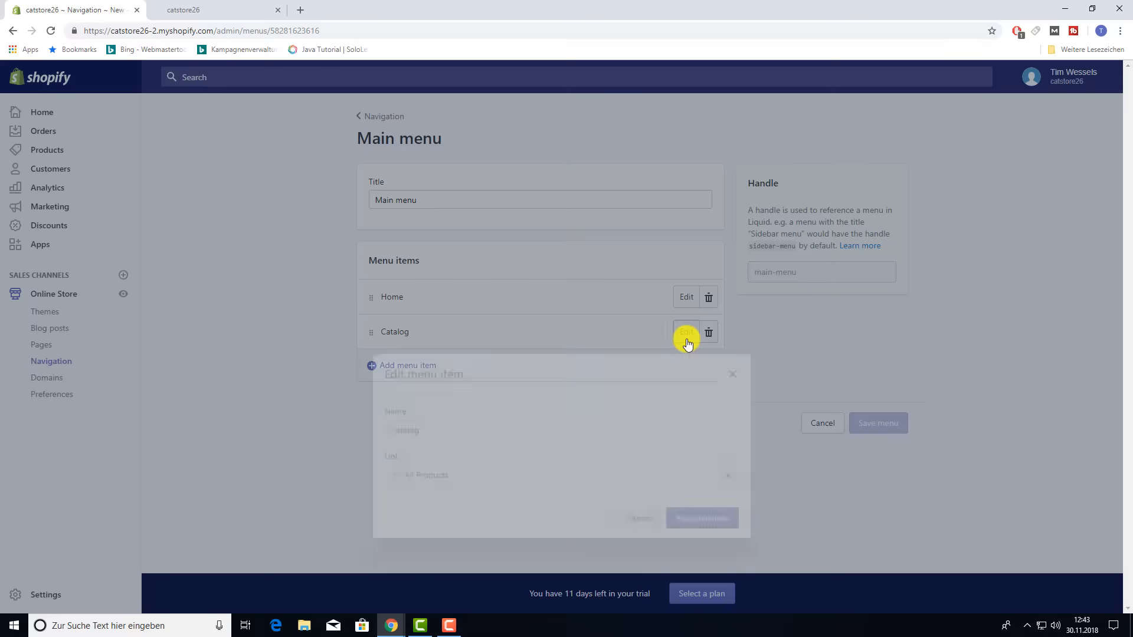
text(Our Products)
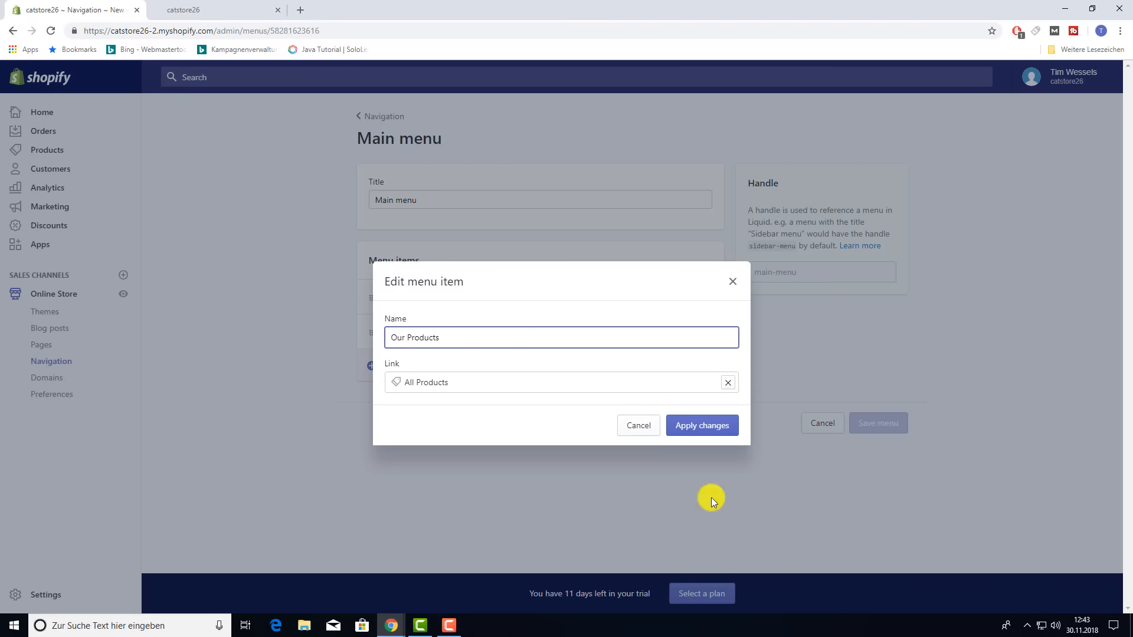
click(711, 426)
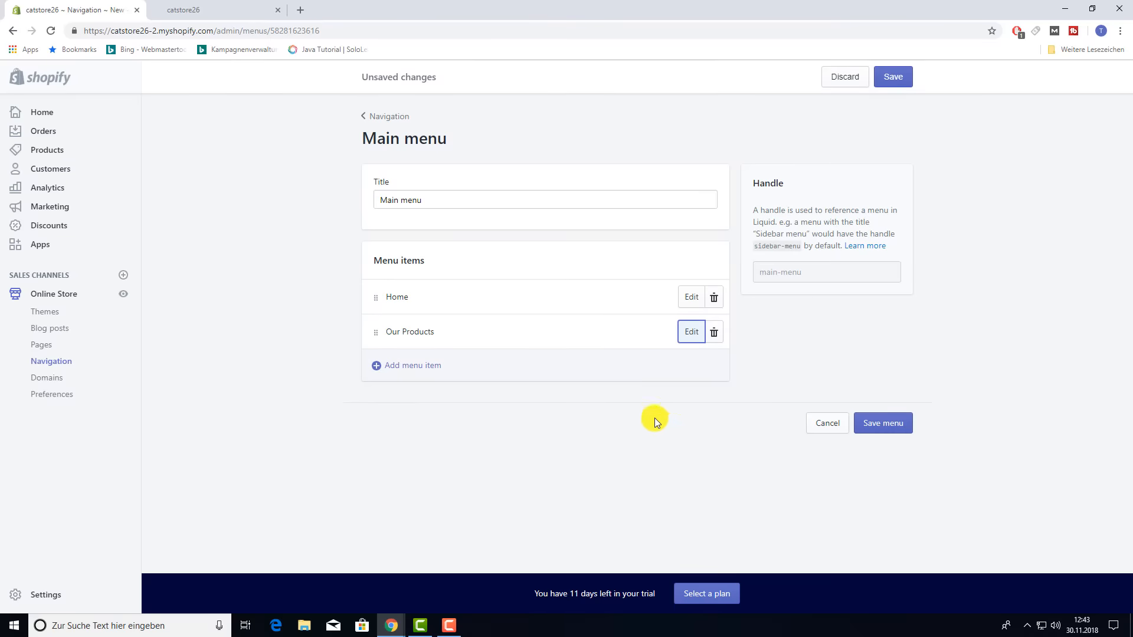
- Add an 'About us' Main menu item linked to the About Us page
click(397, 367)
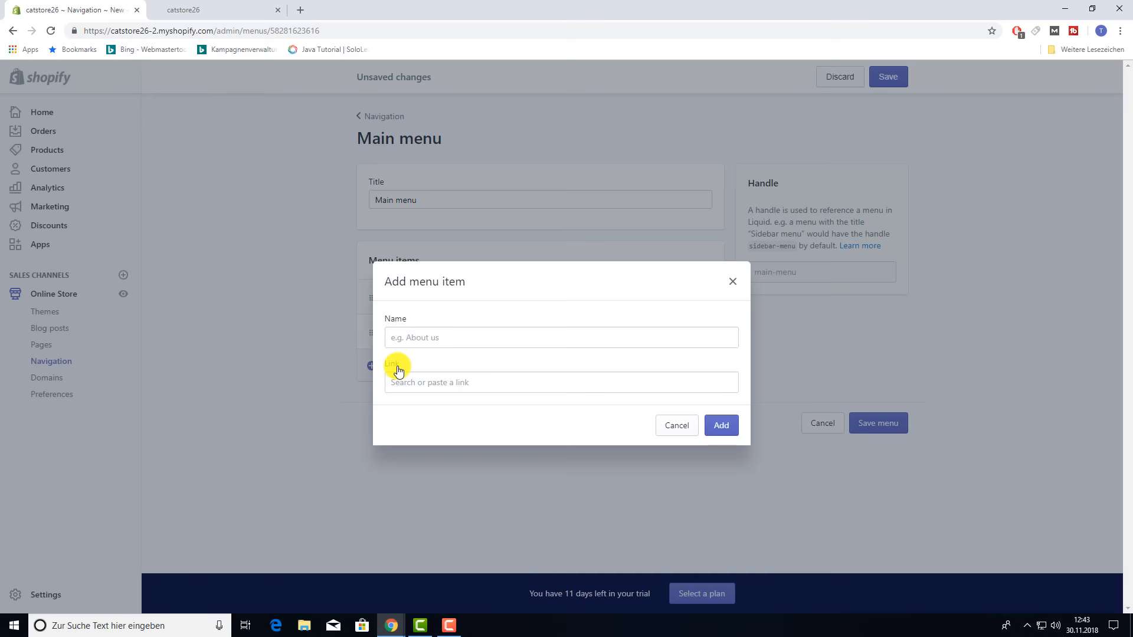
click(420, 334)
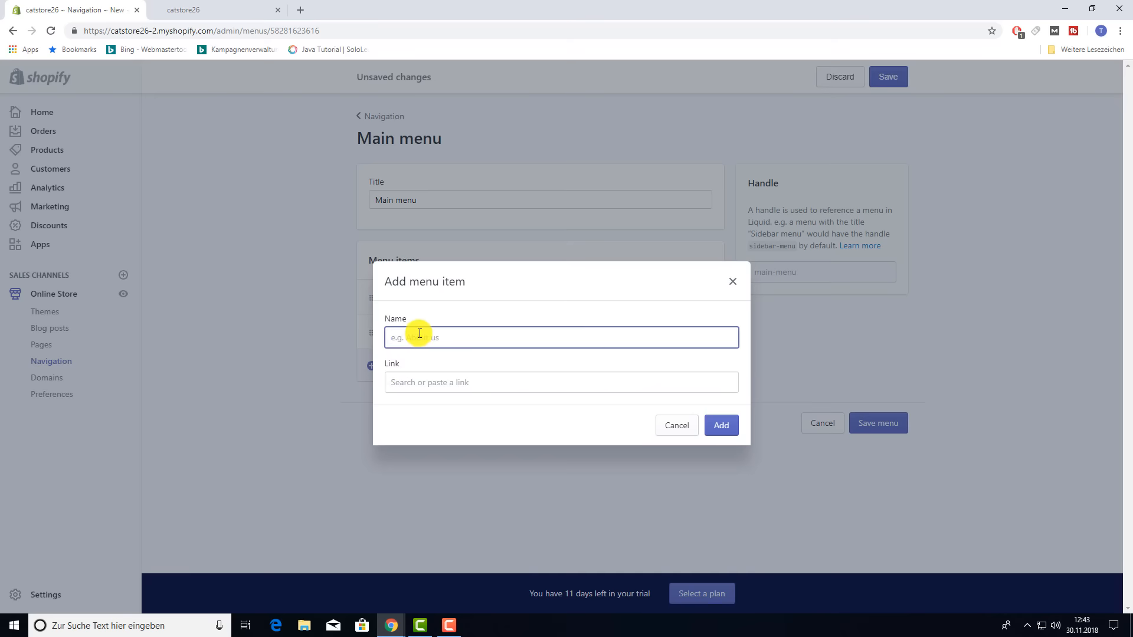
text(About us)
click(460, 380)
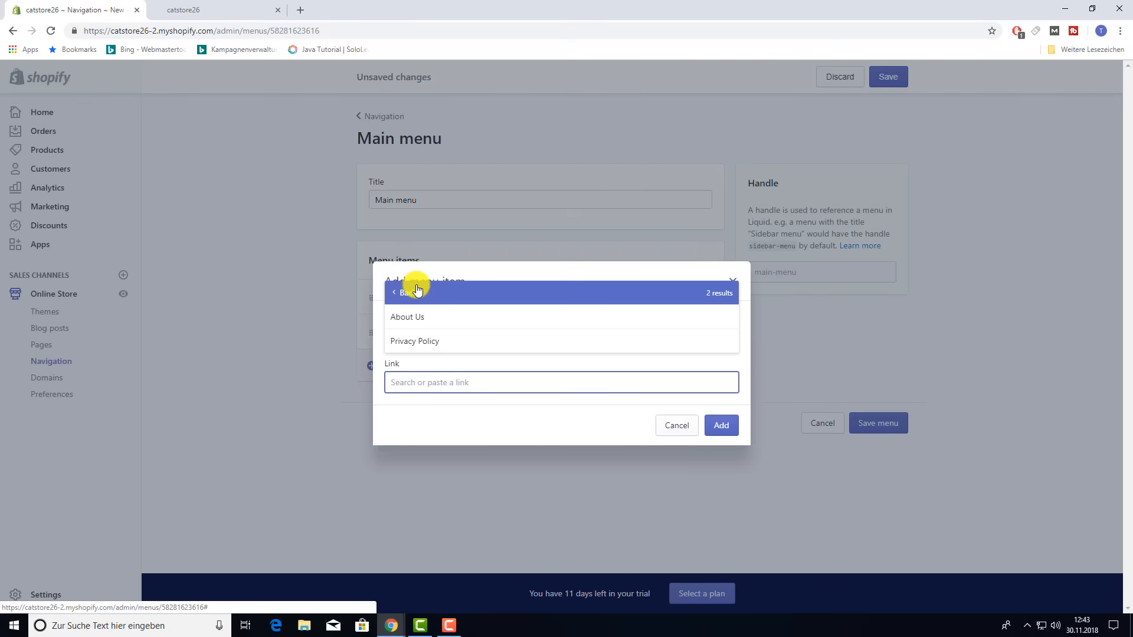
click(426, 325)
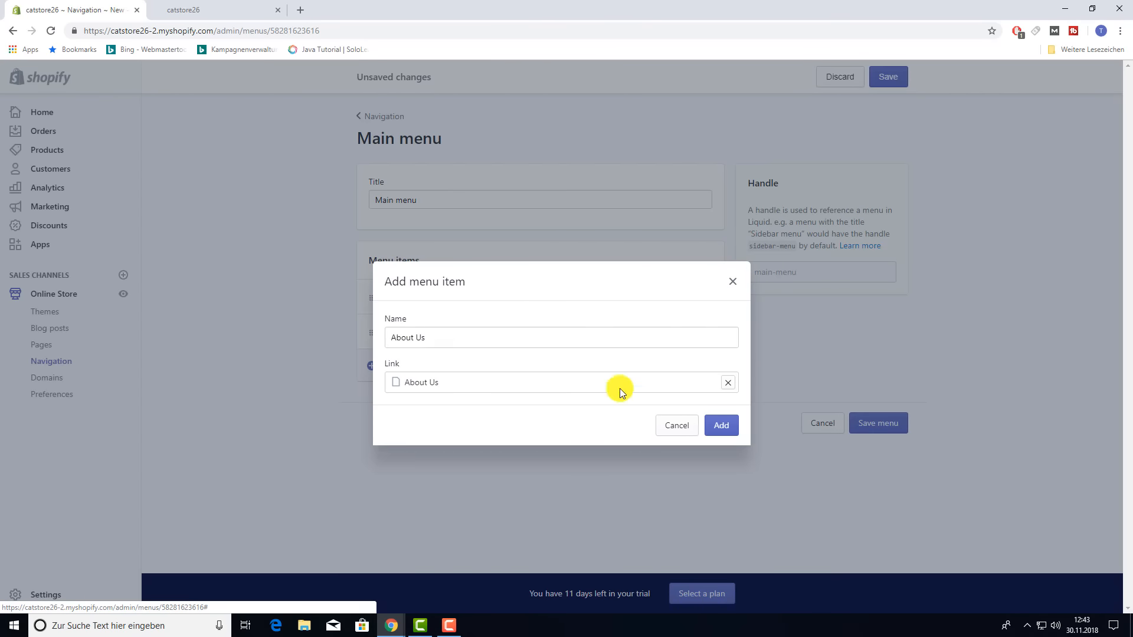
click(717, 427)
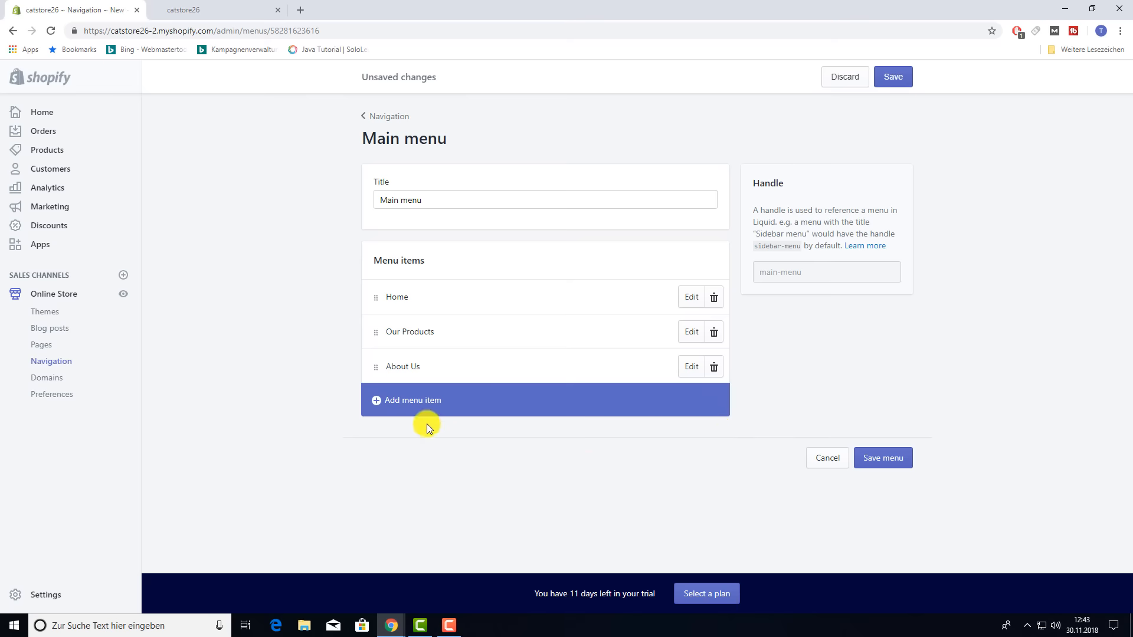
- Add a 'Privacy Policy' item linked to its page and save the Main menu
click(400, 405)
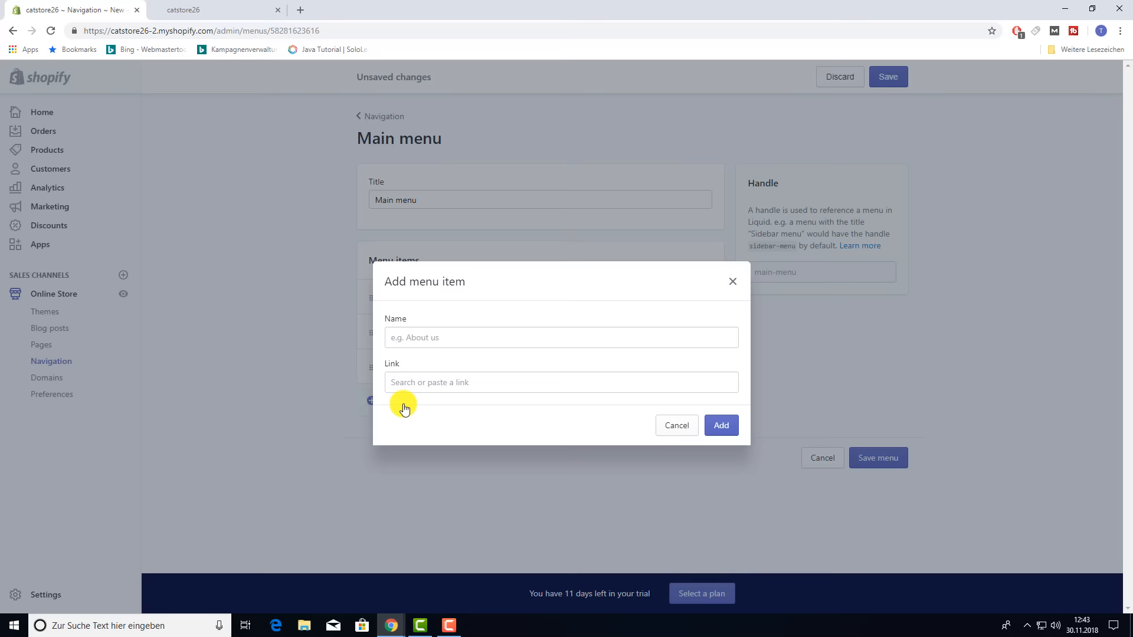
click(437, 329)
text(Privacy Policy)
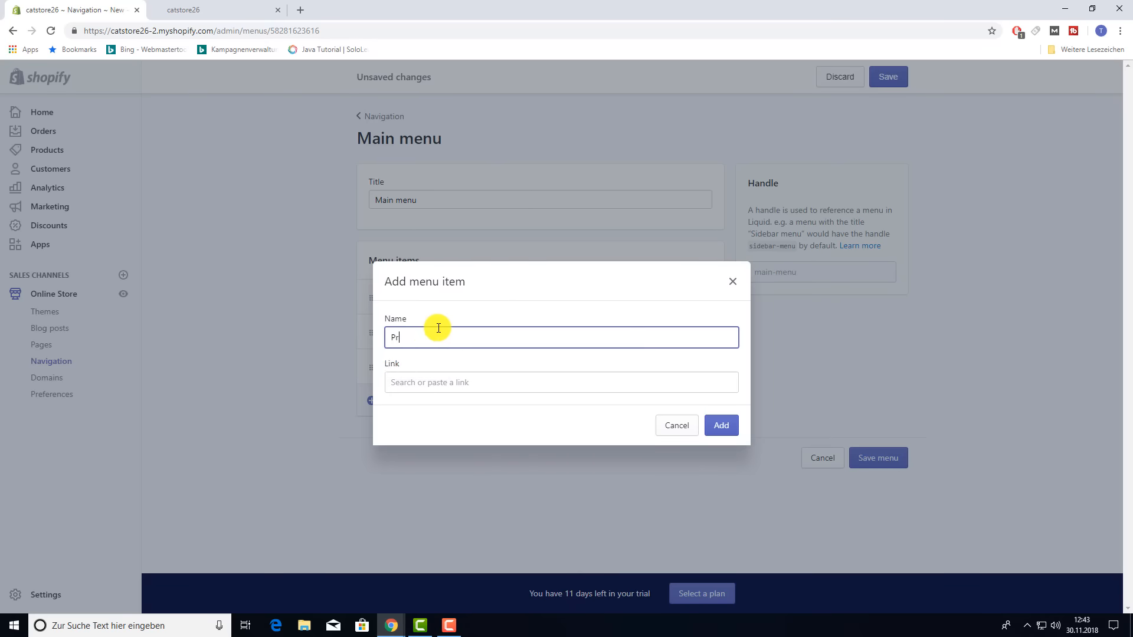
click(429, 381)
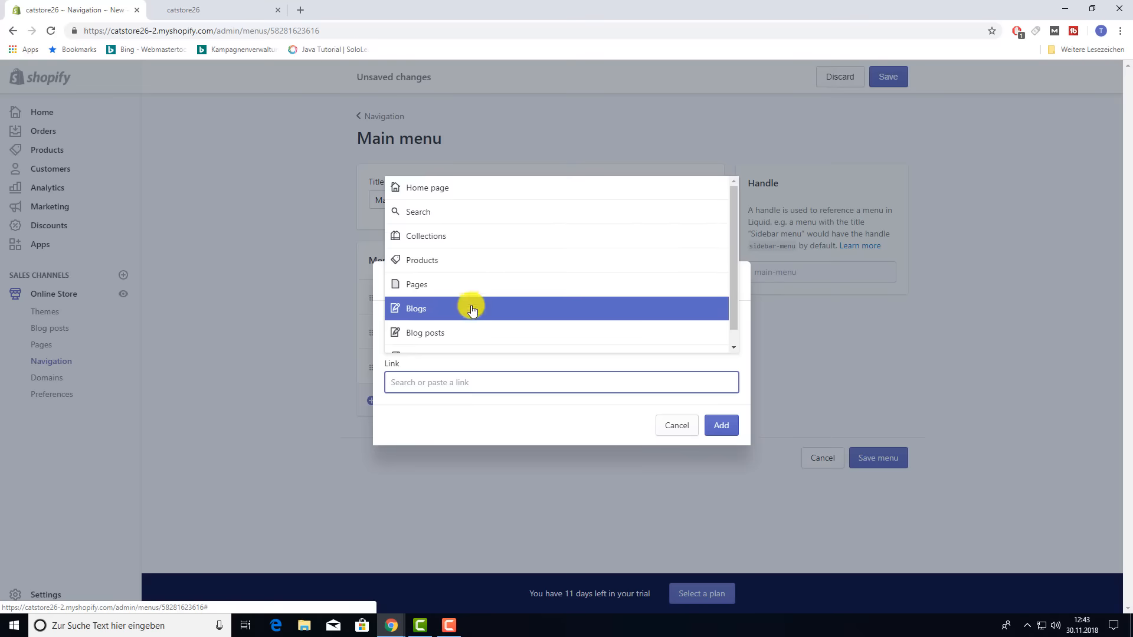
scroll(470, 303, down, 1)
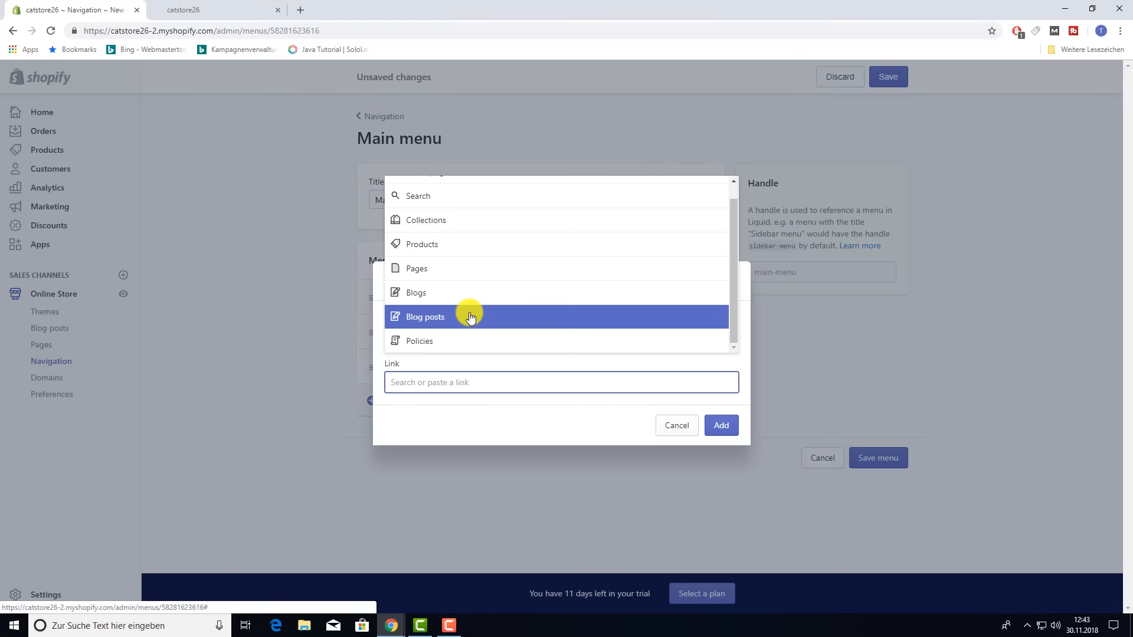
scroll(452, 277, up, 1)
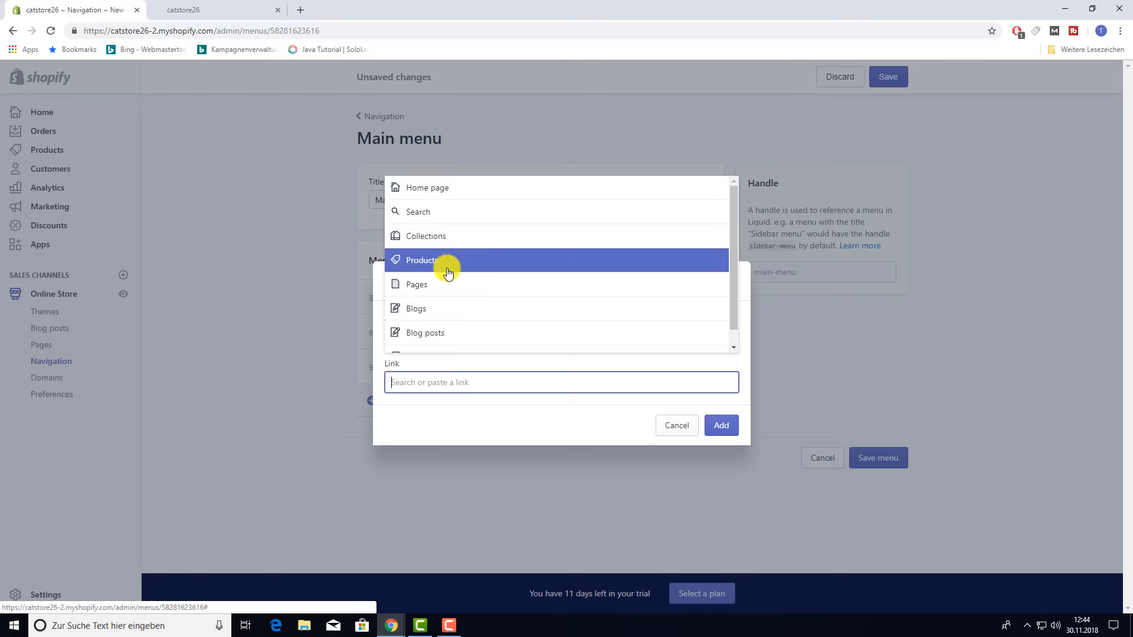
click(447, 288)
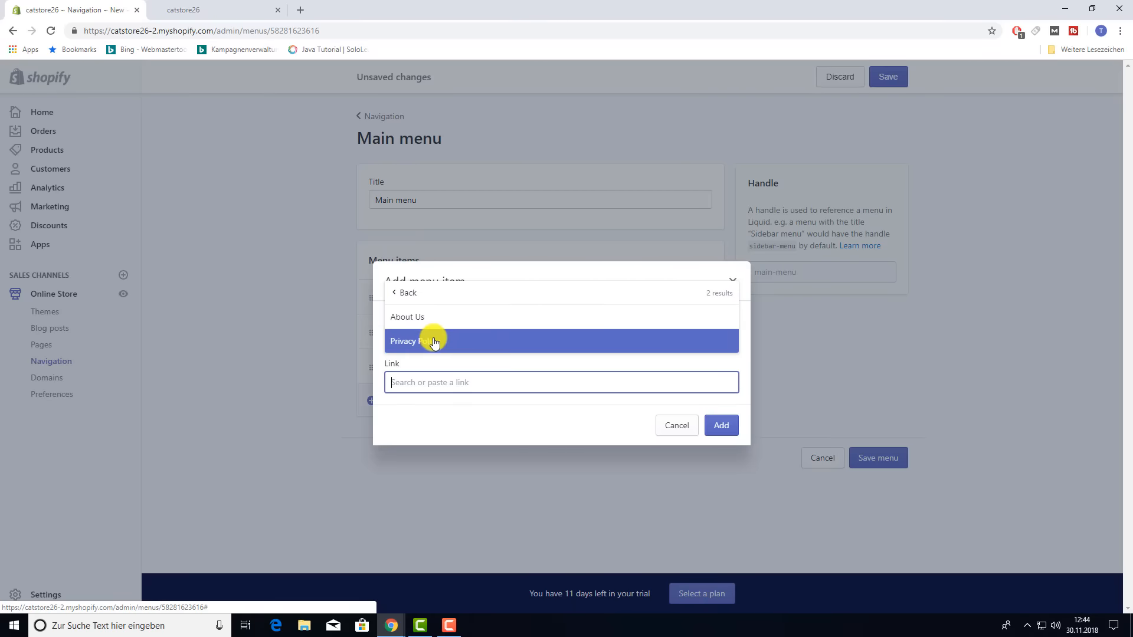
click(433, 336)
click(734, 430)
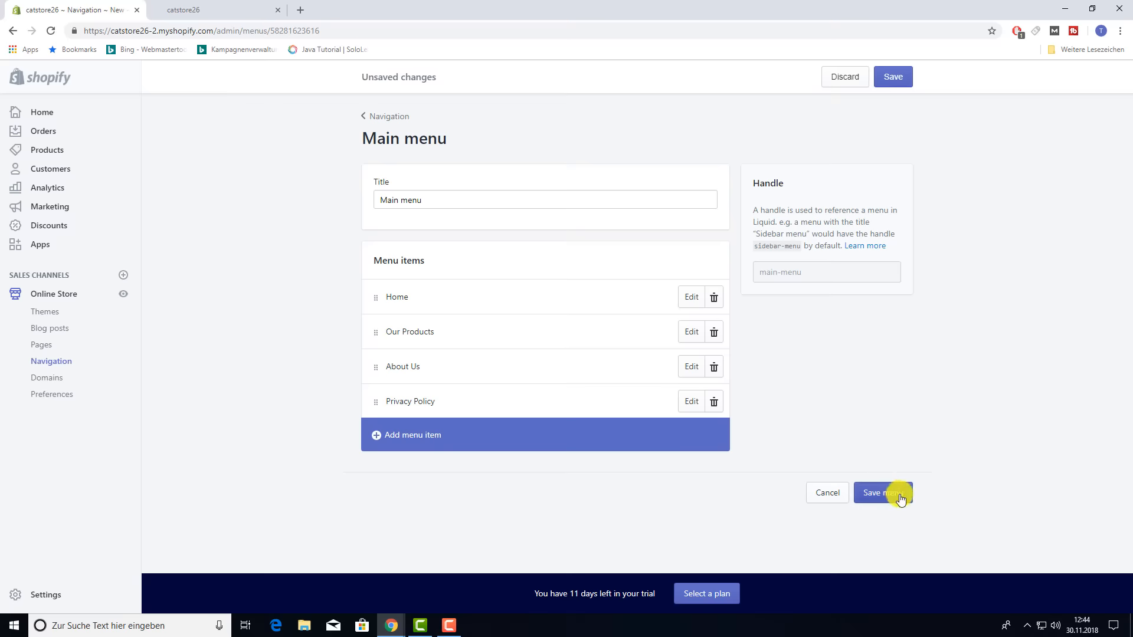
click(901, 500)
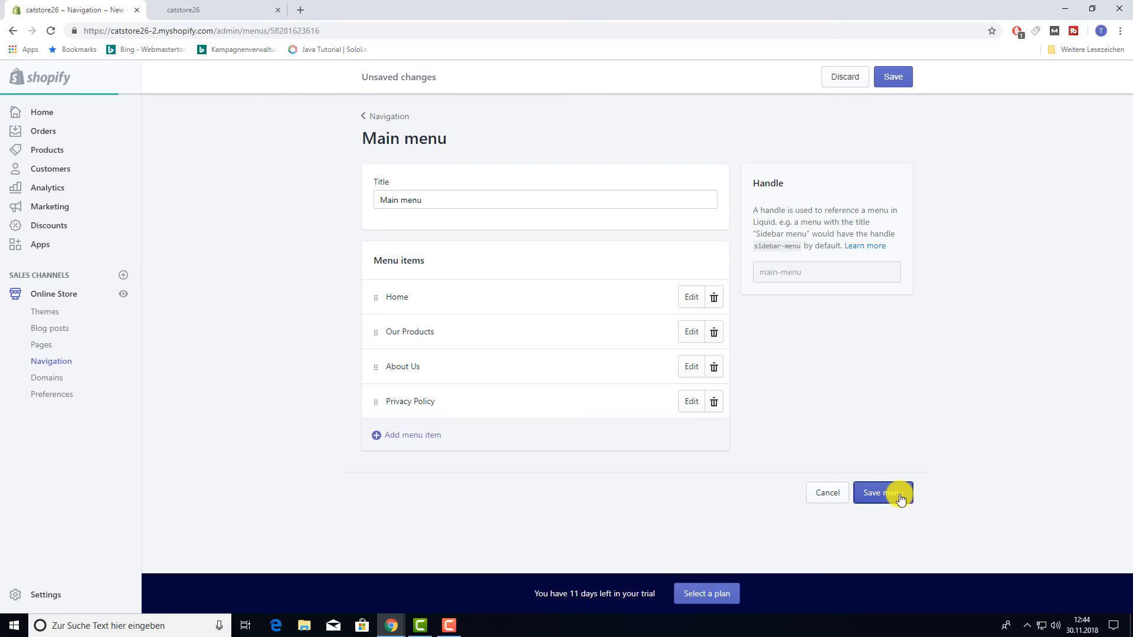
click(282, 11)
- Move Privacy Policy above About Us, save the menu, and confirm on the reloaded storefront
key(F5)
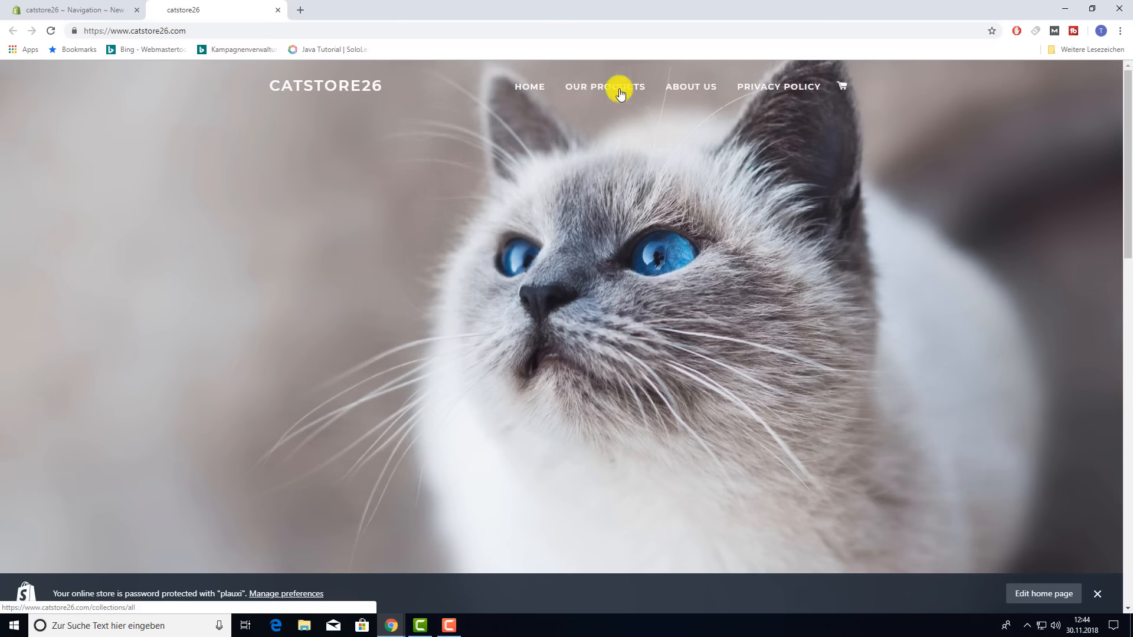
click(53, 5)
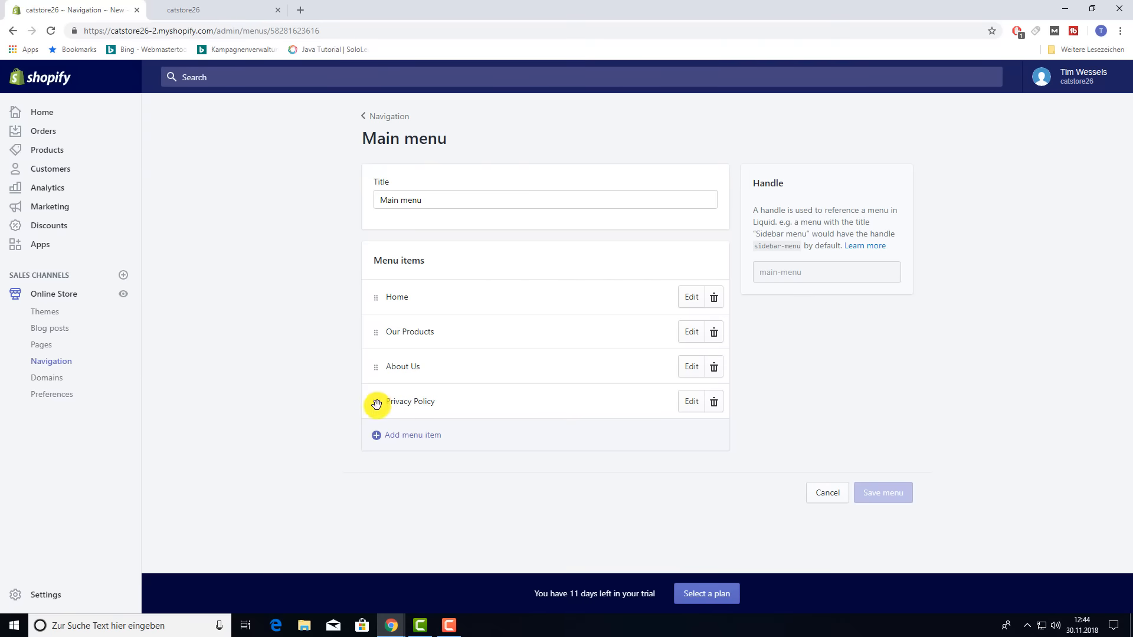
drag(376, 402, 375, 359)
click(867, 492)
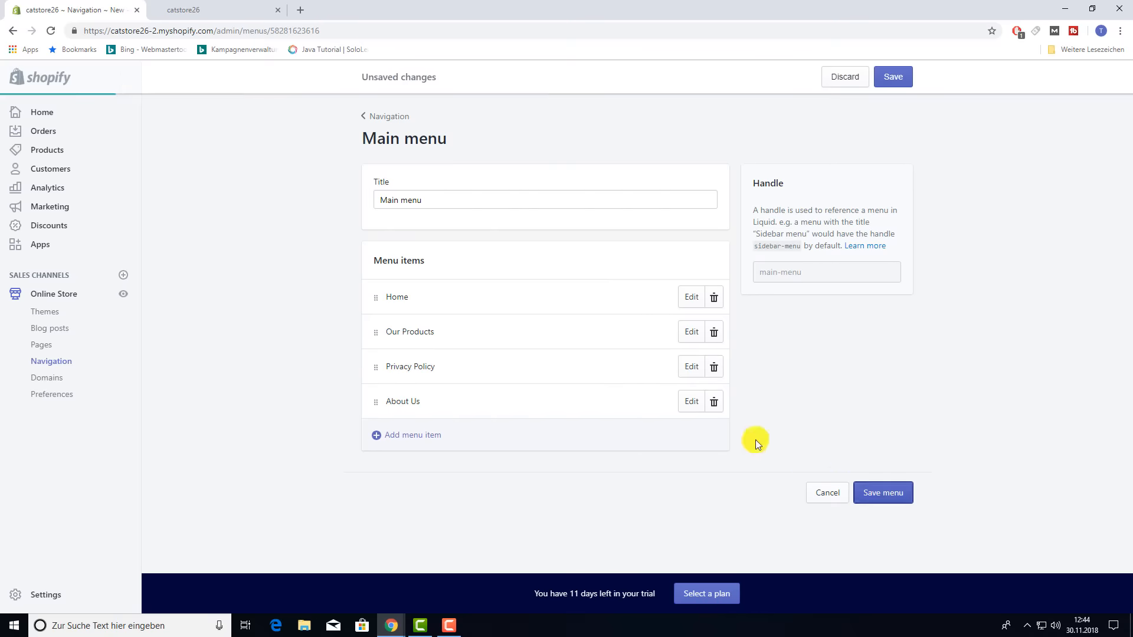
click(245, 10)
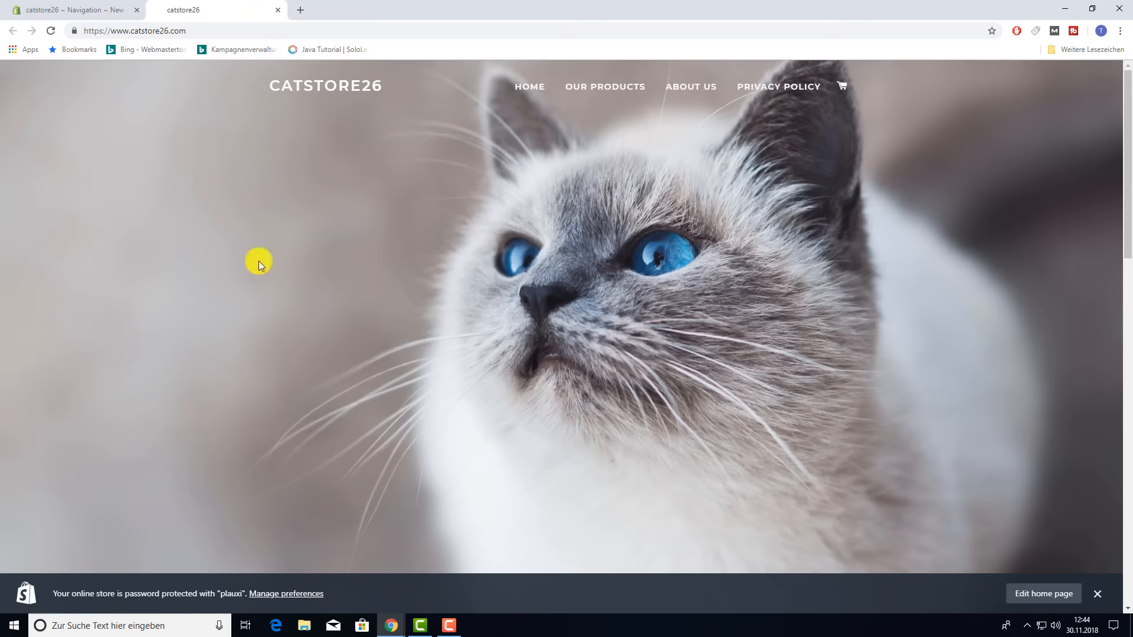
key(F5)
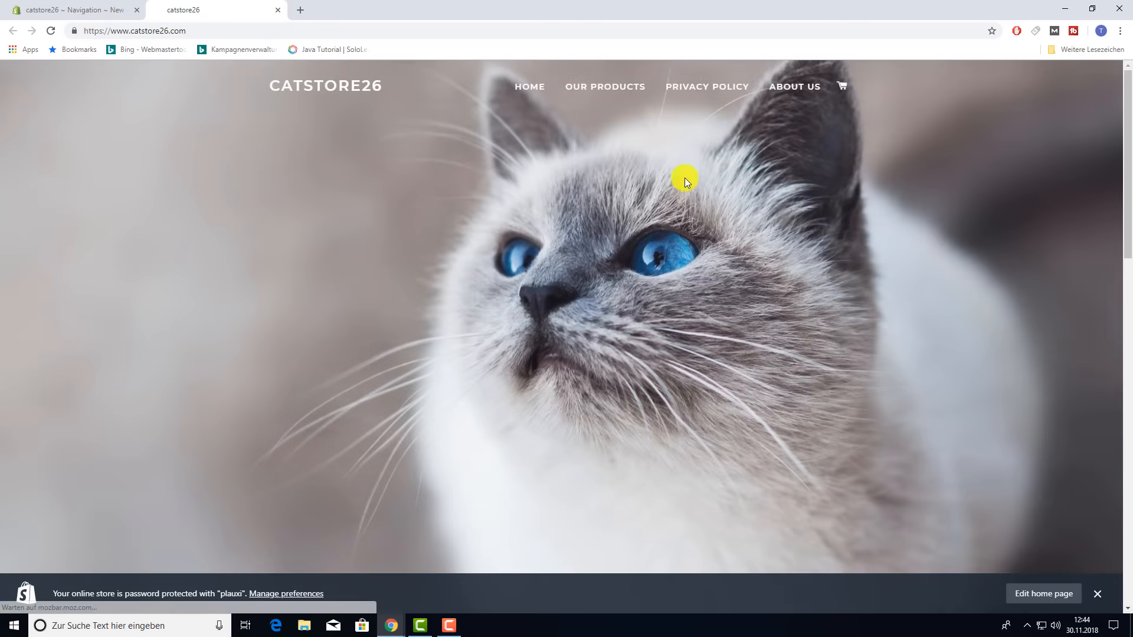
click(115, 8)
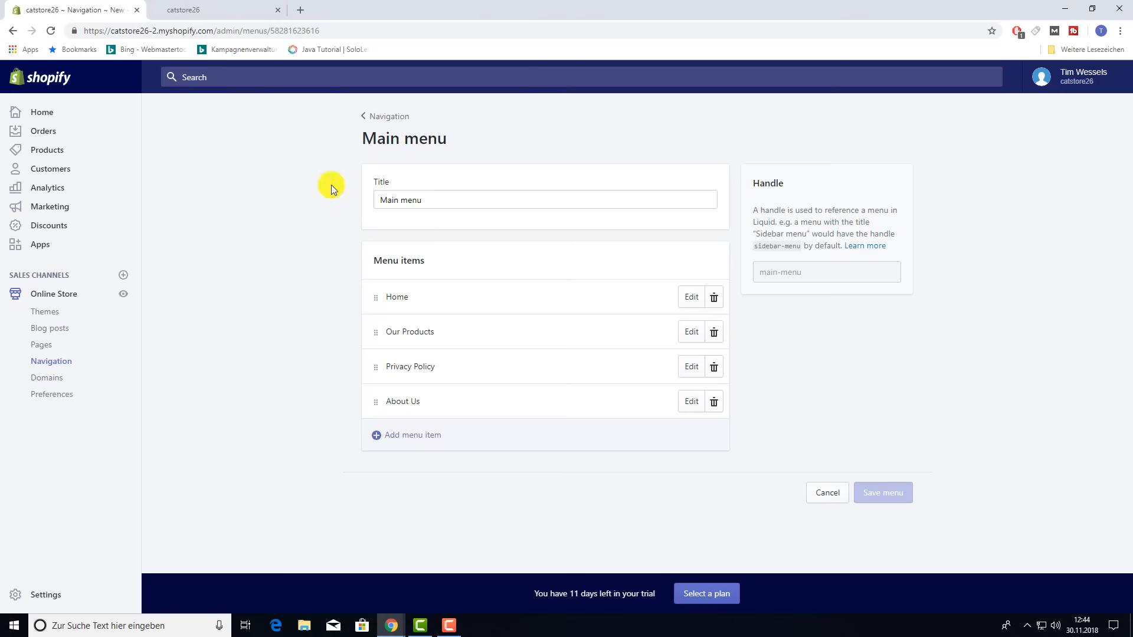
drag(377, 369, 422, 356)
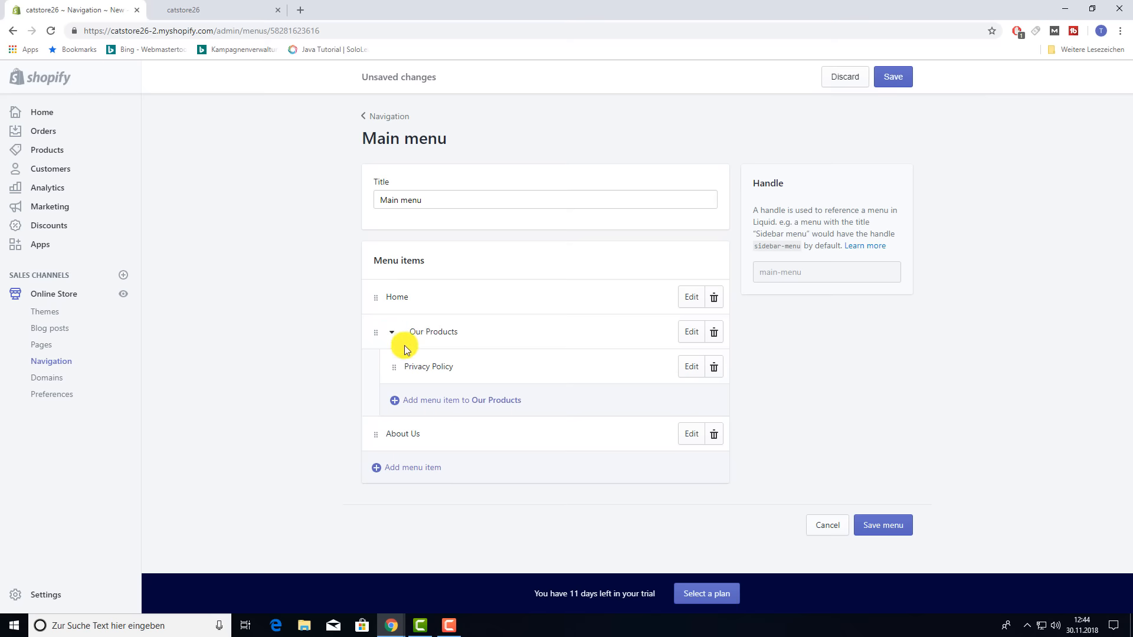
click(879, 531)
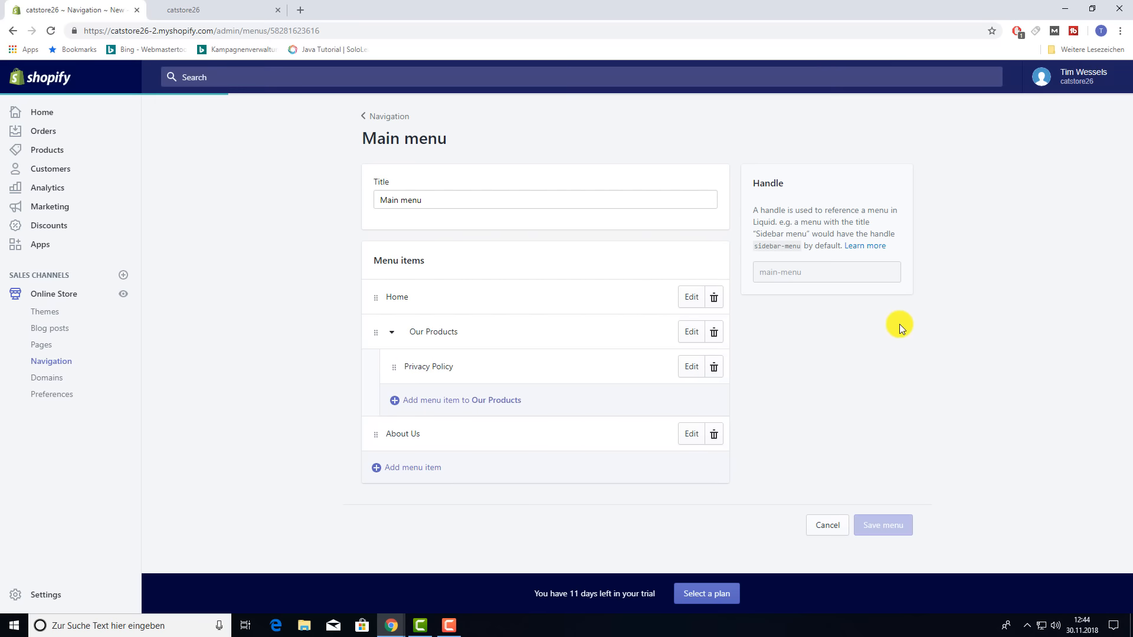
click(195, 9)
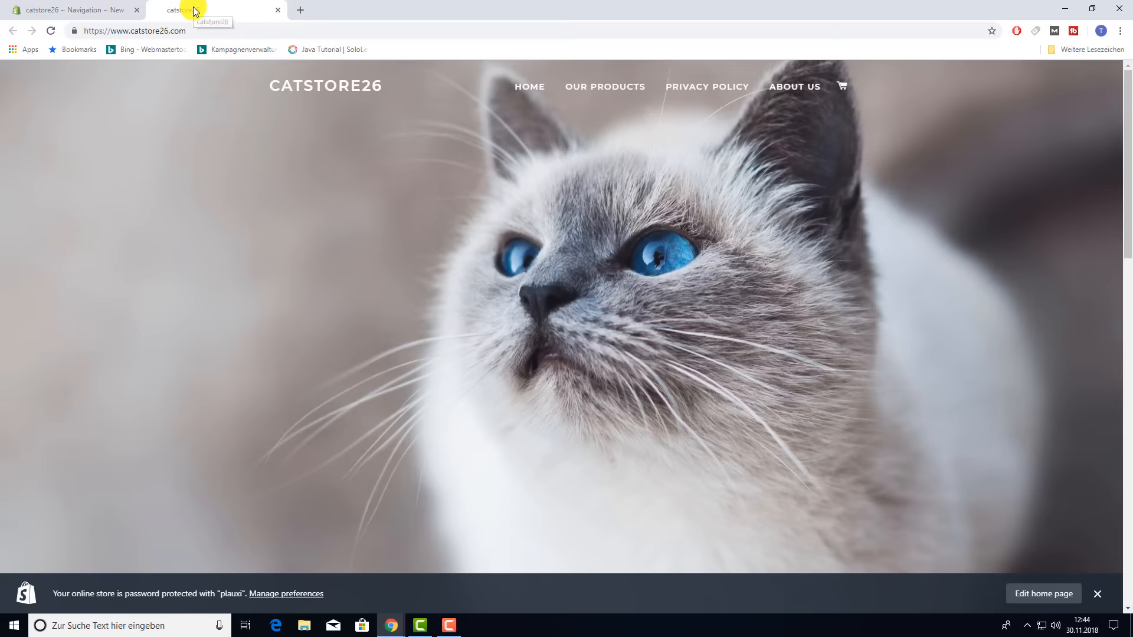
key(F5)
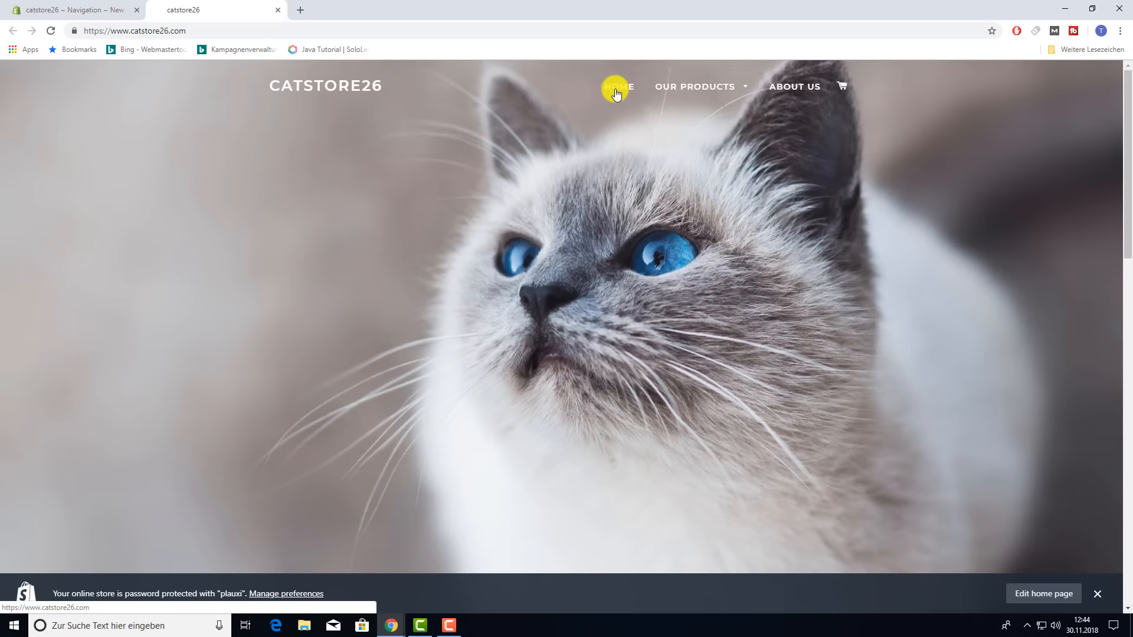
mouse_move(747, 86)
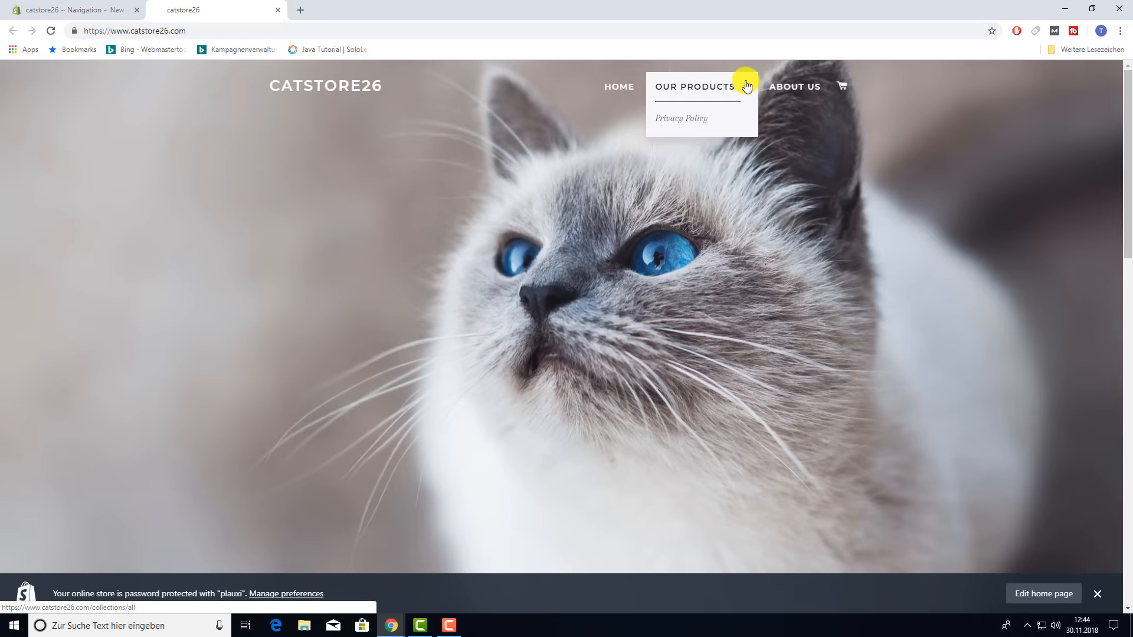
click(682, 117)
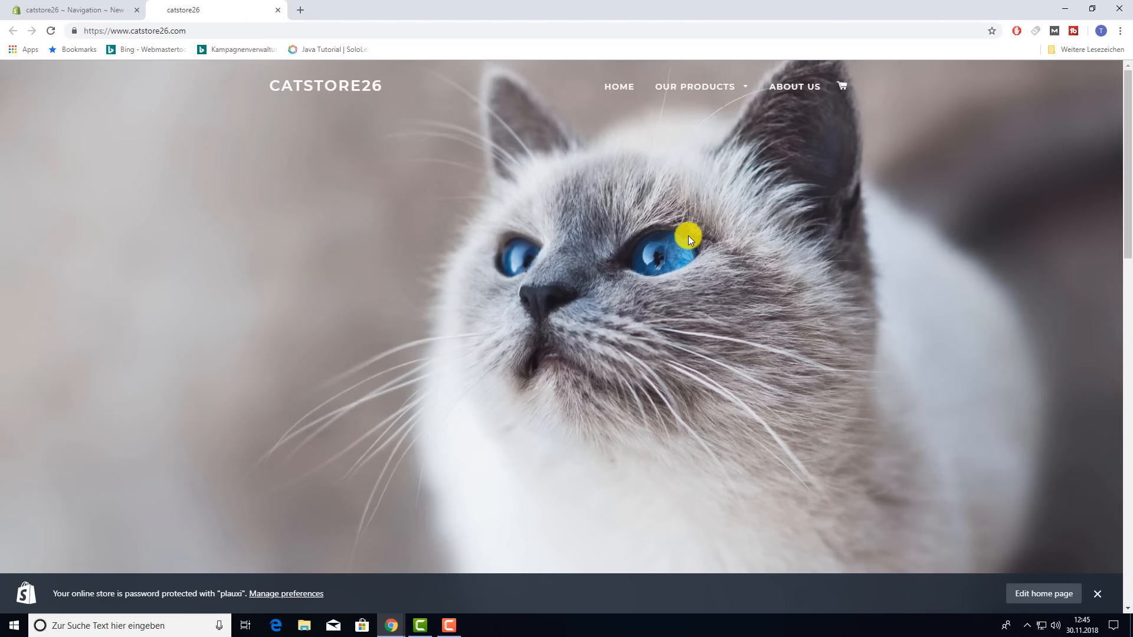
click(36, 9)
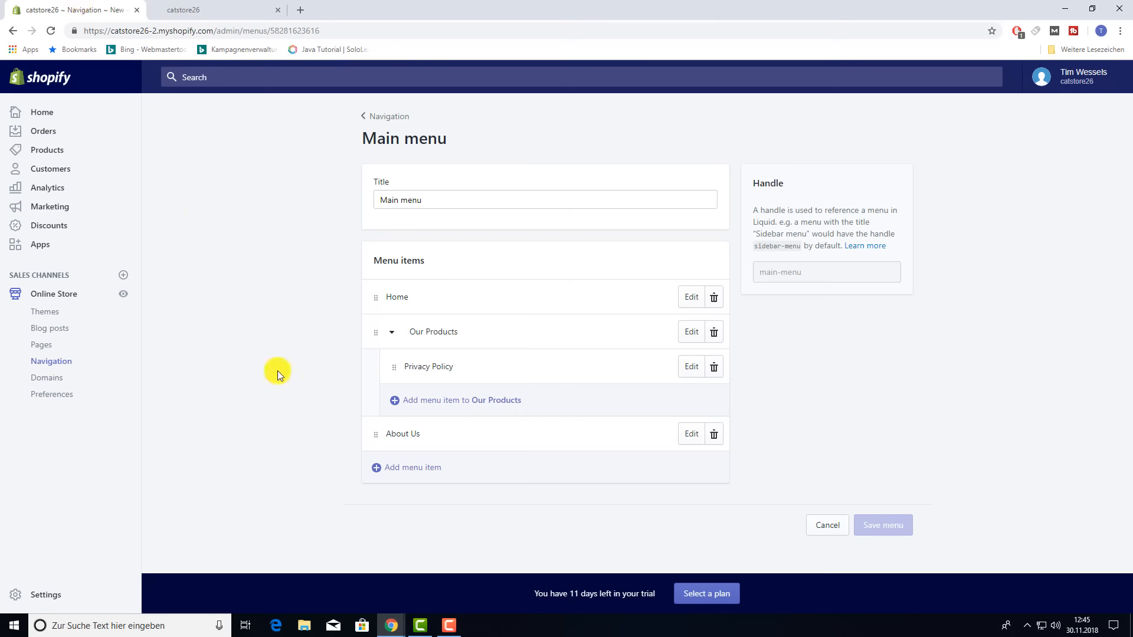
- Open Domains, then Preferences, reviewing meta description, analytics, Facebook Pixel and password protection settings
click(52, 377)
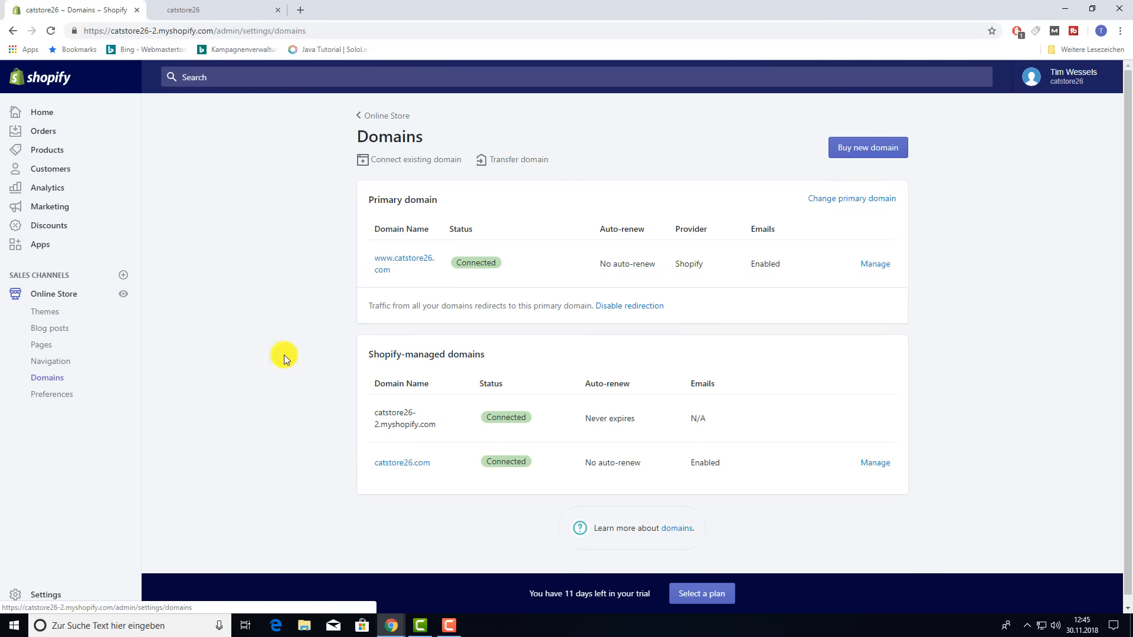
click(52, 394)
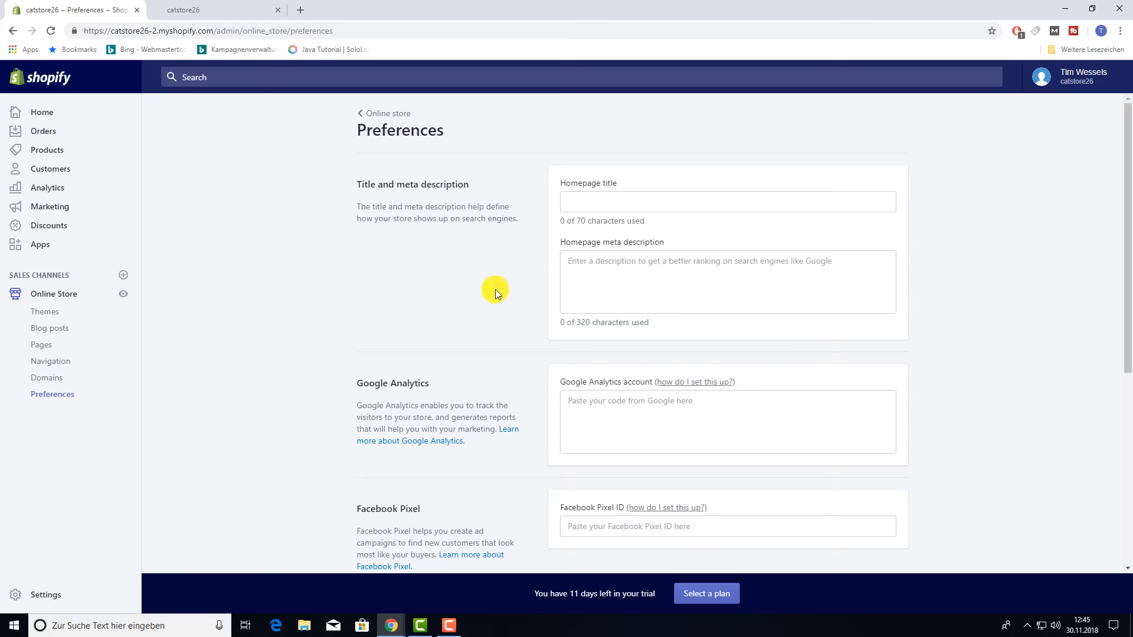
click(613, 281)
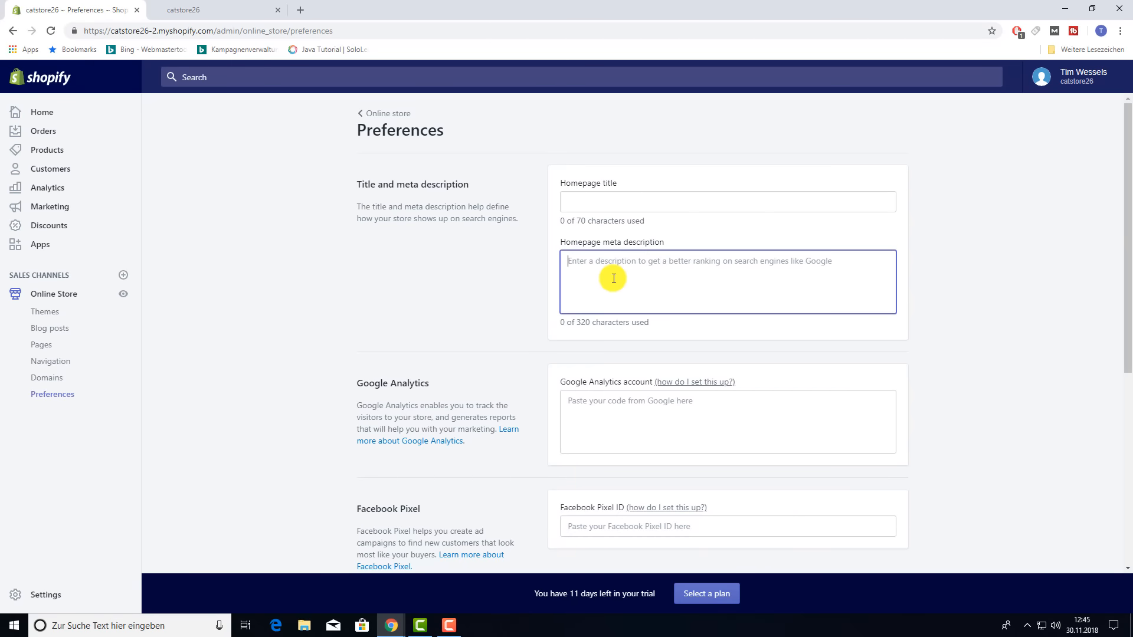
click(486, 277)
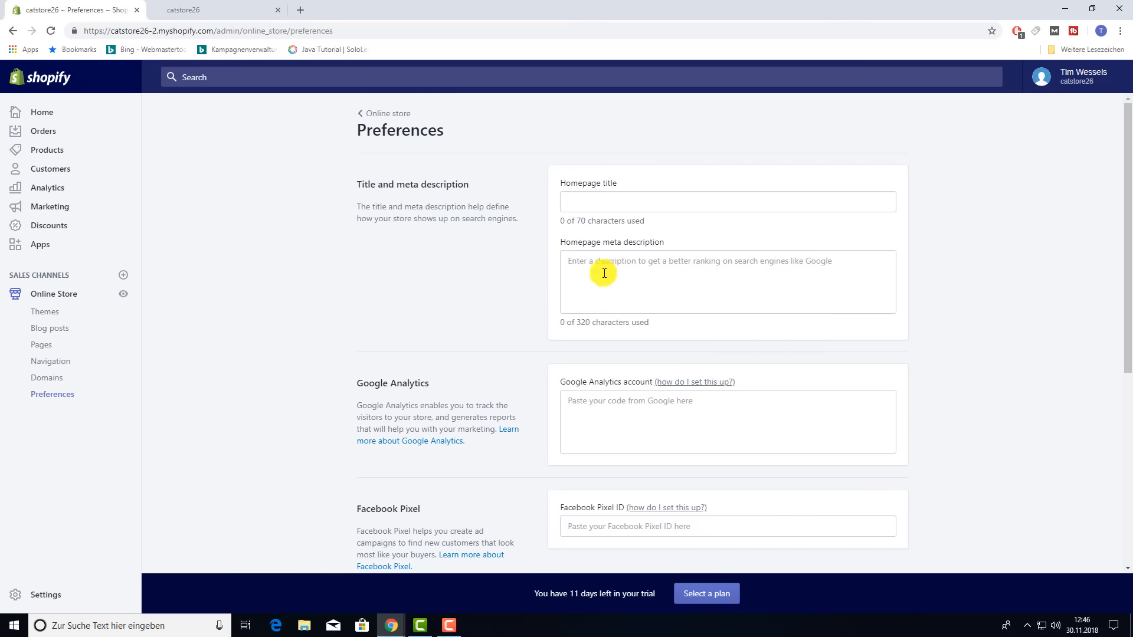
scroll(580, 282, down, 2)
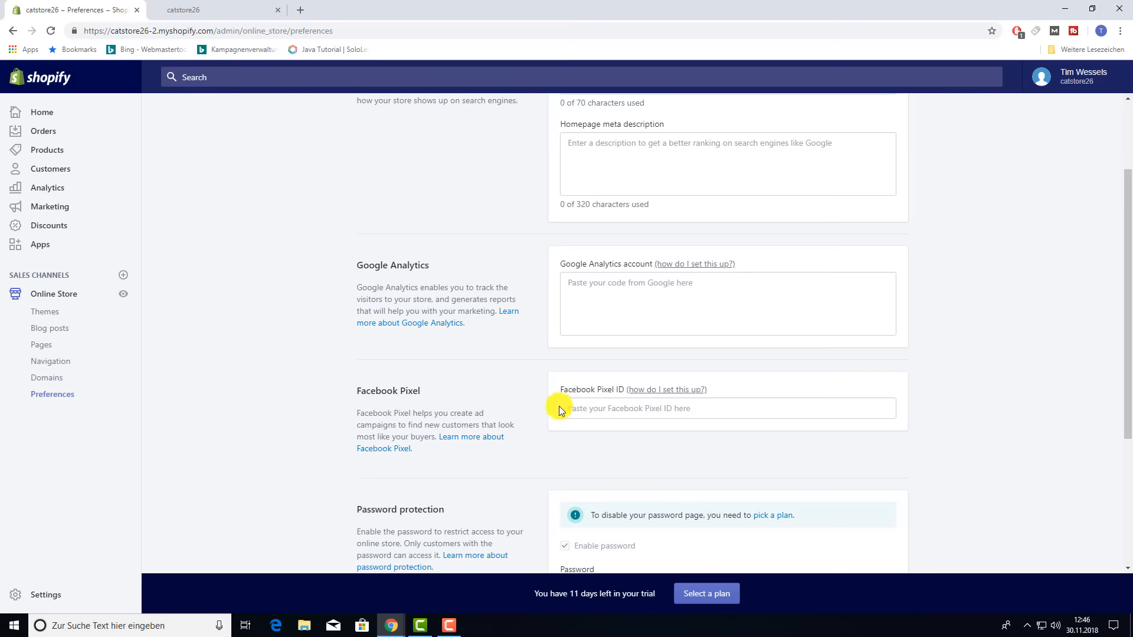
scroll(563, 409, down, 3)
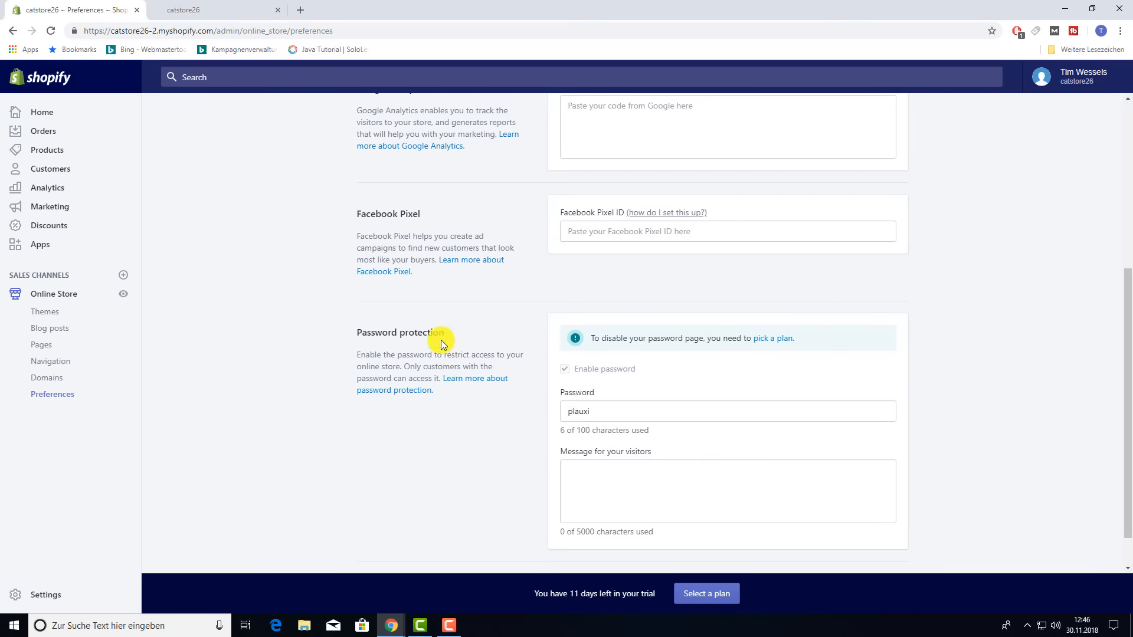
scroll(443, 343, down, 1)
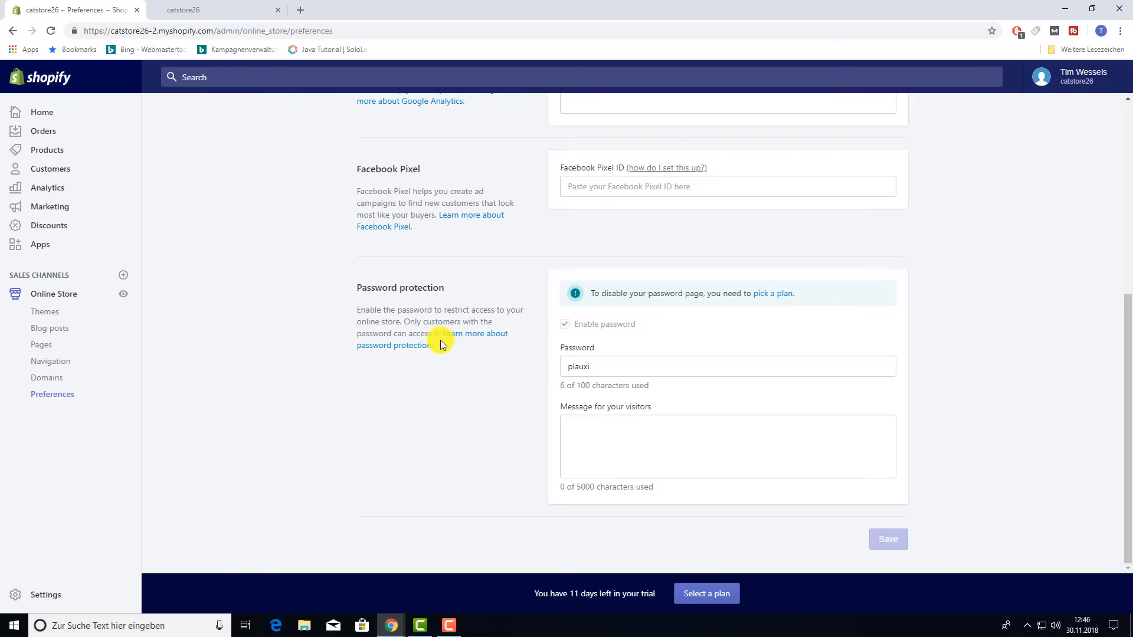
click(220, 8)
scroll(525, 388, down, 2)
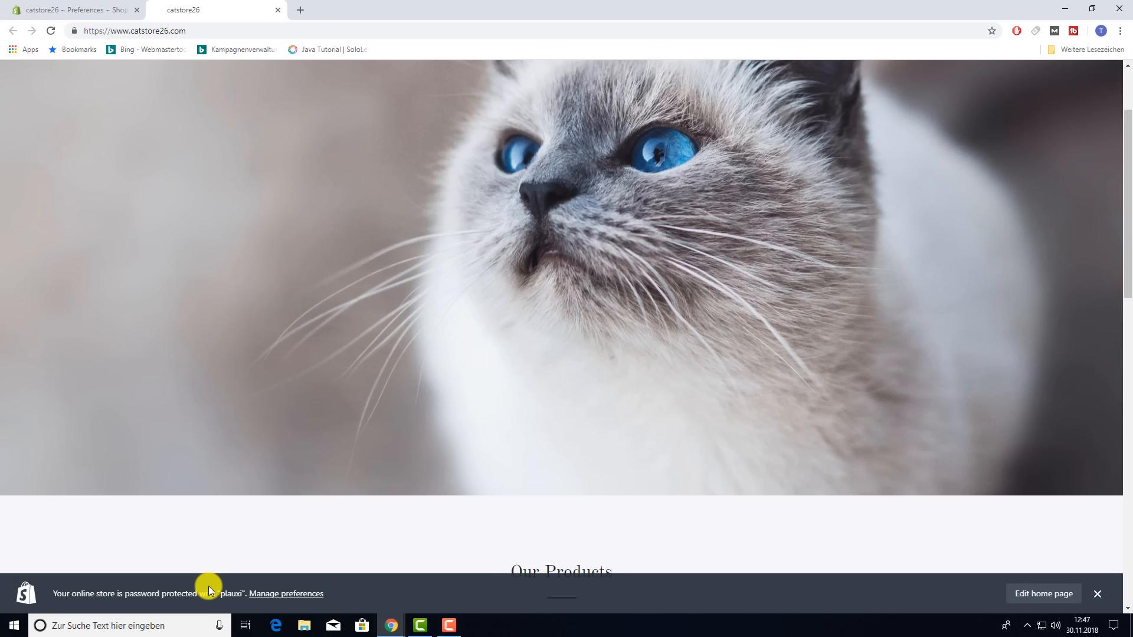
click(100, 10)
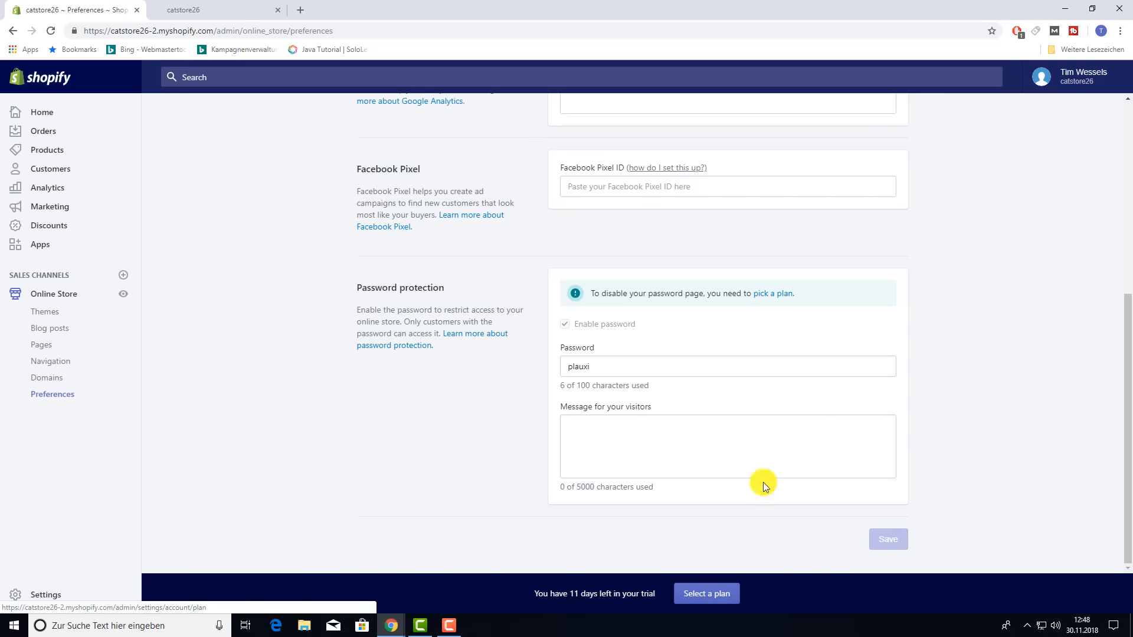
- Choose the Basic Shopify plan at $29.00 USD every 30 days and start it
click(772, 294)
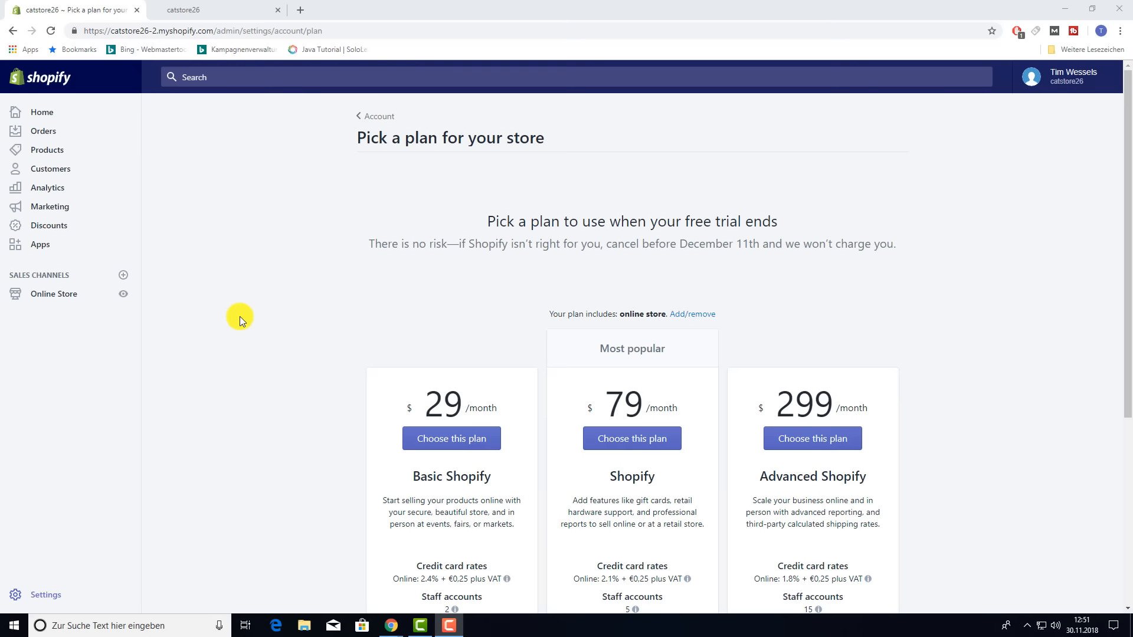
scroll(289, 306, down, 2)
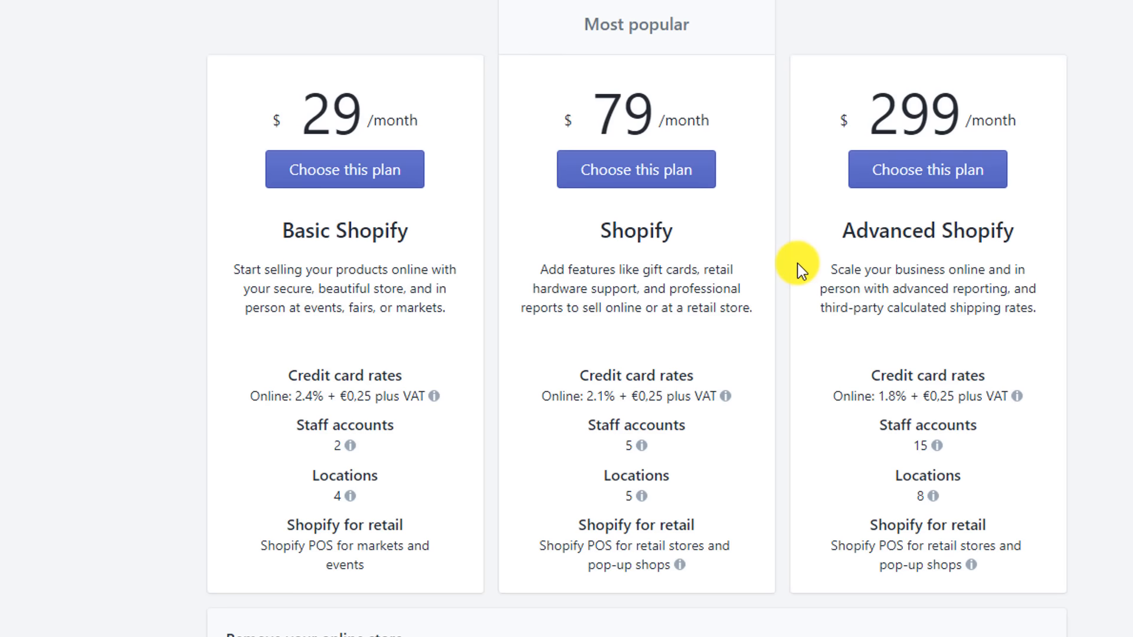
scroll(792, 250, down, 3)
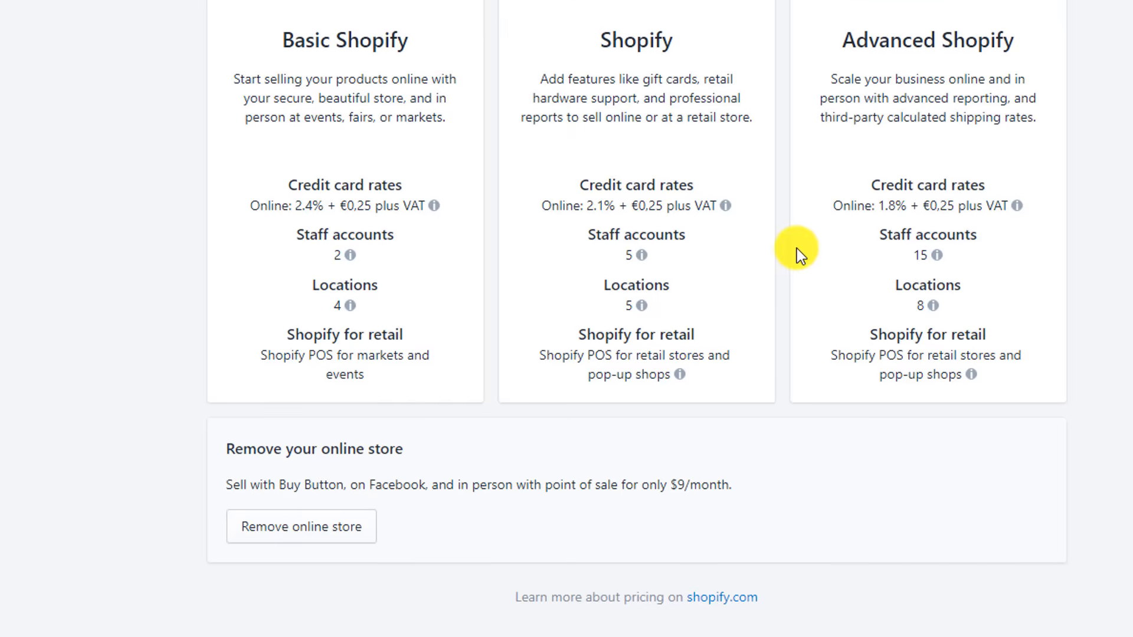
scroll(797, 247, up, 2)
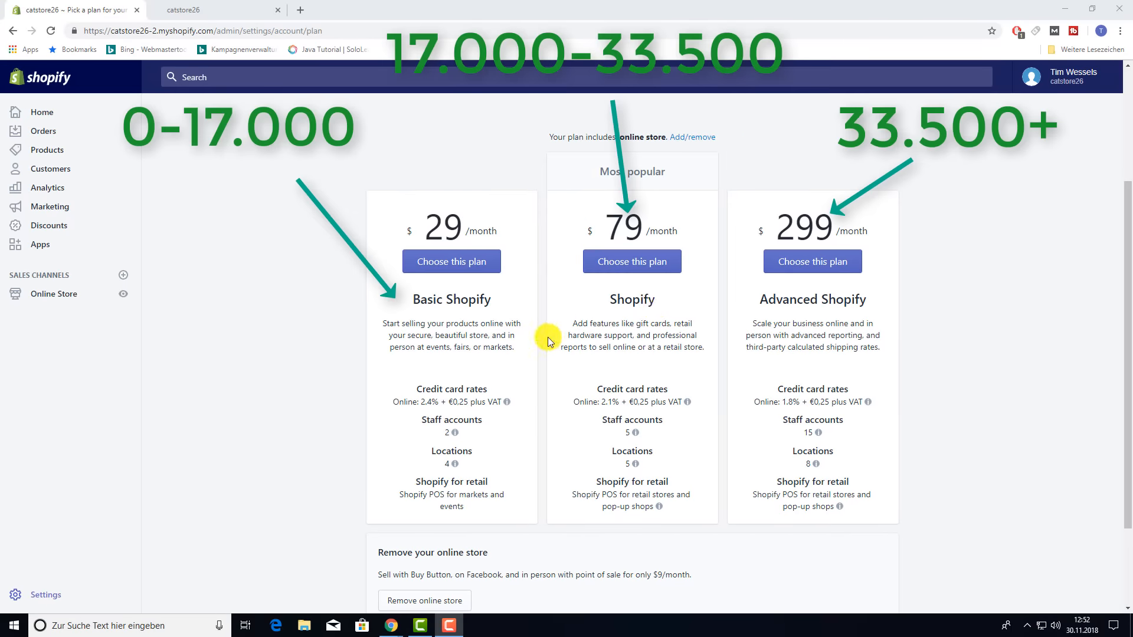
scroll(547, 338, up, 1)
mouse_move(495, 459)
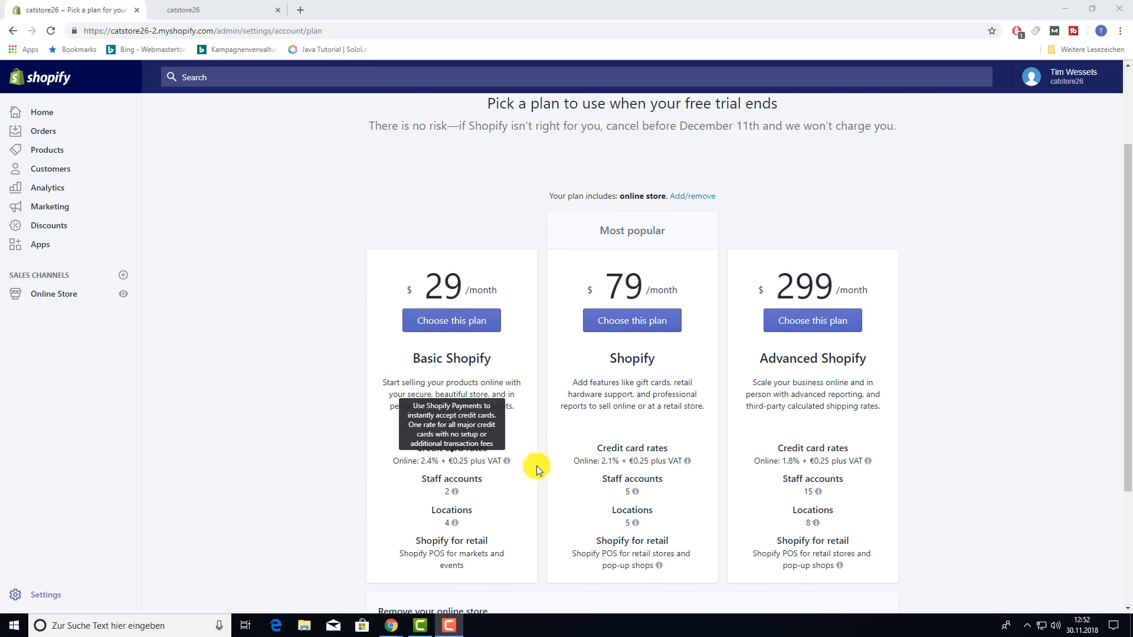
scroll(544, 481, up, 1)
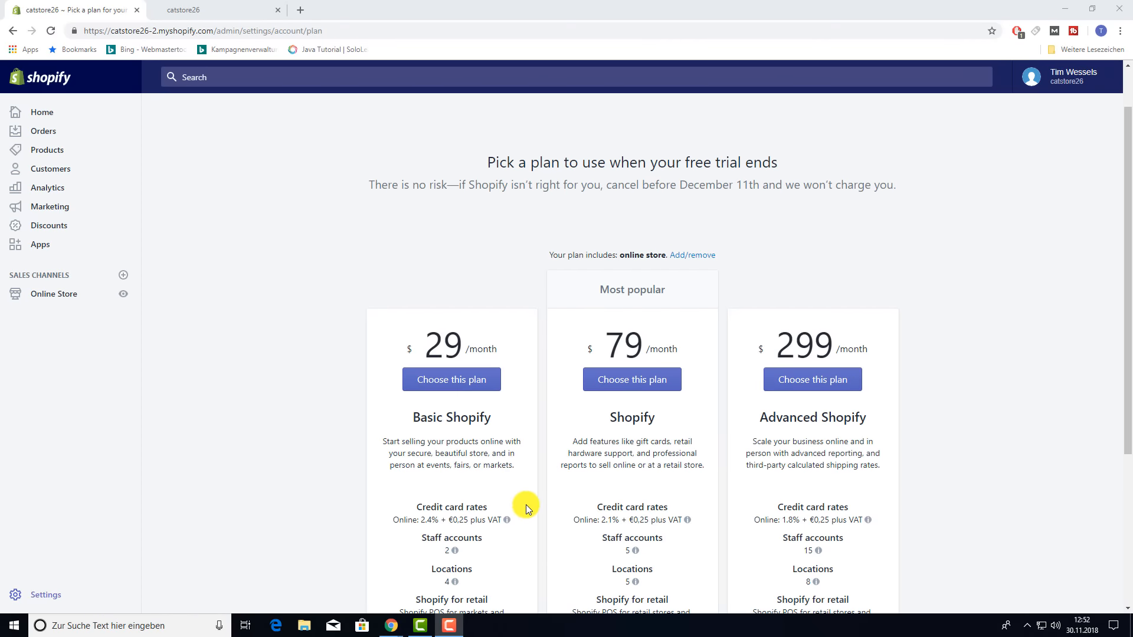
click(452, 388)
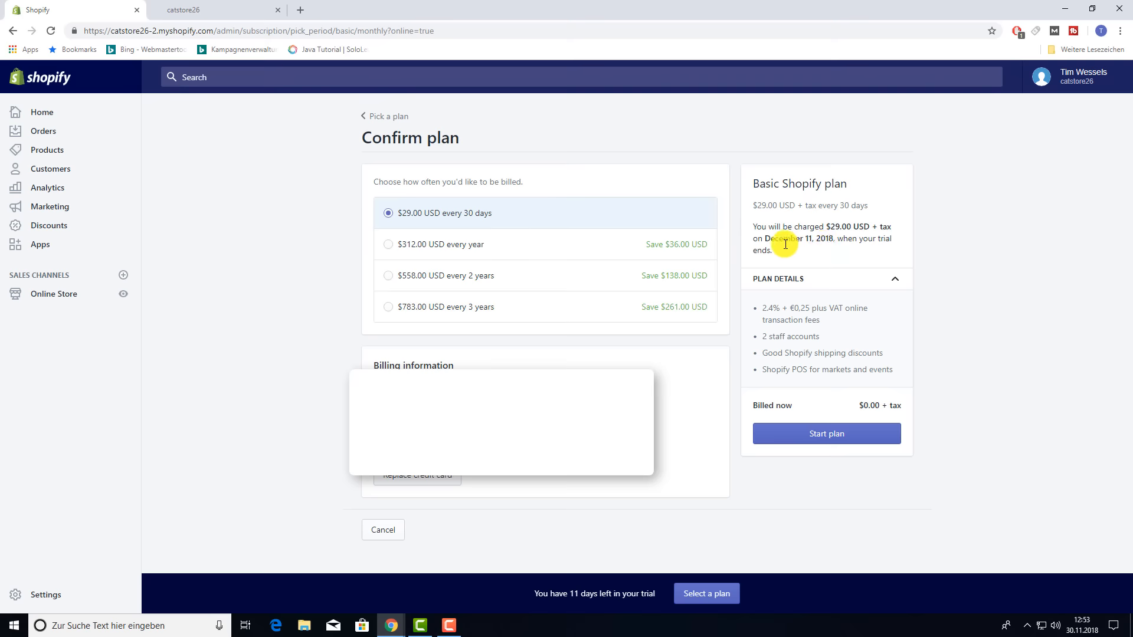
click(809, 431)
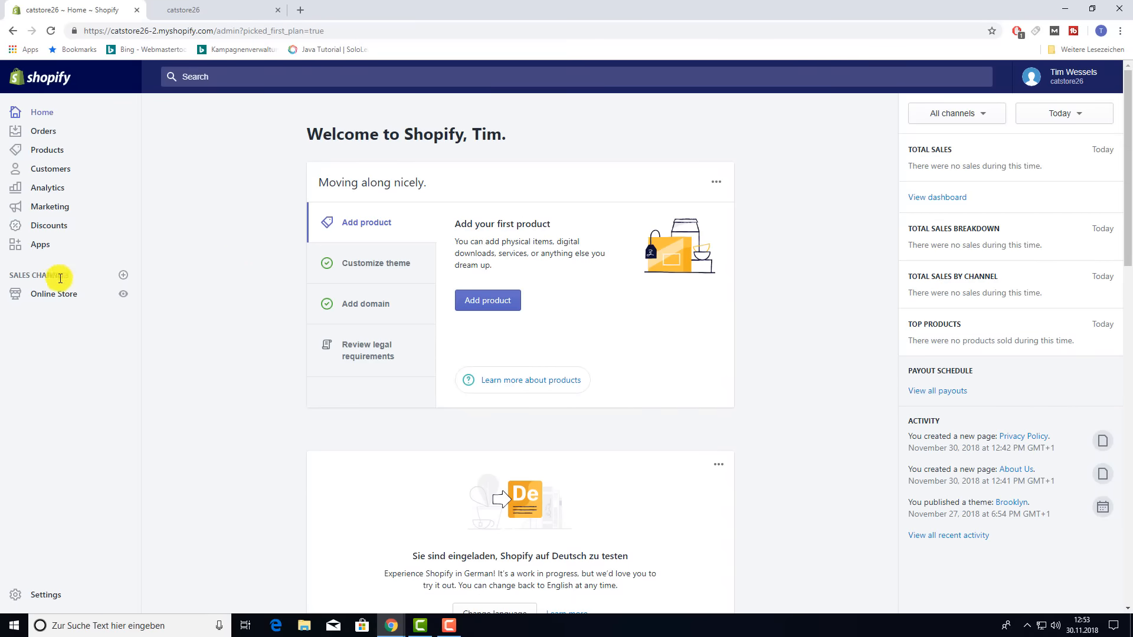
- Disable storefront password protection in Online Store Preferences and save
click(51, 297)
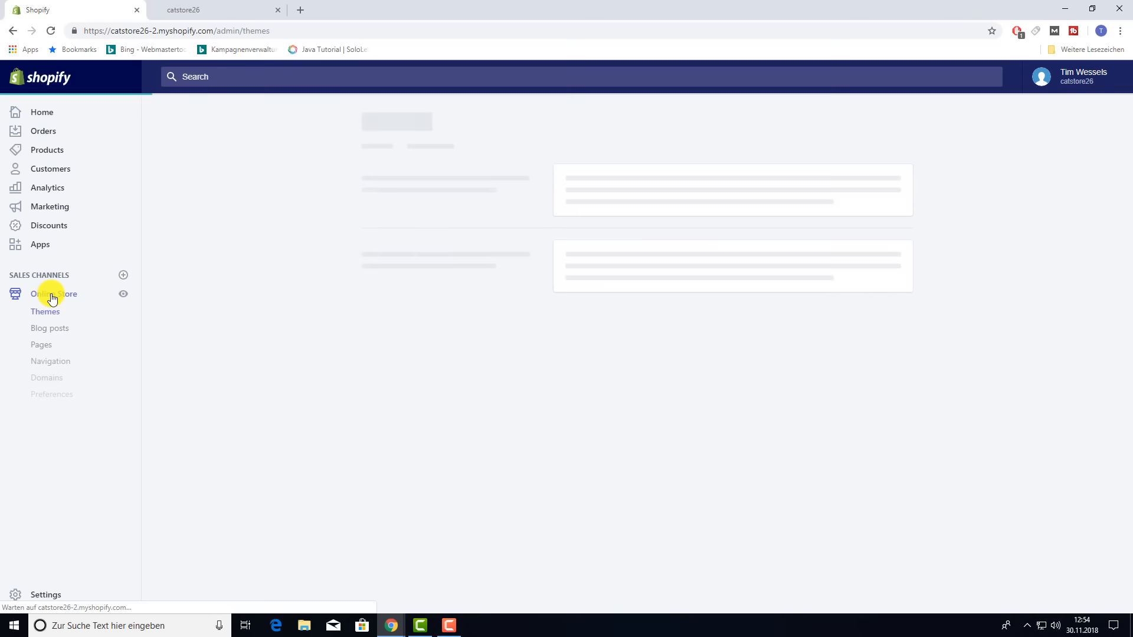
click(59, 399)
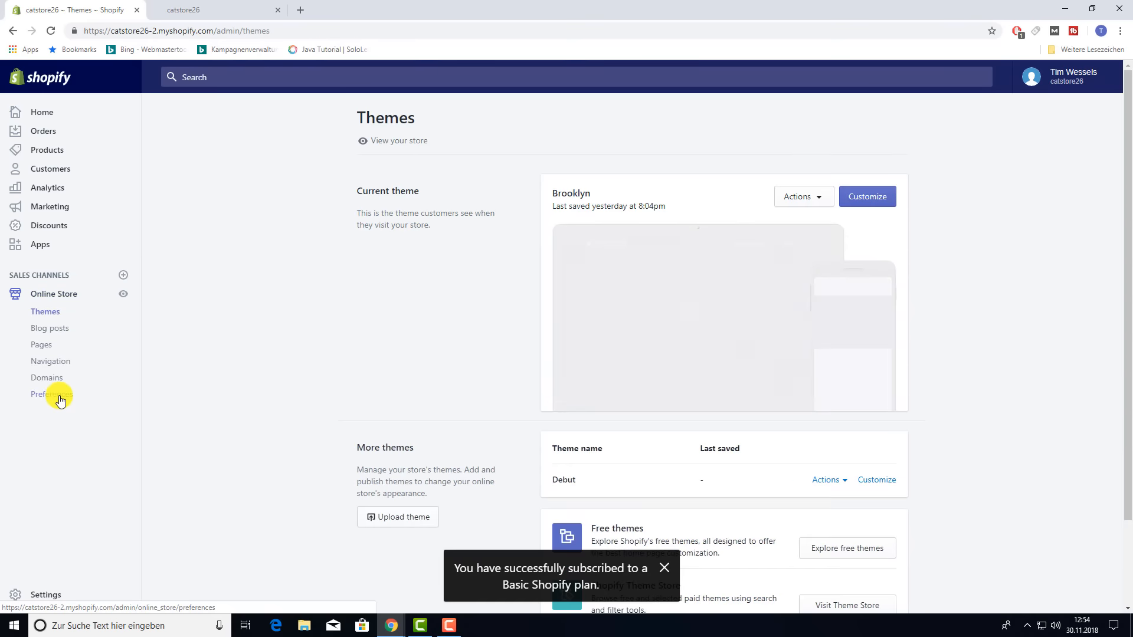
scroll(911, 370, down, 6)
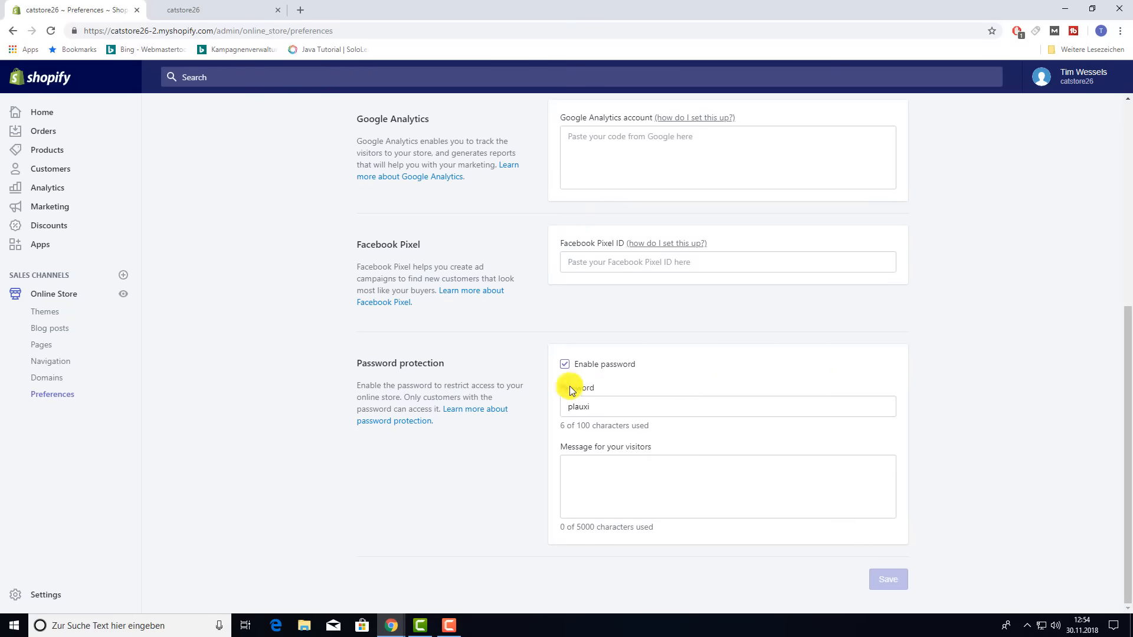
click(564, 366)
click(565, 366)
click(889, 581)
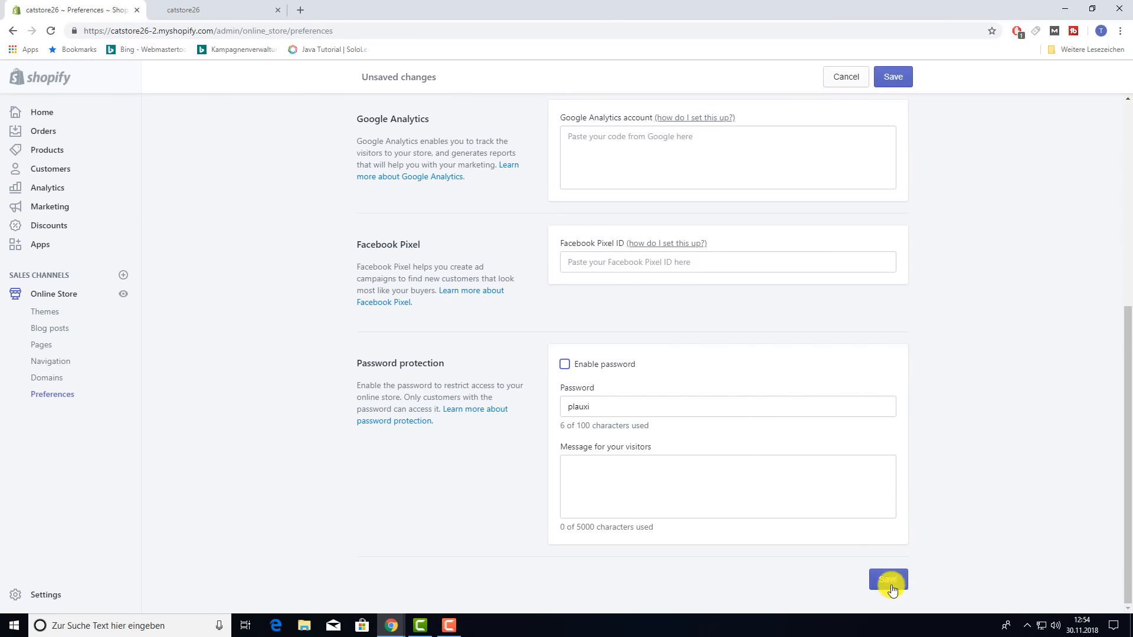
- Check the storefront, re-enable password protection, and go to the Settings overview
click(259, 10)
click(76, 13)
click(565, 364)
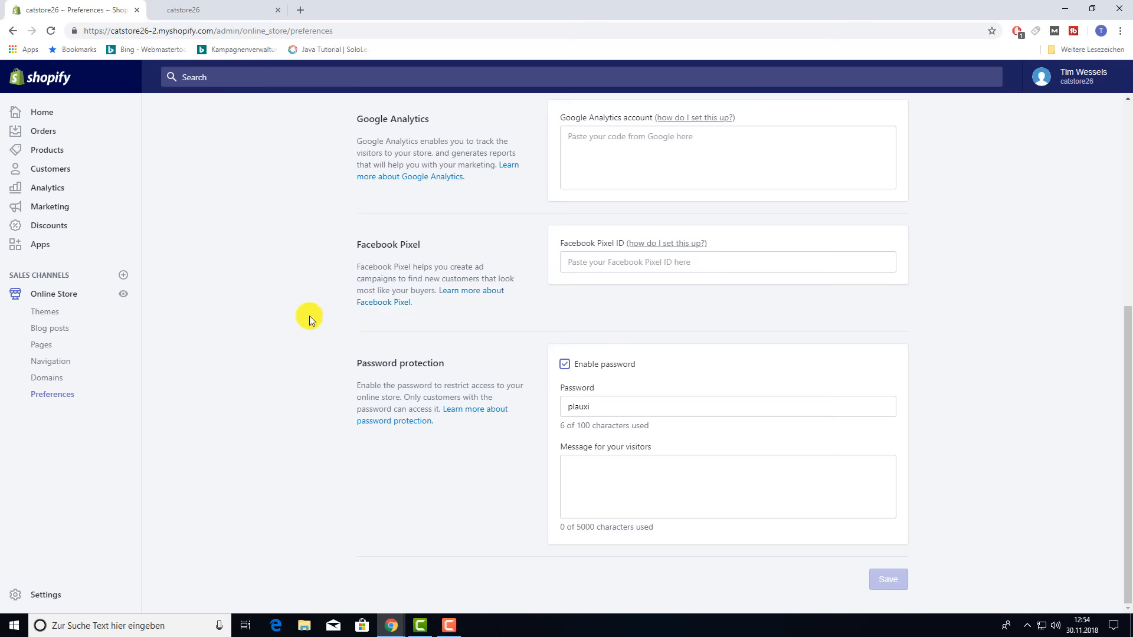
click(51, 596)
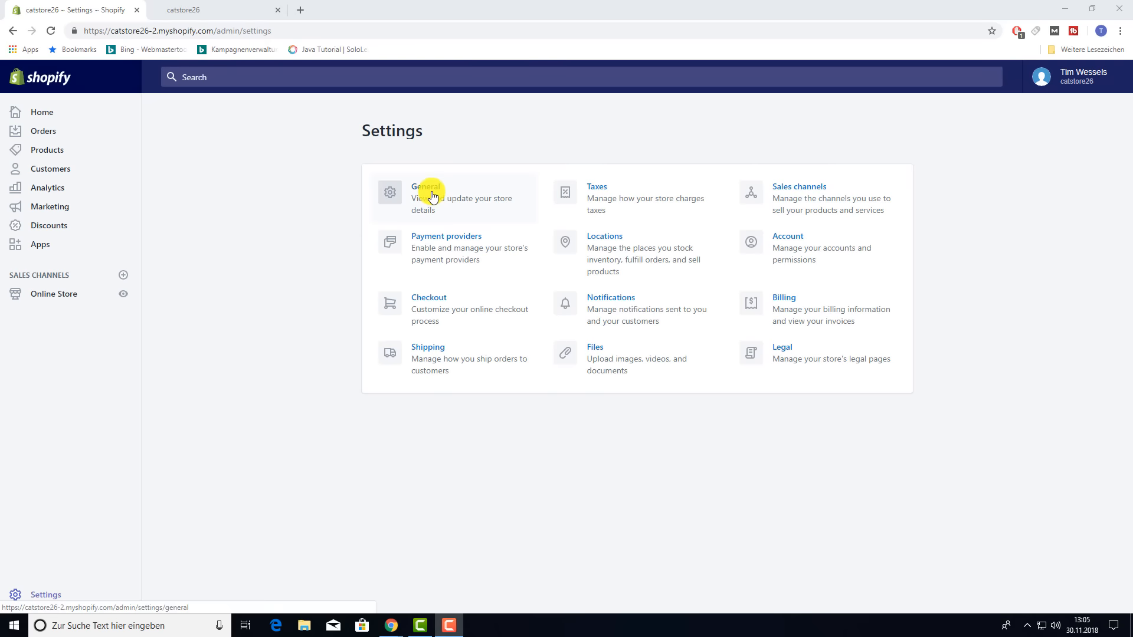
- Review the general settings, leaving Metric system, Kilogram (kg) and Euro (EUR) unchanged
click(433, 197)
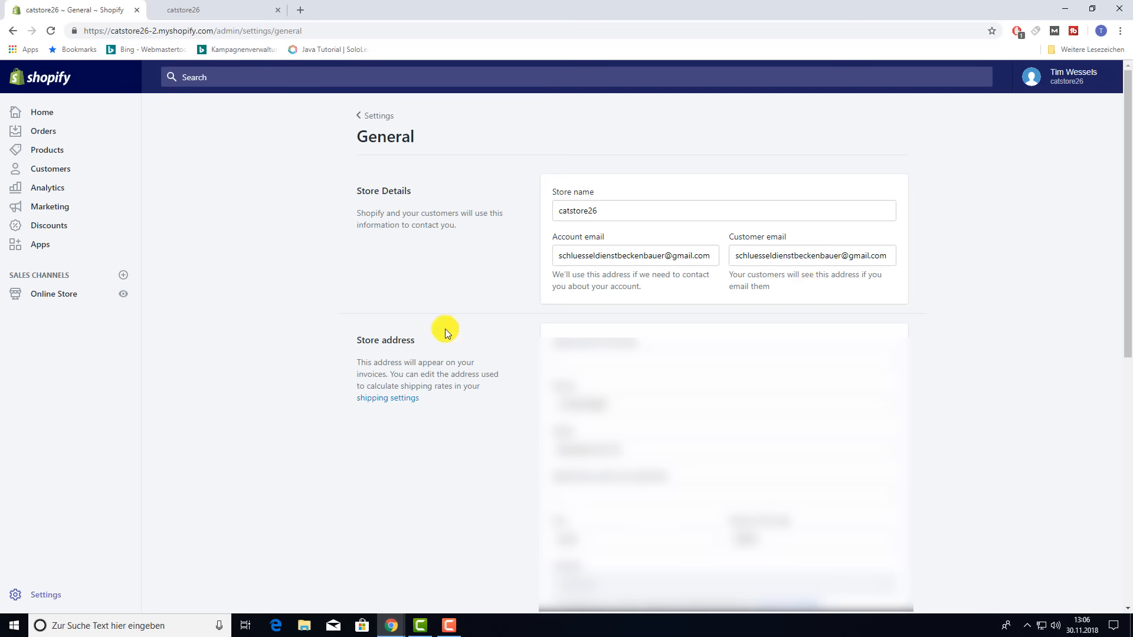
scroll(397, 337, down, 2)
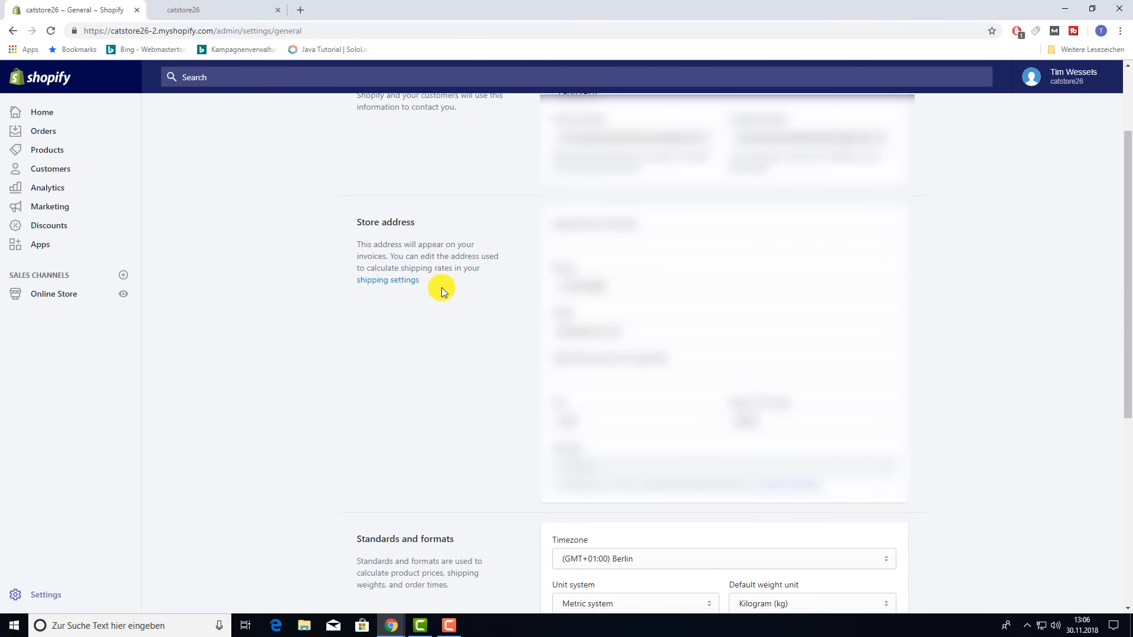
scroll(444, 292, down, 6)
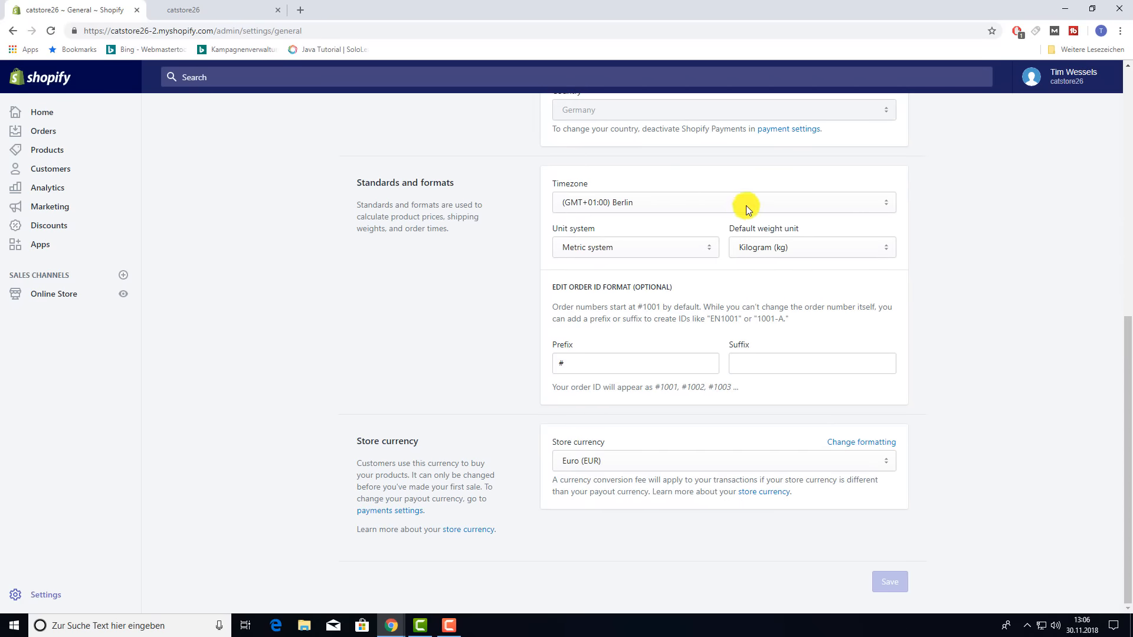
click(675, 246)
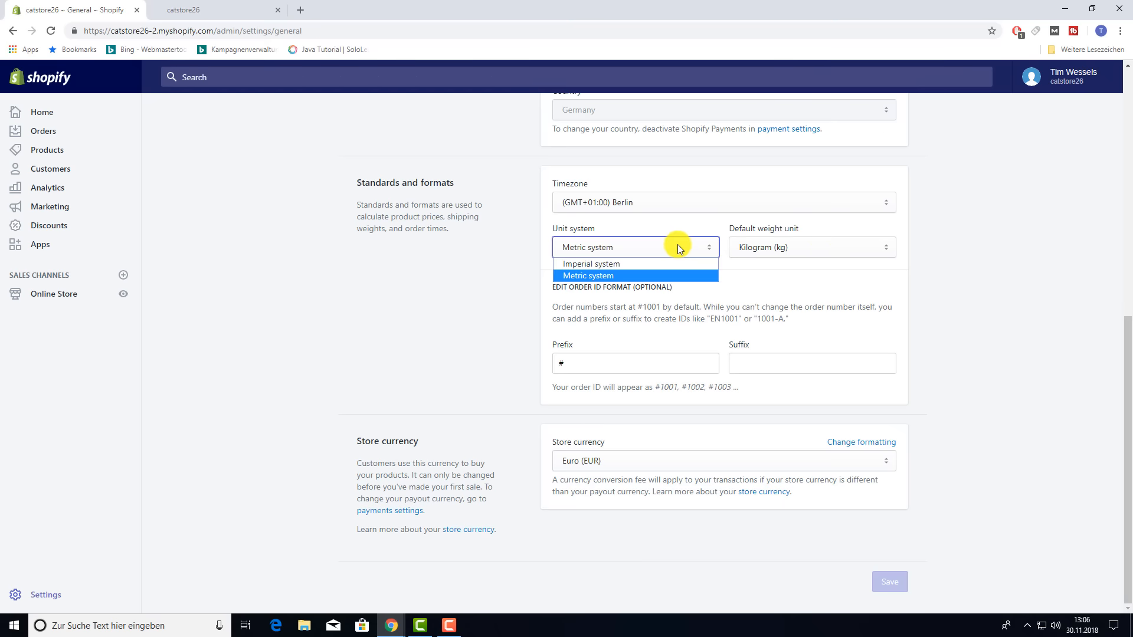
click(609, 276)
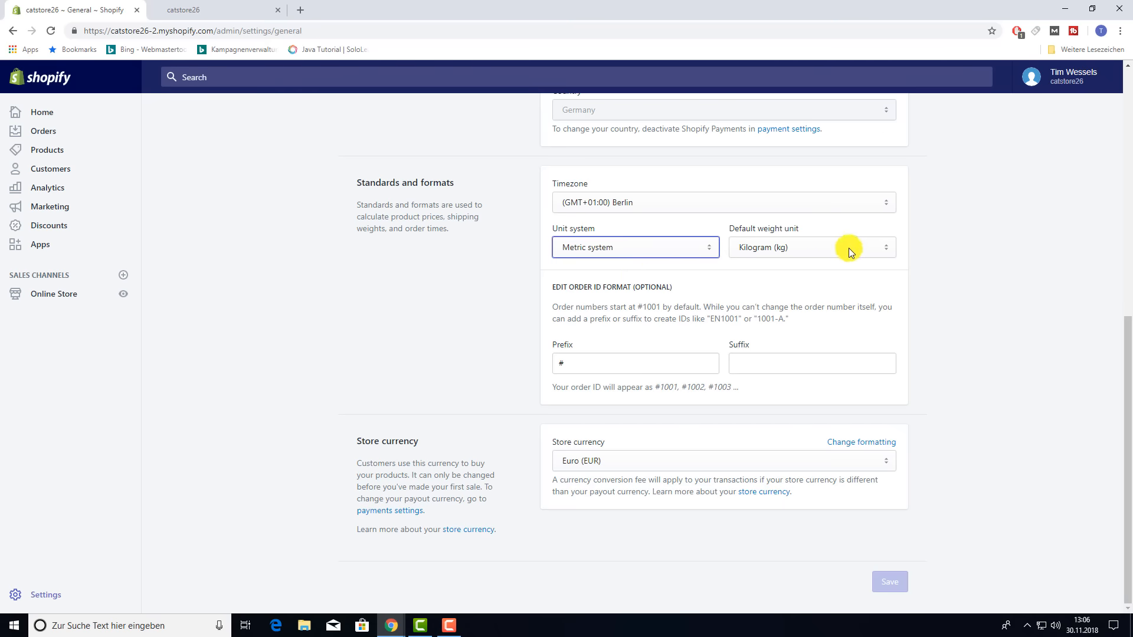
click(849, 248)
click(988, 243)
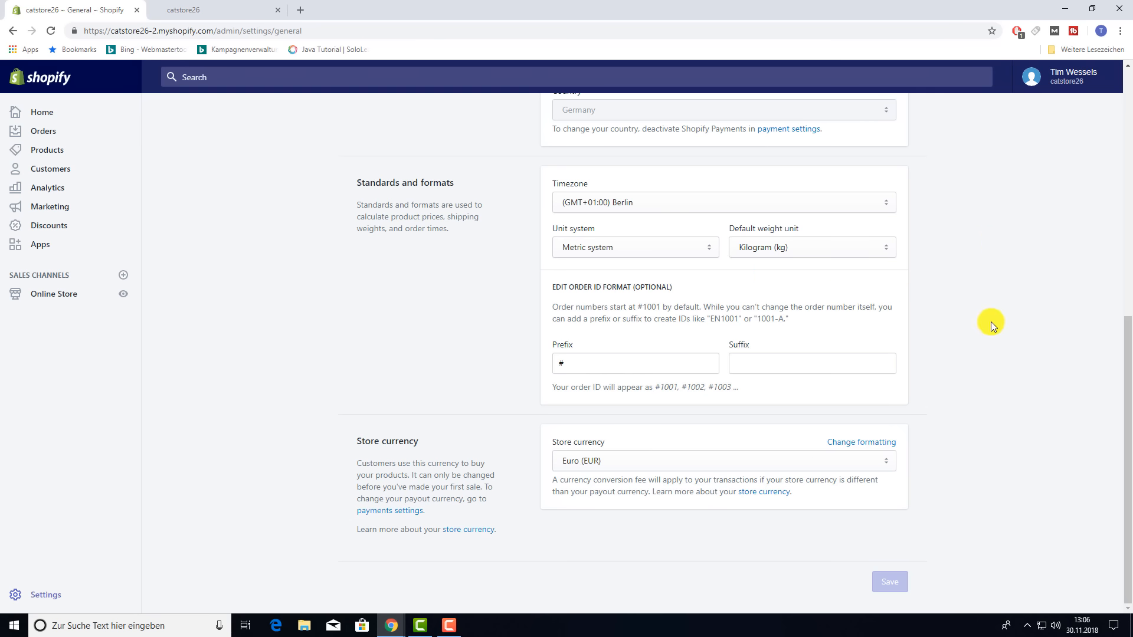
click(871, 248)
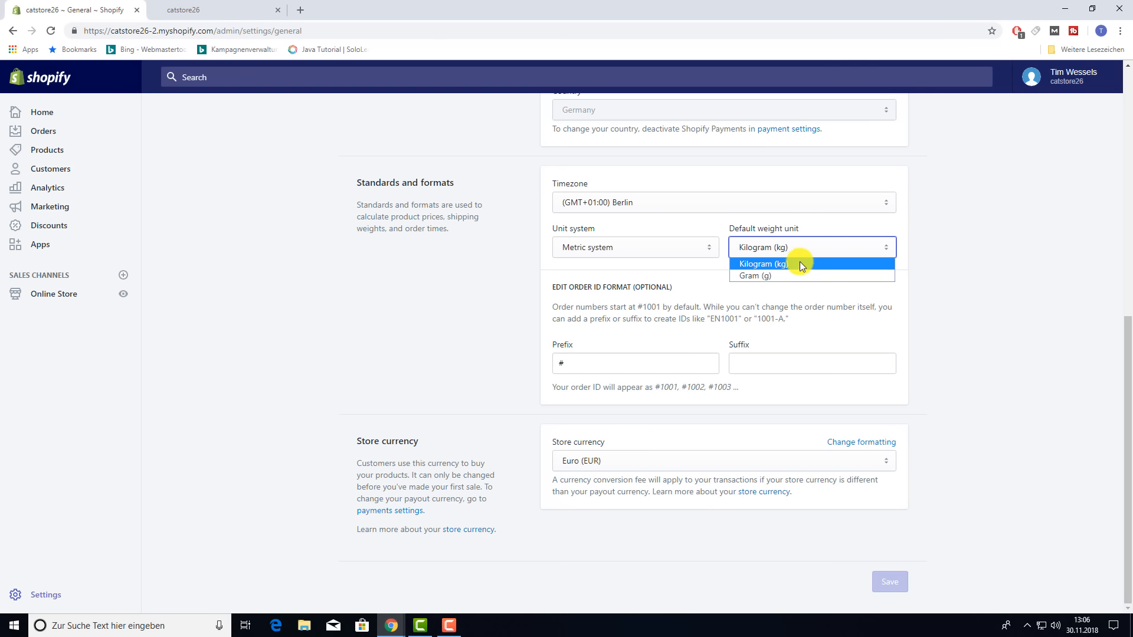
click(800, 265)
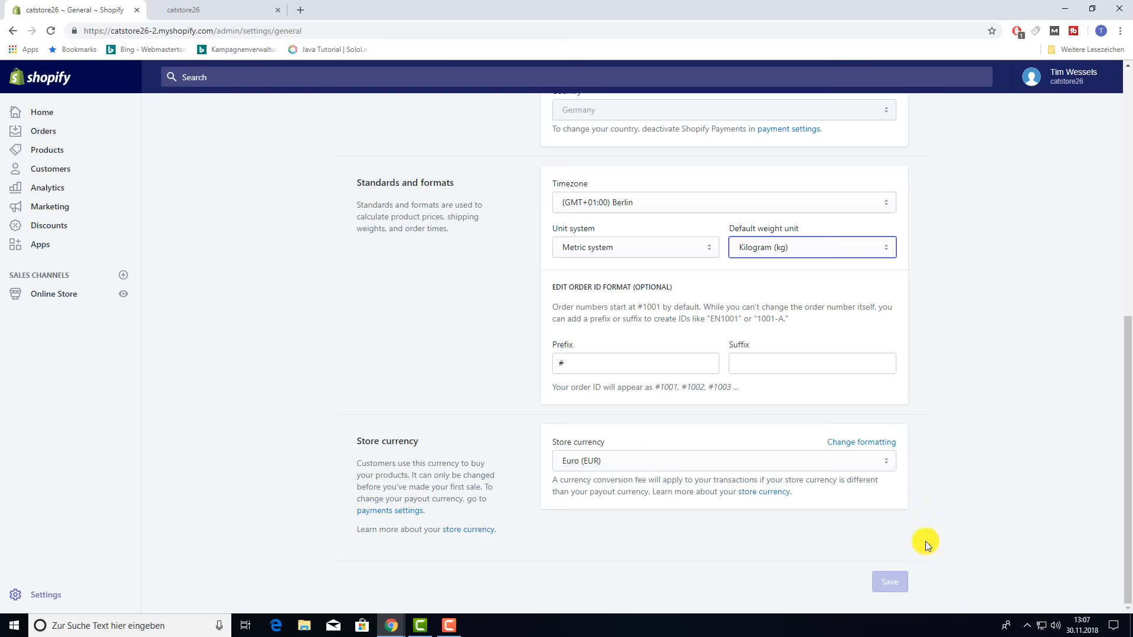
click(858, 469)
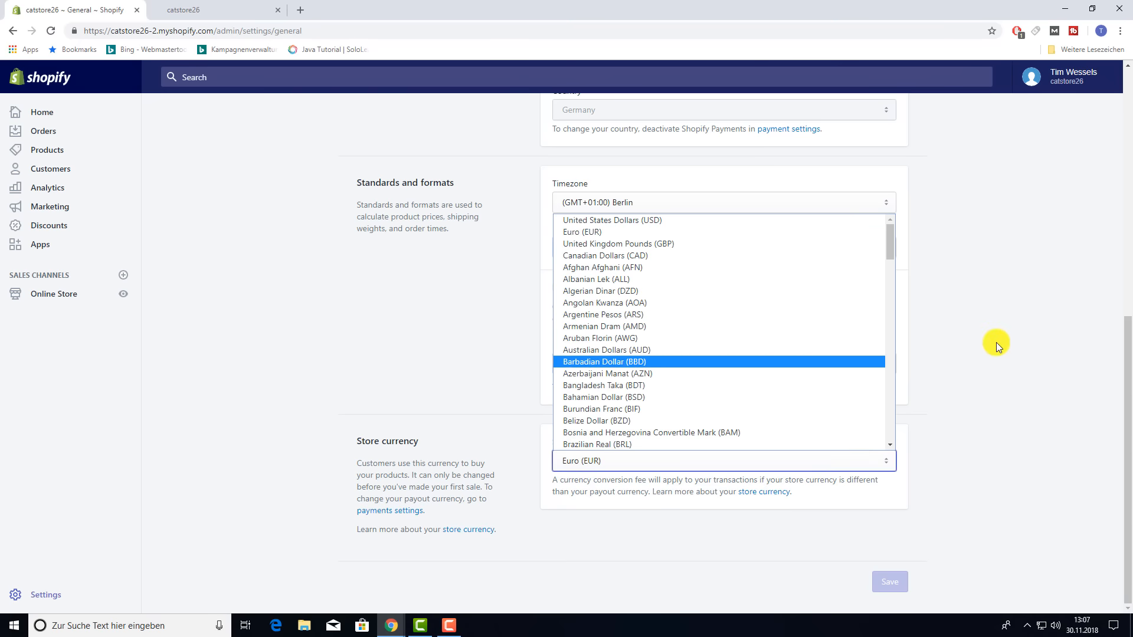
click(13, 31)
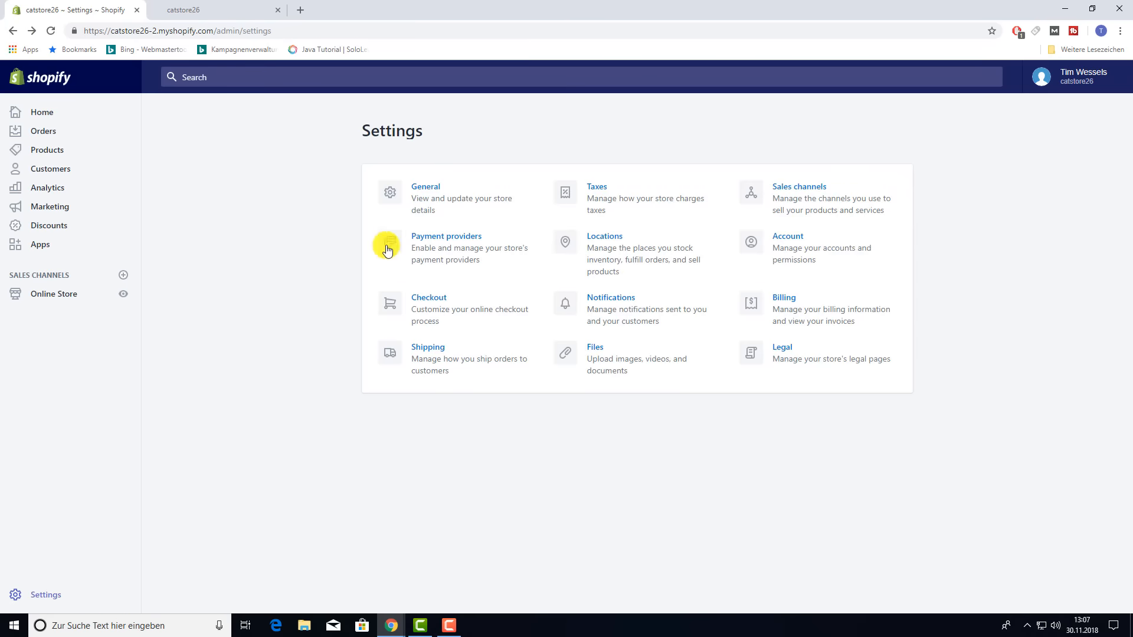
- Preview the Shopify Payments account setup form, then return to the Payment providers list
click(446, 239)
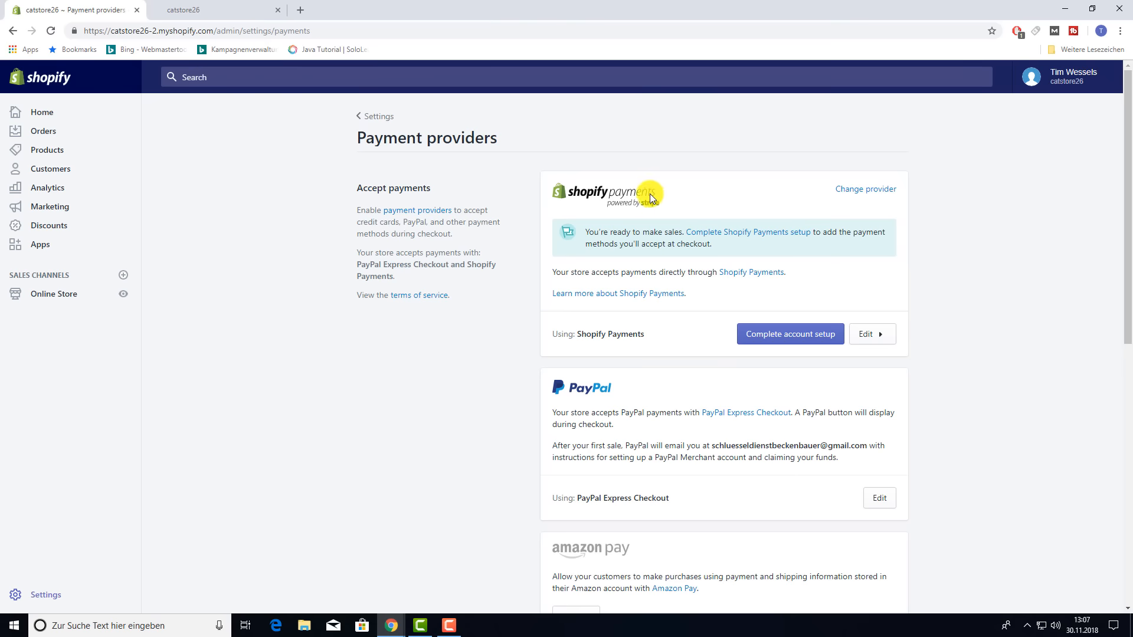
click(785, 334)
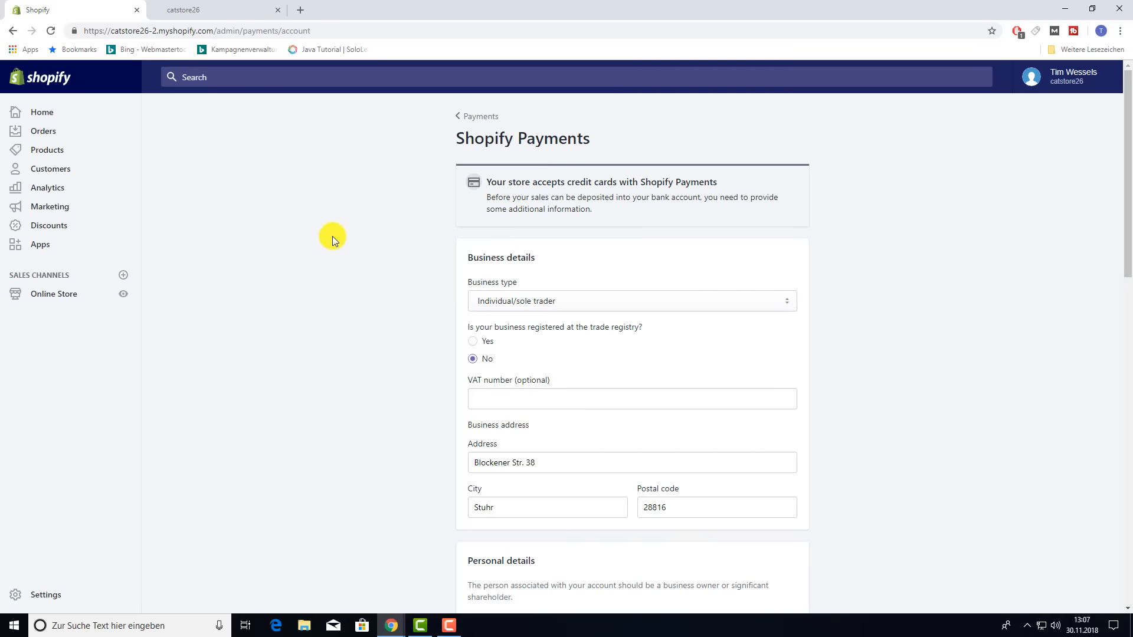
scroll(735, 366, down, 15)
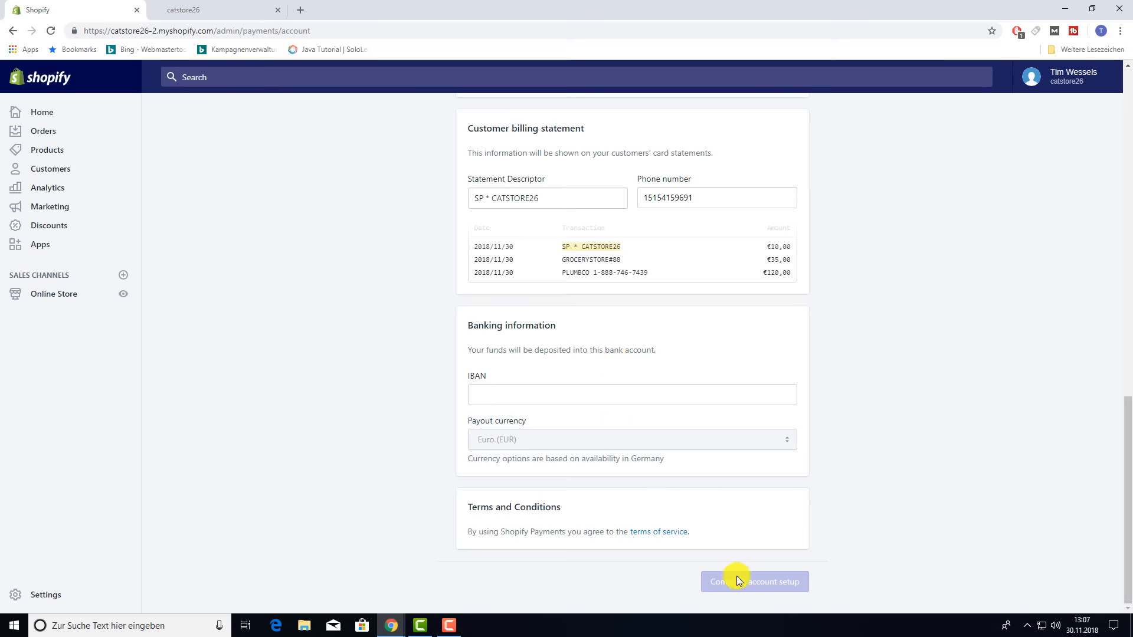
click(12, 30)
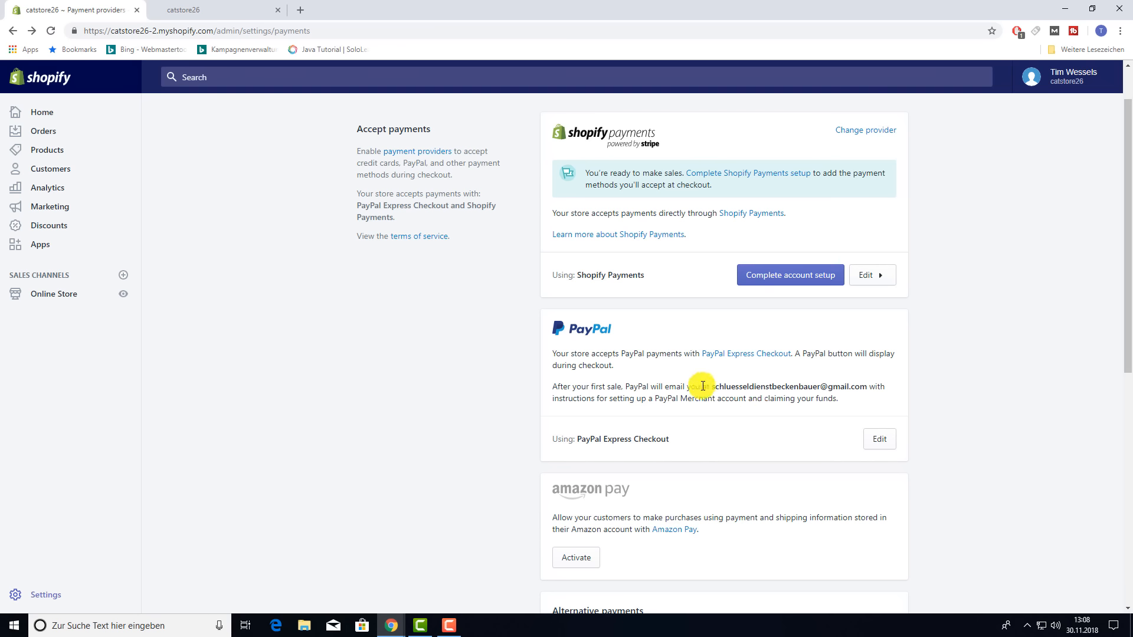
drag(714, 385, 866, 380)
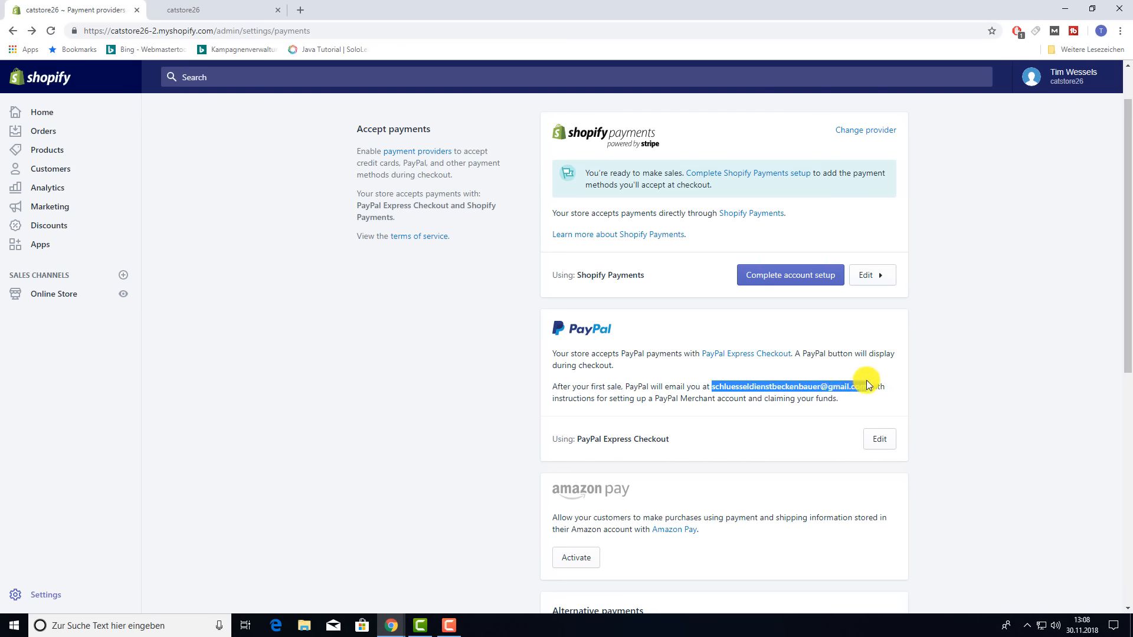
- Deactivate PayPal Express Checkout in the payment settings
click(930, 386)
click(885, 439)
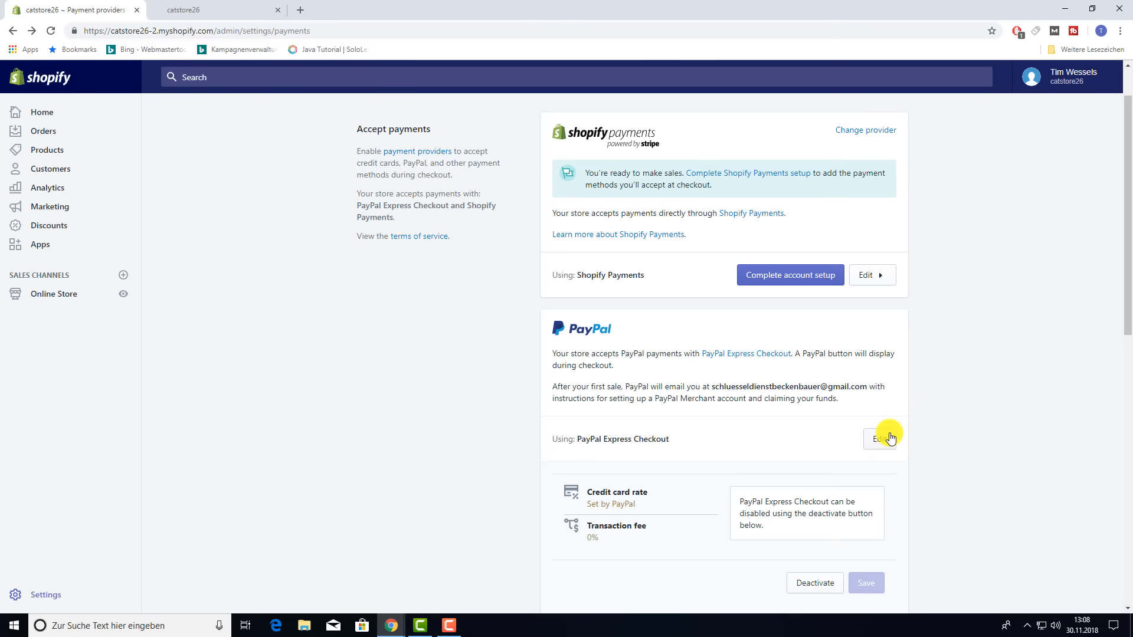
scroll(890, 431, down, 3)
click(820, 407)
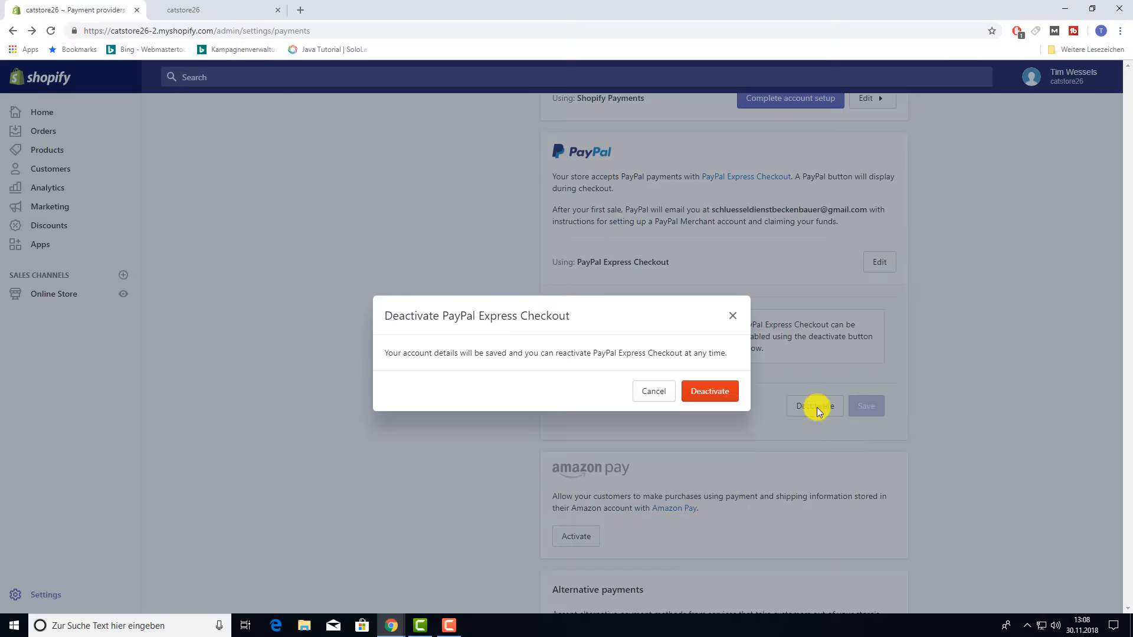
click(711, 392)
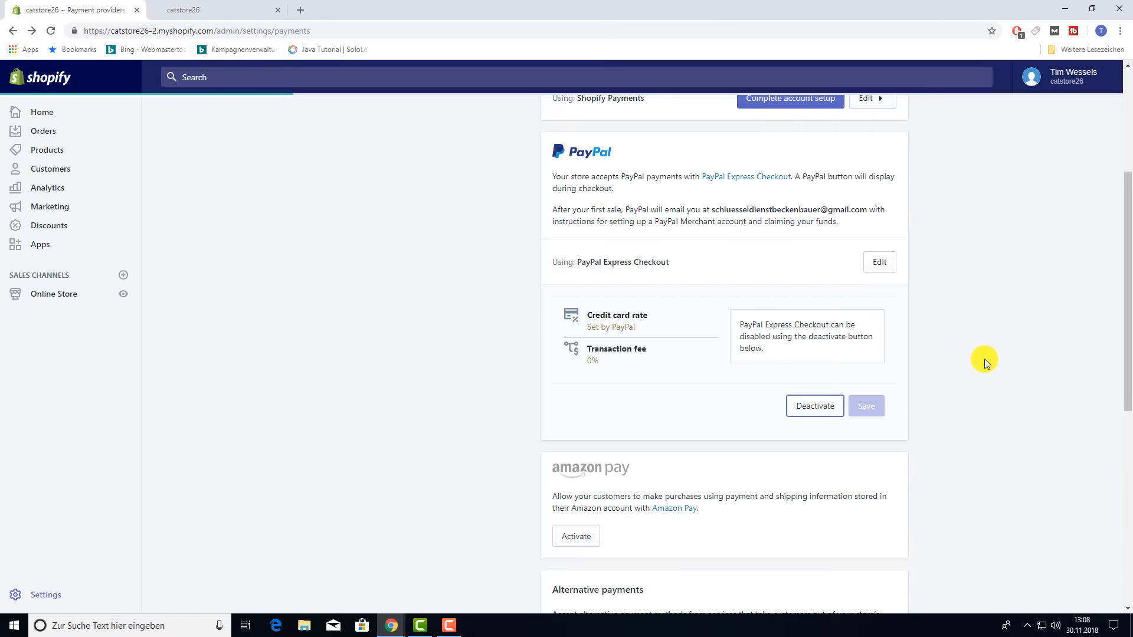
- Reselect PayPal Express Checkout as the PayPal method and start its activation
scroll(979, 359, up, 3)
click(657, 406)
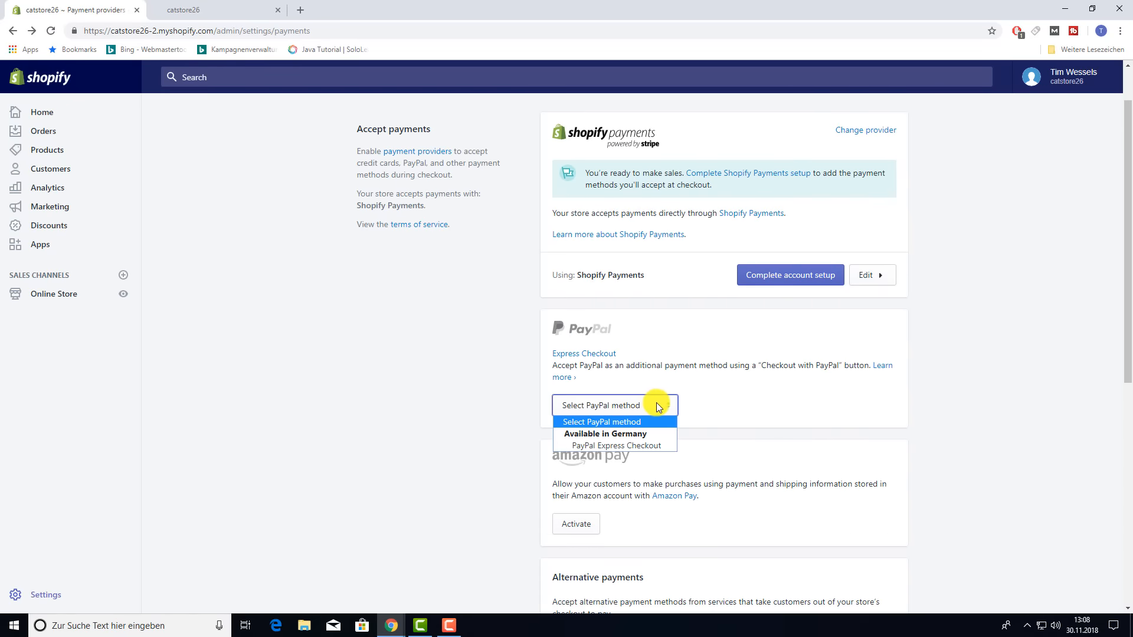
scroll(655, 413, up, 1)
scroll(829, 453, down, 2)
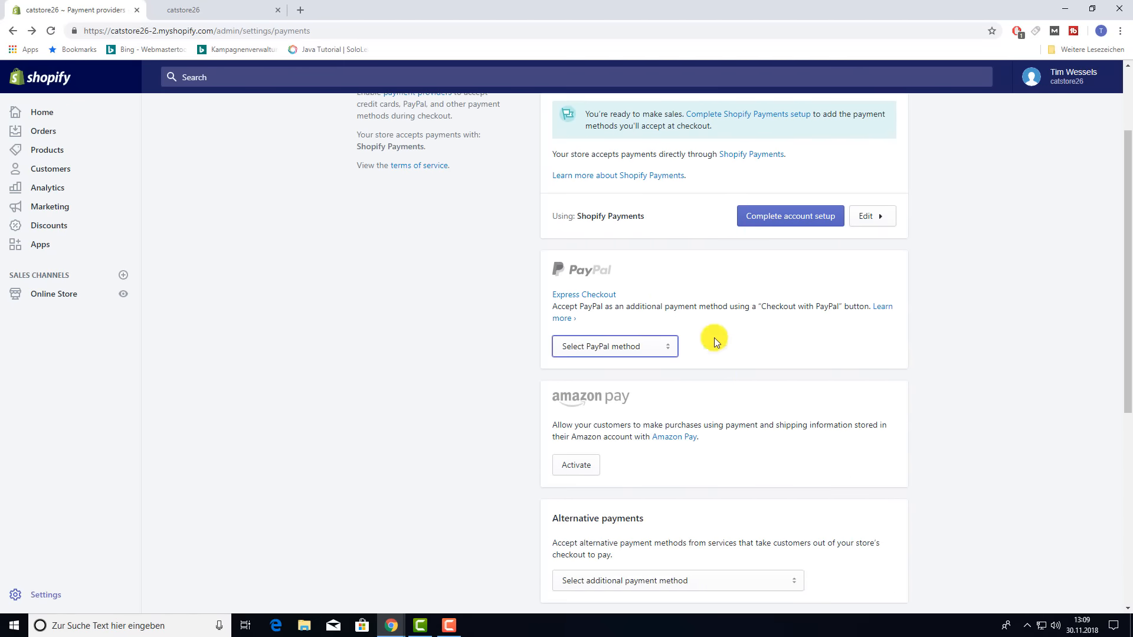
click(664, 353)
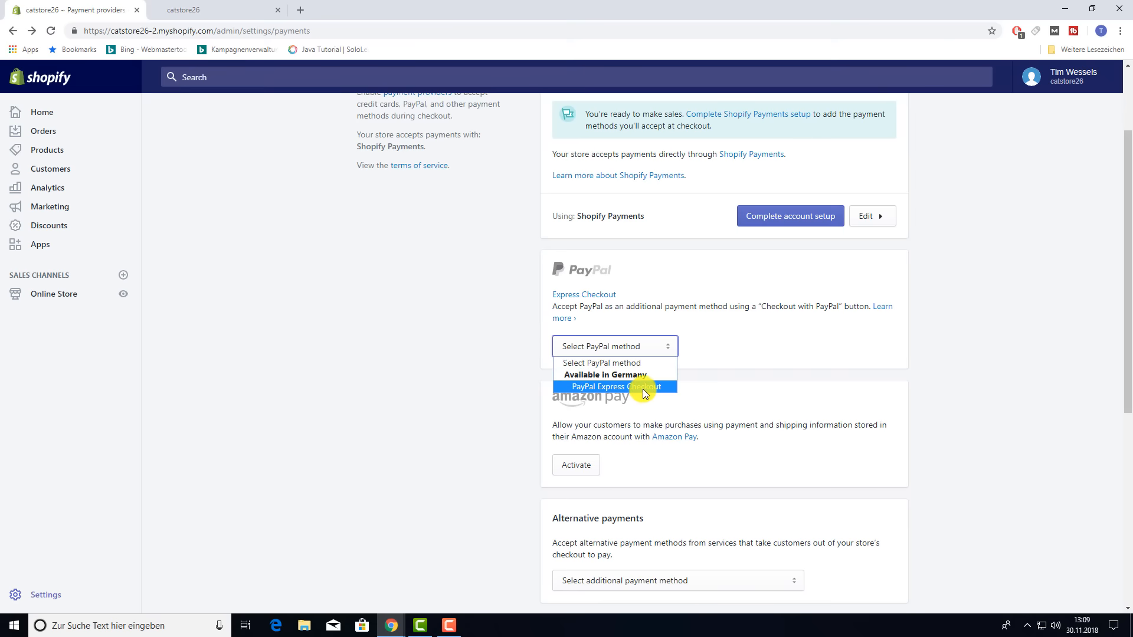
click(644, 387)
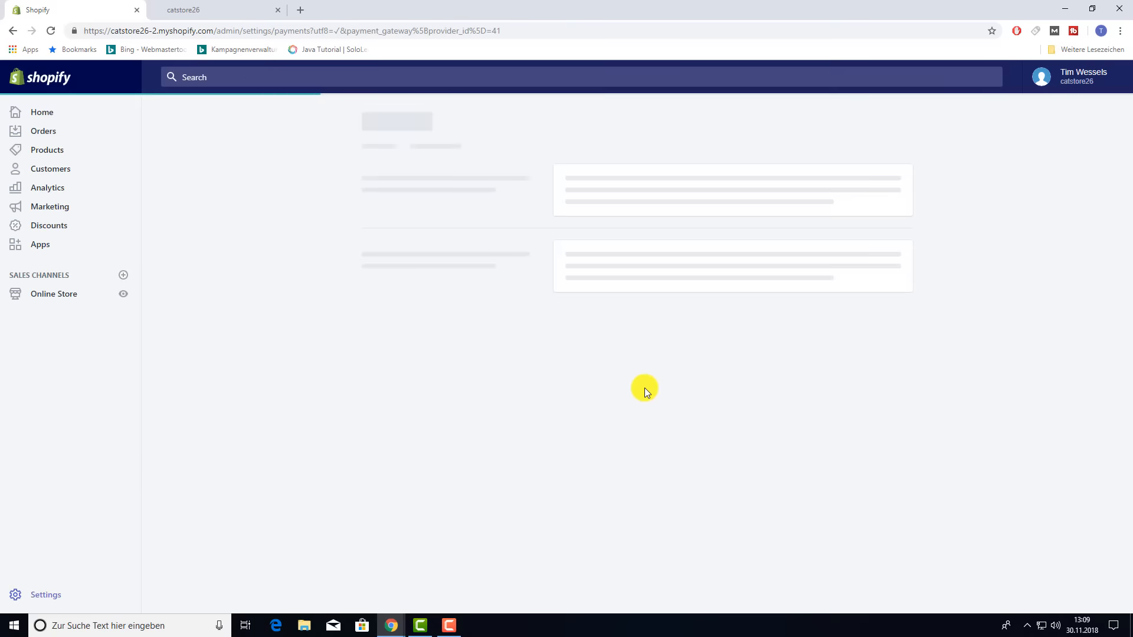
scroll(679, 414, down, 3)
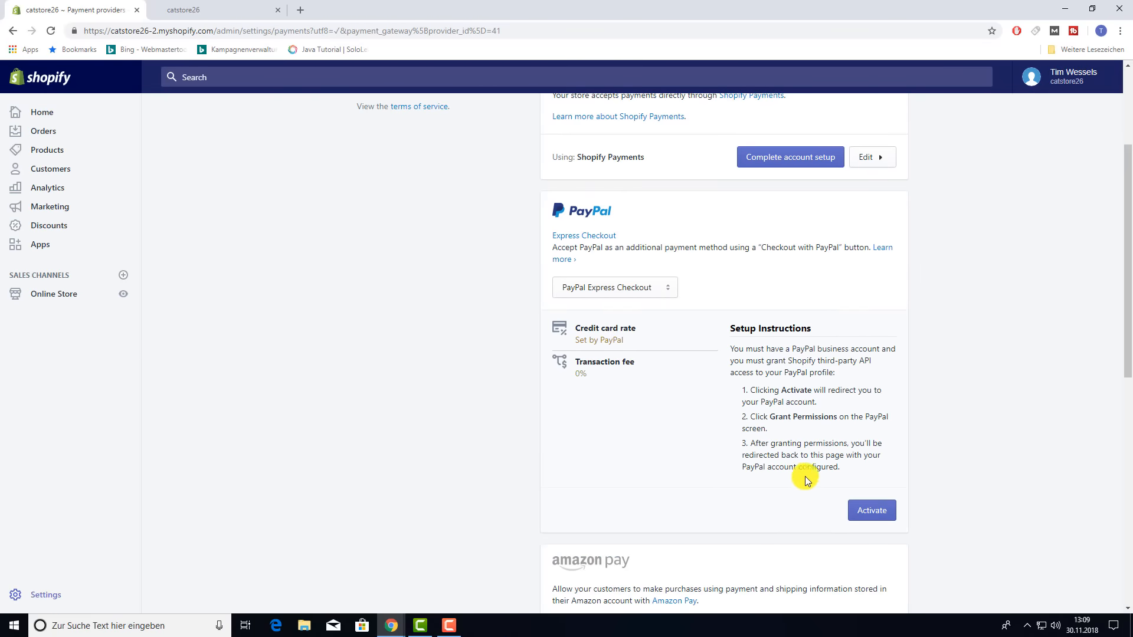
click(869, 509)
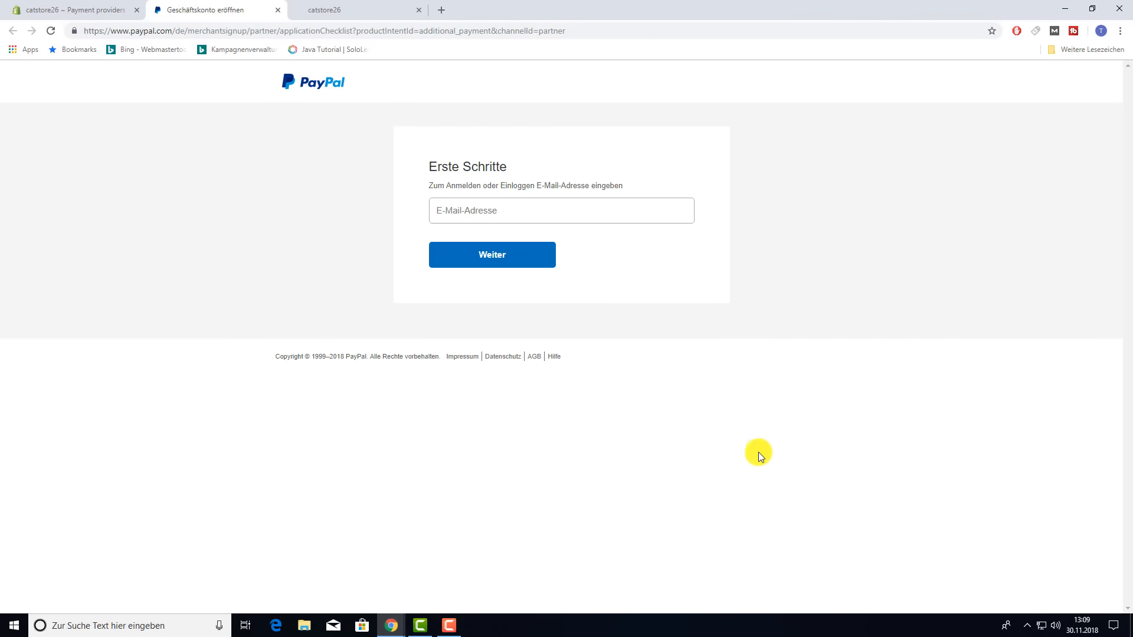
- Abandon the PayPal business sign-up without an e-mail and return to Shopify
click(471, 211)
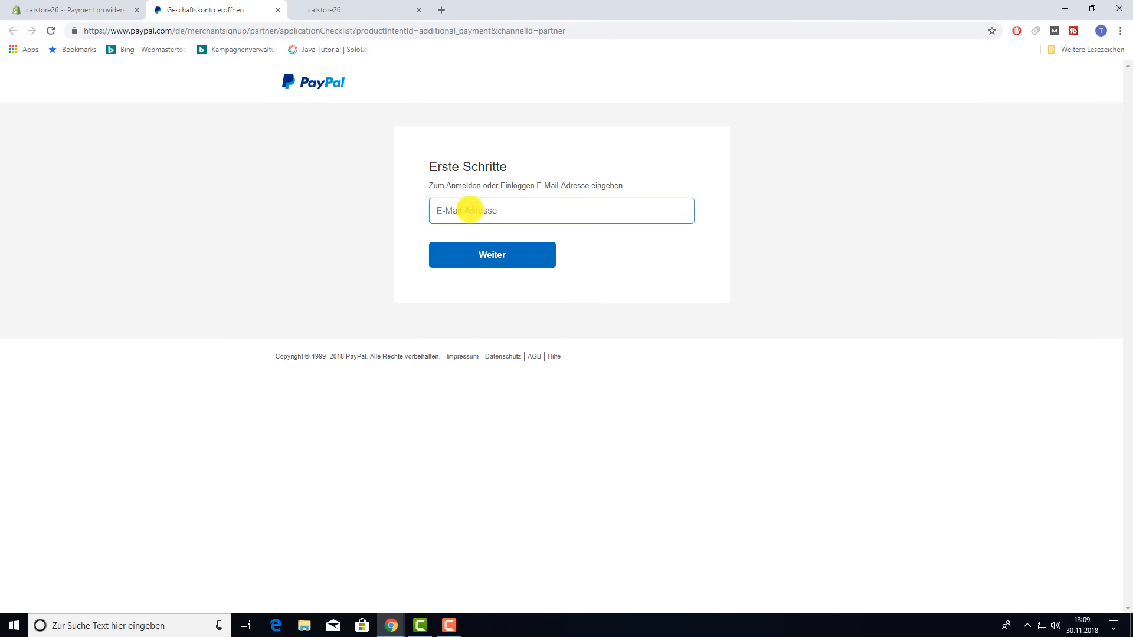
click(493, 250)
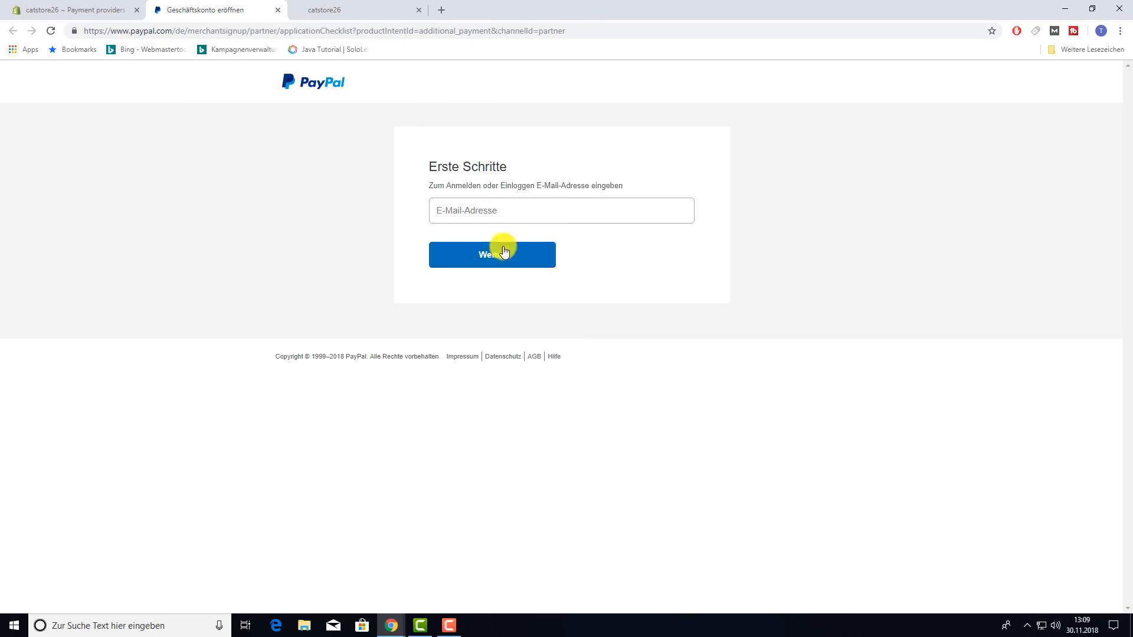
click(523, 223)
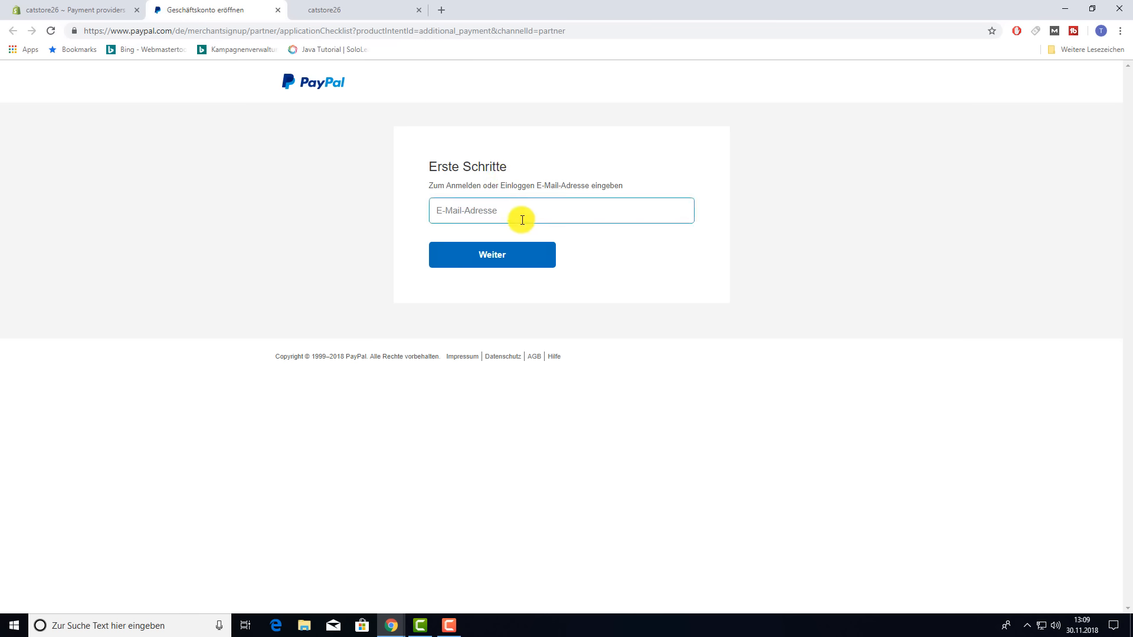
click(77, 10)
click(277, 10)
scroll(337, 293, down, 4)
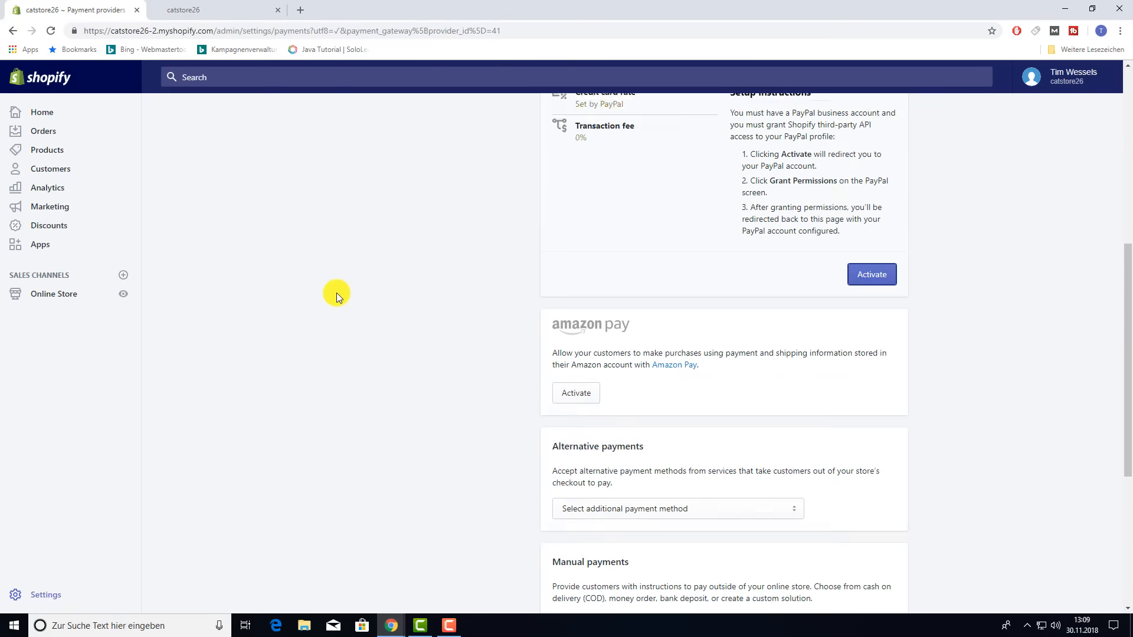
scroll(335, 293, down, 2)
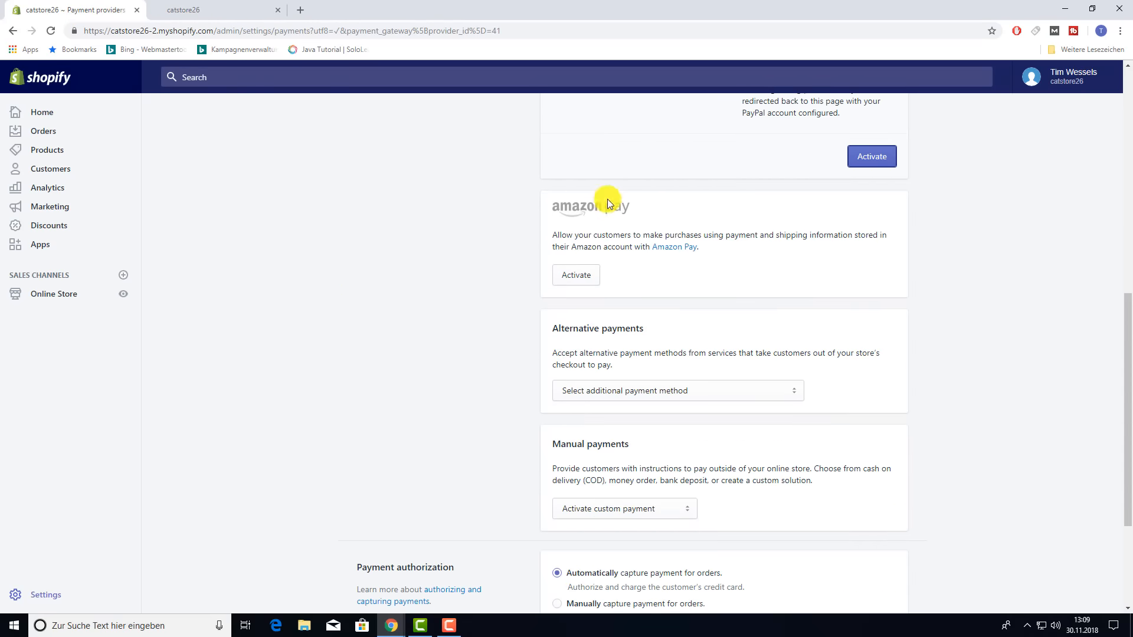
scroll(502, 301, down, 2)
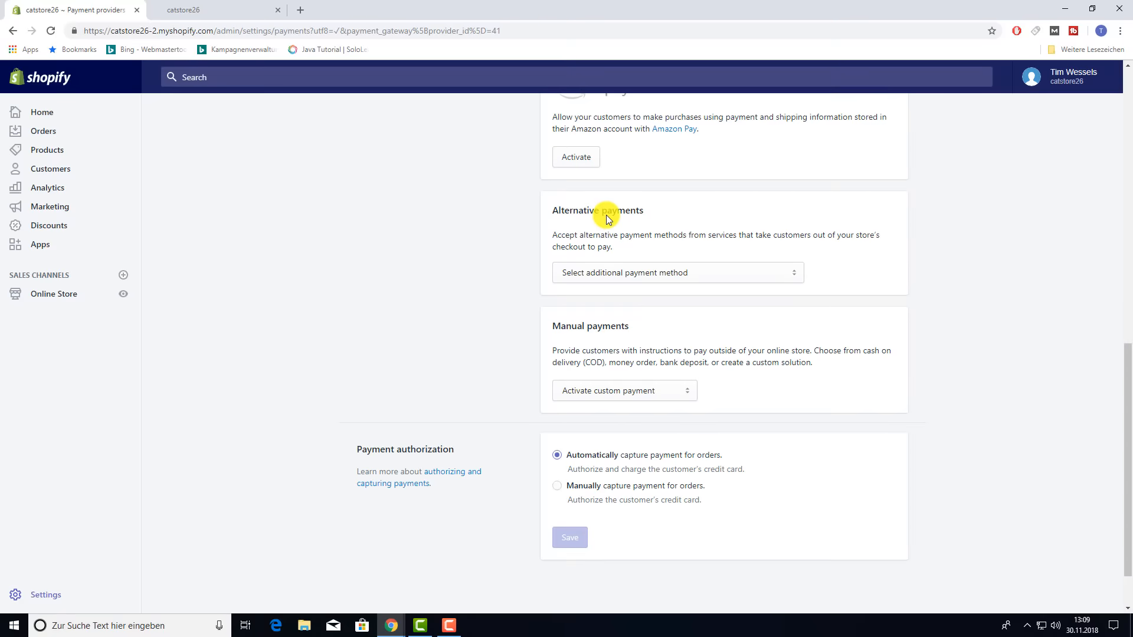
click(724, 273)
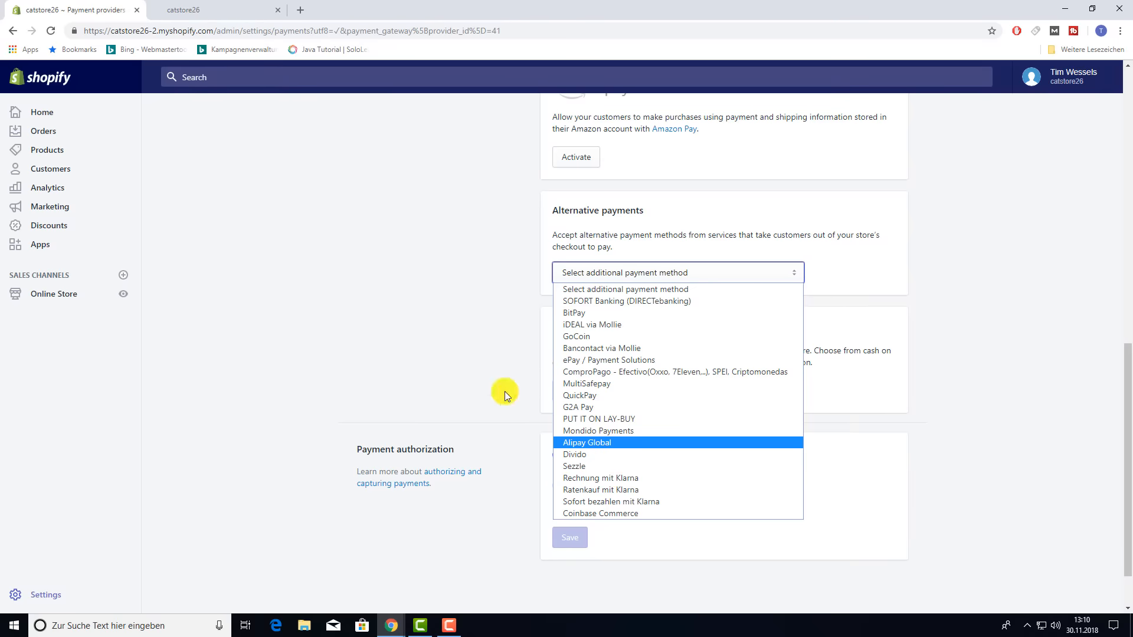
click(405, 285)
scroll(508, 298, up, 15)
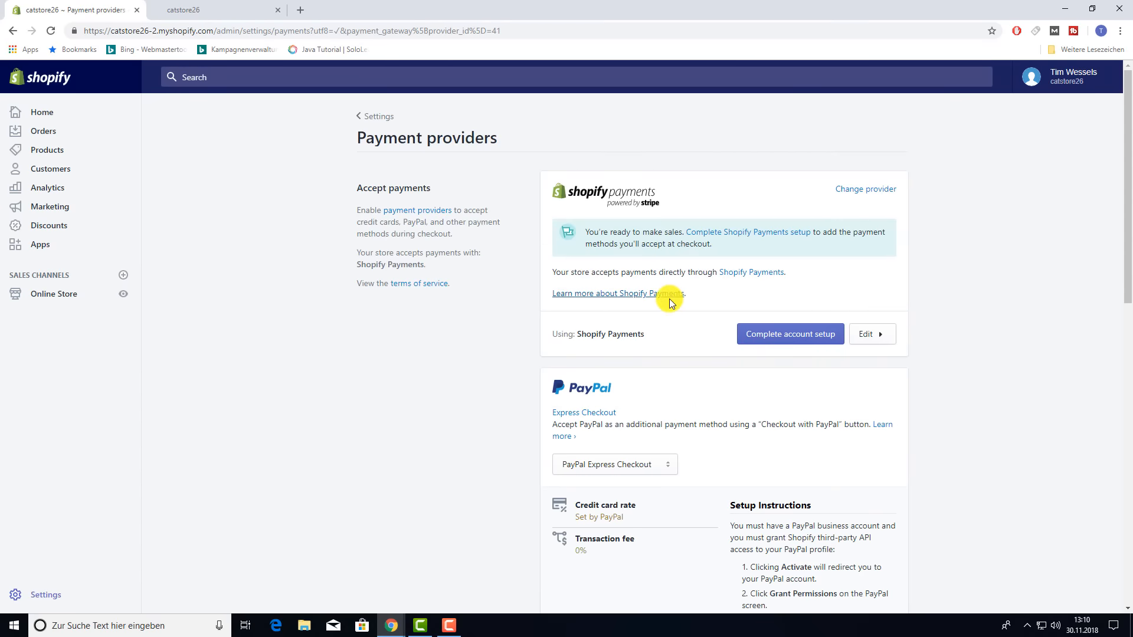
scroll(670, 298, down, 12)
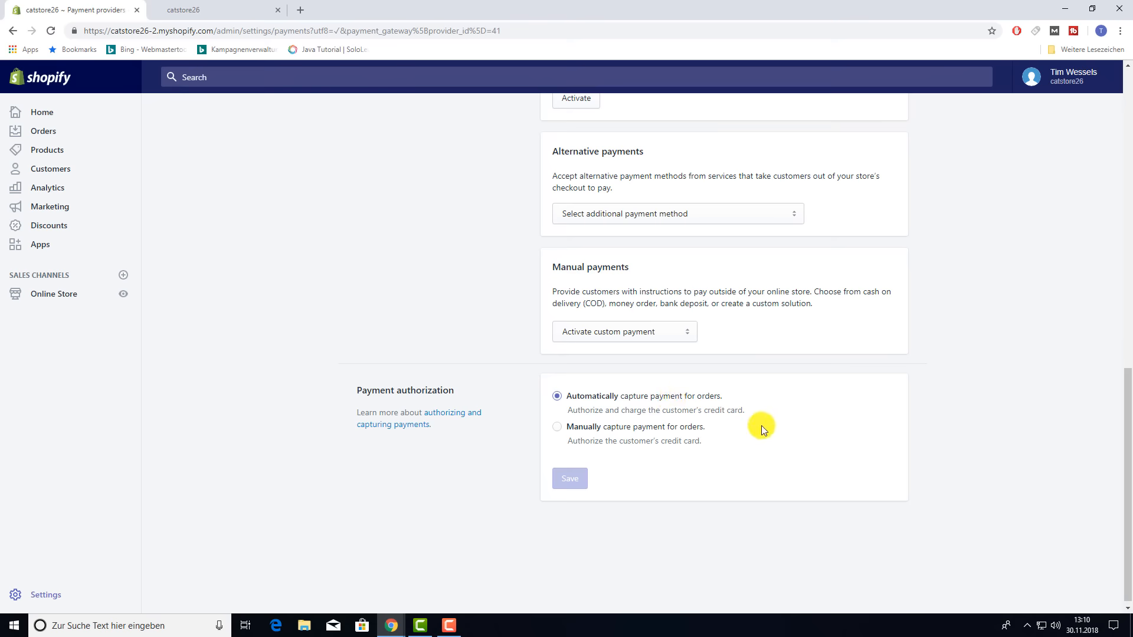
- Set payment authorization to manually capture payment for orders and save it
click(557, 427)
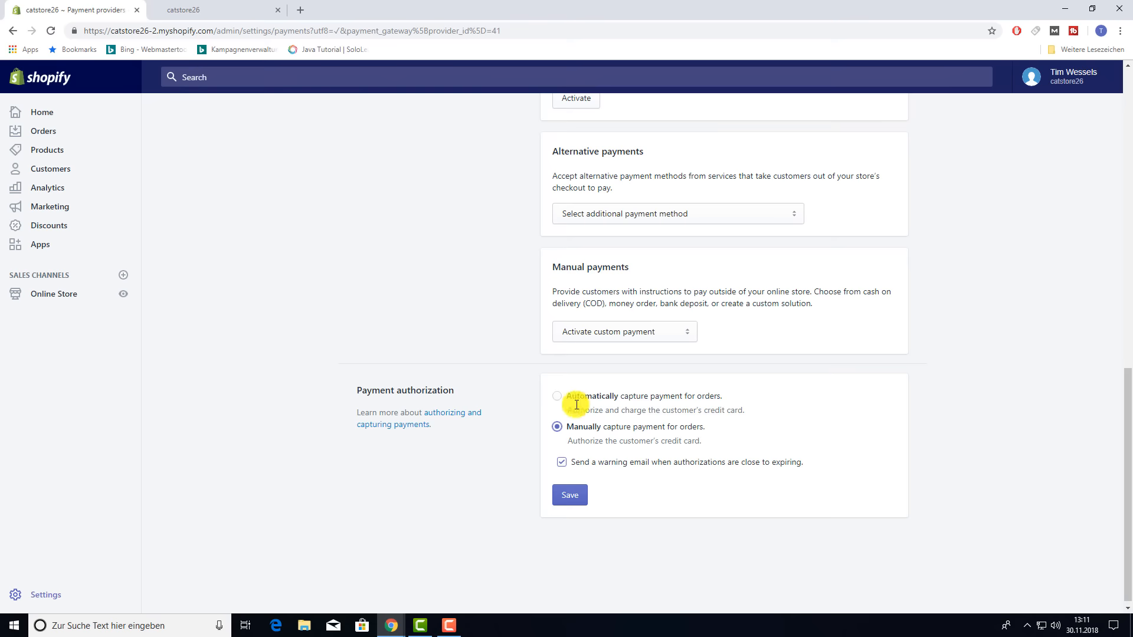
click(583, 501)
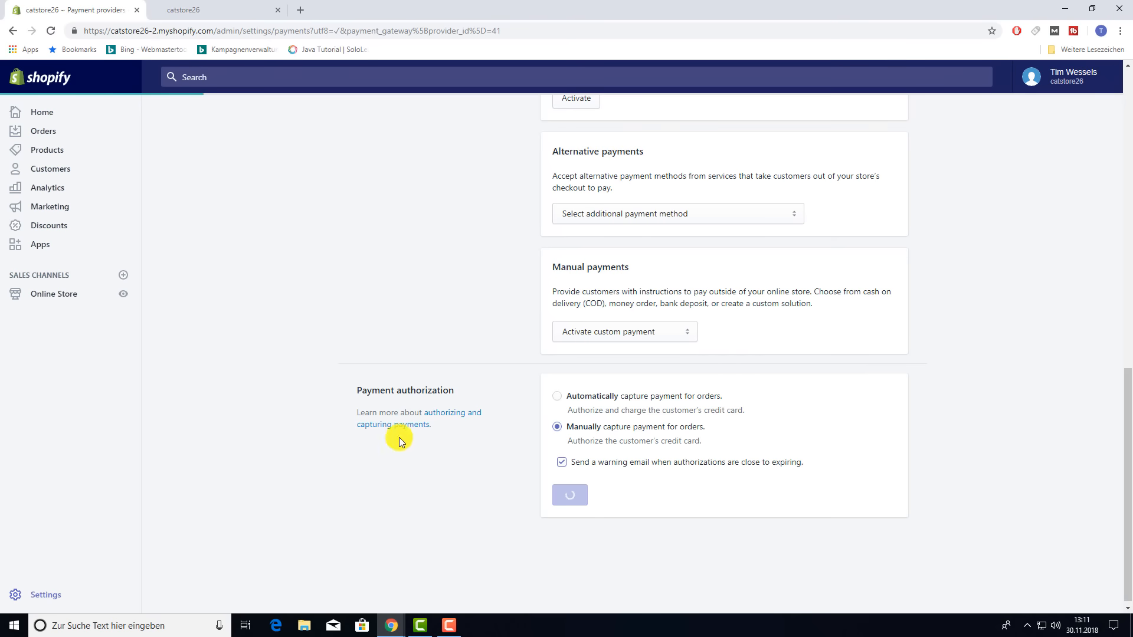
click(46, 596)
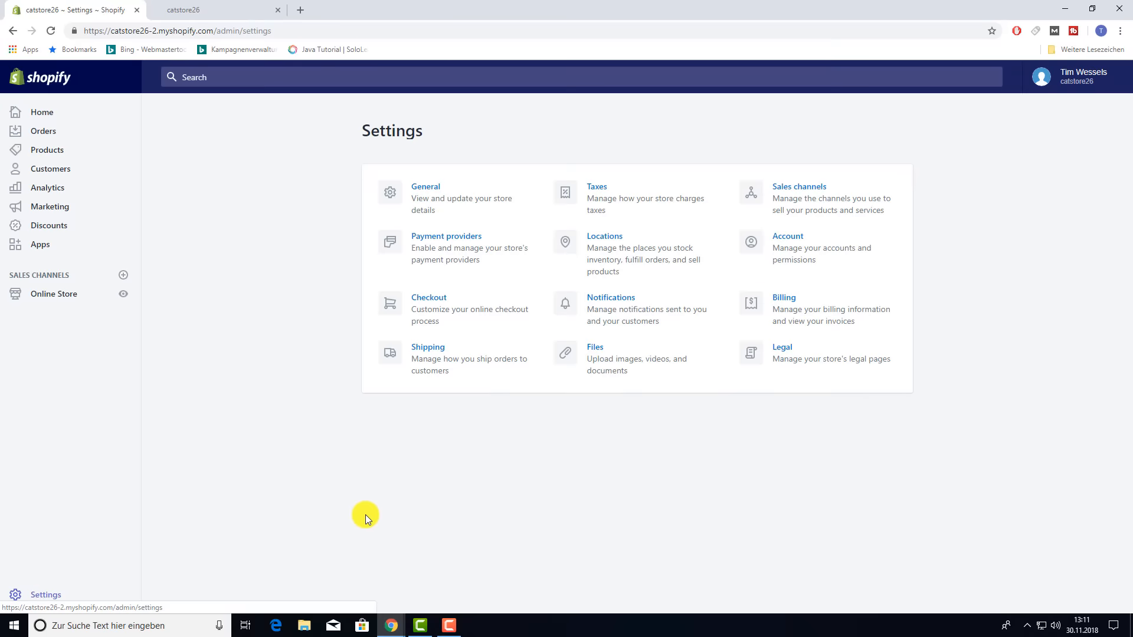
- In Checkout settings, make customer accounts optional and allow checkout using email only
click(435, 304)
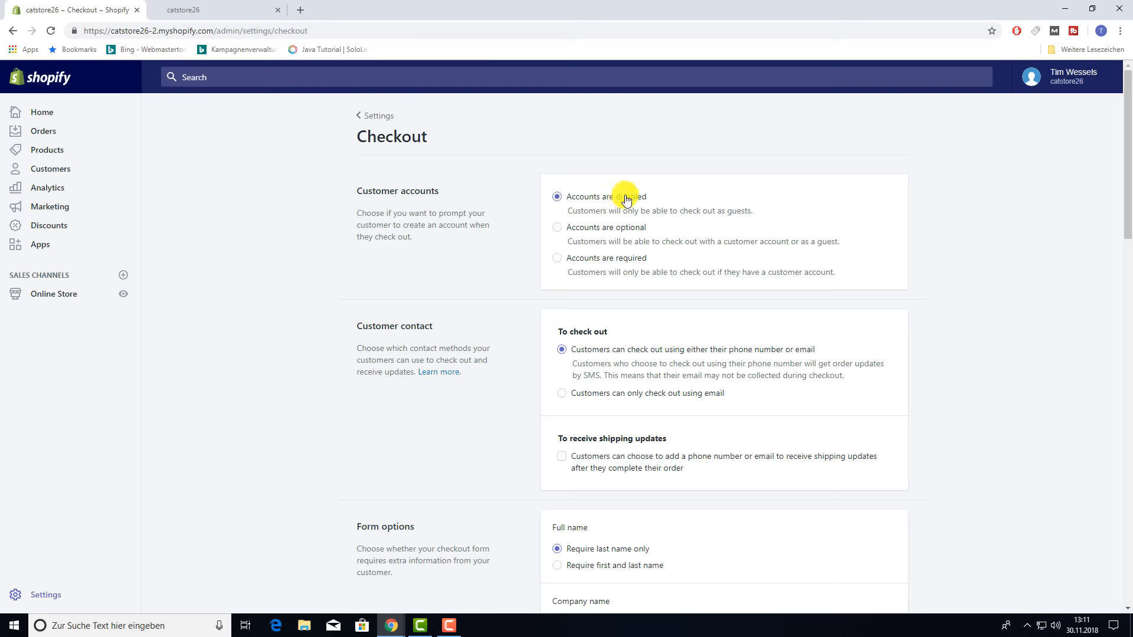
click(557, 228)
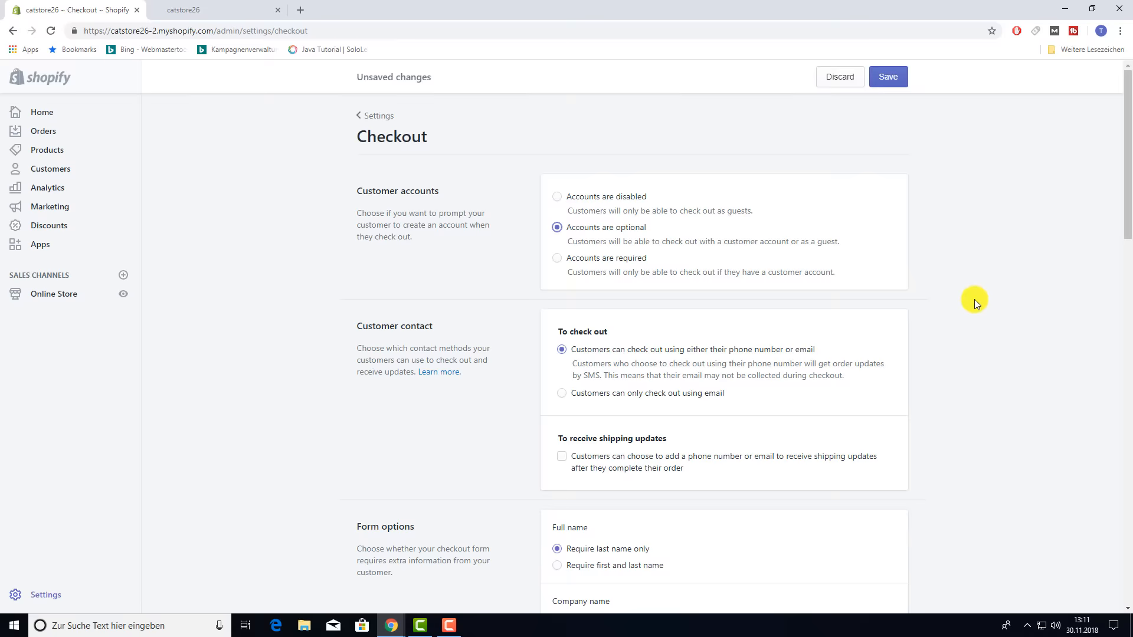
scroll(975, 299, down, 1)
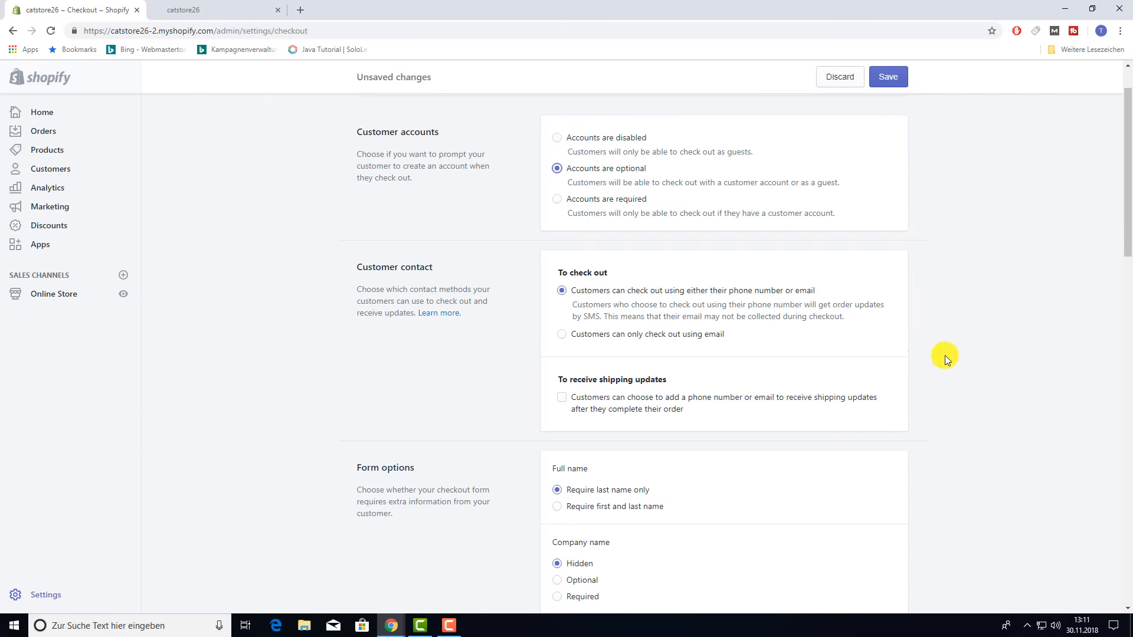
scroll(948, 360, down, 1)
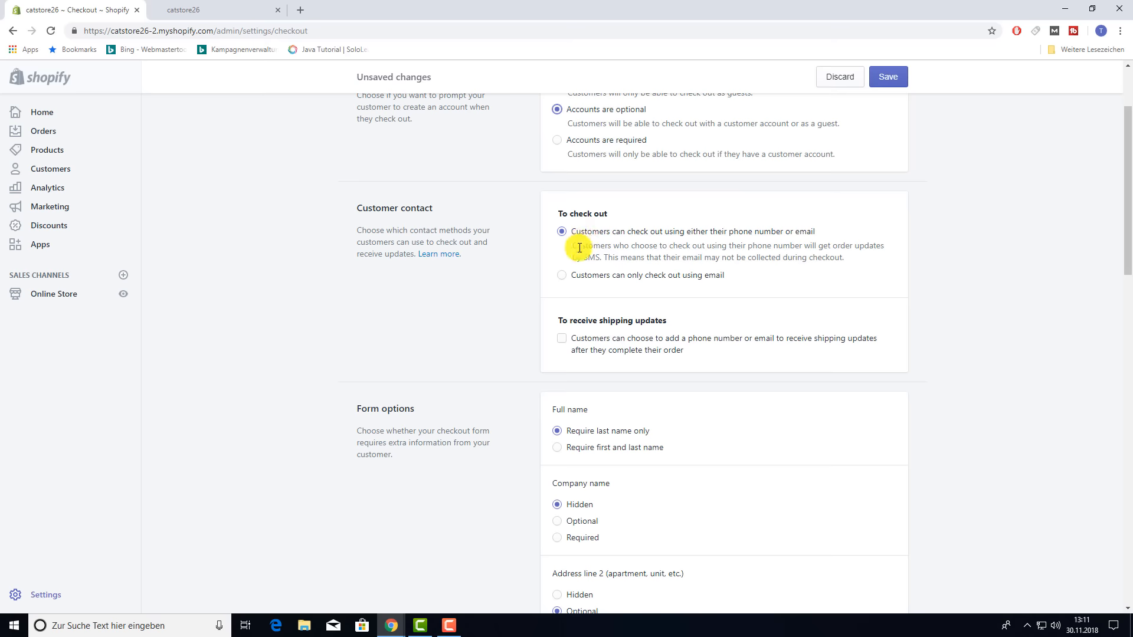
click(569, 285)
scroll(710, 363, down, 3)
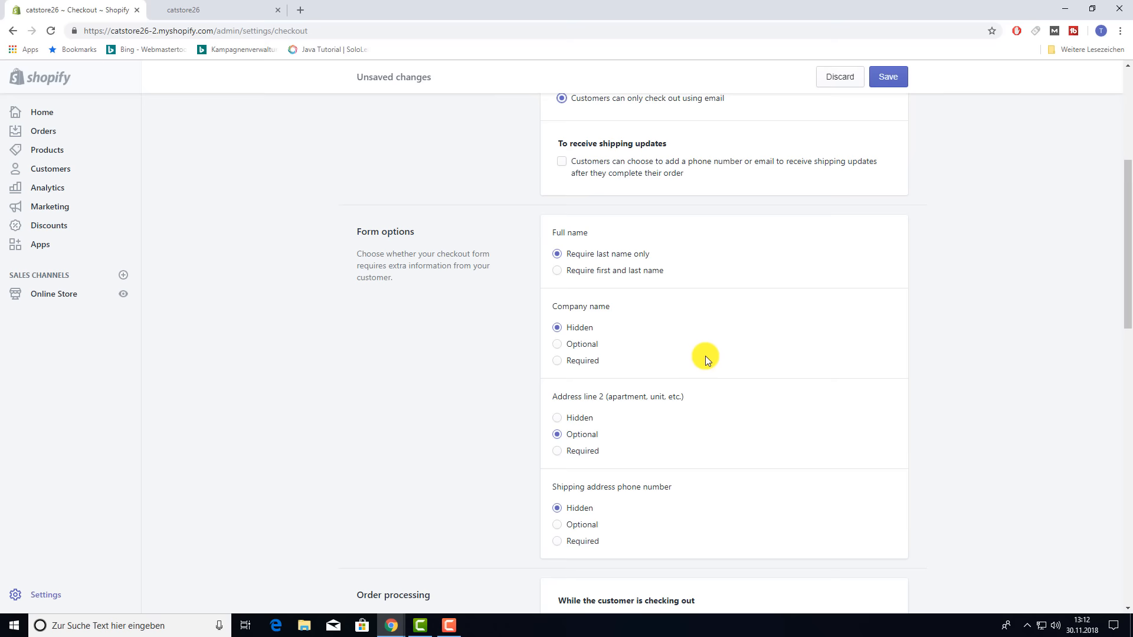
scroll(704, 354, down, 1)
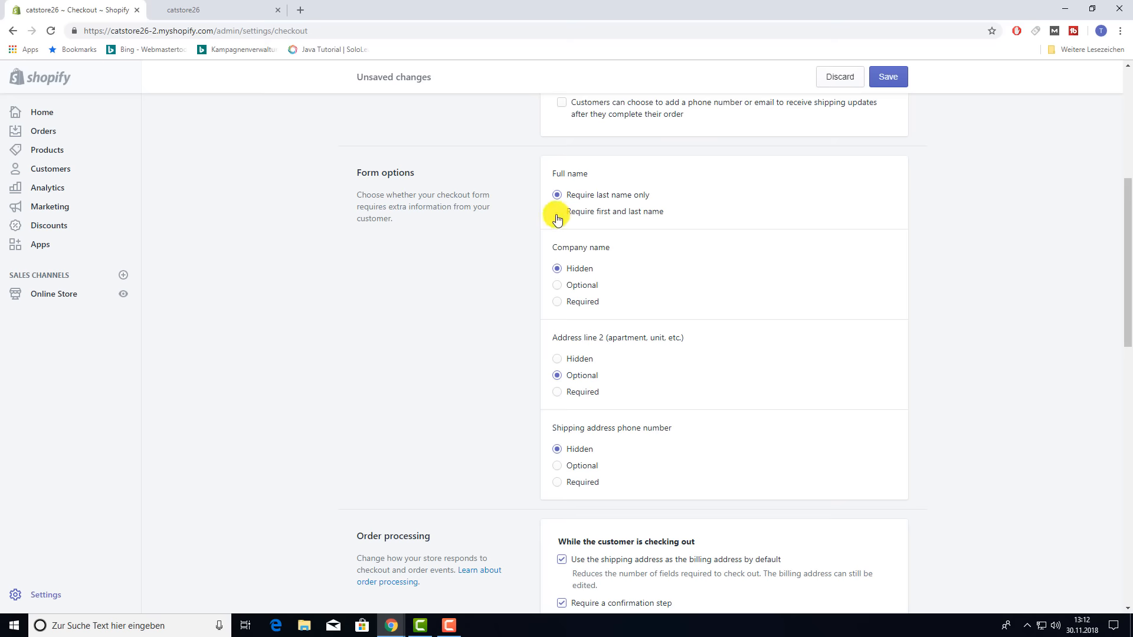
scroll(721, 300, down, 1)
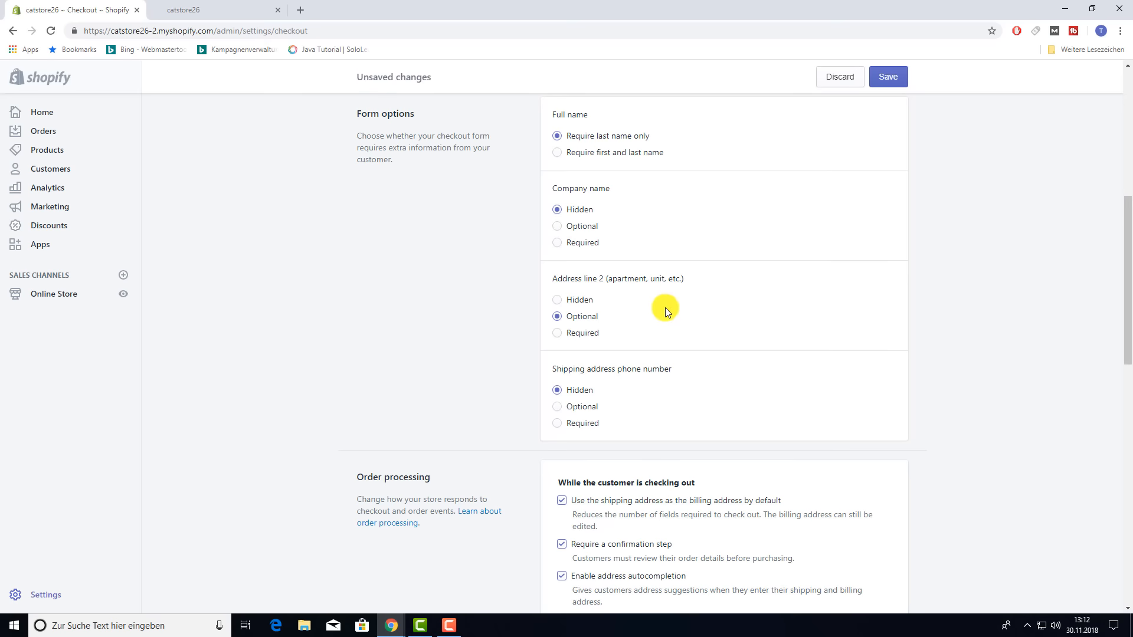
scroll(665, 310, down, 2)
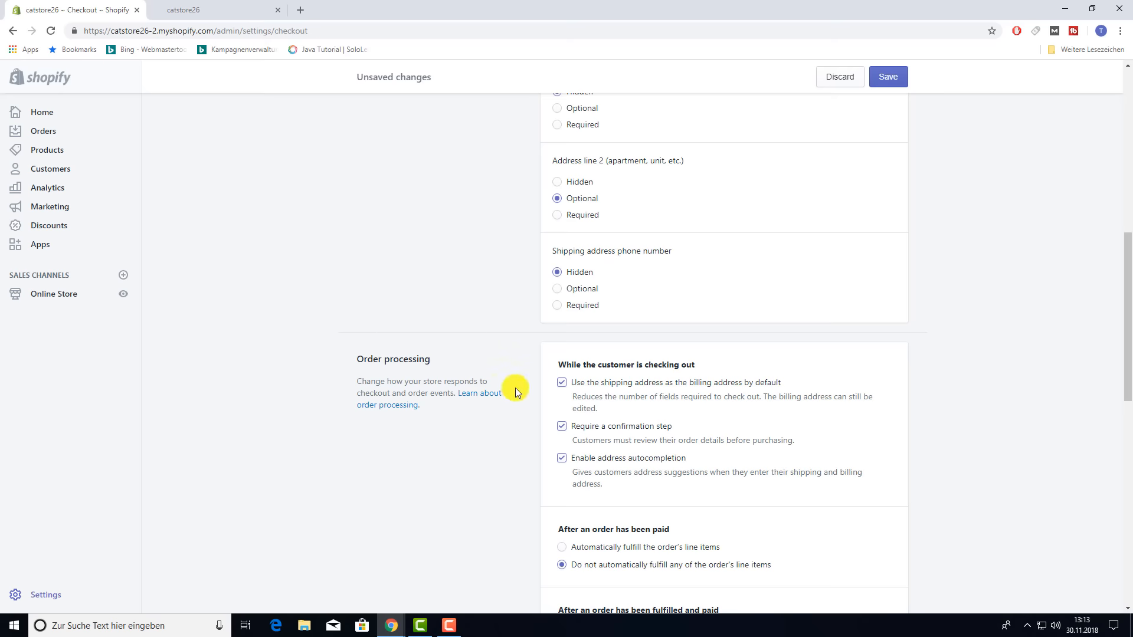
scroll(511, 429, down, 3)
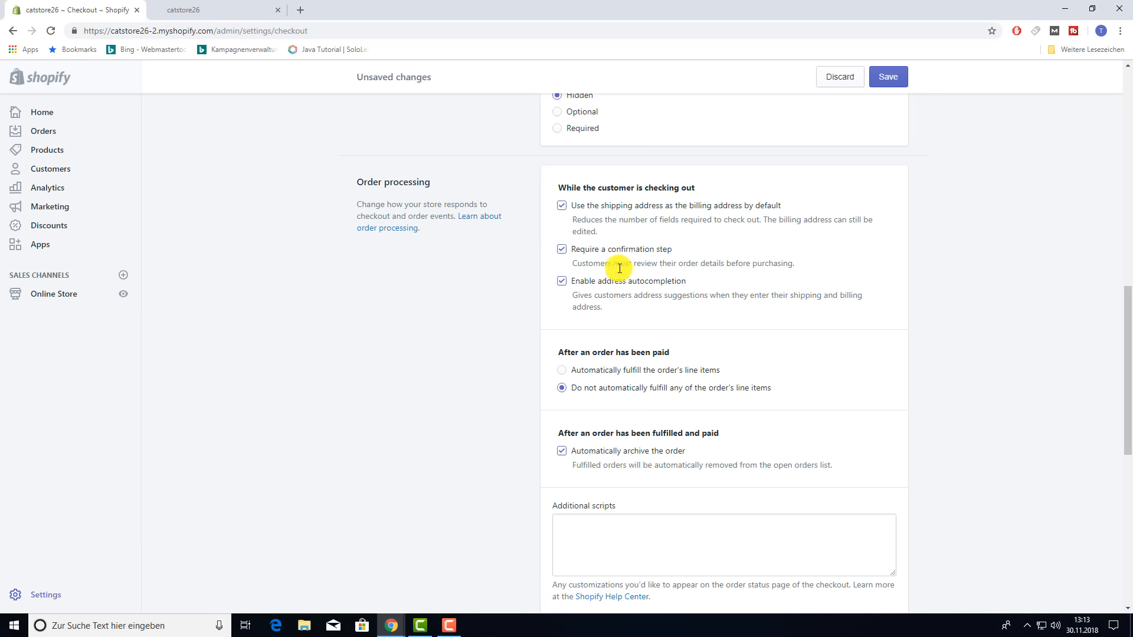
click(565, 251)
scroll(533, 269, down, 1)
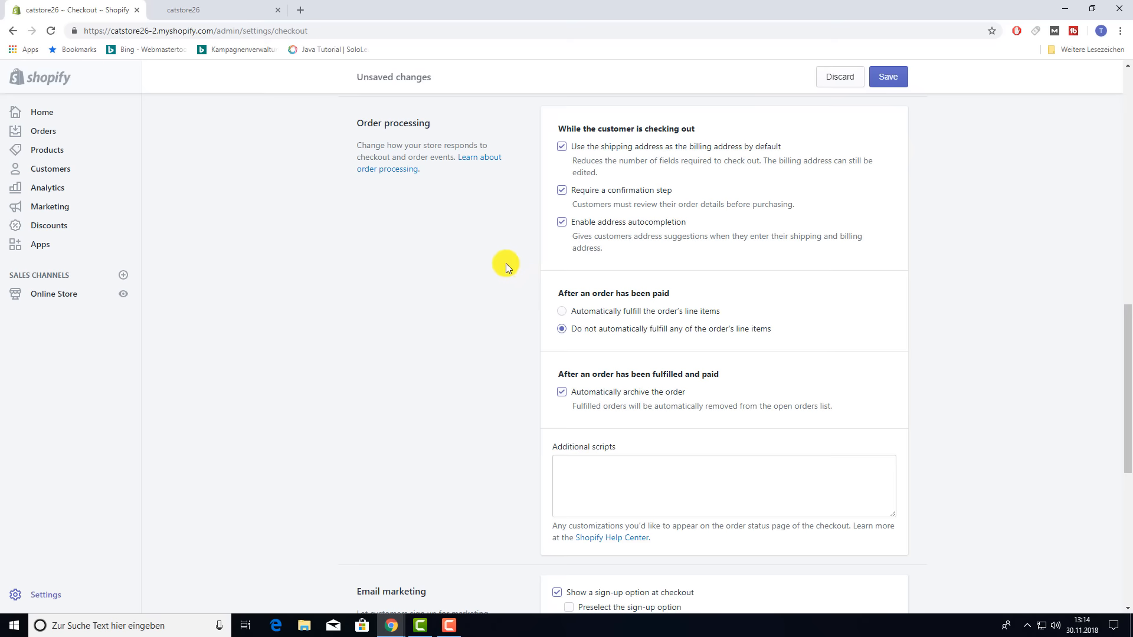
scroll(501, 310, down, 2)
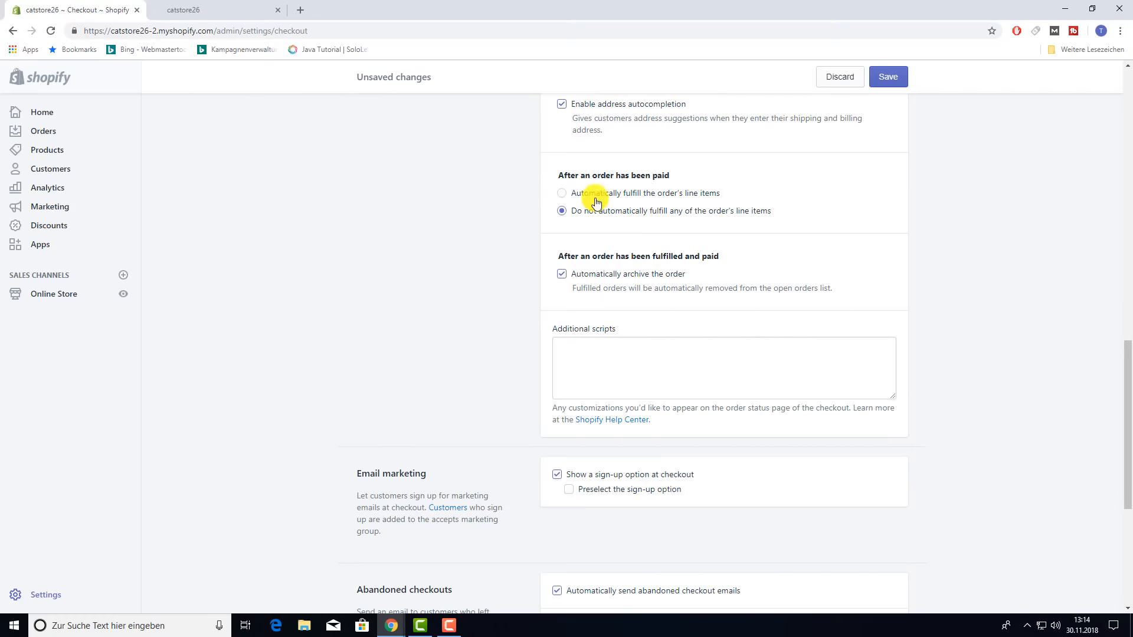
click(564, 212)
scroll(810, 267, down, 1)
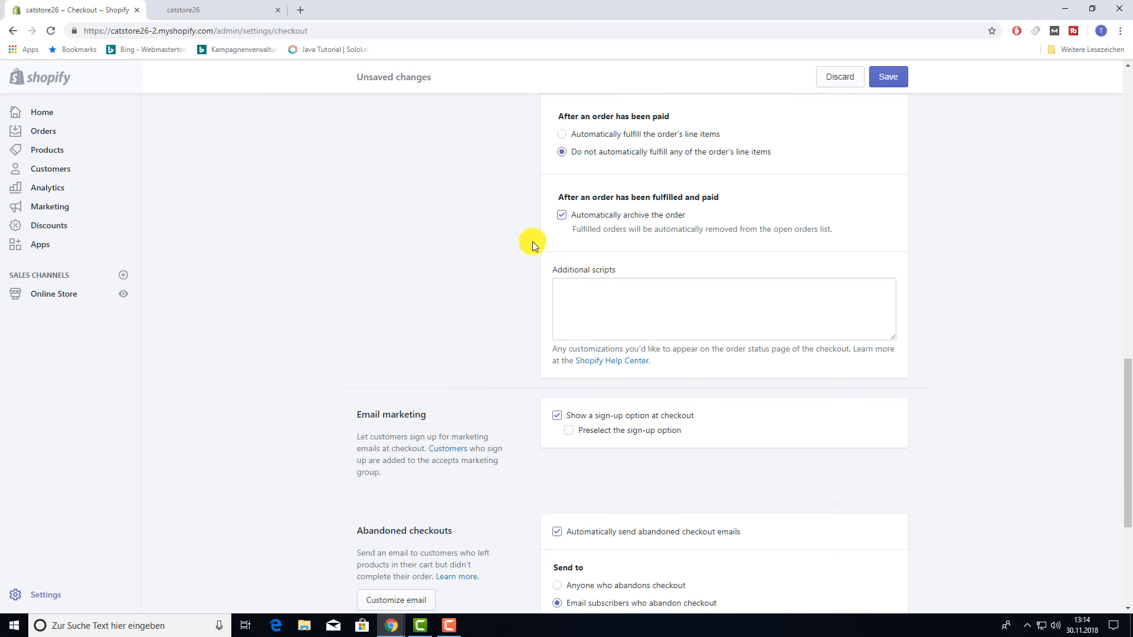
scroll(474, 310, down, 3)
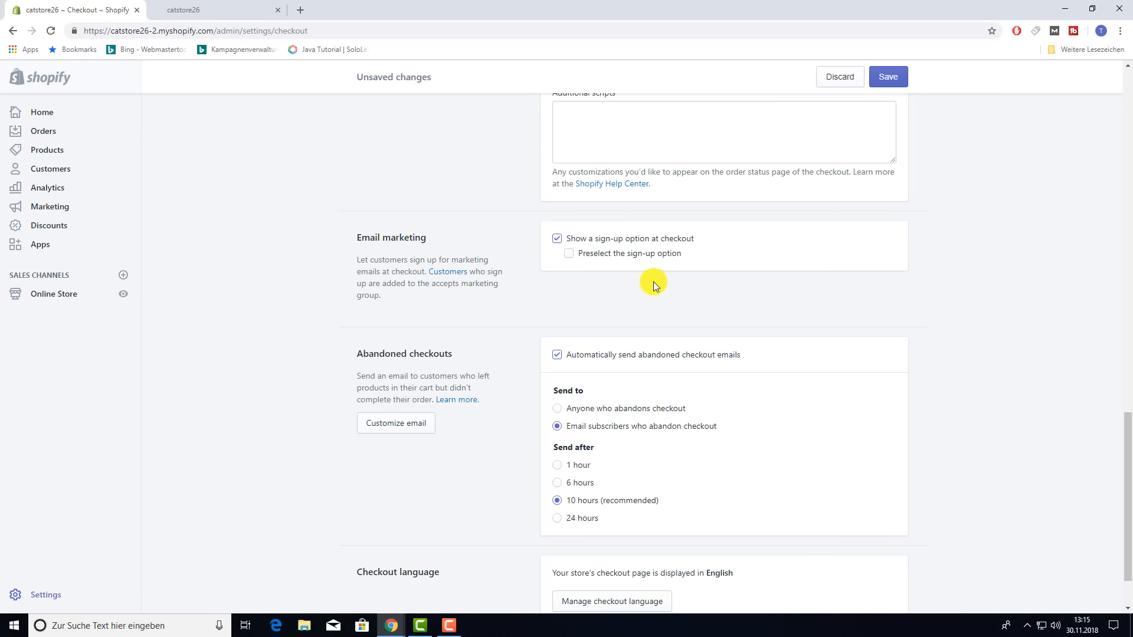
- Leave 'Preselect the sign-up option' unchecked and save the checkout settings
click(568, 255)
click(567, 256)
scroll(688, 334, down, 2)
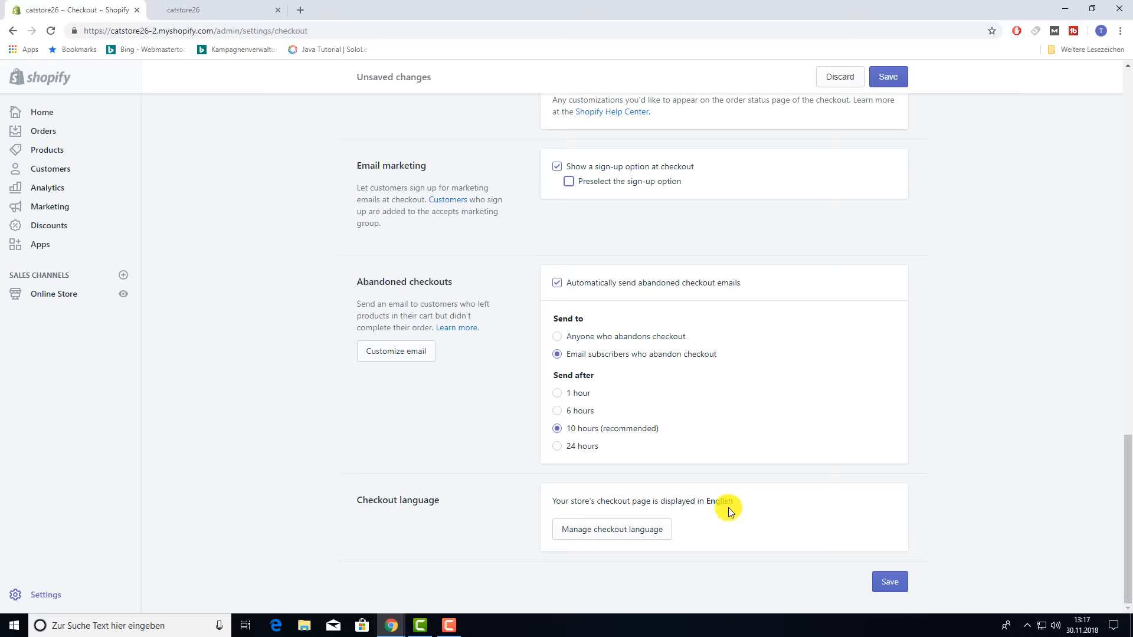
click(890, 583)
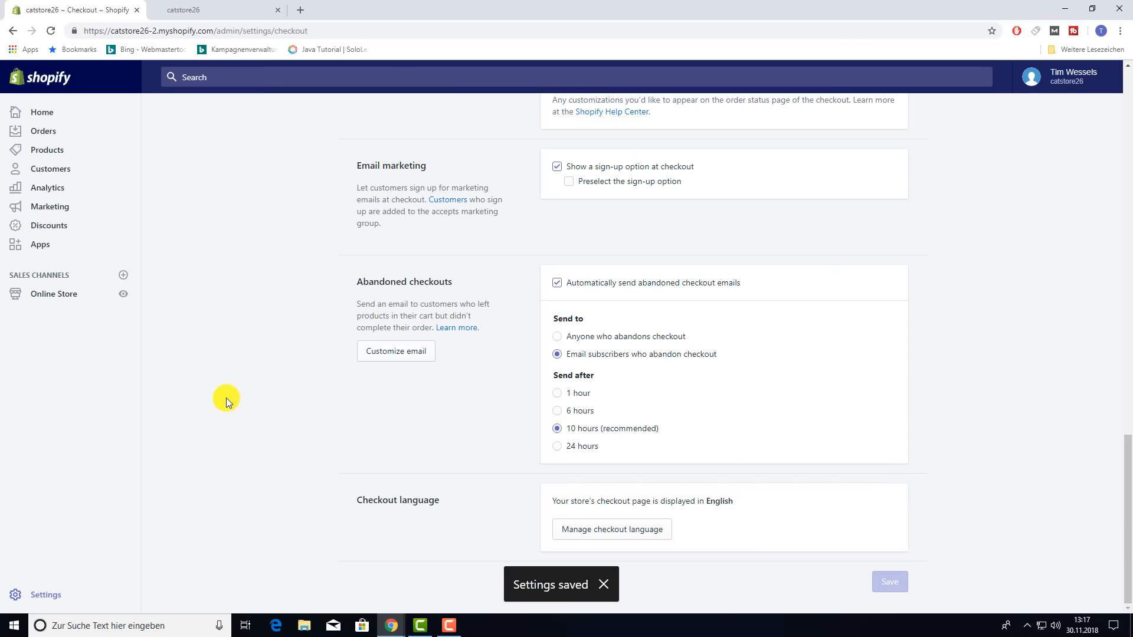
click(45, 595)
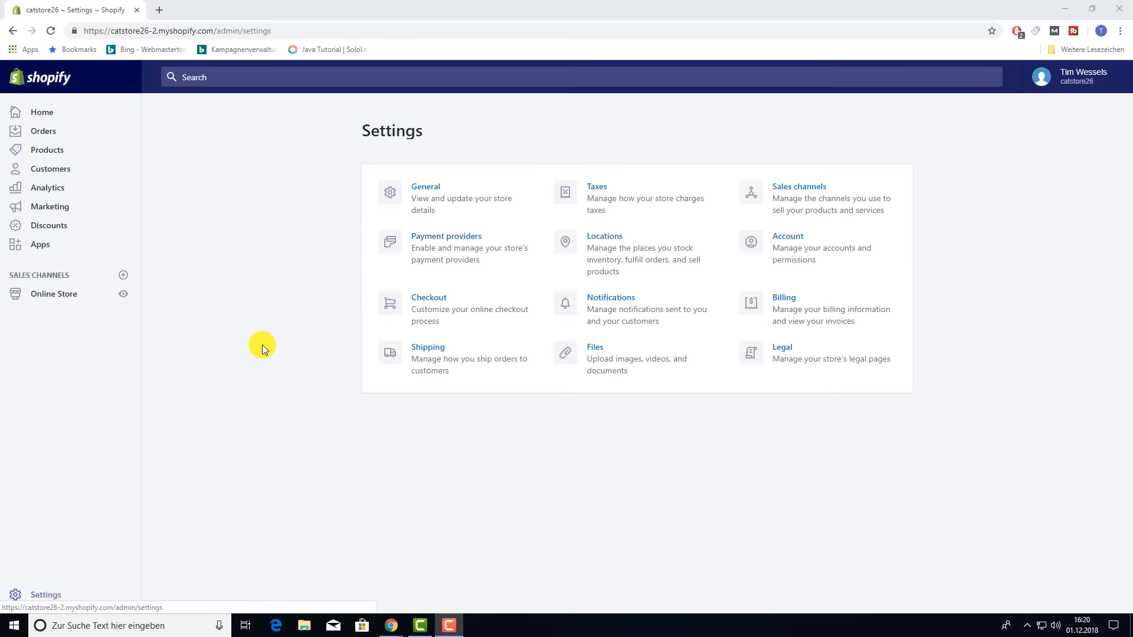
- Review the Domestic Germany and Rest of World shipping zones and their rates
click(429, 354)
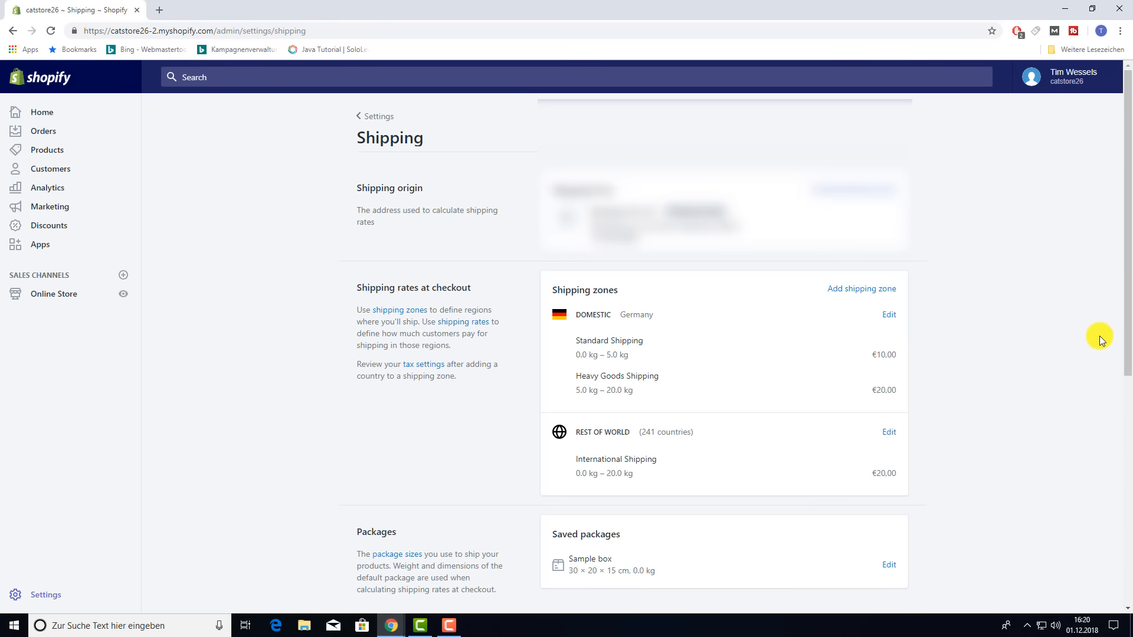
scroll(1099, 335, down, 3)
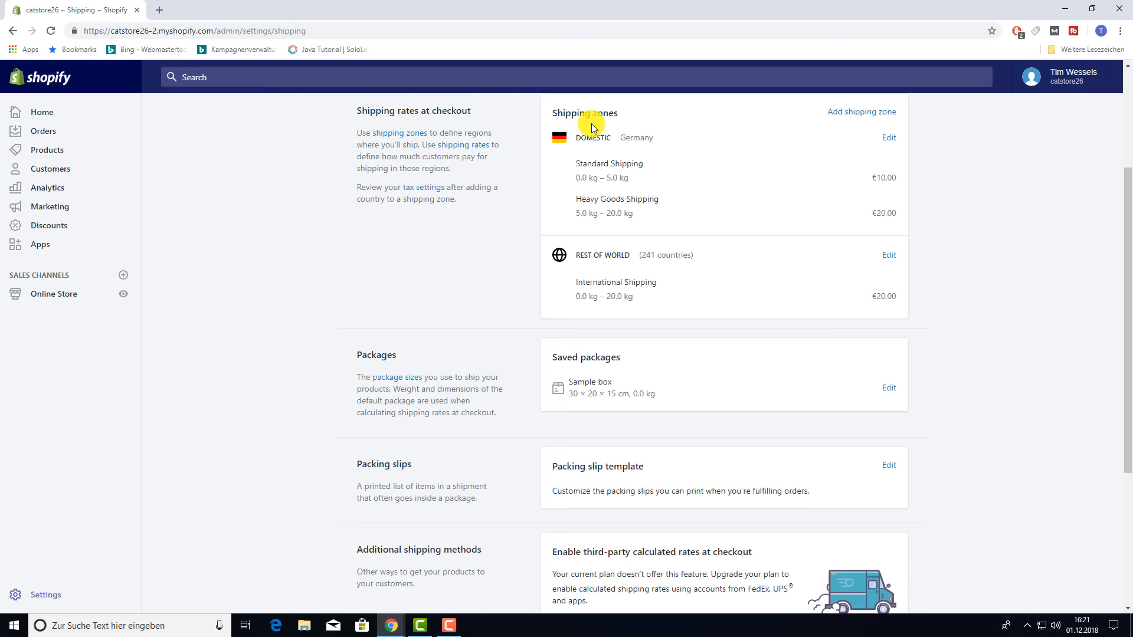
scroll(609, 256, down, 1)
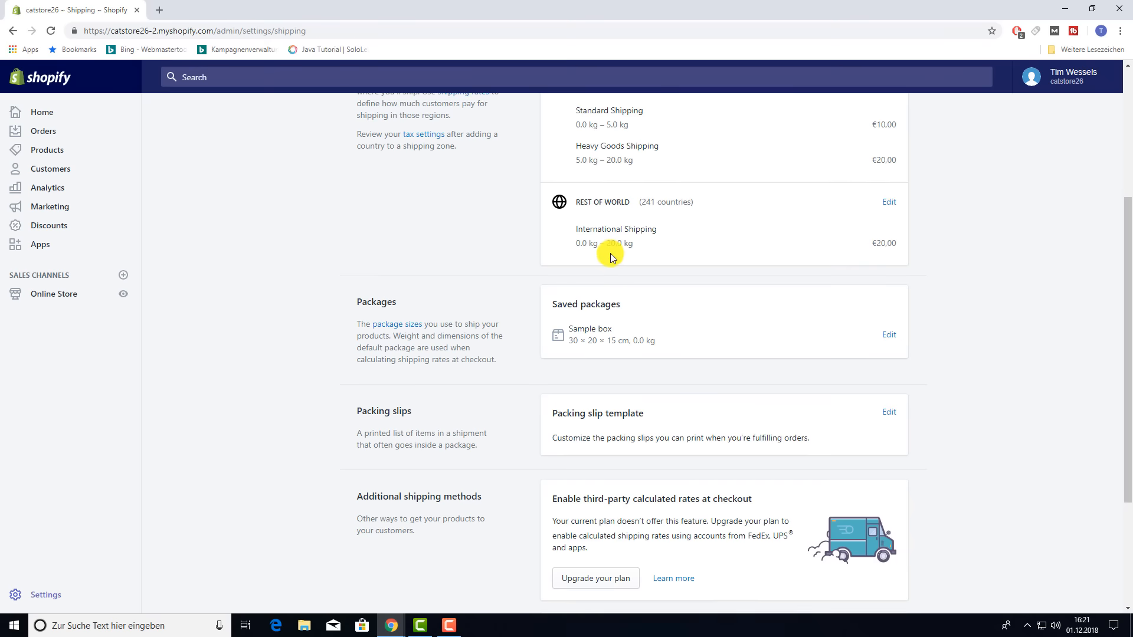
scroll(611, 256, up, 1)
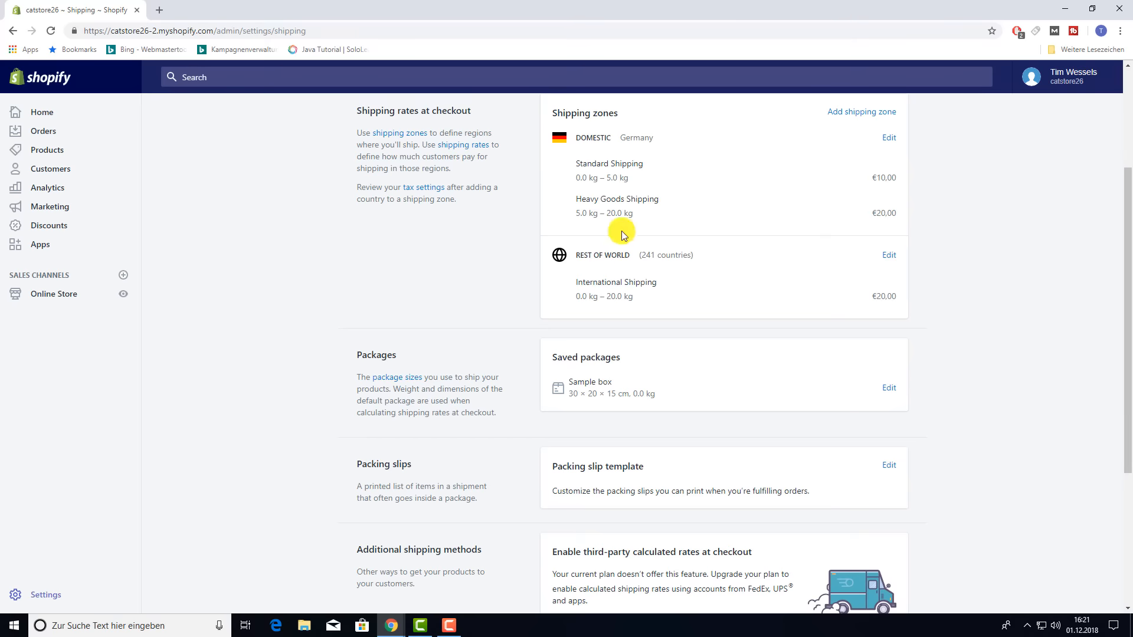
- Delete the Rest of World shipping zone, then open the Domestic zone for editing
click(888, 255)
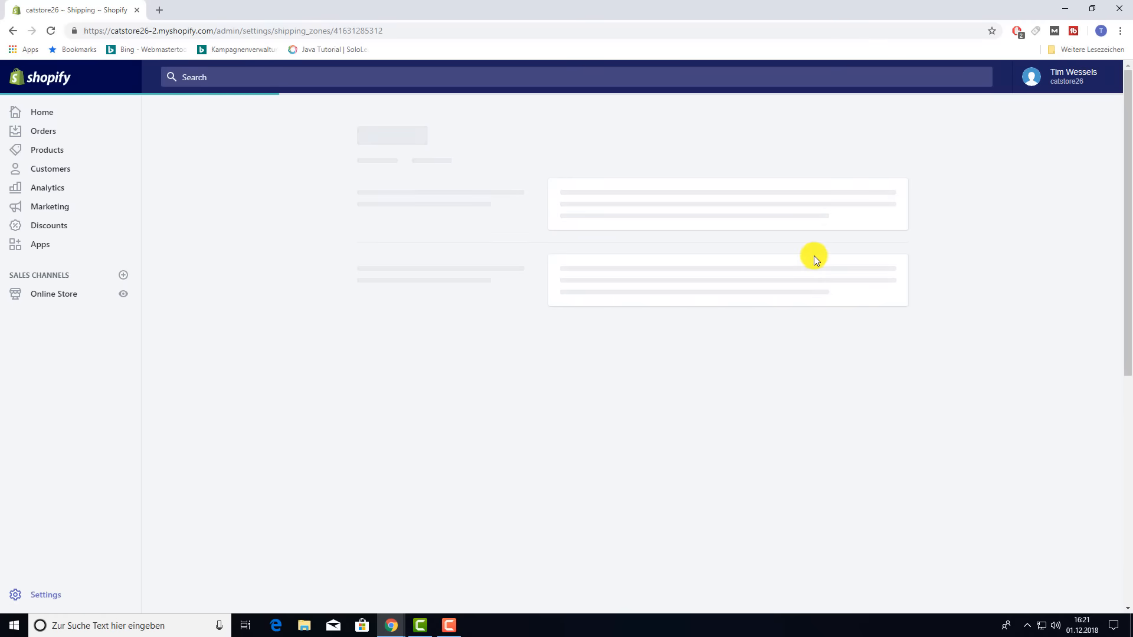
scroll(813, 256, down, 3)
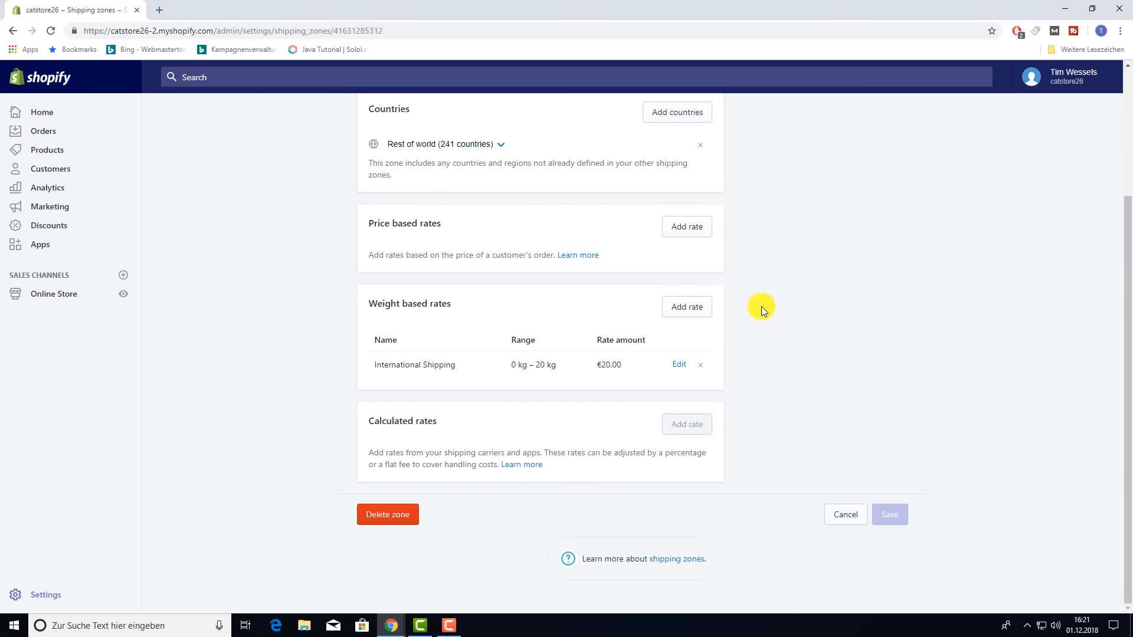
click(405, 523)
click(692, 400)
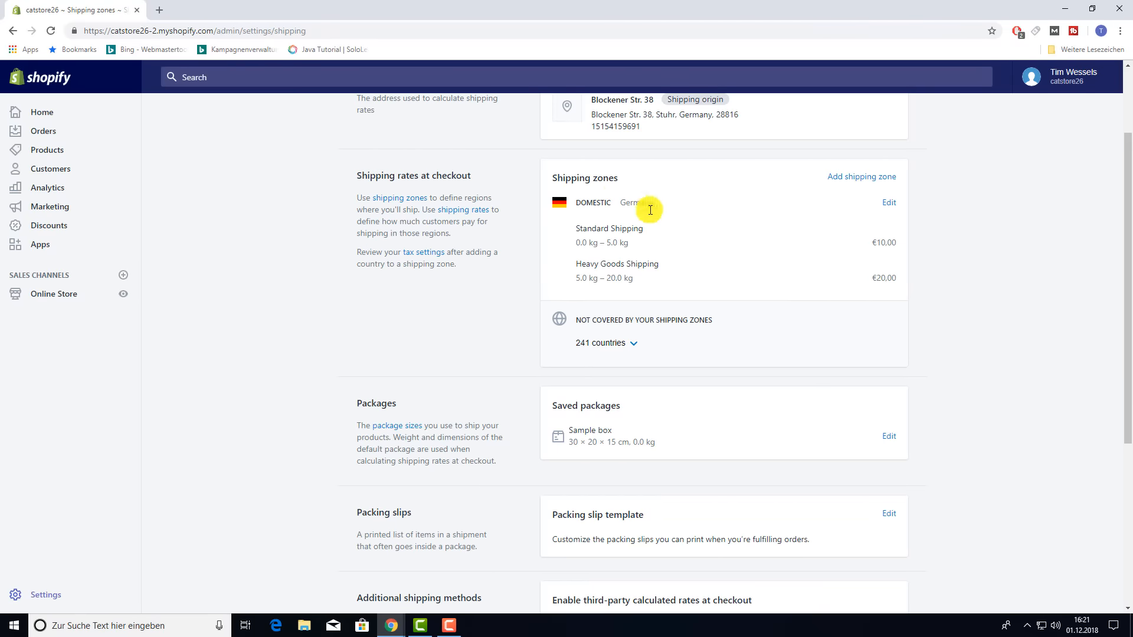
click(886, 205)
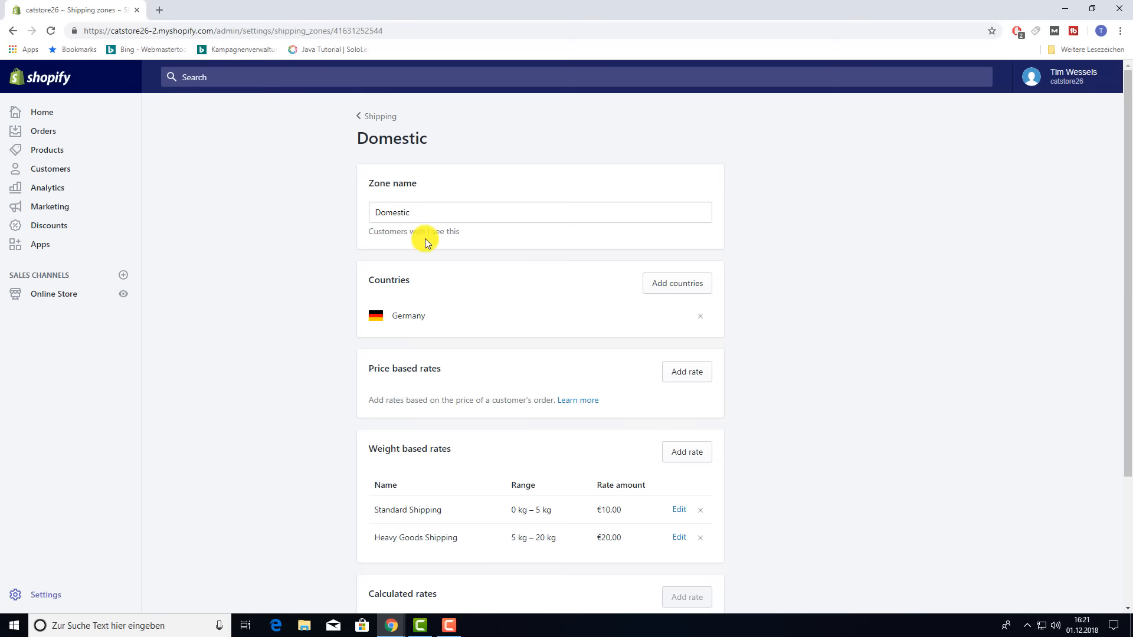
- Search for 'austria' and add Austria to the Domestic zone alongside Germany
scroll(424, 238, down, 2)
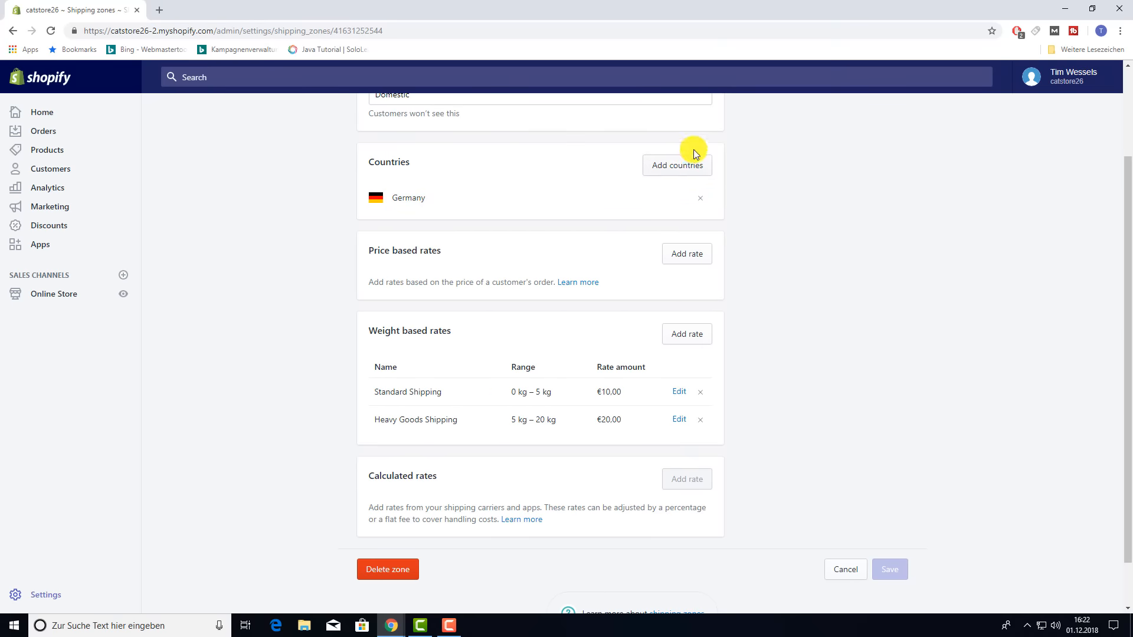
click(649, 163)
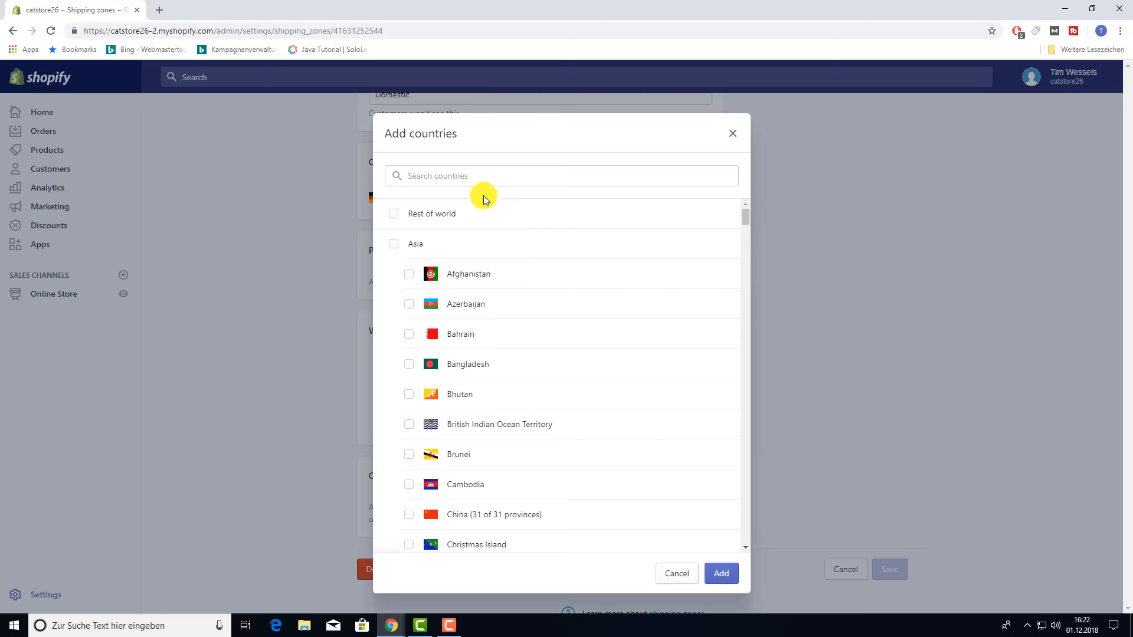
click(455, 186)
text(aus)
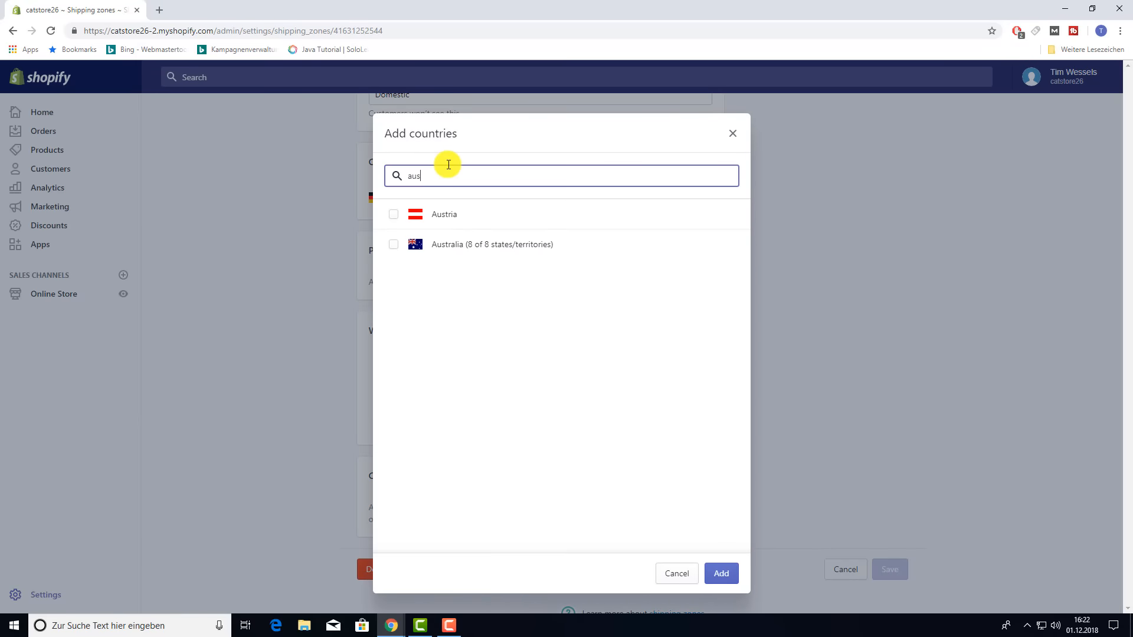
text(tria)
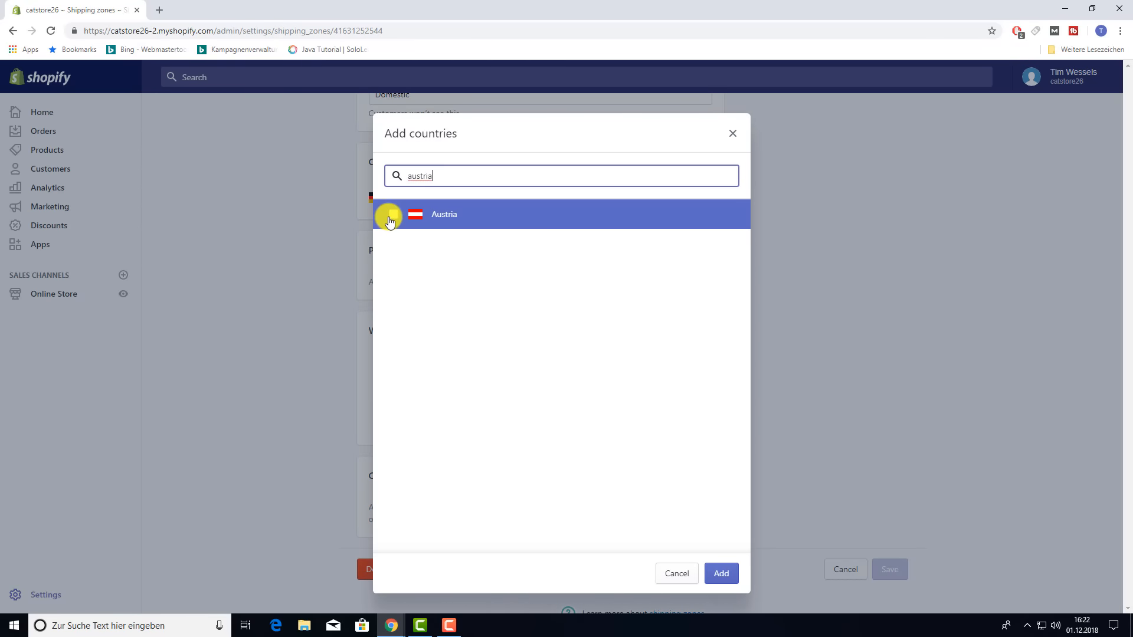
click(393, 215)
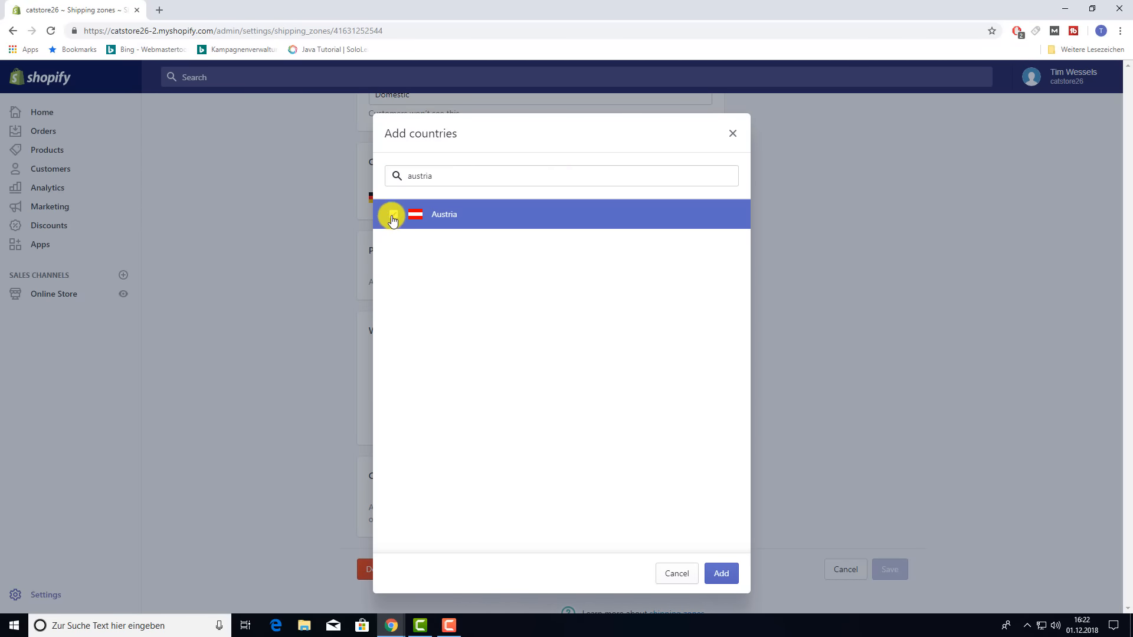
click(721, 574)
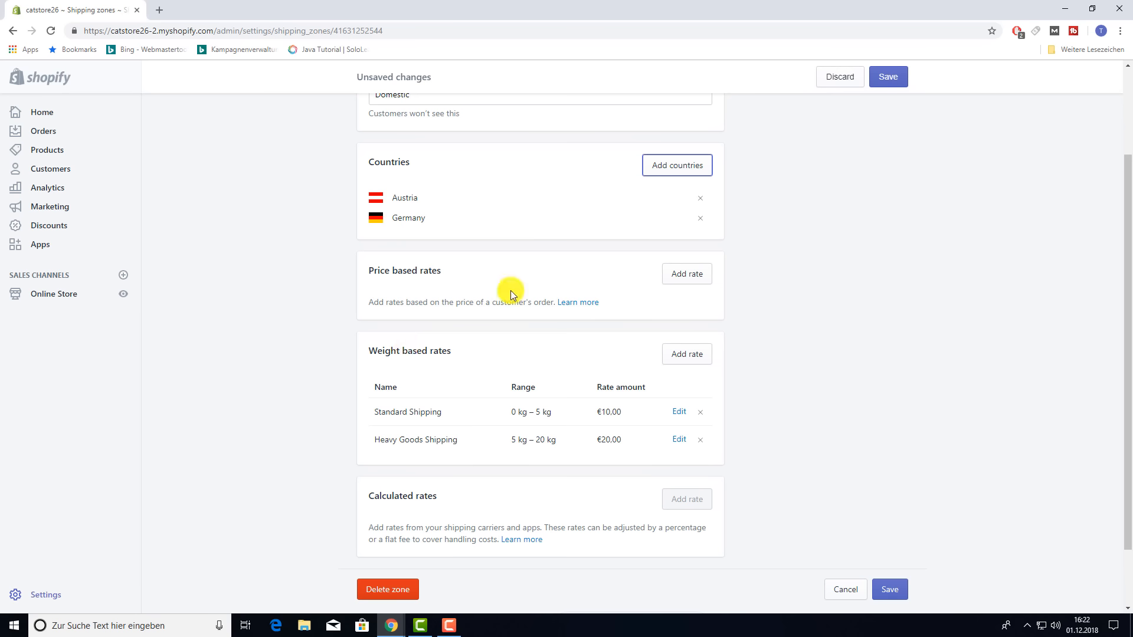
- Add a free price rate named 'Free Shipping over 50 €' for orders of €50.00 and up
click(688, 283)
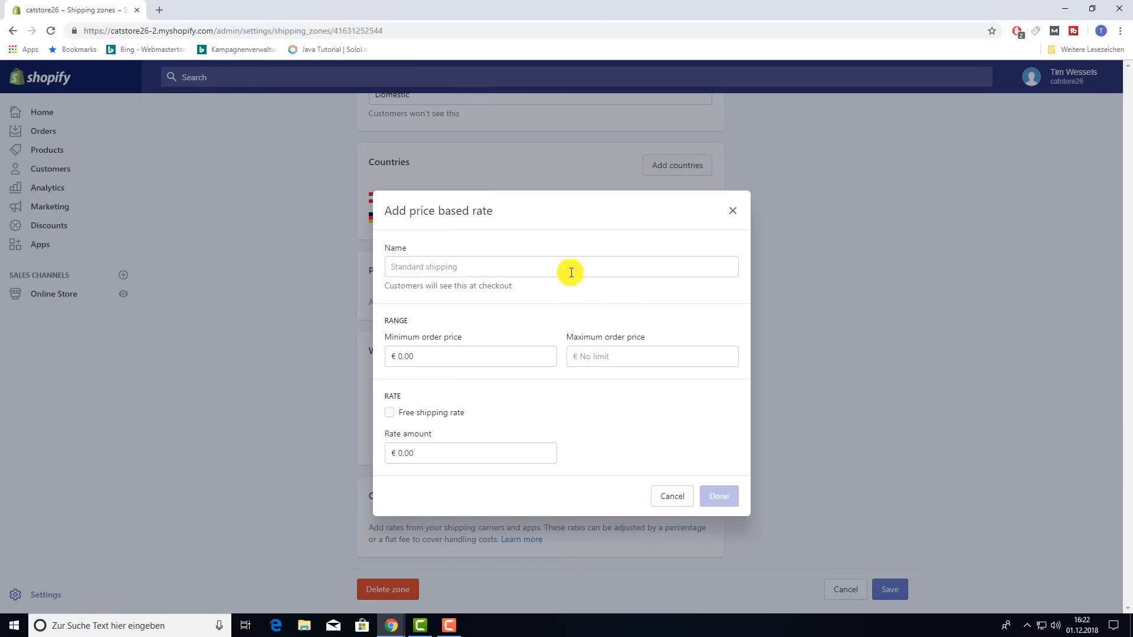
click(525, 273)
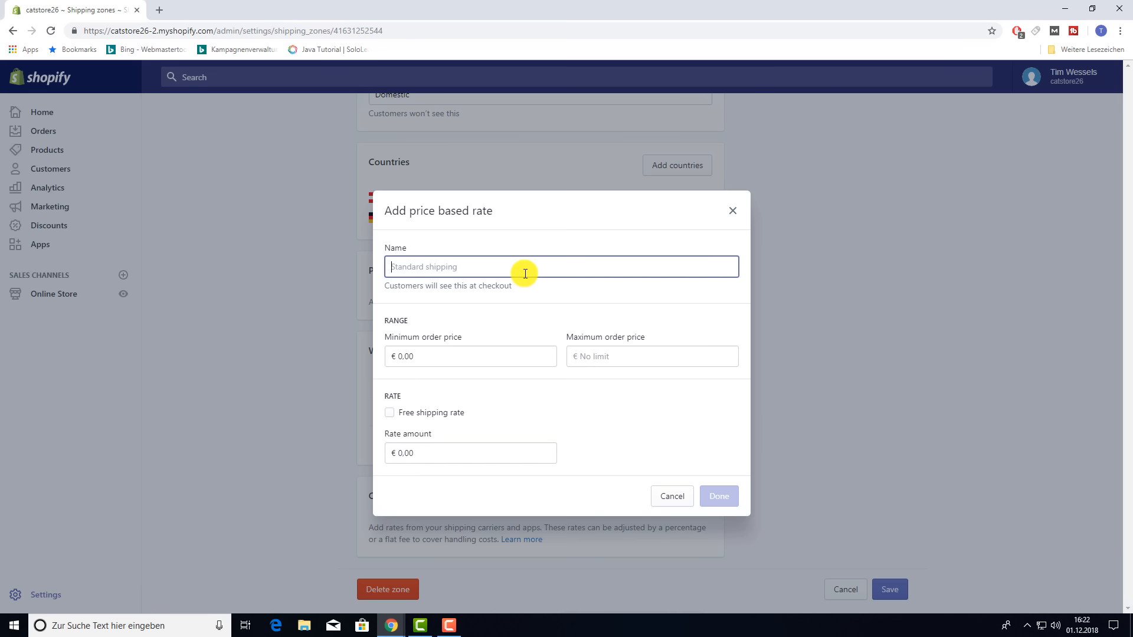
text(Fr)
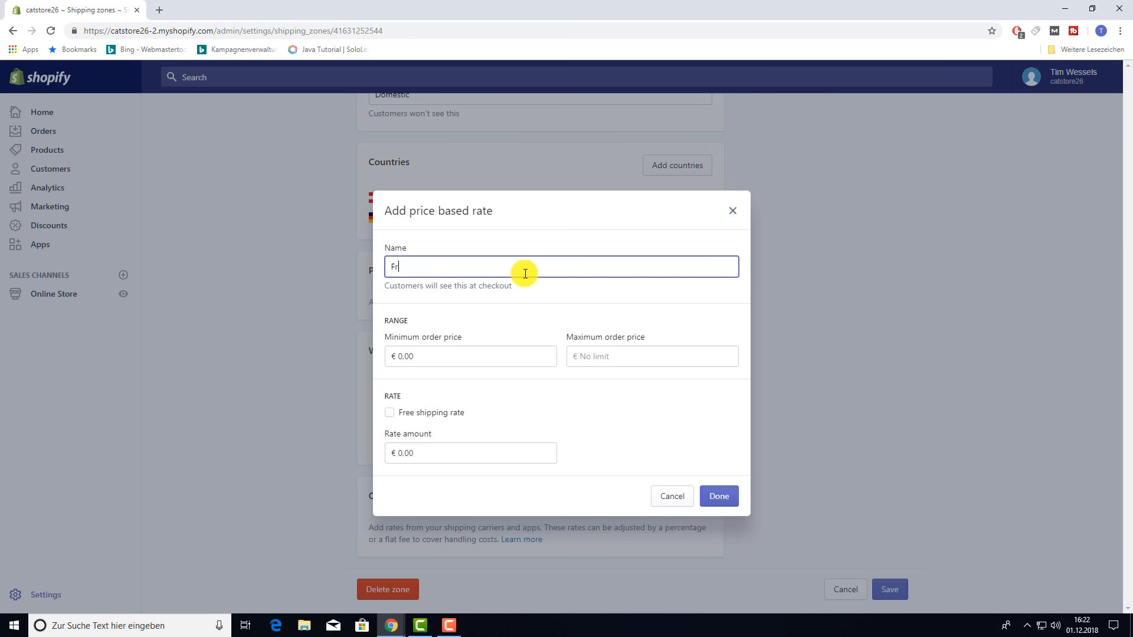
text(ee Shipping over 50 €)
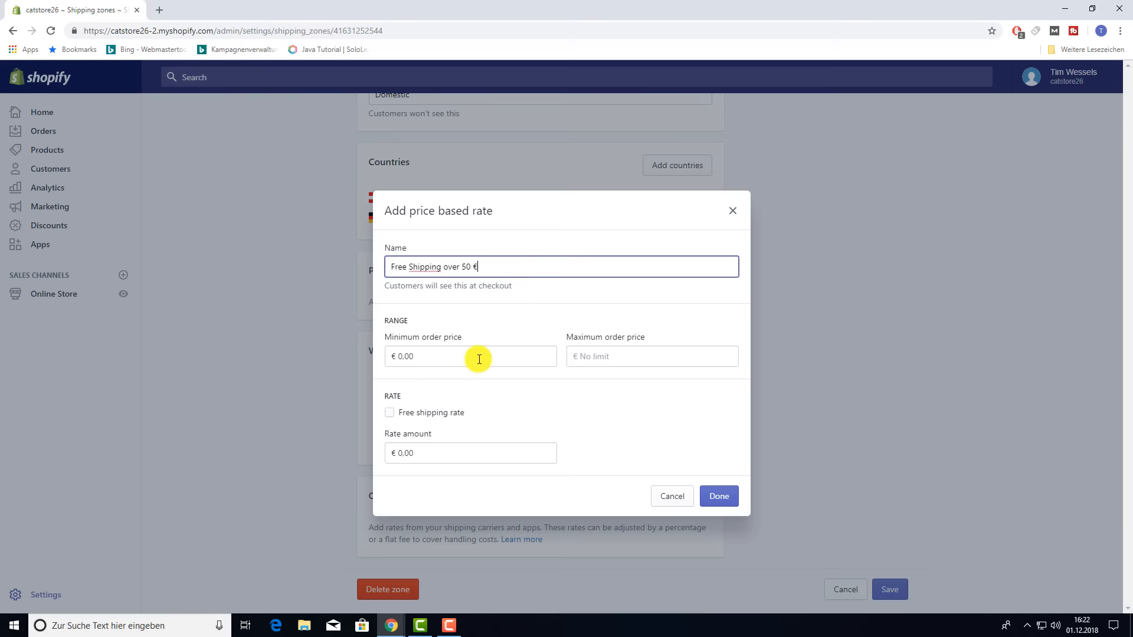
click(405, 356)
drag(399, 356, 415, 353)
text(5)
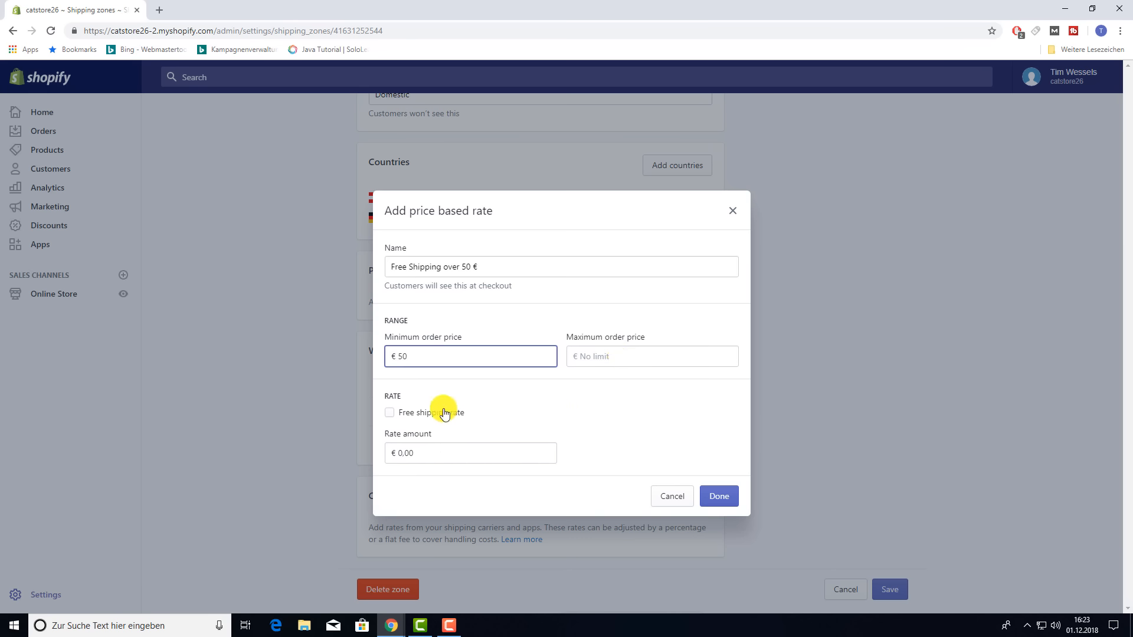
click(399, 416)
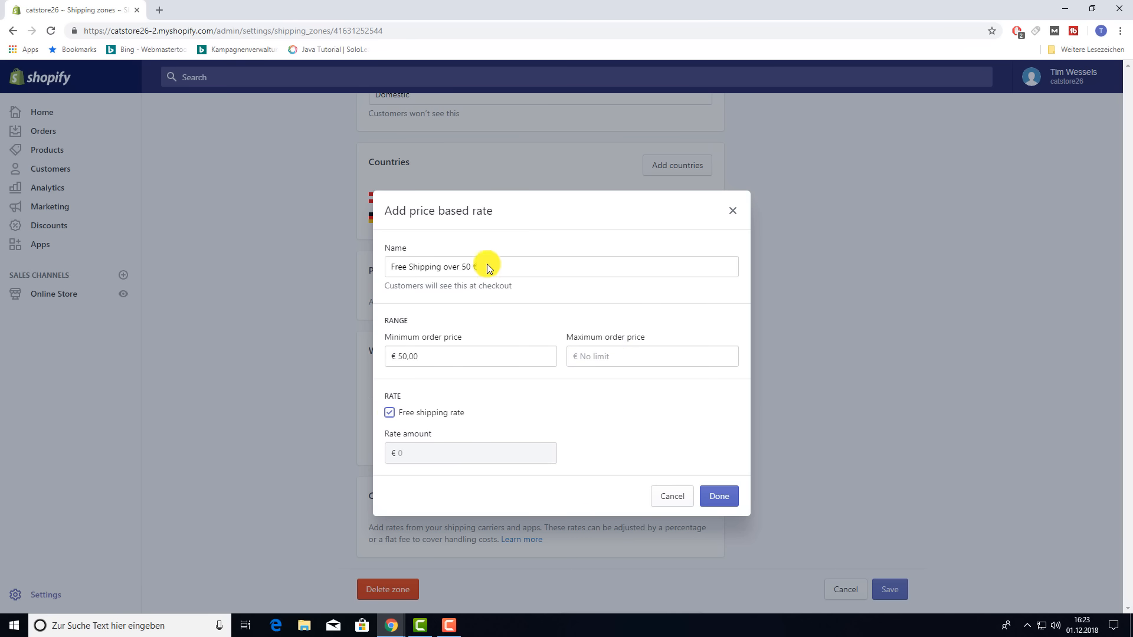
click(724, 496)
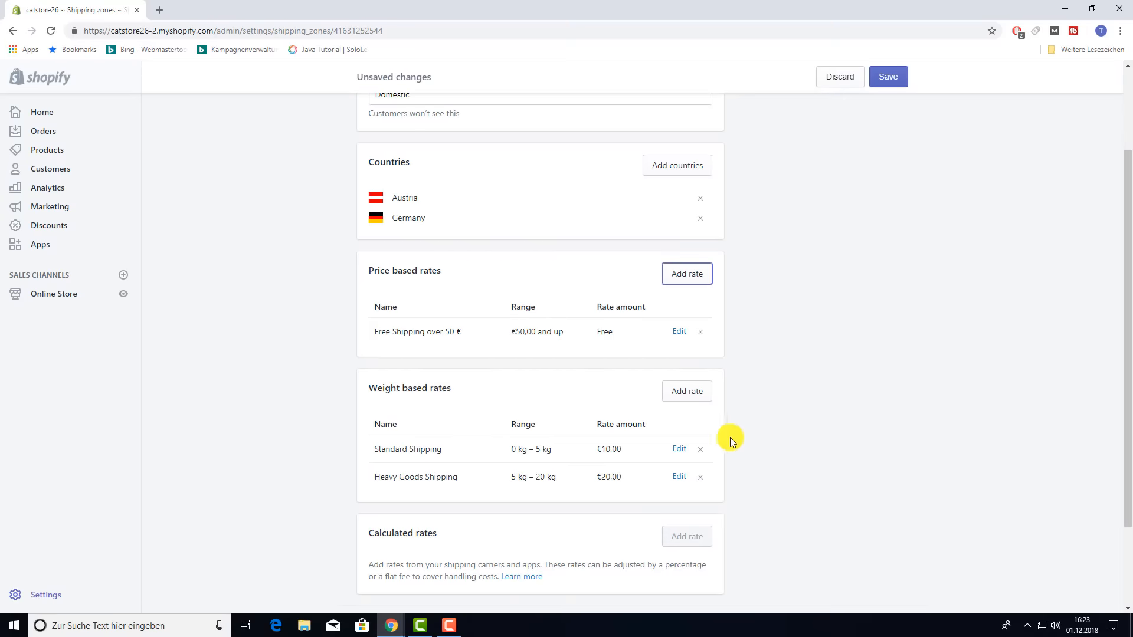
- Add a 'Standard' price rate of €4.99 for orders from €0.00 to €50.00
click(691, 274)
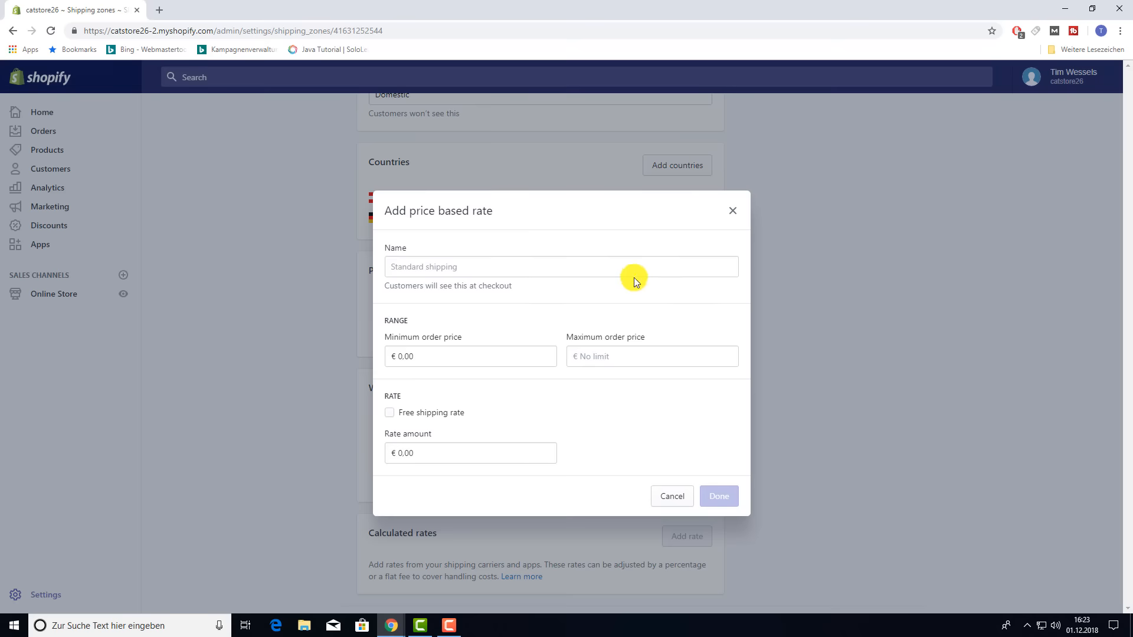
click(461, 272)
text(Standard)
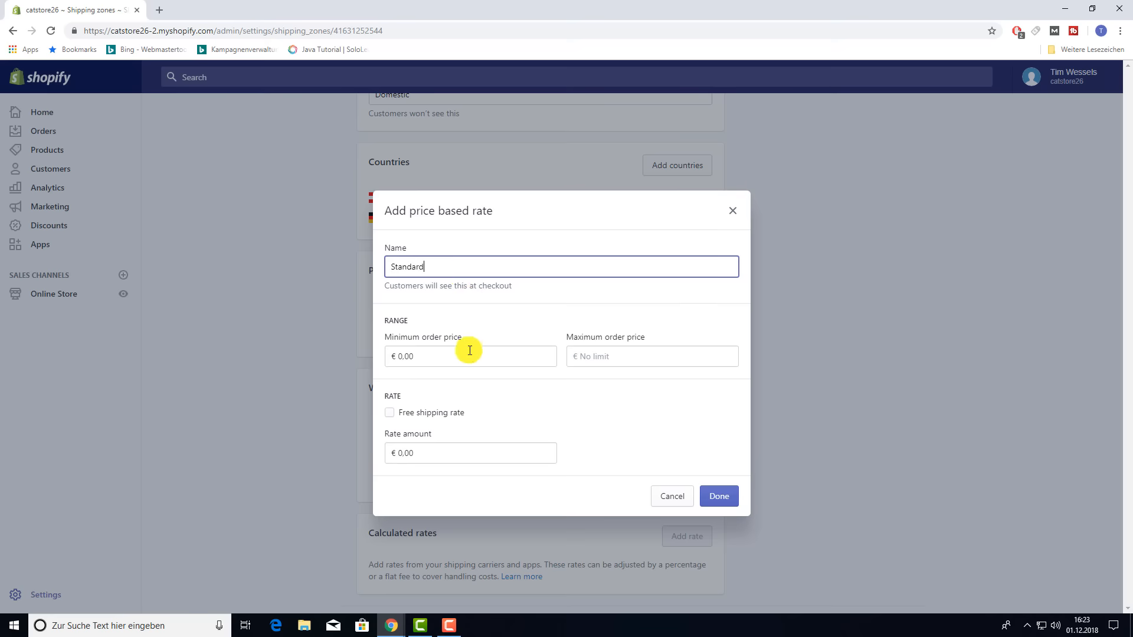
click(611, 356)
text(50)
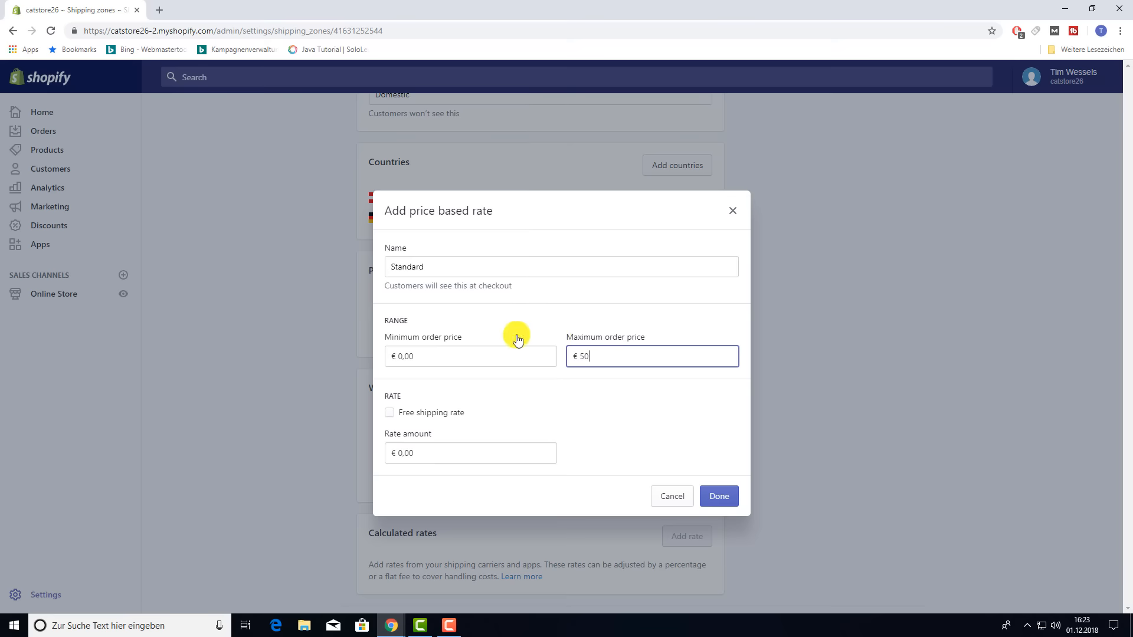
click(386, 452)
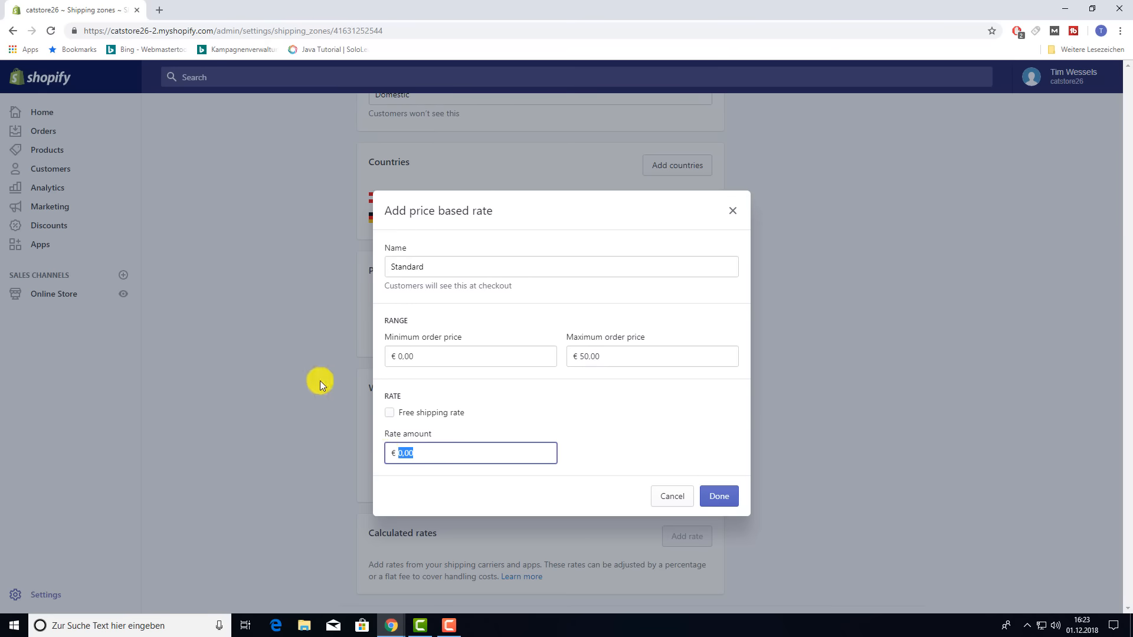
text(4,99)
click(730, 500)
scroll(635, 408, up, 1)
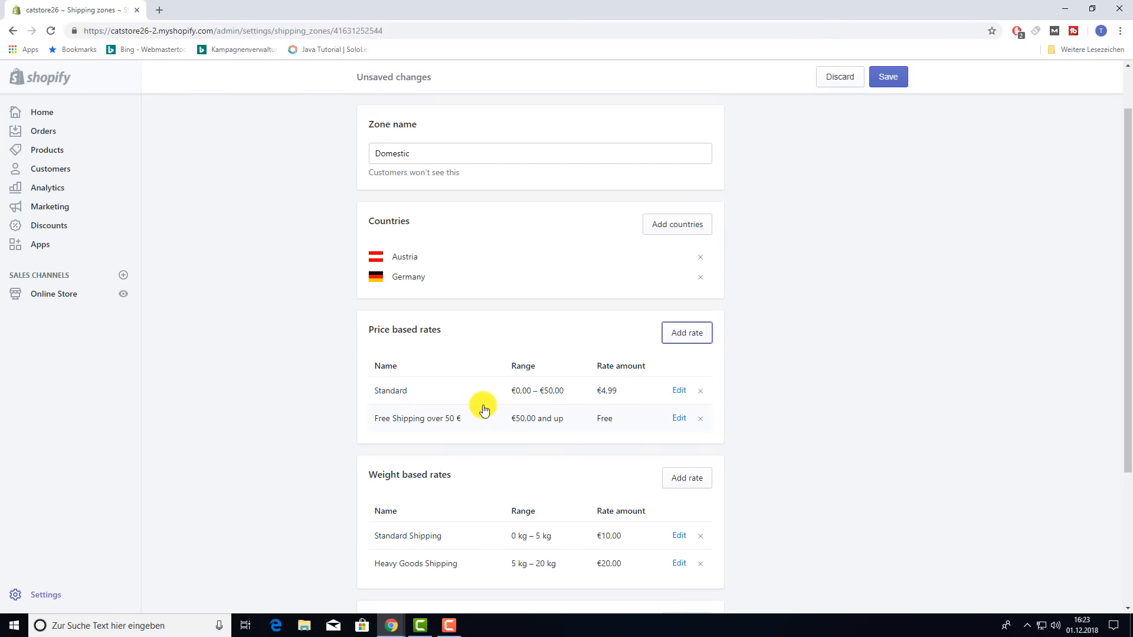
scroll(484, 410, down, 1)
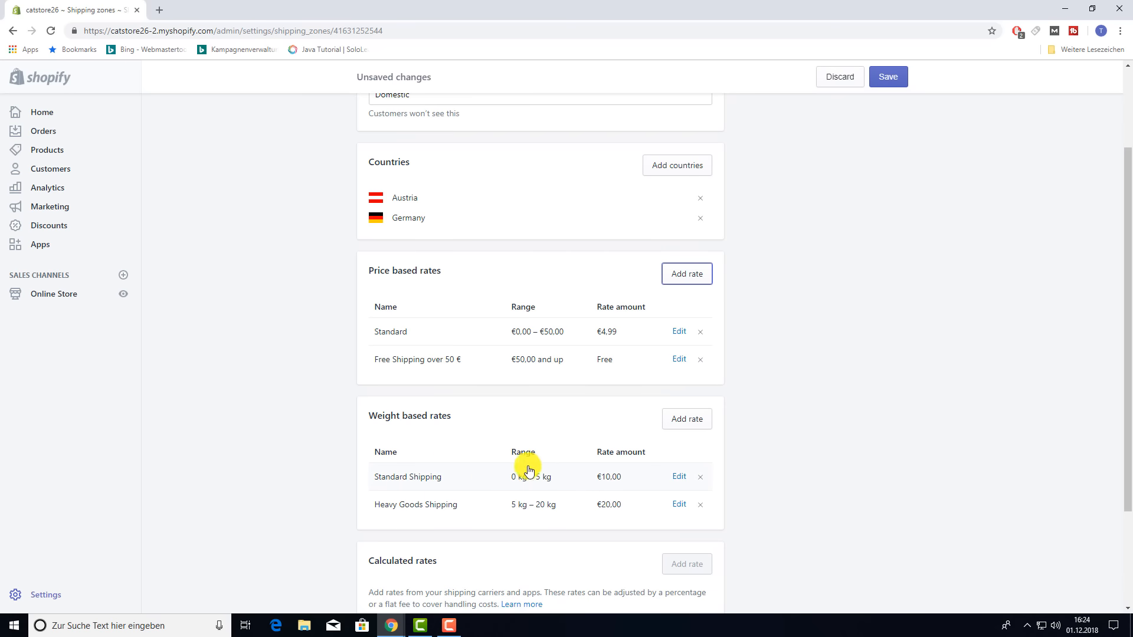
- Add a free weight-based rate named 'Free' for 0–2 kg
click(694, 424)
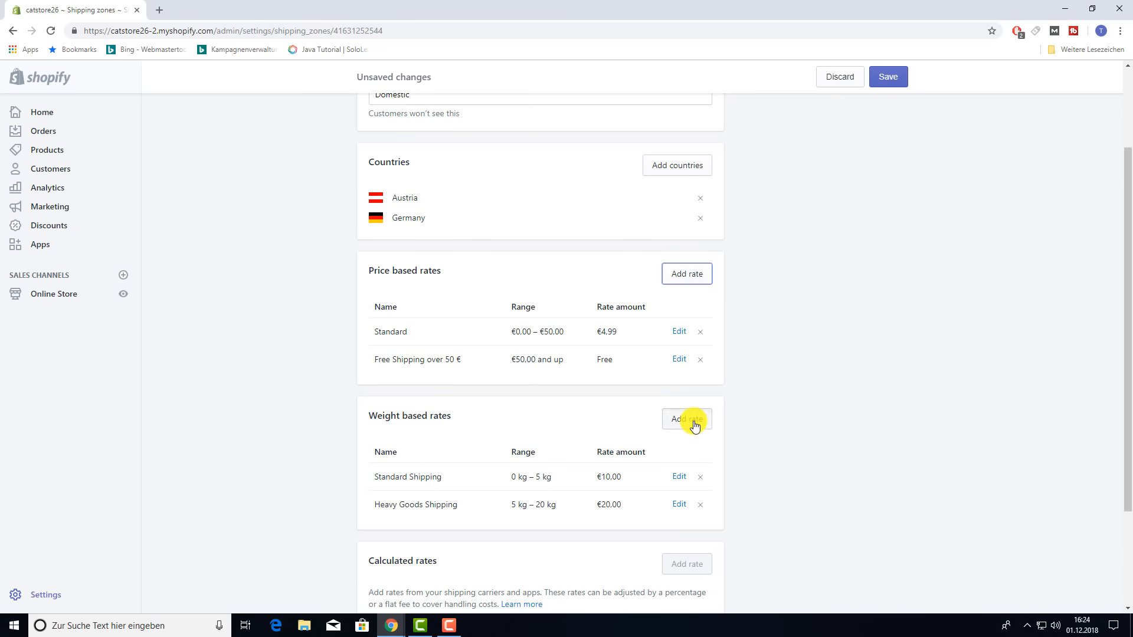
click(480, 338)
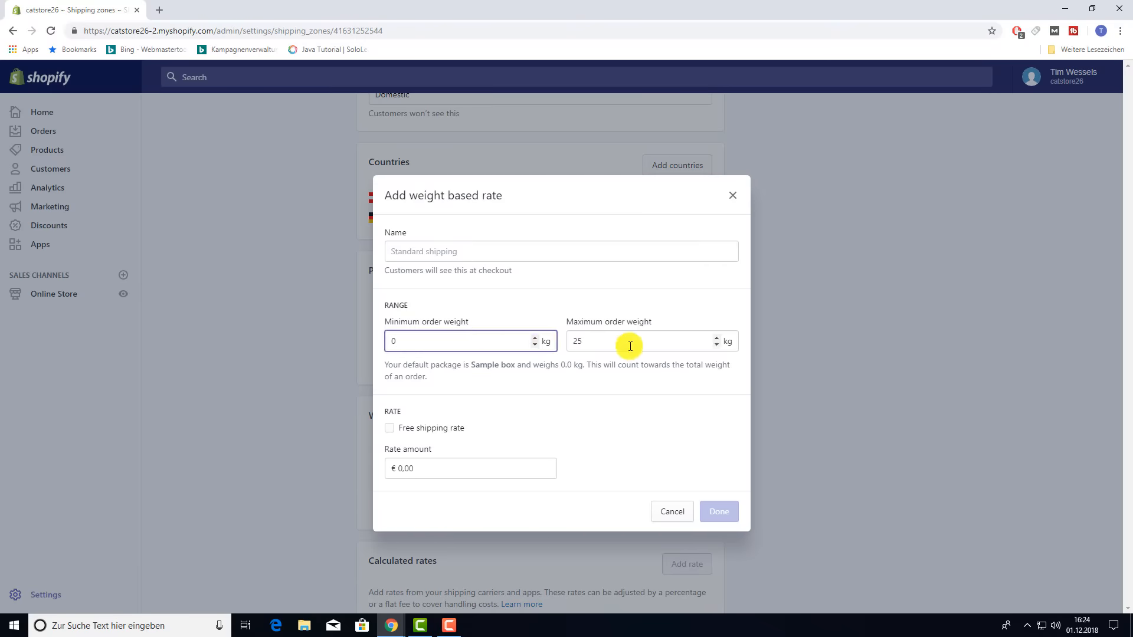
drag(630, 347, 563, 343)
text(2)
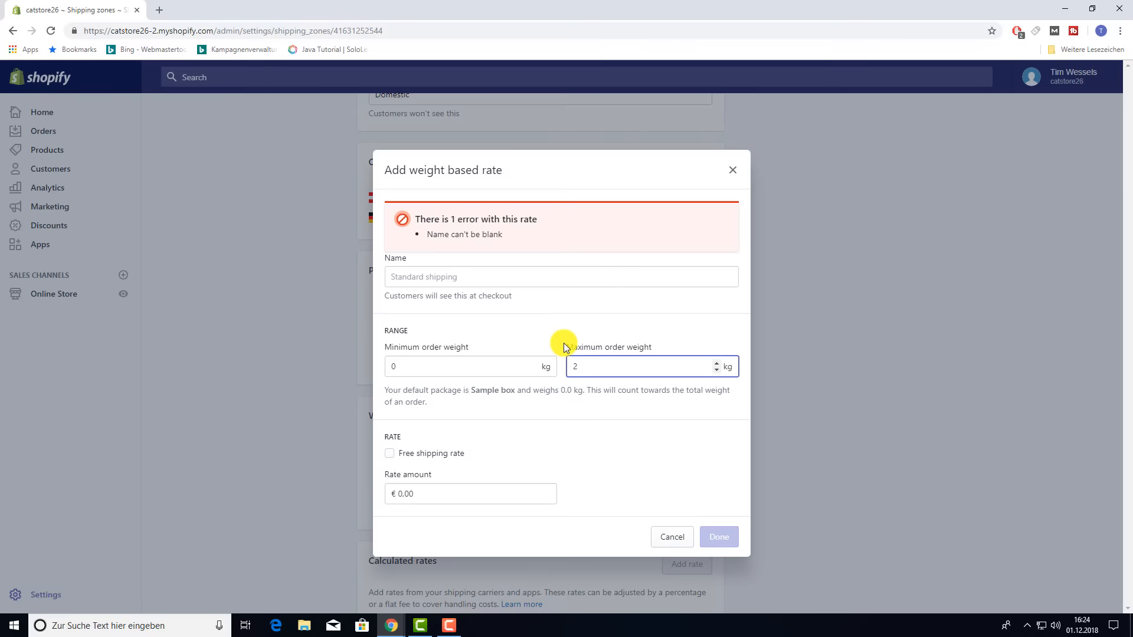
click(456, 277)
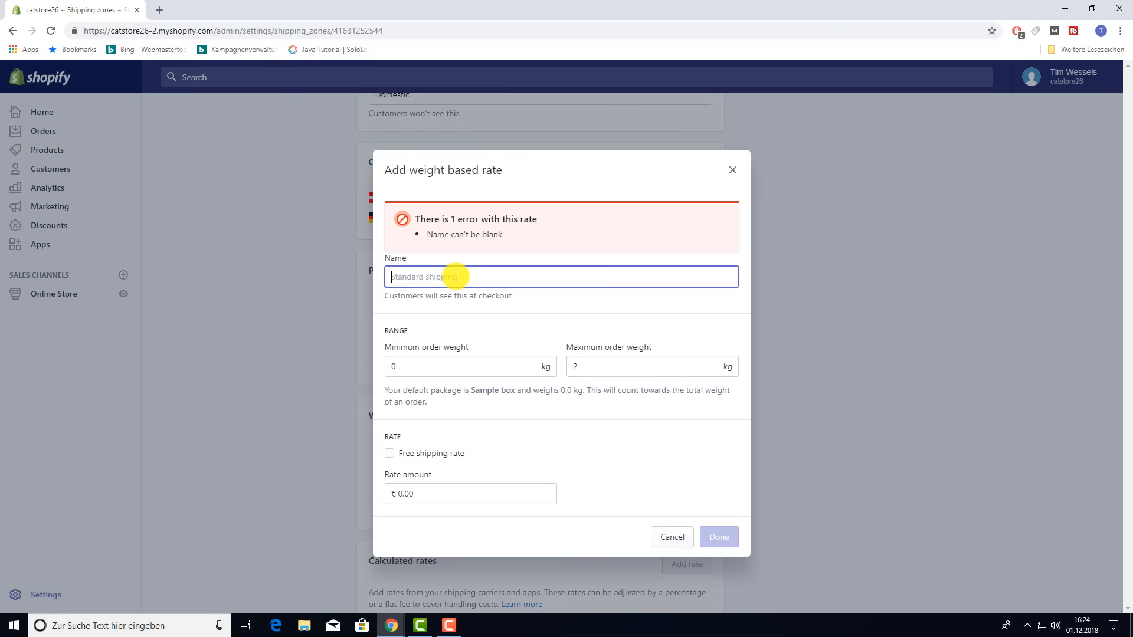
text(Free)
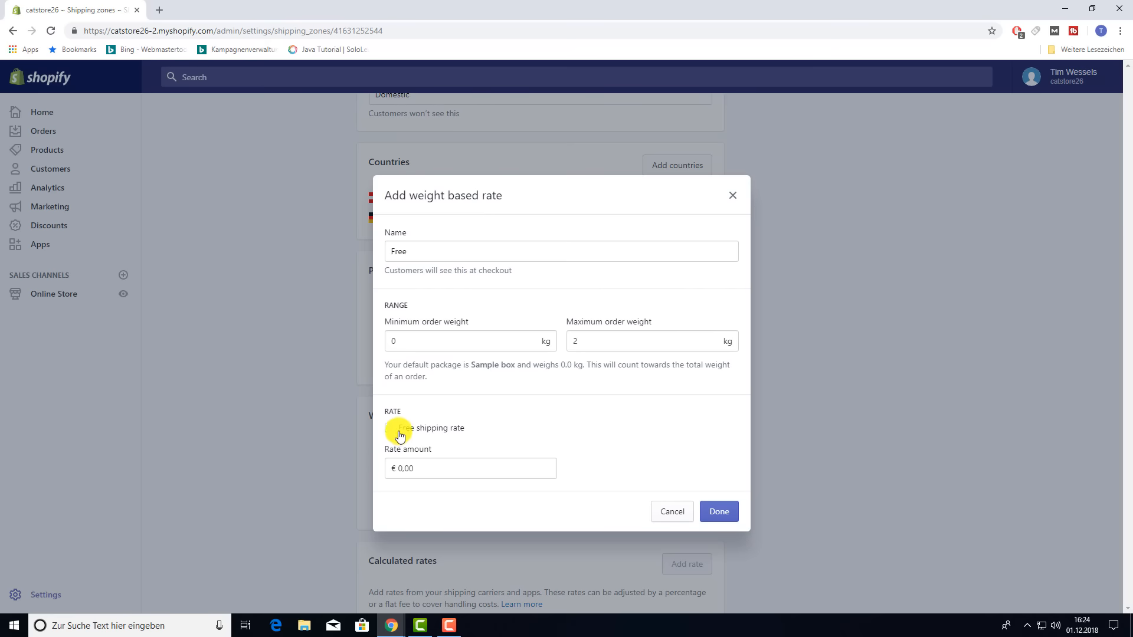
click(390, 428)
click(713, 512)
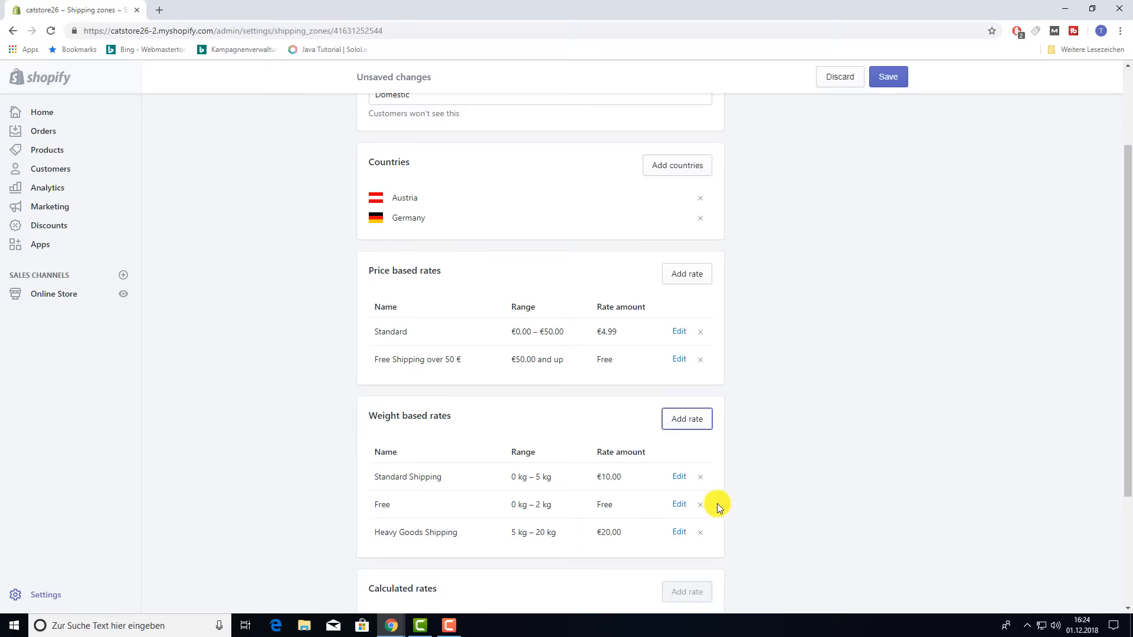
- Change the Standard Shipping weight rate's minimum weight to 2 kg
scroll(855, 440, down, 2)
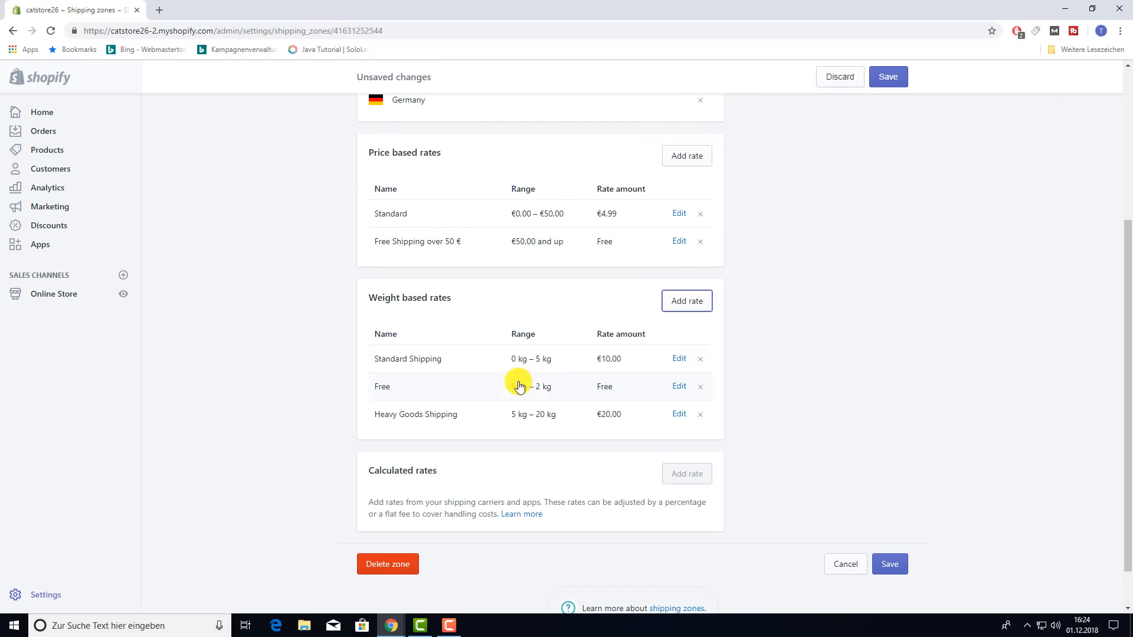
click(679, 360)
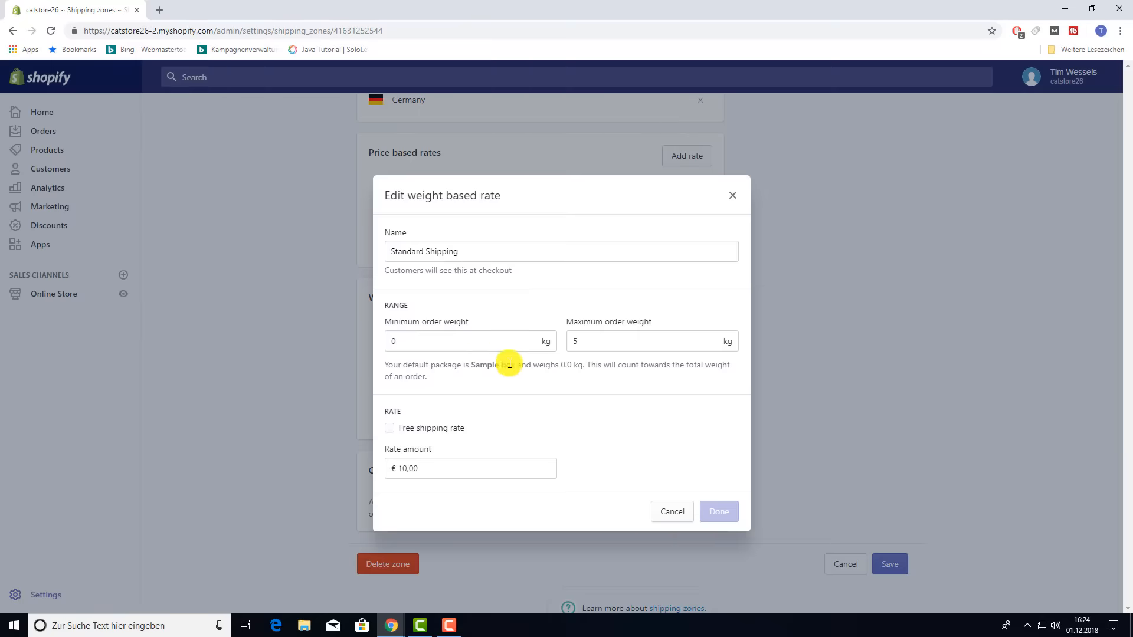
click(435, 340)
text(2)
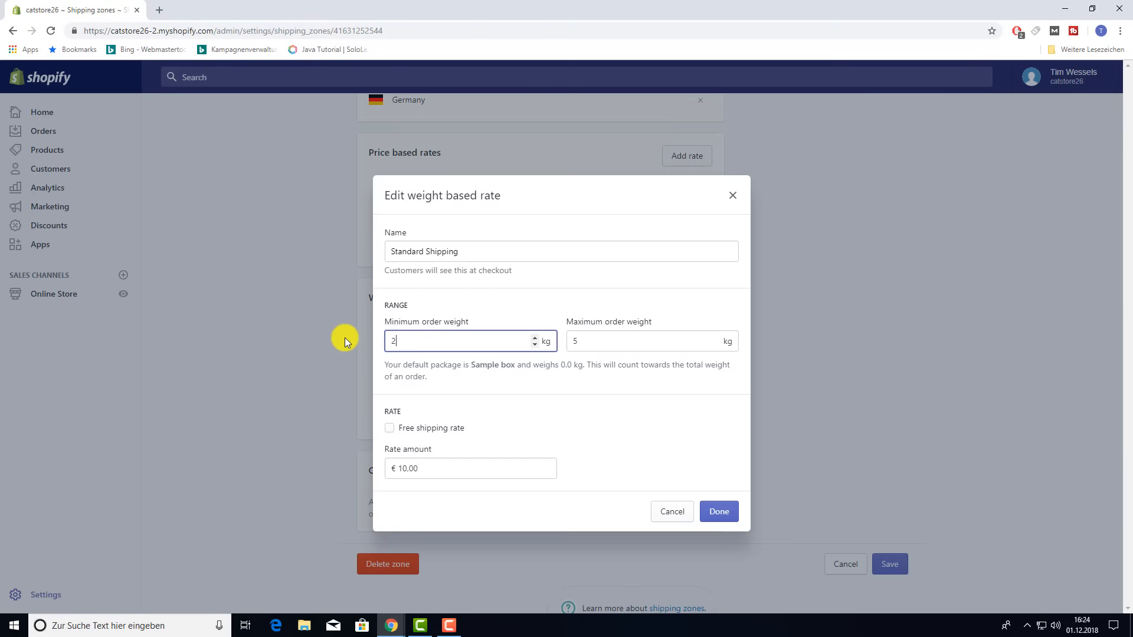
click(717, 510)
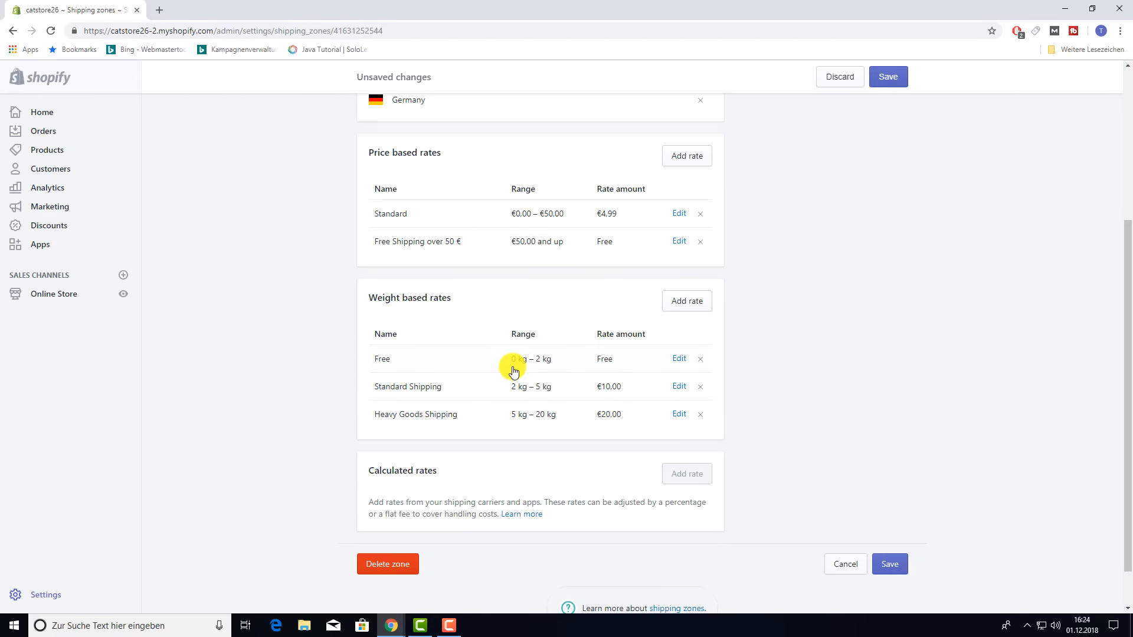
- Delete the Heavy Goods Shipping, Standard Shipping and Free weight rates
scroll(862, 354, up, 2)
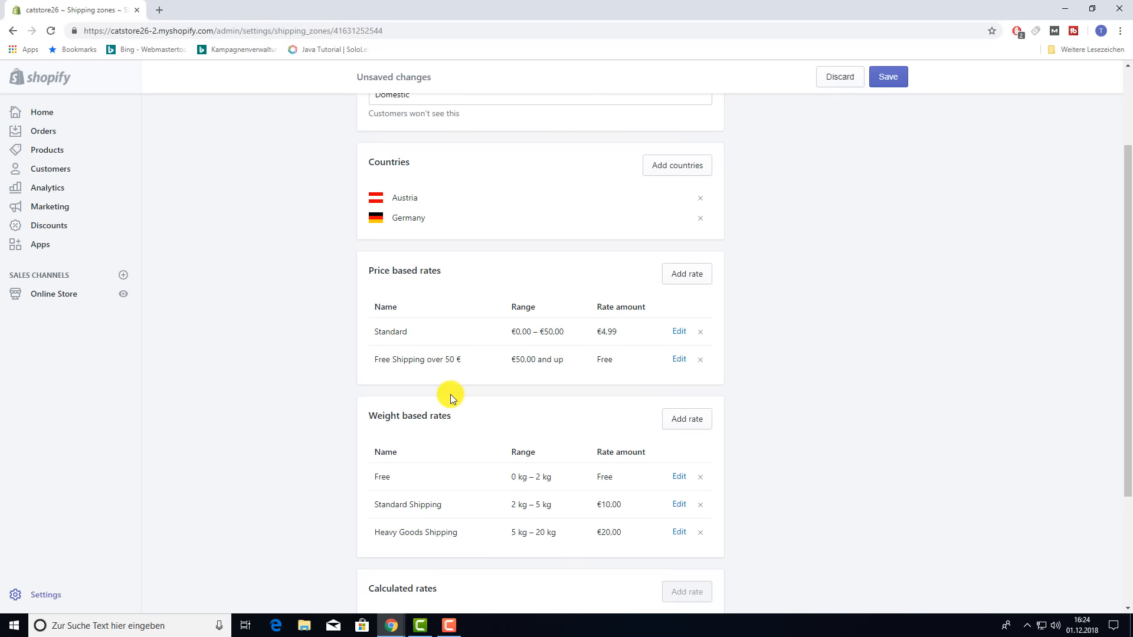
scroll(451, 395, down, 1)
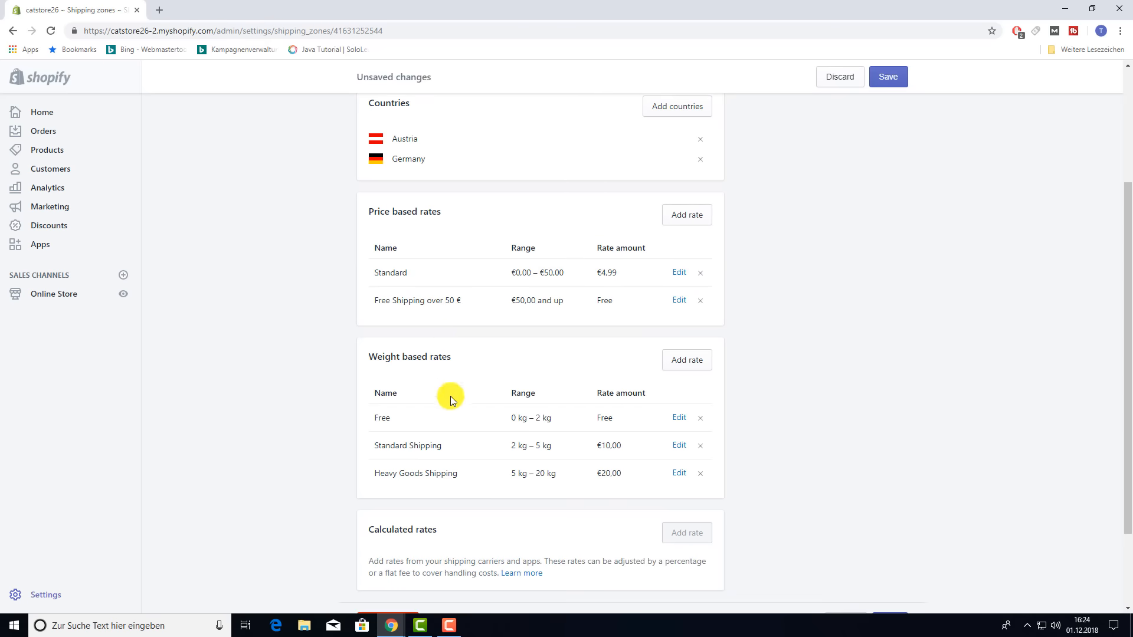
click(700, 477)
click(700, 446)
click(701, 419)
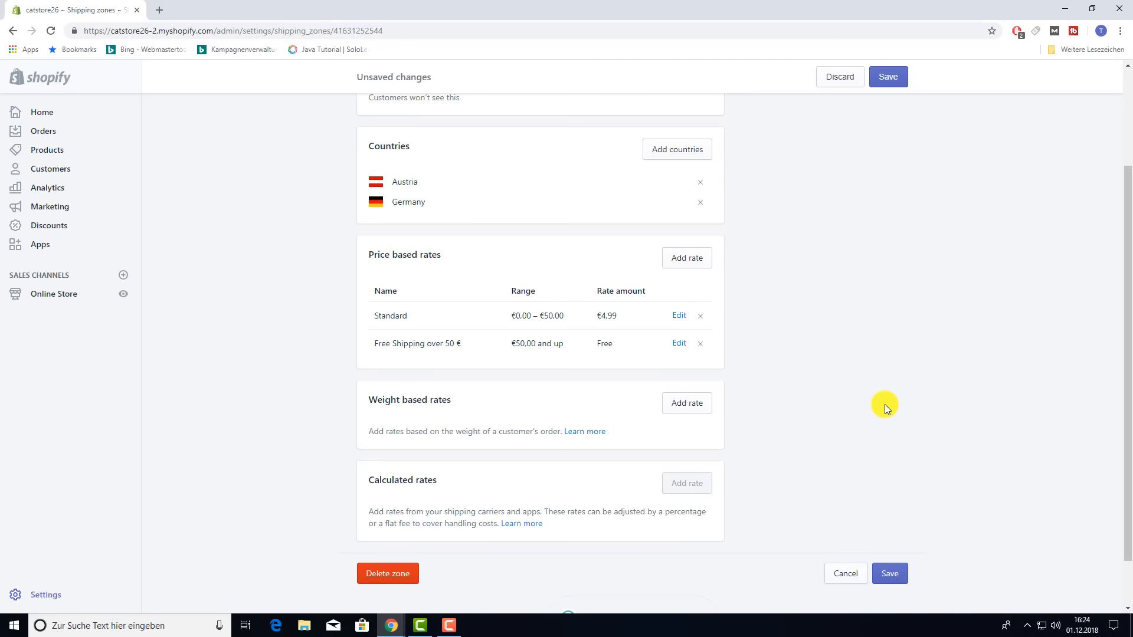
- Save the Domestic zone and view its Standard €4.99 and free-over-€50 rates in Shipping settings
click(885, 574)
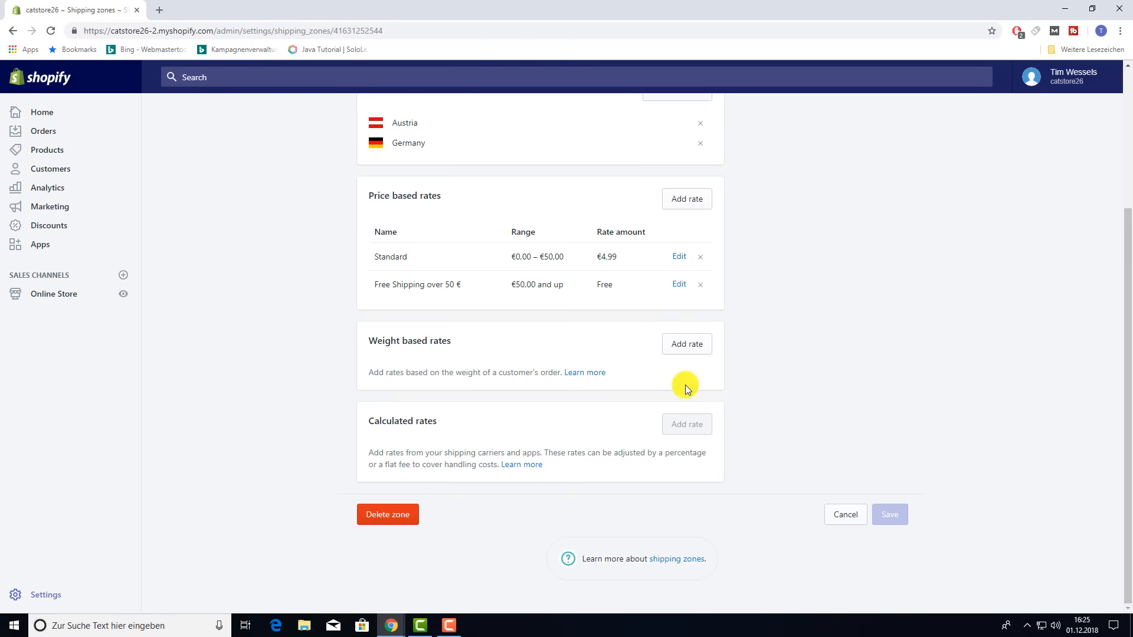
click(46, 595)
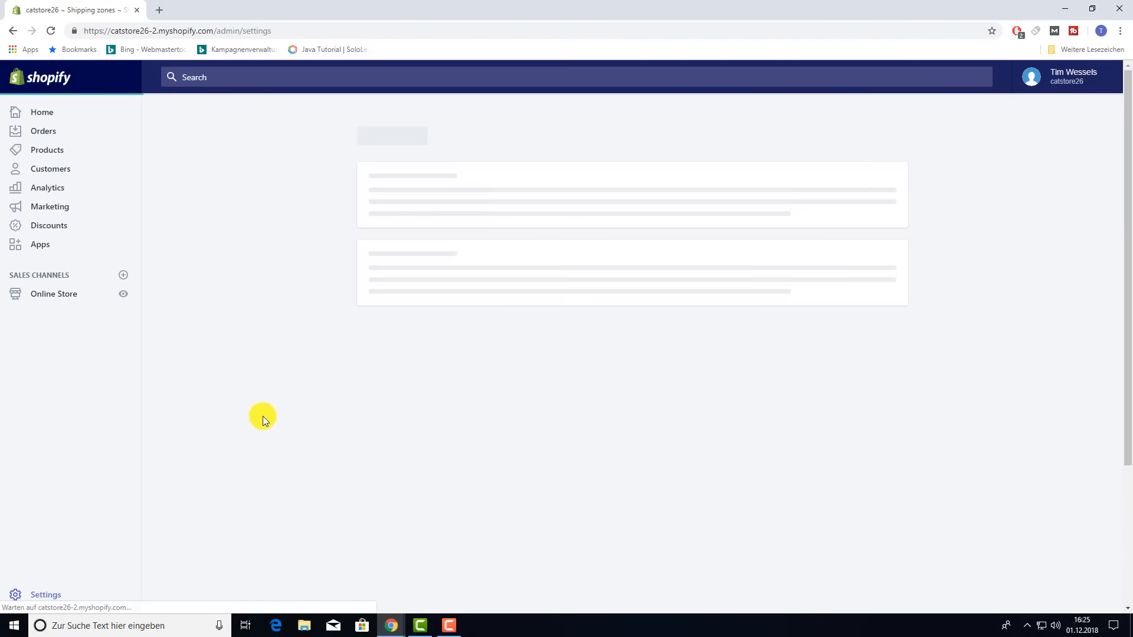
click(436, 354)
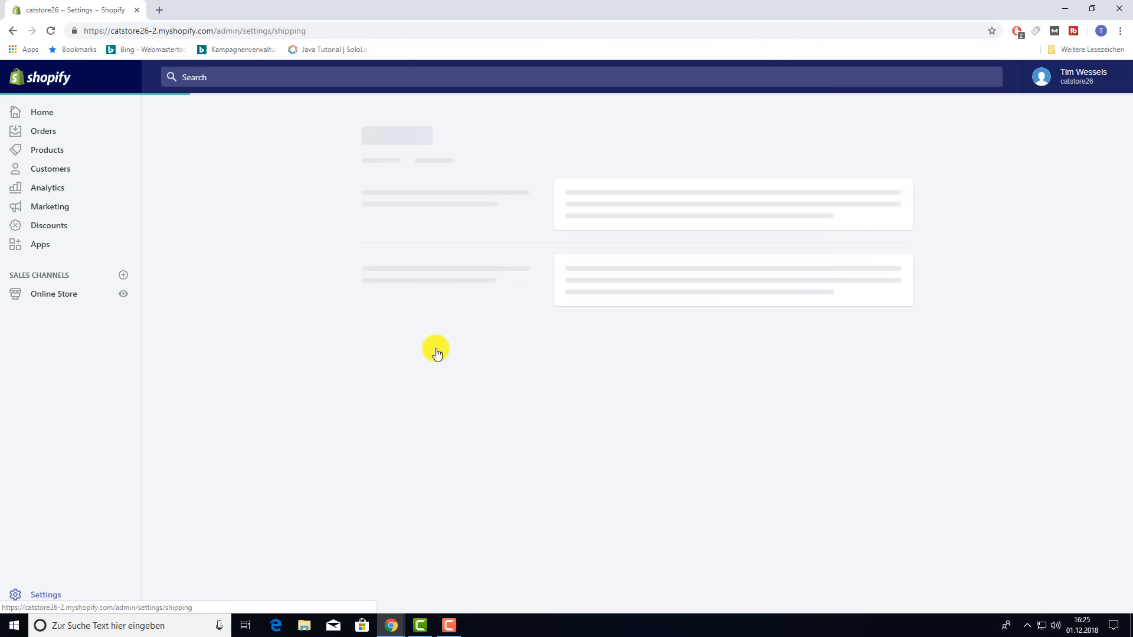
scroll(466, 349, down, 3)
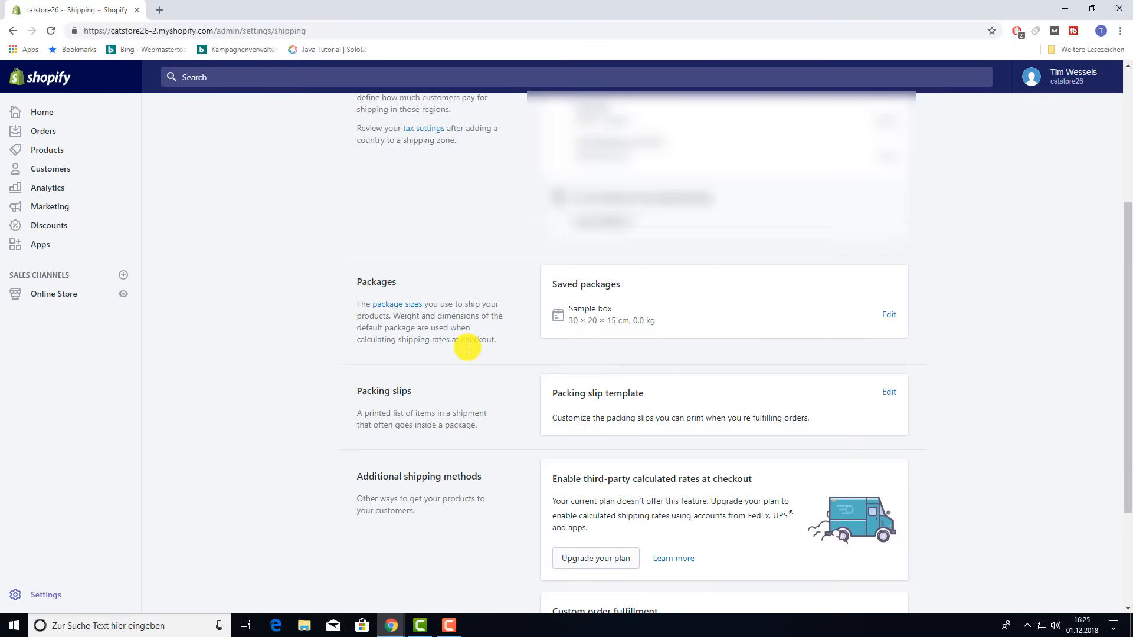
scroll(467, 345, up, 1)
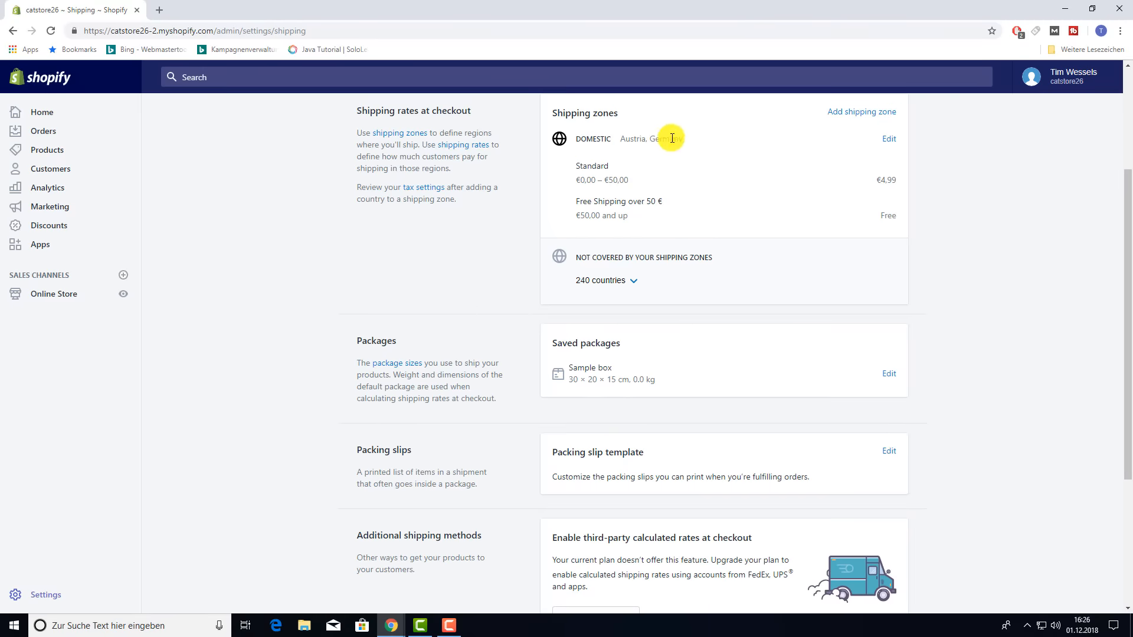
- Create a shipping zone named 'Europe' and add the whole Europe country group
click(869, 112)
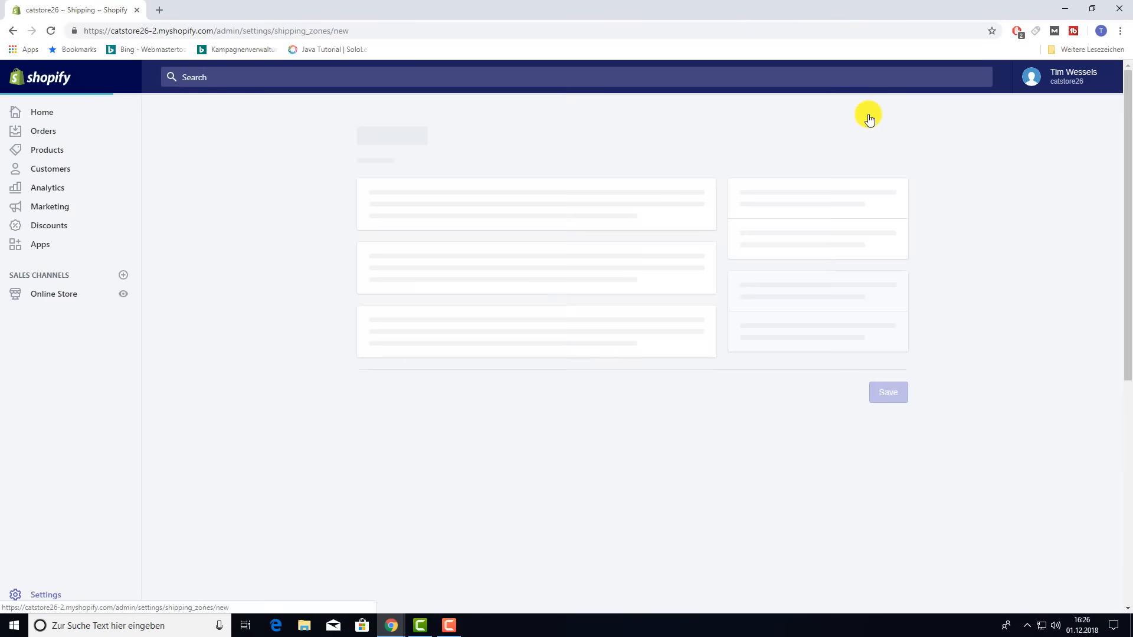
text(Europe)
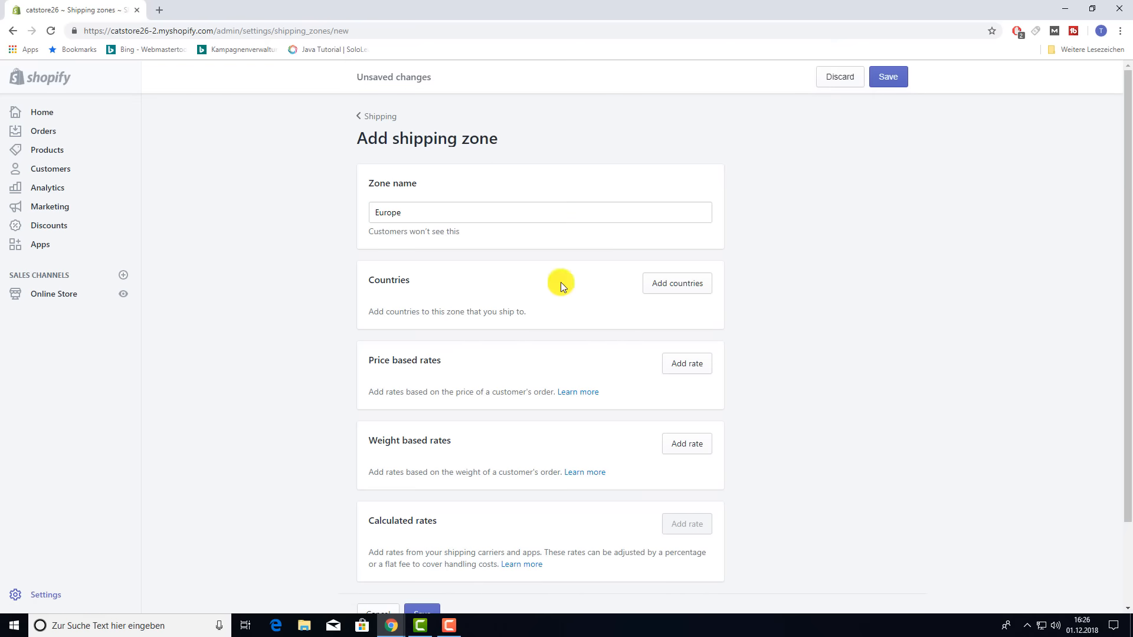
click(677, 288)
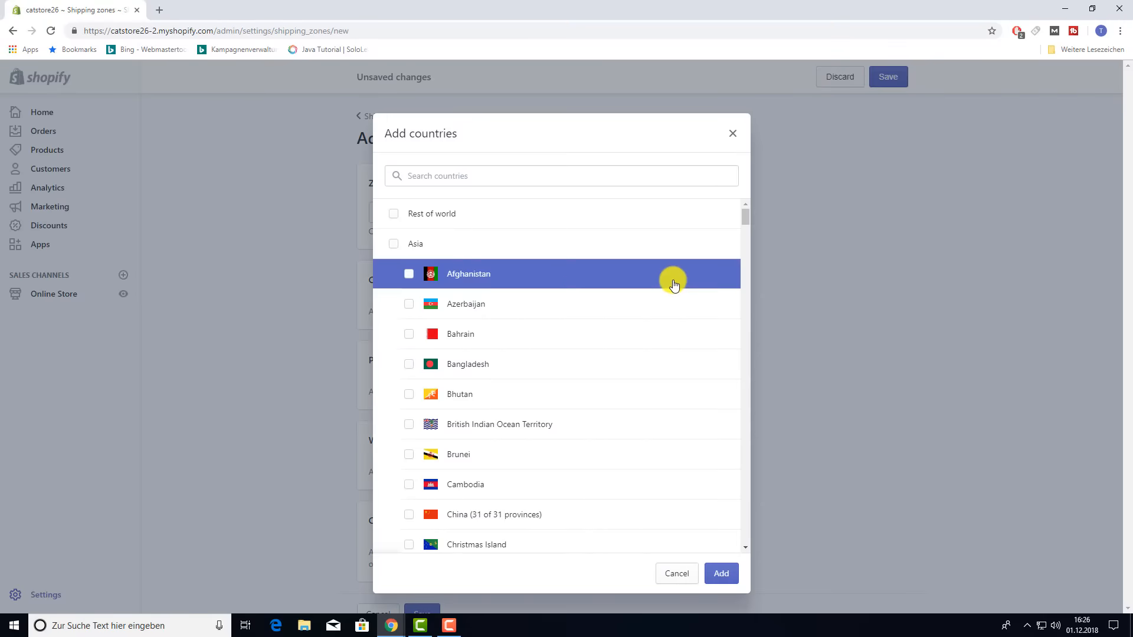
scroll(539, 354, down, 4)
scroll(545, 354, down, 12)
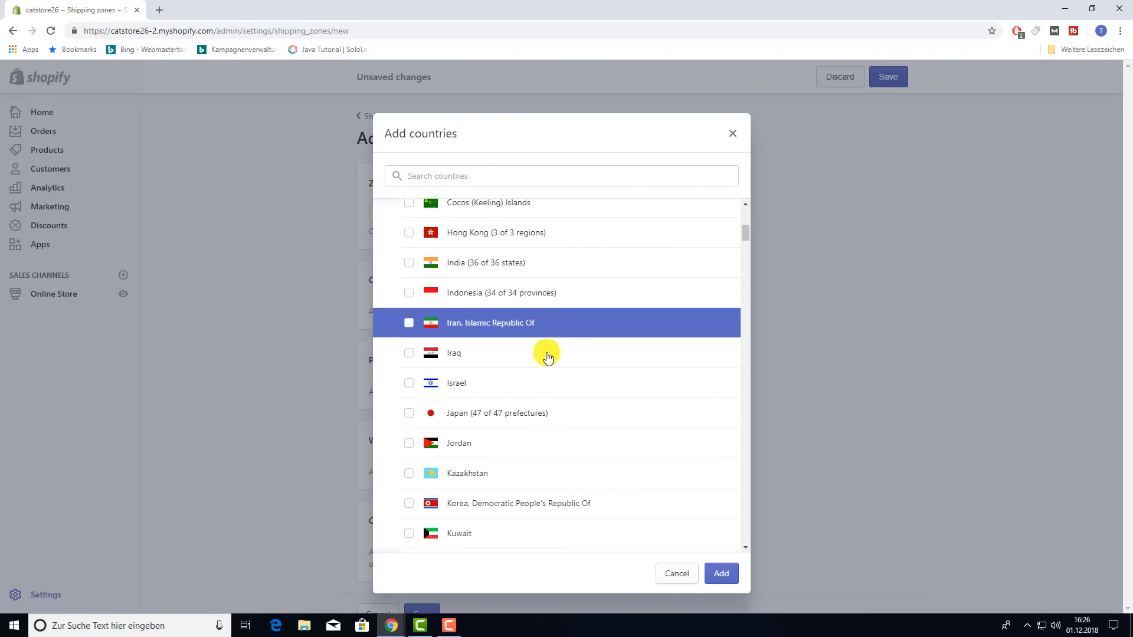
scroll(550, 356, down, 8)
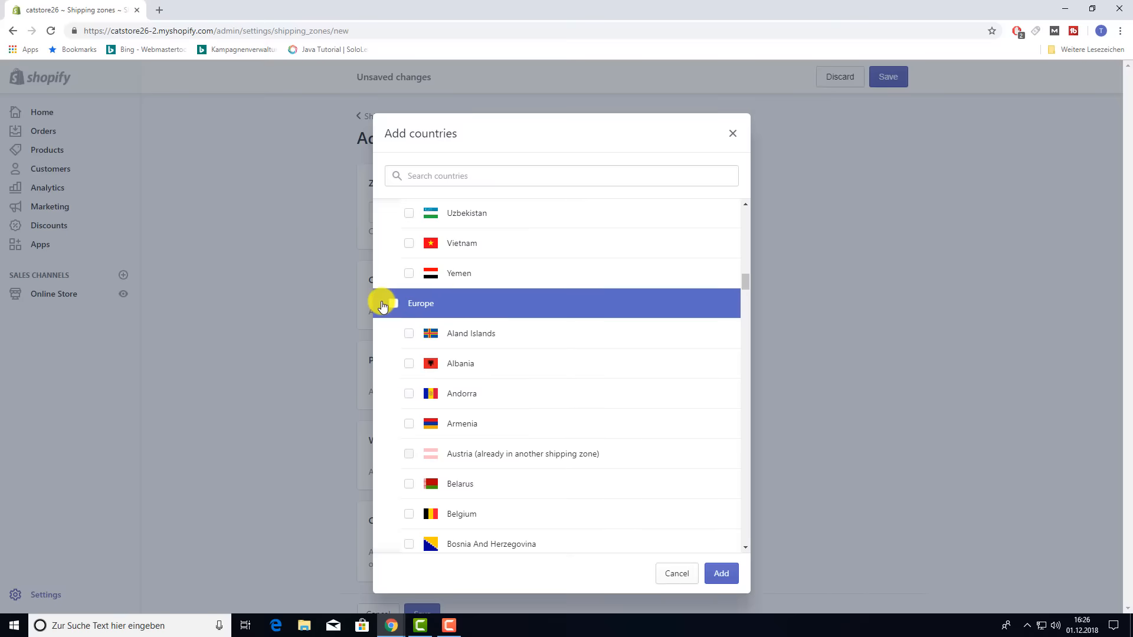
click(395, 306)
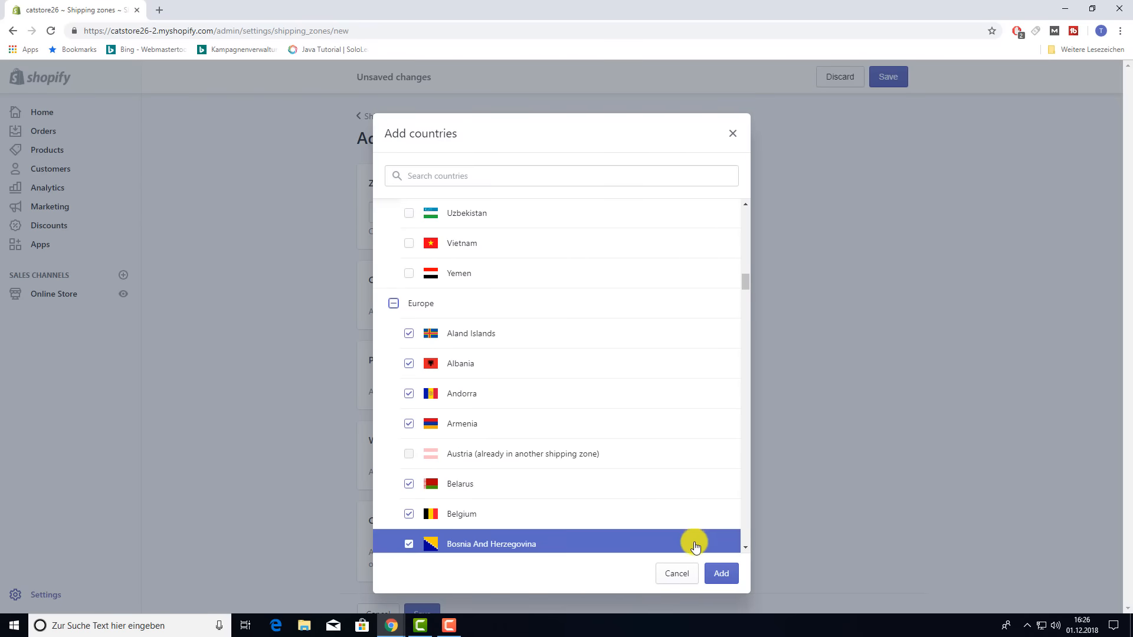
click(721, 577)
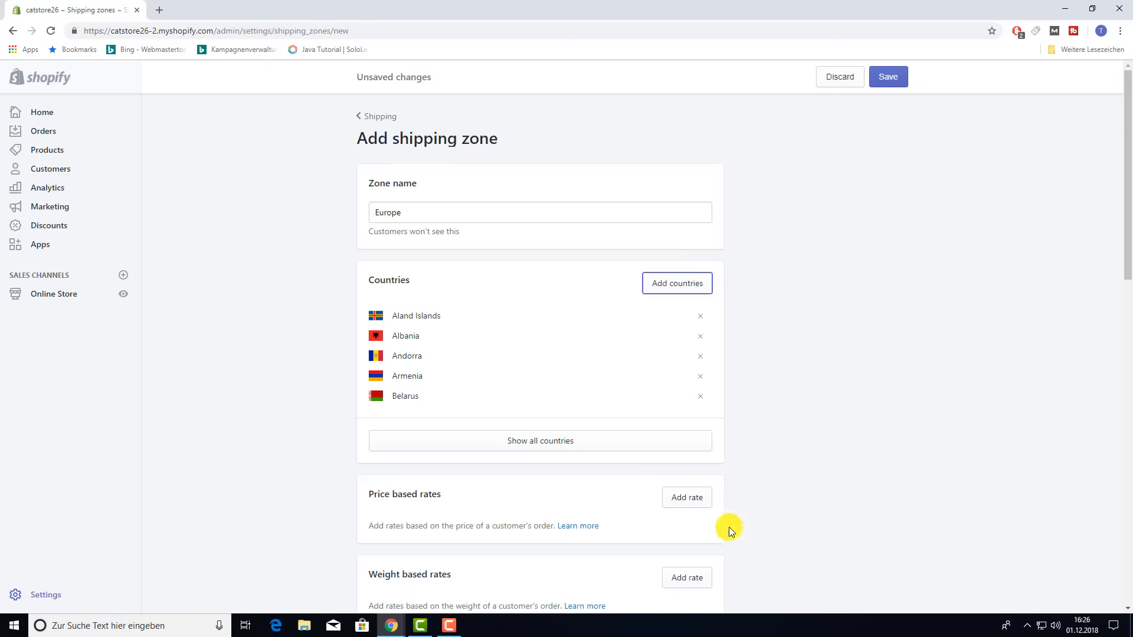
- Show all the Europe zone's countries, from Aland Islands to United Kingdom
scroll(879, 389, down, 2)
click(537, 322)
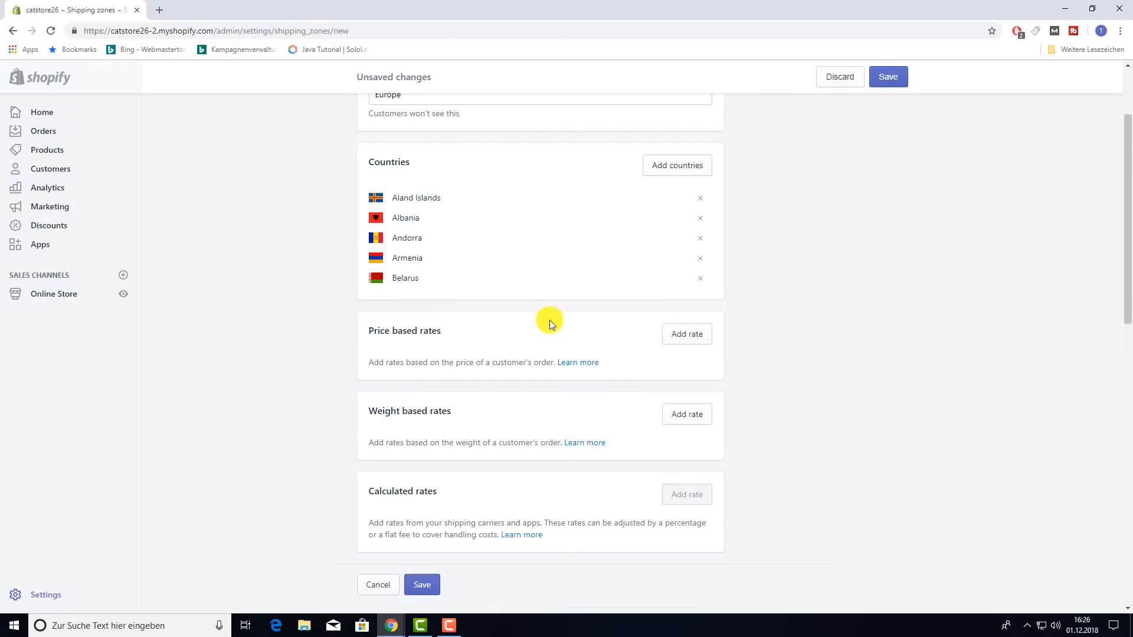
scroll(876, 388, up, 1)
scroll(876, 383, down, 18)
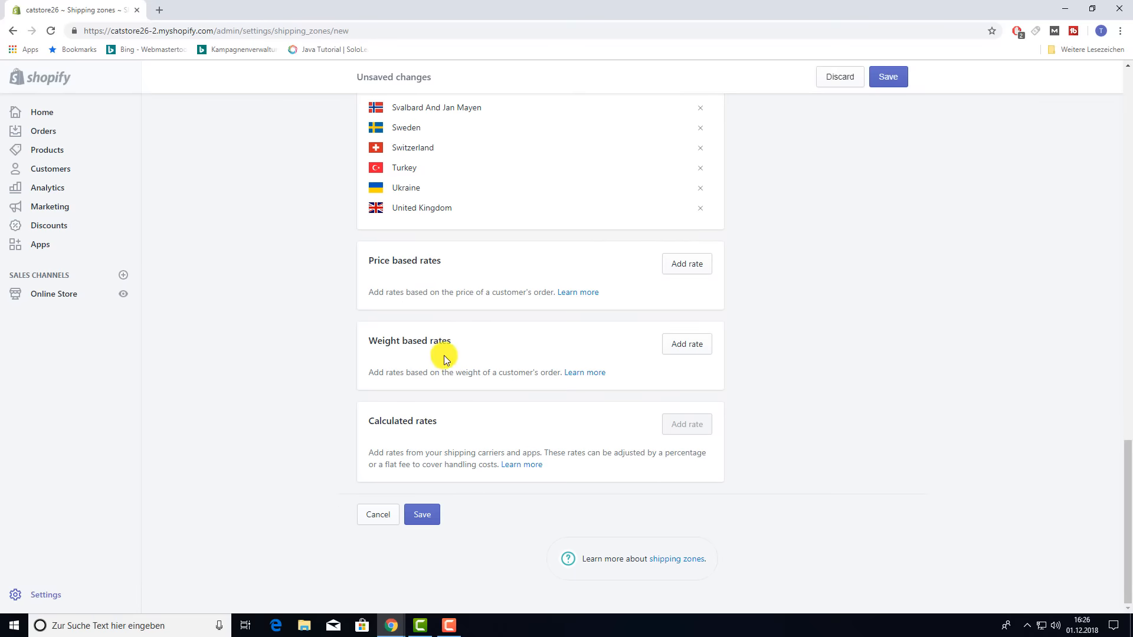
- Add a free price rate 'Free Shipping 50 €' for orders from €50
click(695, 270)
click(430, 269)
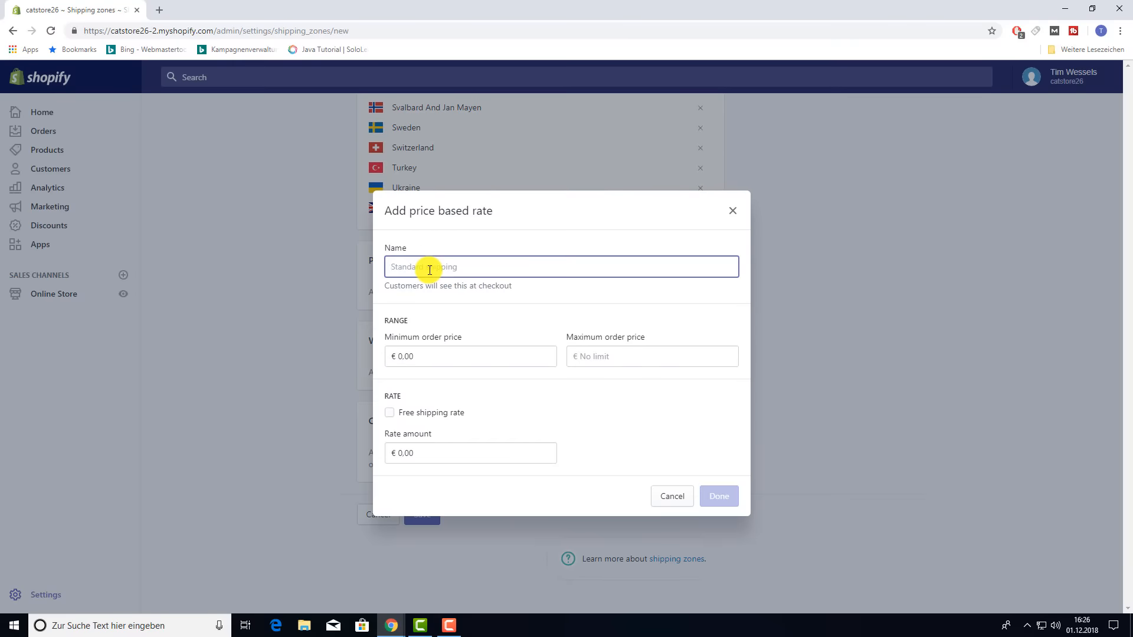
text(Free Shipping 50)
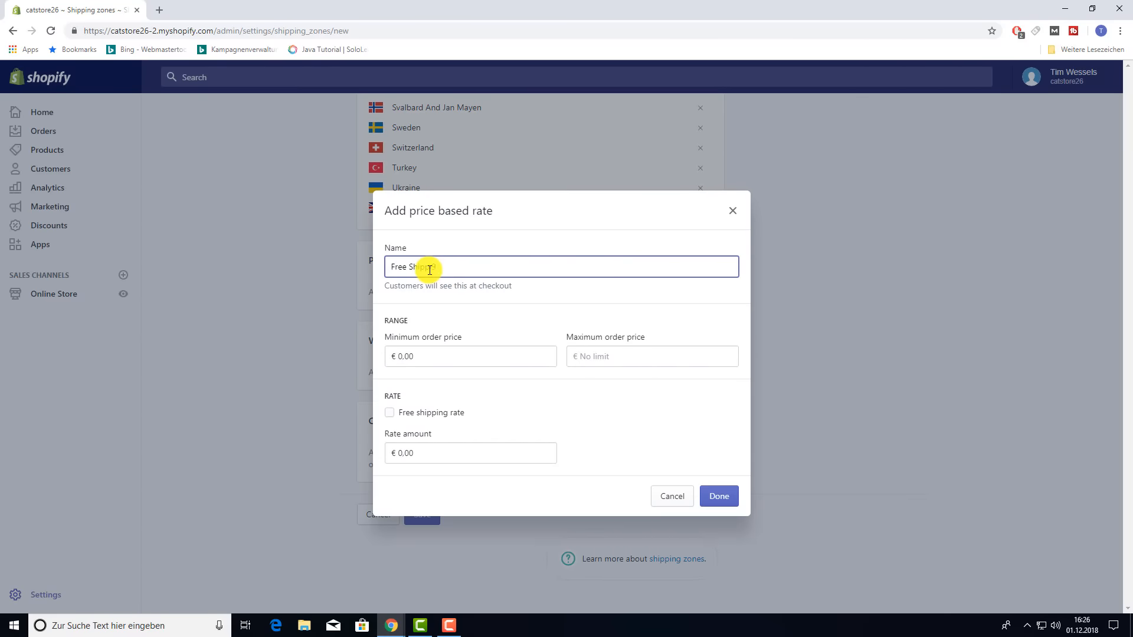
text( €)
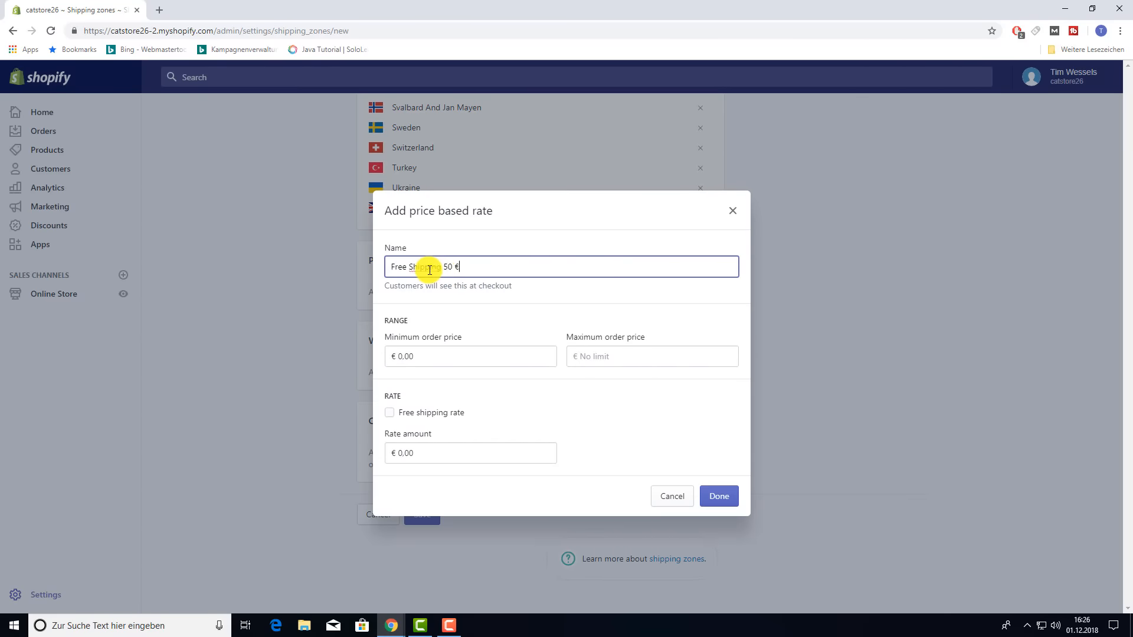
click(450, 358)
text(50)
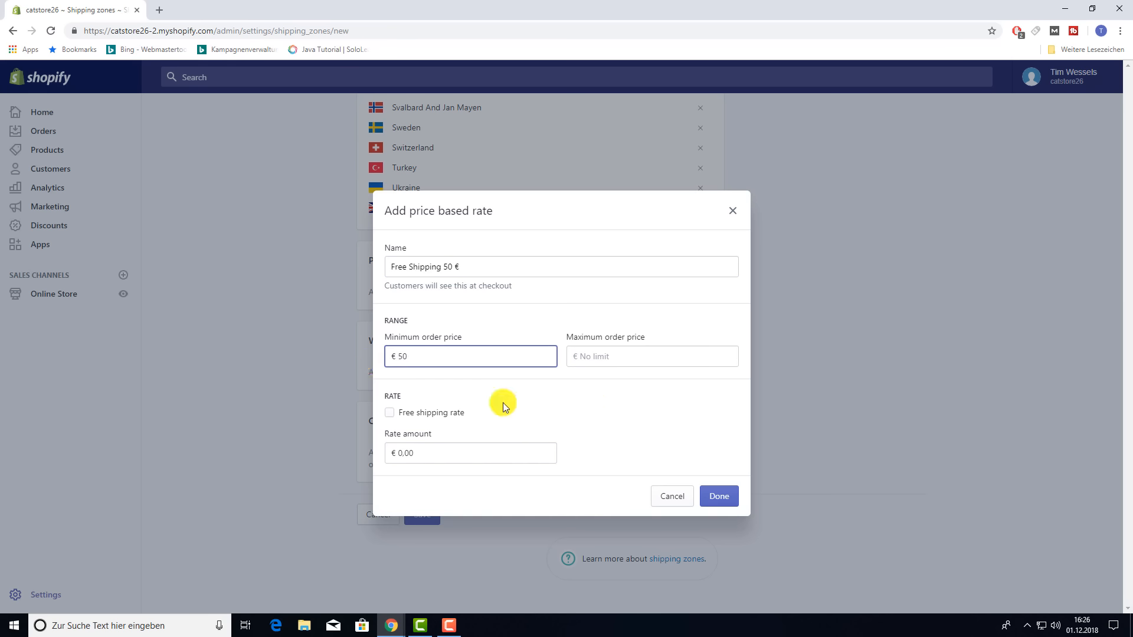
click(390, 413)
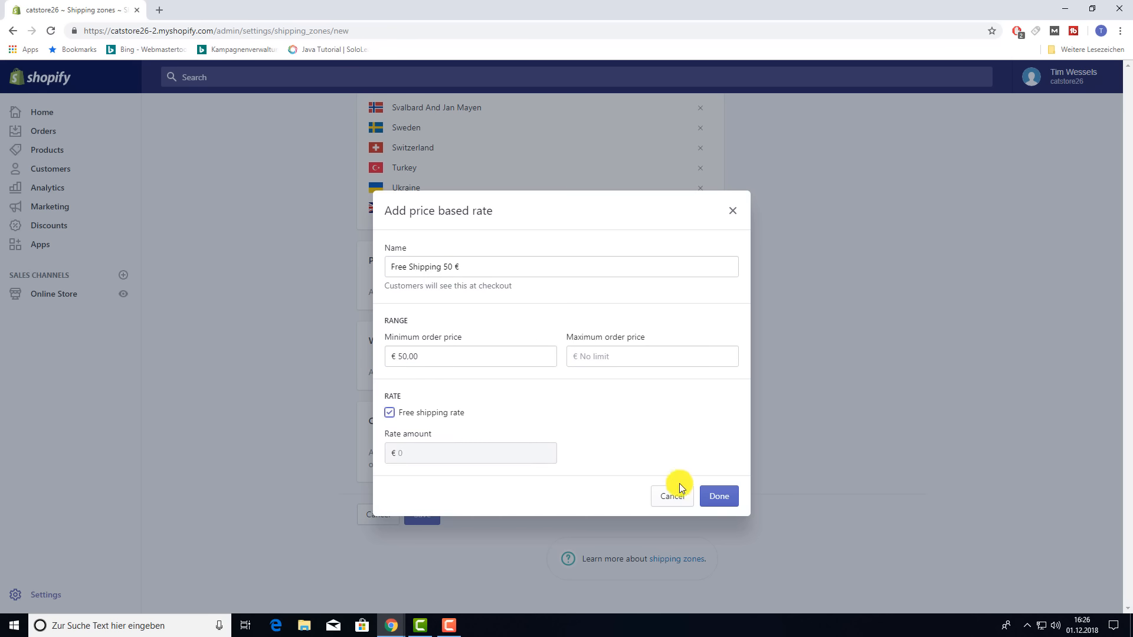
click(718, 495)
- Add a 'Standard Shipping' price rate of €6.99 for orders up to €50
click(670, 265)
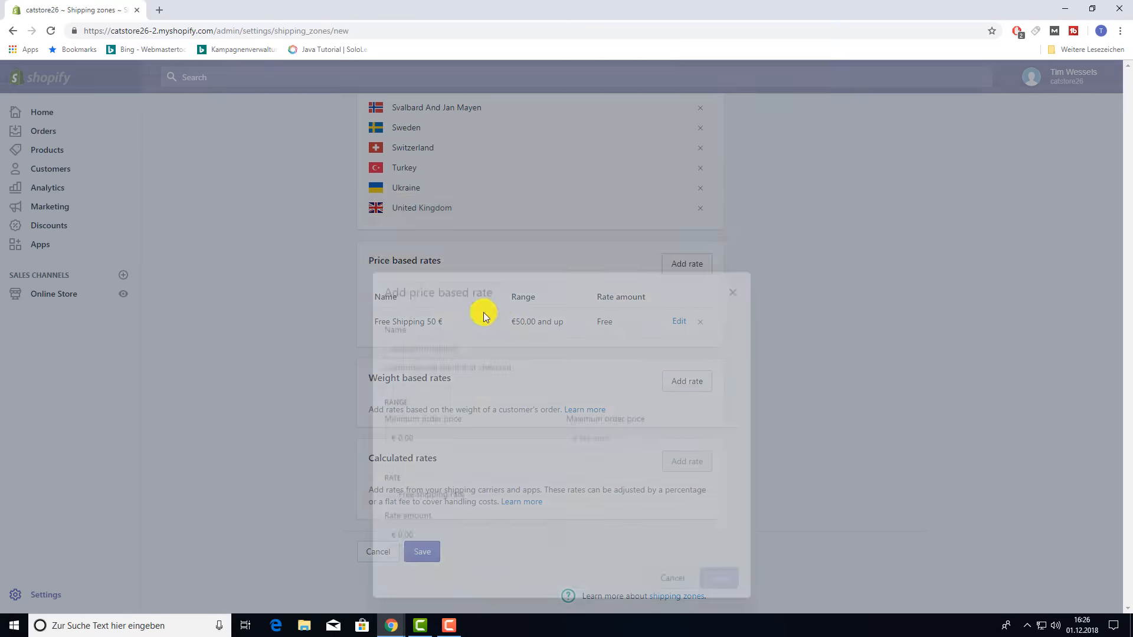
click(476, 267)
text(Standard Shoipping)
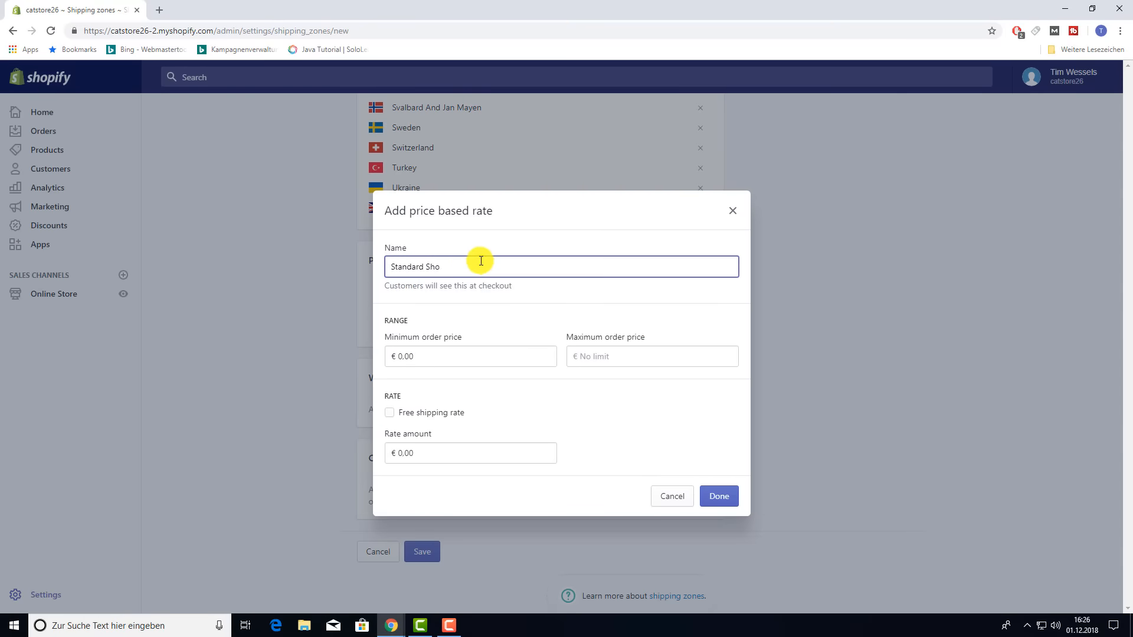
key(Left)
key(Left)
key(Left)
key(Left)
key(Left)
key(Left)
key(BackSpace)
click(498, 356)
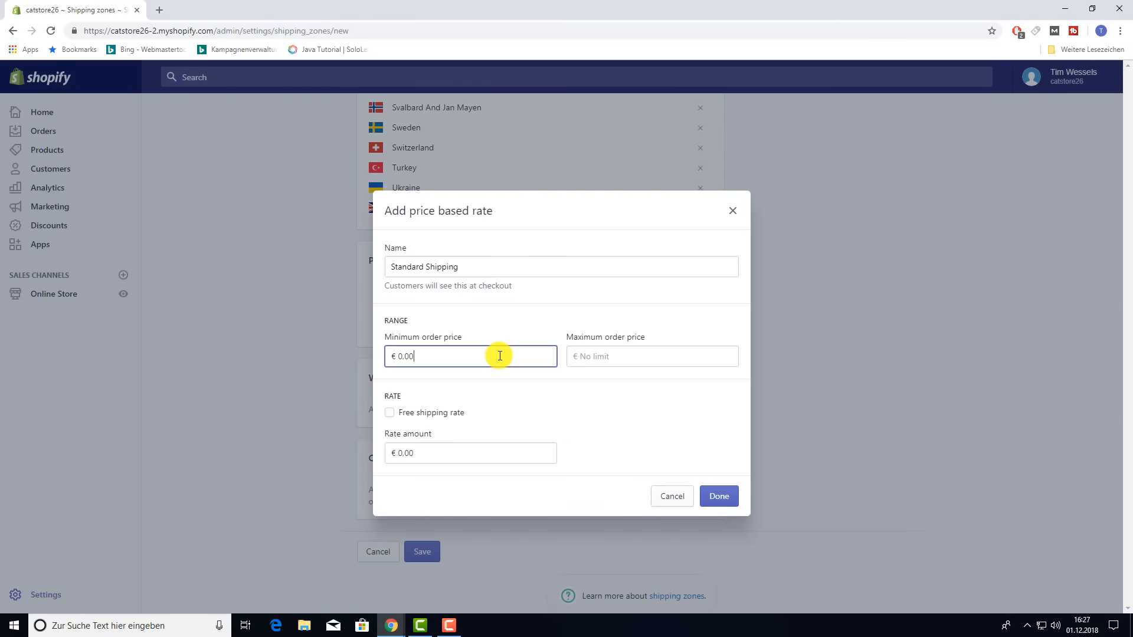
click(612, 355)
text(50)
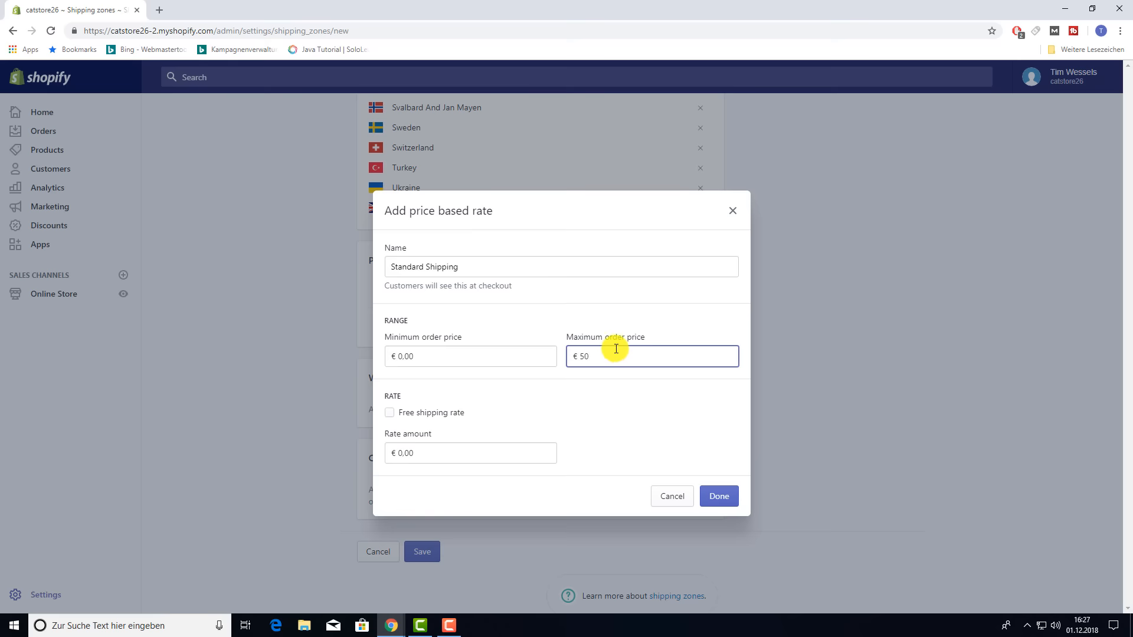
click(445, 451)
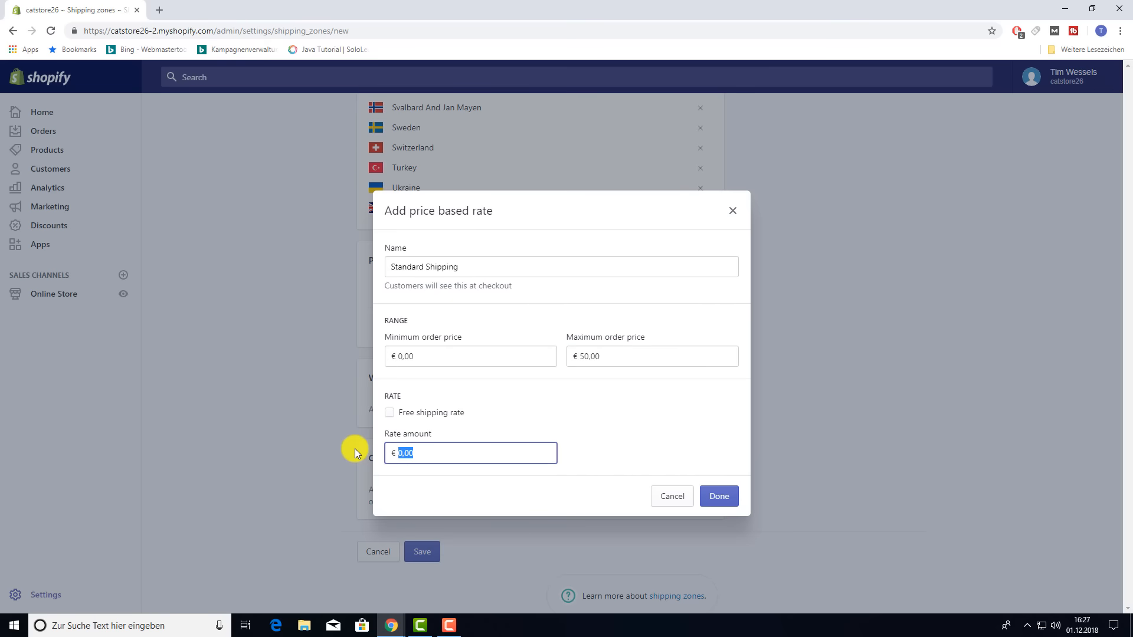
text(6,99)
click(717, 498)
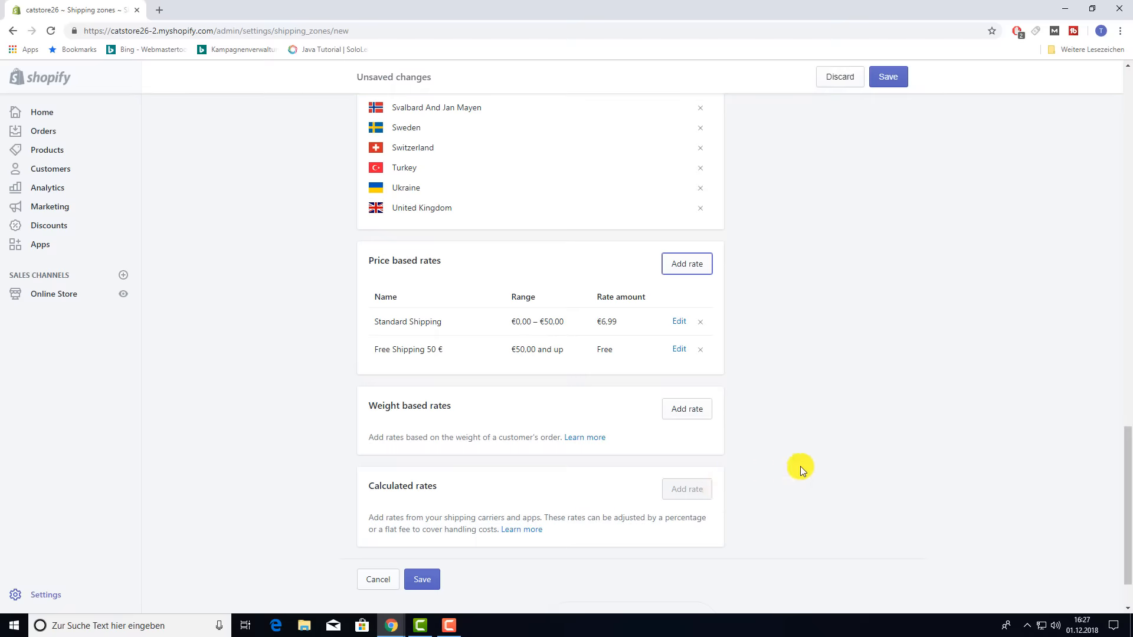
- Save the Europe zone and return to the Shipping settings overview
click(422, 579)
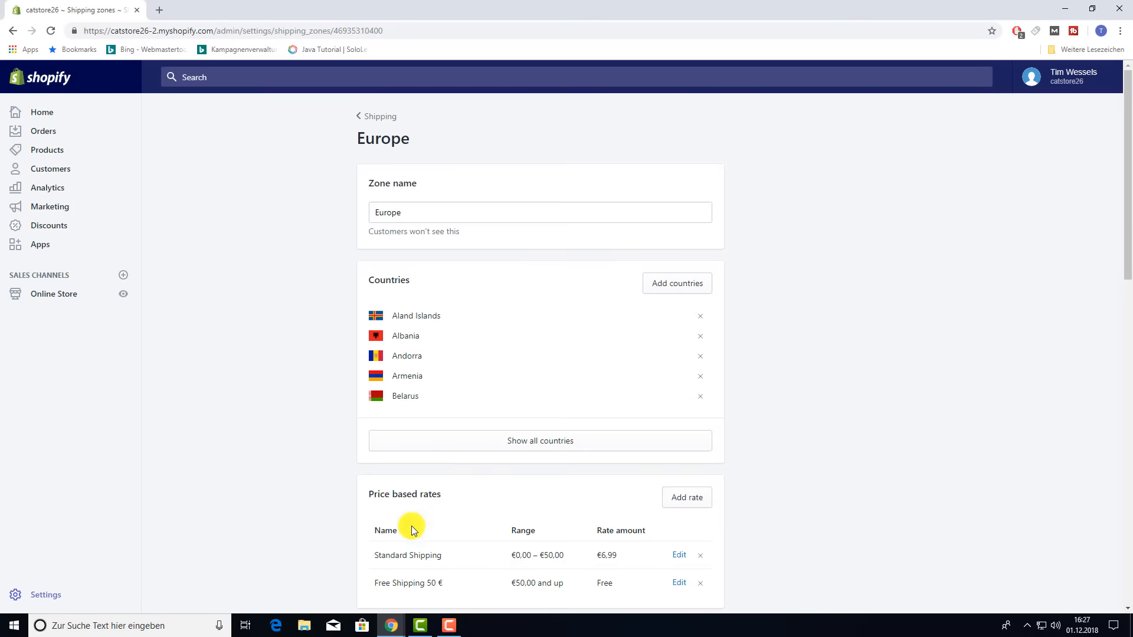
click(367, 123)
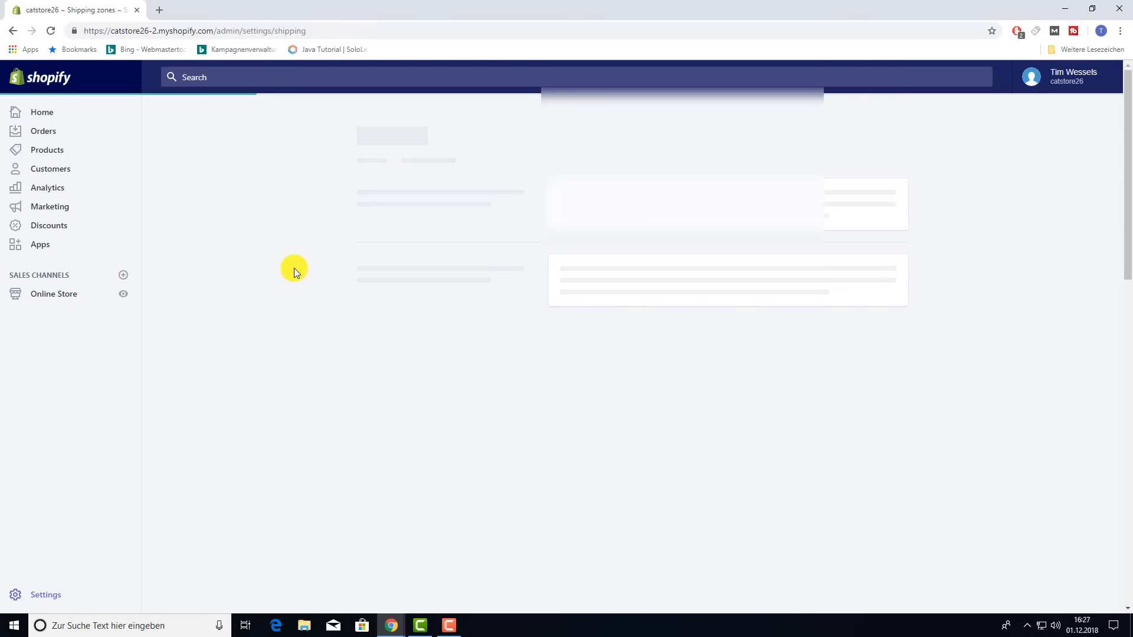
scroll(293, 268, down, 2)
scroll(292, 275, down, 4)
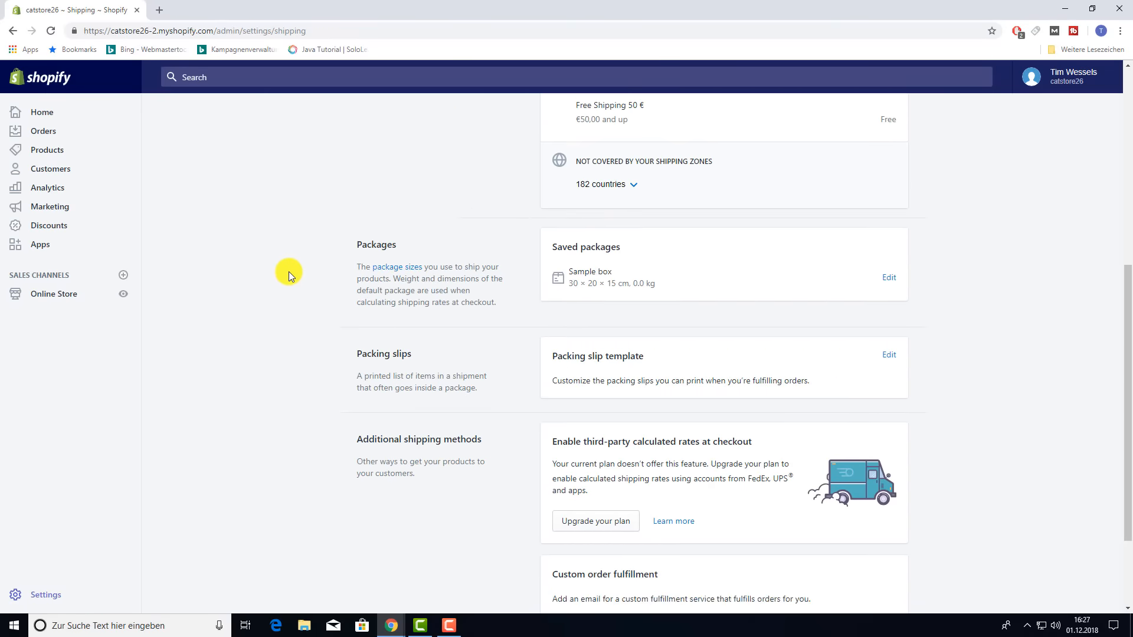
scroll(290, 273, up, 2)
scroll(289, 316, down, 1)
scroll(288, 316, down, 2)
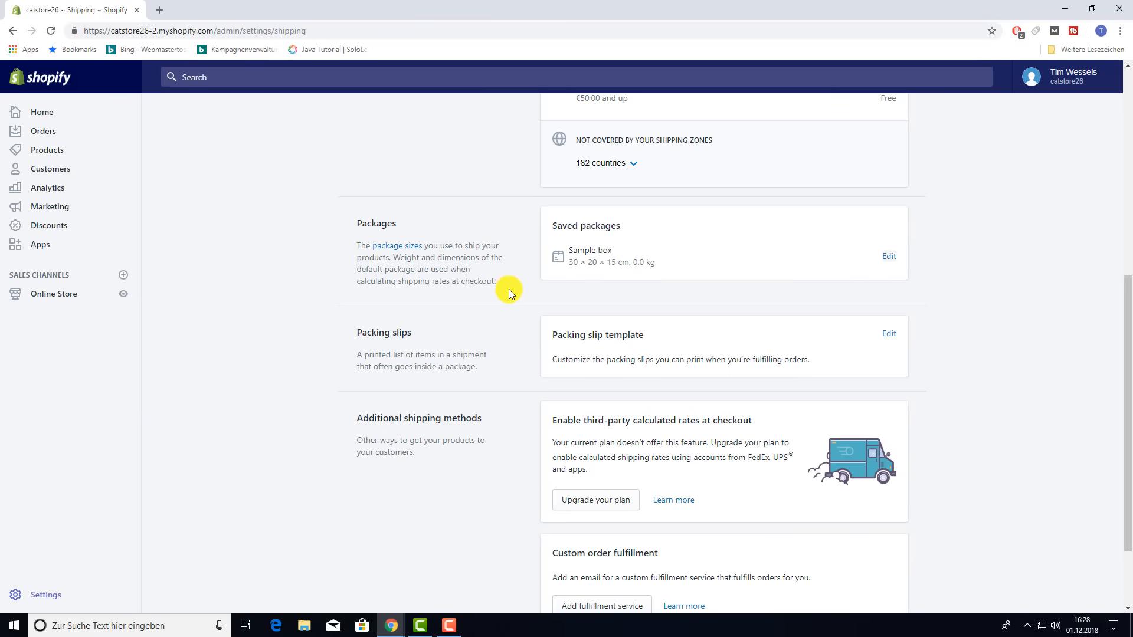
scroll(1050, 348, down, 2)
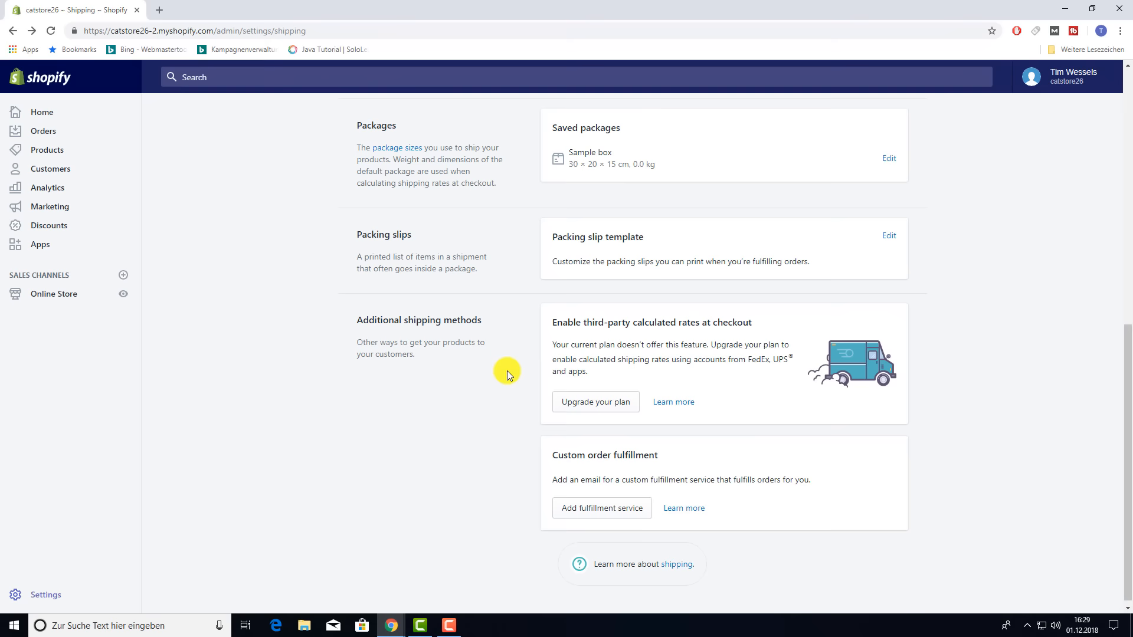
scroll(499, 373, up, 8)
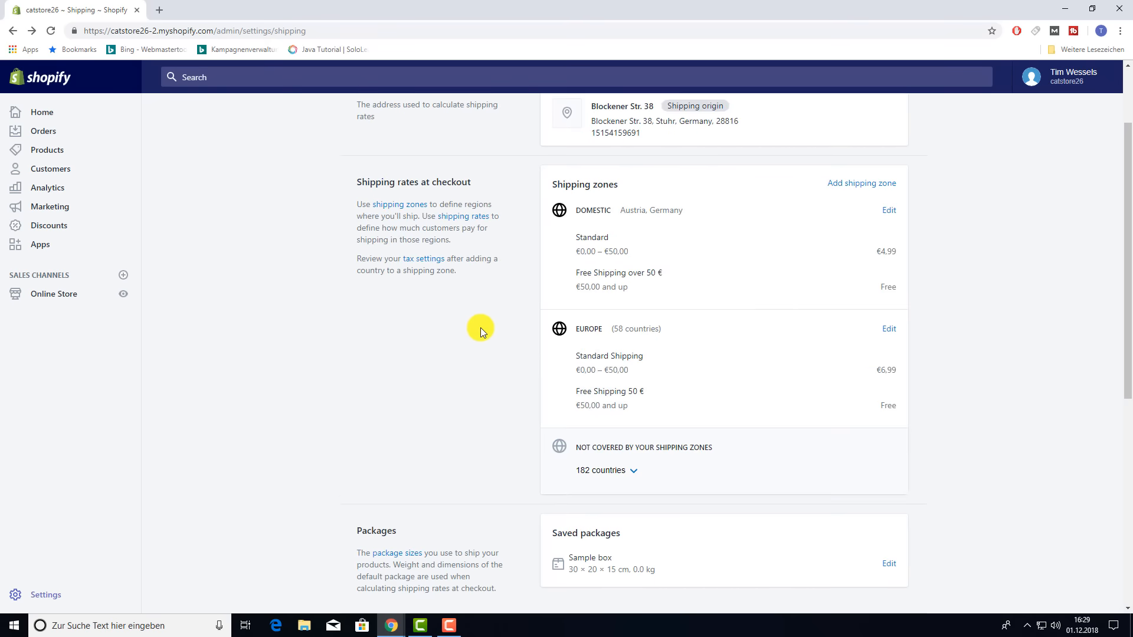
scroll(480, 328, down, 8)
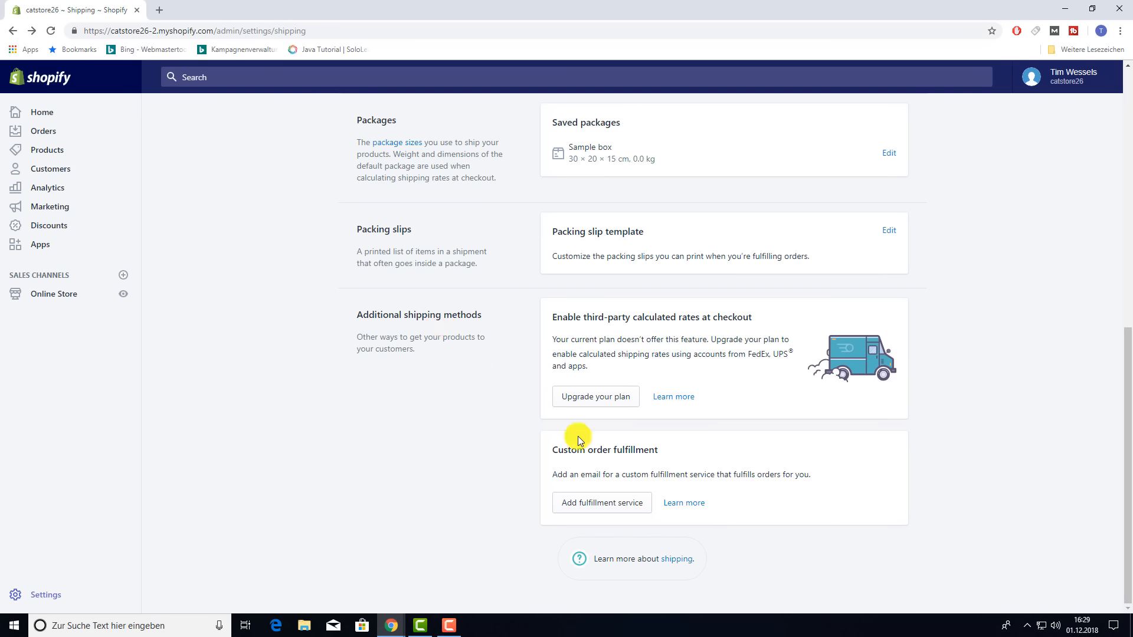
click(609, 501)
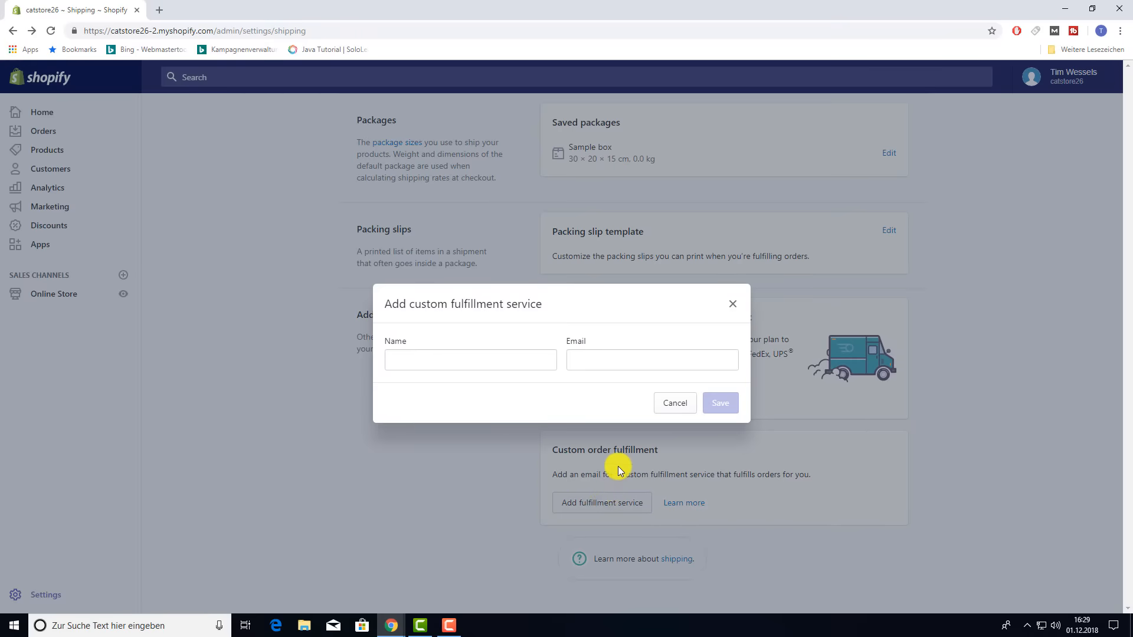
click(732, 303)
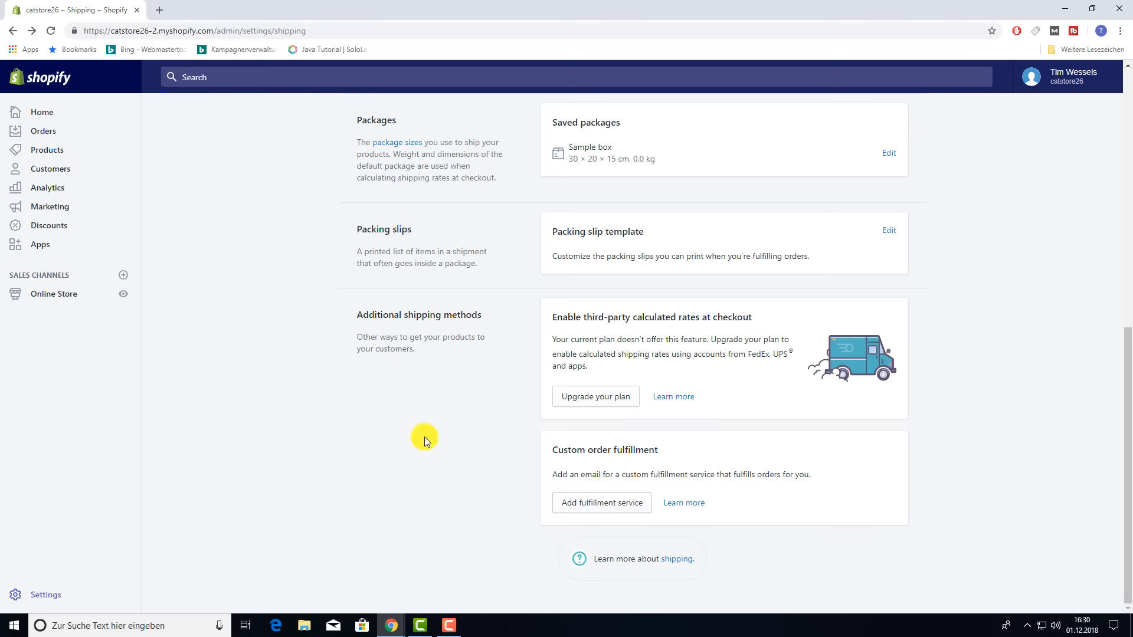
- Open Taxes settings and review the country tax rates: Germany 19%, others 0%
click(23, 598)
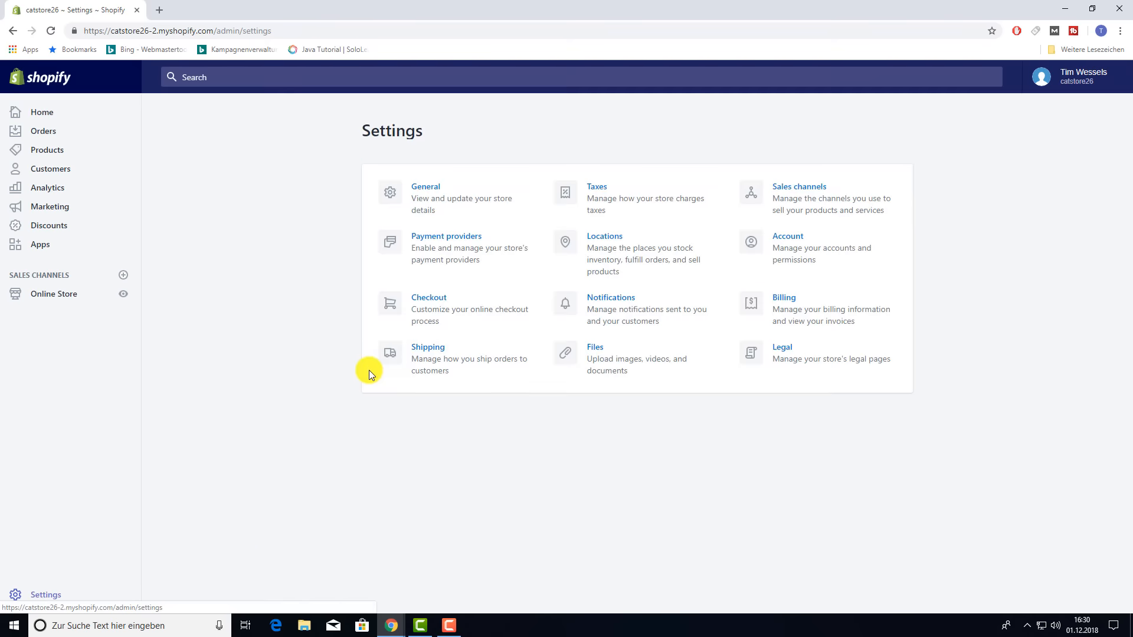
click(607, 193)
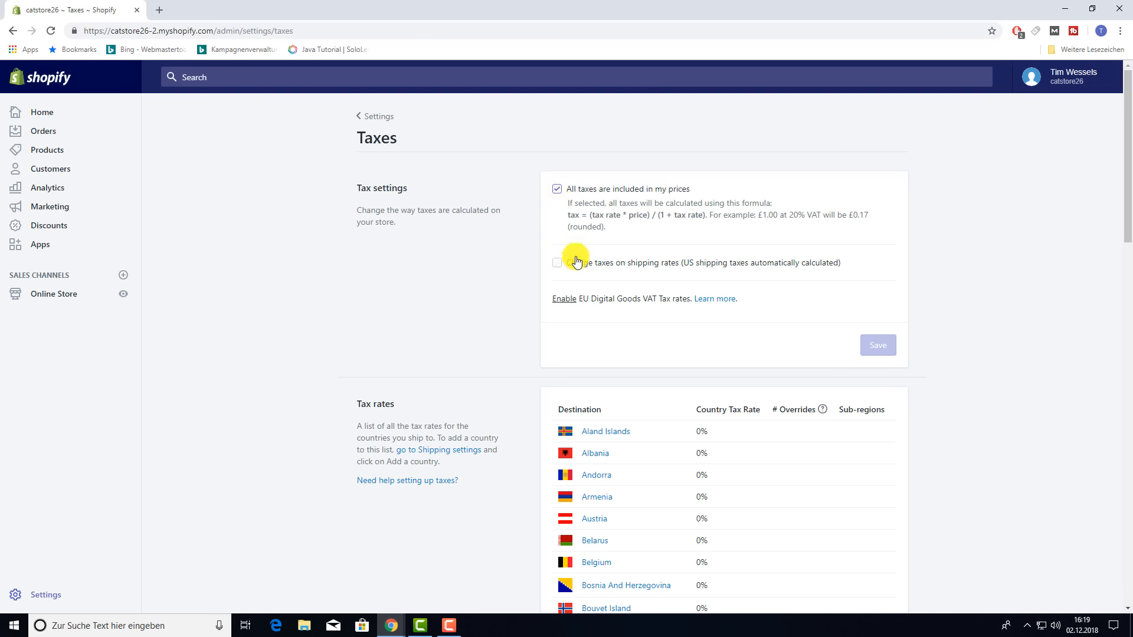
scroll(751, 275, down, 4)
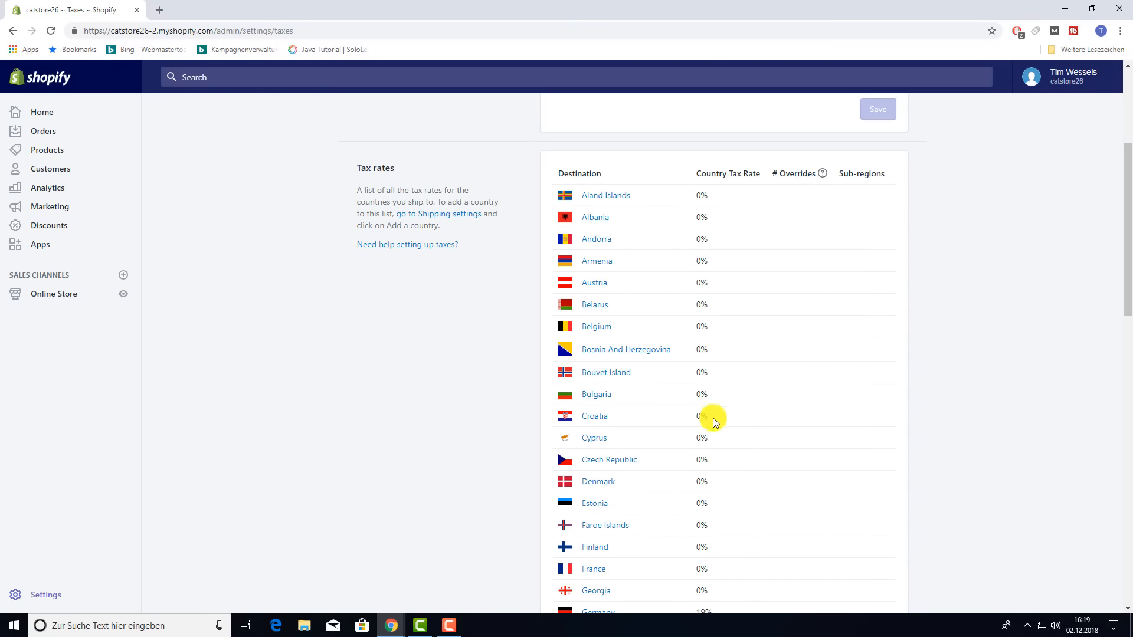
scroll(720, 418, down, 2)
scroll(737, 409, up, 2)
scroll(738, 412, down, 2)
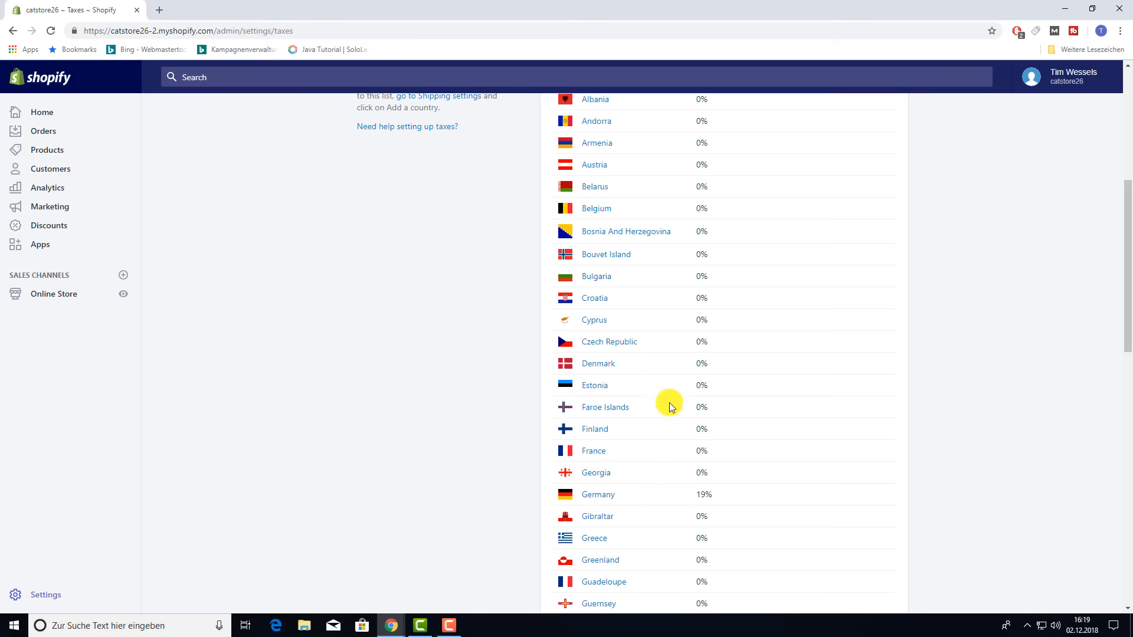
scroll(671, 405, down, 4)
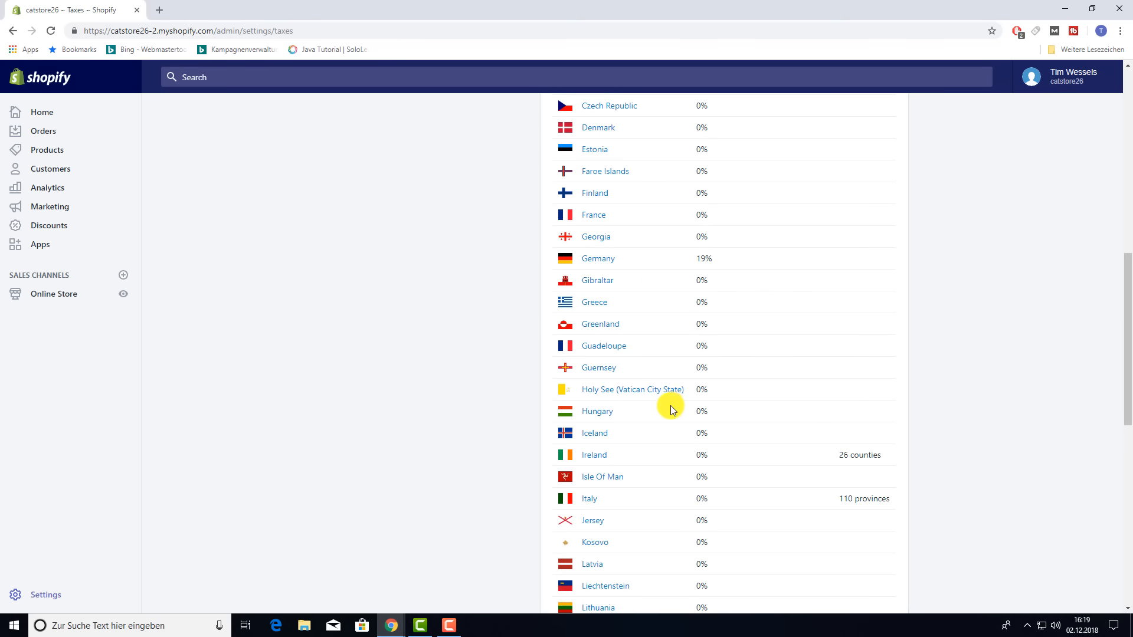
scroll(671, 410, down, 8)
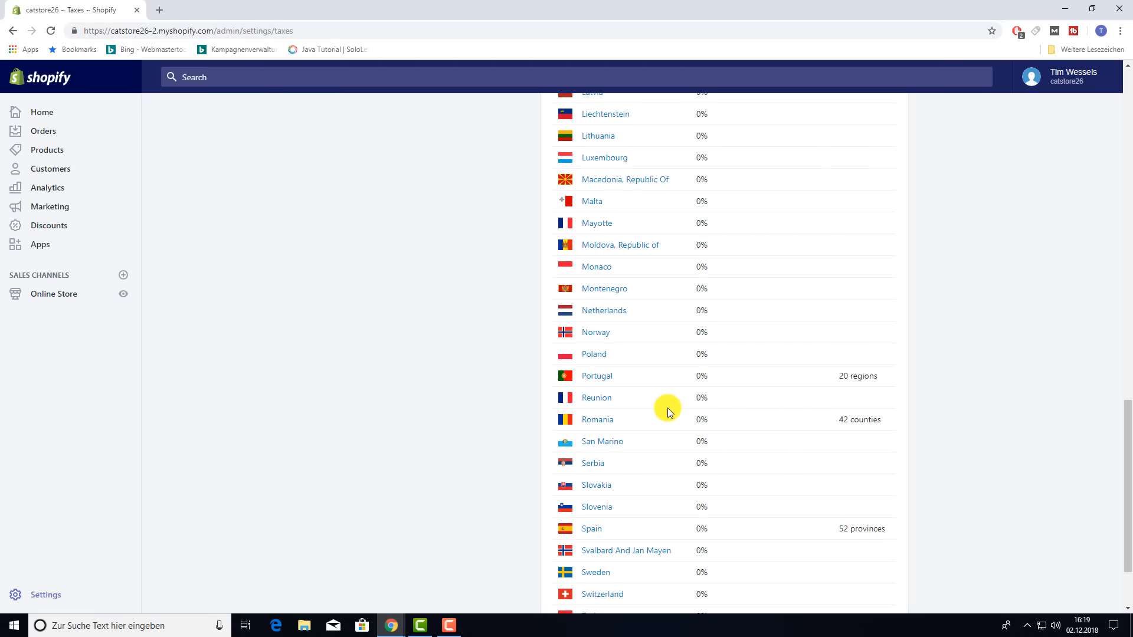
scroll(668, 407, up, 14)
scroll(676, 408, up, 3)
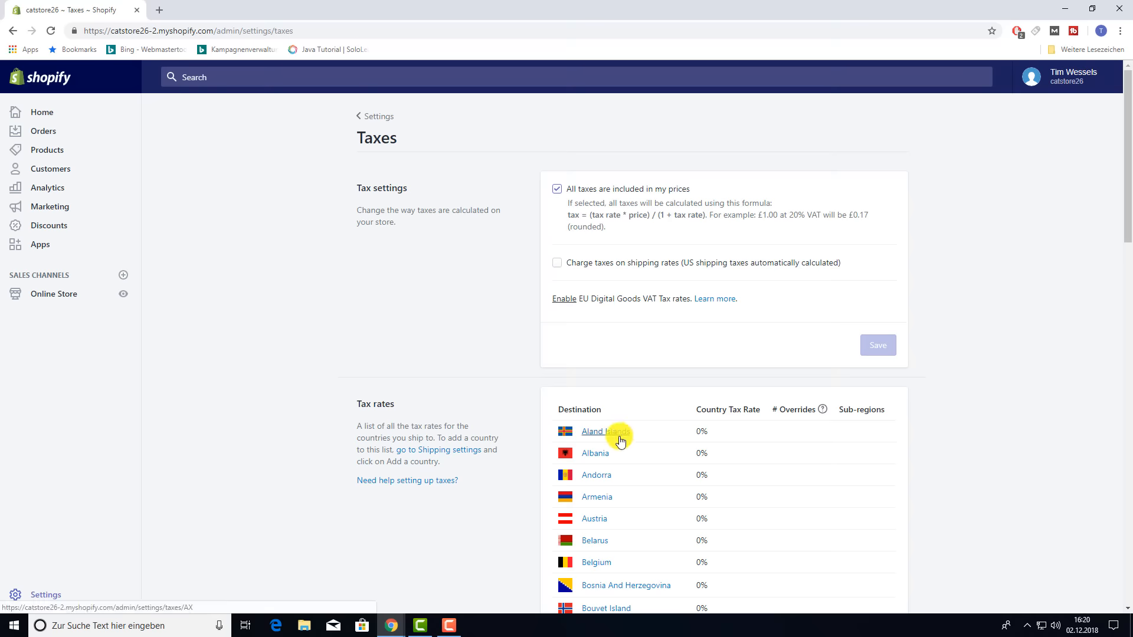
- Check the Aland Islands country tax rate, then review the full tax rates list again
click(625, 437)
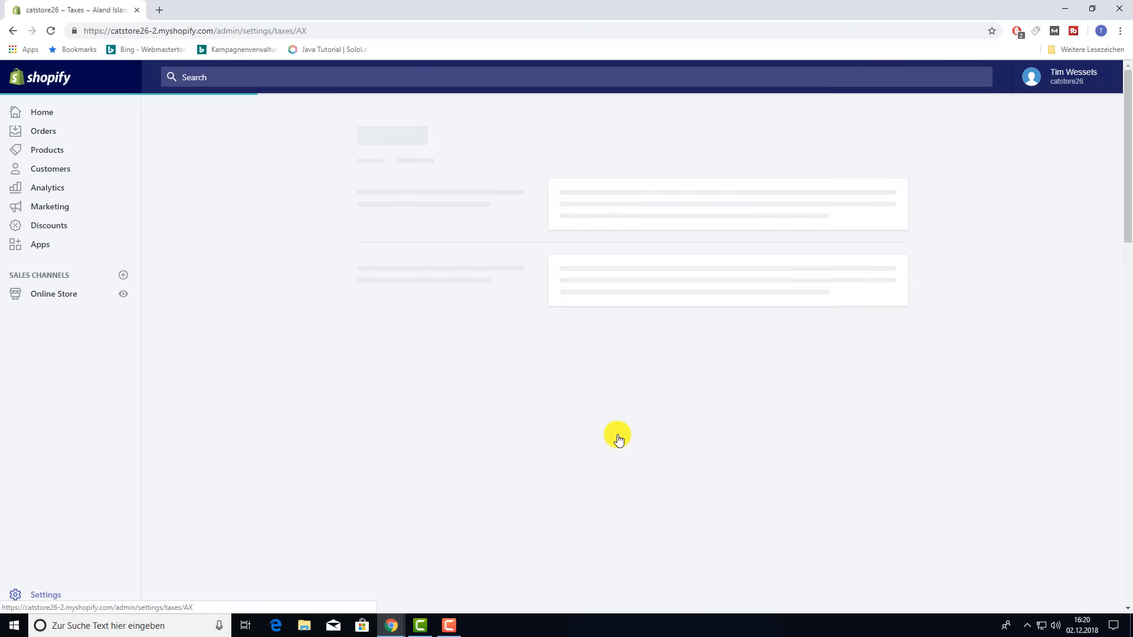
click(580, 216)
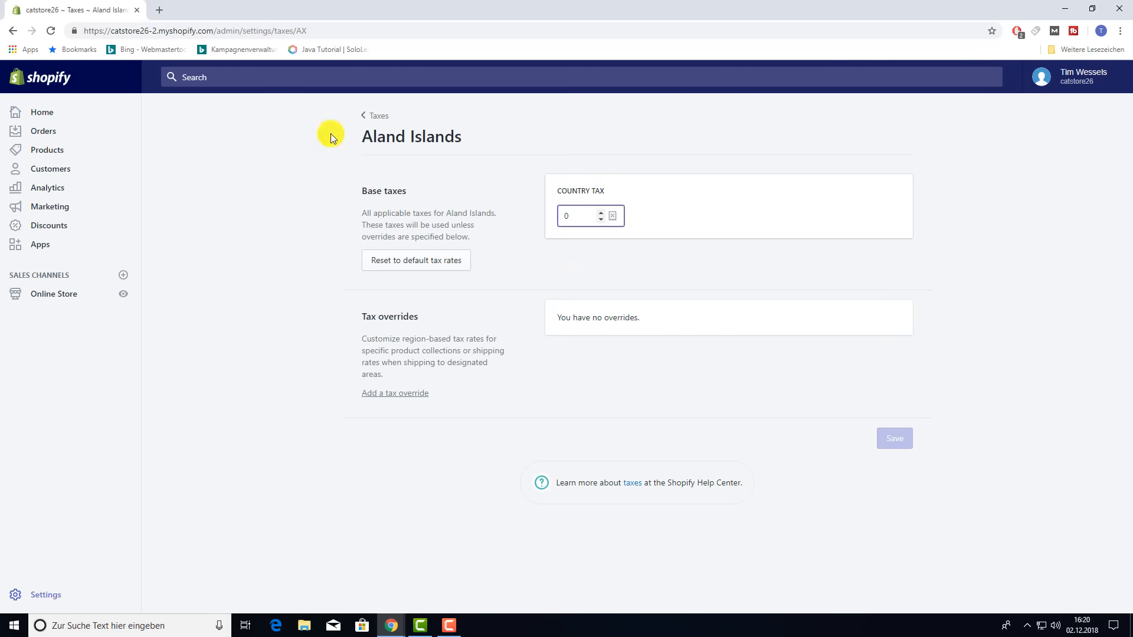
click(20, 35)
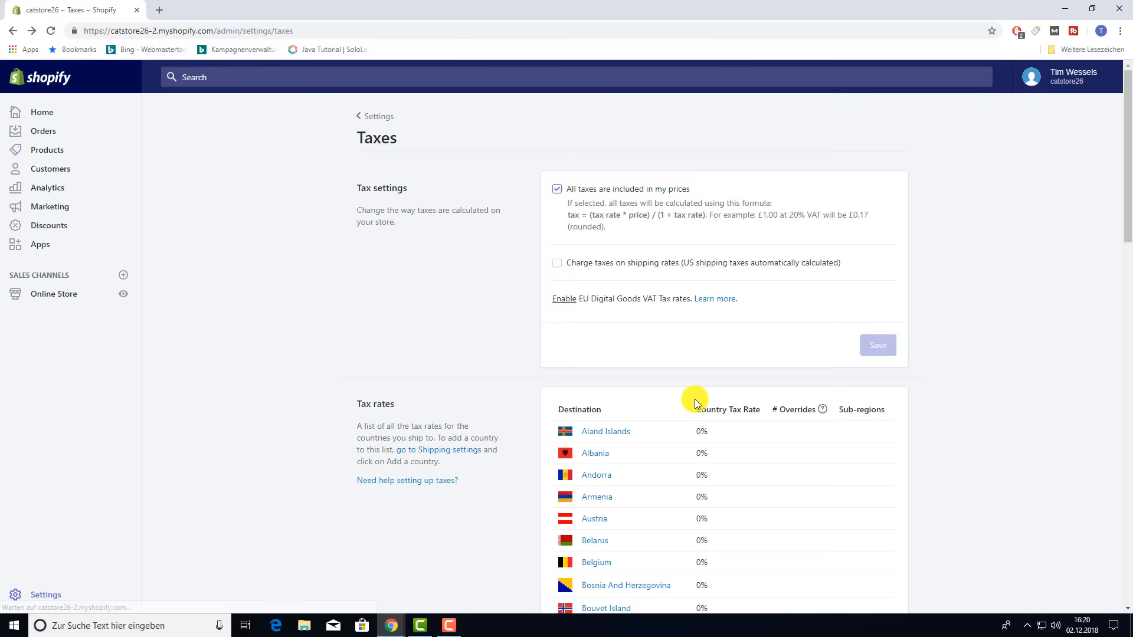
scroll(695, 400, down, 1)
scroll(694, 403, down, 4)
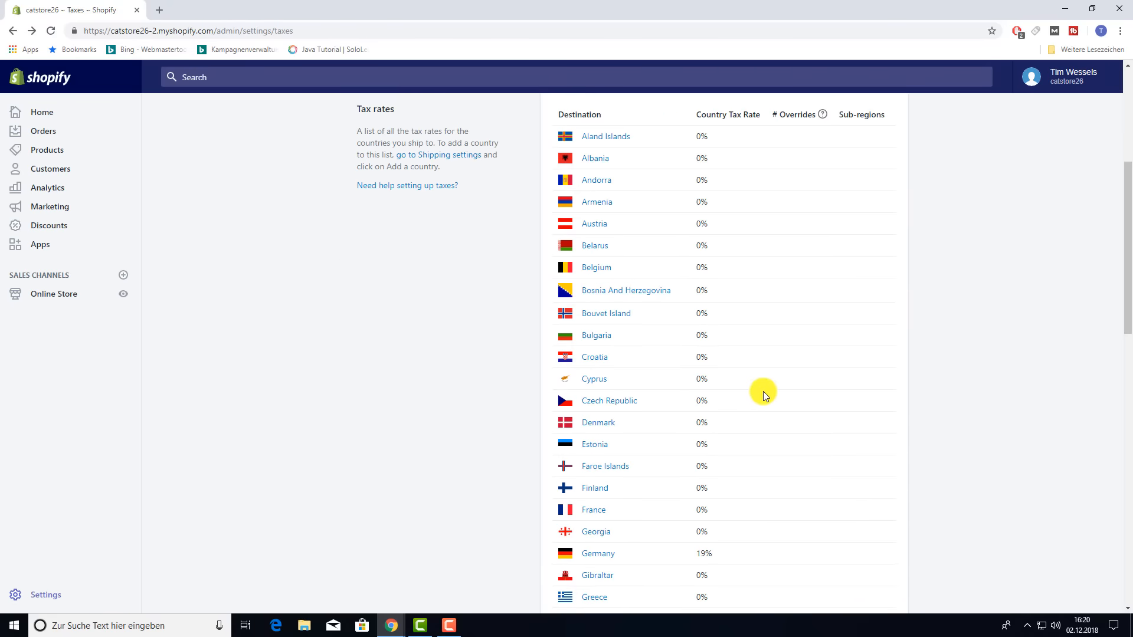
scroll(763, 391, down, 7)
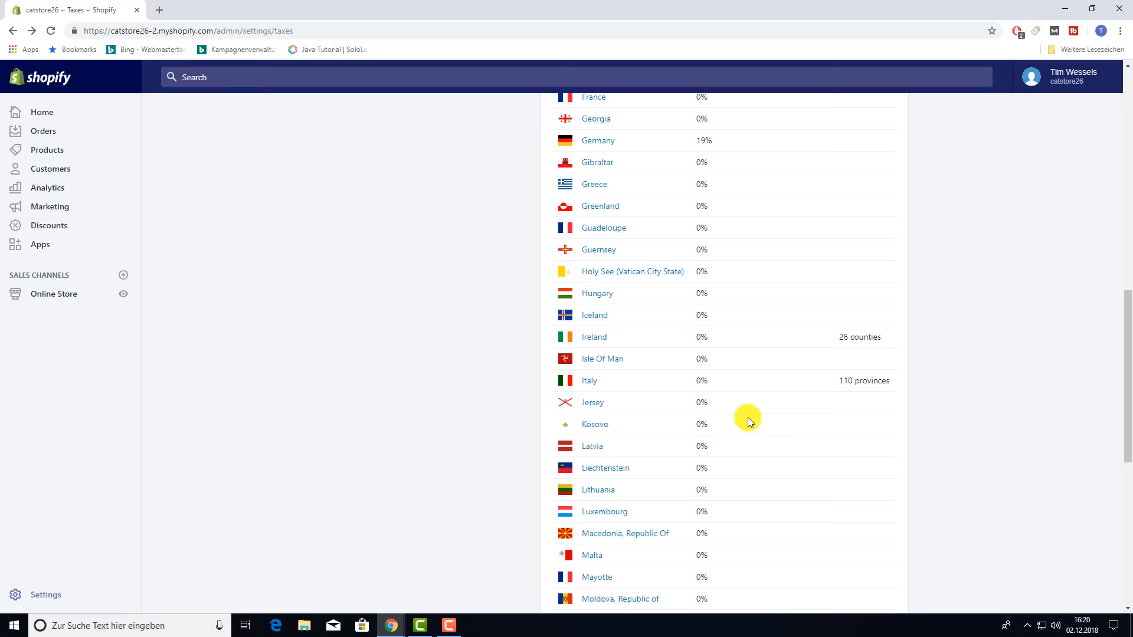
scroll(748, 417, down, 7)
scroll(764, 437, up, 19)
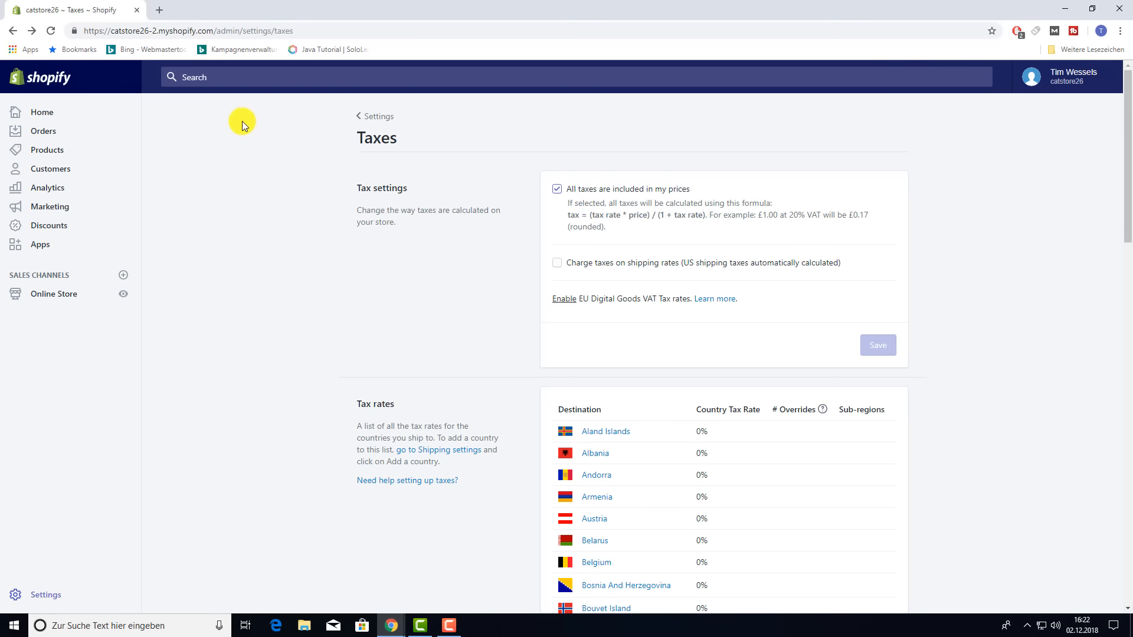
- Open Locations, start a new location form, then leave it empty and return to Settings
click(367, 119)
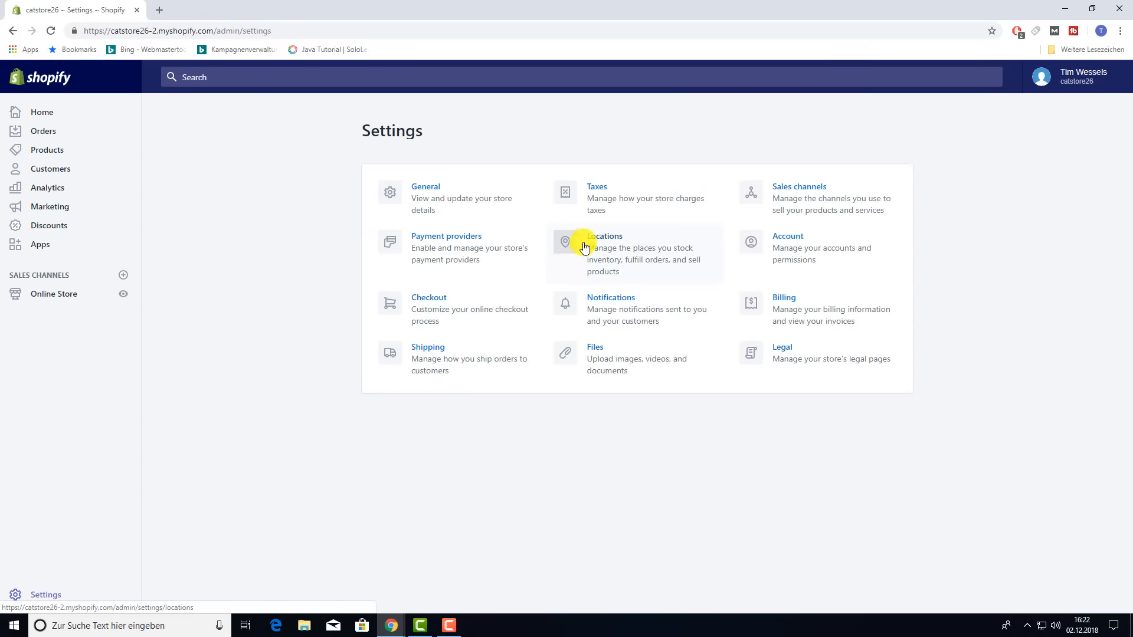
click(603, 241)
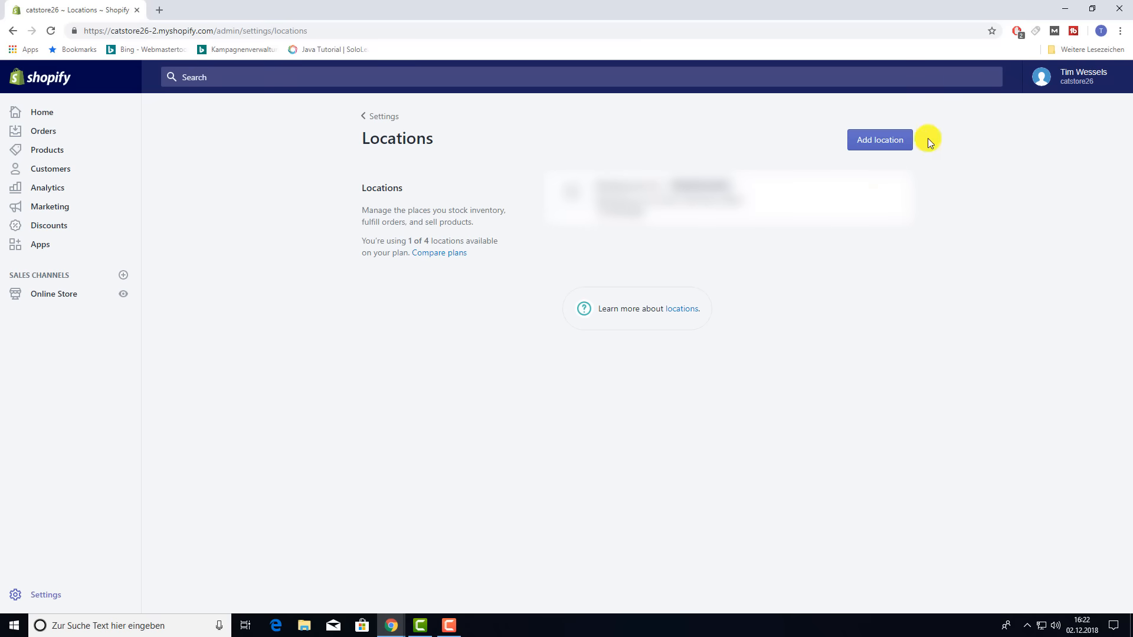
click(880, 140)
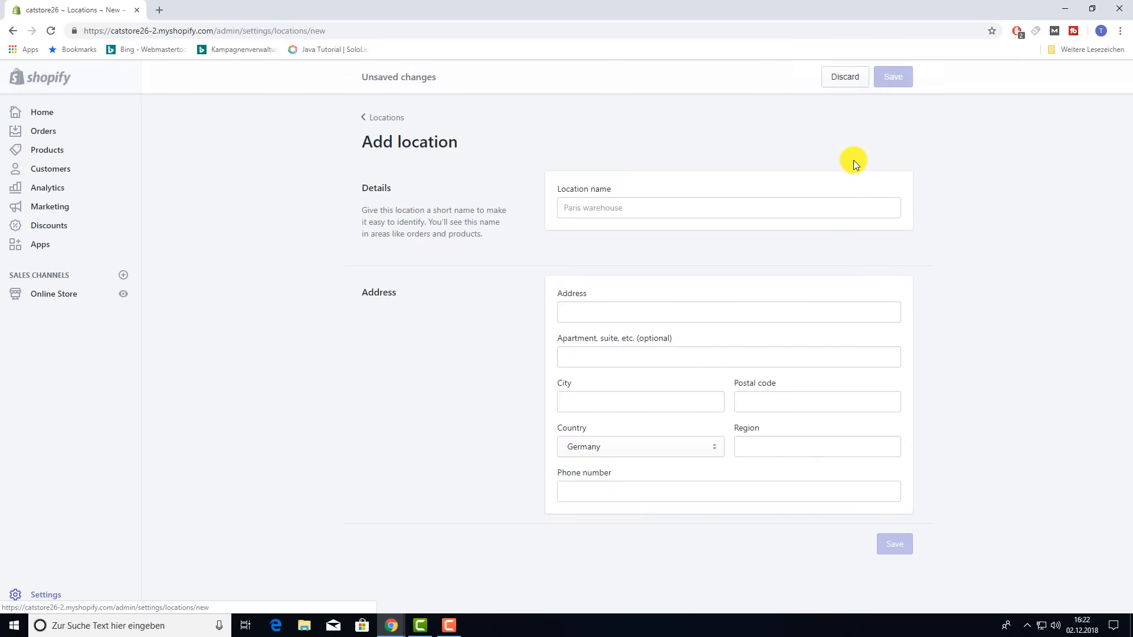
click(631, 206)
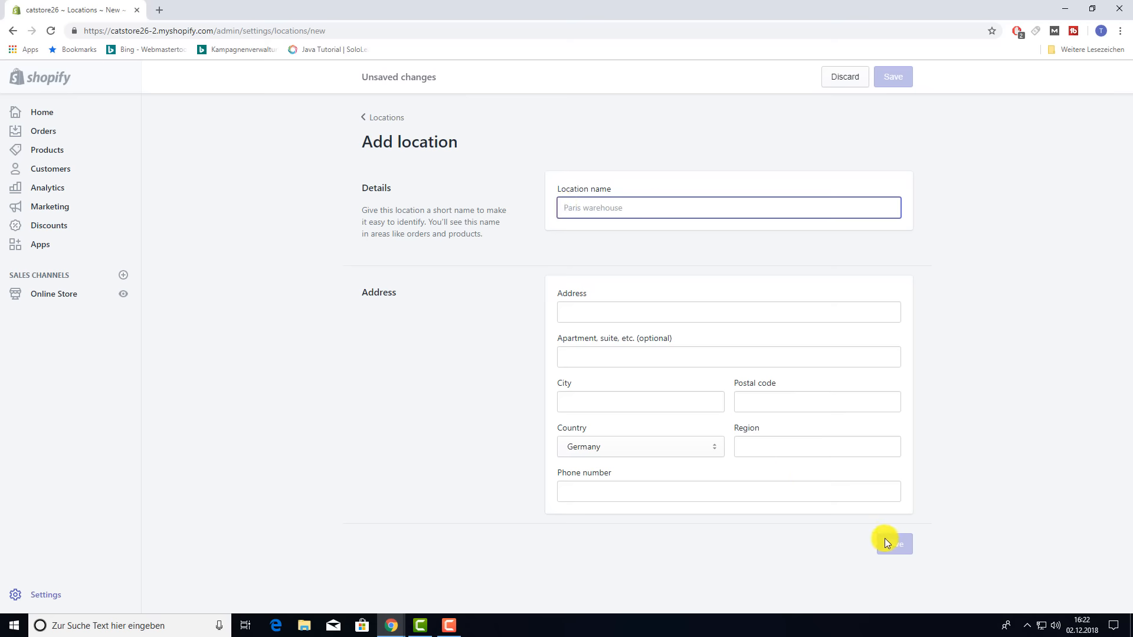
click(381, 117)
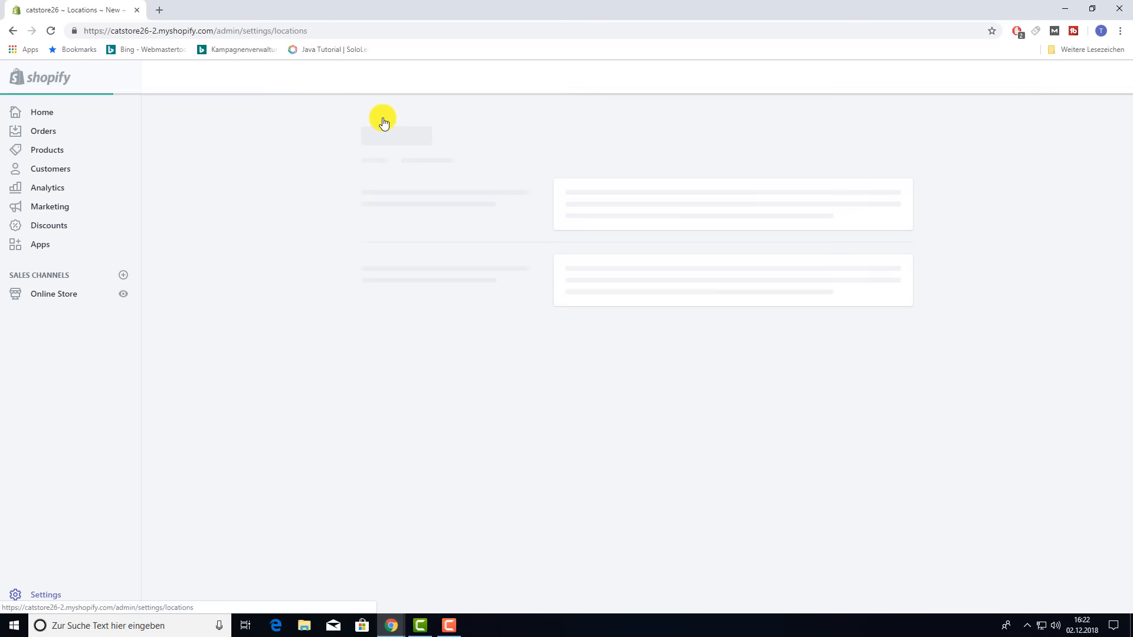
click(374, 119)
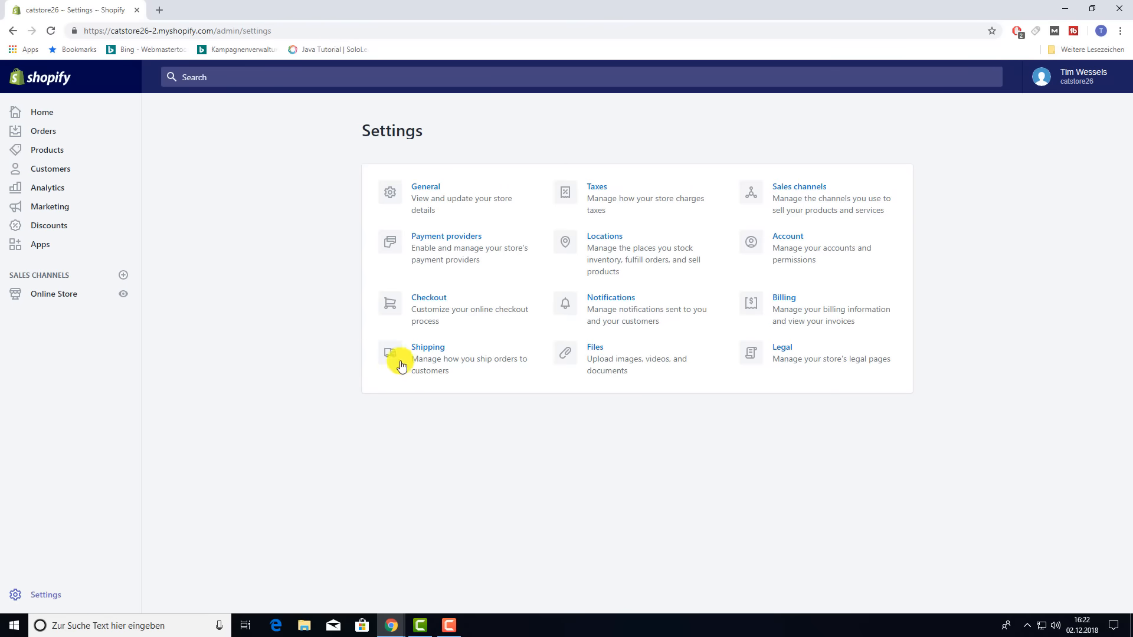
- Open the Order confirmation email template, subject 'Order {{name}} confirmed', from Notifications
click(623, 303)
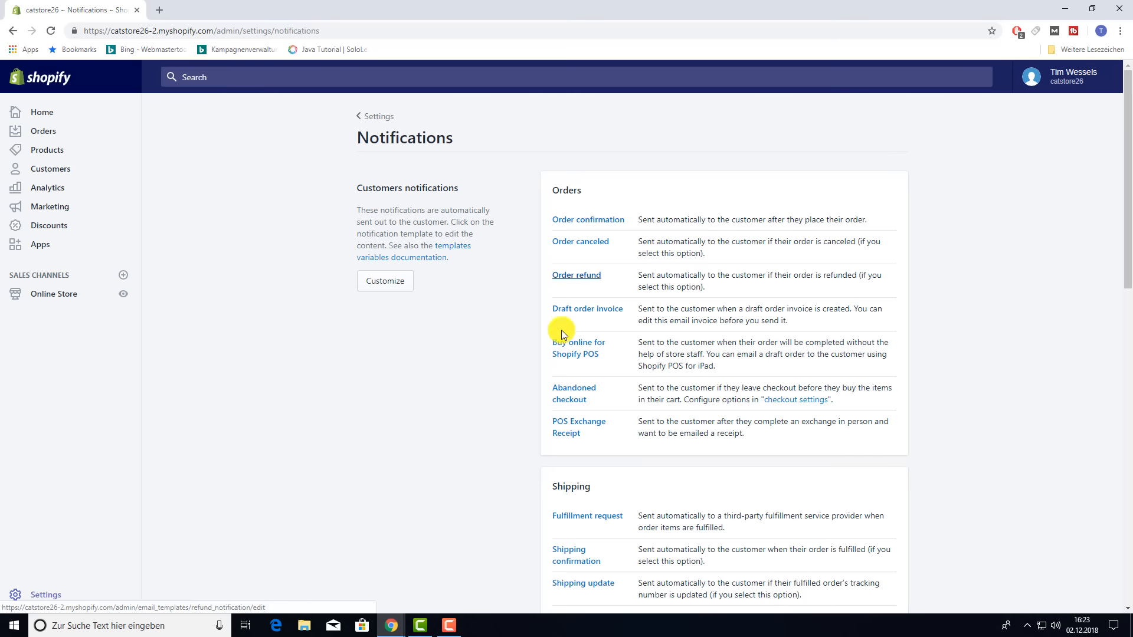
scroll(577, 413, down, 9)
scroll(593, 413, up, 9)
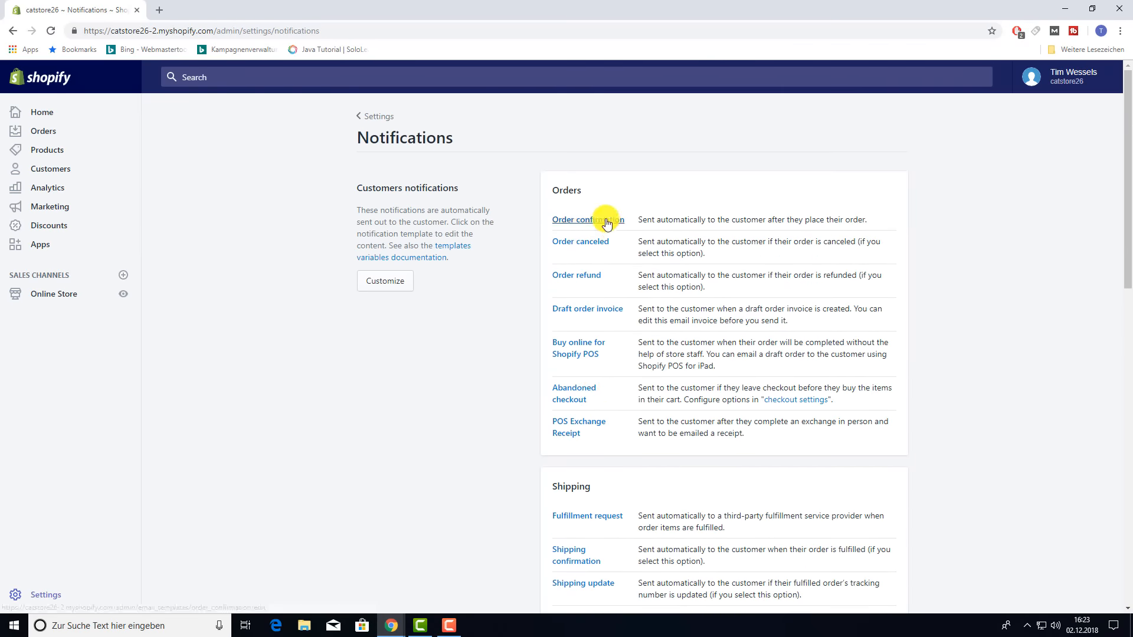
click(604, 220)
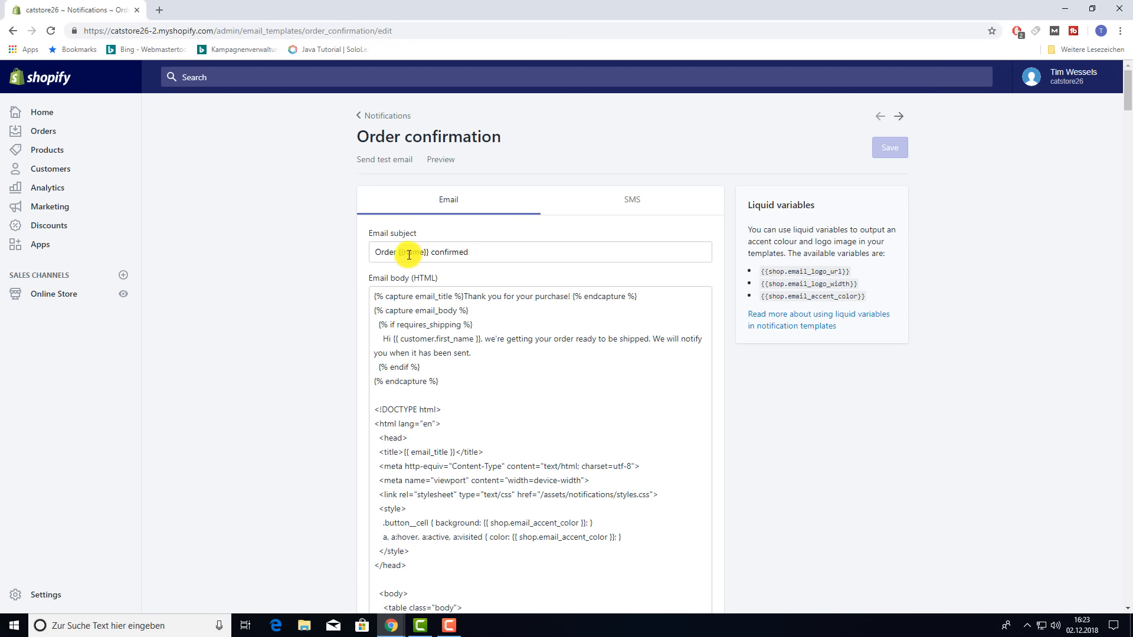
- Prefix the Order confirmation email subject with the store name 'Catstore26'
click(375, 252)
text(Catsrore26)
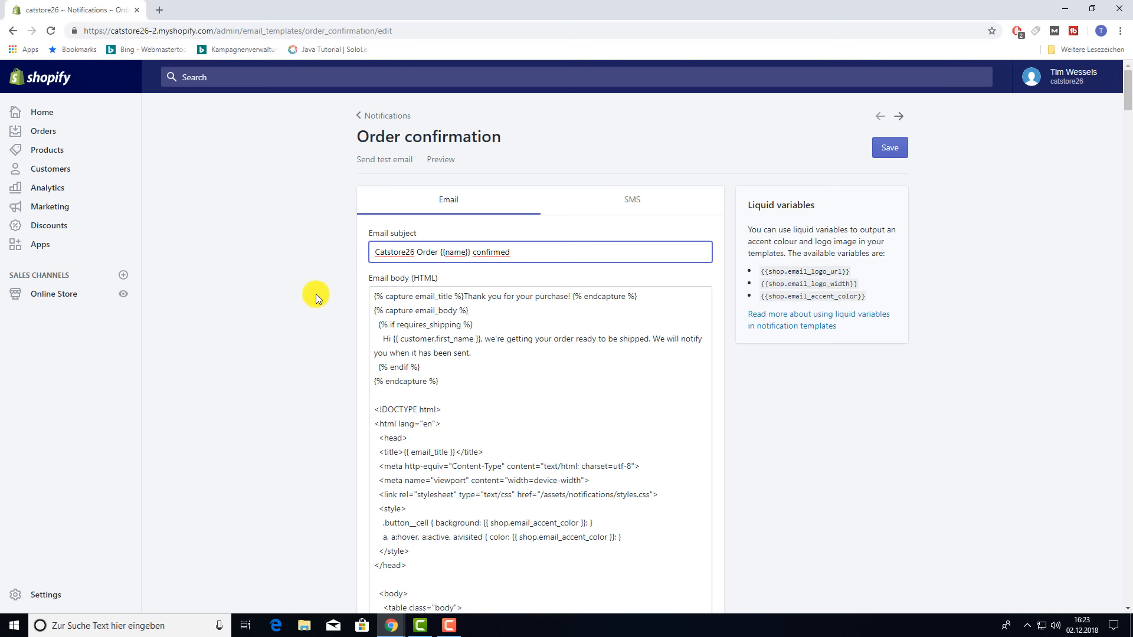
scroll(466, 321, down, 2)
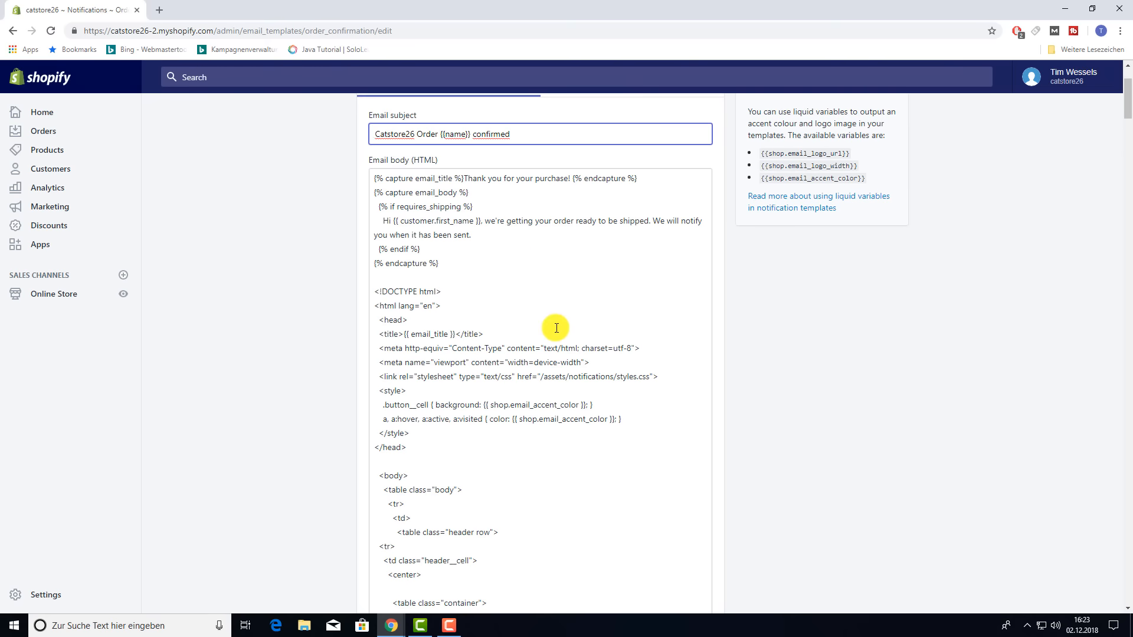
scroll(506, 396, up, 2)
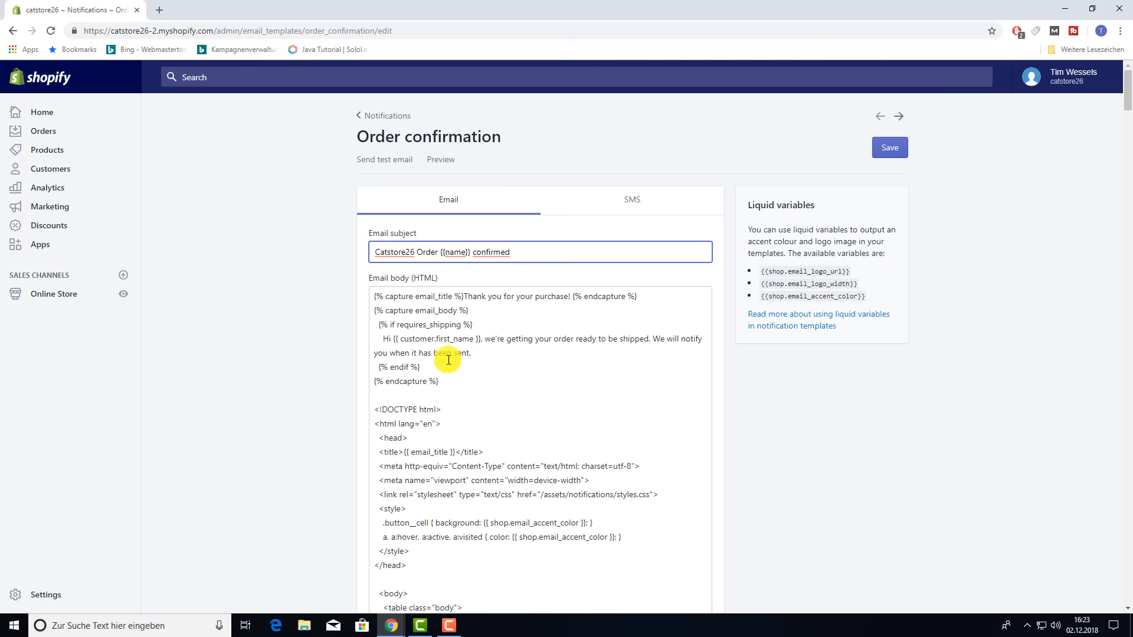
- Examine the HTML body's capture tags and shipping message, then head back to Notifications
drag(463, 297, 372, 298)
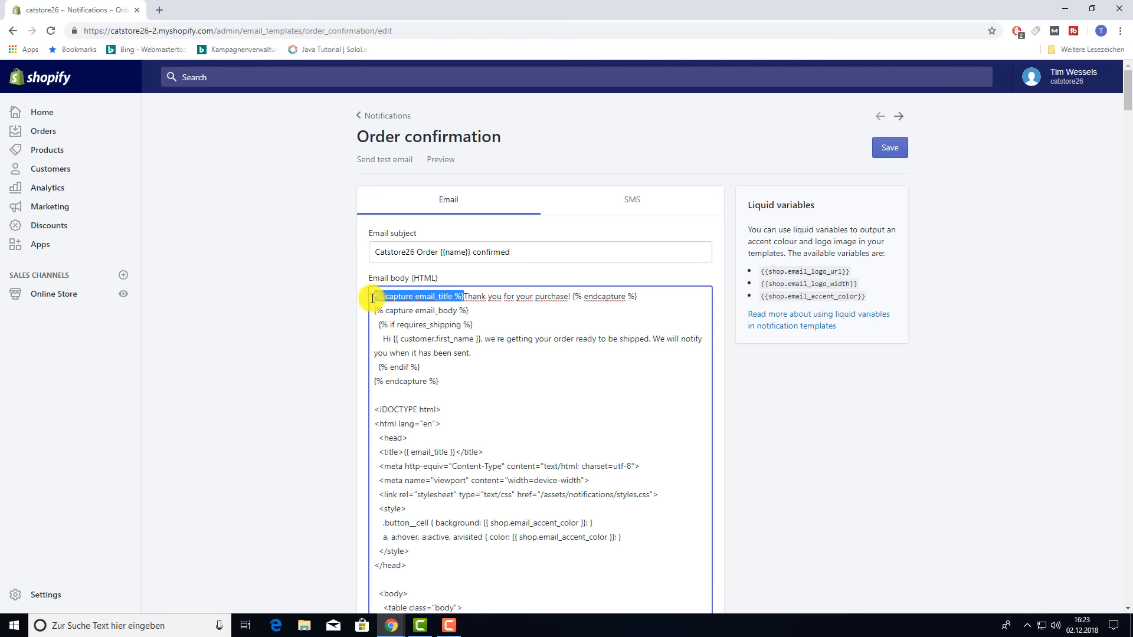
drag(573, 296, 652, 302)
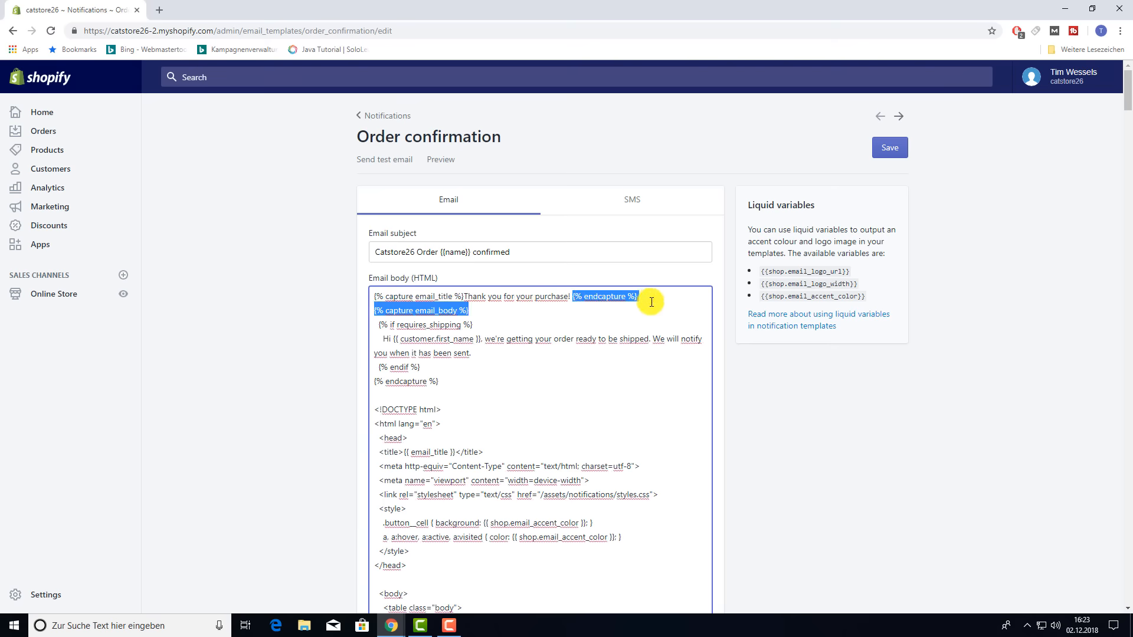
click(529, 322)
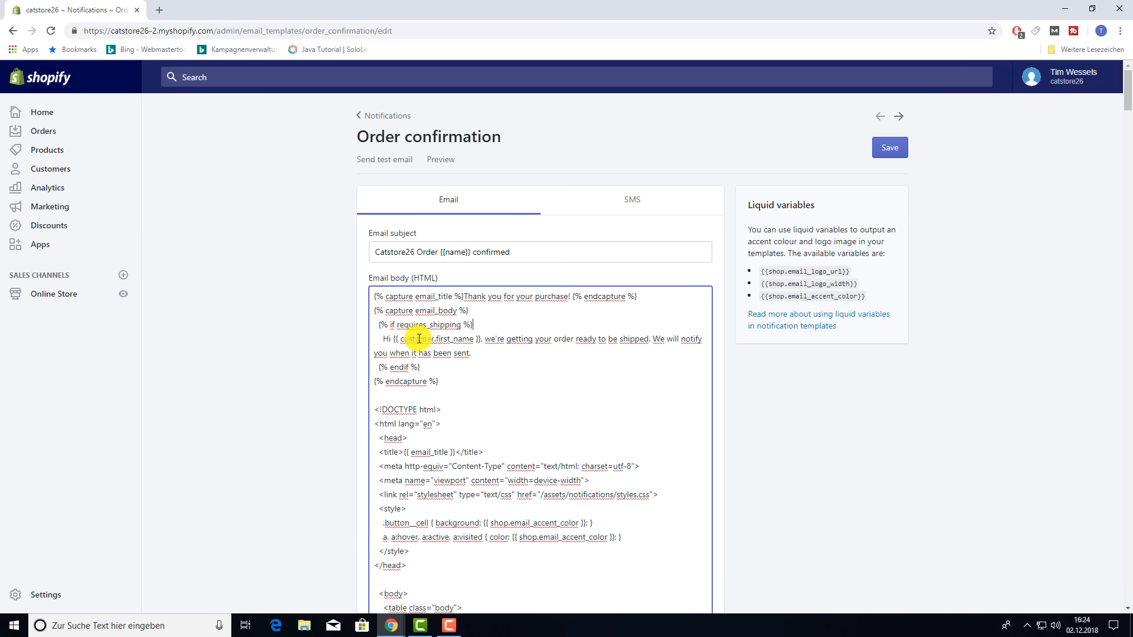
click(576, 338)
click(634, 340)
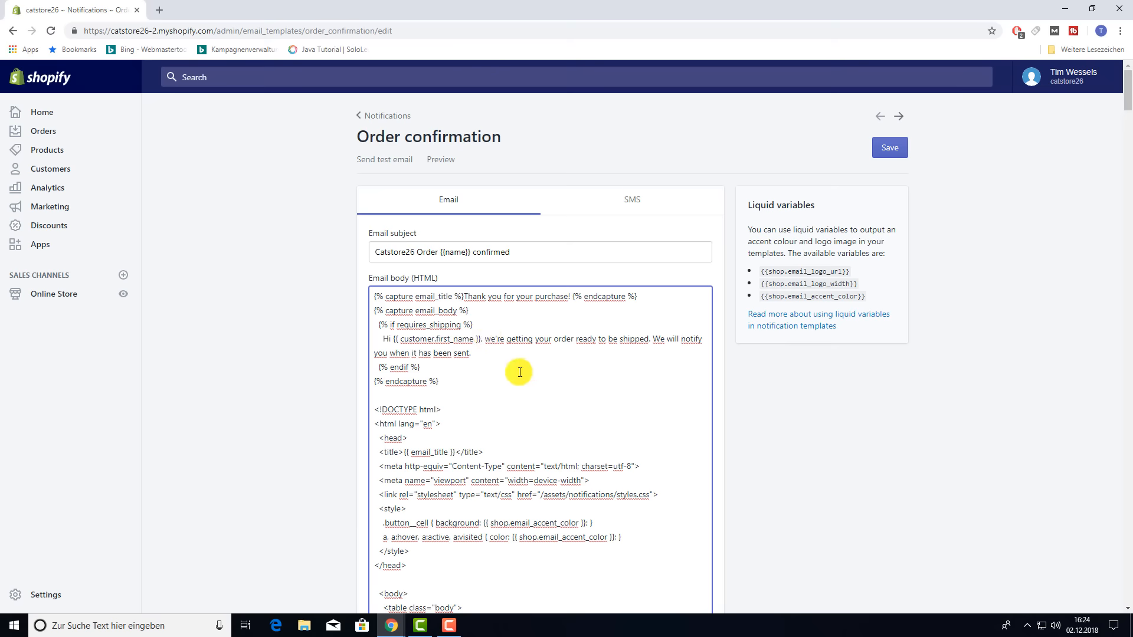
click(364, 118)
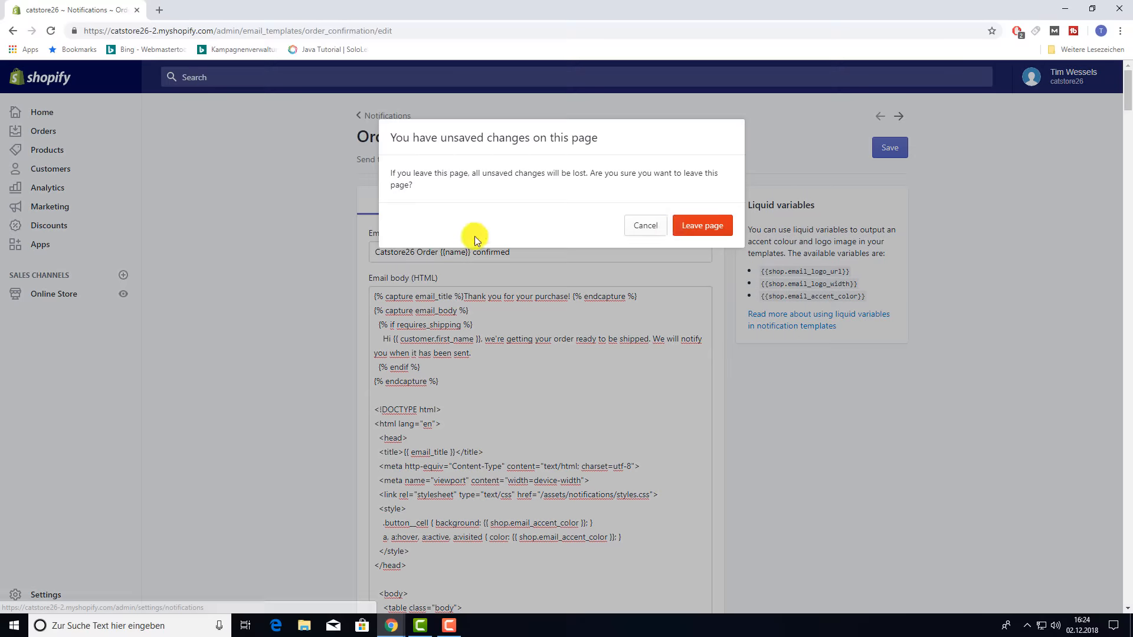
- Discard the unsaved subject change and scroll through the order, shipping and customer templates
click(698, 225)
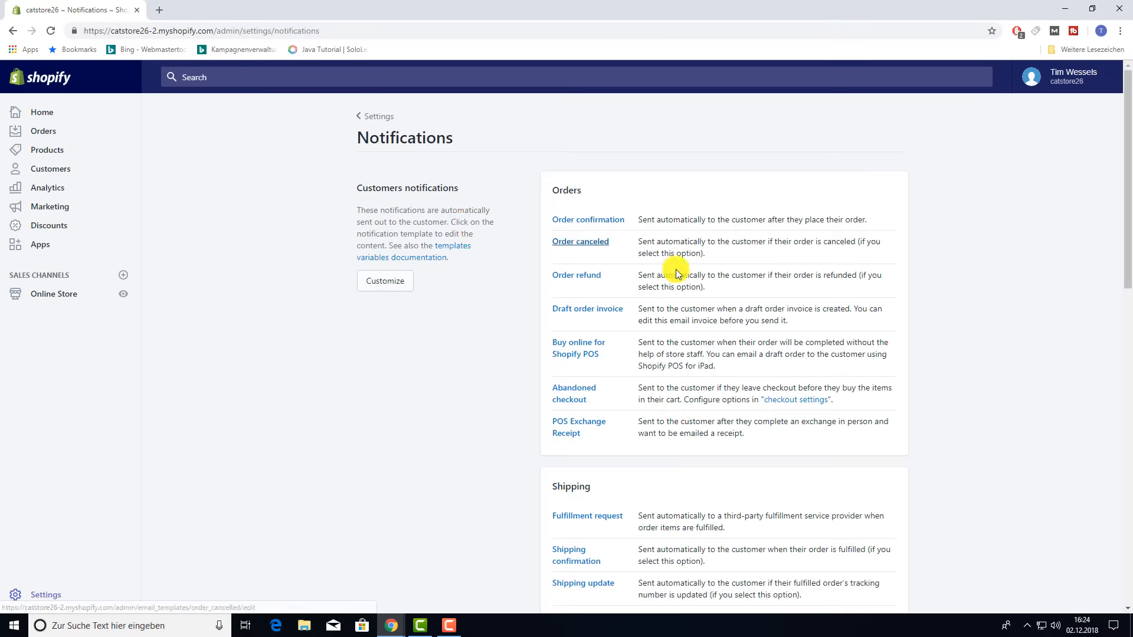
scroll(597, 389, down, 4)
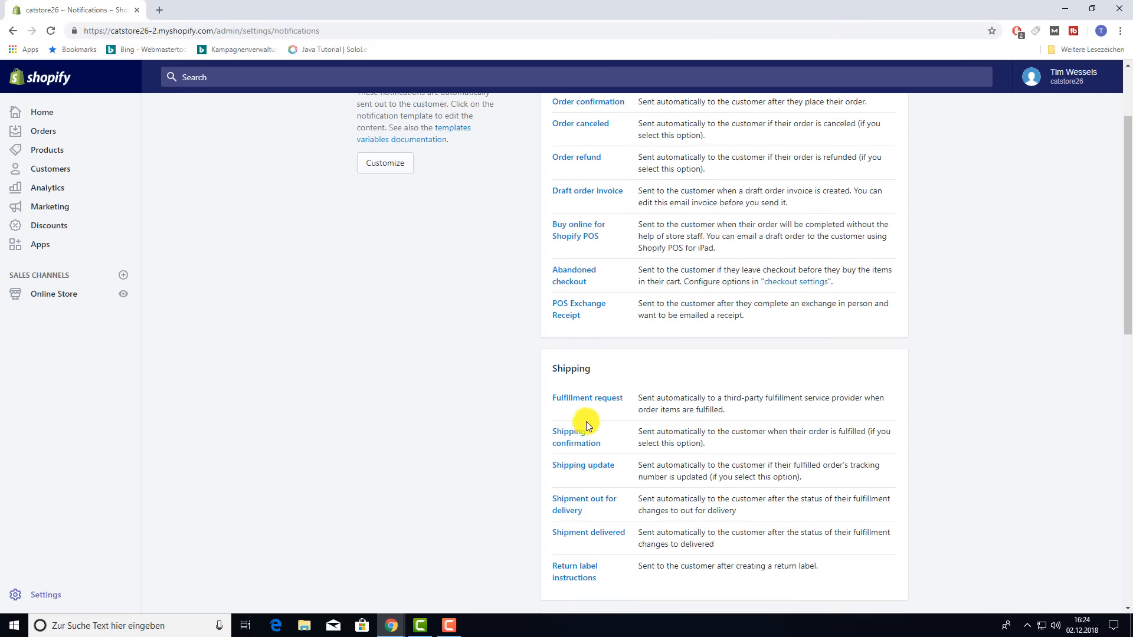
scroll(583, 390, down, 7)
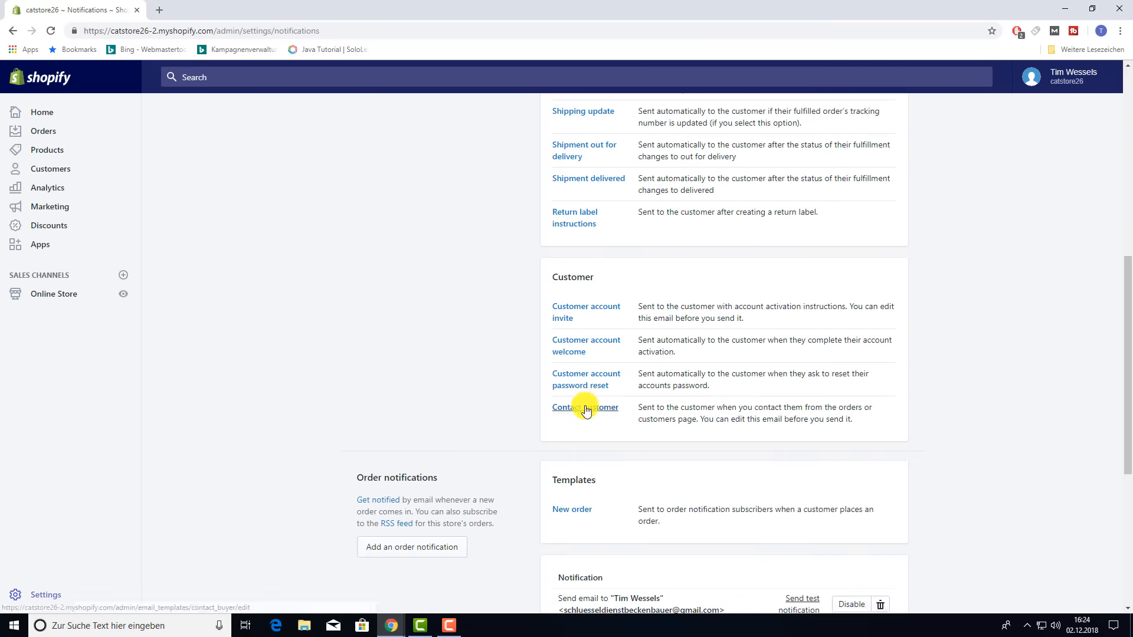
scroll(579, 405, down, 1)
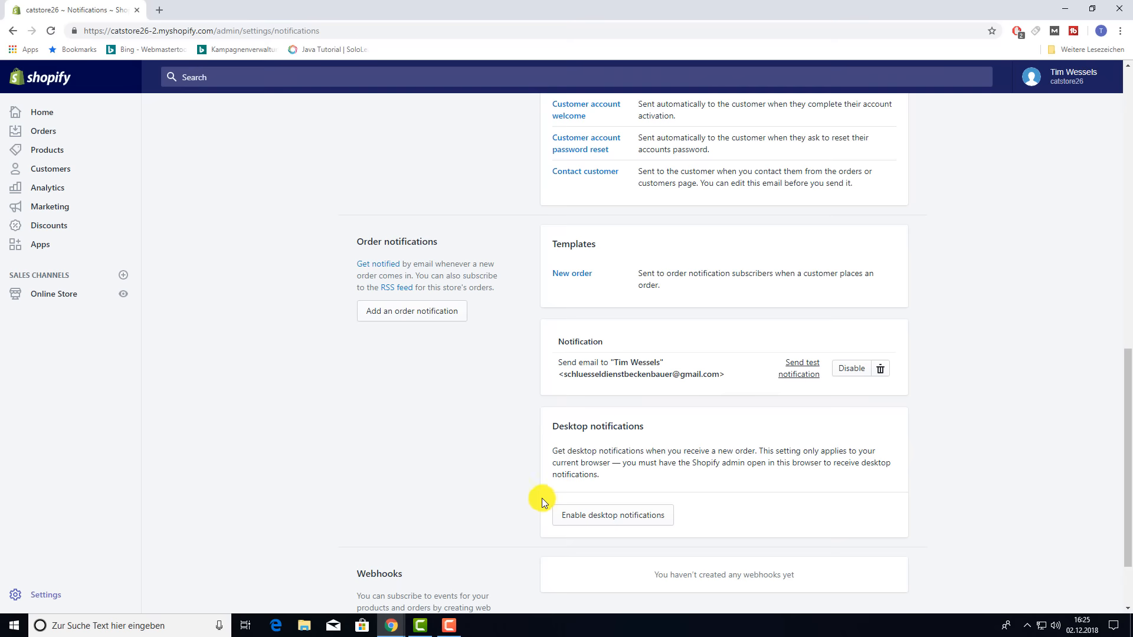
- Go back from Notifications to the main Settings overview
scroll(519, 484, up, 15)
click(366, 121)
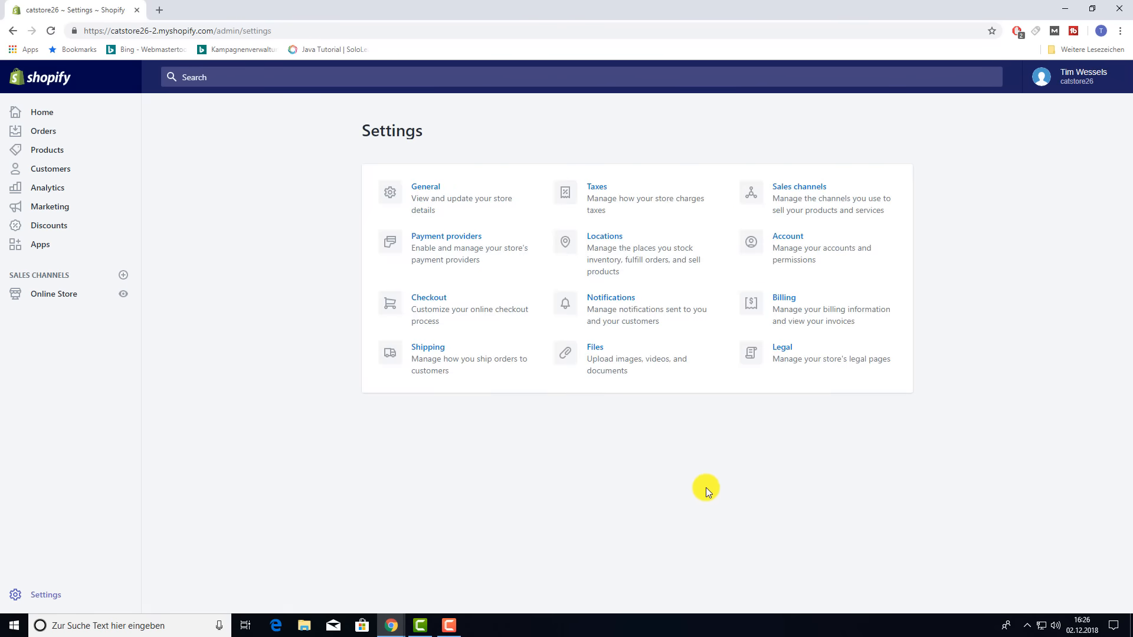
click(599, 352)
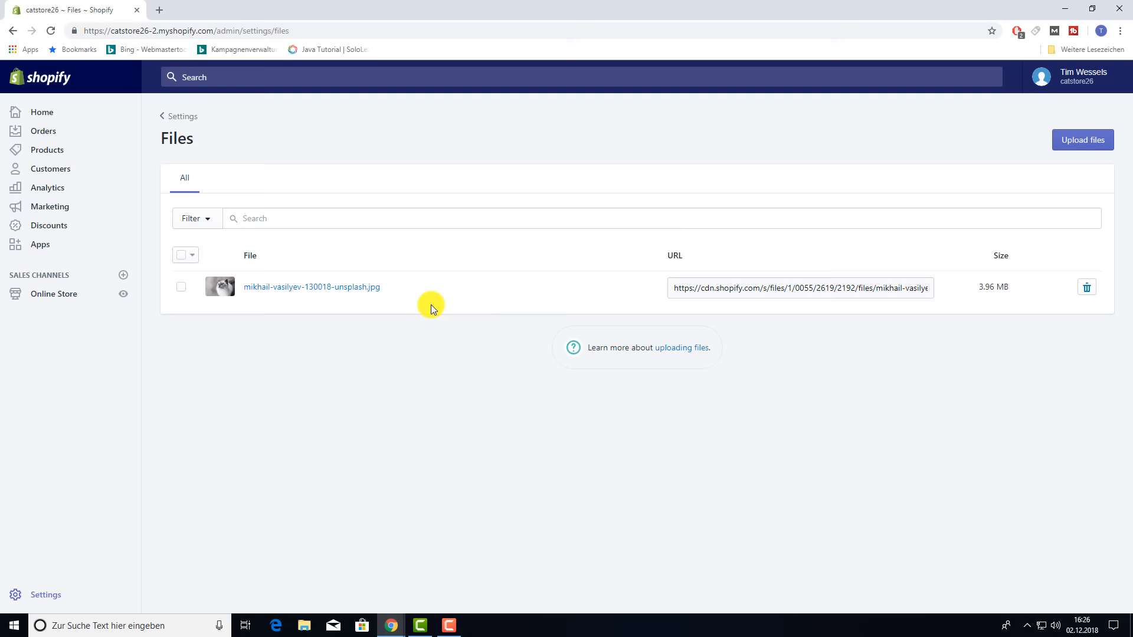
click(173, 116)
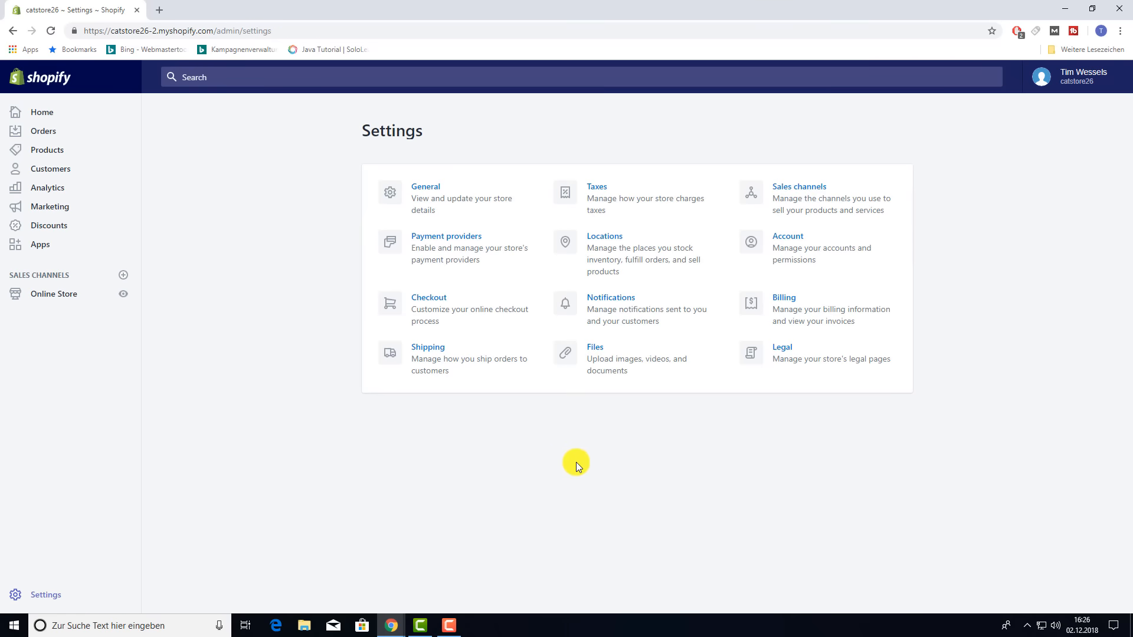
click(793, 187)
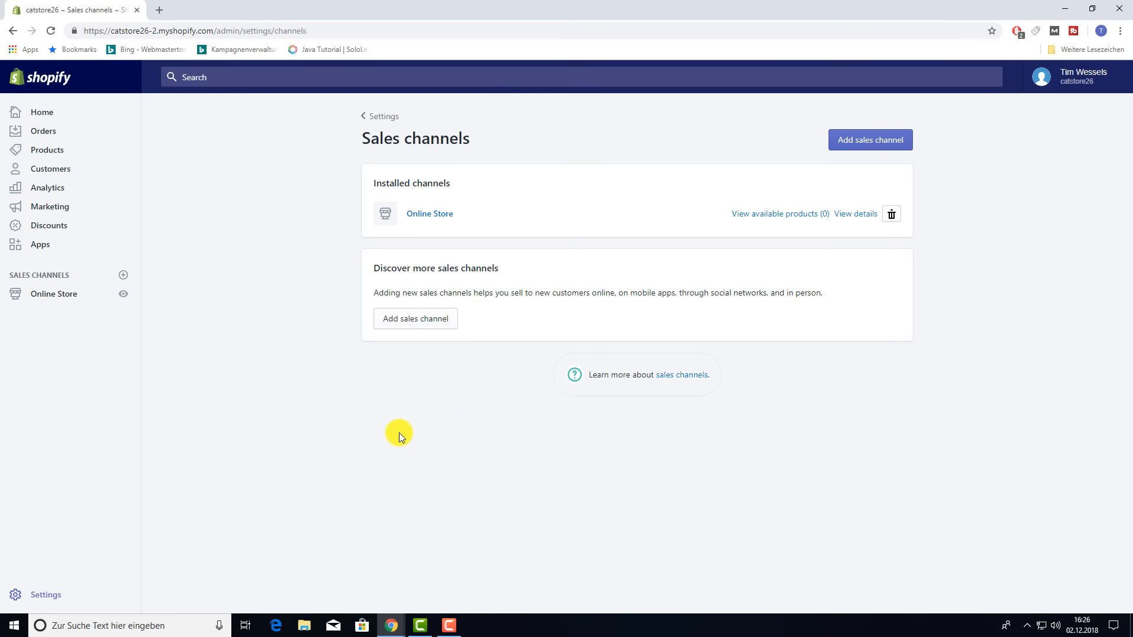
click(874, 146)
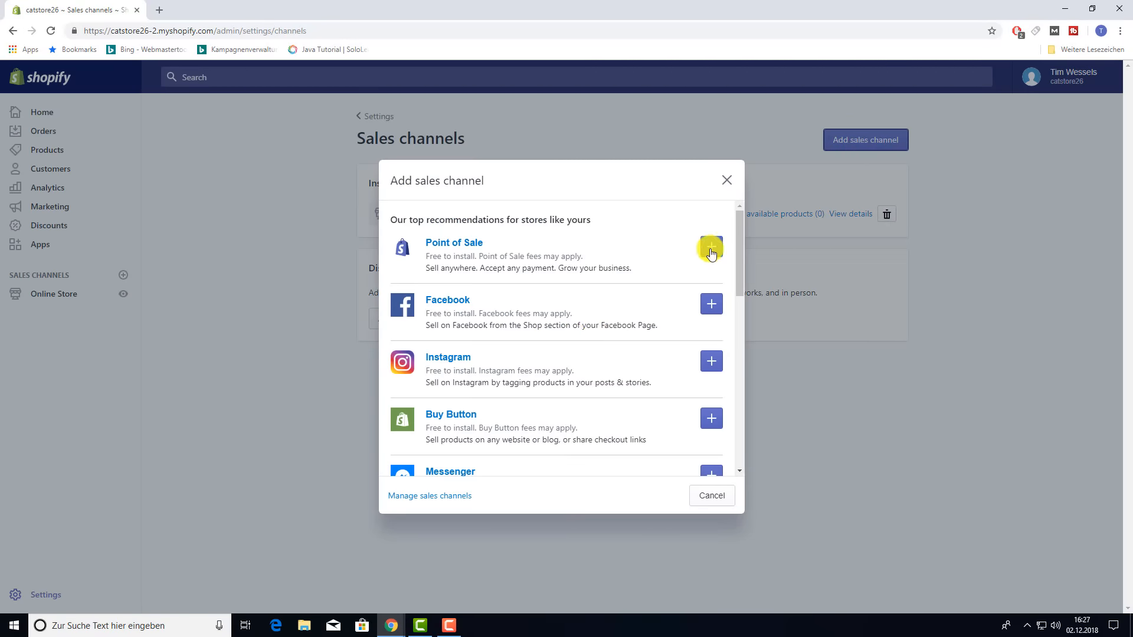
scroll(478, 328, down, 1)
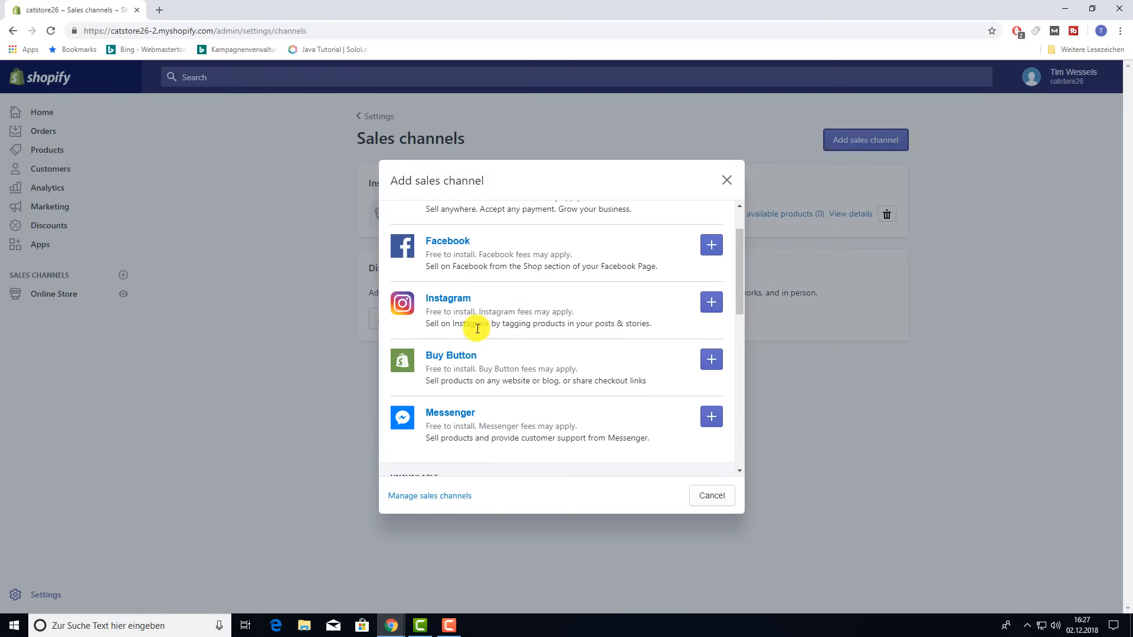
scroll(477, 329, down, 1)
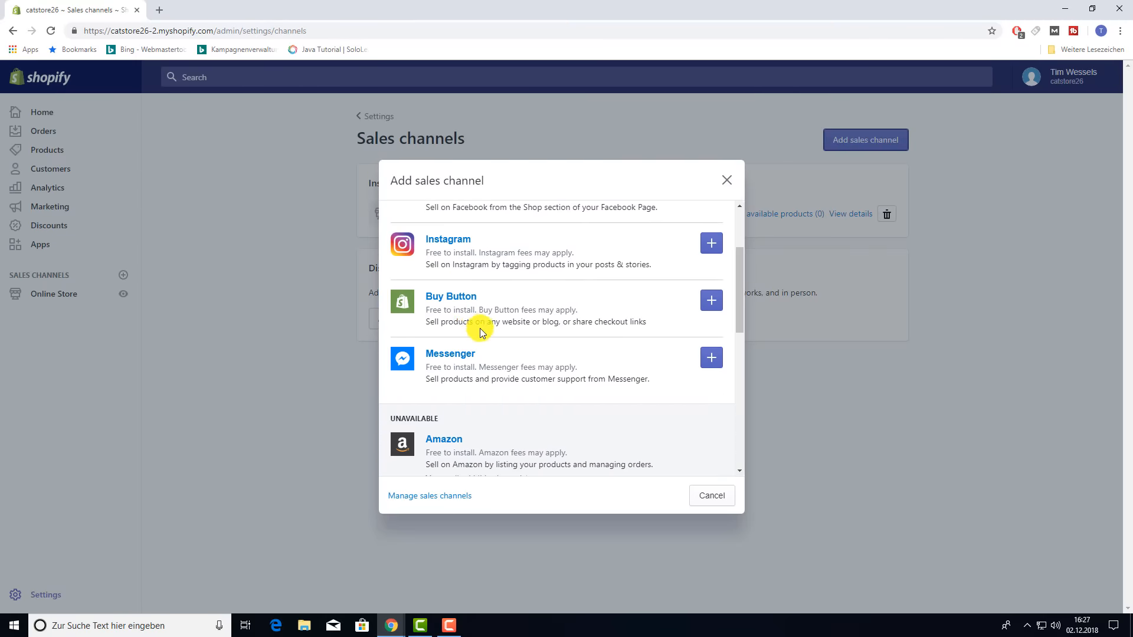
scroll(479, 324, down, 1)
scroll(480, 329, down, 2)
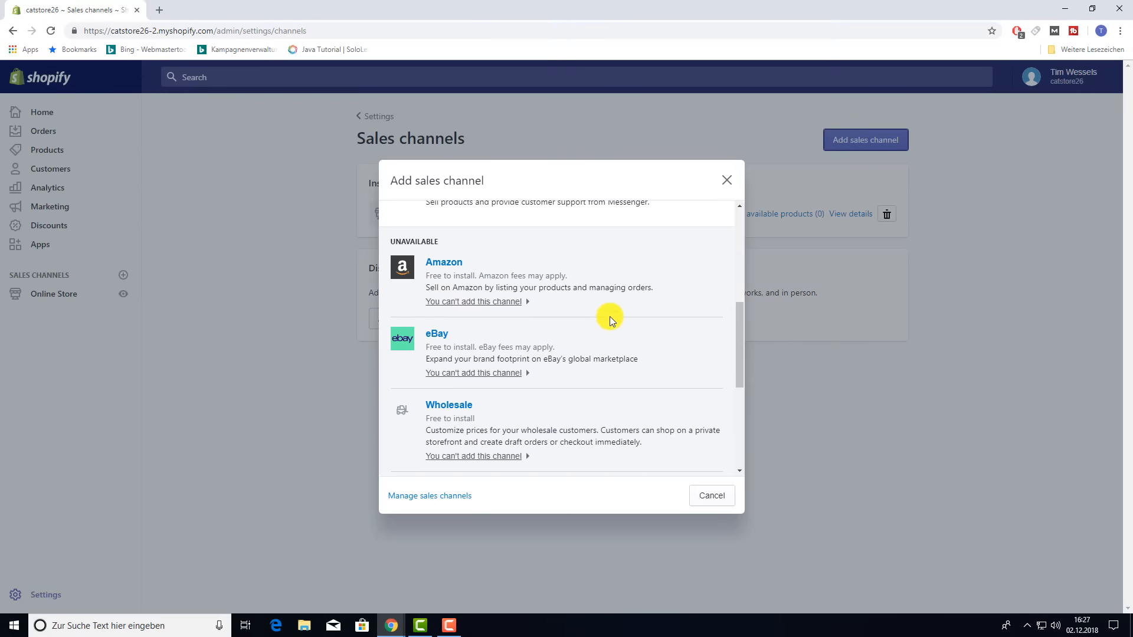
scroll(610, 317, down, 4)
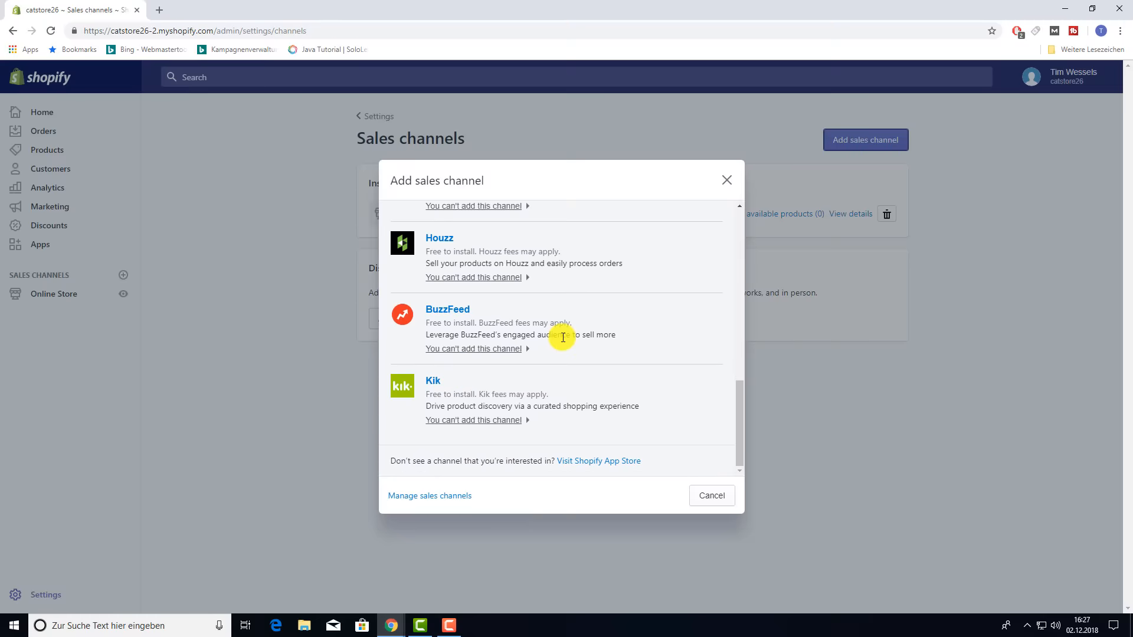
scroll(563, 338, up, 10)
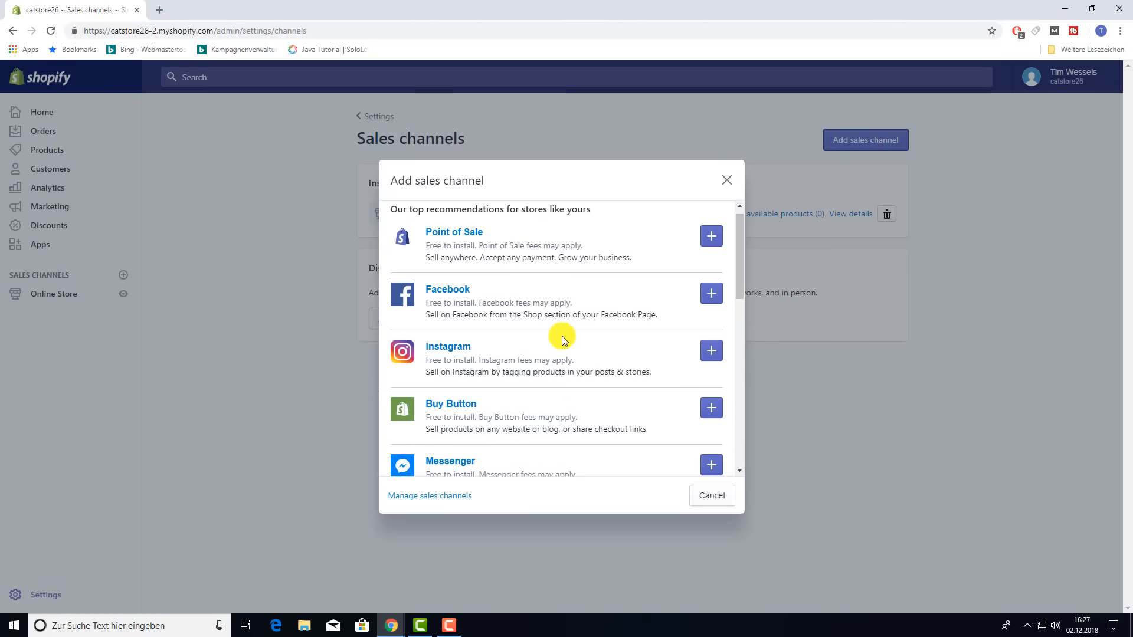
click(719, 185)
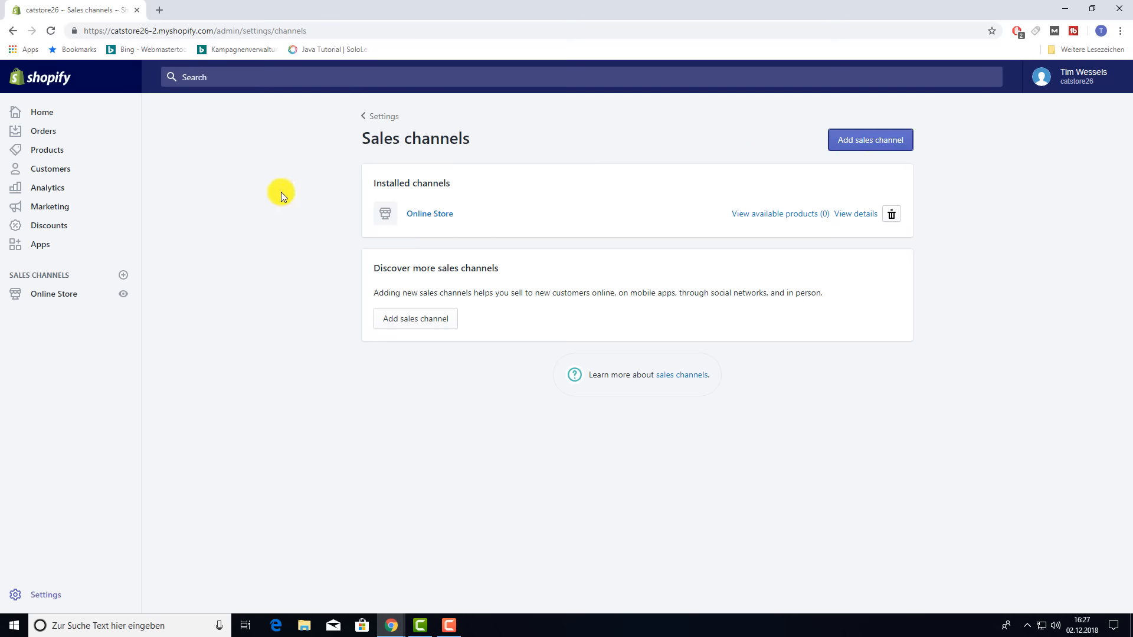
click(13, 31)
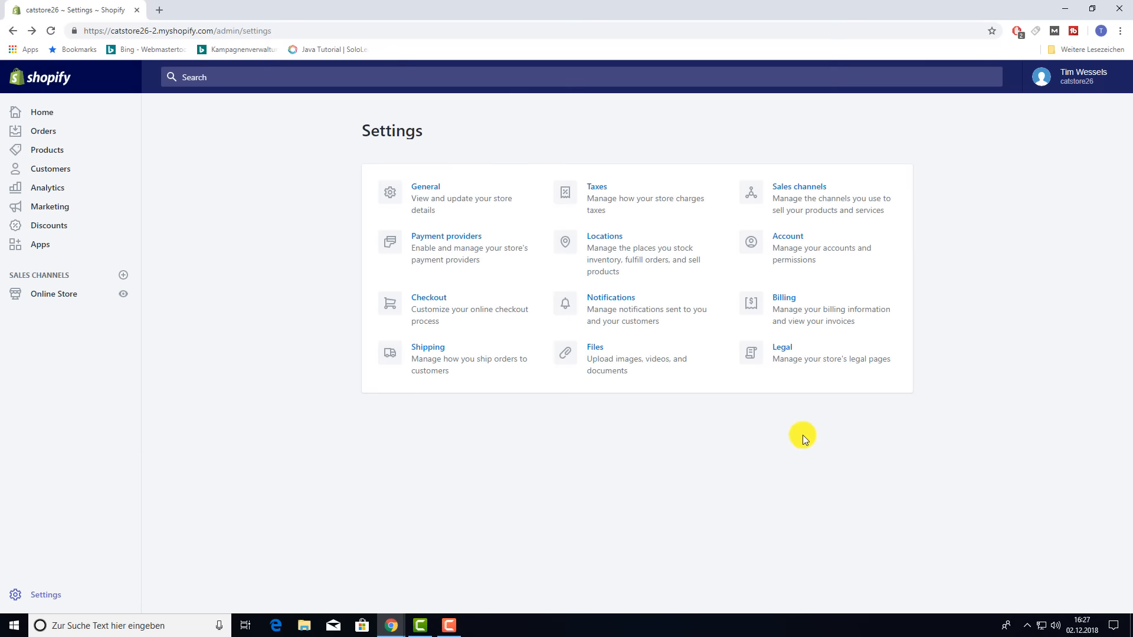
click(790, 242)
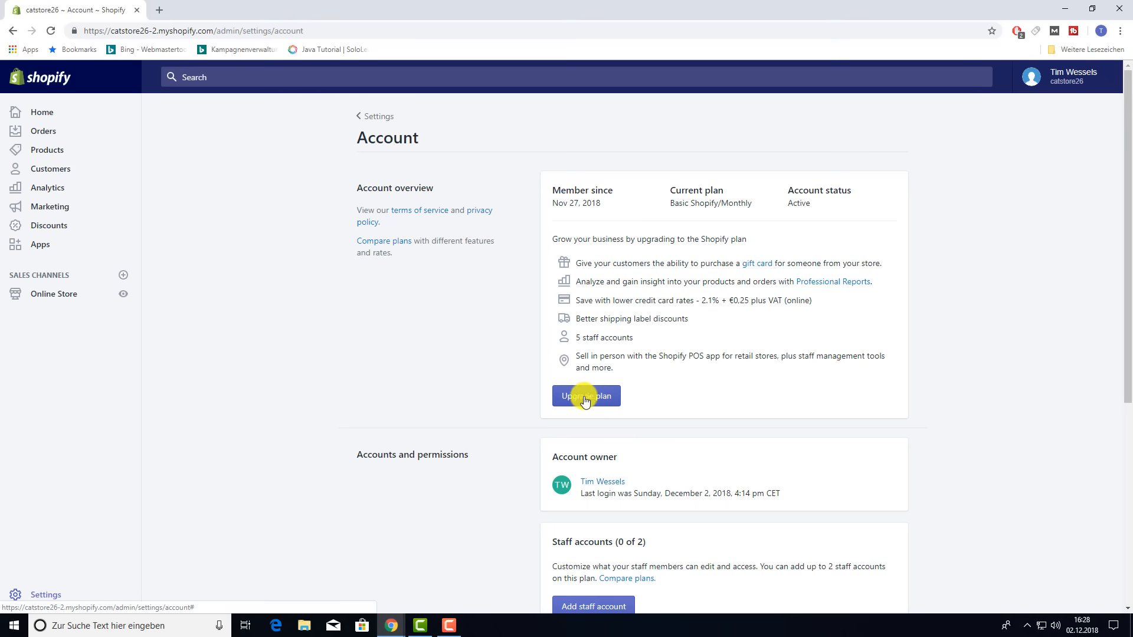
scroll(479, 395, down, 4)
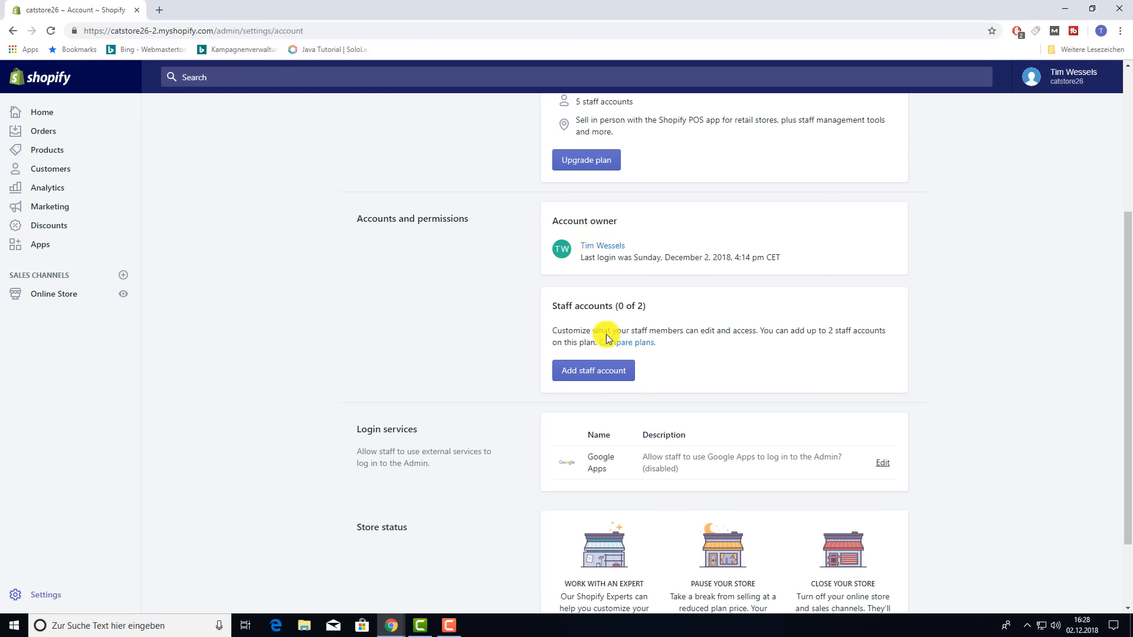
click(611, 372)
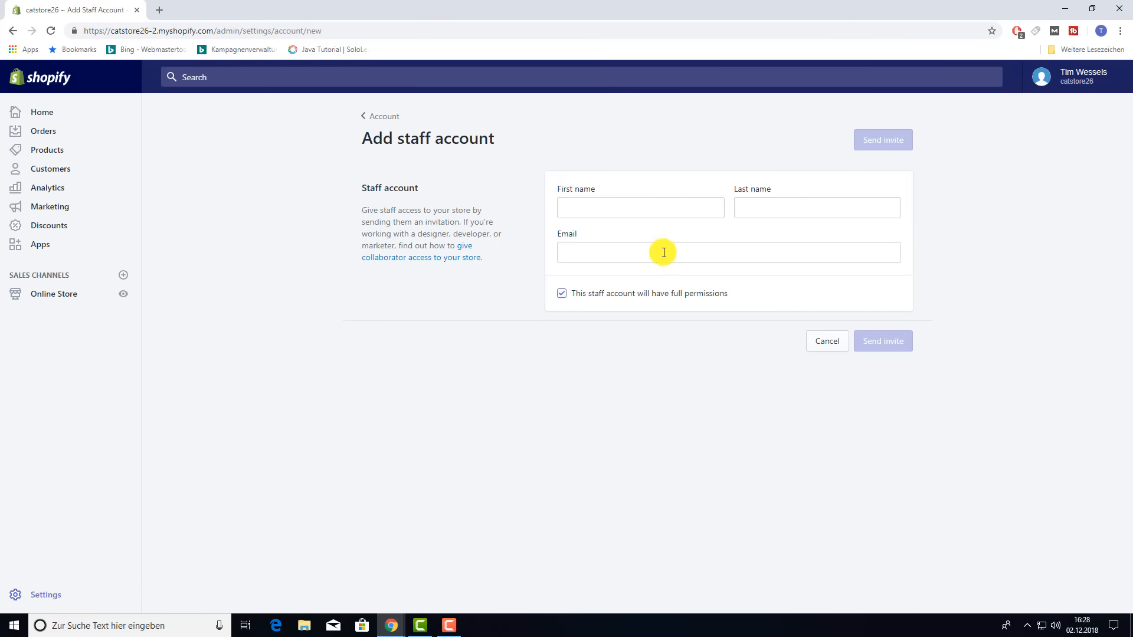
click(563, 296)
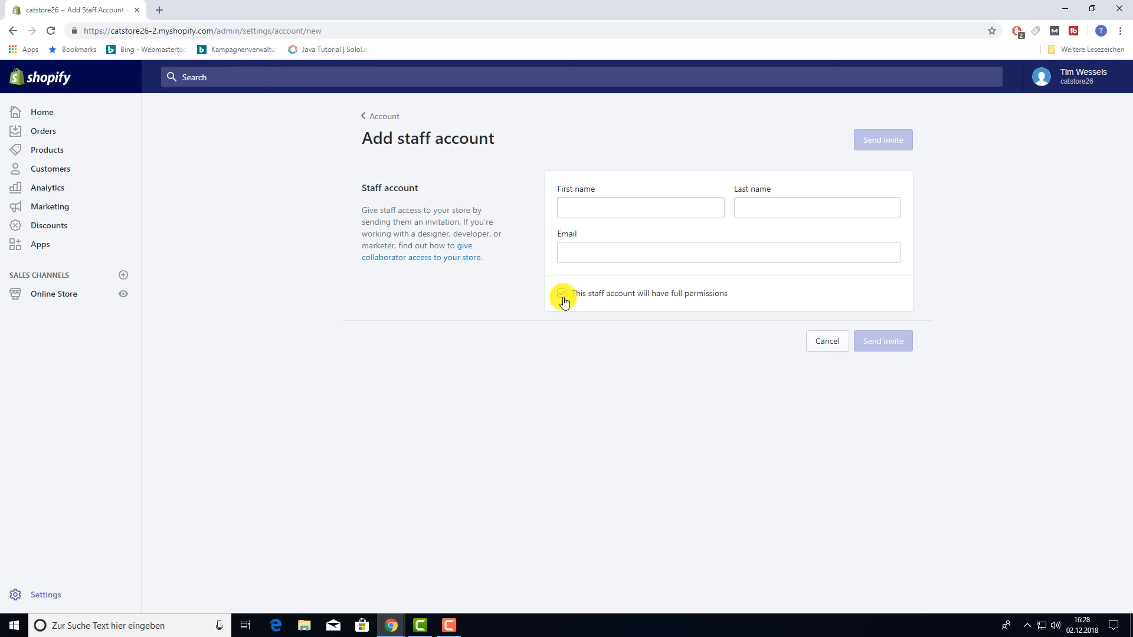
click(562, 296)
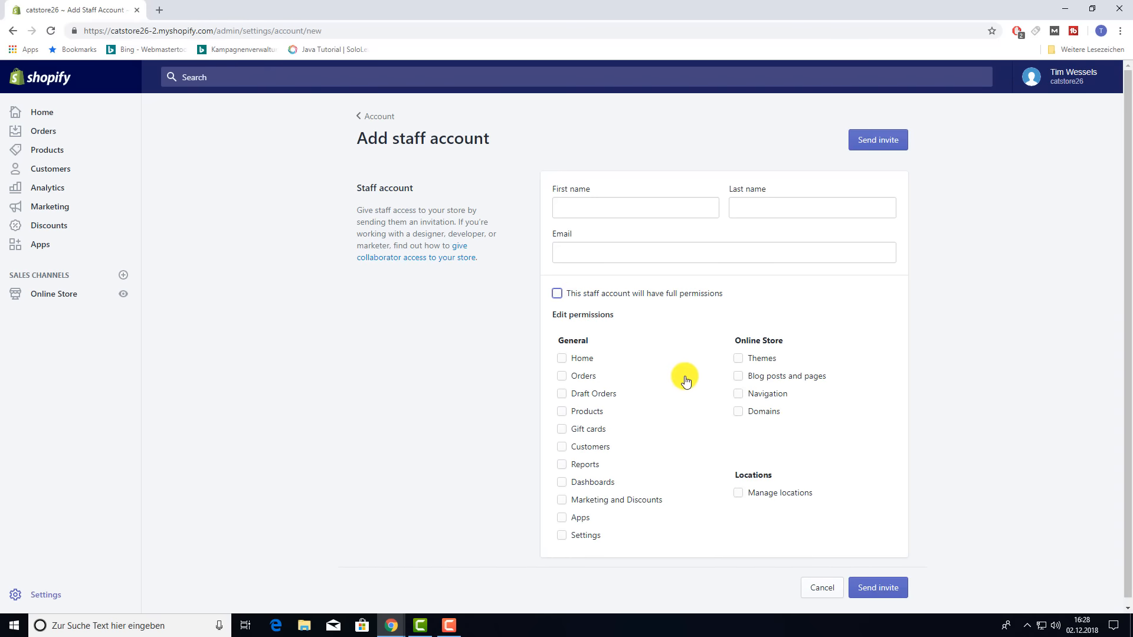
scroll(685, 379, down, 1)
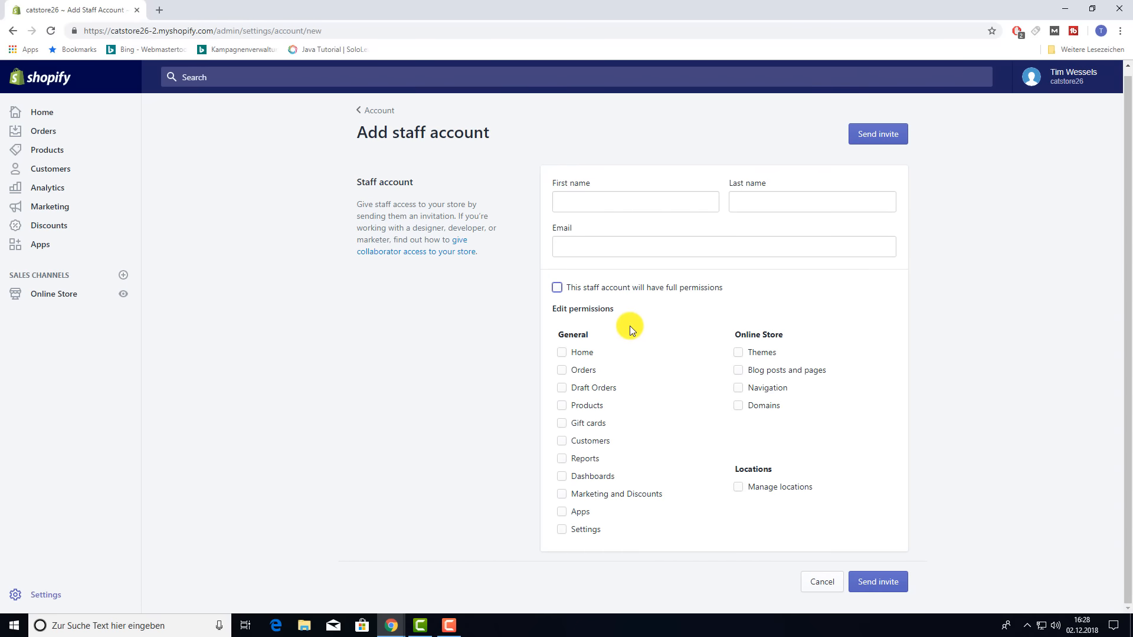
scroll(448, 230, up, 1)
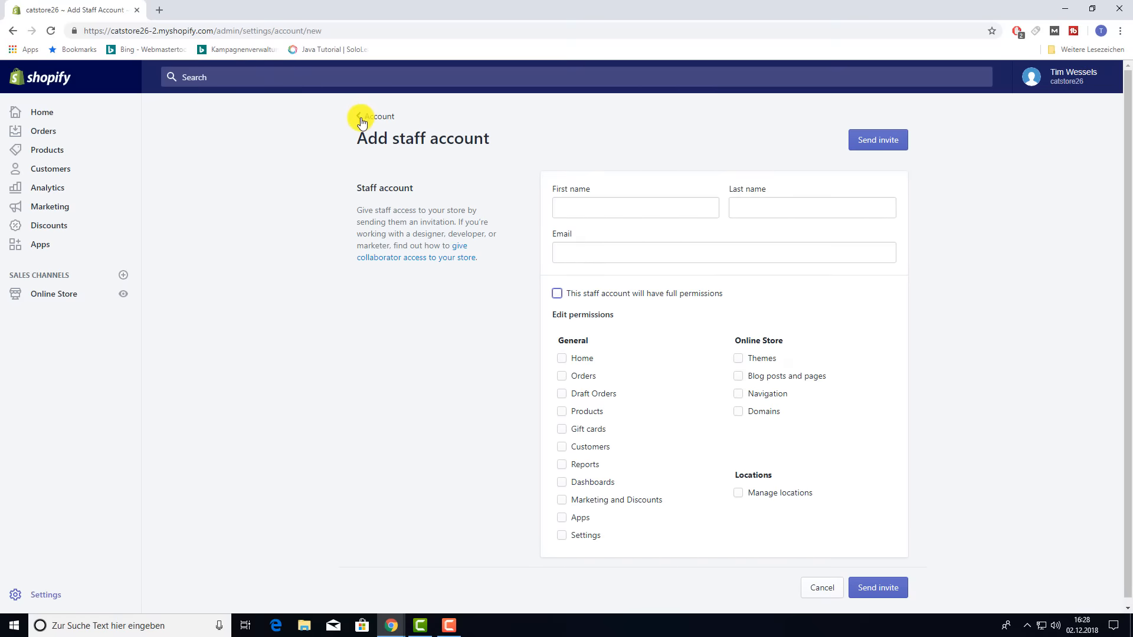
click(364, 121)
scroll(614, 423, down, 5)
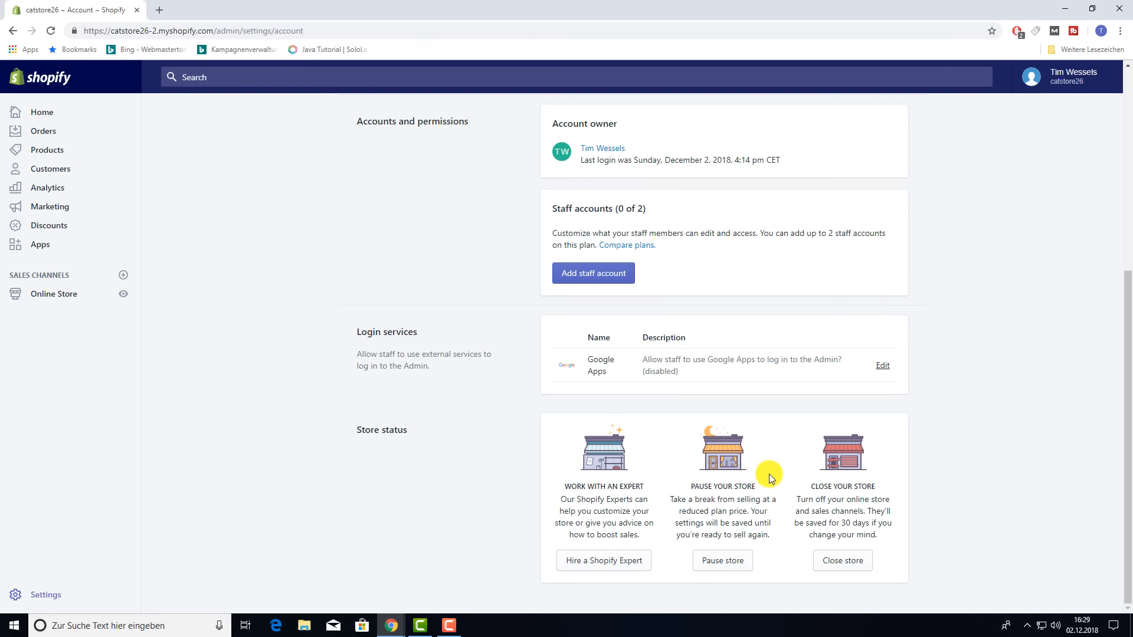
scroll(438, 333, up, 6)
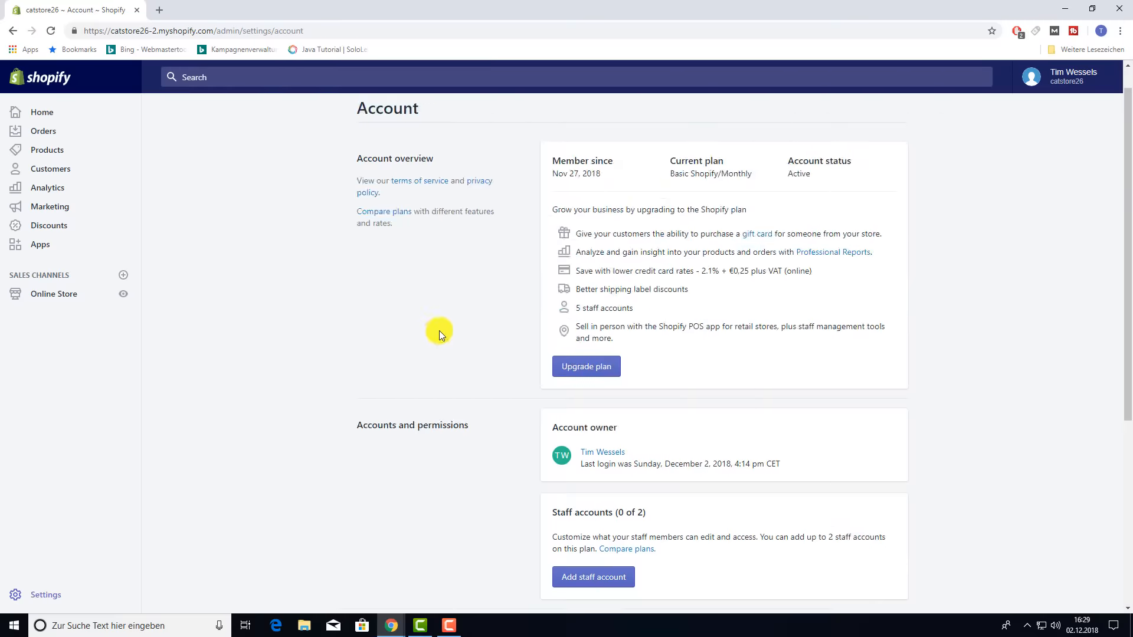
click(379, 112)
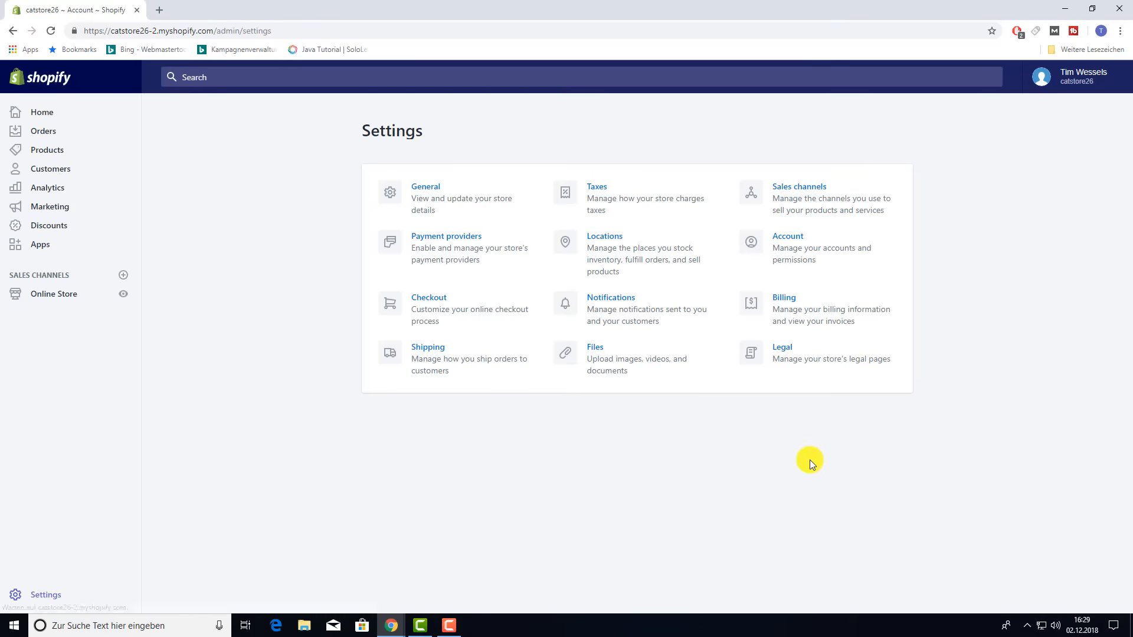
click(783, 299)
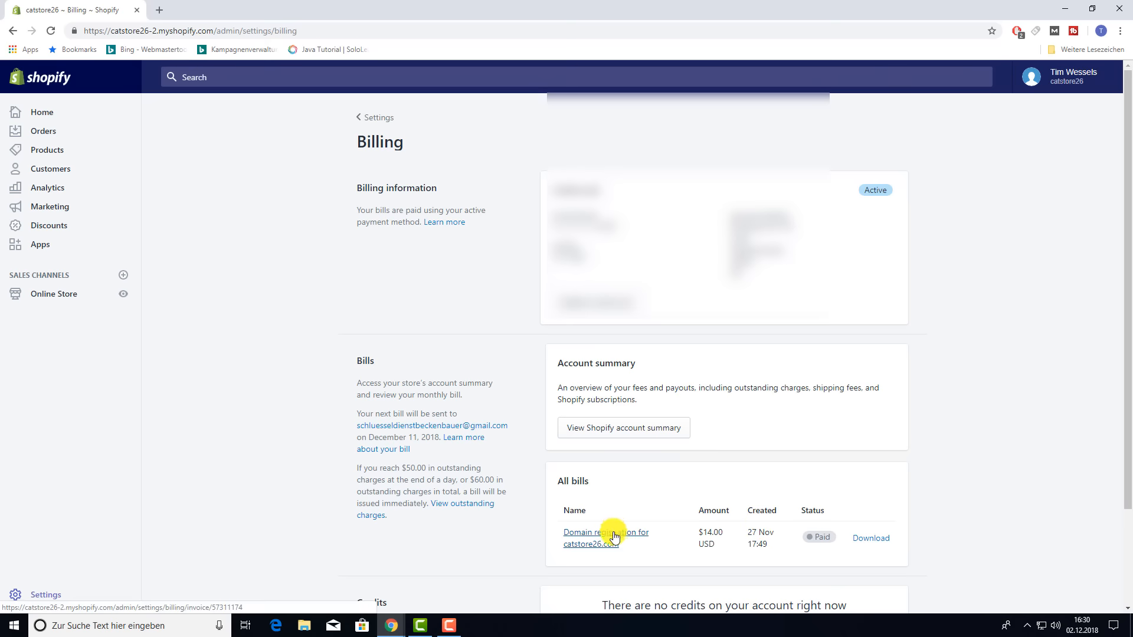
scroll(997, 488, down, 2)
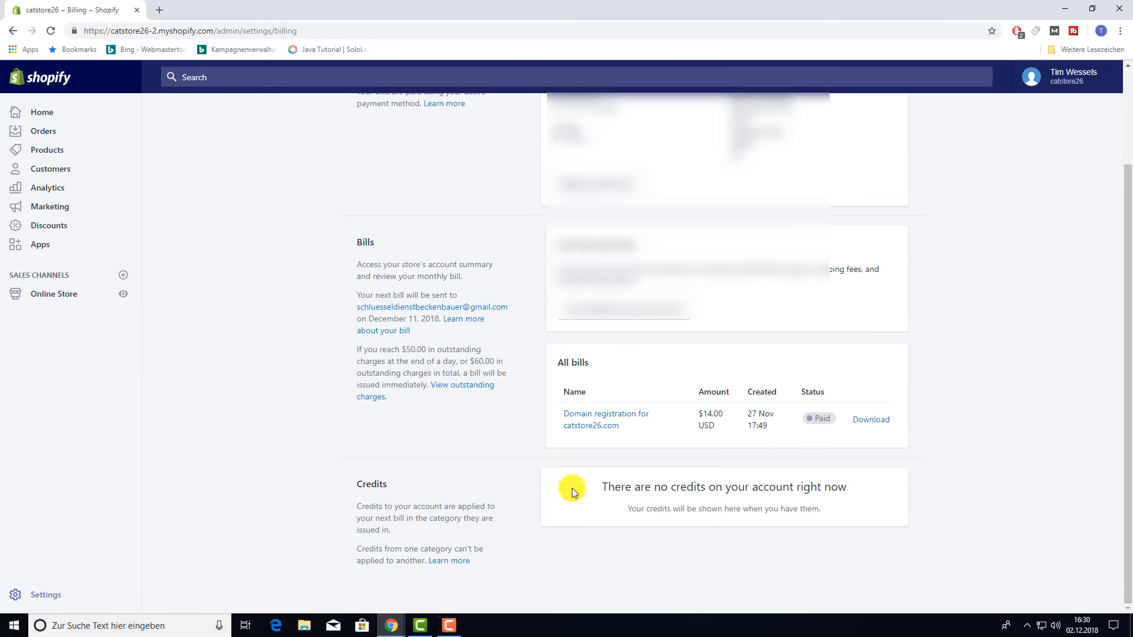
click(13, 31)
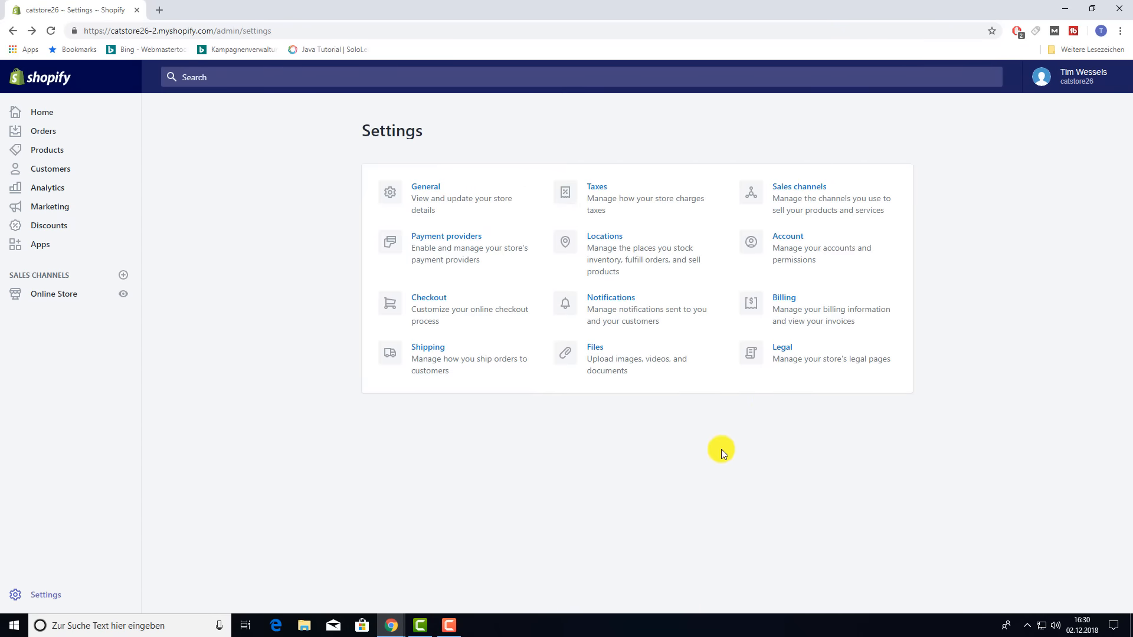
- Review the Legal page's empty refund, privacy, terms, legal notice and shipping policies, then return
click(779, 349)
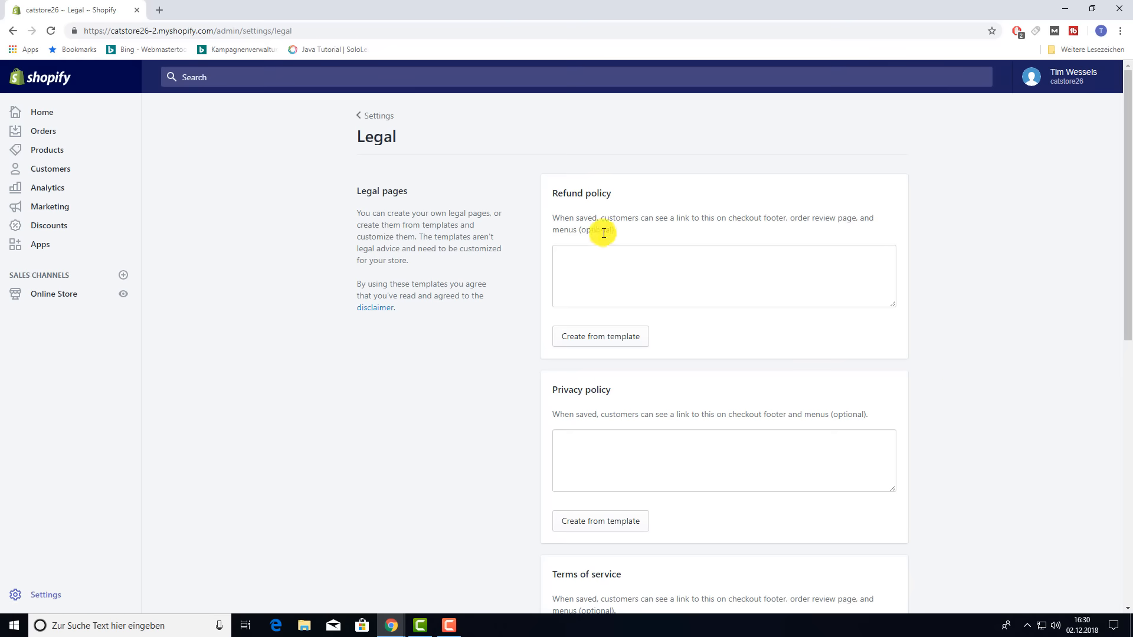
scroll(587, 438, down, 7)
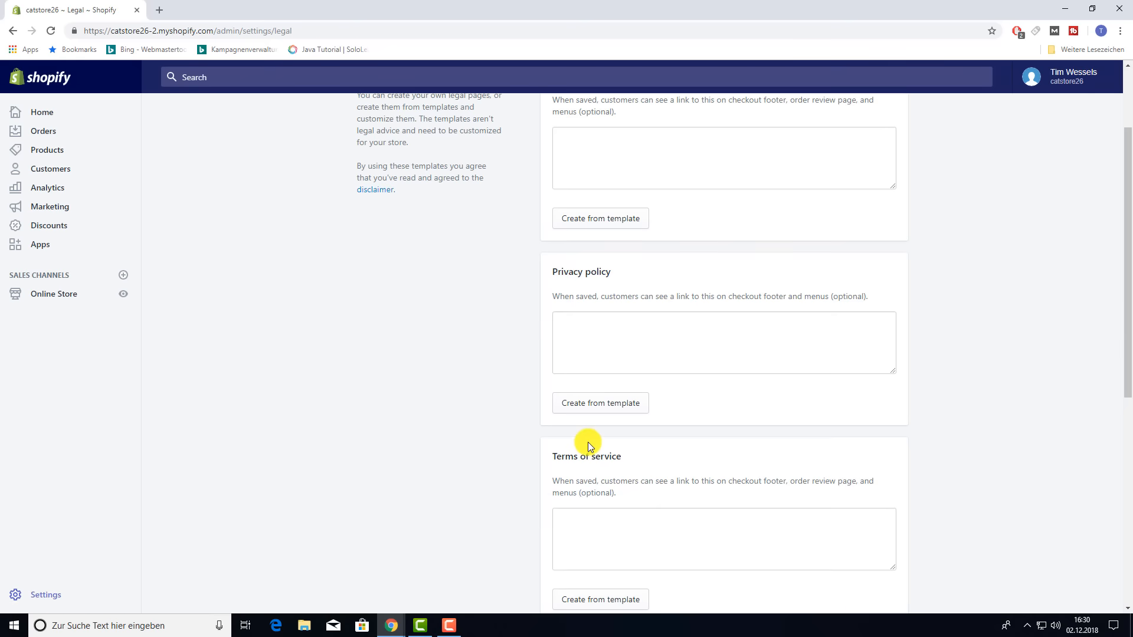
scroll(588, 435, down, 2)
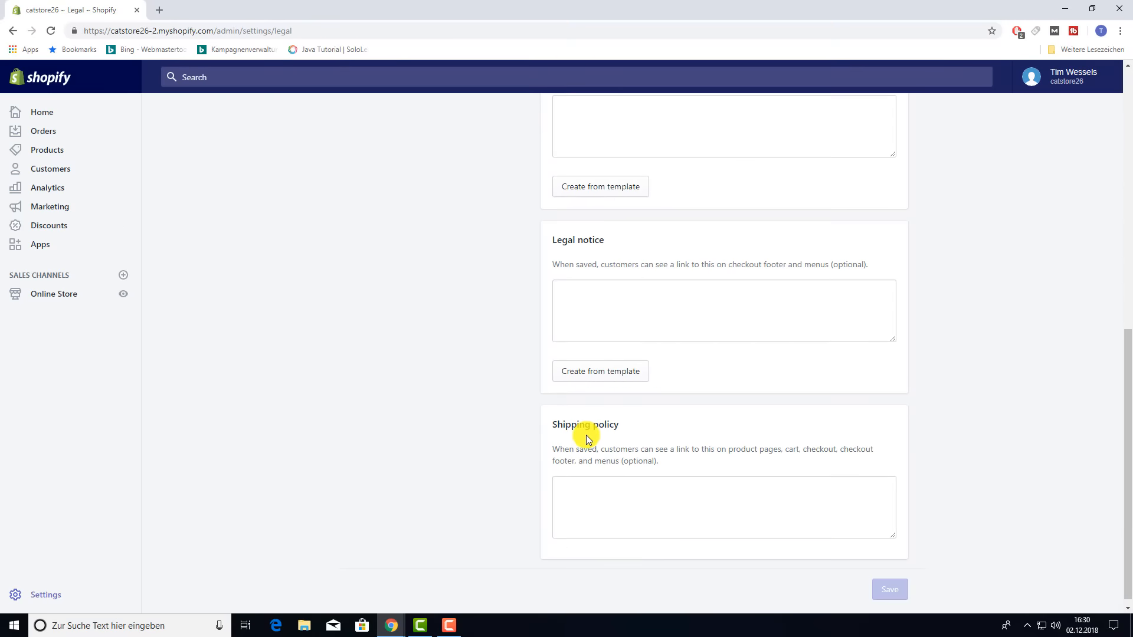
scroll(943, 491, up, 4)
scroll(941, 490, up, 5)
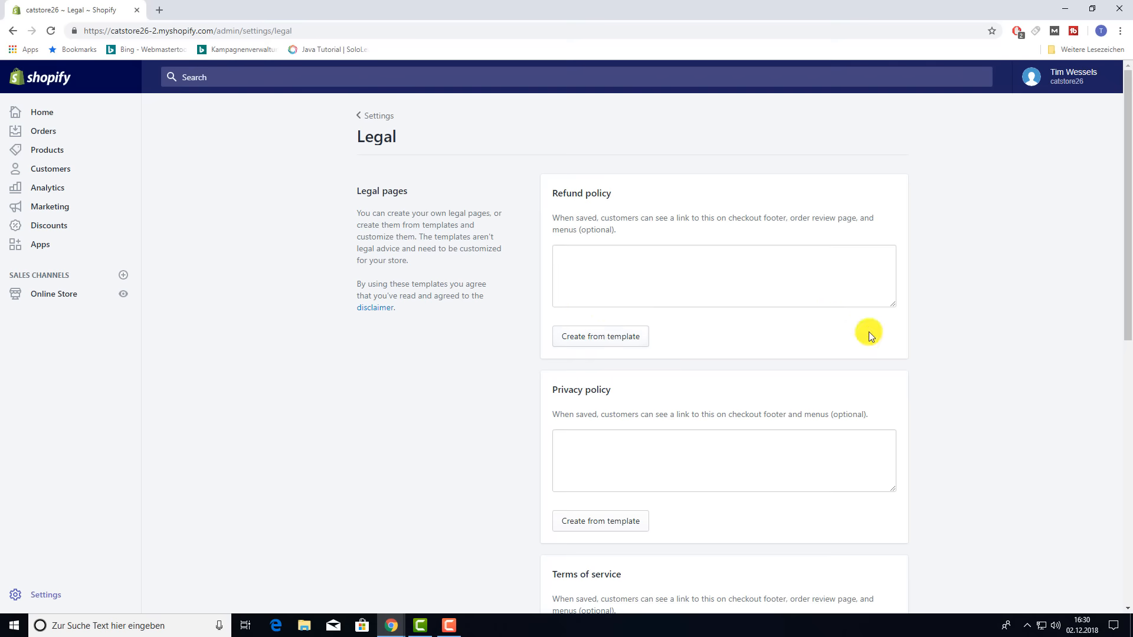
scroll(916, 369, down, 9)
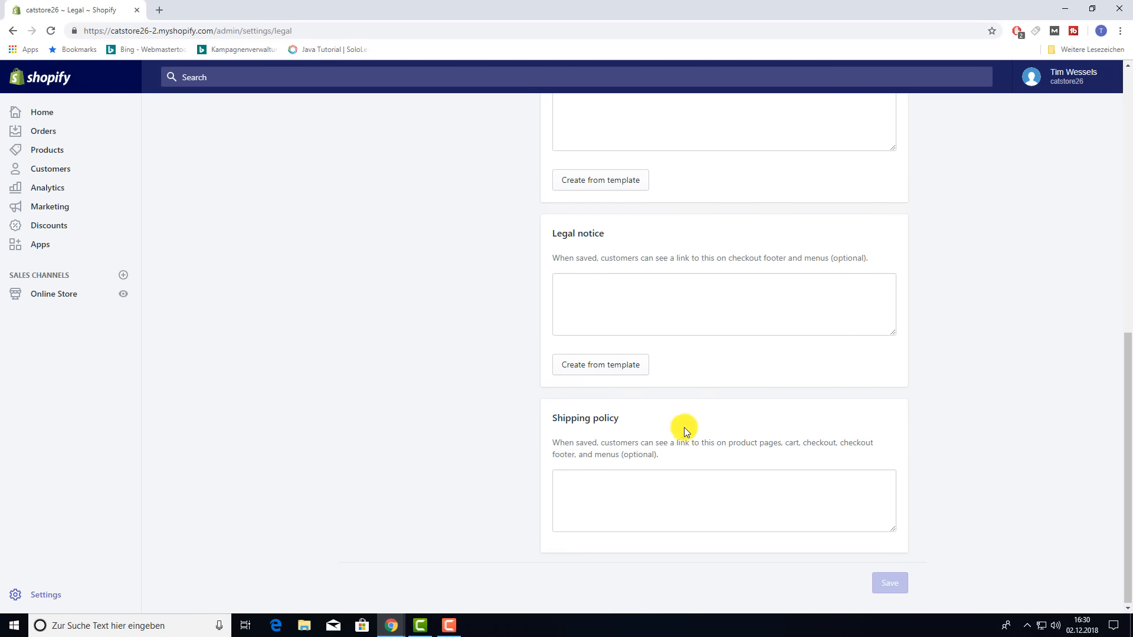
scroll(590, 393, up, 10)
click(378, 116)
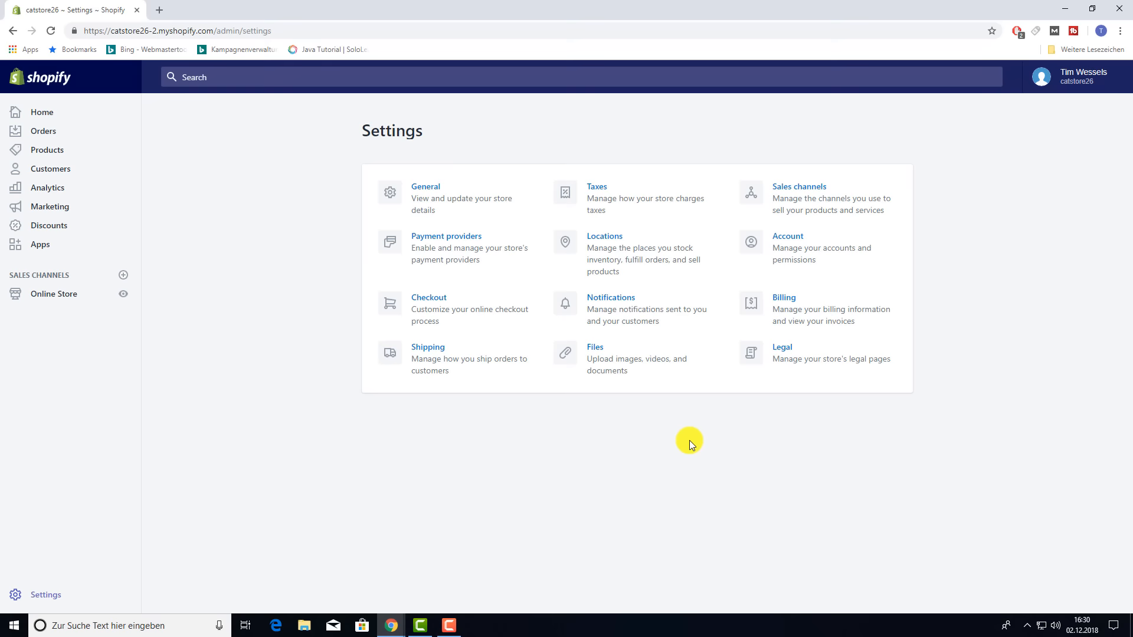
- Go to the admin Home page, then open the still-empty Products list
click(39, 113)
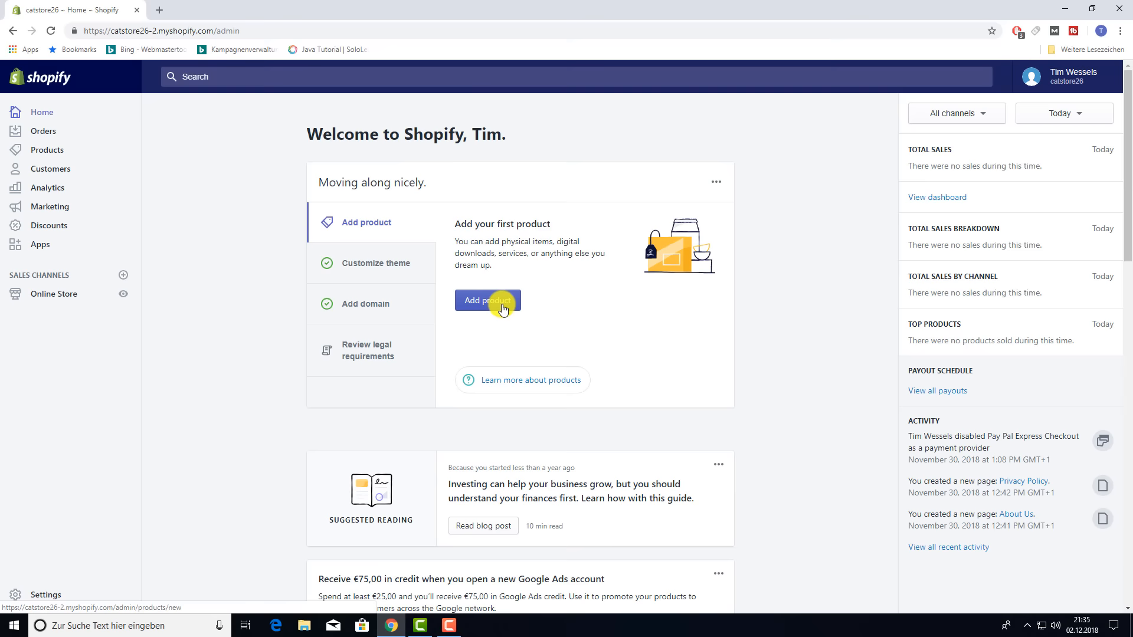
click(58, 155)
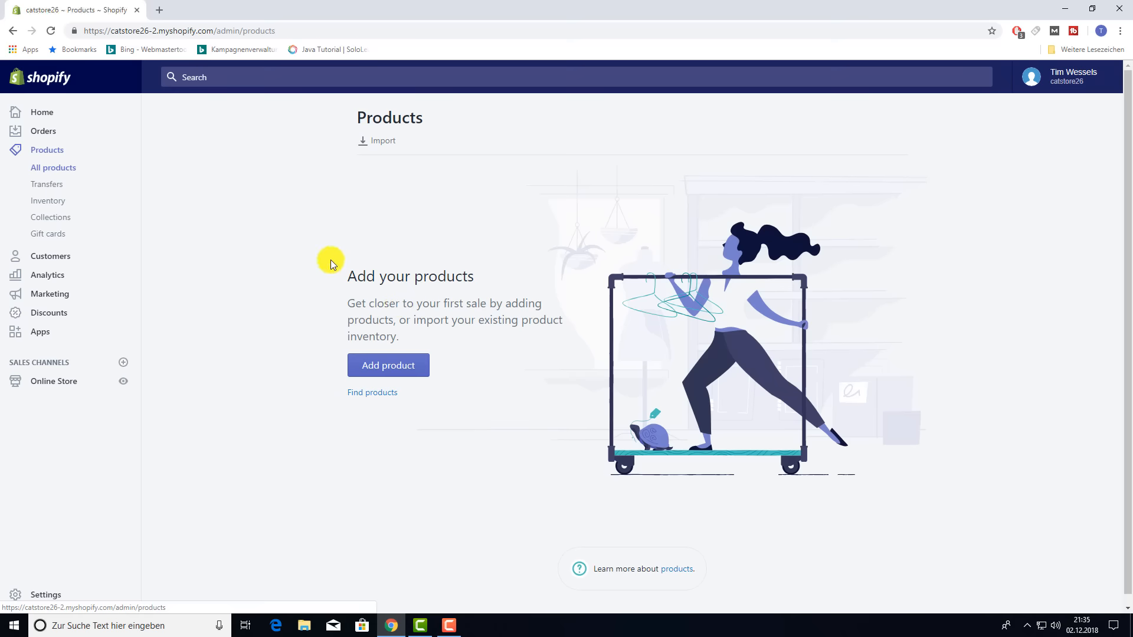
- Start a new product titled 'AutoMouse Toymatic' and paste lorem ipsum text as its description
click(395, 365)
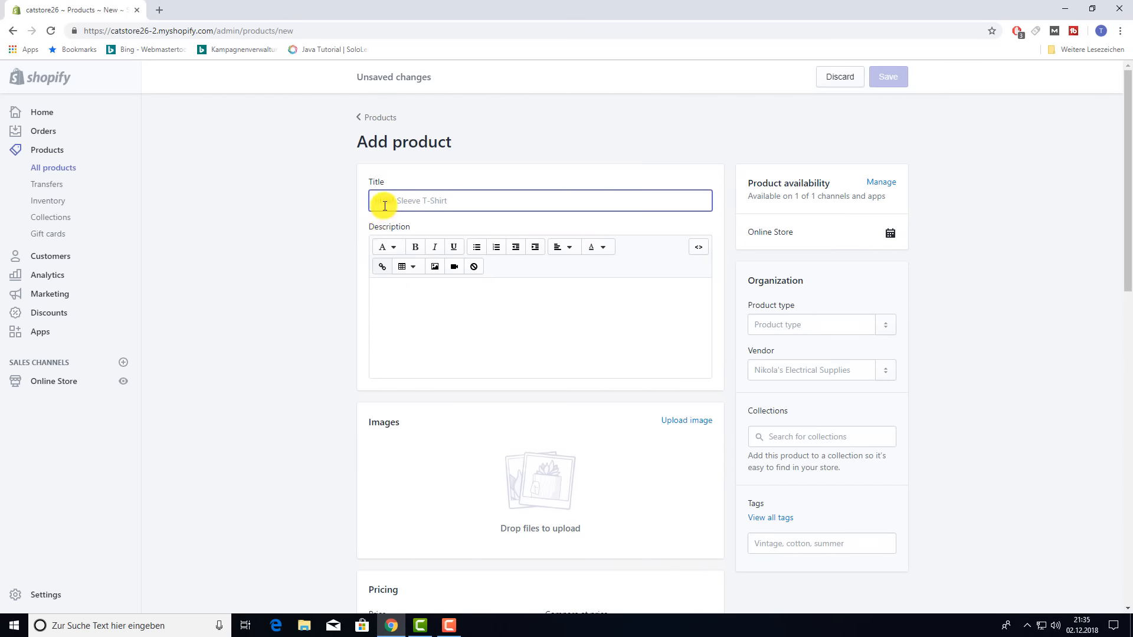
text(AutoMouse Toy)
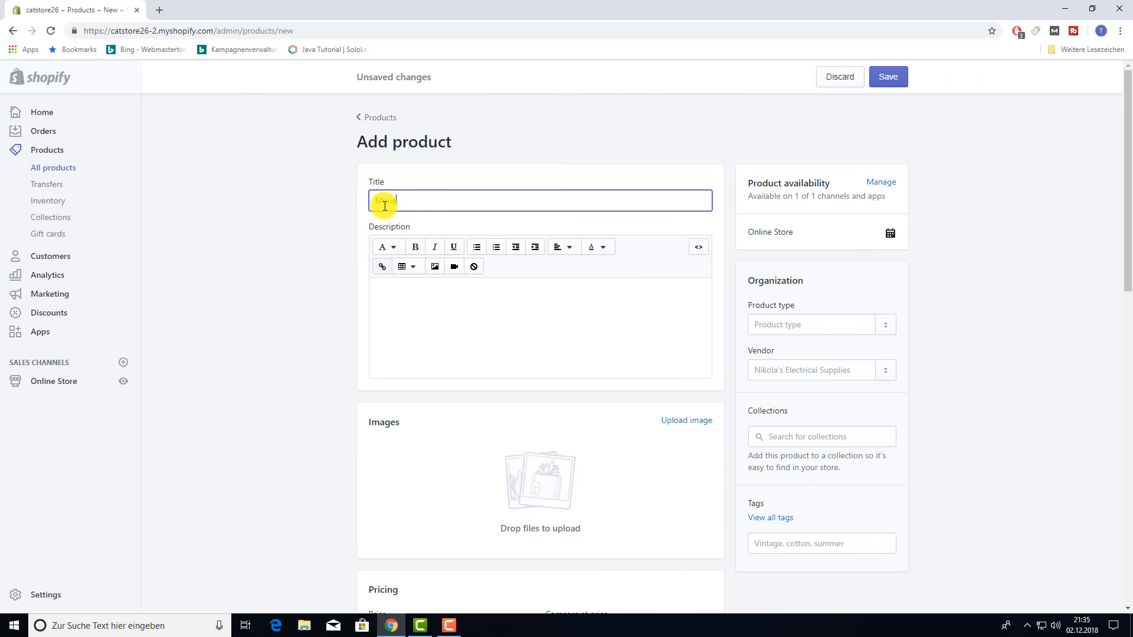
text(matic)
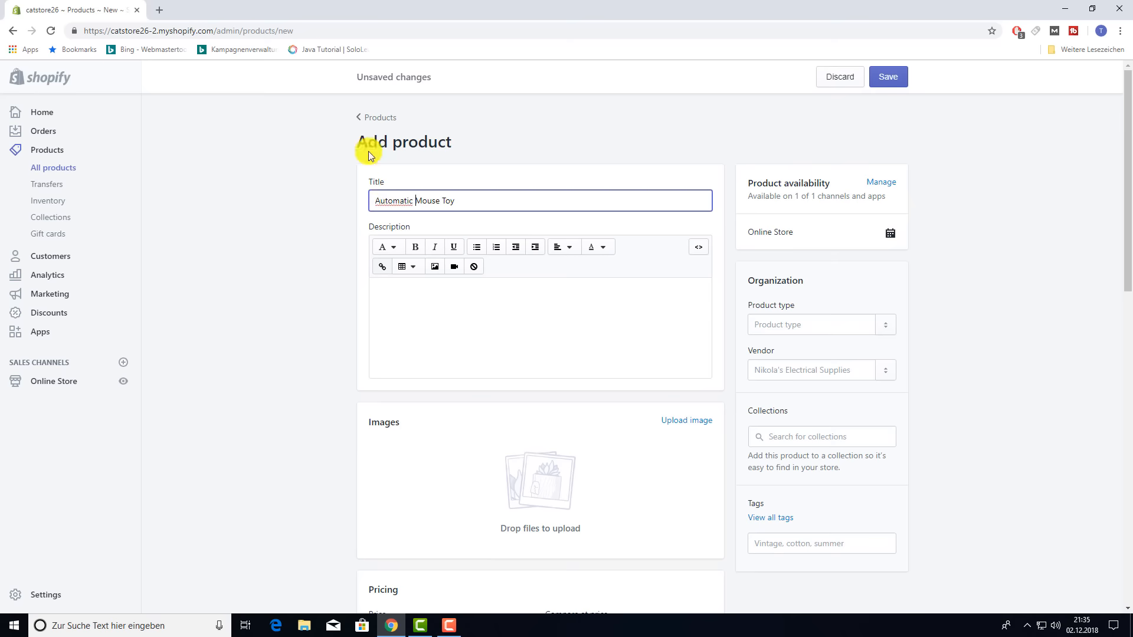
click(312, 296)
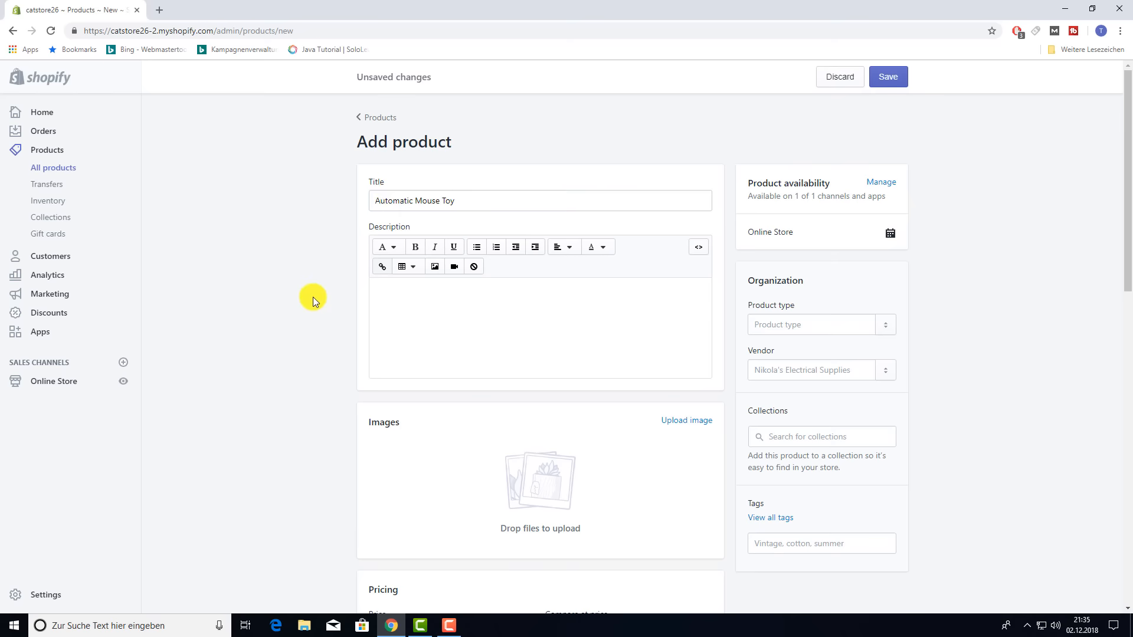
click(401, 307)
click(159, 10)
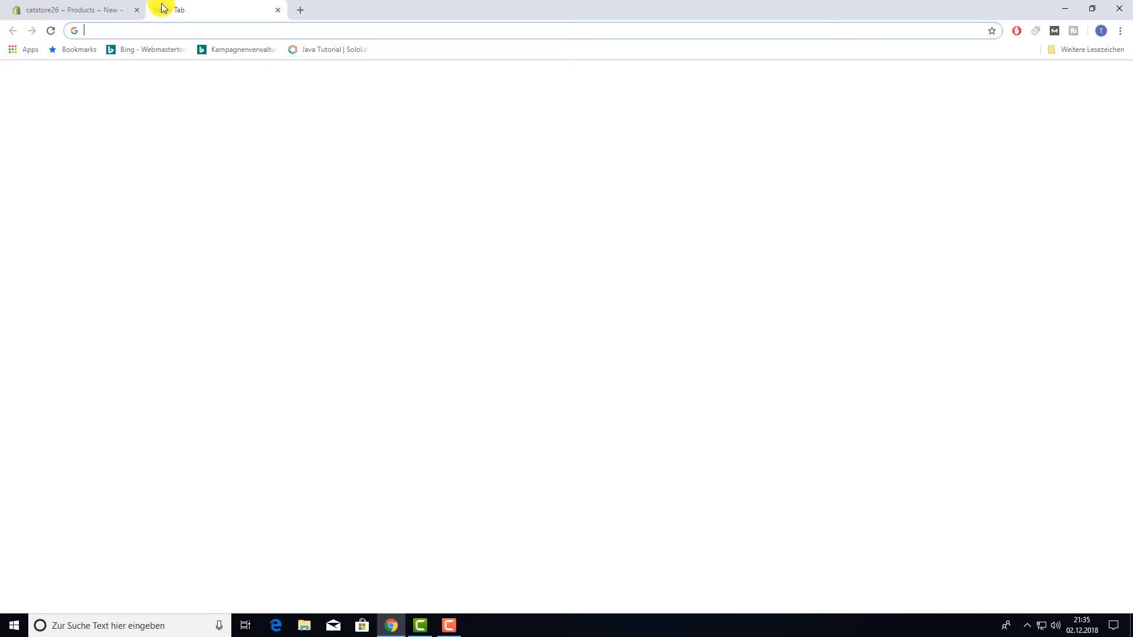
text(loremipsum.de)
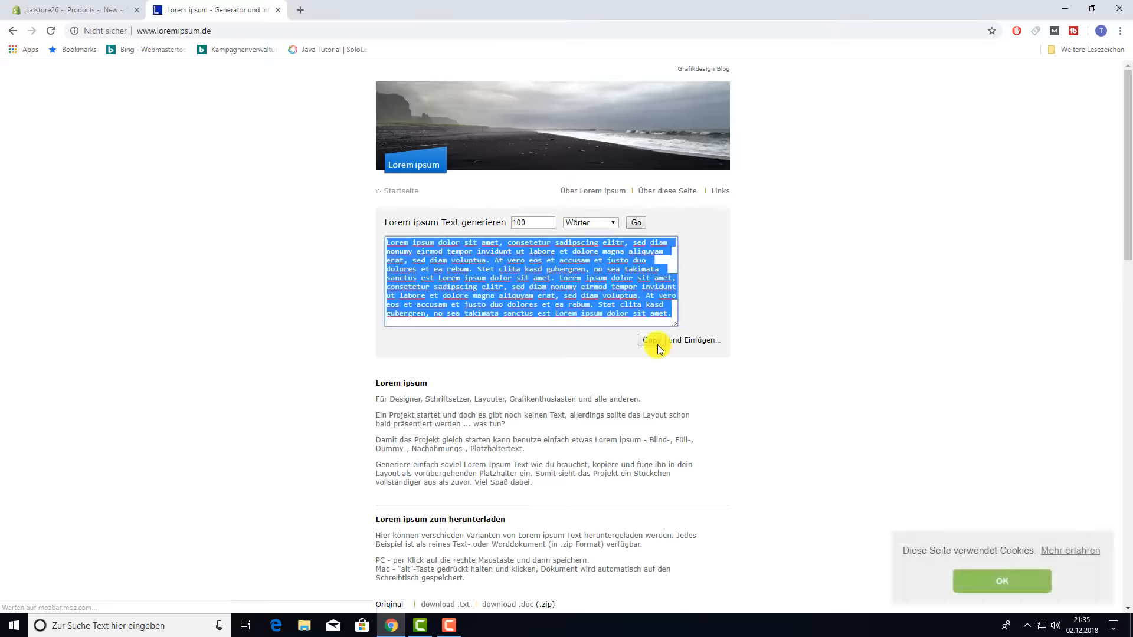
click(88, 10)
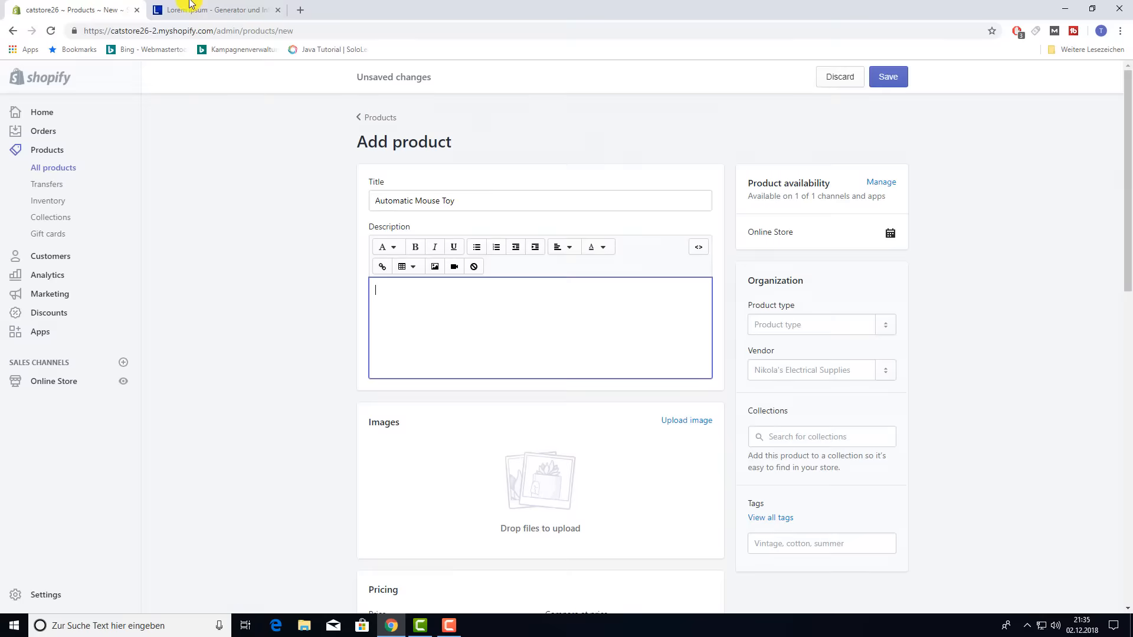
text(Lorem ipsum dolor sit amet, consetetur sadipscing elitr, sed diam nonumy eirmod tempor invidunt ut labore et dolore magna aliquyam erat, sed diam voluptua. At vero eos et accusam et justo duo dolores et ea rebum. Stet clita kasd gubergren, no sea takimata sanctus est Lorem ipsum dolor sit amet. Lorem ipsum dolor sit amet, consetetur sadipscing elitr, sed diam nonumy eirmod tempor invidunt ut labore et dolore magna aliquyam erat, sed diam voluptua. At vero eos et accusam et justo duo dolores et ea rebum. Stet clita kasd gubergren, no sea takimata sanctus est Lorem ipsum dolor sit amet.)
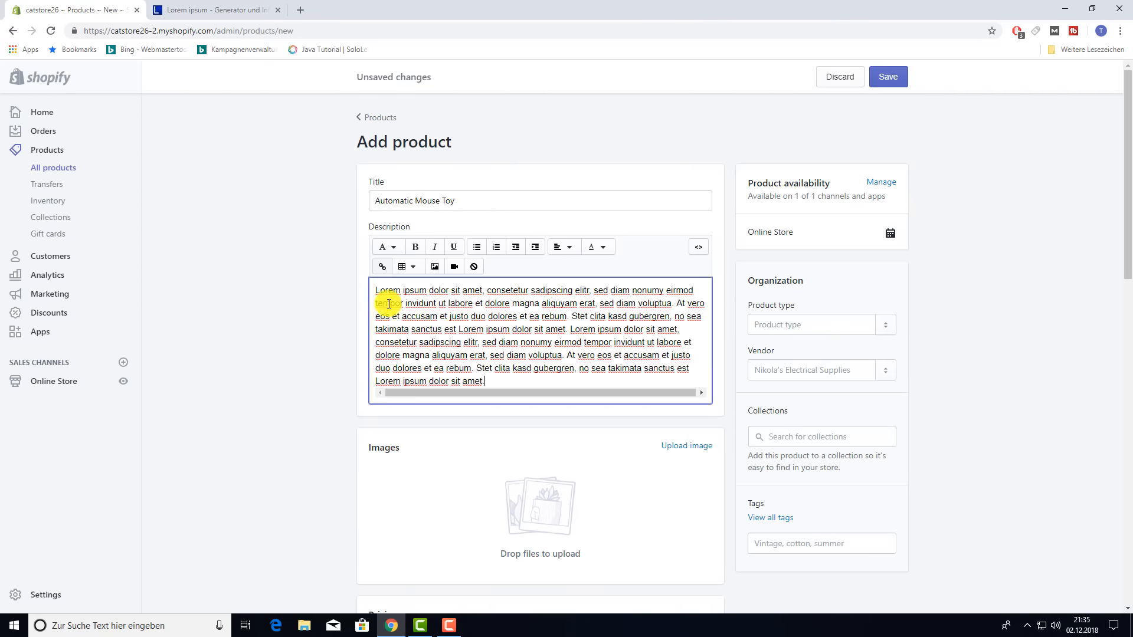
click(485, 292)
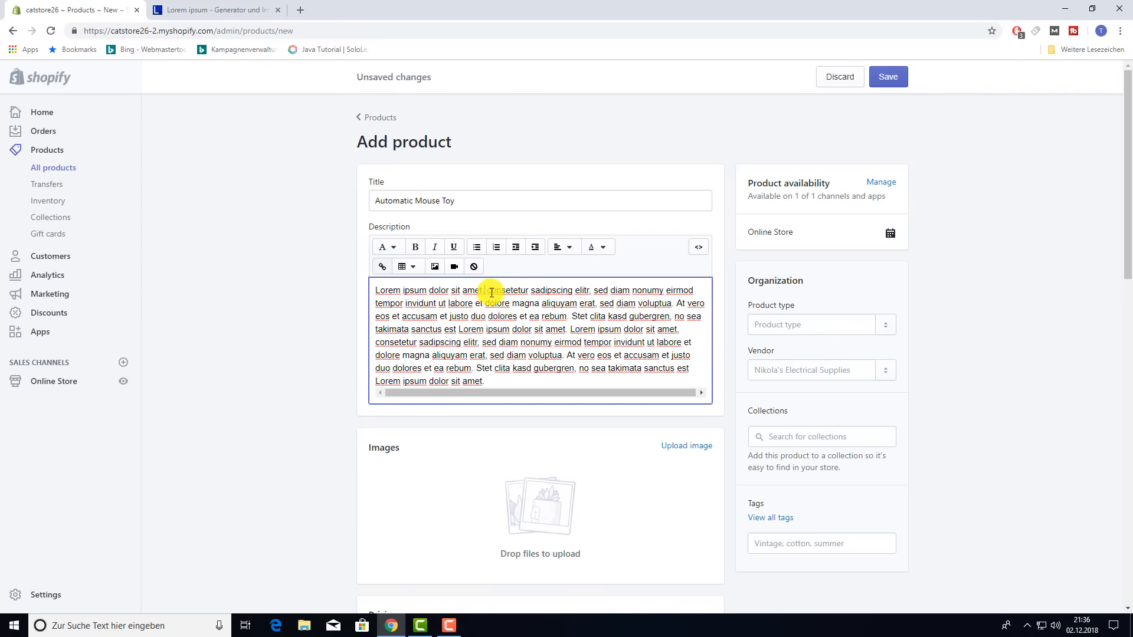
key(Return)
key(Return)
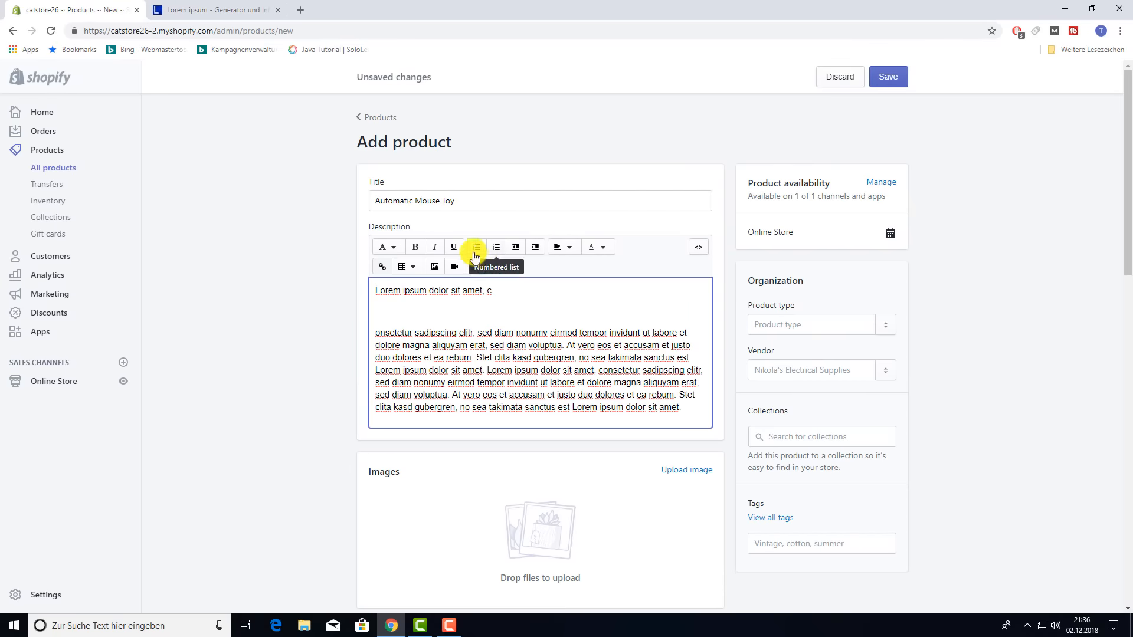
- Make the description's first line a Heading 2
double_click(477, 290)
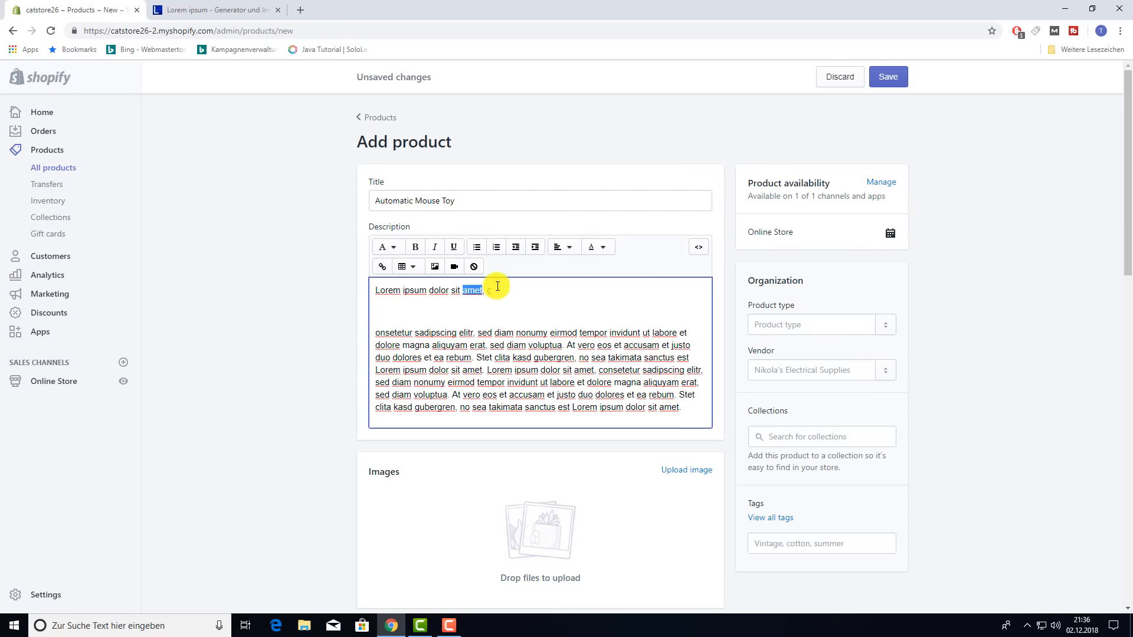
triple_click(498, 288)
click(394, 250)
click(402, 316)
click(377, 342)
- Add three dash list items to the description and make them bold
text(-)
key(Right)
key(Right)
key(Right)
key(Right)
key(Right)
key(Right)
key(Right)
key(Right)
key(Right)
key(Right)
key(Right)
key(Right)
key(Right)
key(Right)
key(Right)
key(Right)
key(Right)
key(Right)
key(Right)
key(Right)
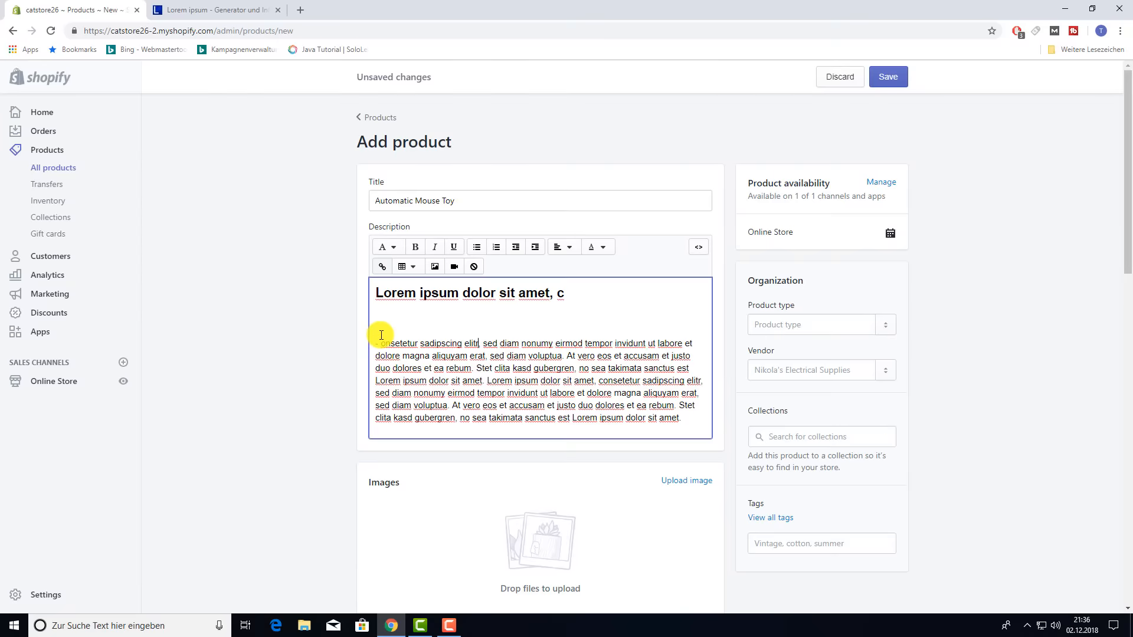
key(Return)
text(-)
key(Right)
key(Right)
key(Right)
key(Right)
key(Right)
key(Right)
key(Right)
key(Right)
key(Right)
key(Right)
key(Right)
key(Right)
key(Right)
key(Right)
key(Right)
key(Right)
key(Right)
key(Return)
text(-)
key(Right)
key(Right)
key(Right)
key(Right)
key(Right)
key(Right)
key(Right)
key(Right)
key(Right)
key(Right)
key(Right)
key(Right)
key(Right)
key(Right)
key(Right)
key(Right)
key(Right)
key(Right)
key(Right)
key(Right)
key(Return)
key(Return)
drag(375, 343, 529, 403)
click(415, 248)
click(422, 425)
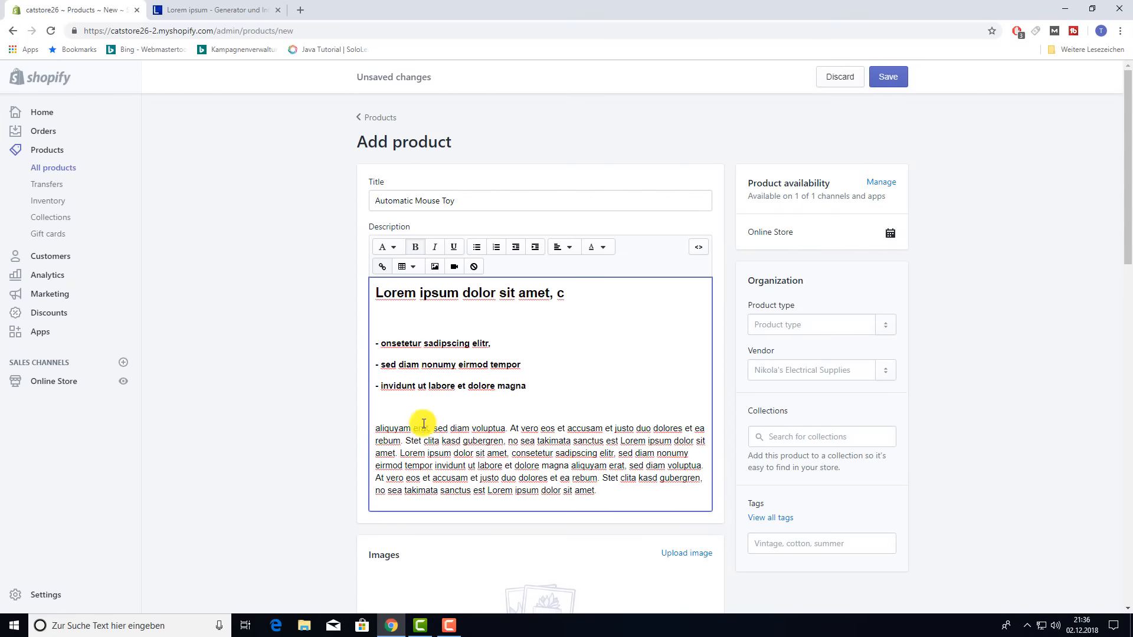
click(704, 430)
key(Return)
scroll(637, 488, down, 3)
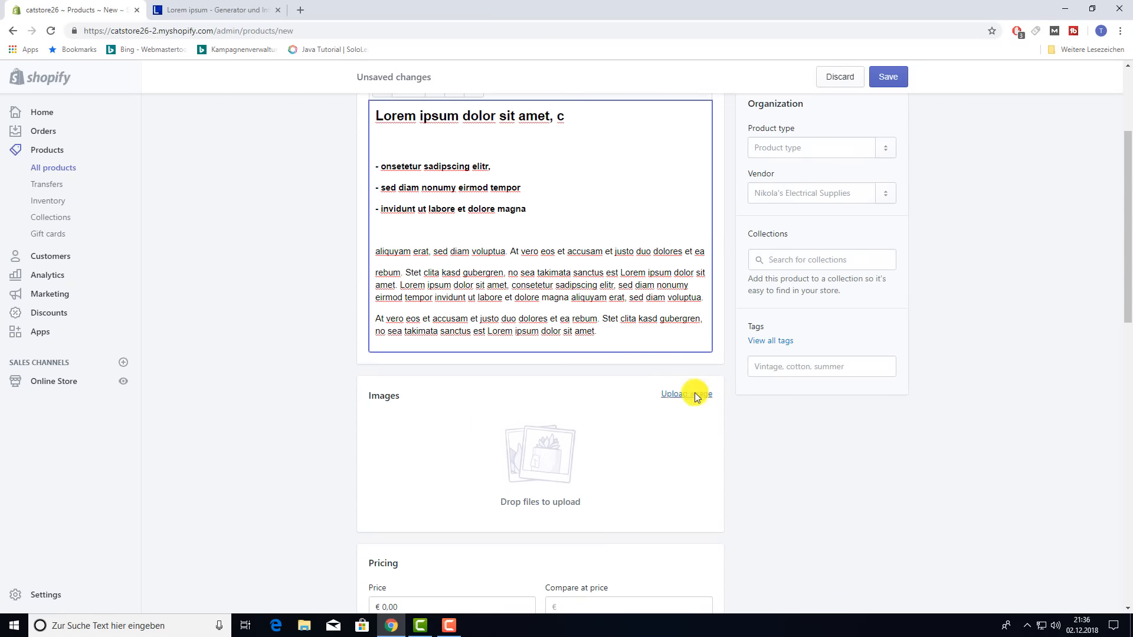
- Upload four mouse images (grey, mouse main, black, brown) from the products folder
click(696, 396)
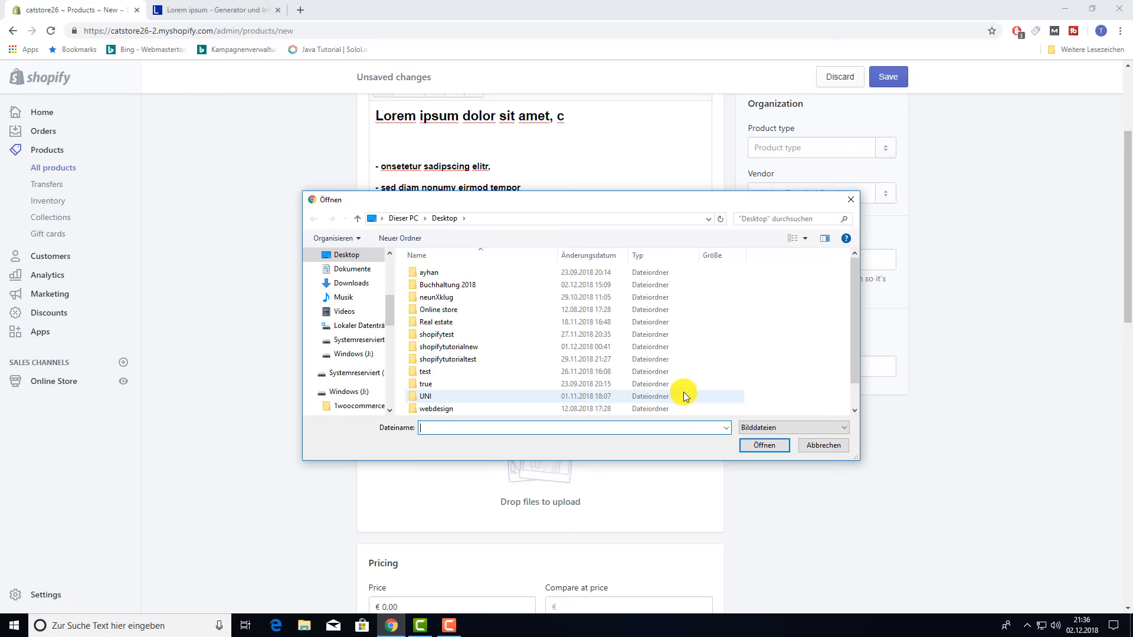
scroll(357, 344, down, 4)
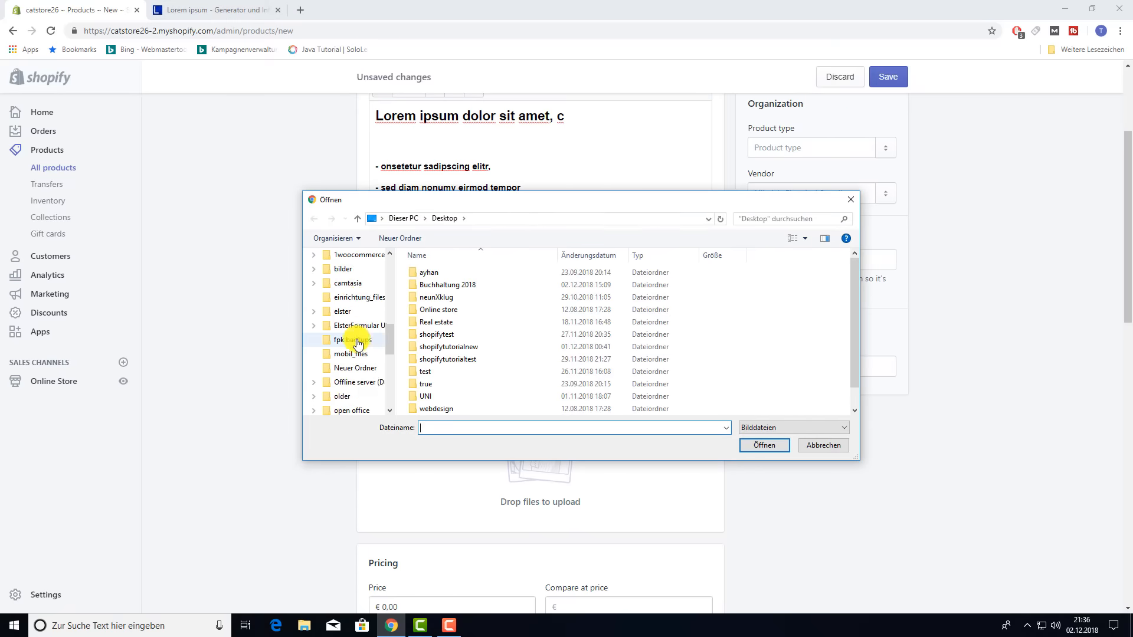
scroll(357, 344, down, 3)
click(357, 340)
double_click(501, 282)
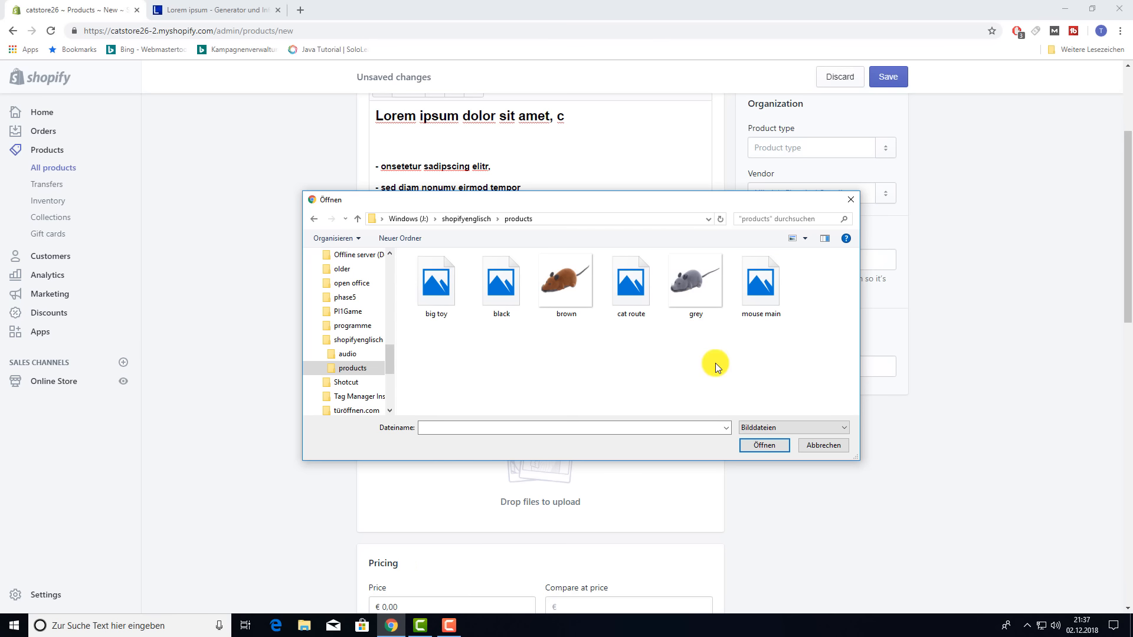
click(698, 304)
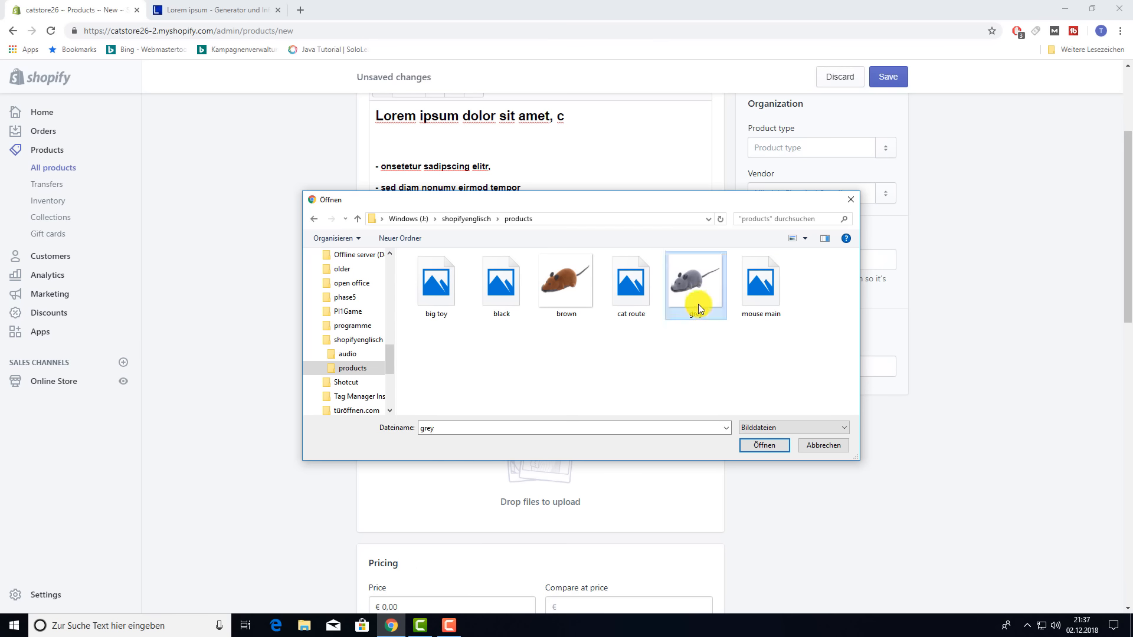
click(759, 444)
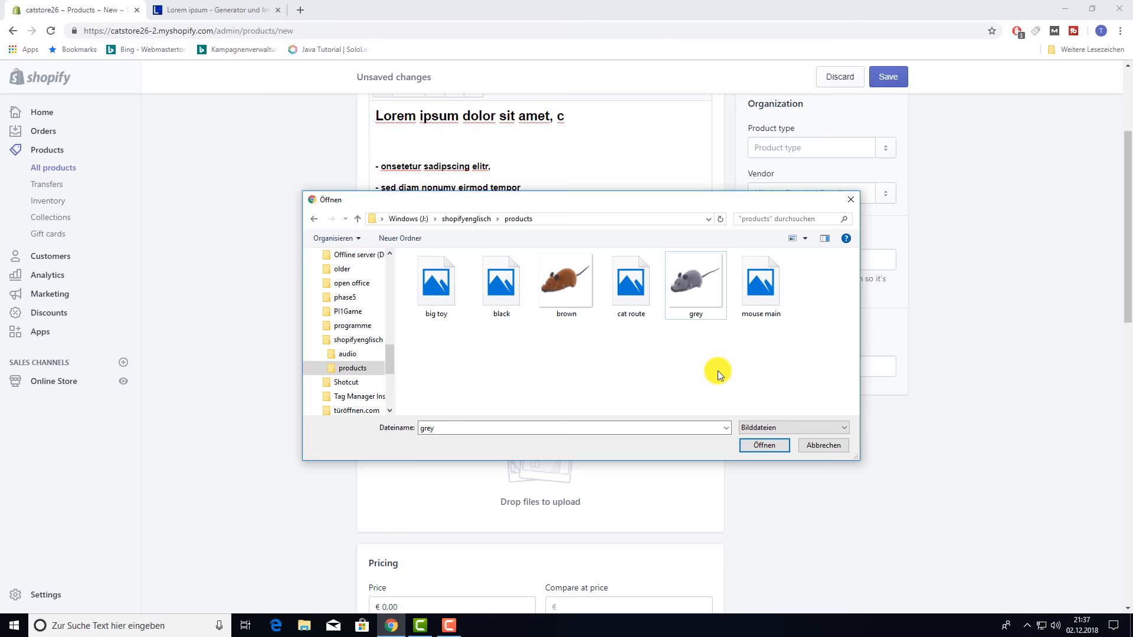
click(695, 305)
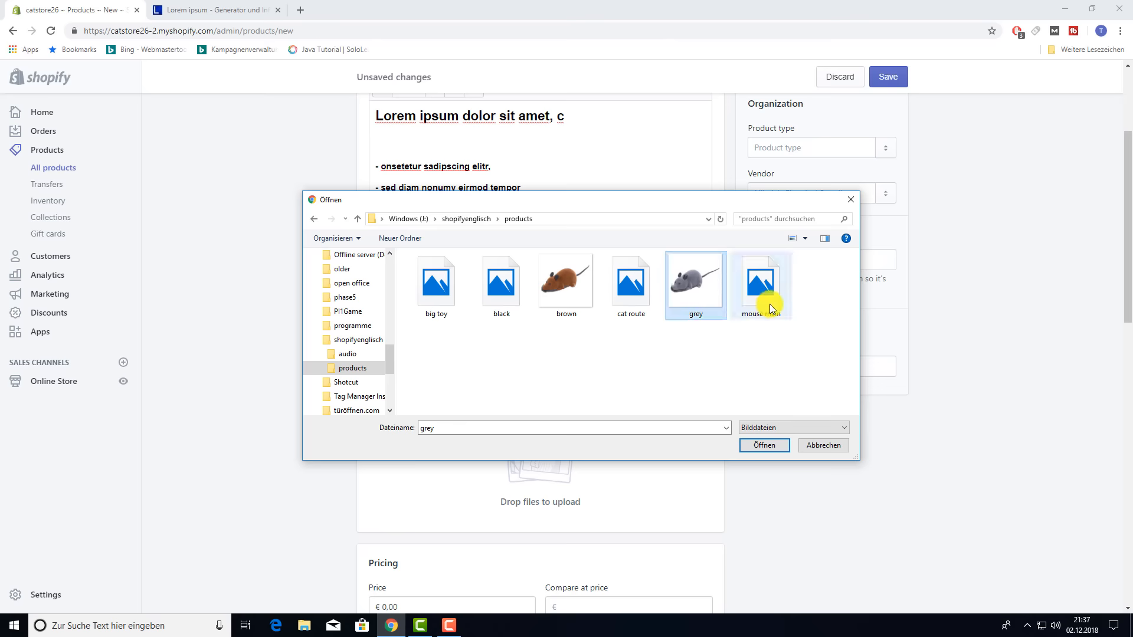
ctrl+click(771, 306)
ctrl+click(500, 295)
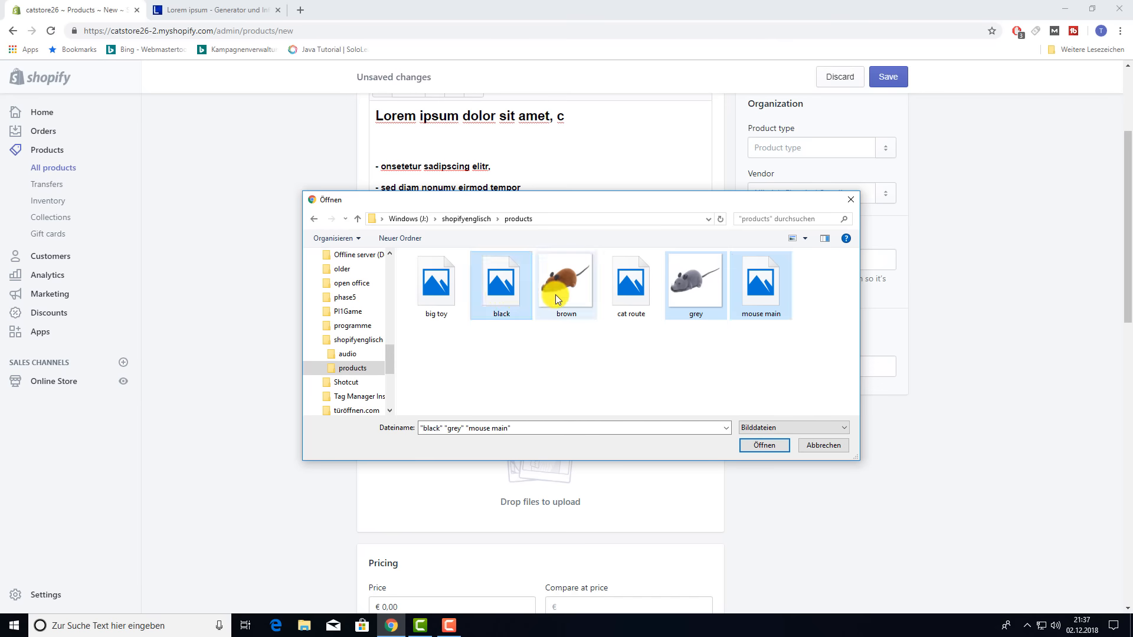
ctrl+click(558, 292)
click(776, 448)
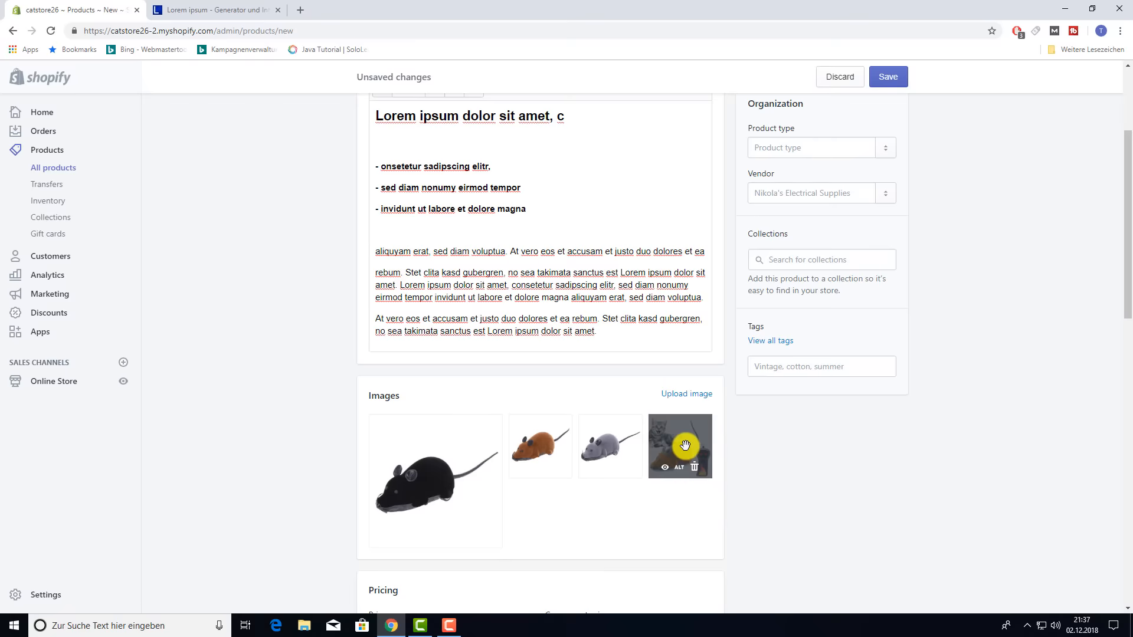
- Reorder the product images, moving the cat photo first and the black mouse last
drag(678, 445, 421, 463)
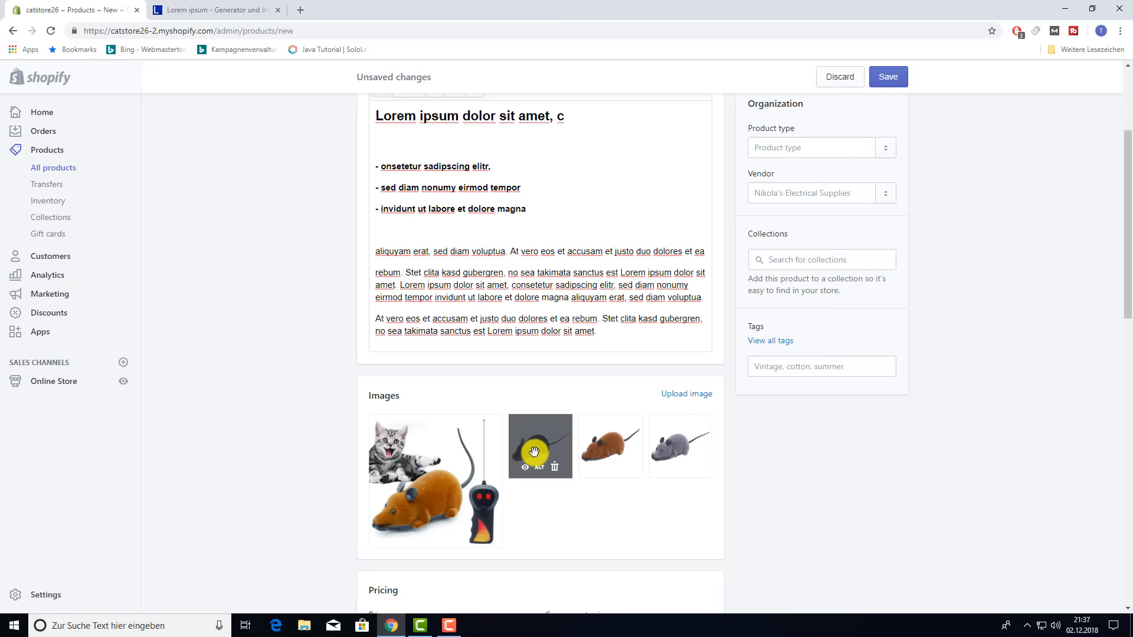
drag(533, 447, 627, 464)
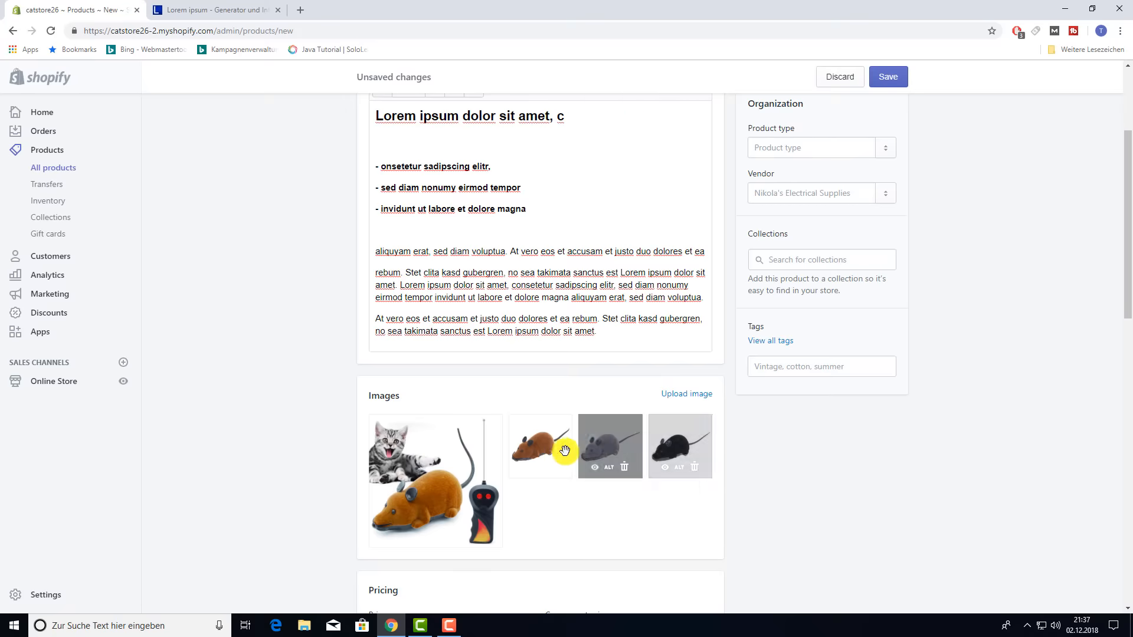
click(594, 468)
click(713, 474)
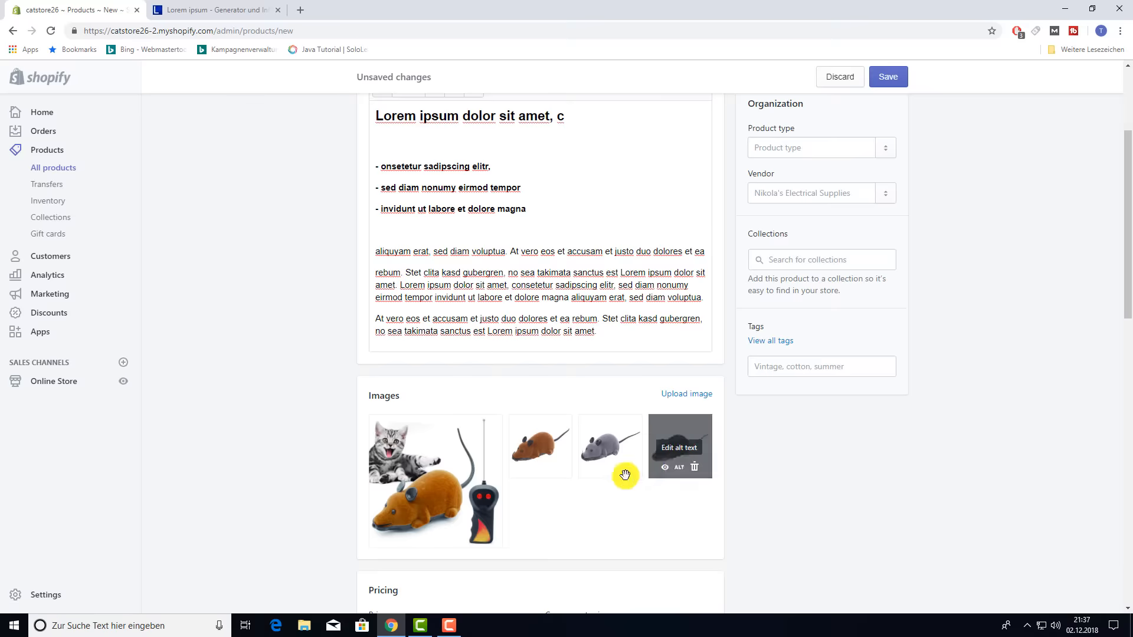
- Give the grey mouse image the alt text 'greymoustoy'
click(610, 469)
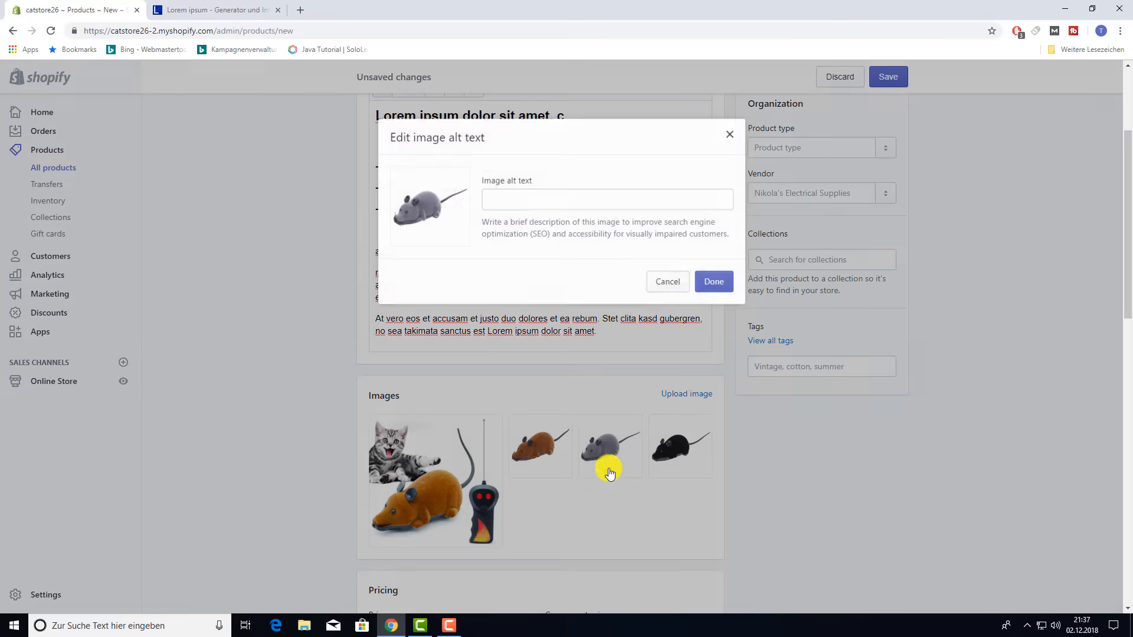
click(523, 197)
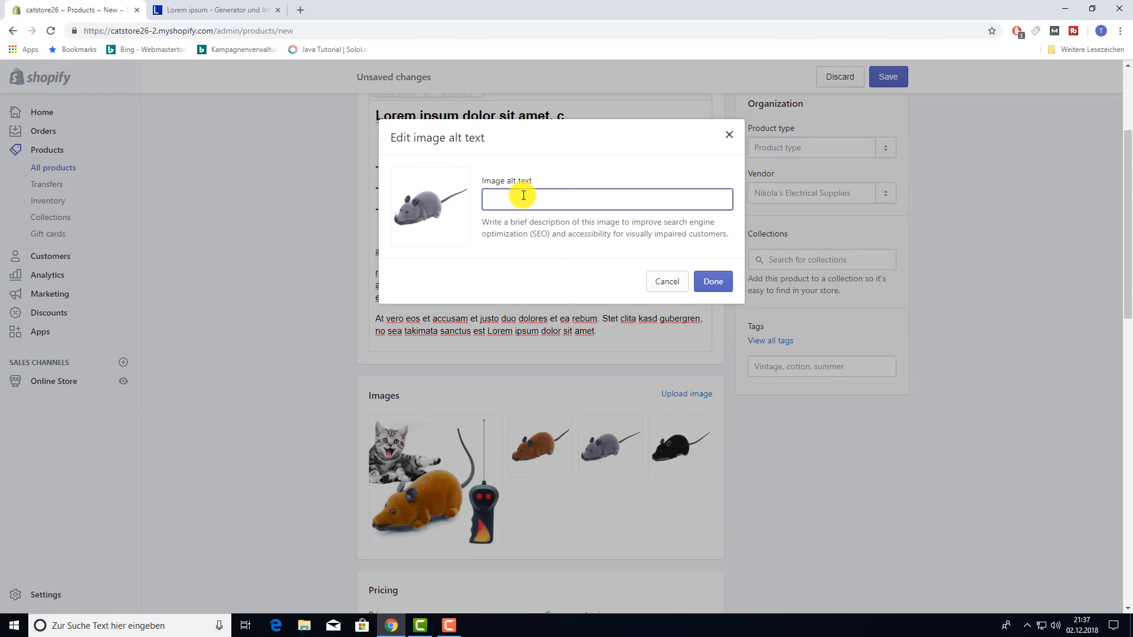
text(greymoustoy)
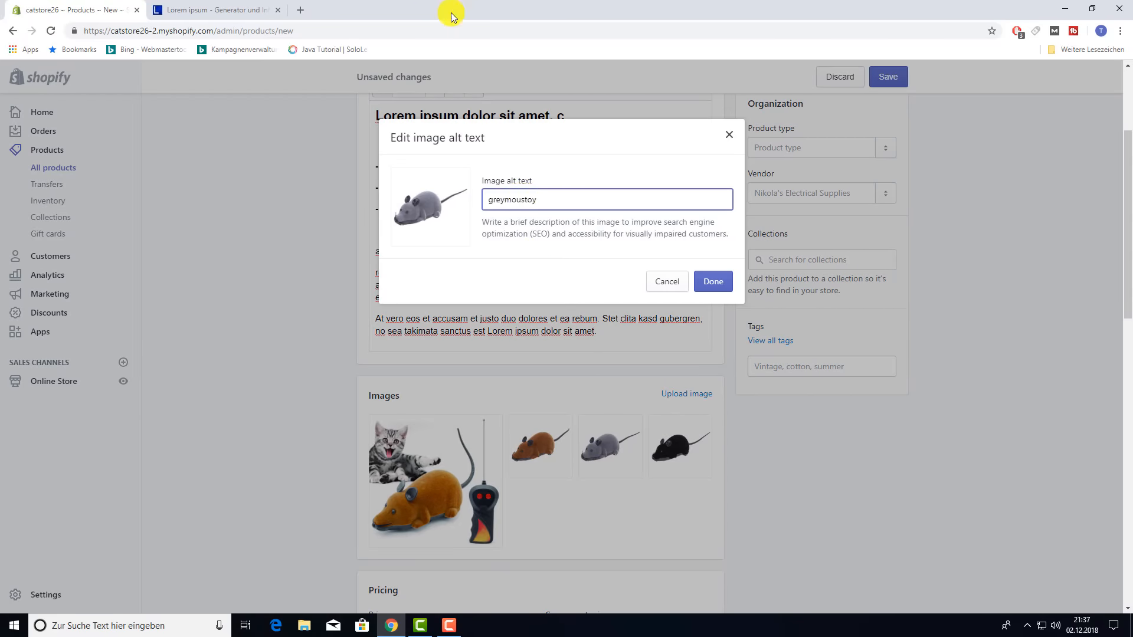
click(711, 282)
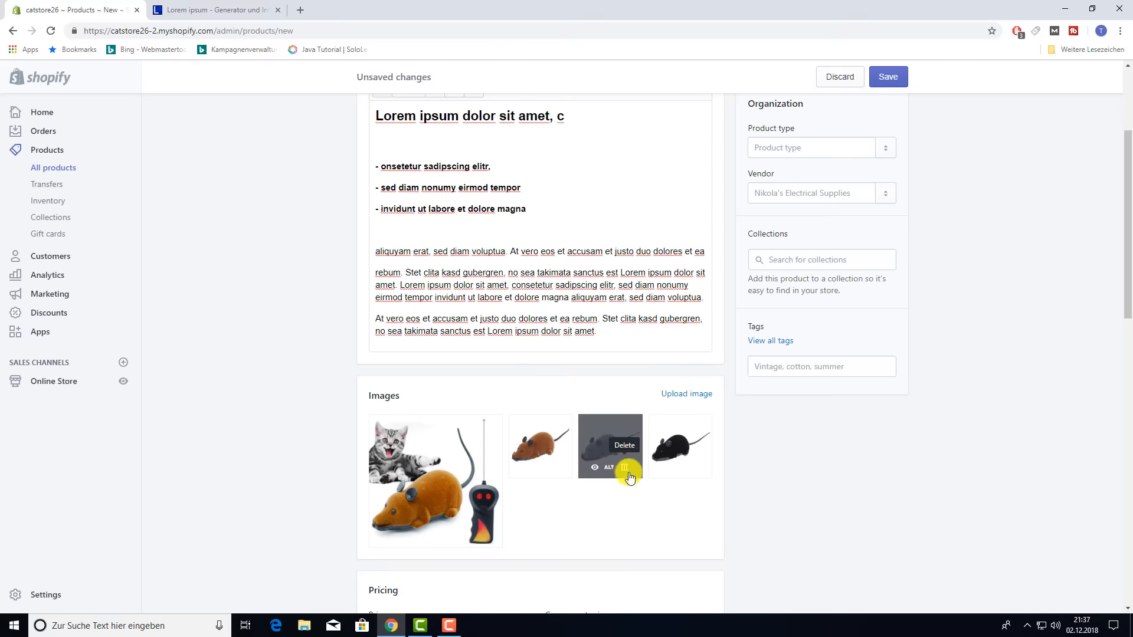
- Replace the 0,00 price with € 6,99 and enter a € 10,99 compare-at price
scroll(625, 505, down, 1)
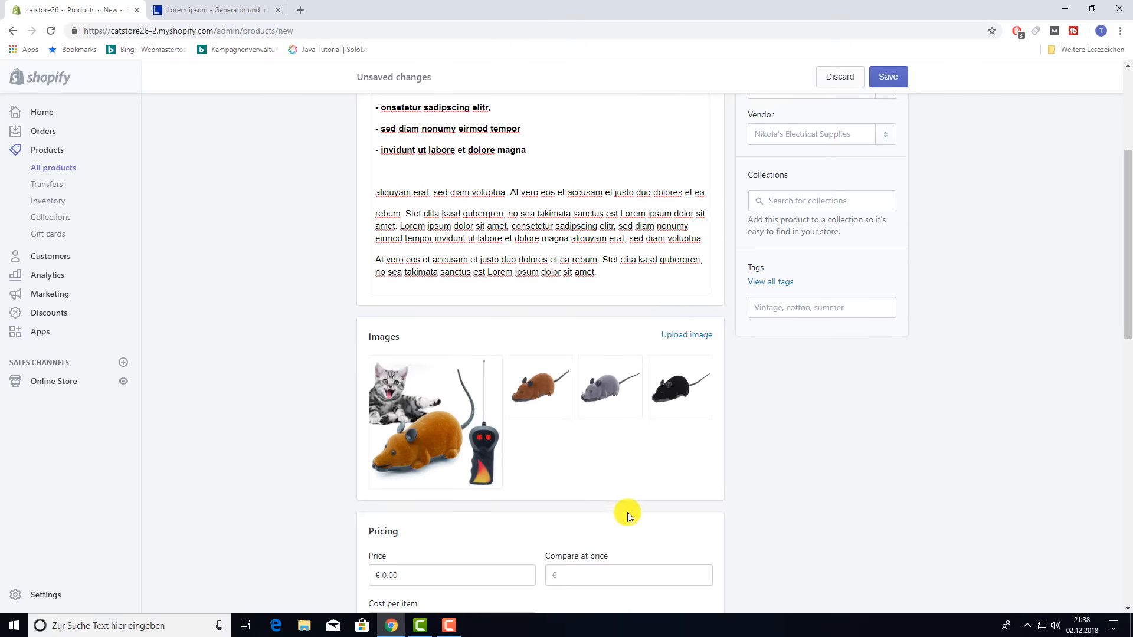
scroll(620, 487, down, 2)
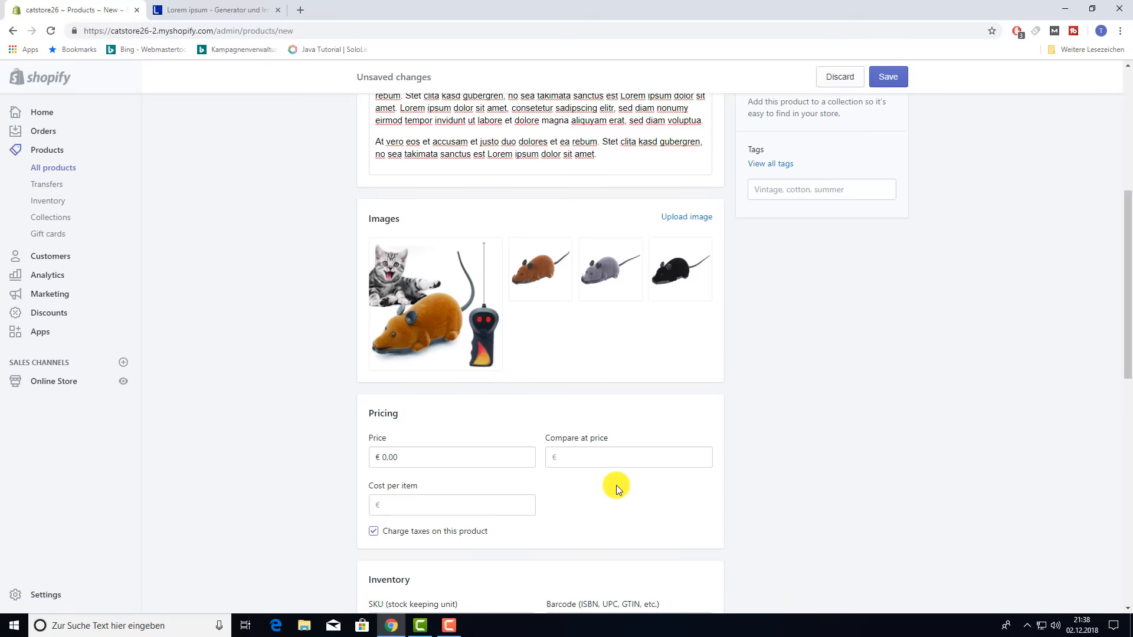
click(425, 456)
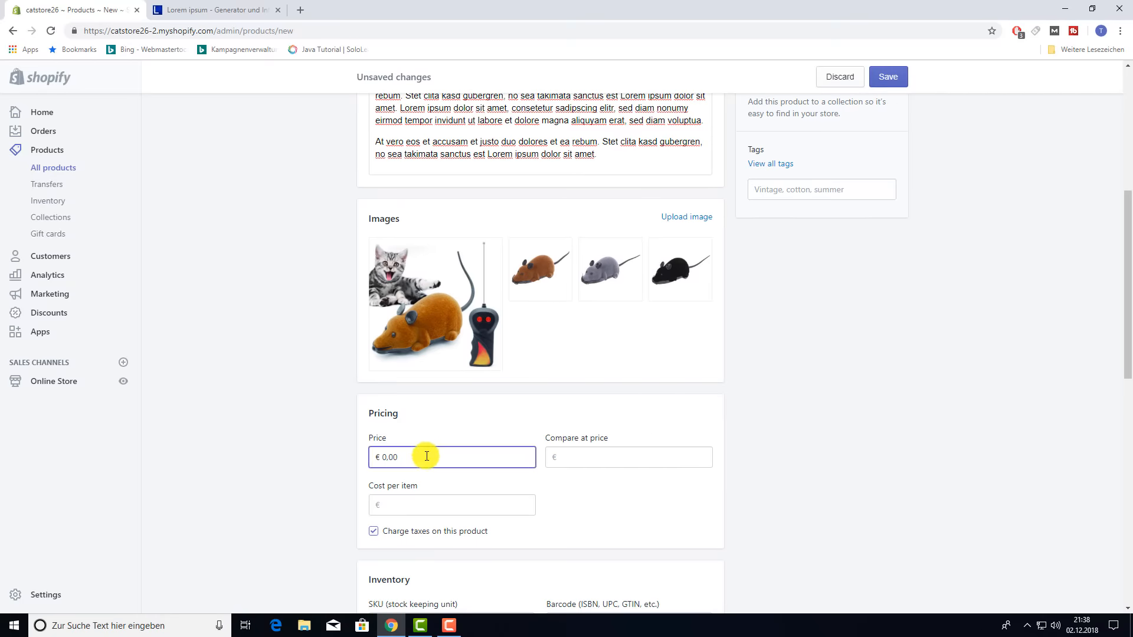
drag(426, 456, 374, 458)
key(BackSpace)
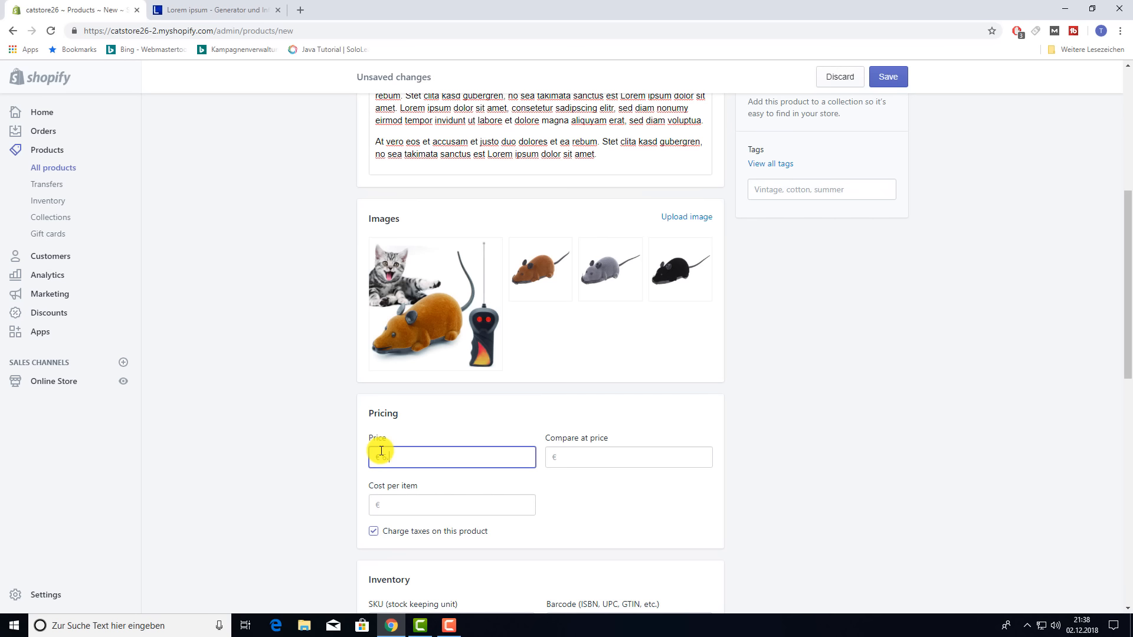
text(6,99)
click(591, 460)
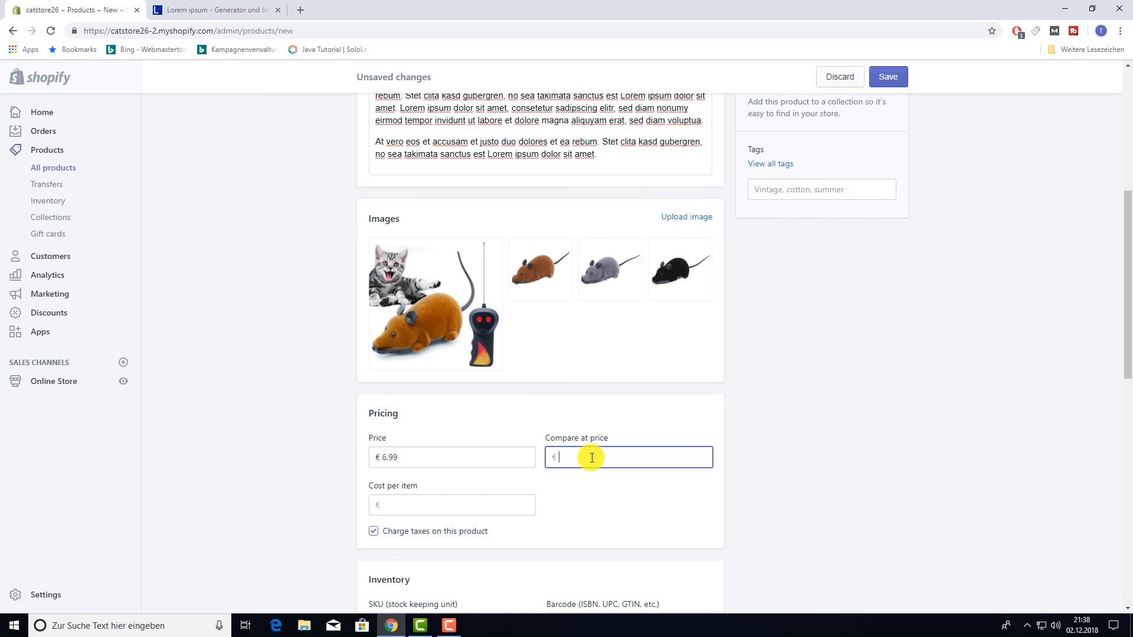
text(10,99)
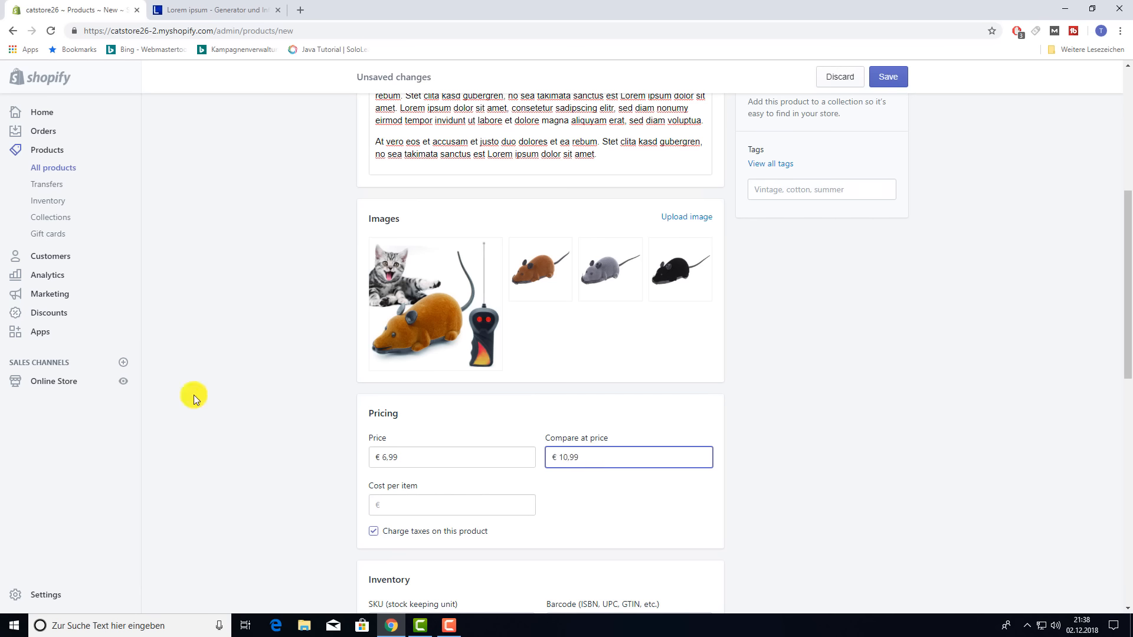
click(593, 530)
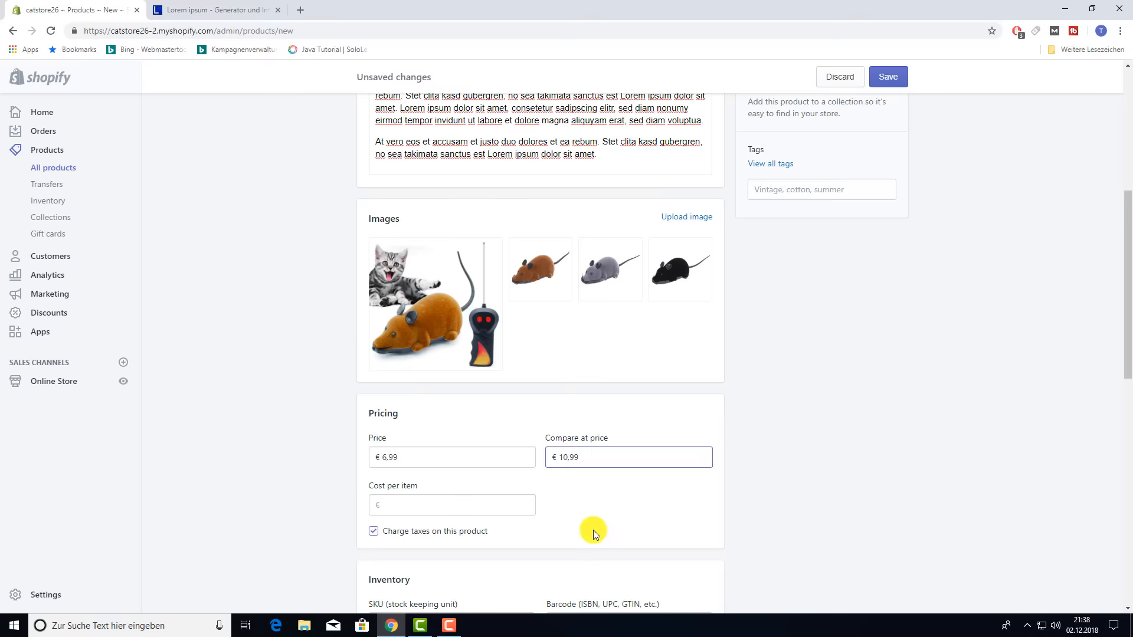
scroll(593, 530, down, 4)
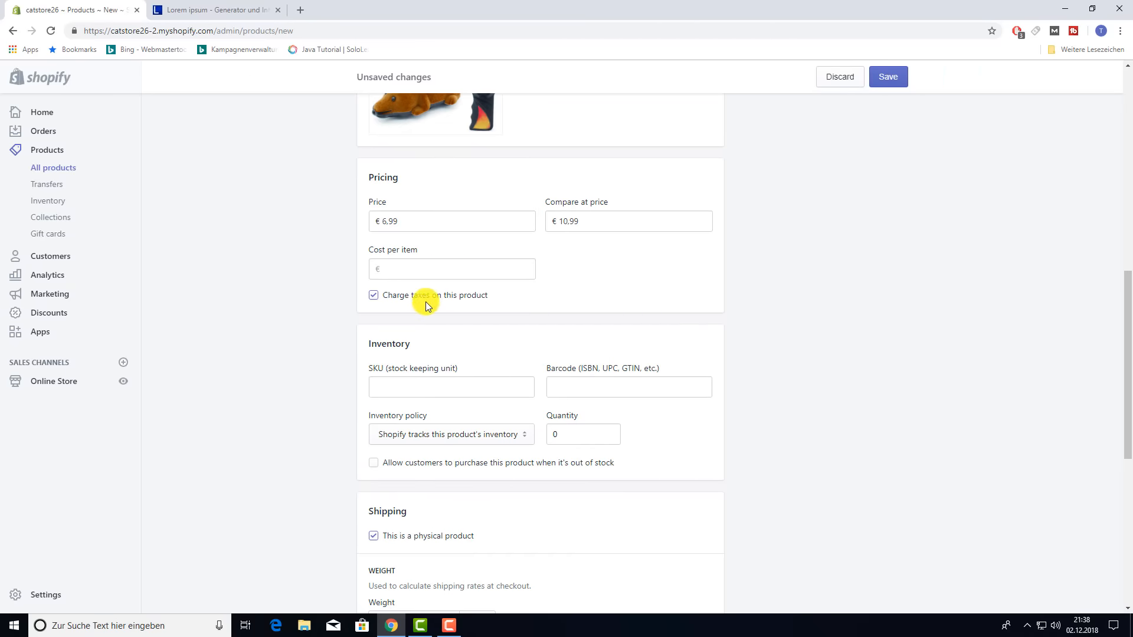
- Have Shopify track this product's inventory and set the quantity to 1200
scroll(428, 304, down, 3)
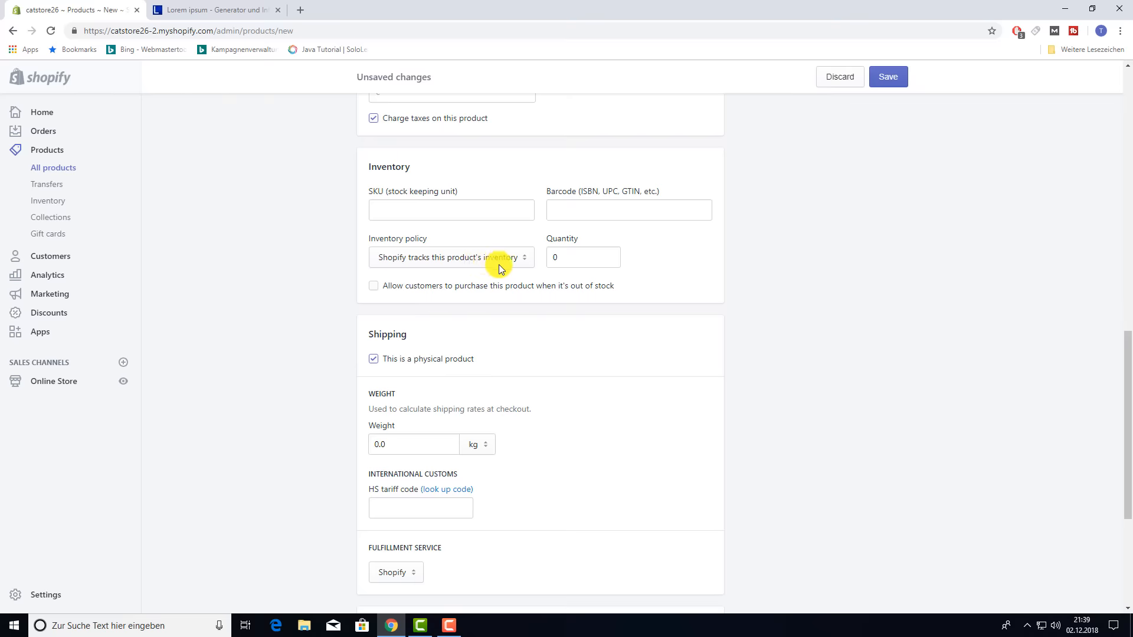
click(524, 261)
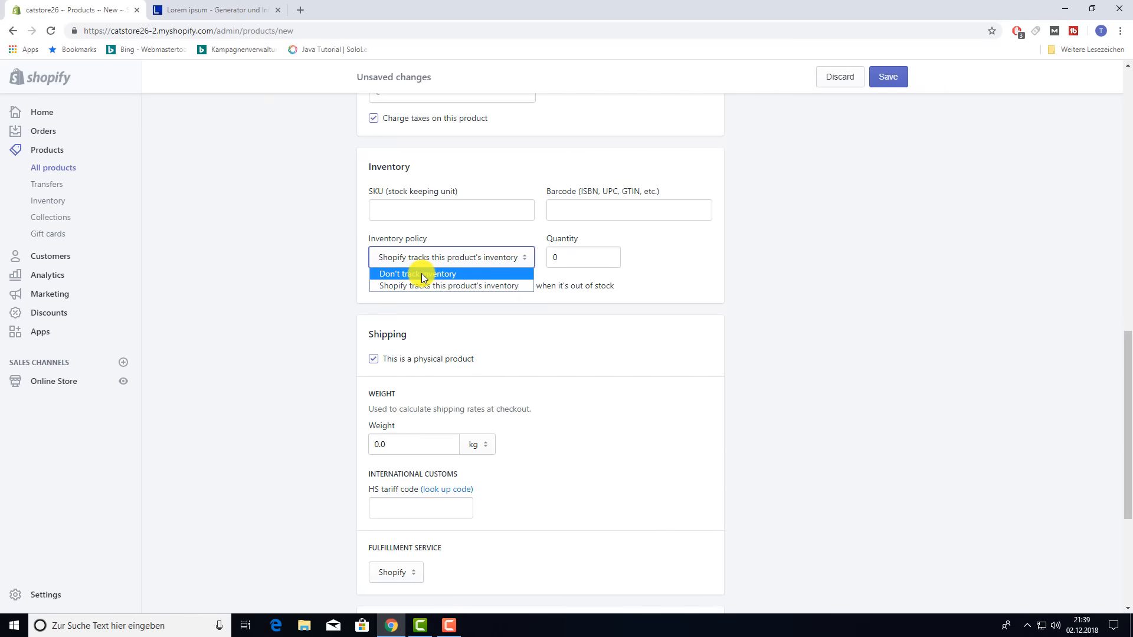
click(421, 274)
click(520, 261)
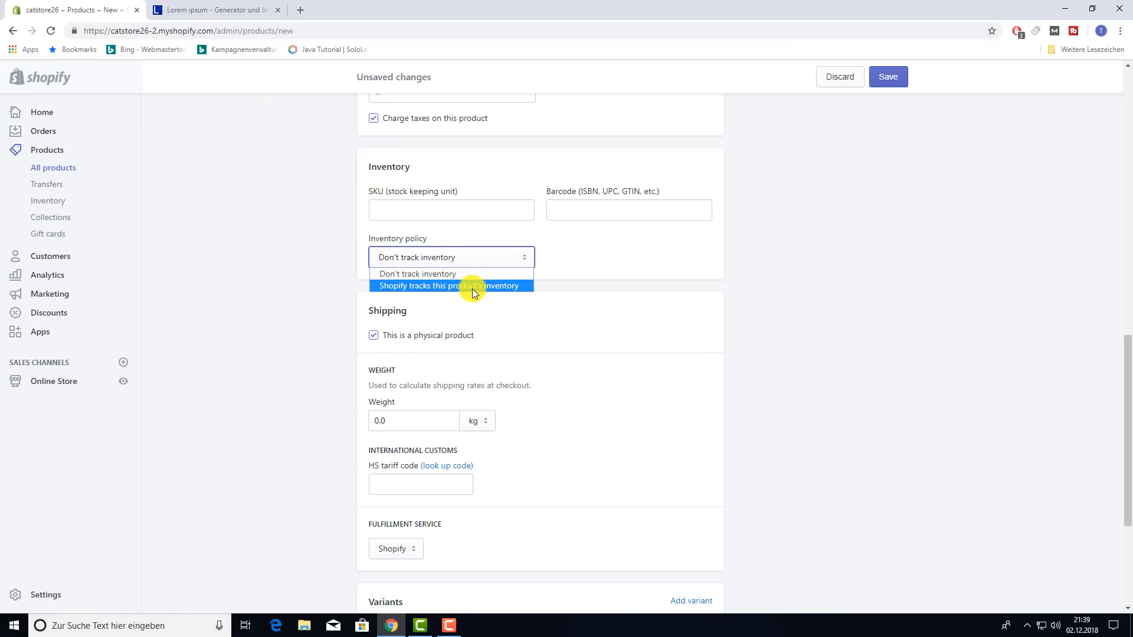
click(472, 287)
click(589, 256)
key(ctrl+a)
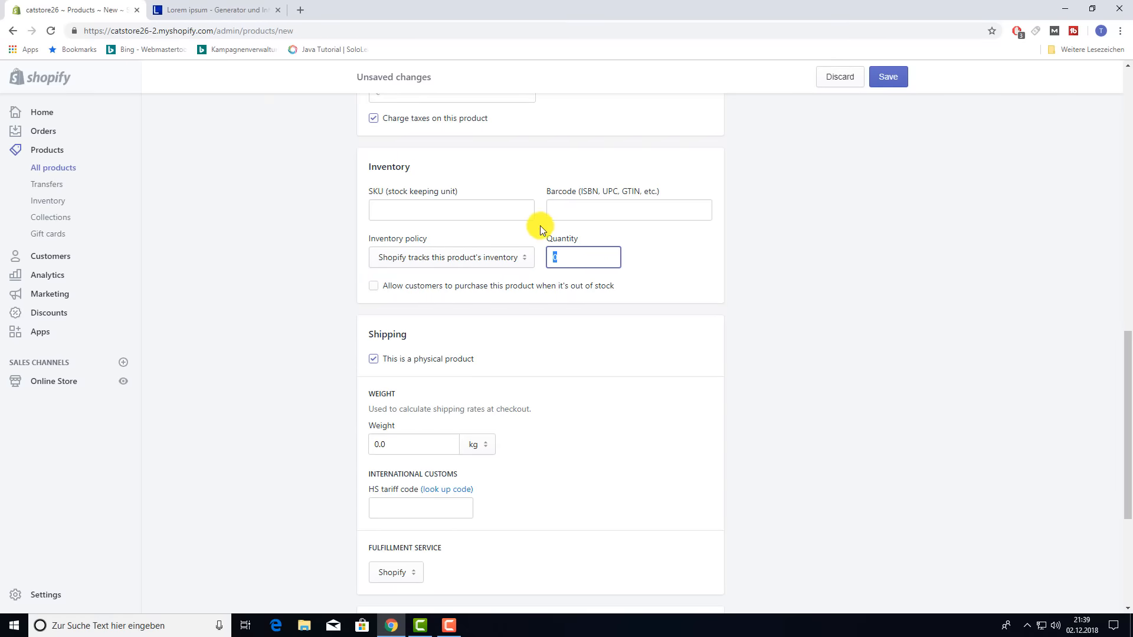
text(1200)
click(692, 255)
- Keep it a physical product weighing 1 kg, with Shopify as fulfillment service
click(373, 360)
click(374, 360)
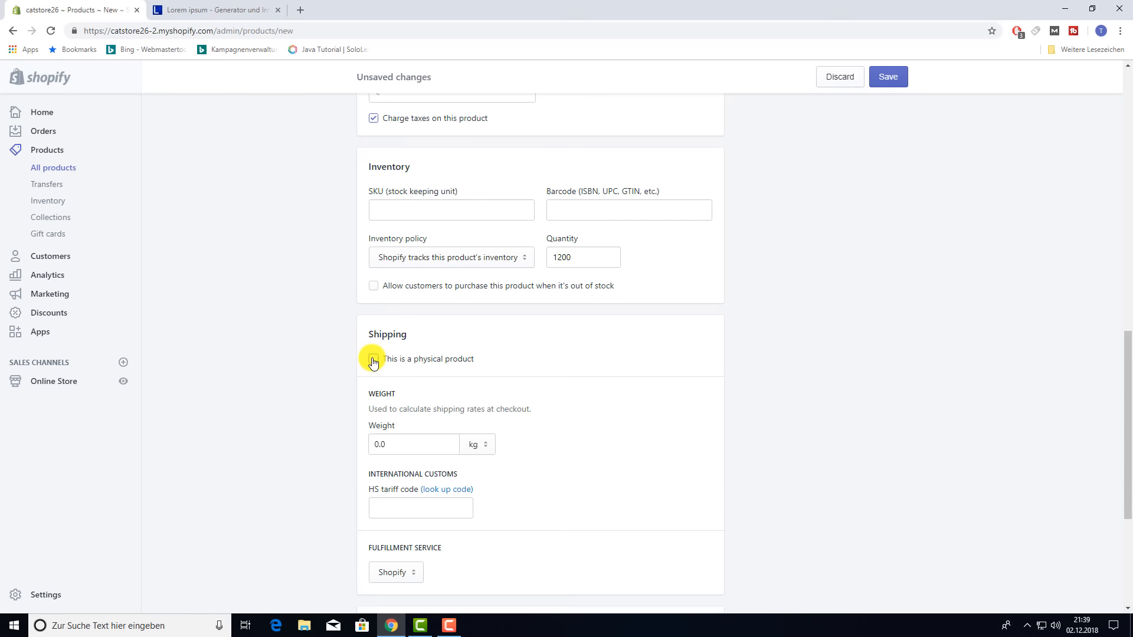
click(414, 443)
text(1)
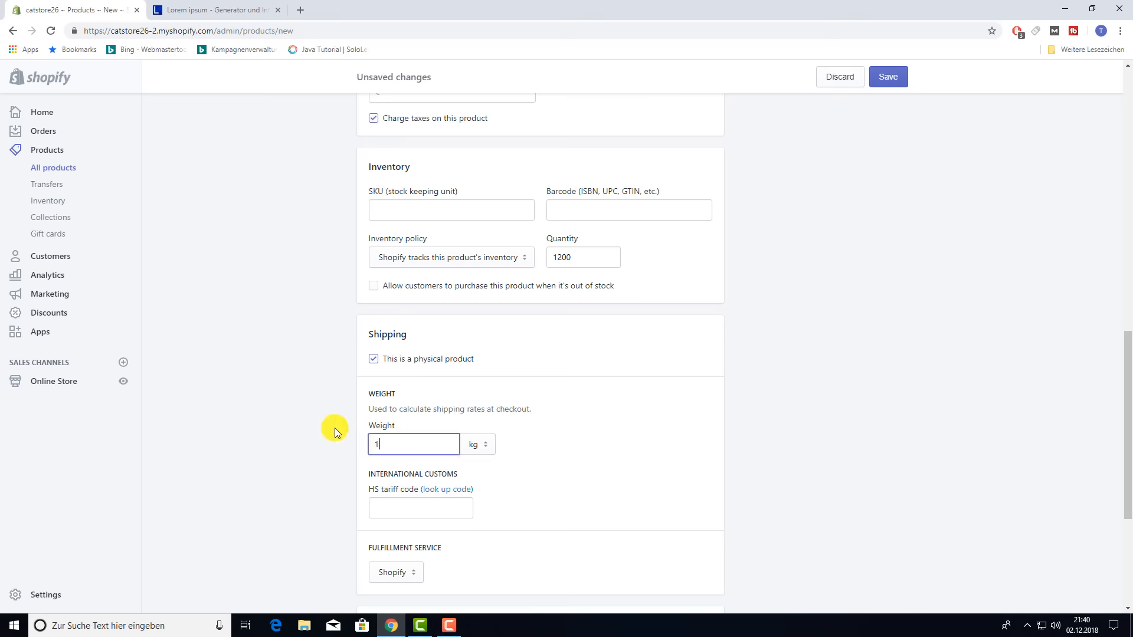
click(608, 428)
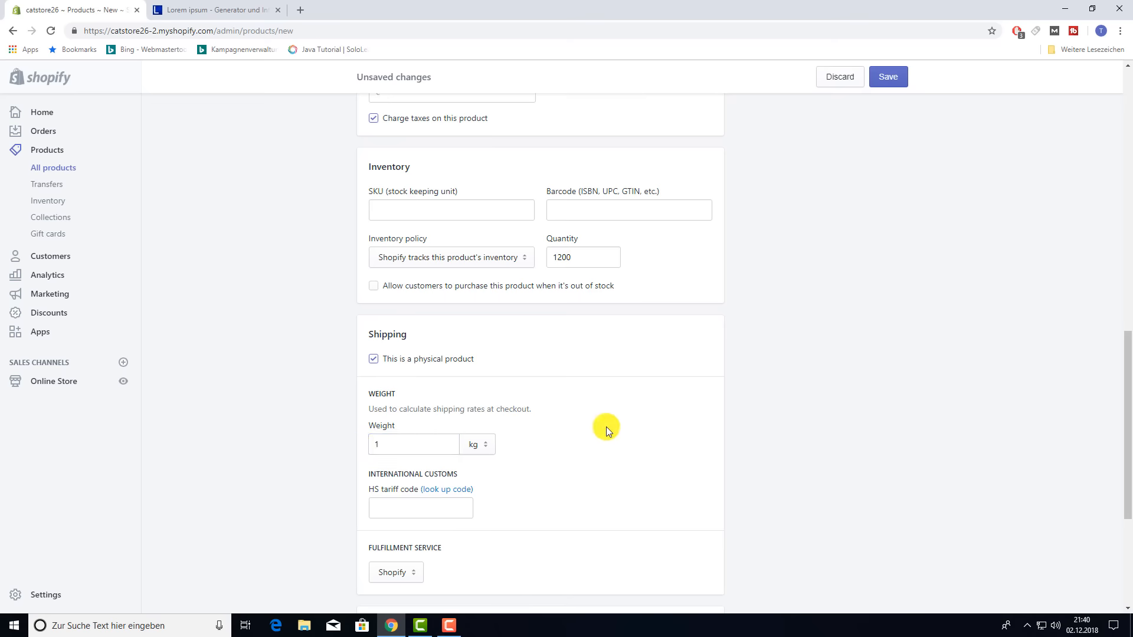
scroll(601, 429, up, 1)
scroll(601, 430, down, 1)
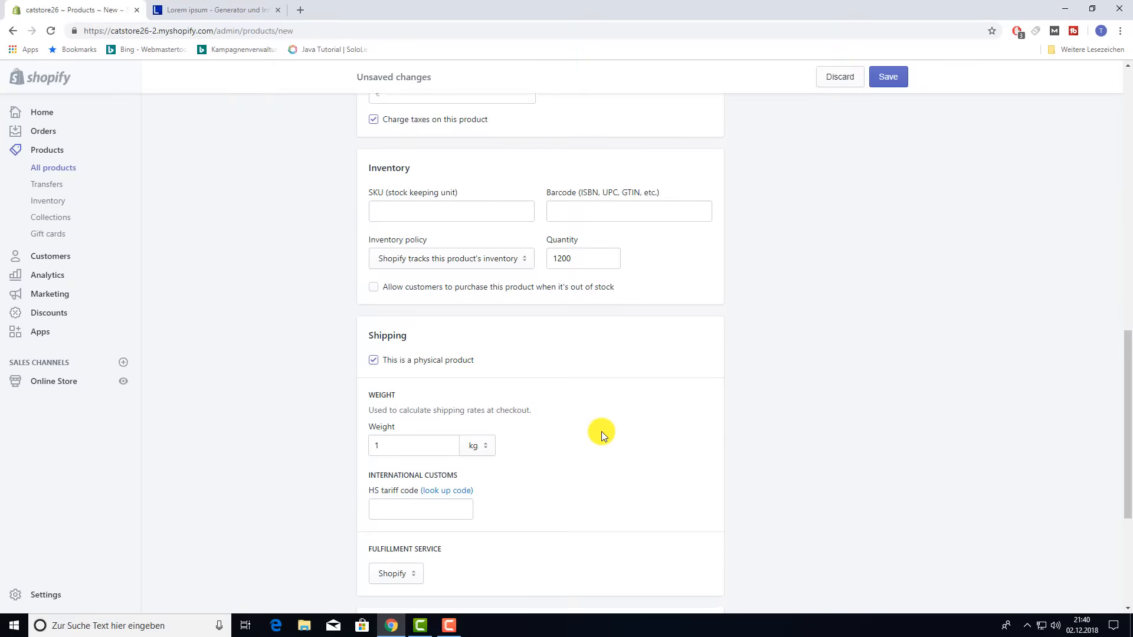
scroll(600, 435, down, 3)
click(412, 395)
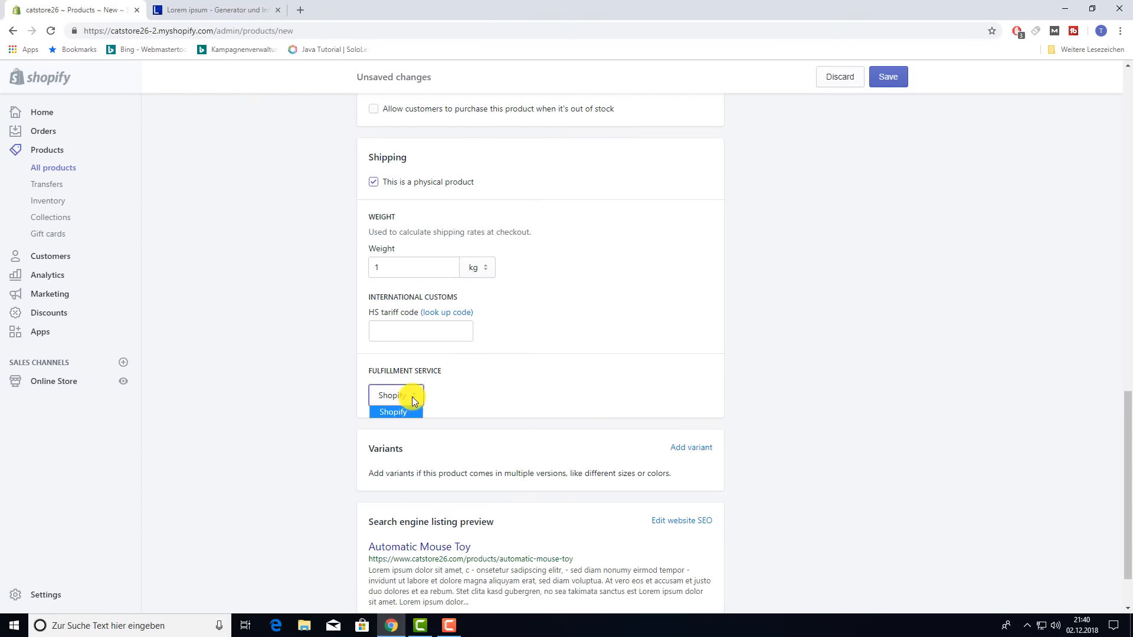
click(514, 392)
- Add a Color variant option with the values Brown, Grey and Black
scroll(559, 395, down, 2)
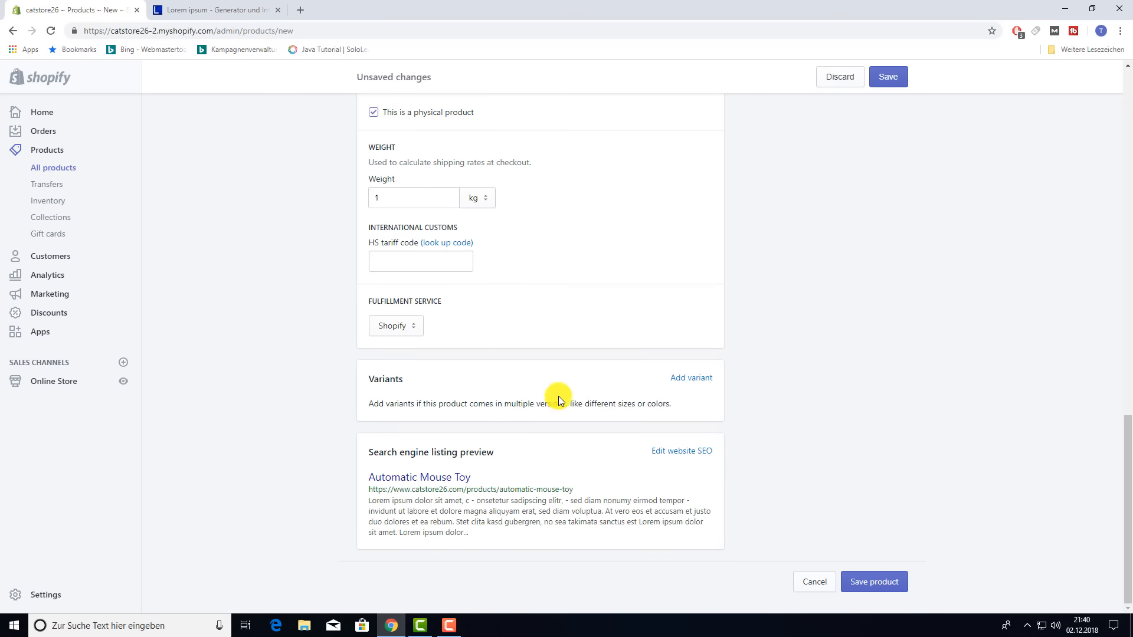
scroll(631, 385, up, 15)
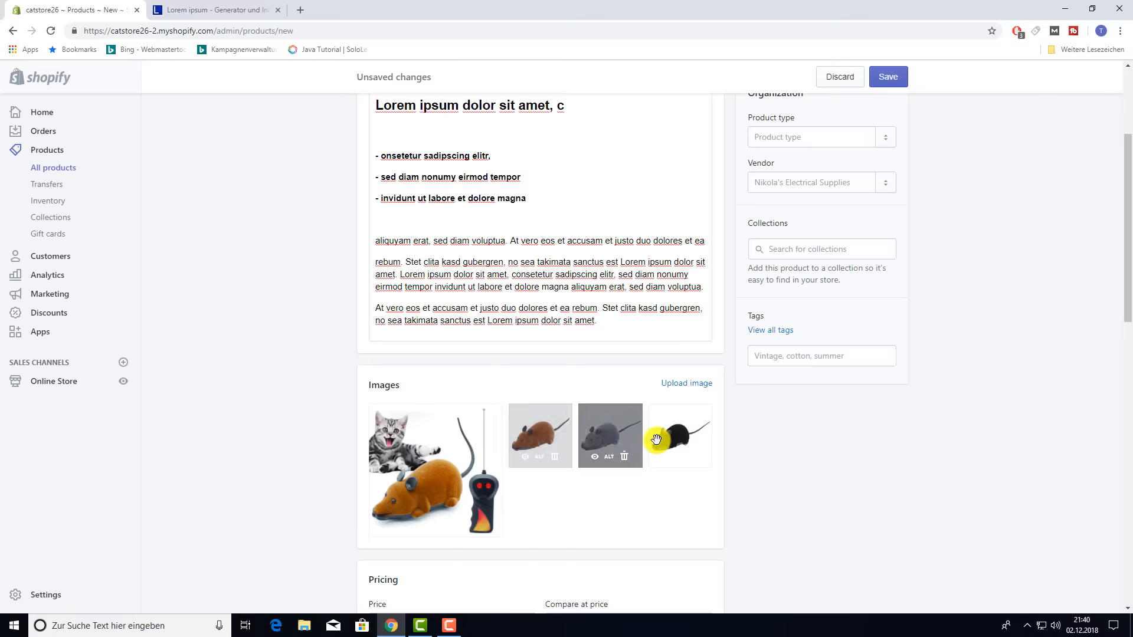
scroll(660, 438, down, 1)
scroll(684, 461, down, 12)
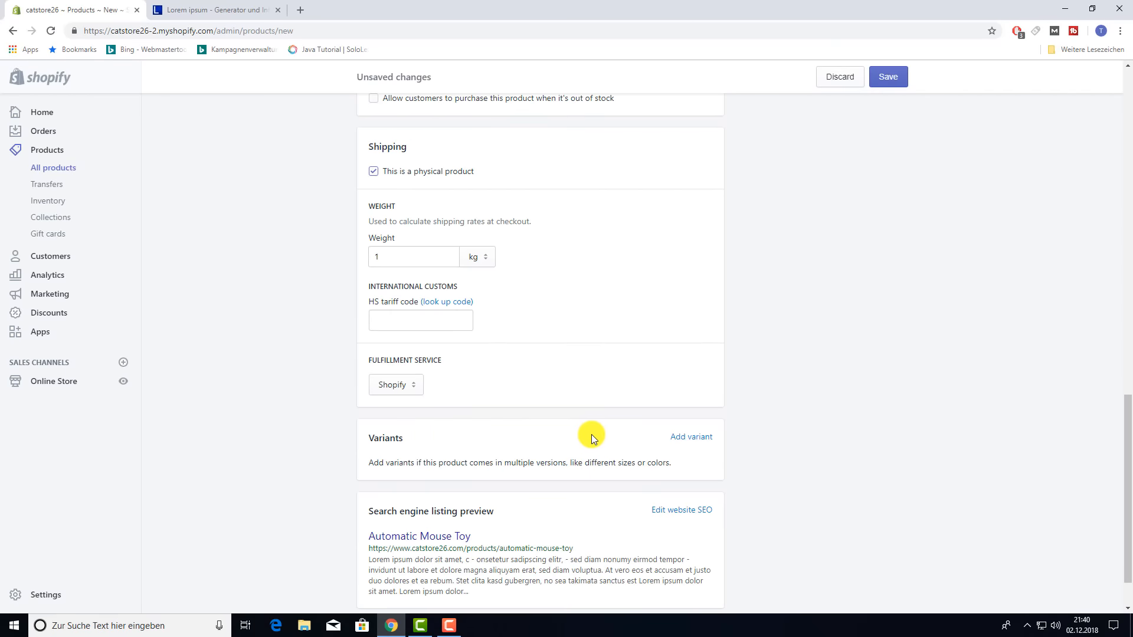
click(693, 438)
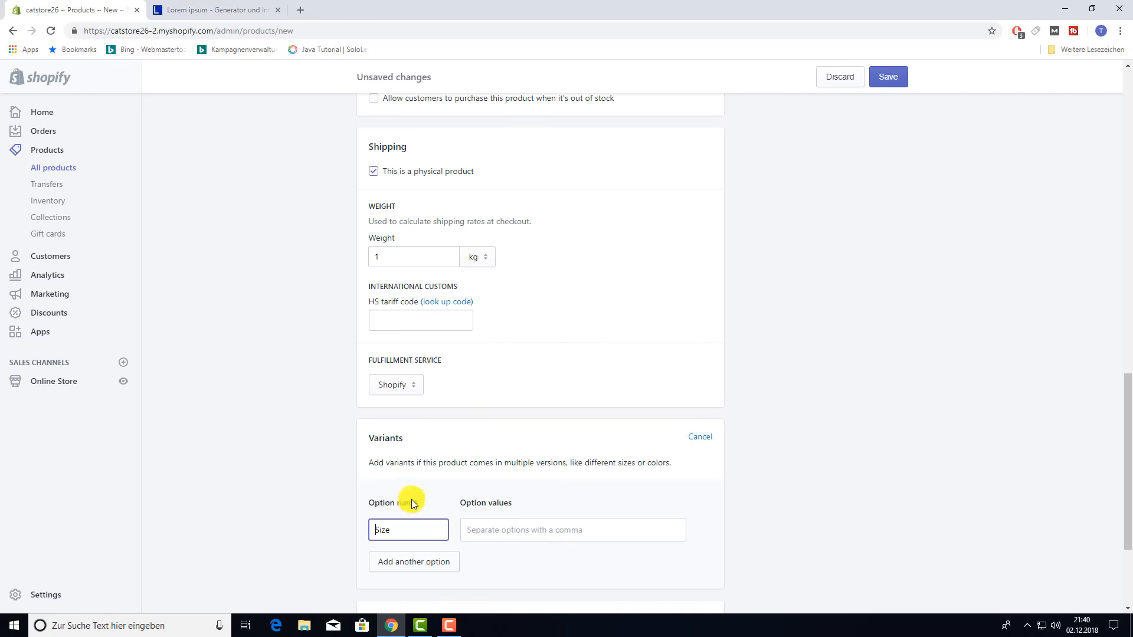
text(color)
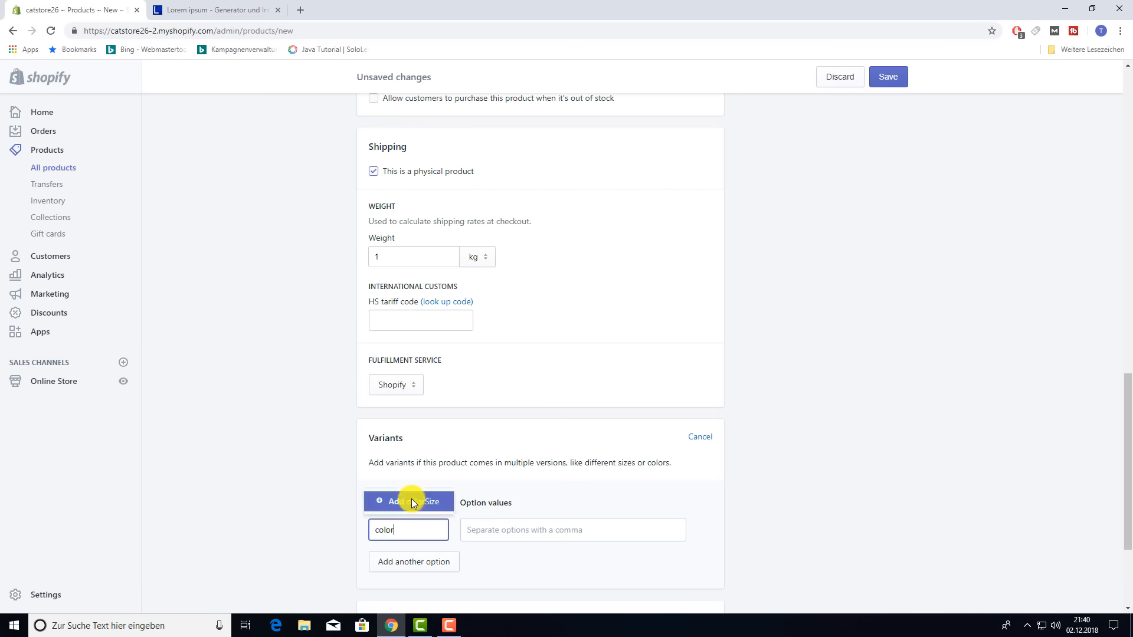
click(412, 501)
click(506, 540)
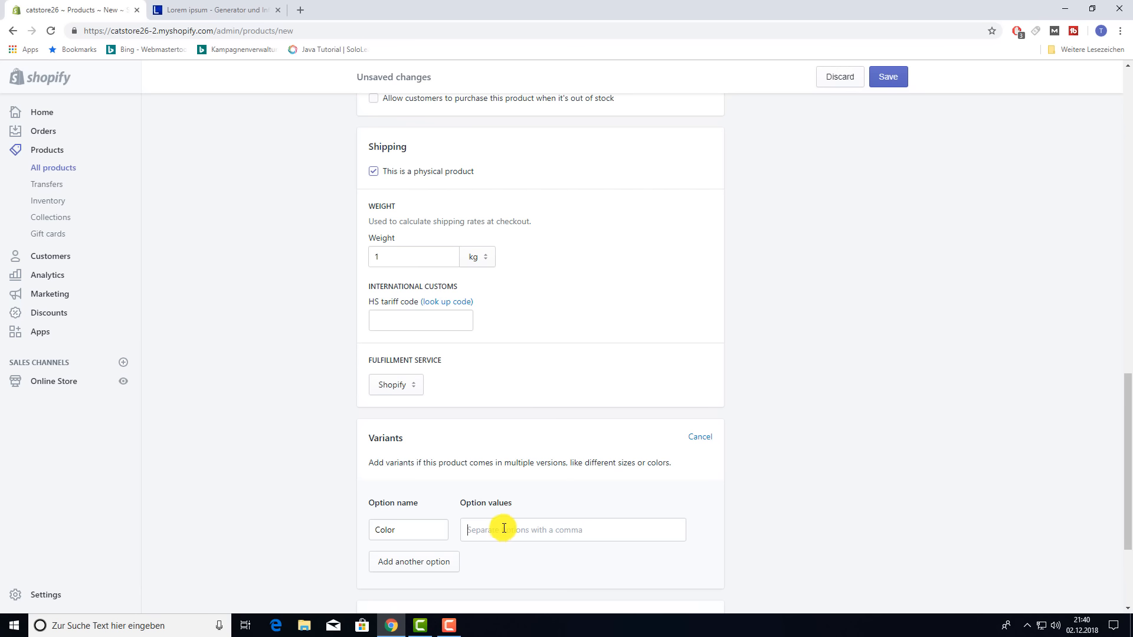
text(Brown)
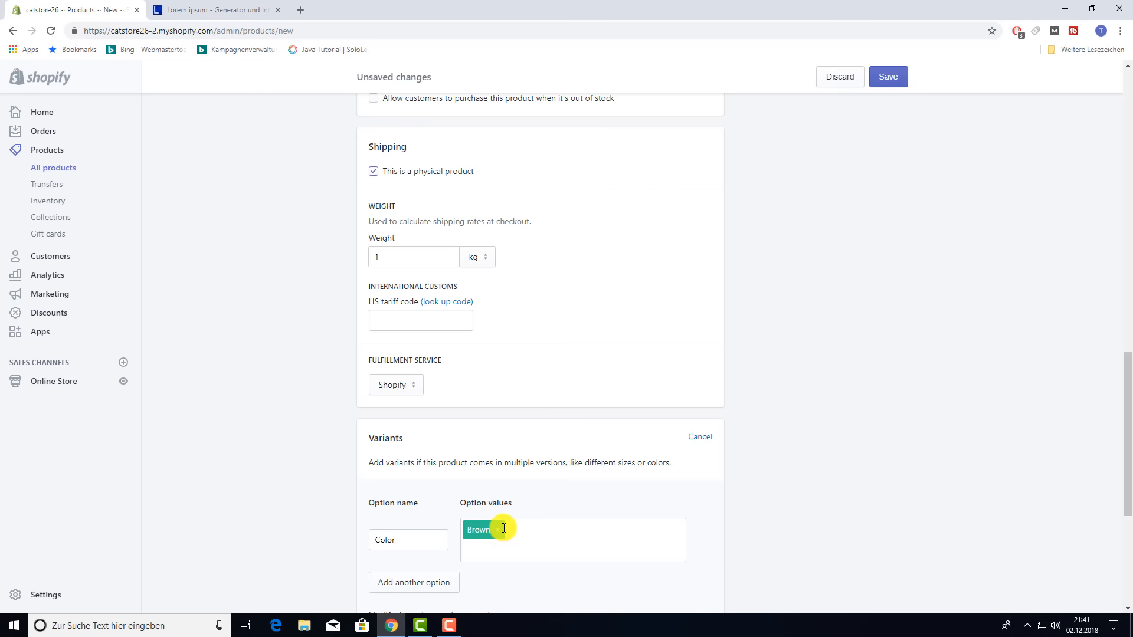
text(,Grey,)
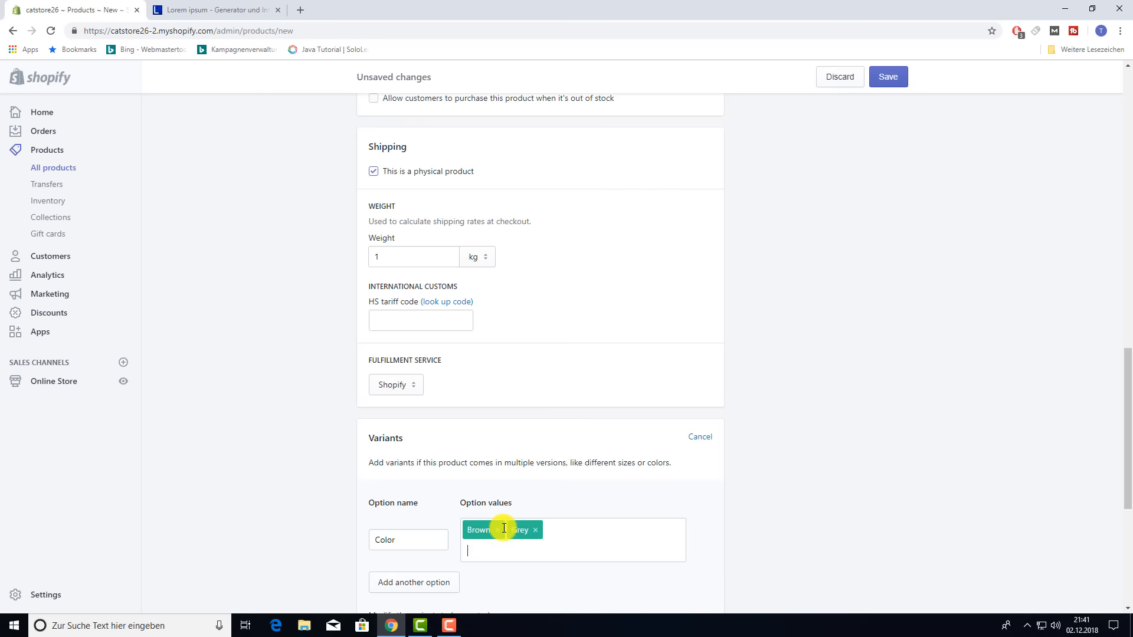
scroll(504, 528, up, 12)
scroll(627, 366, down, 14)
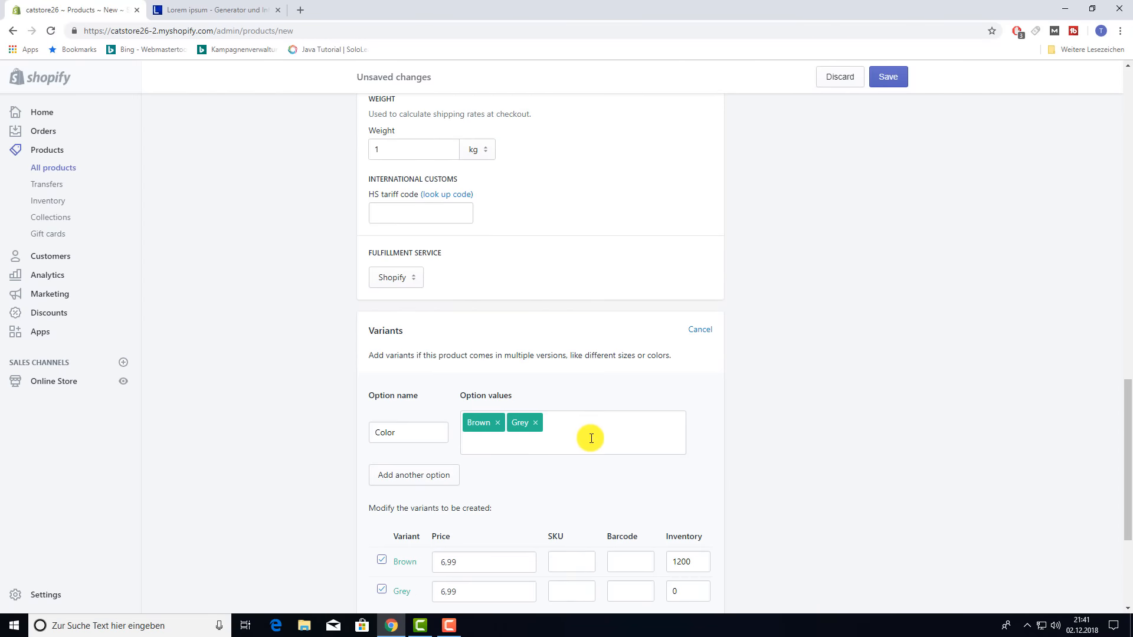
text(Black,)
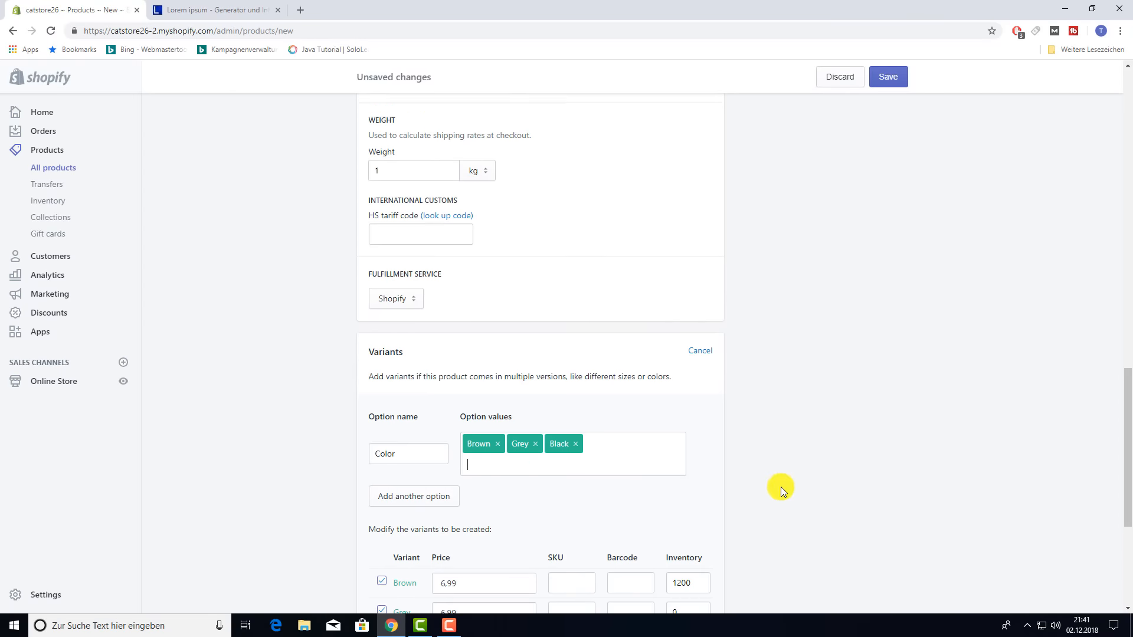
- Set the Grey, Black and Brown variants' inventory to 200 each
scroll(781, 487, down, 1)
scroll(801, 478, down, 1)
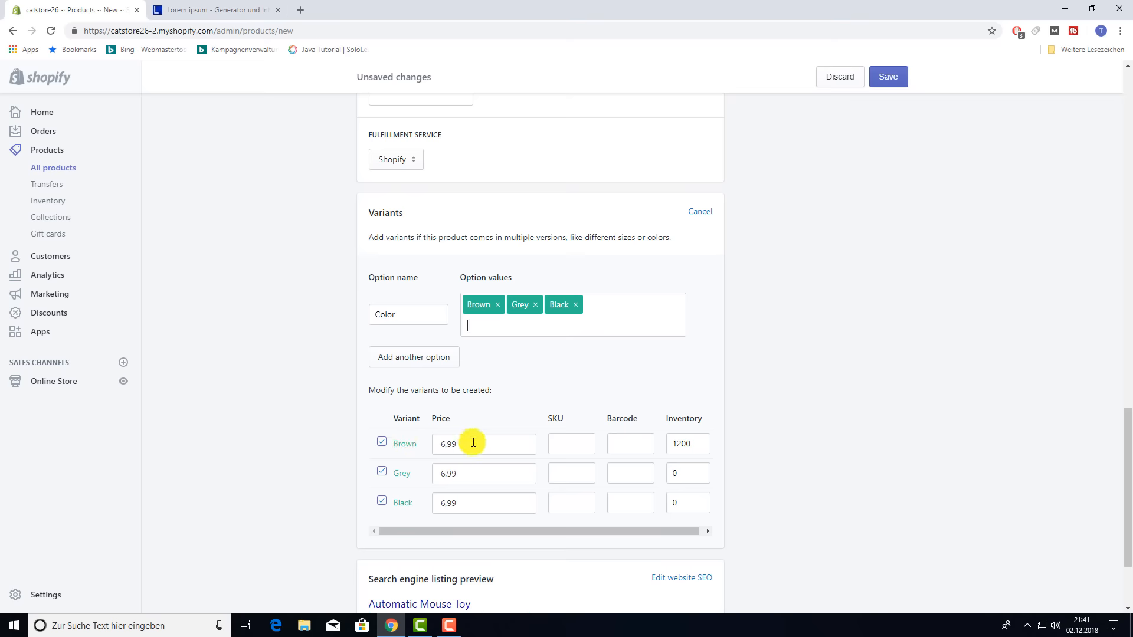
click(476, 473)
click(470, 502)
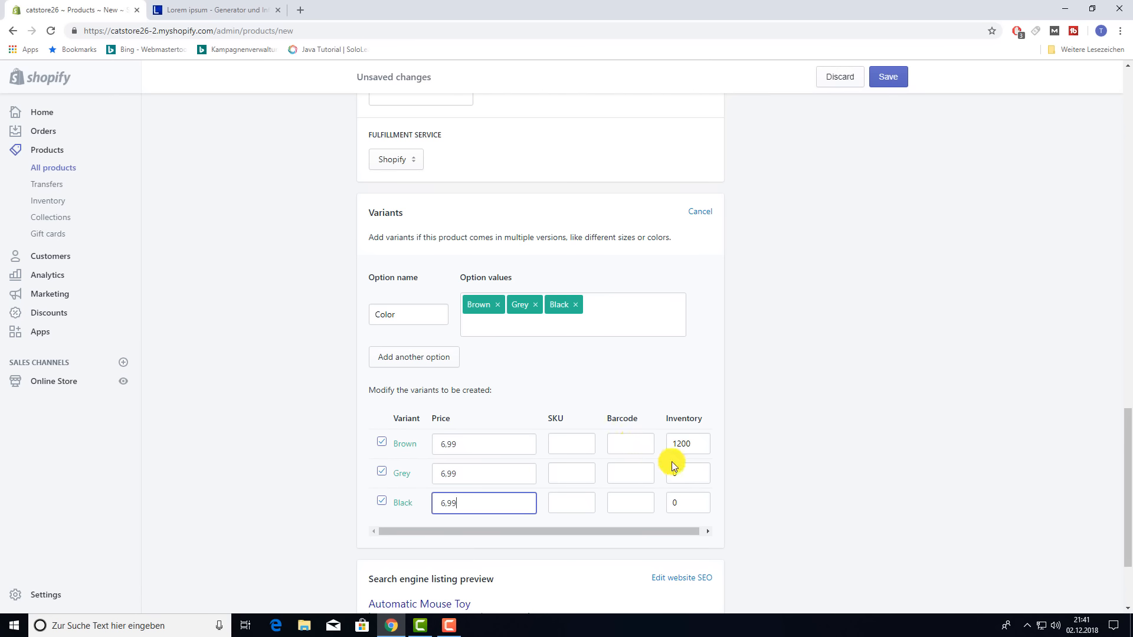
click(691, 480)
key(BackSpace)
text(200)
click(673, 503)
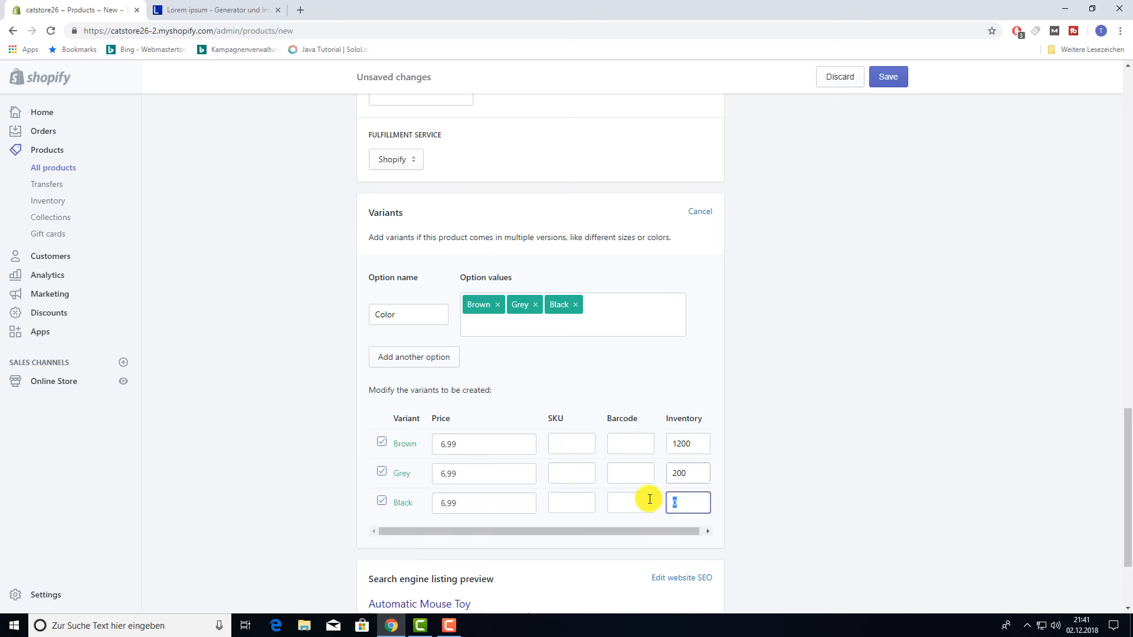
key(BackSpace)
text(200)
click(679, 443)
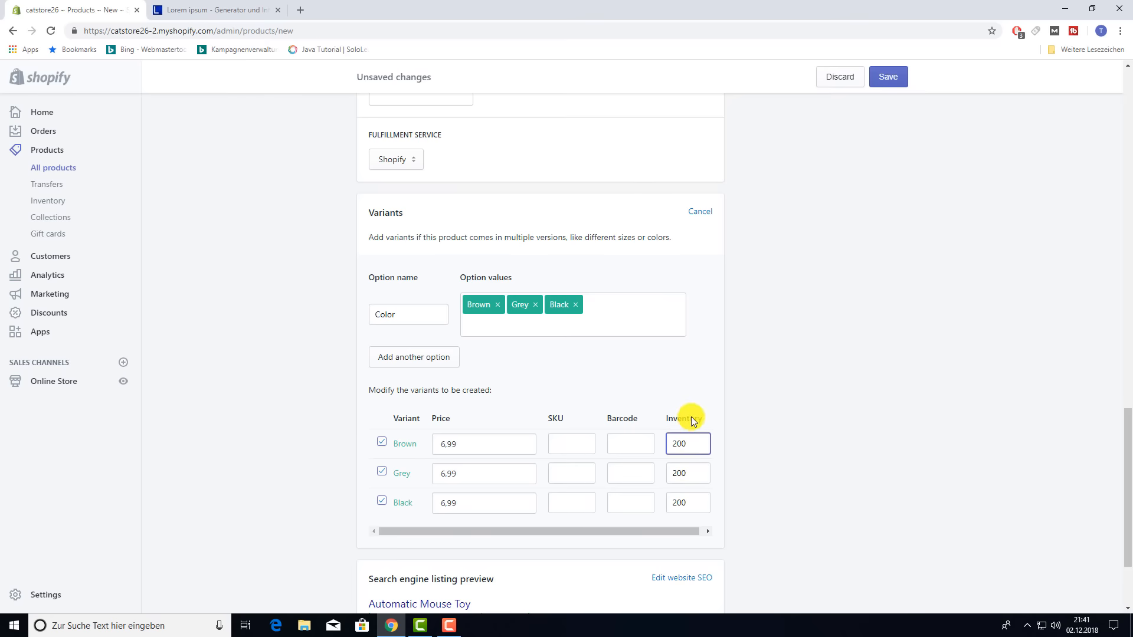
click(830, 442)
scroll(833, 438, down, 3)
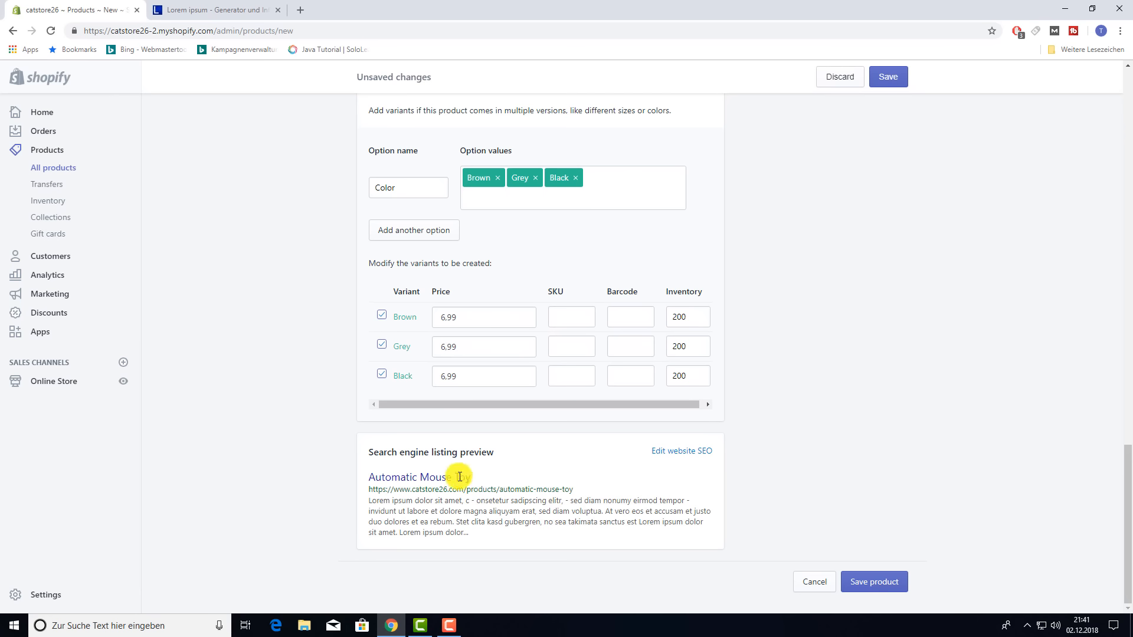
- Expand the search engine listing fields, leaving the meta description unchanged
drag(427, 491, 581, 501)
click(585, 502)
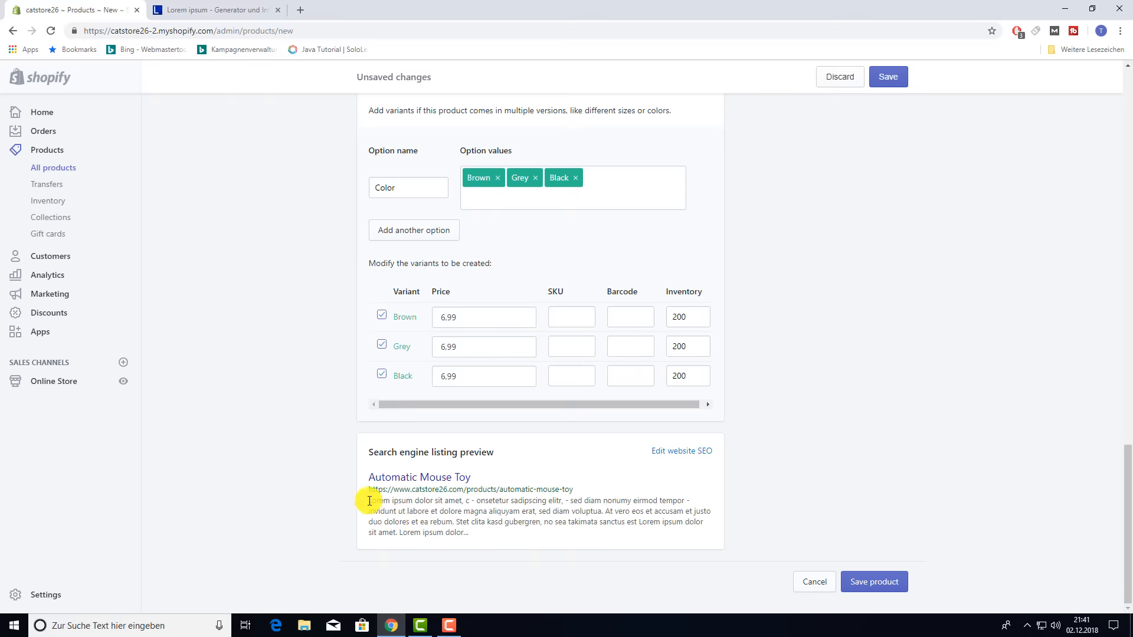
drag(370, 501, 497, 543)
click(808, 515)
click(688, 452)
scroll(613, 466, down, 3)
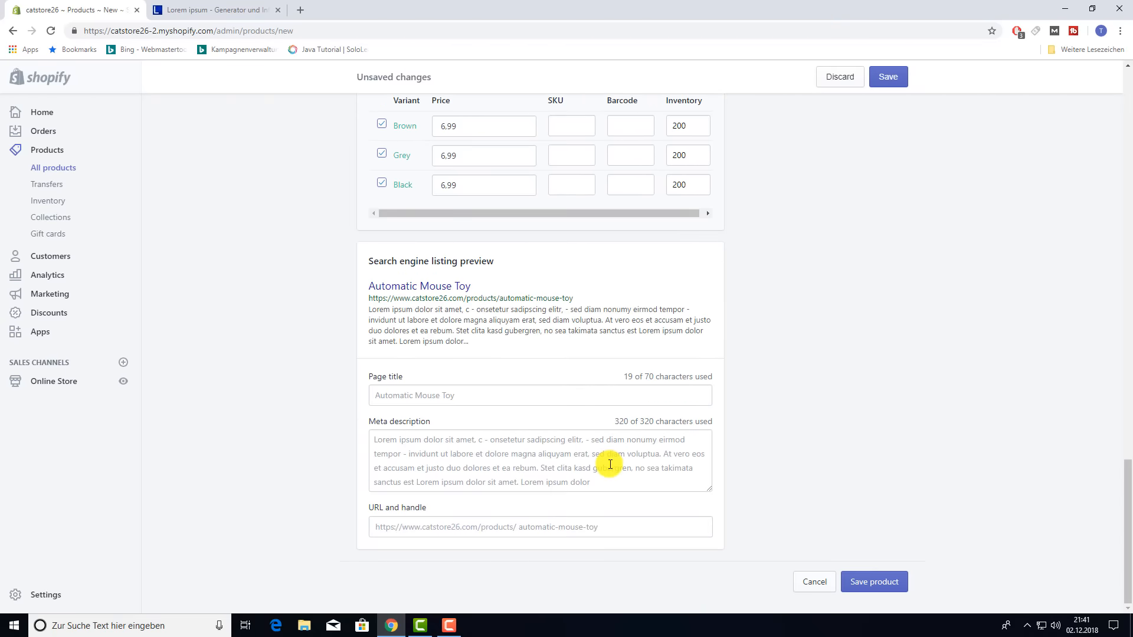
click(605, 476)
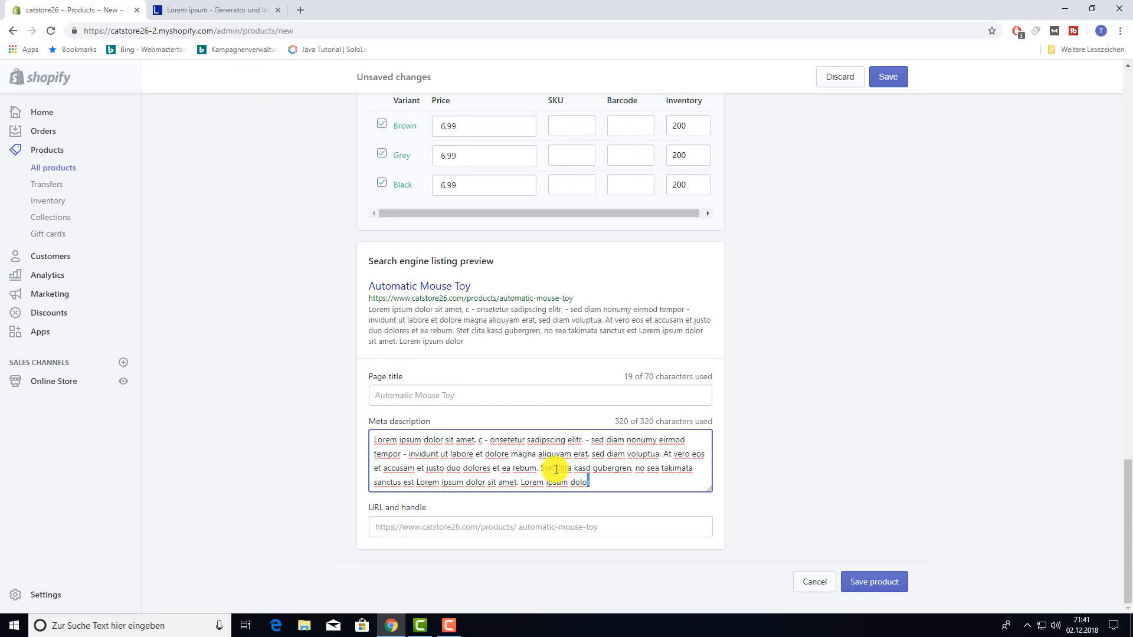
key(ctrl+a)
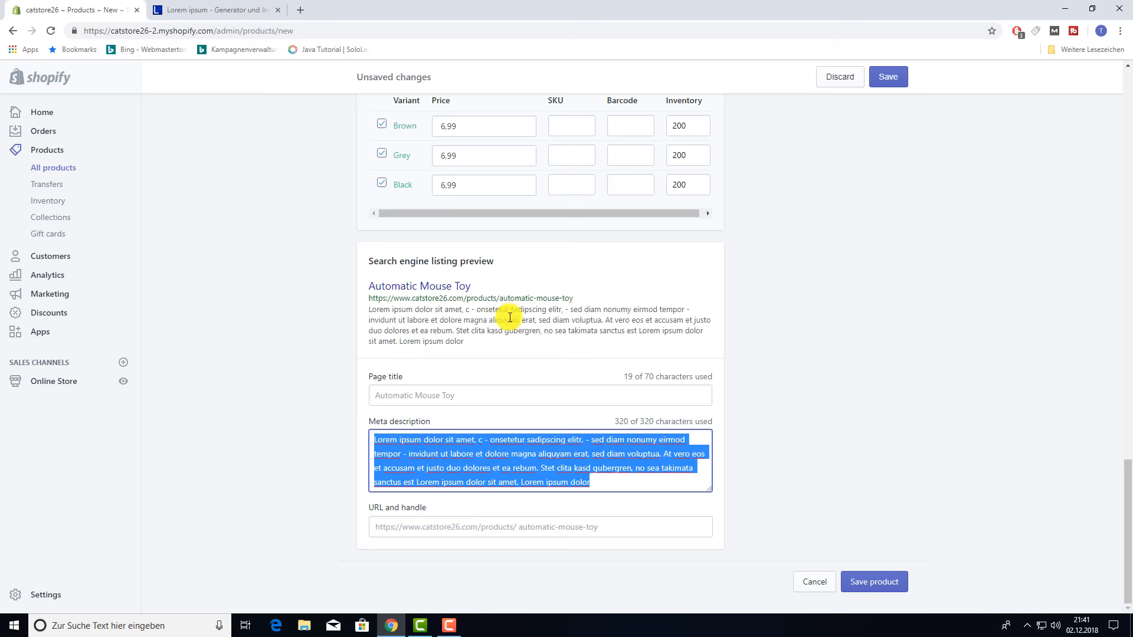
click(892, 412)
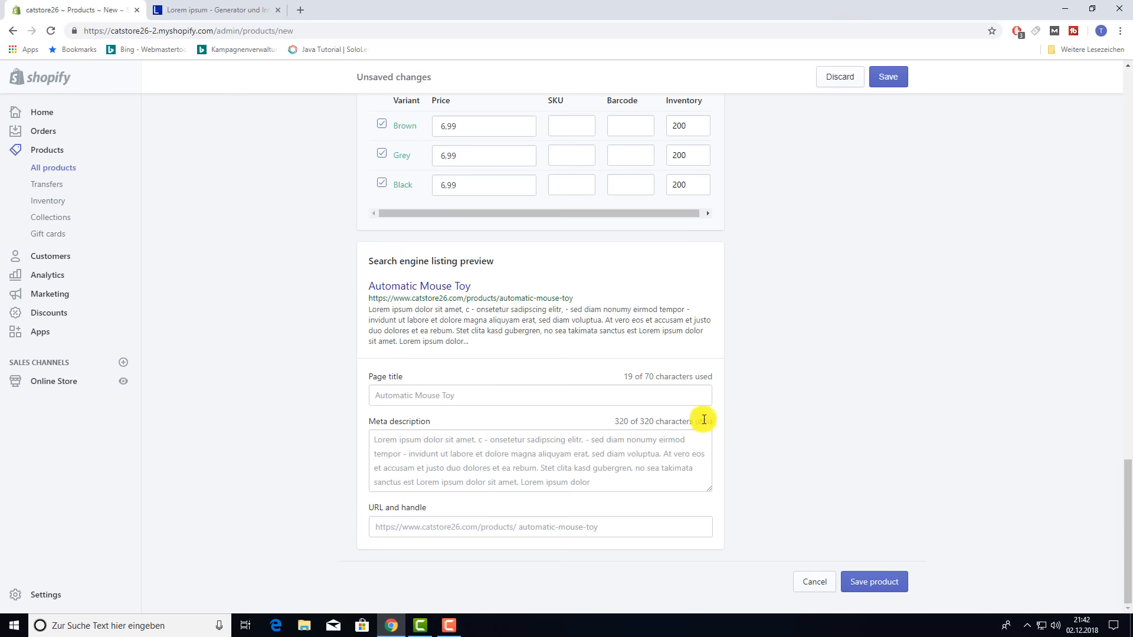
- Shorten the URL handle to 'mouse-toy' by removing 'automatic-'
click(615, 527)
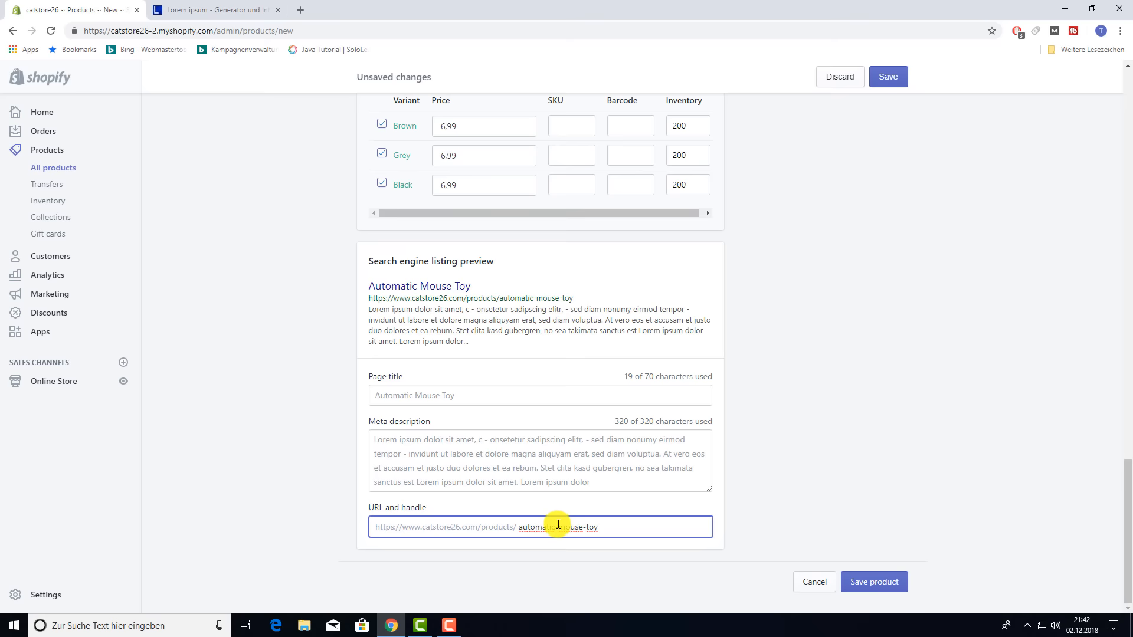
drag(560, 526, 519, 525)
key(BackSpace)
click(748, 391)
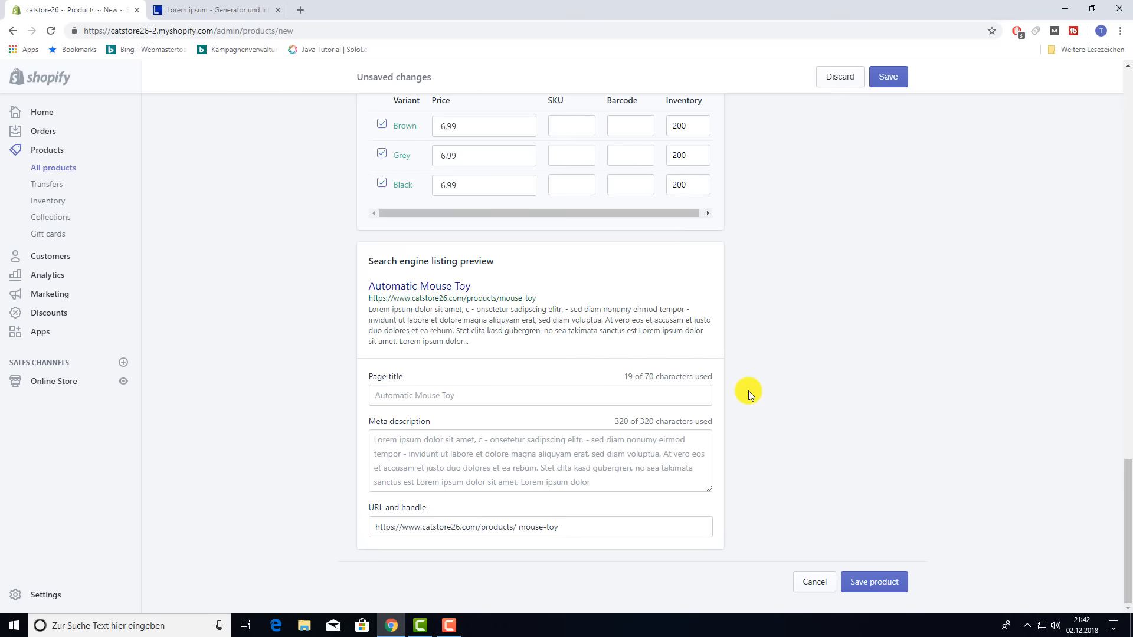
- Set the product type to Toys, leaving the Vendor unchanged
scroll(749, 391, up, 20)
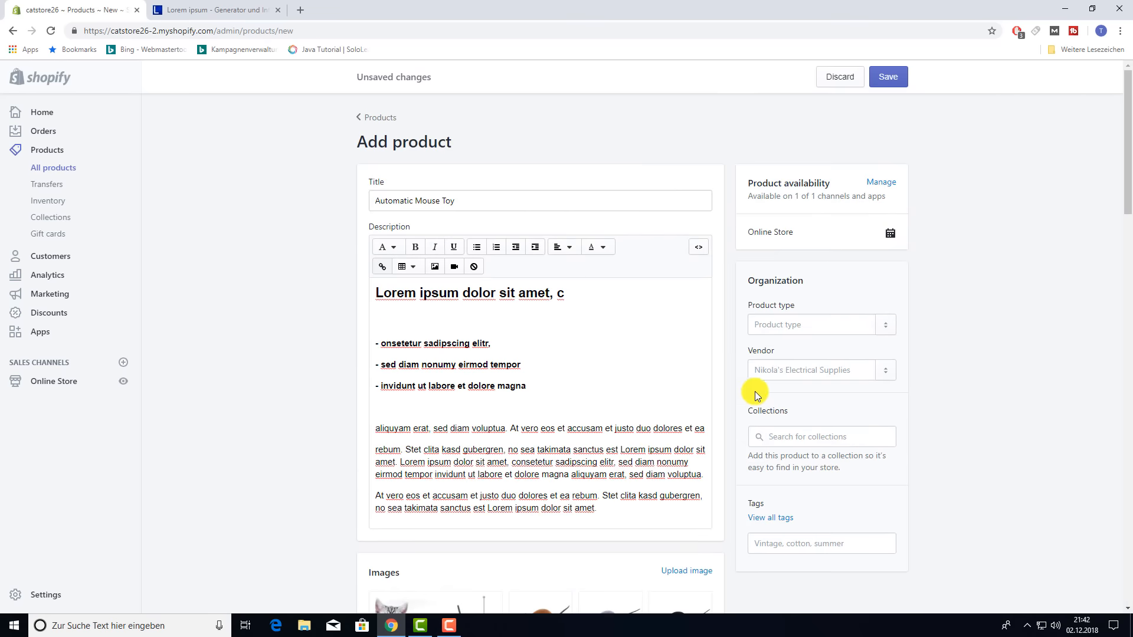
click(800, 326)
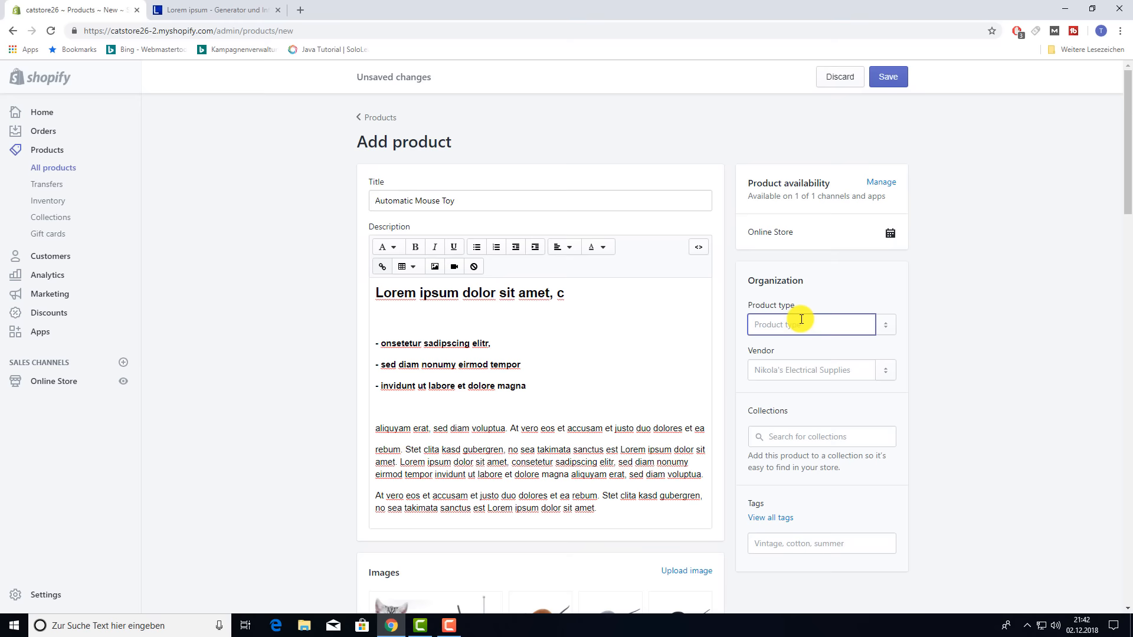
text(Toys)
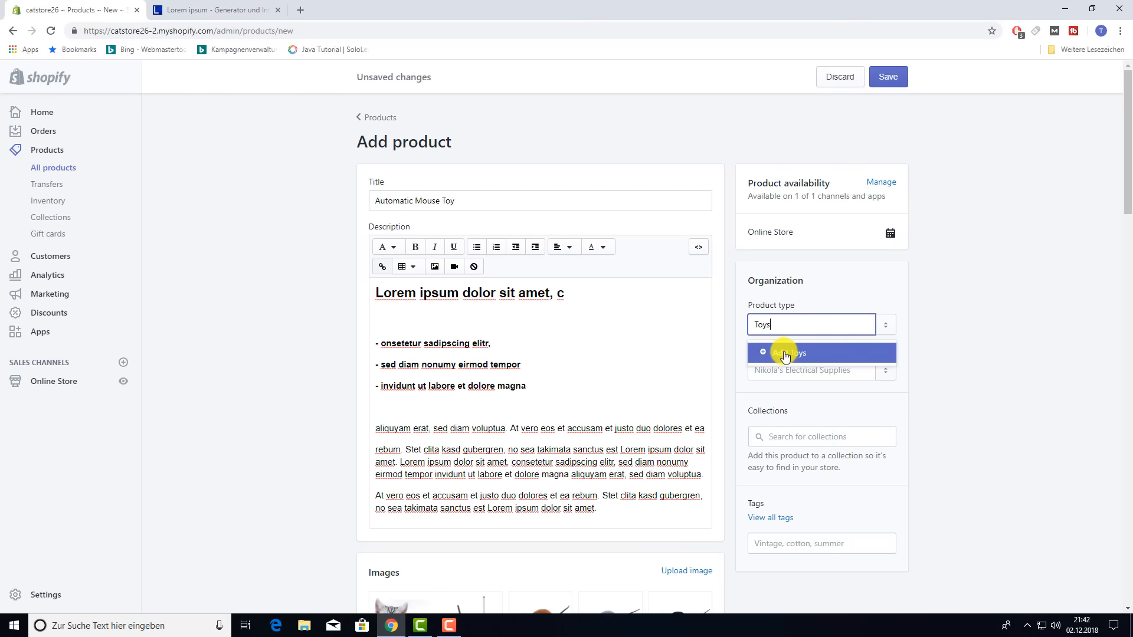
click(783, 355)
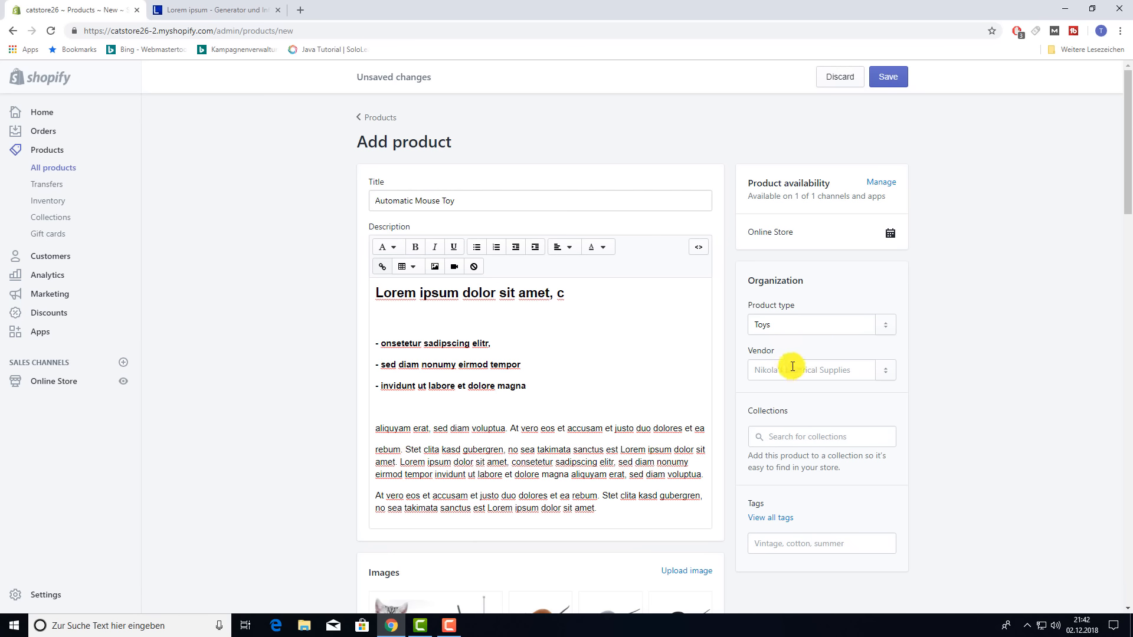
click(792, 366)
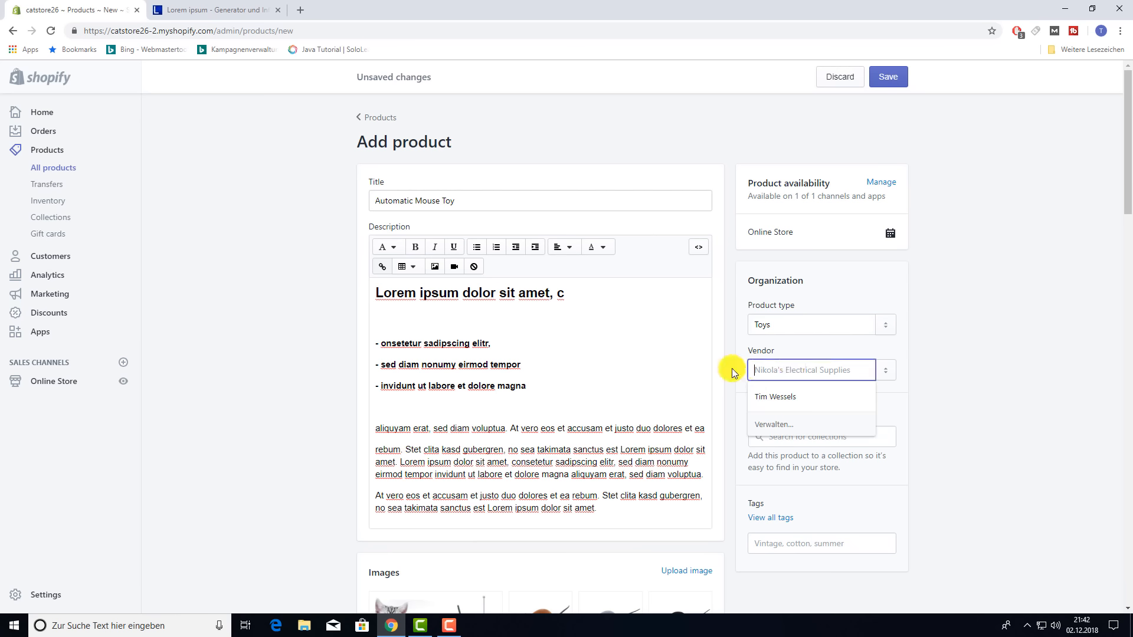
click(981, 350)
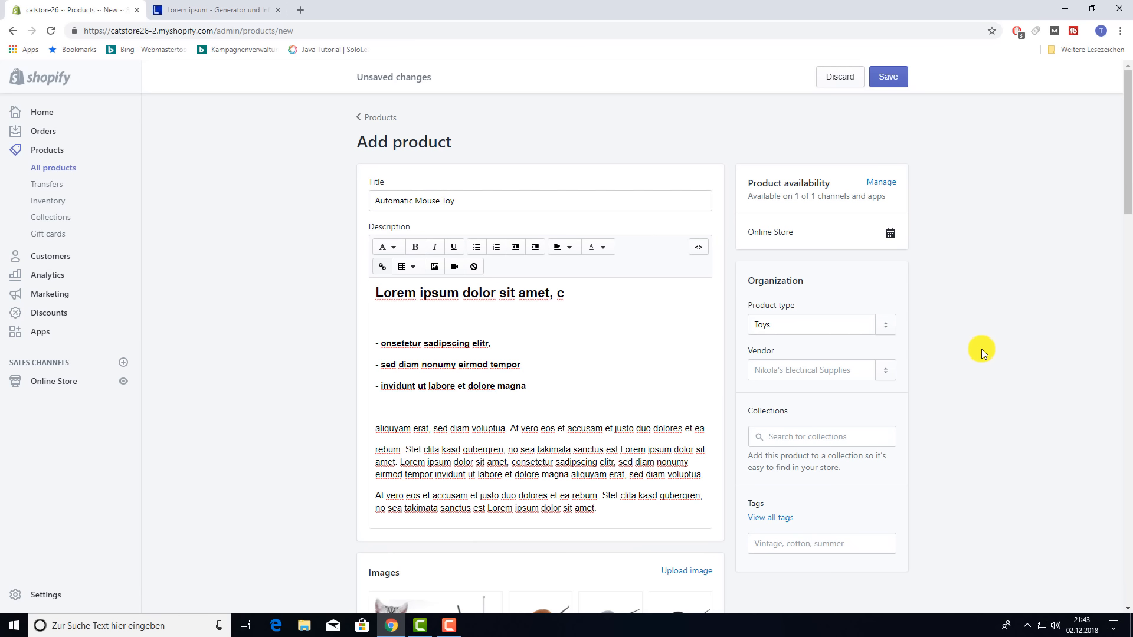
- Add the Automatic Mouse Toy to the Home page collection
click(808, 434)
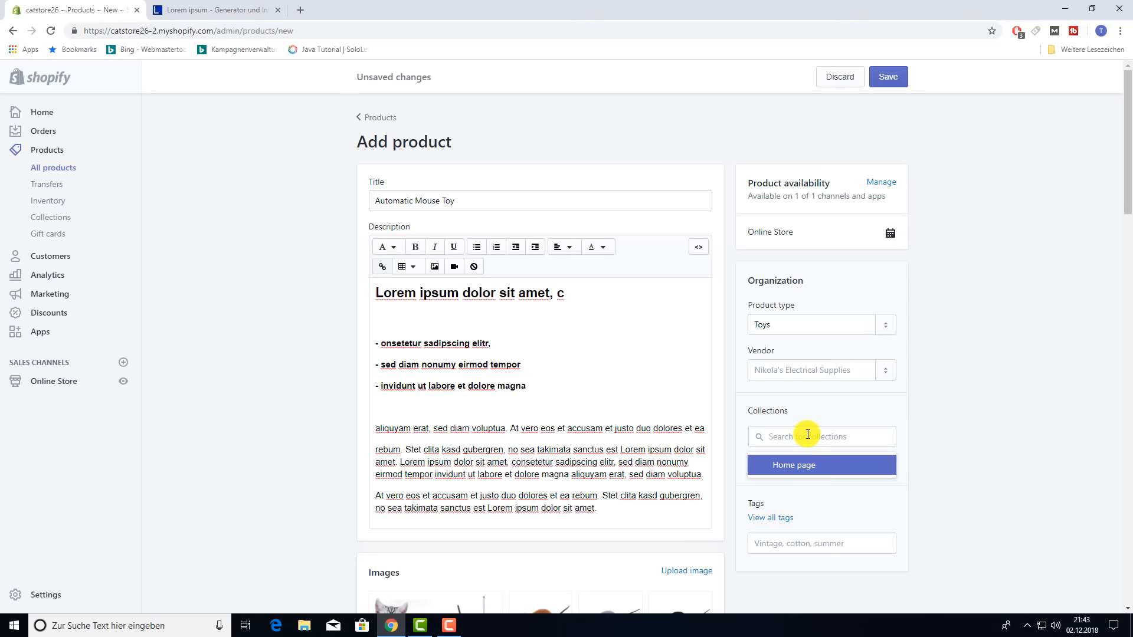
click(799, 471)
click(1008, 429)
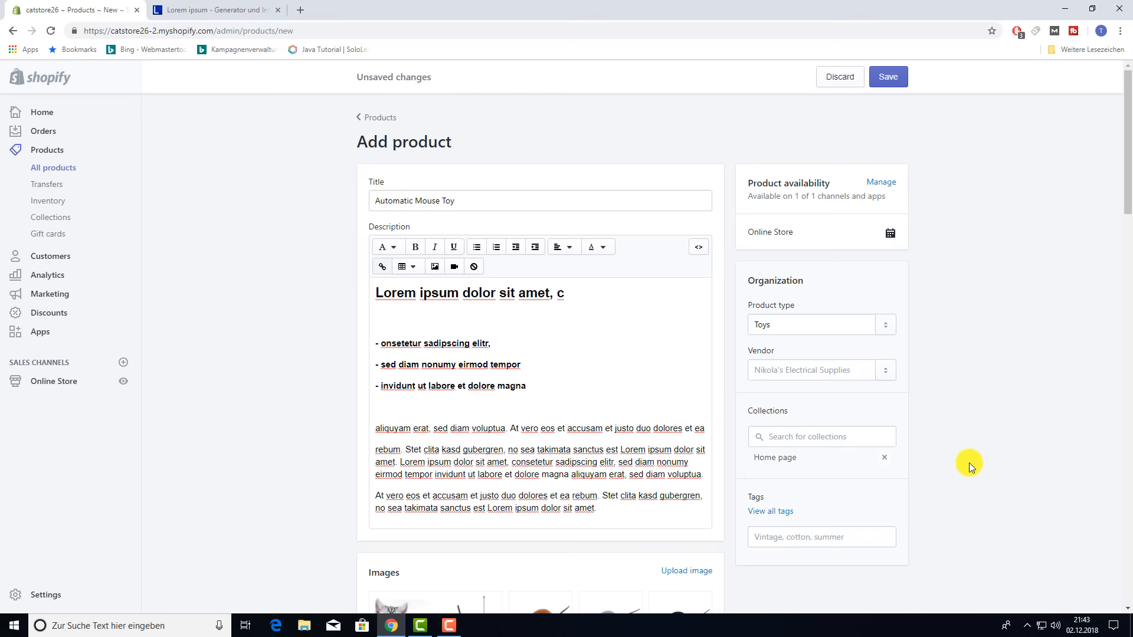
- Tag the product with toy, mouse, cat and automatic
click(800, 537)
text(toy)
key(Return)
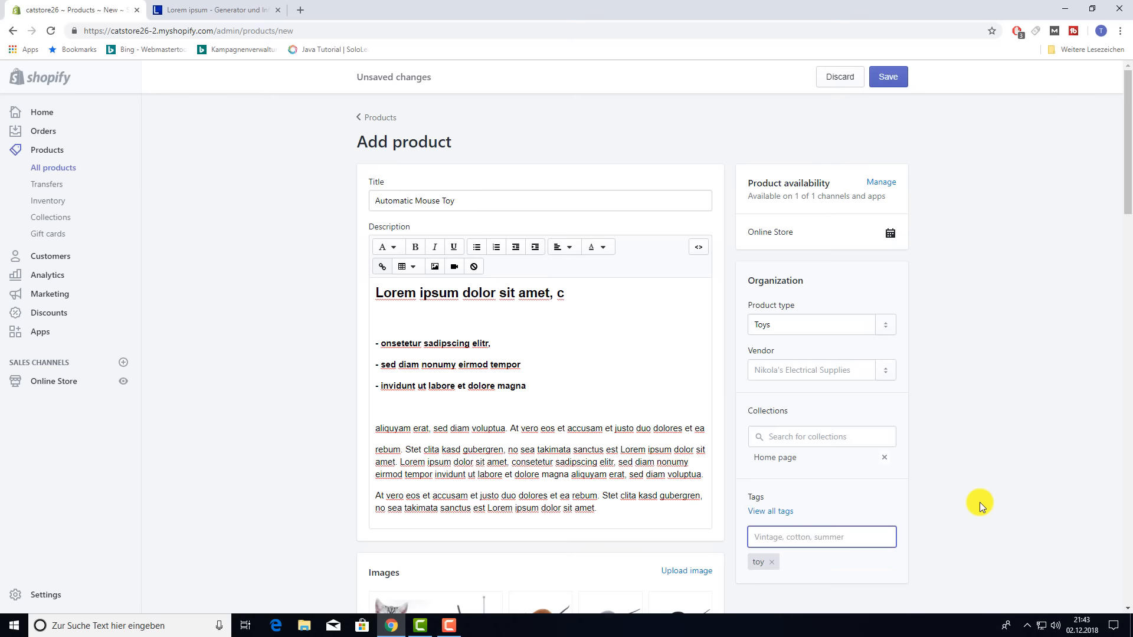
text(mouse)
key(Return)
text(cat)
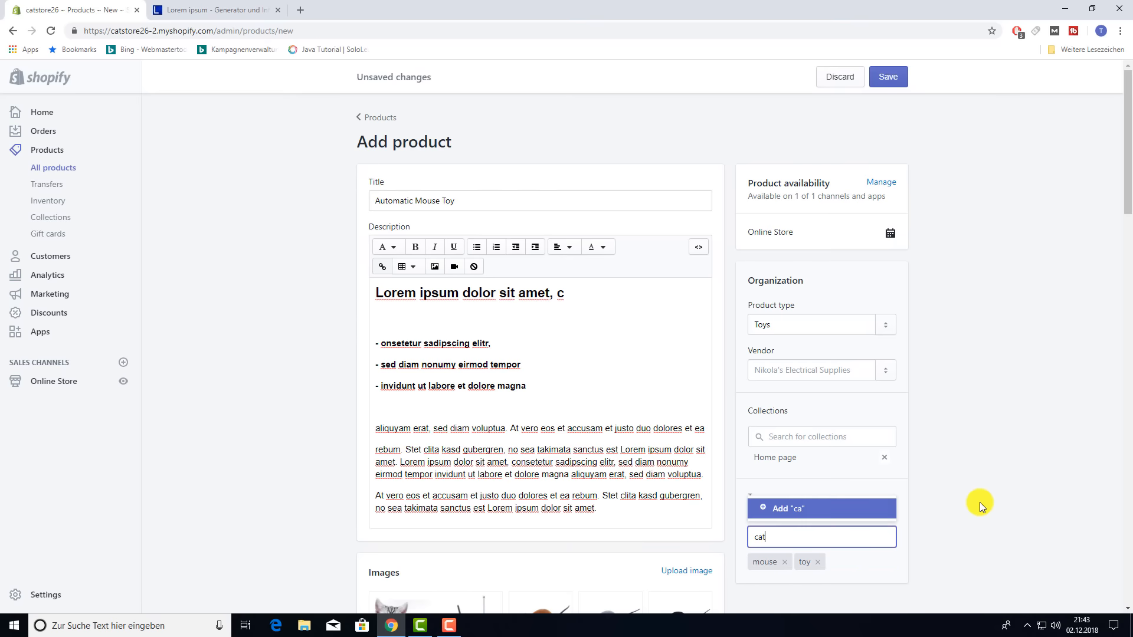
key(Return)
text(a)
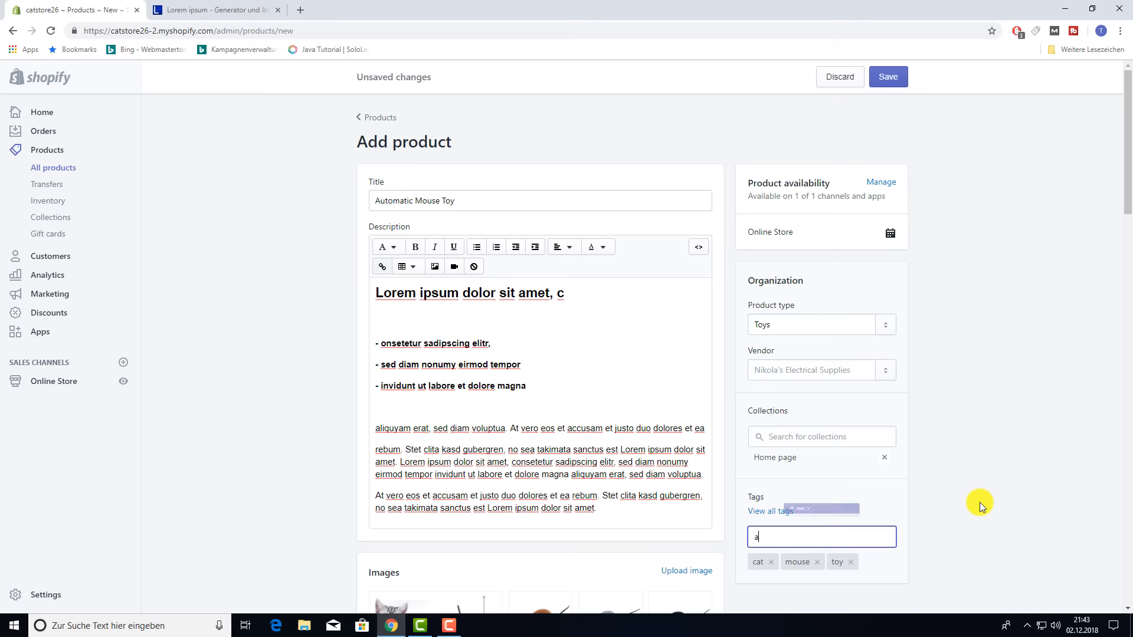
text(utomatic)
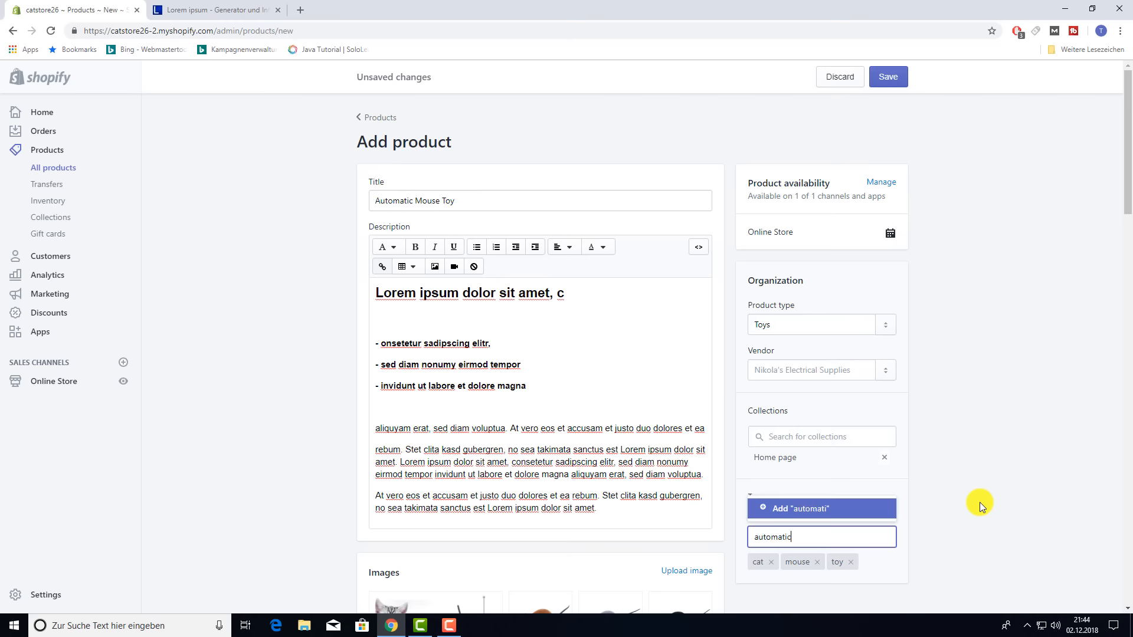
key(Return)
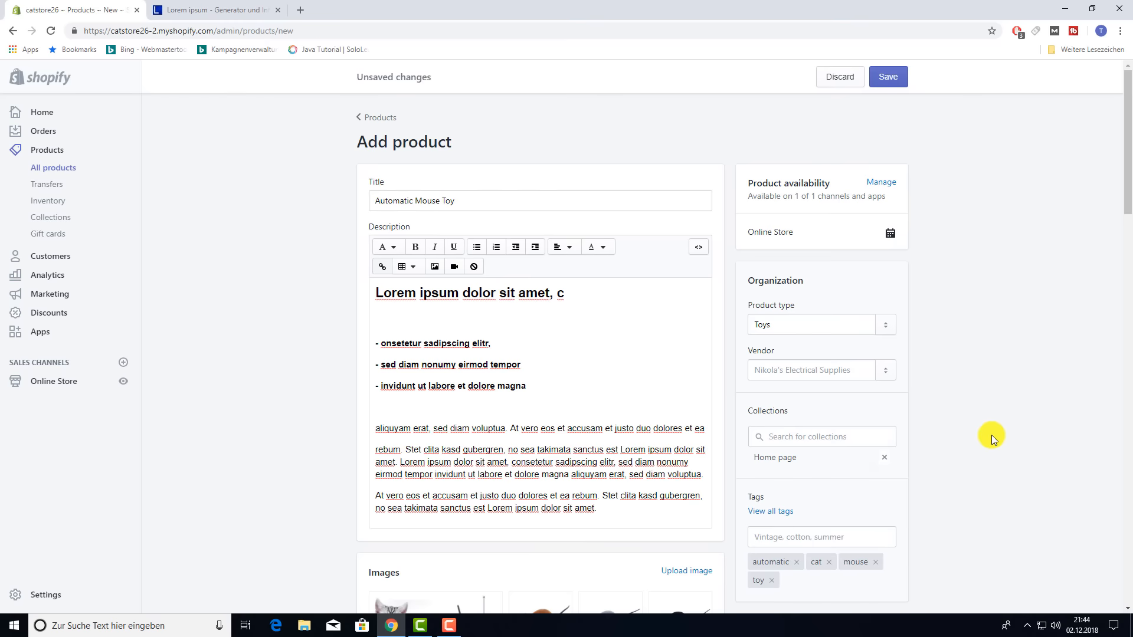
- Save the new Automatic Mouse Toy product
scroll(992, 434, down, 4)
scroll(990, 433, down, 5)
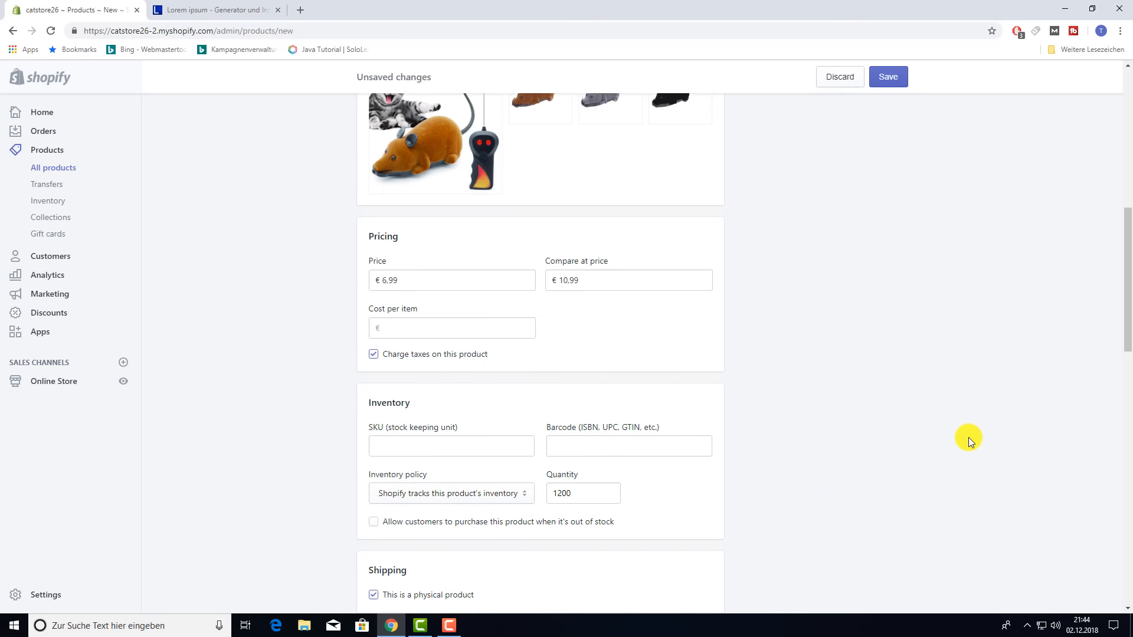
scroll(968, 436, up, 9)
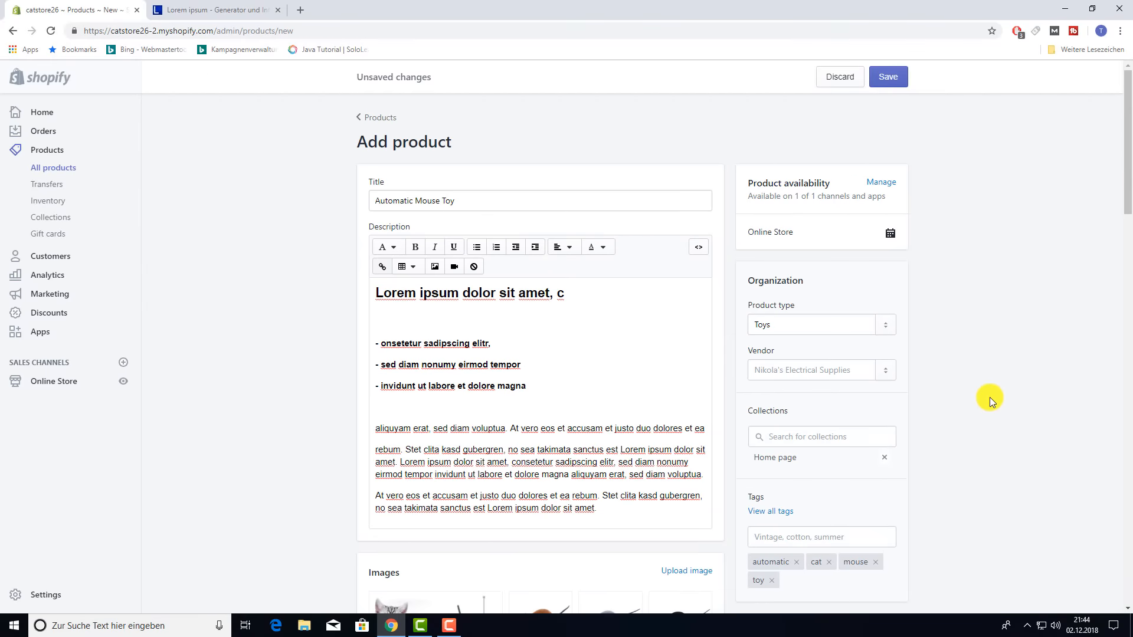
click(889, 88)
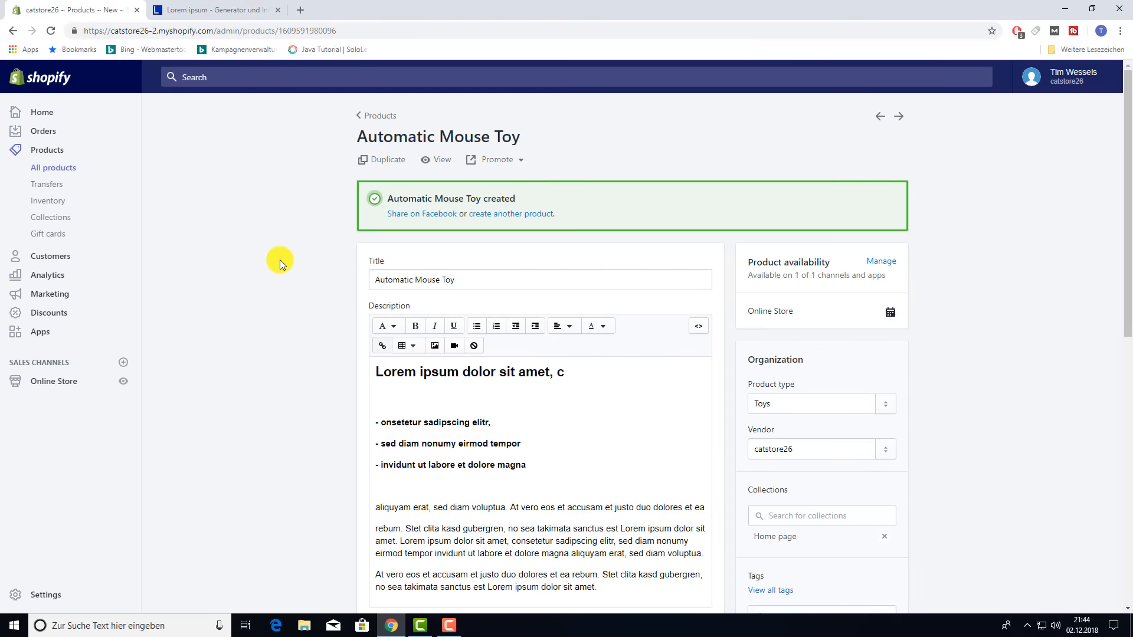
- Open the live storefront in a new tab and go to the Automatic Mouse Toy page
right_click(123, 381)
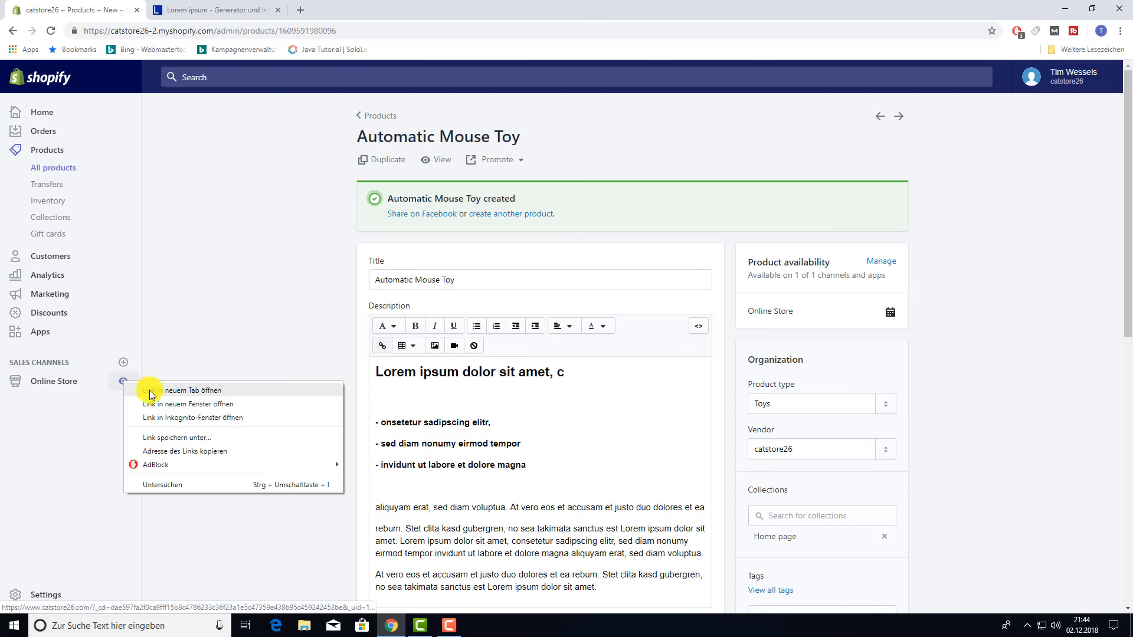
click(152, 392)
click(216, 10)
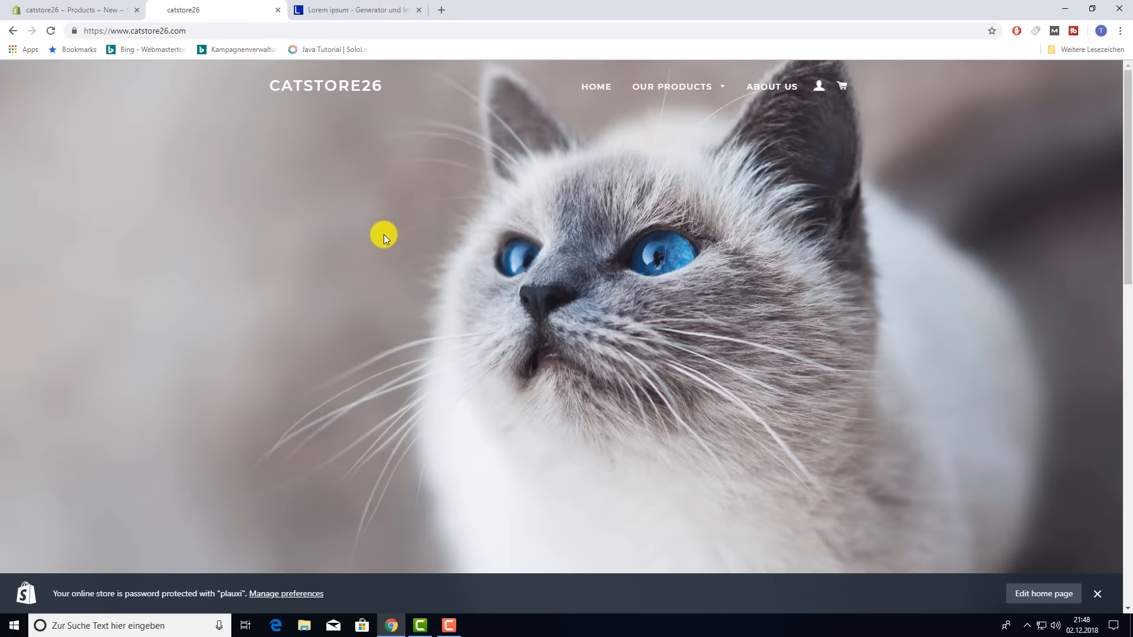
scroll(385, 235, down, 7)
scroll(390, 234, down, 2)
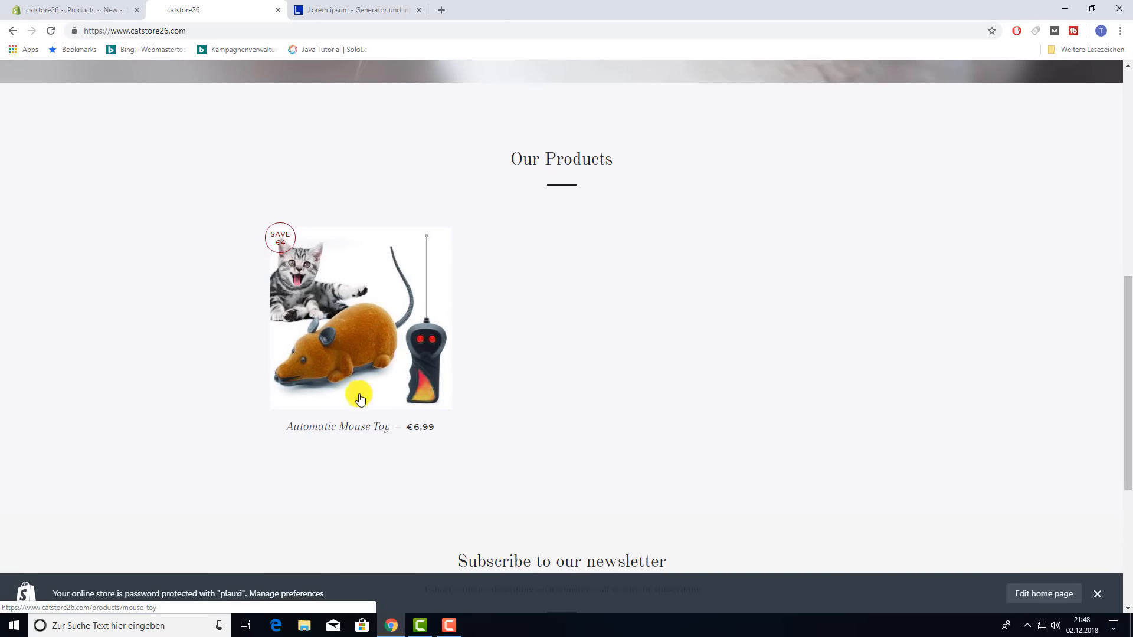
click(353, 337)
- Check the €6,99 sale and €10,99 compare-at prices and preview the Grey, Black and Brown colours
scroll(488, 314, down, 9)
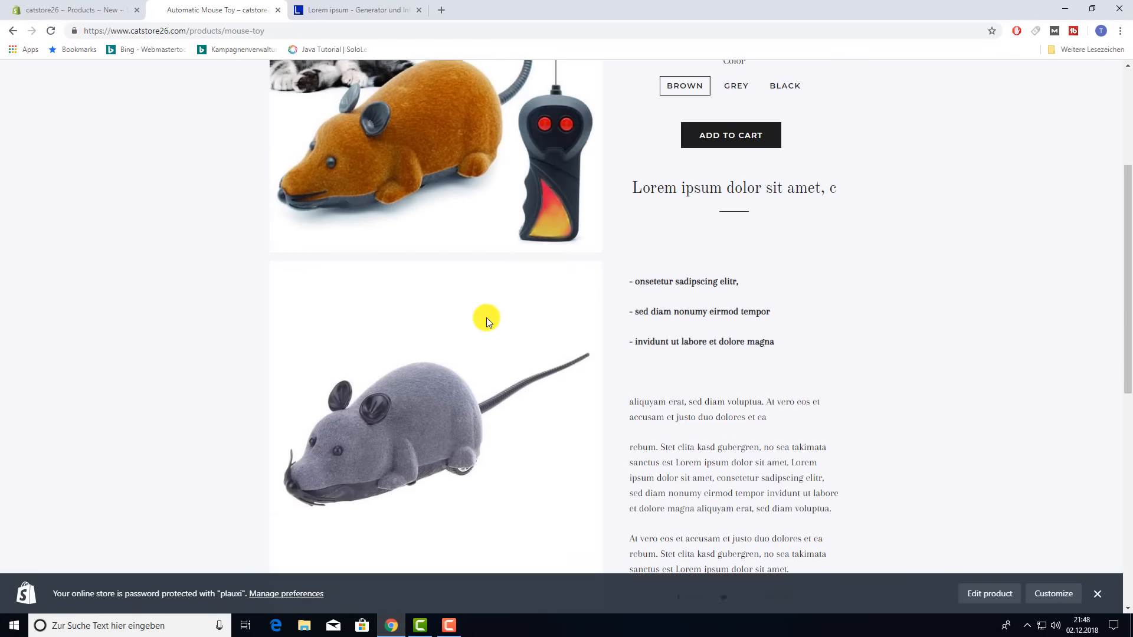
scroll(505, 373, up, 10)
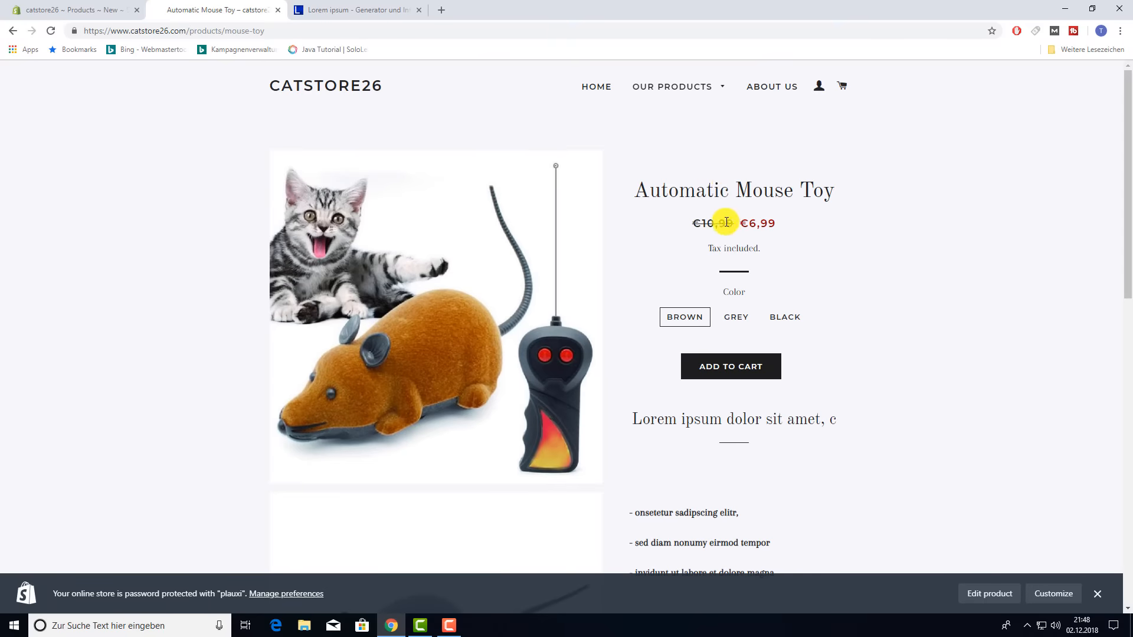
drag(746, 223, 770, 229)
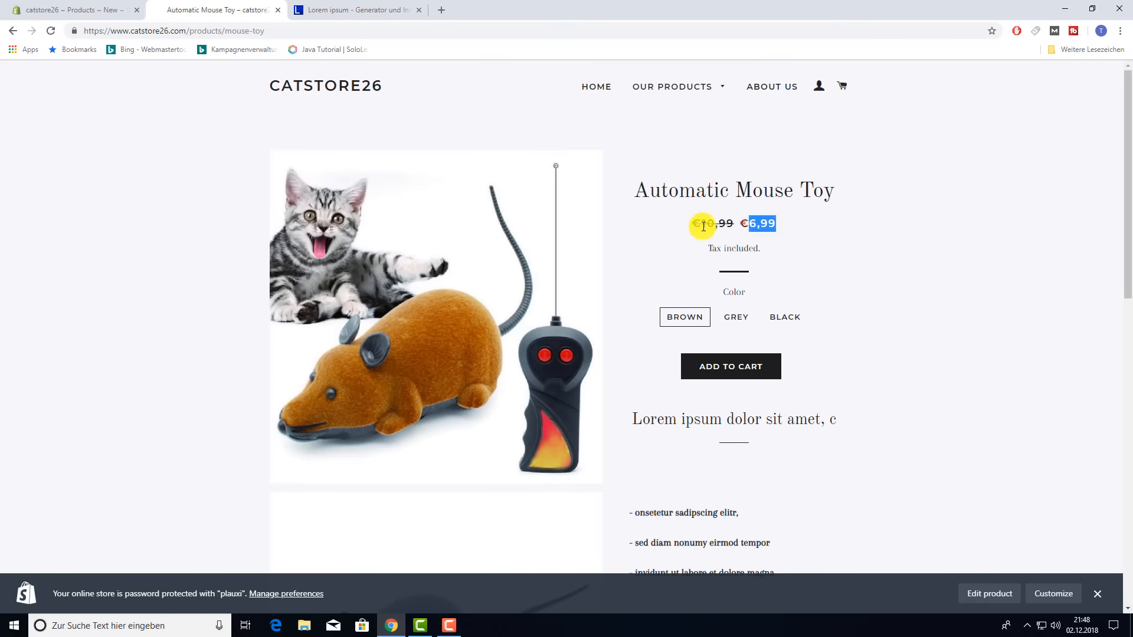
drag(702, 226, 728, 227)
click(733, 316)
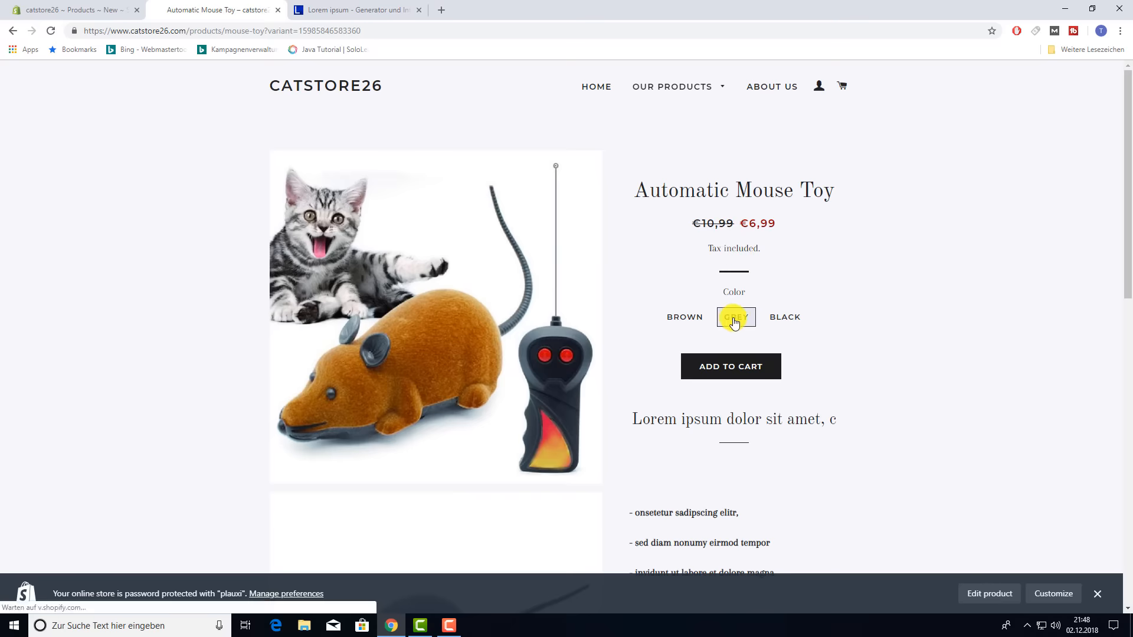
click(788, 317)
click(706, 318)
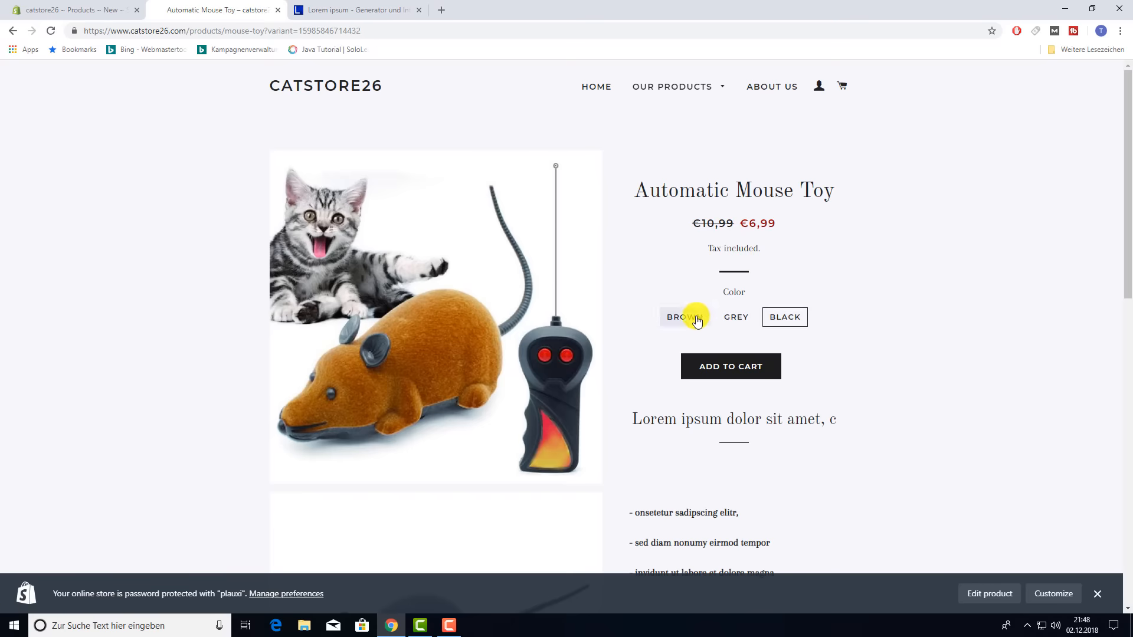
scroll(859, 307, down, 5)
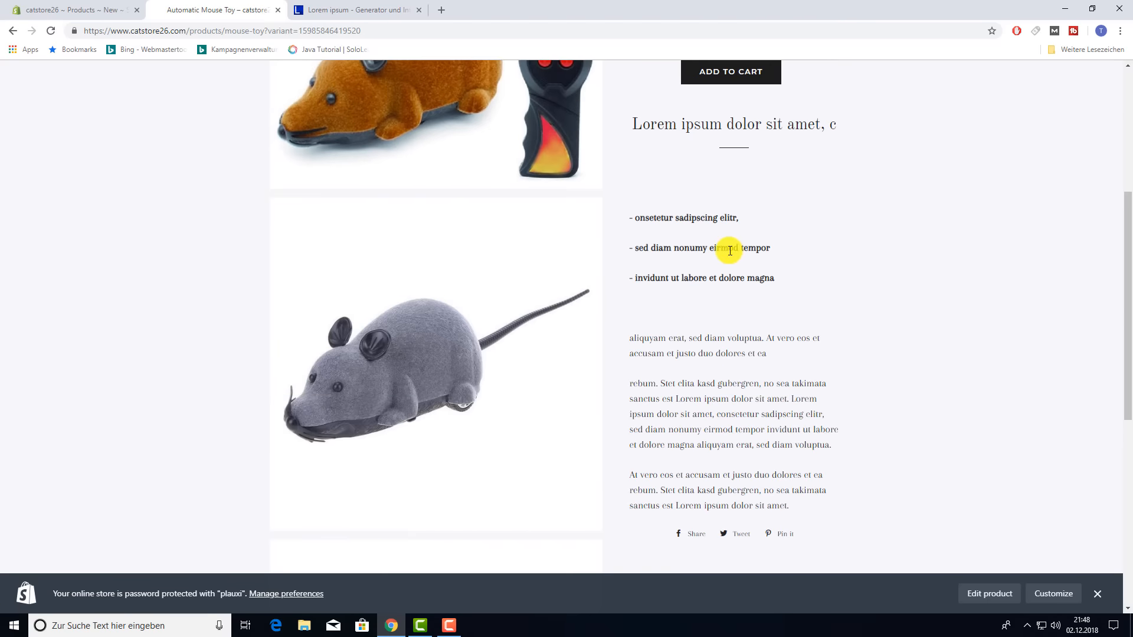
scroll(702, 354, down, 5)
scroll(709, 324, up, 10)
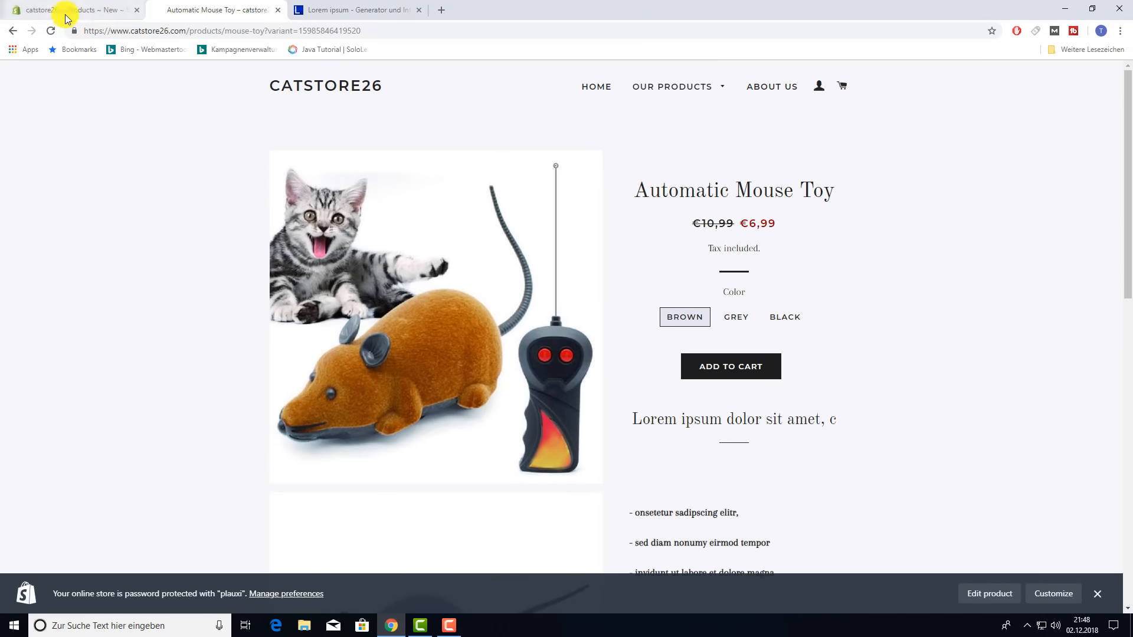
- Assign the brown, grey and black mouse images to the Brown, Grey and Black variants
click(13, 7)
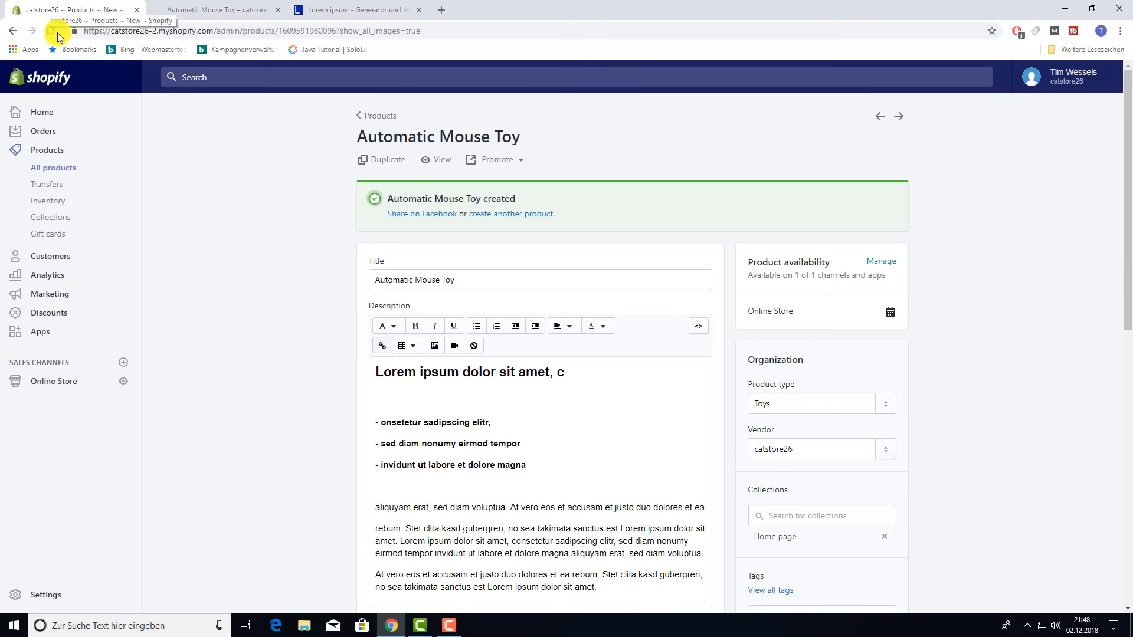
scroll(278, 354, down, 5)
scroll(280, 349, down, 5)
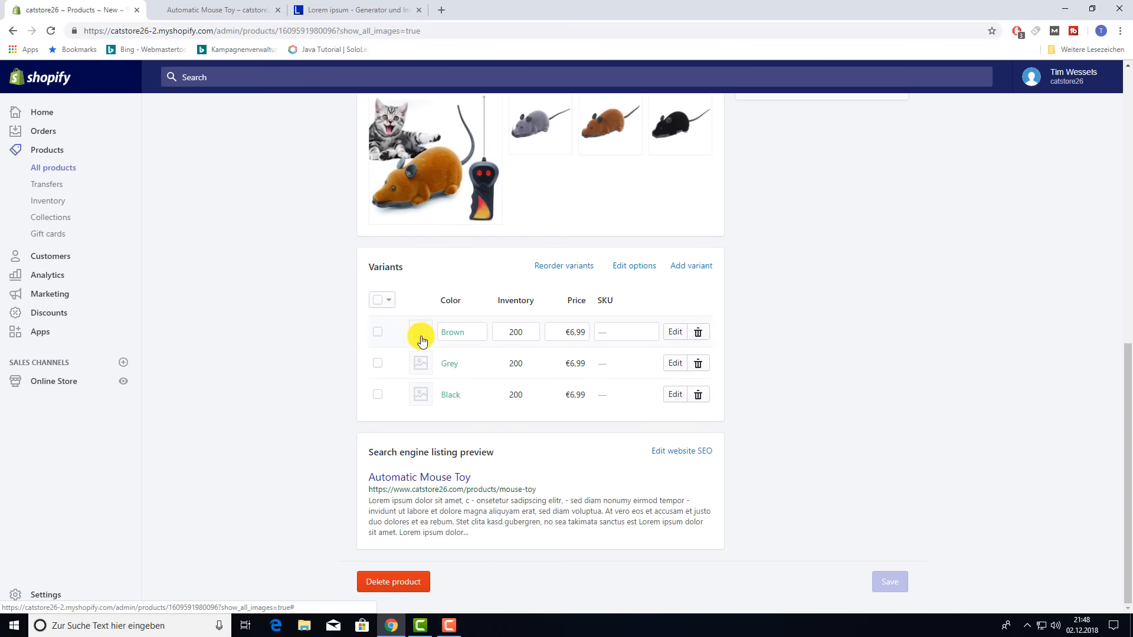
click(420, 337)
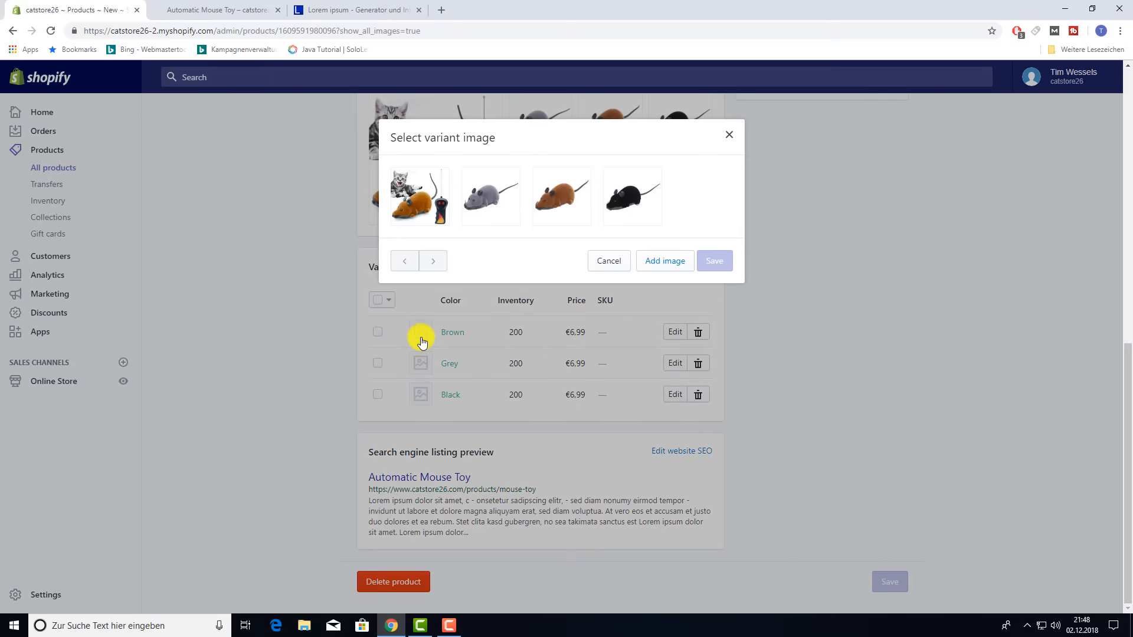
click(536, 199)
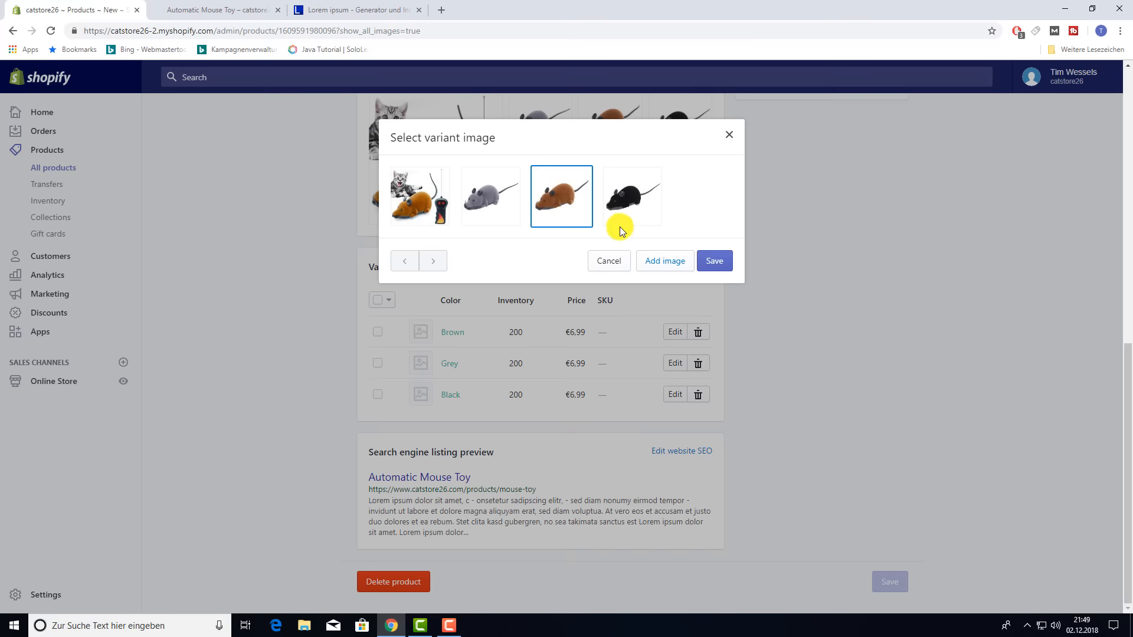
click(697, 263)
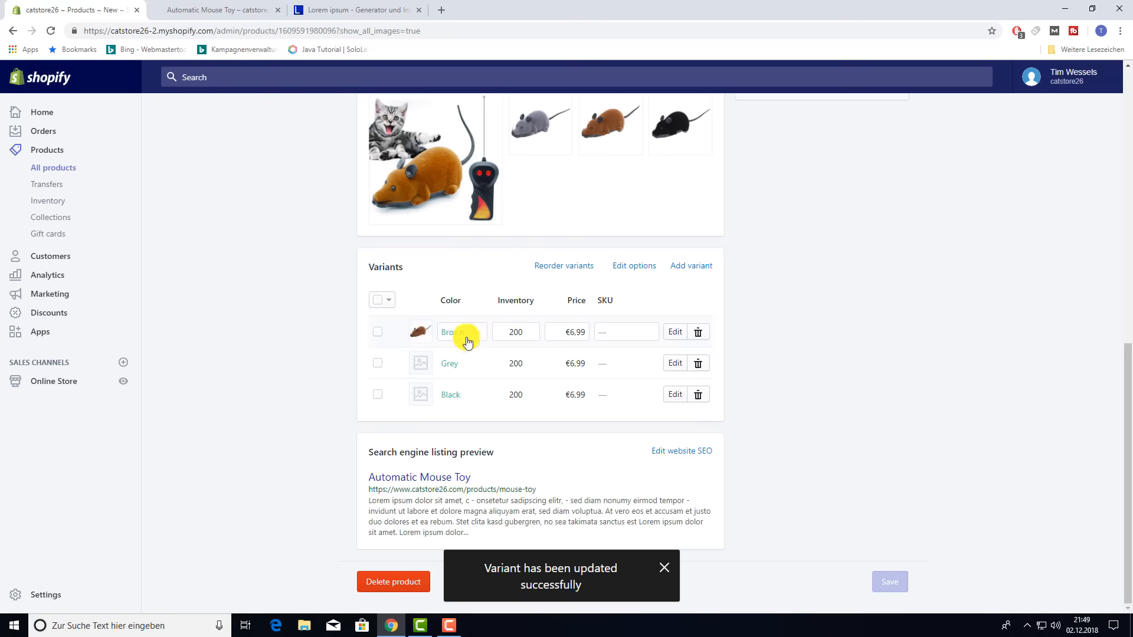
click(422, 366)
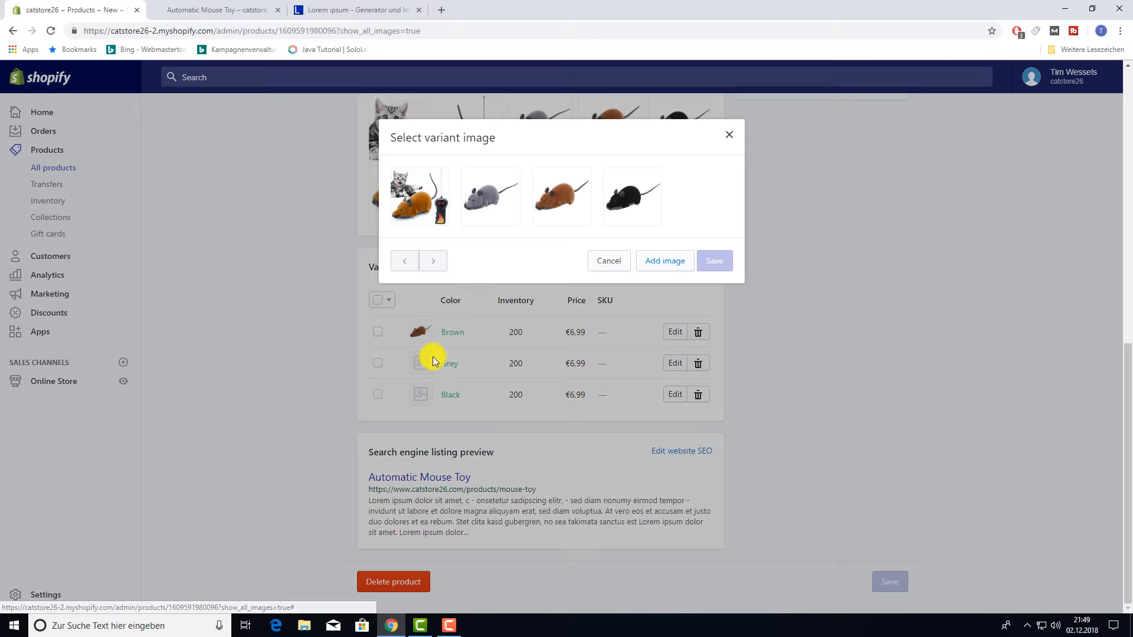
click(480, 213)
click(716, 261)
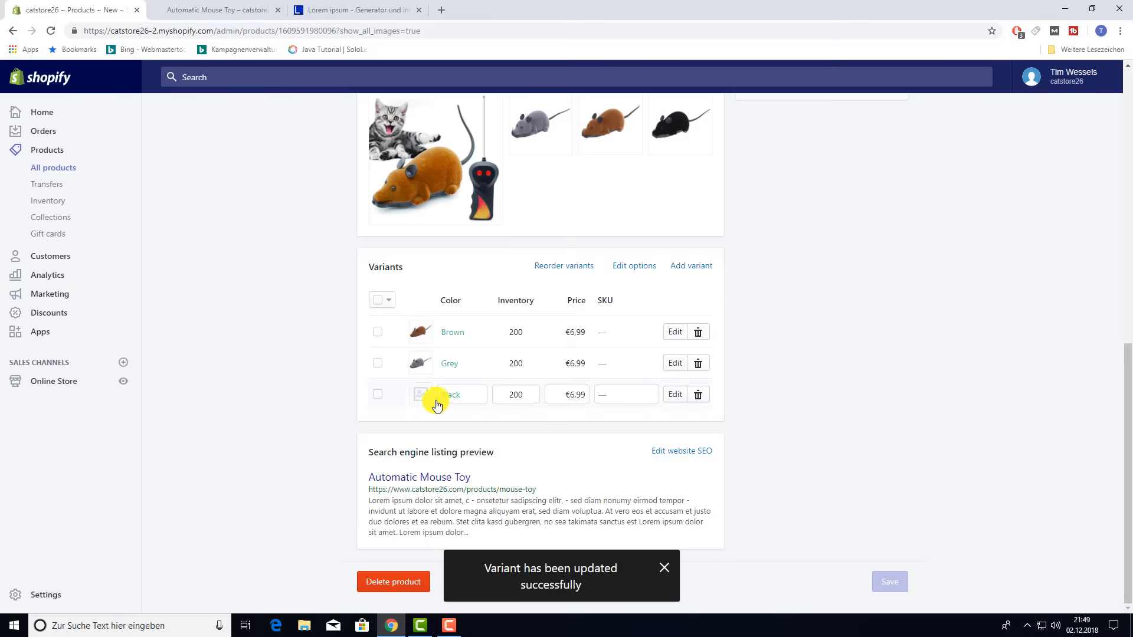
click(420, 394)
click(662, 218)
click(715, 261)
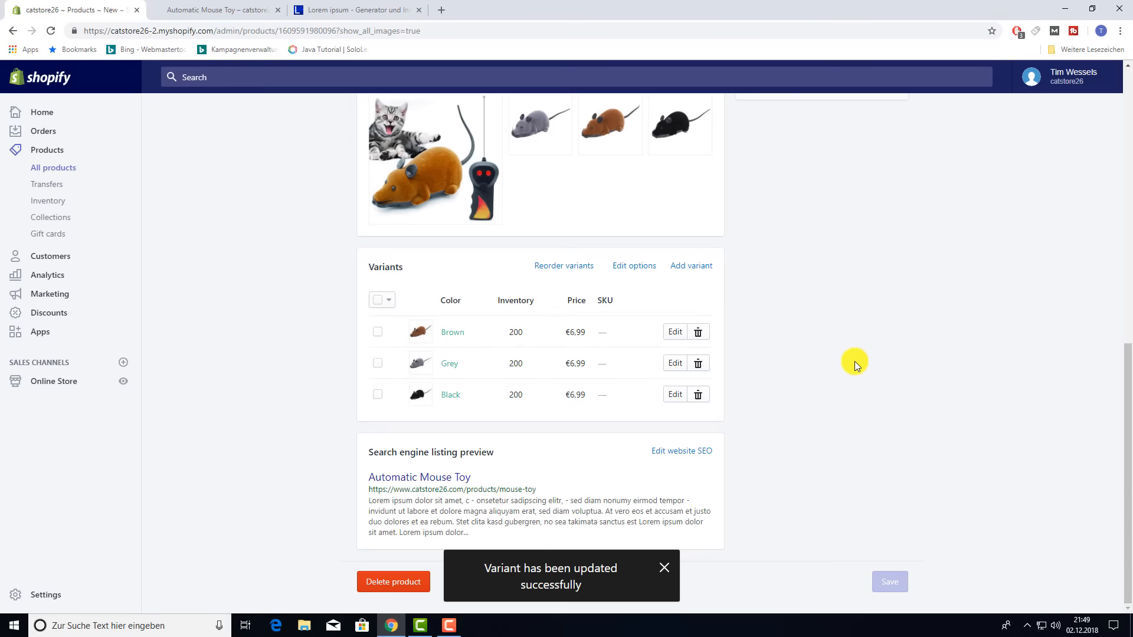
click(271, 10)
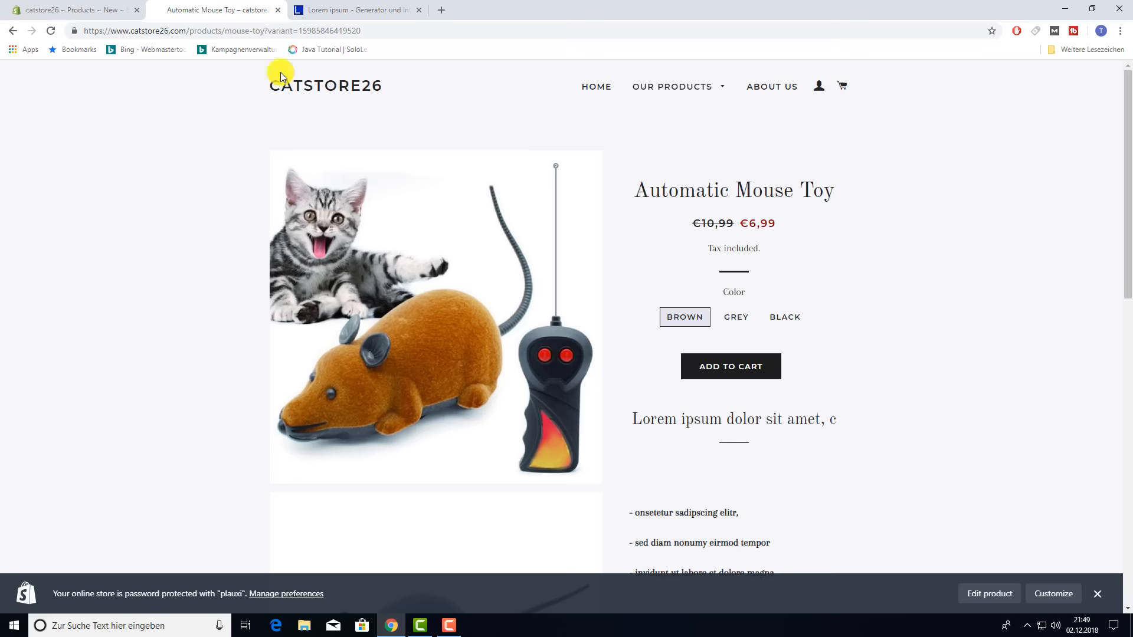
key(F5)
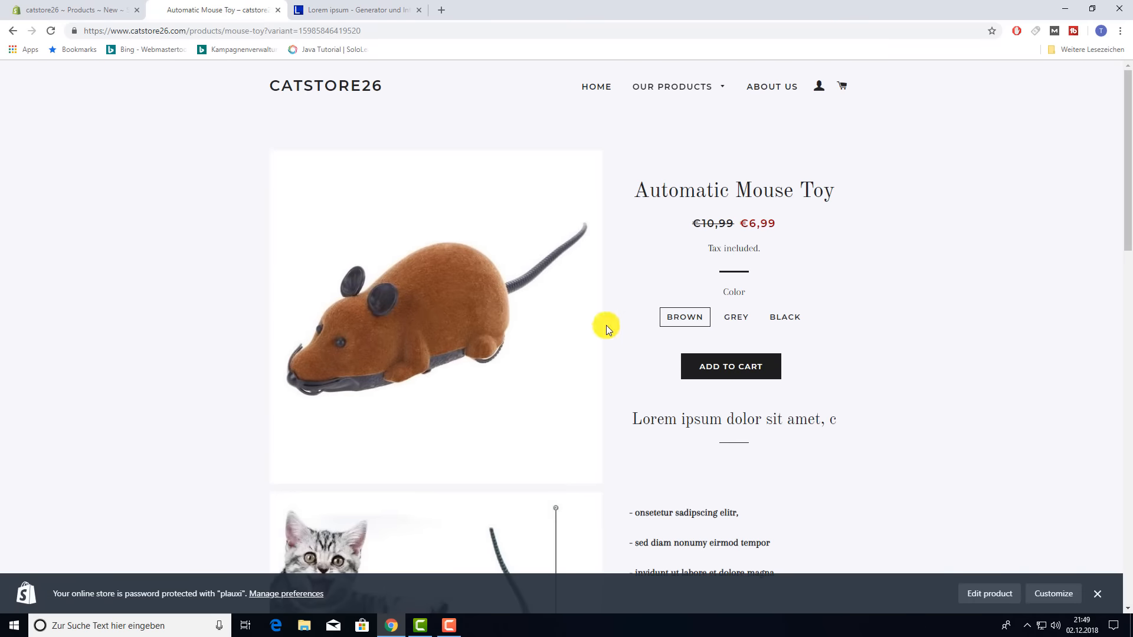
click(741, 326)
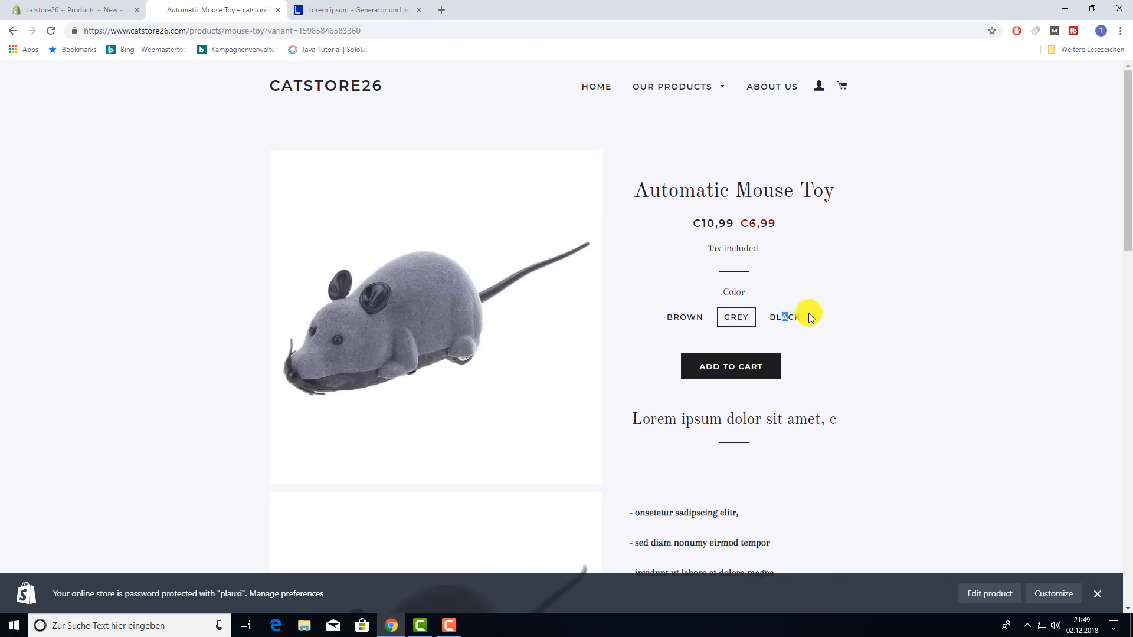
click(783, 318)
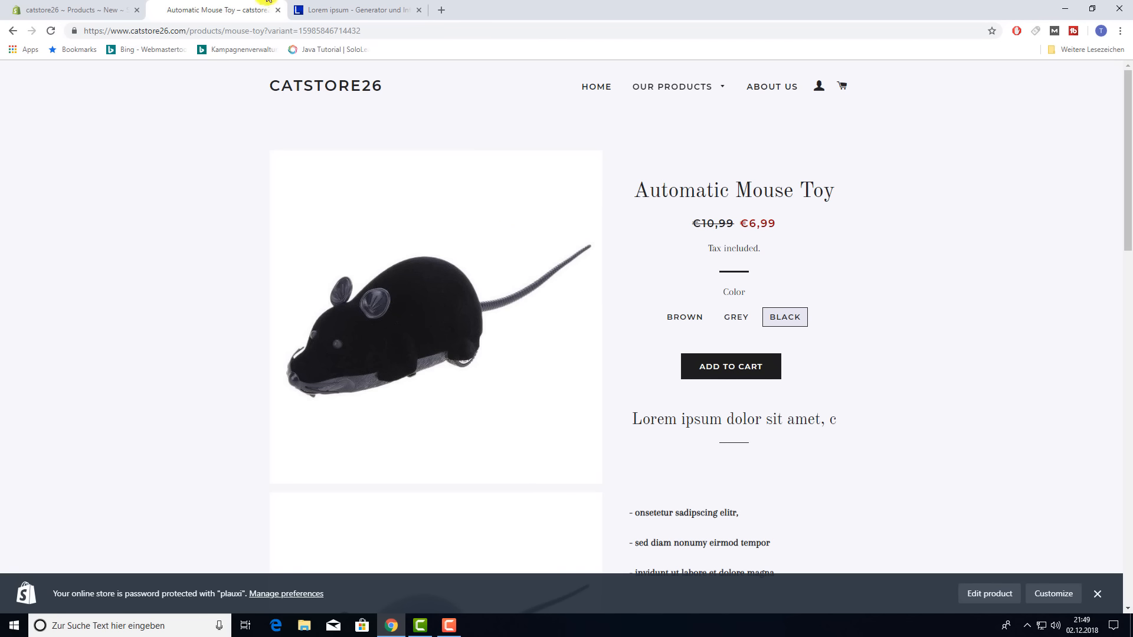
click(112, 9)
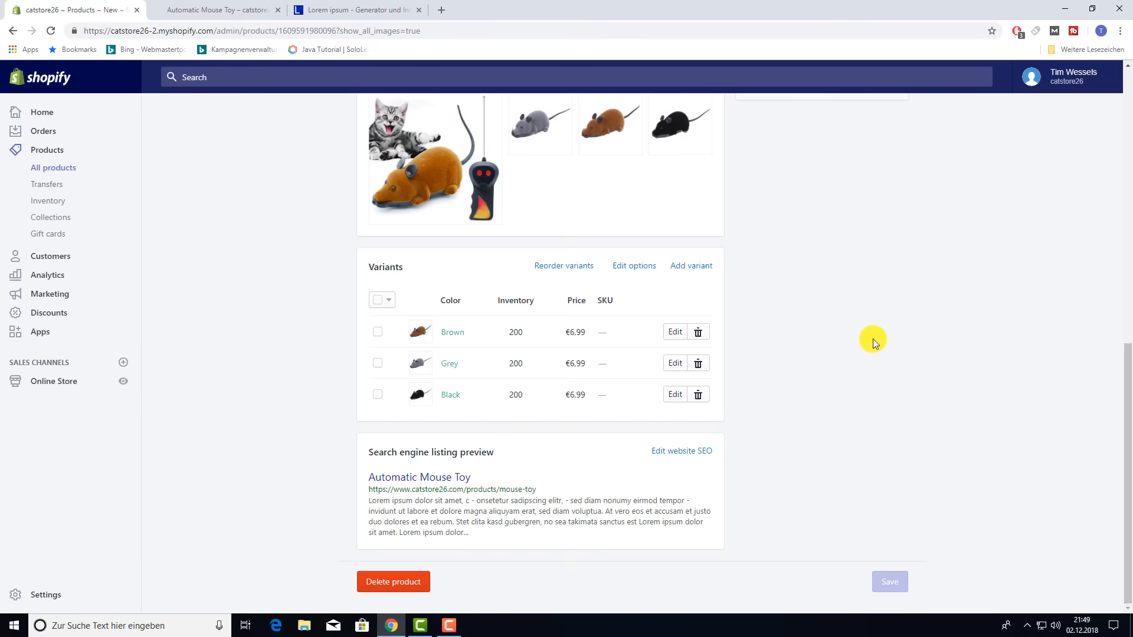
scroll(801, 385, up, 10)
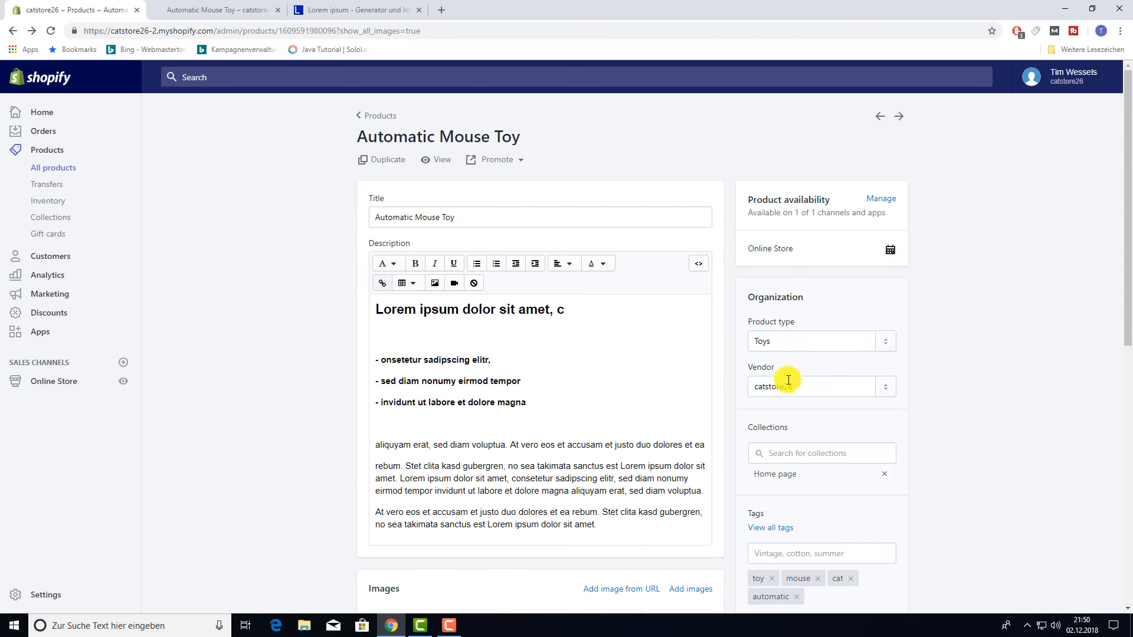
- Start a new product titled Laserpointer from the Products list and open a new browser tab
click(371, 121)
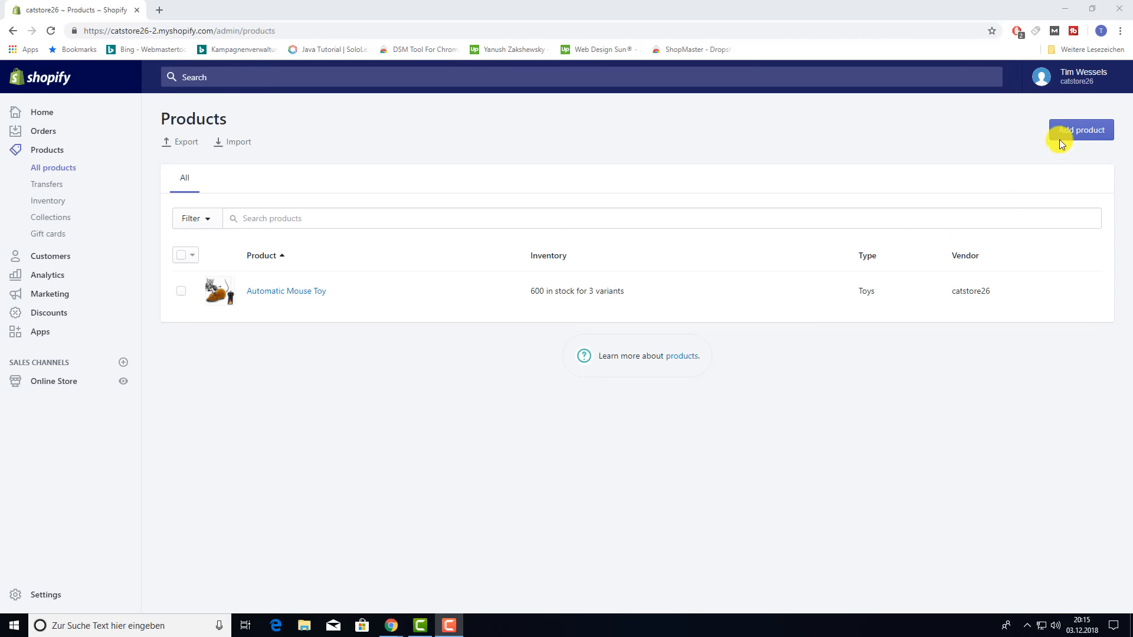
click(1059, 139)
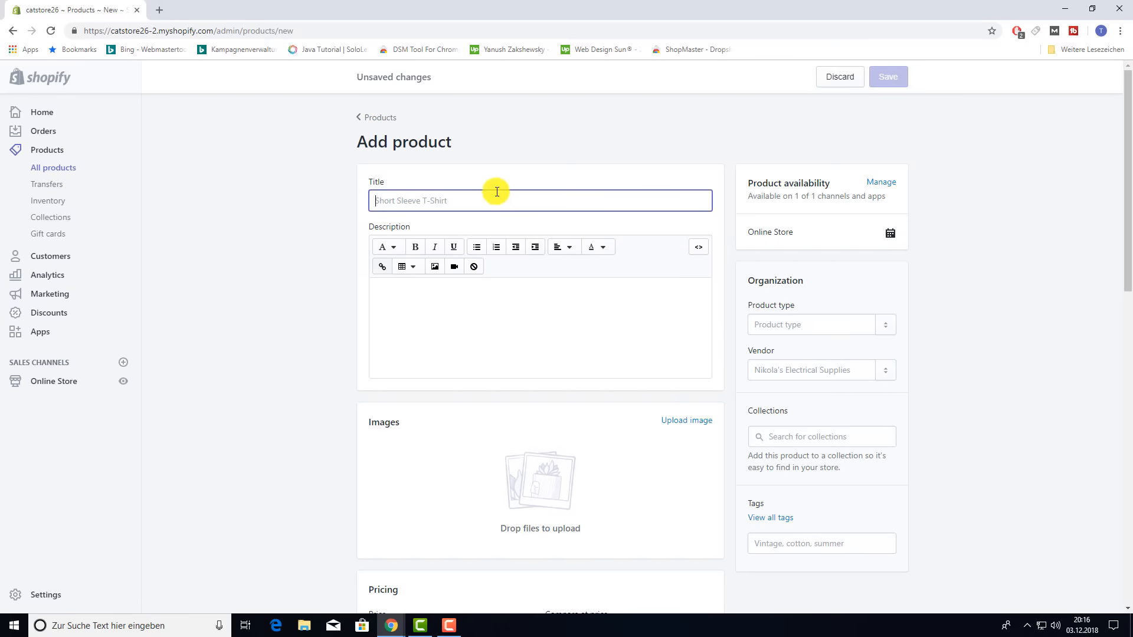
text(Laserpointer)
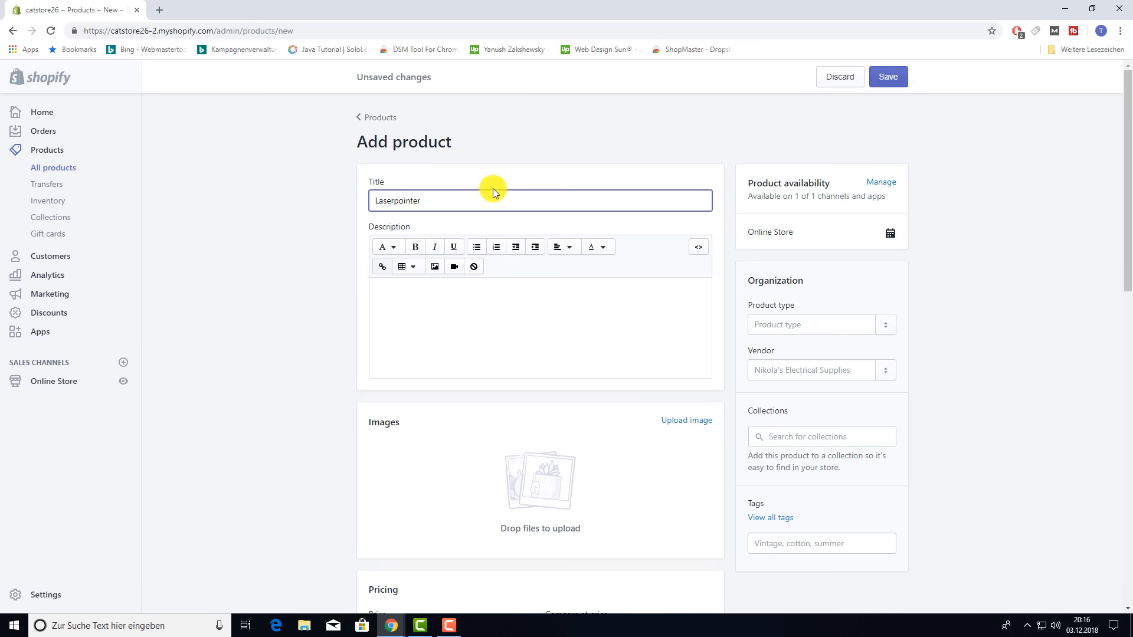
click(161, 13)
- Search Google for loremipsum and paste generated placeholder text into the description
text(loremipsum)
key(Return)
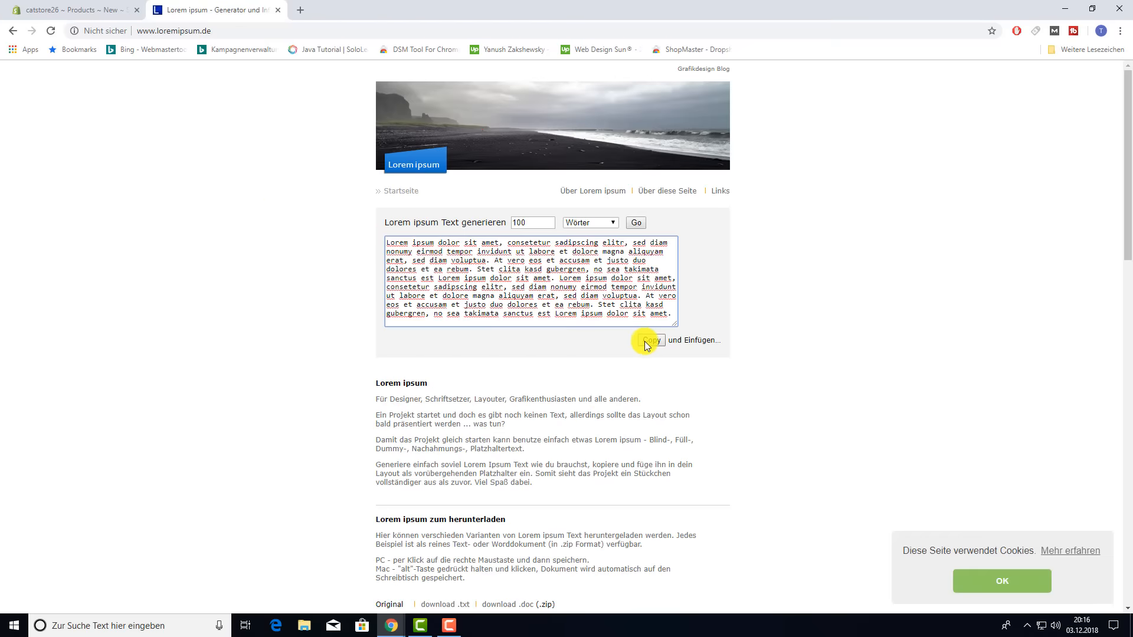
click(645, 342)
key(ctrl+Tab)
click(491, 331)
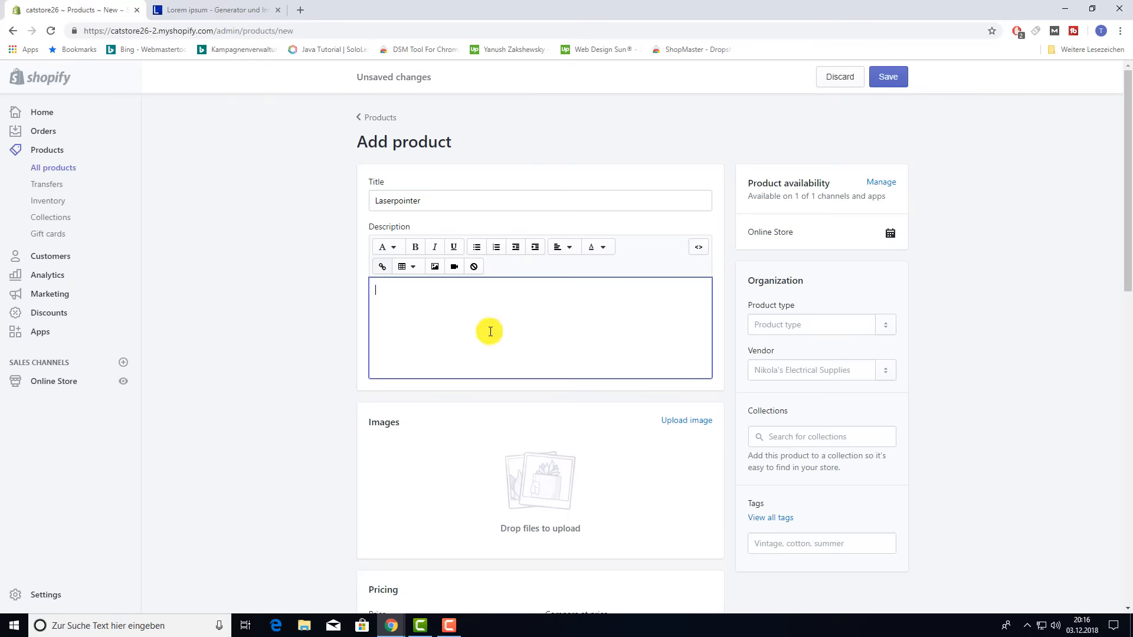
text(Lorem ipsum dolor sit amet, consetetur sadipscing elitr, sed diam nonumy eirmod tempor invidunt ut labore et dolore magna aliquyam erat, sed diam voluptua. At vero eos et accusam et justo duo dolores et ea rebum. Stet clita kasd gubergren, no sea takimata sanctus est Lorem ipsum dolor sit amet. Lorem ipsum dolor sit amet, consetetur sadipscing elitr, sed diam nonumy eirmod tempor invidunt ut labore et dolore magna aliquyam erat, sed diam voluptua. At vero eos et accusam et justo duo dolores et ea rebum. Stet clita kasd gubergren, no sea takimata sanctus est Lorem ipsum dolor sit amet.)
- Format the description with a heading, separate paragraphs and bold italic dashed lines
drag(377, 290, 588, 290)
scroll(387, 185, down, 1)
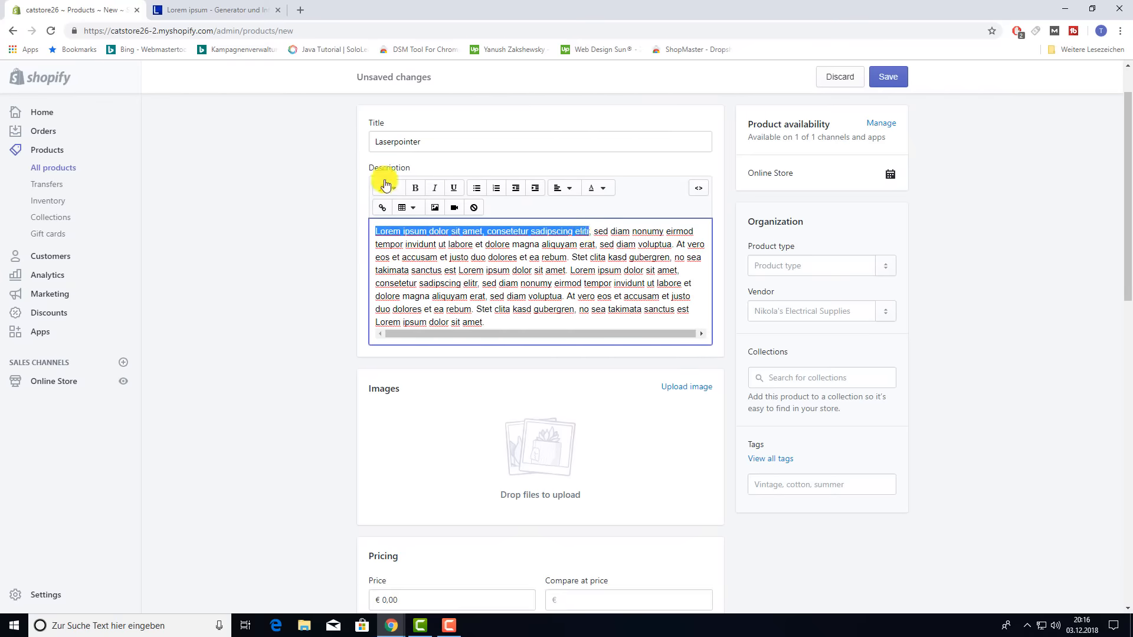
click(386, 185)
click(374, 233)
key(ctrl+z)
scroll(397, 193, down, 1)
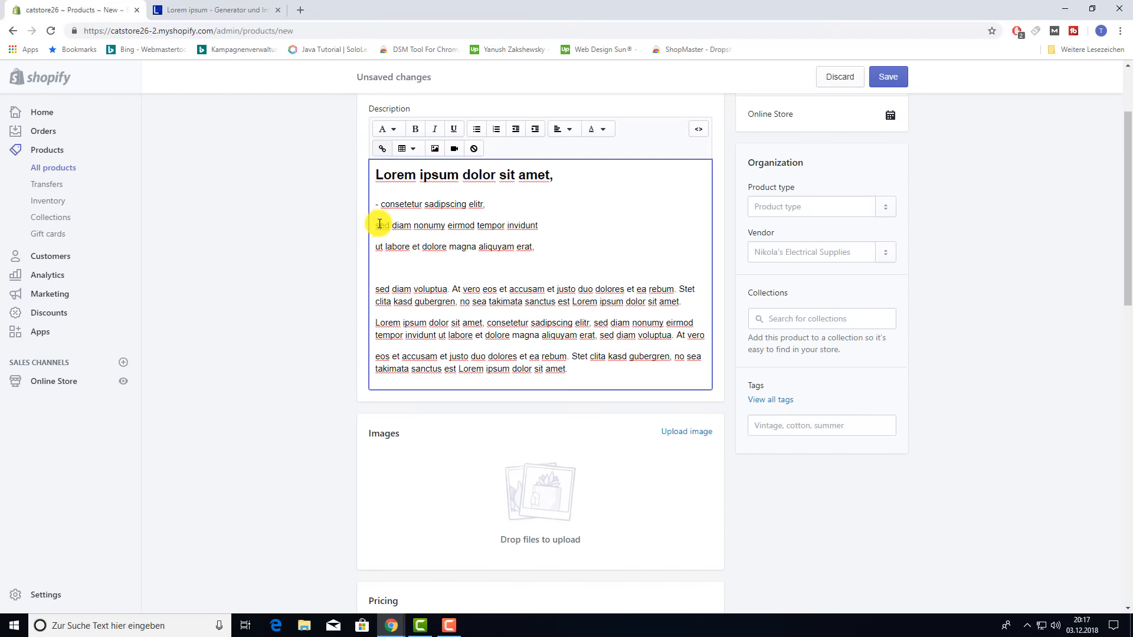
drag(379, 222, 404, 147)
click(415, 129)
click(434, 129)
click(563, 352)
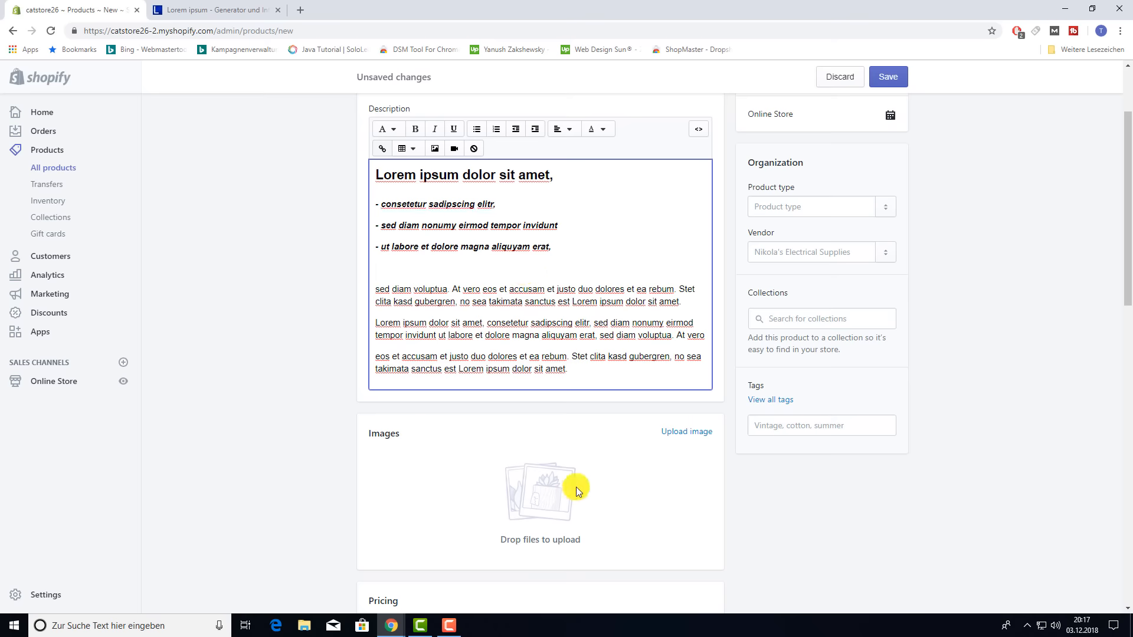
scroll(673, 402, down, 1)
- Upload the brown and grey mouse images from the shopifyenglisch products folder
click(681, 352)
scroll(344, 336, down, 5)
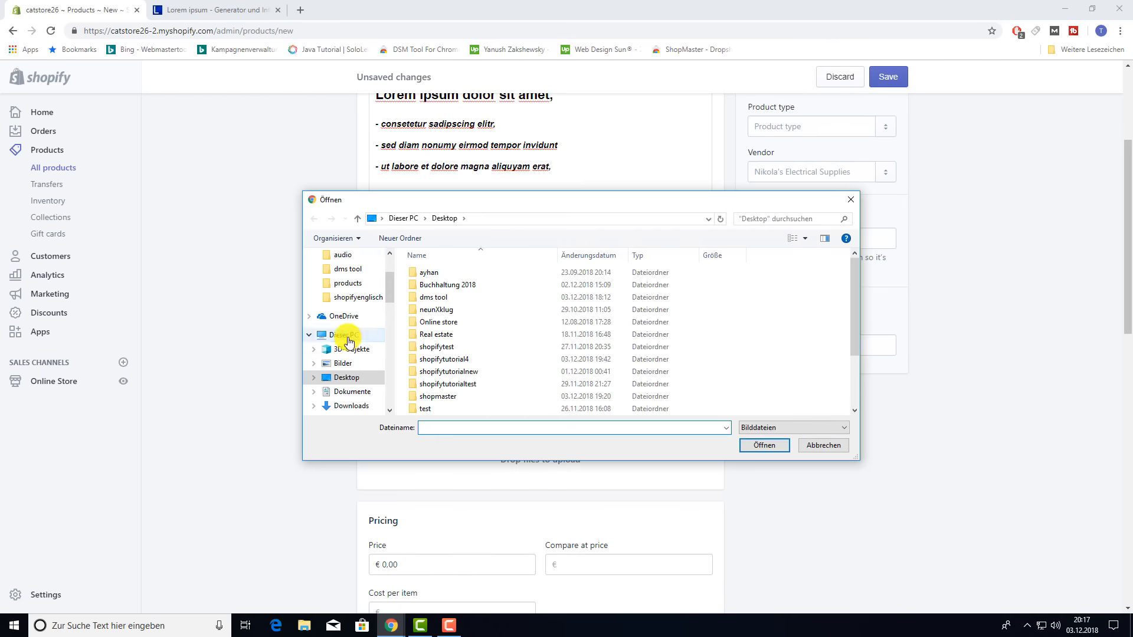
scroll(355, 343, down, 3)
click(355, 343)
double_click(501, 298)
click(577, 300)
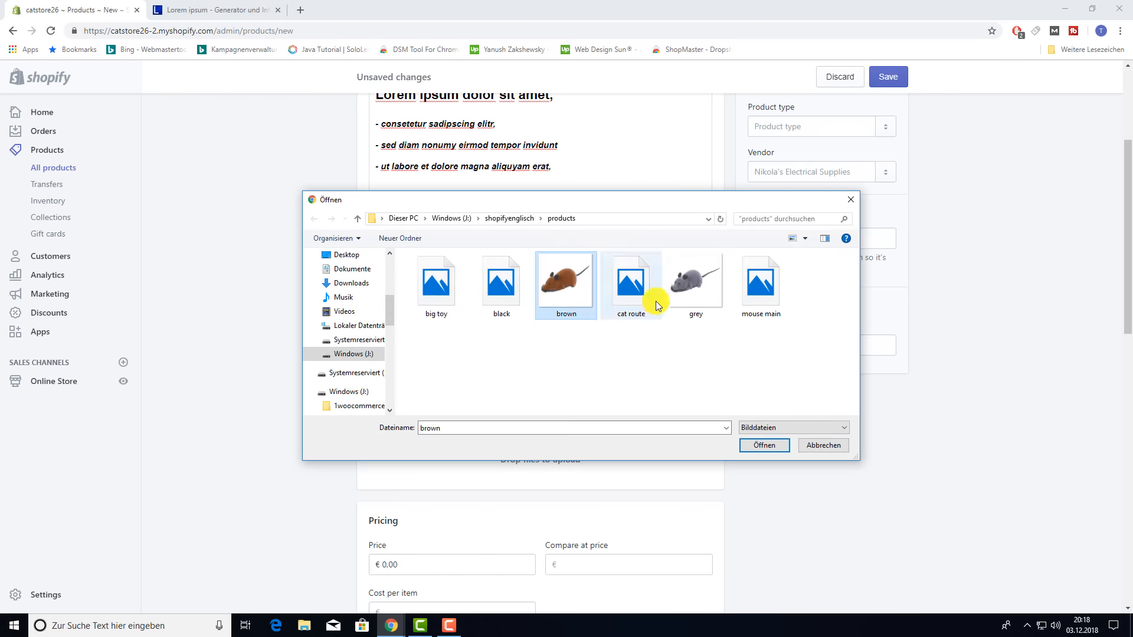
ctrl+click(693, 295)
click(764, 445)
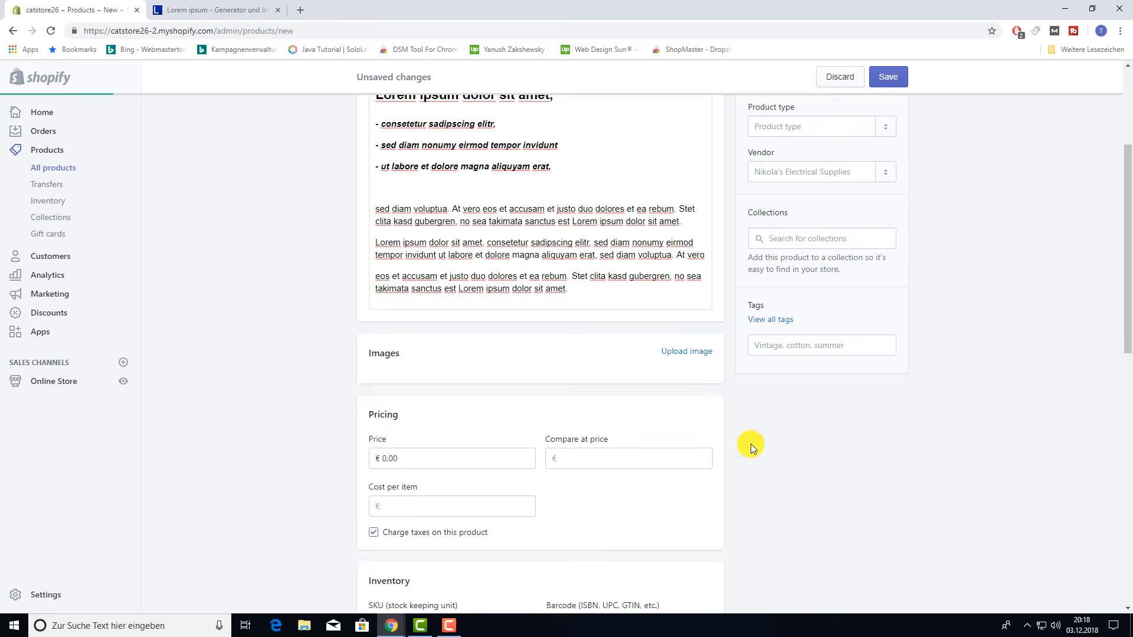
scroll(638, 438, down, 3)
click(424, 413)
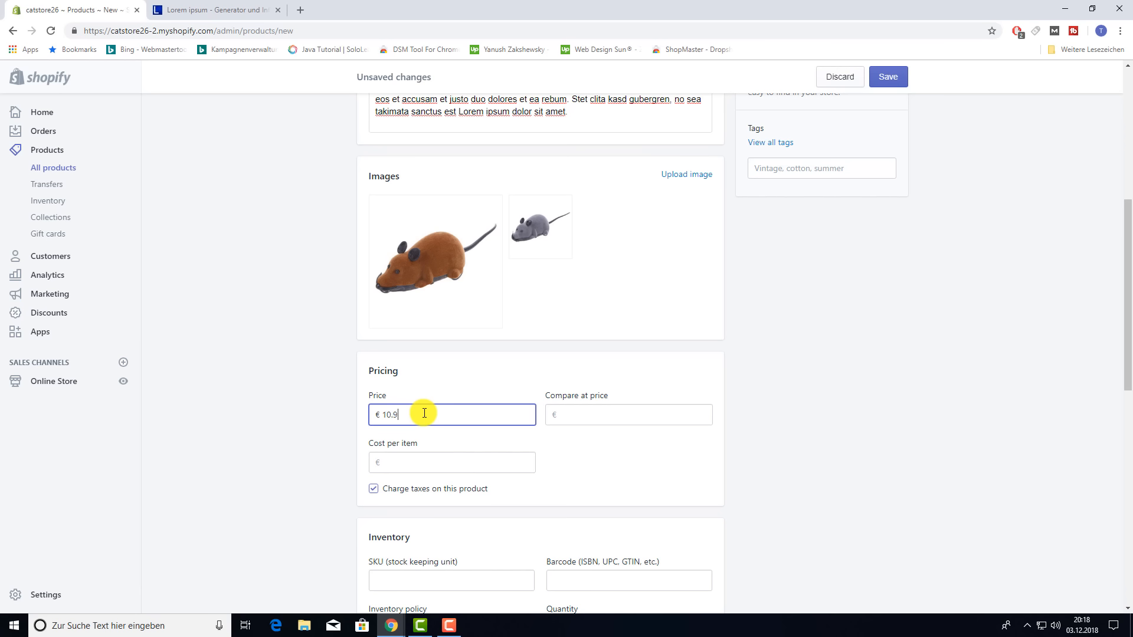
- Set the price to 10.99 with a 20.99 compare-at price
text(10.99)
click(602, 411)
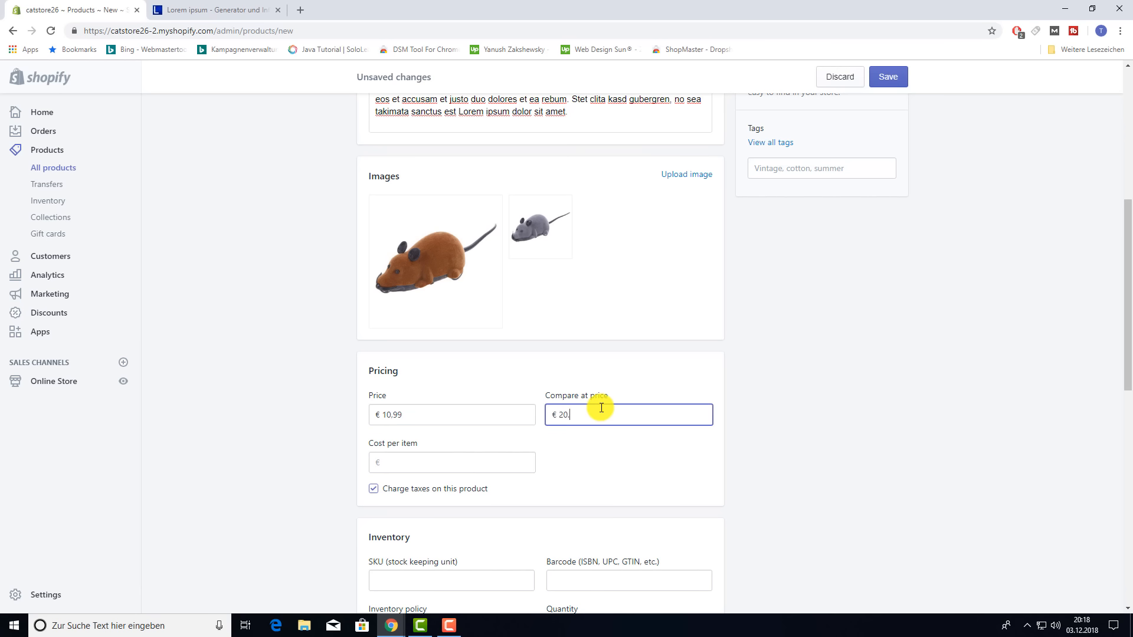
scroll(590, 466, down, 2)
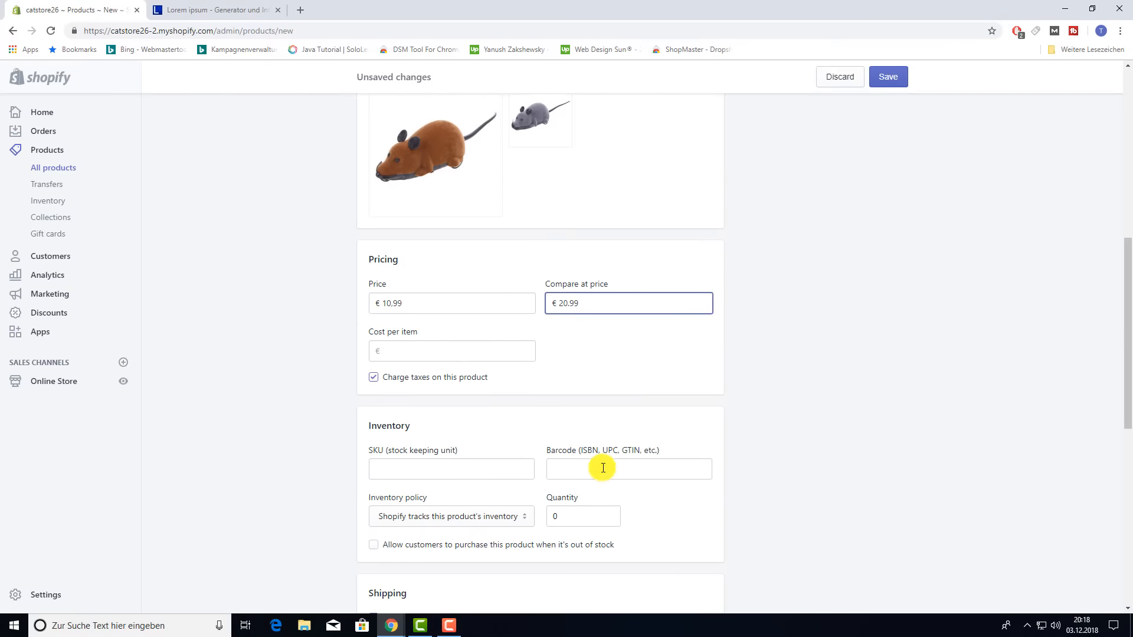
scroll(472, 375, down, 1)
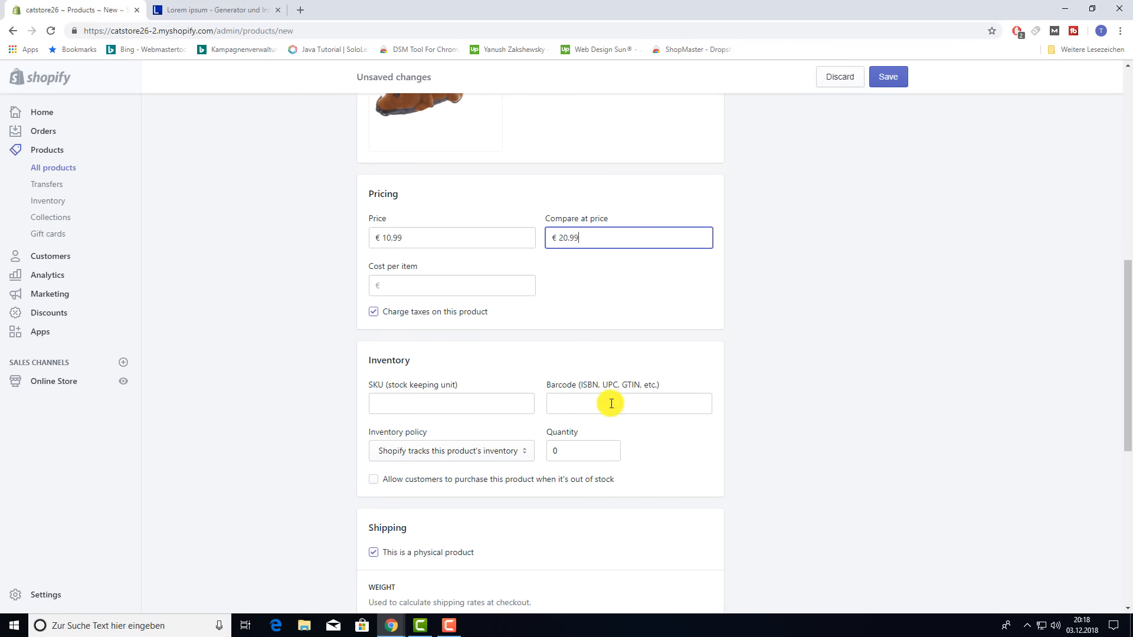
scroll(596, 403, down, 2)
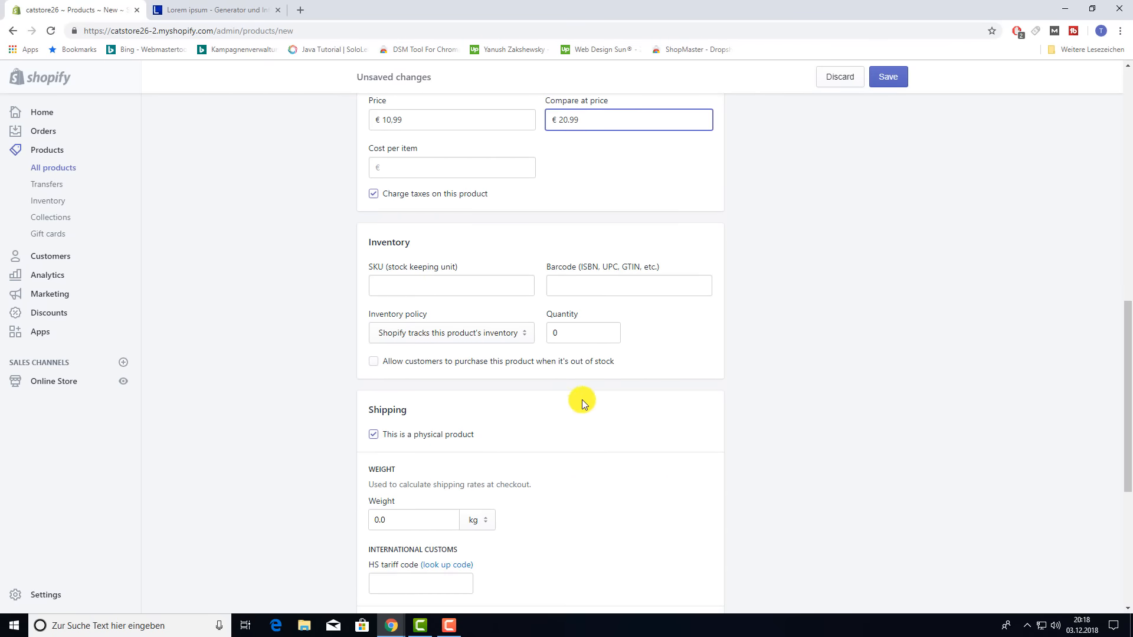
- Set the stock quantity to 600, leaving inventory tracking unchanged
click(515, 334)
click(450, 362)
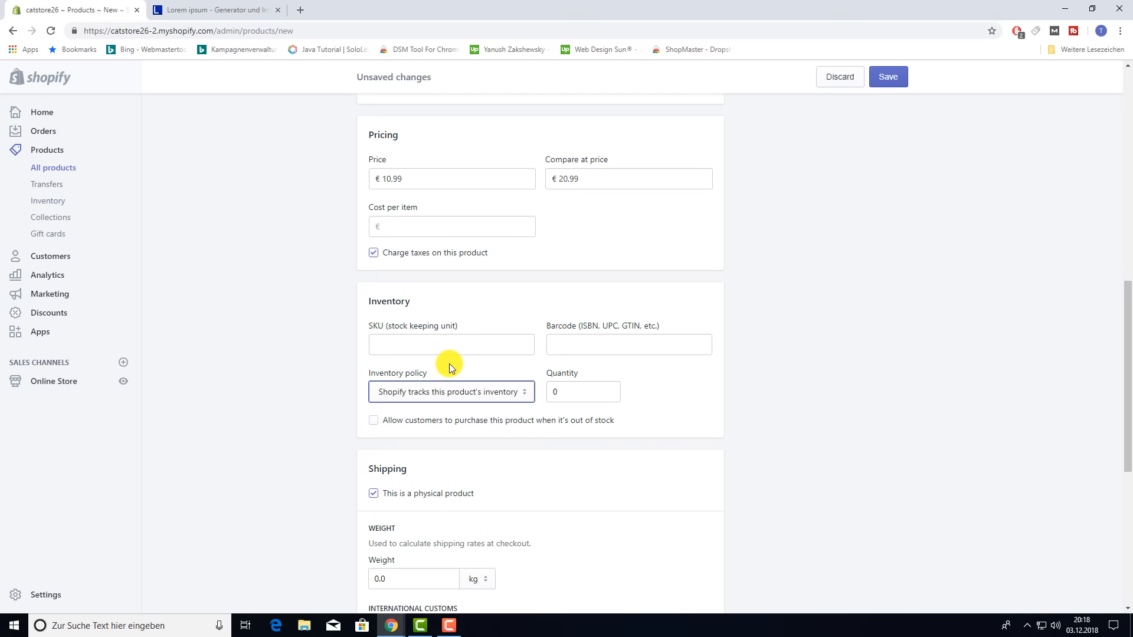
click(581, 387)
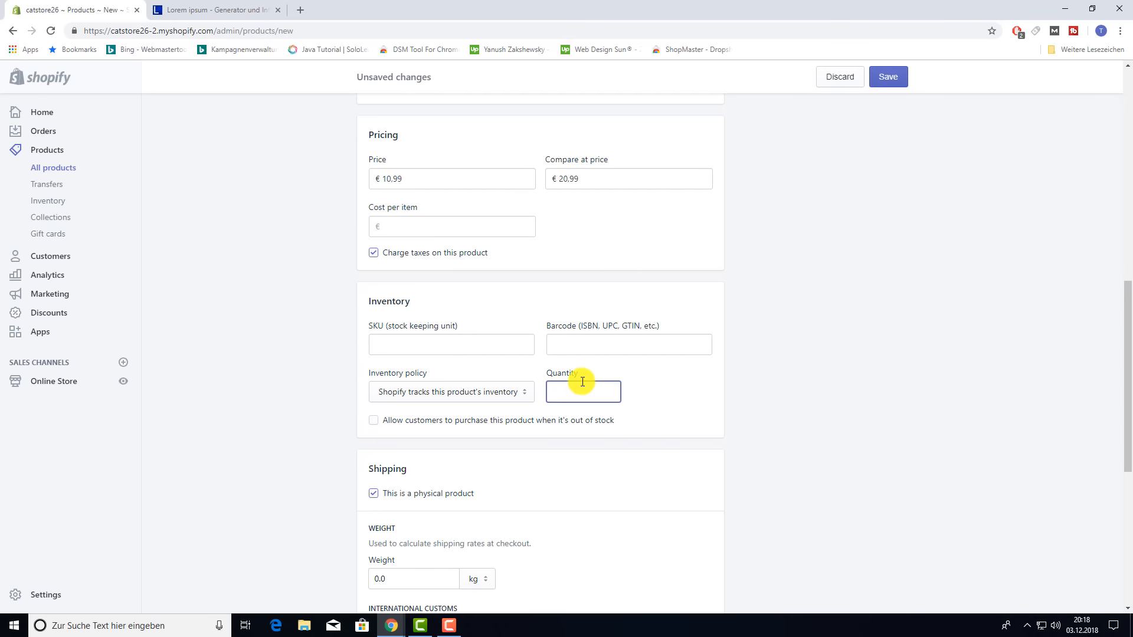
text(600)
click(658, 378)
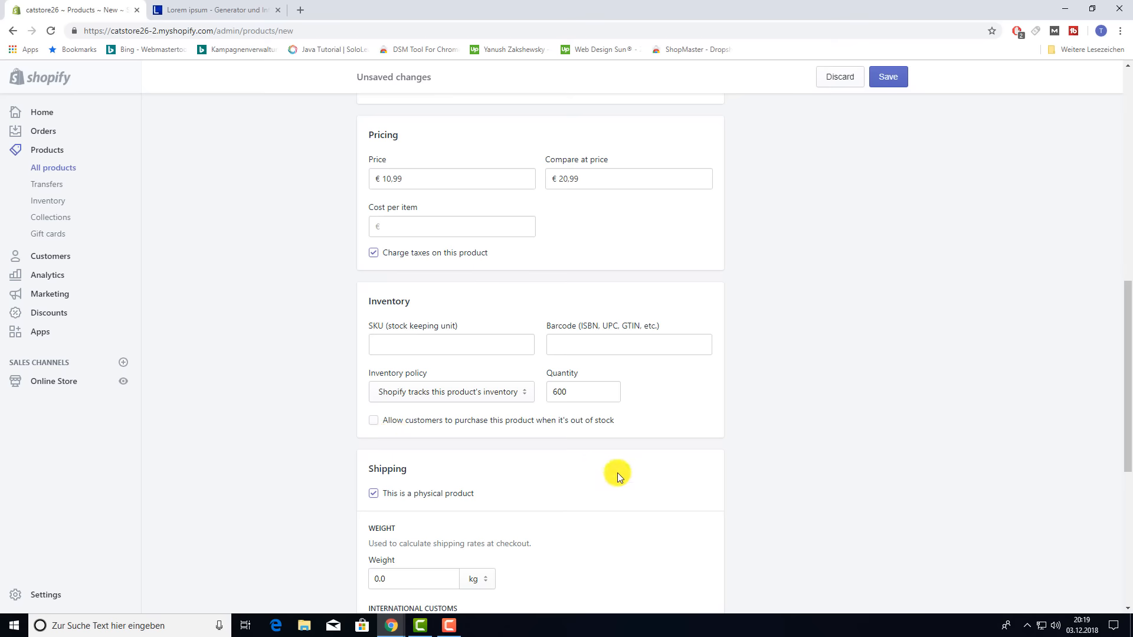
- Set the product weight to 0.5 kg
scroll(617, 471, down, 4)
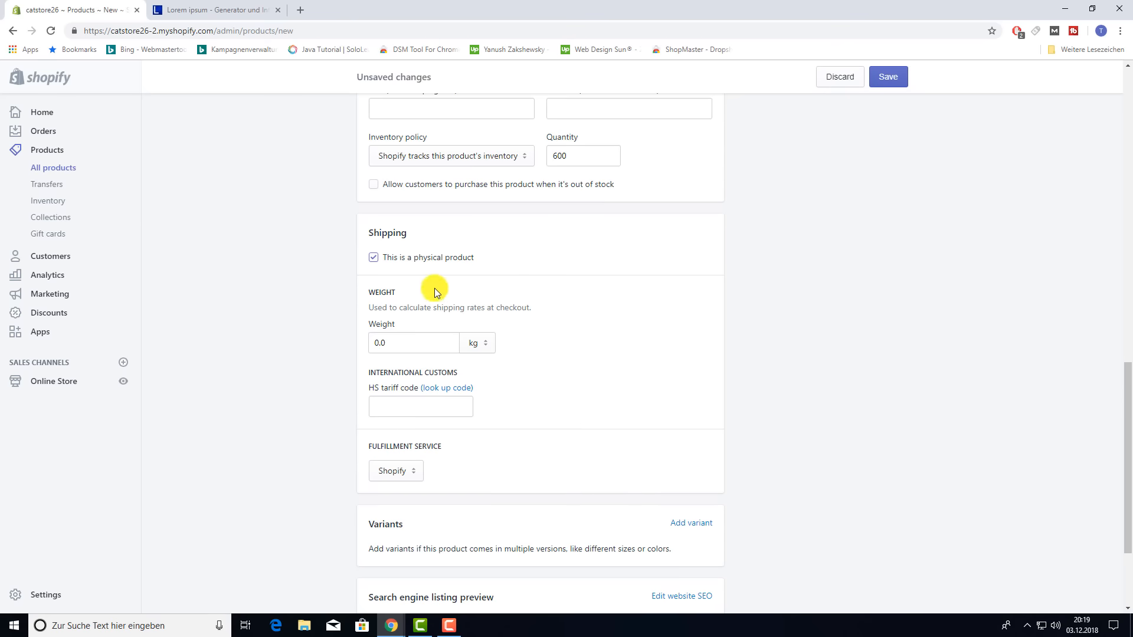
click(424, 344)
text(0,5)
click(816, 326)
scroll(613, 376, down, 1)
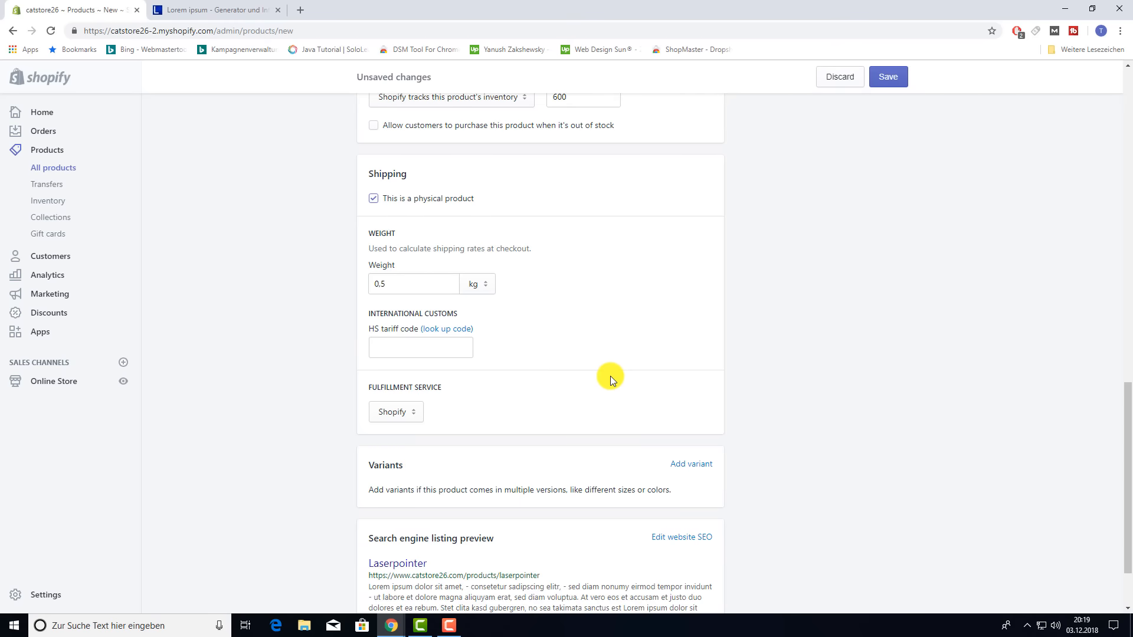
scroll(615, 376, down, 2)
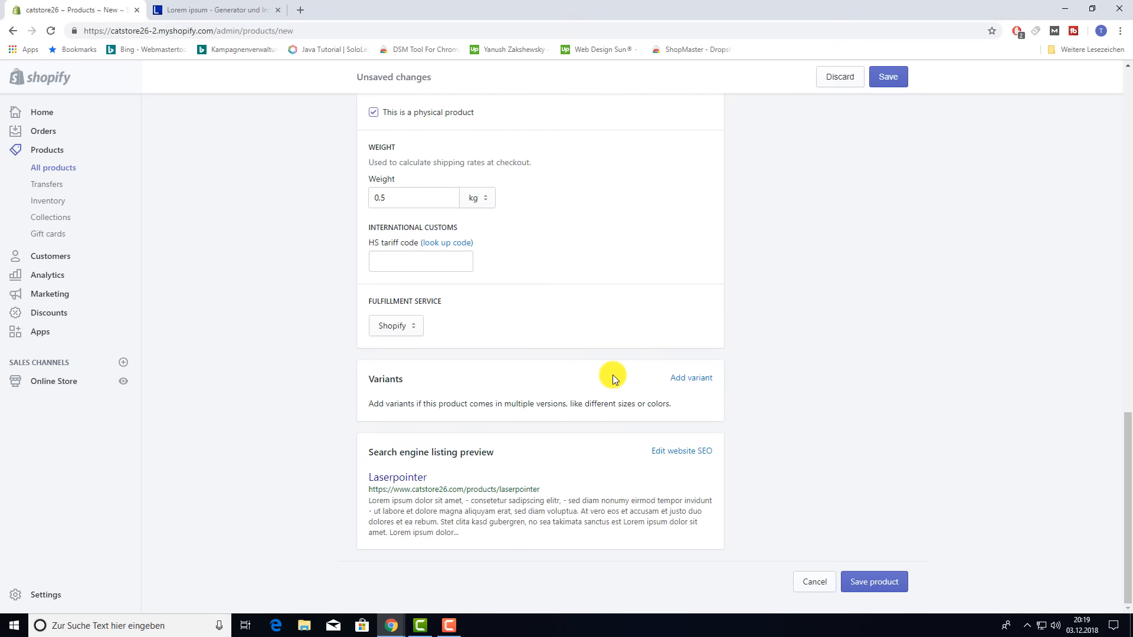
scroll(613, 374, up, 15)
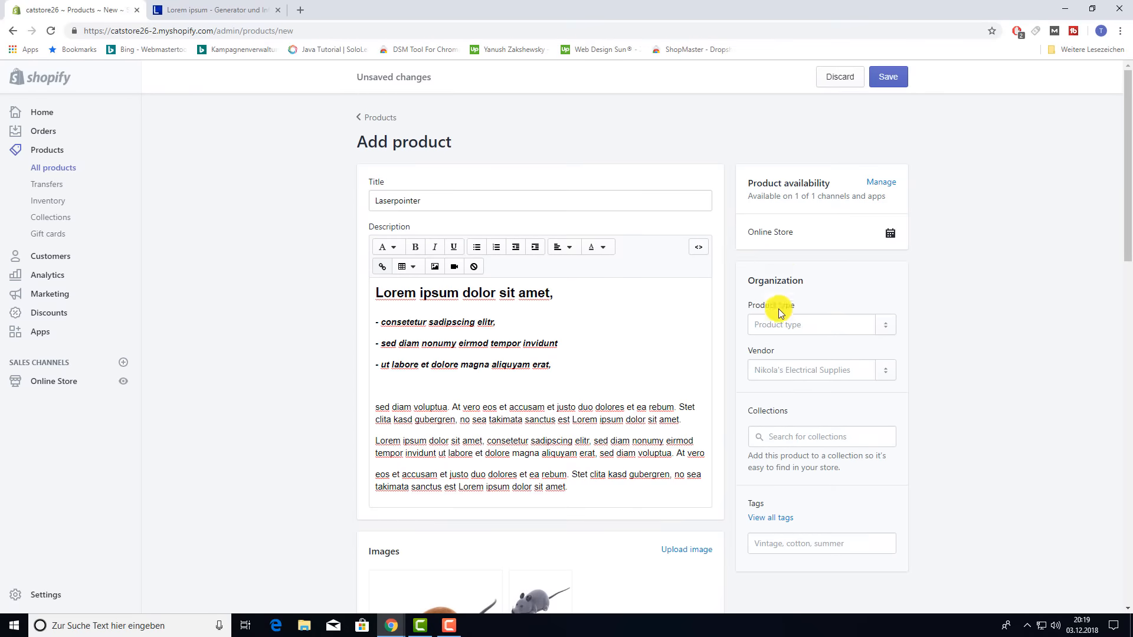
- Set the product type to Toys
click(789, 323)
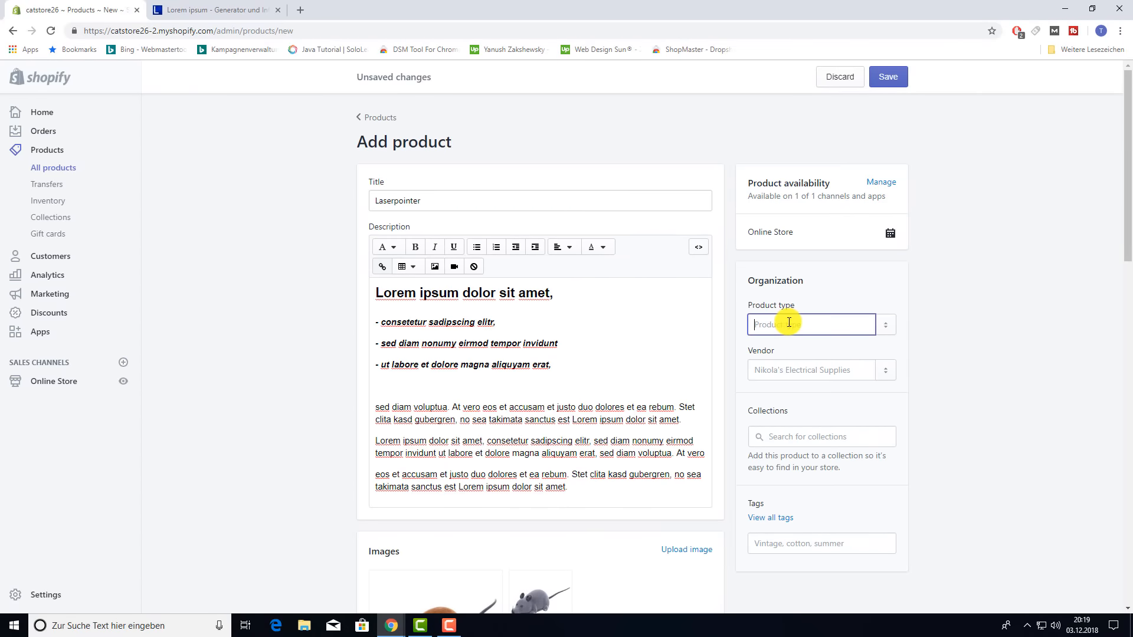
text(to)
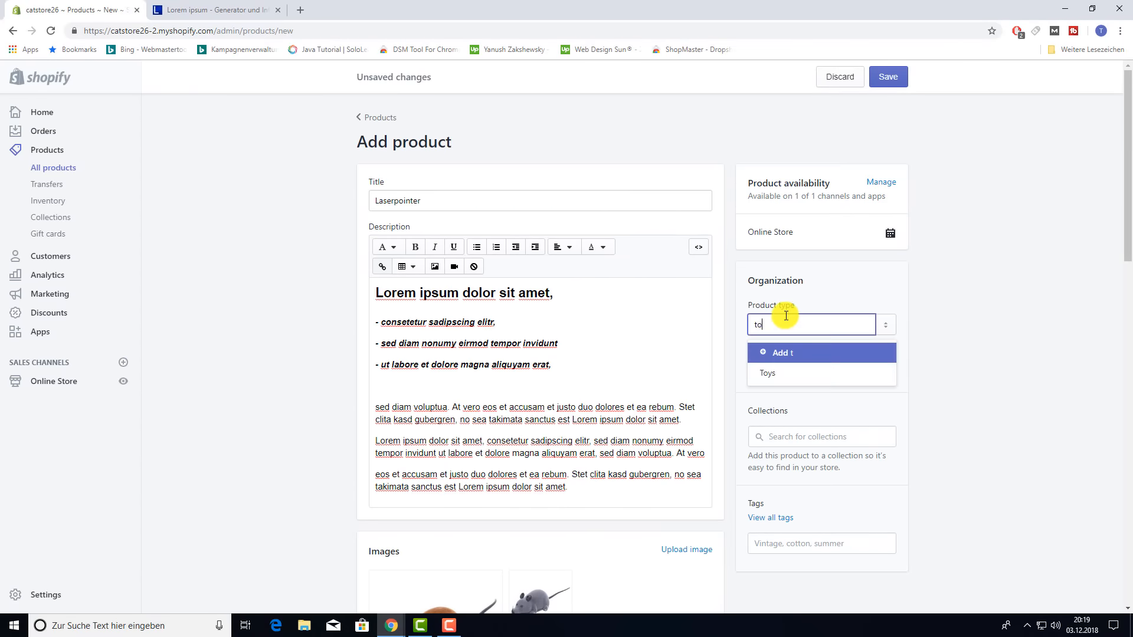
click(778, 378)
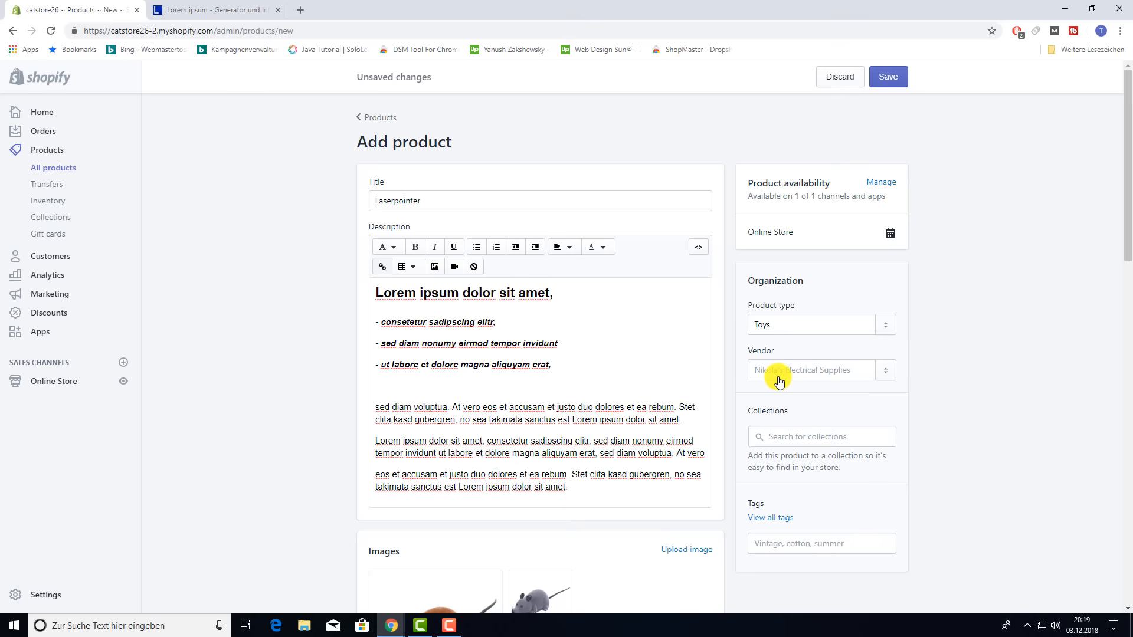
click(789, 370)
- Add the Laserpointer to the Home page collection
click(827, 436)
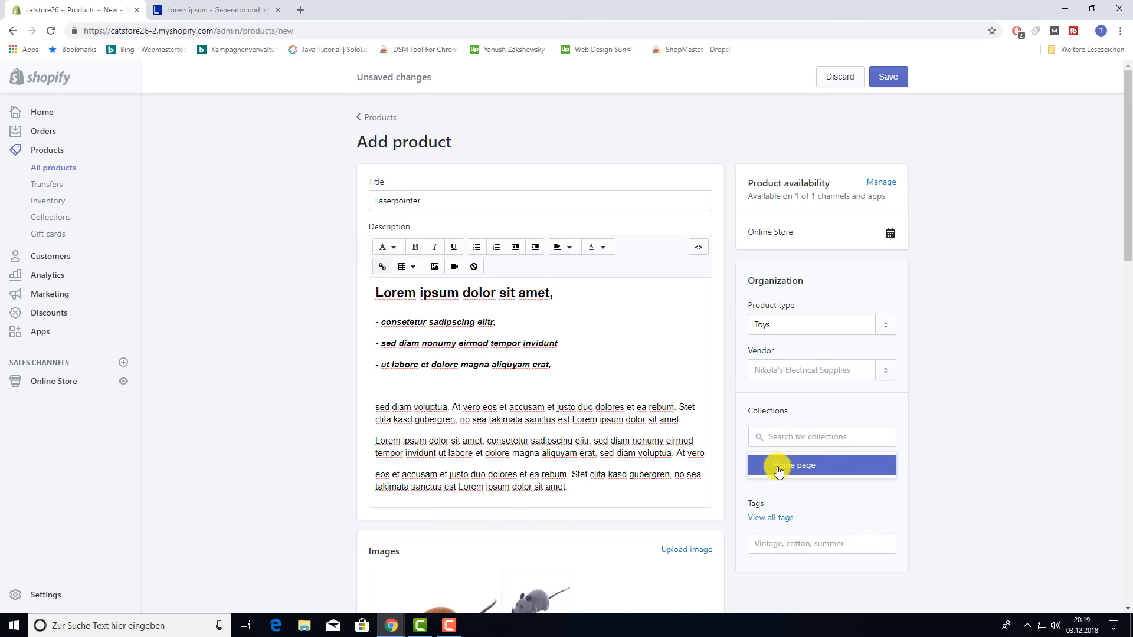
click(778, 472)
click(957, 434)
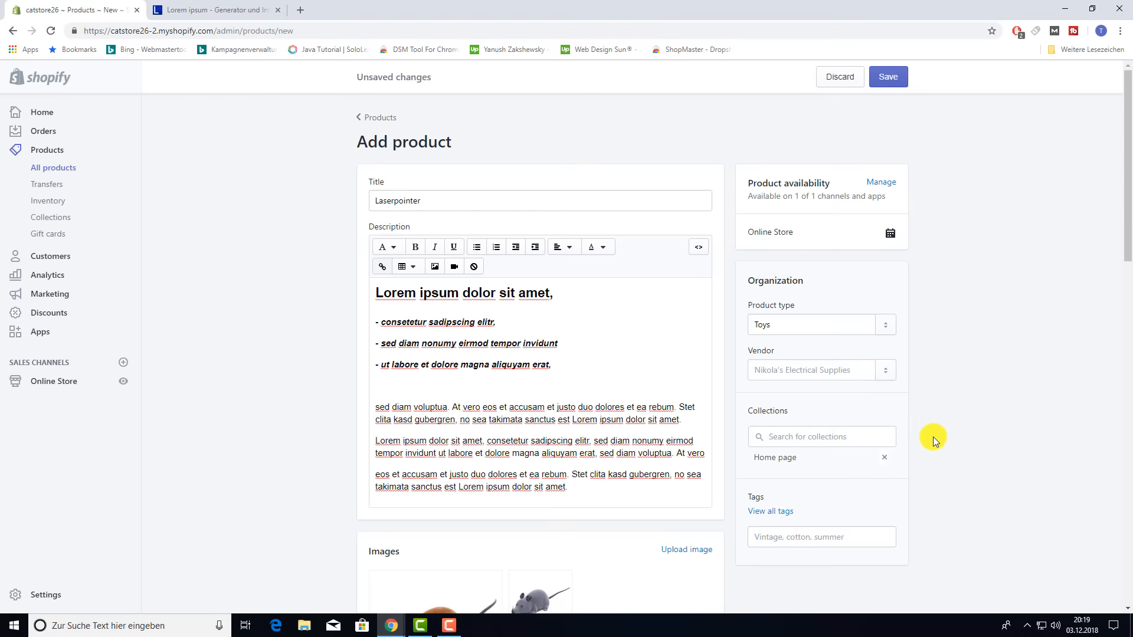
scroll(930, 467, down, 2)
scroll(804, 437, up, 1)
- Tag the product with mouse and cat from the frequently used tags
click(804, 475)
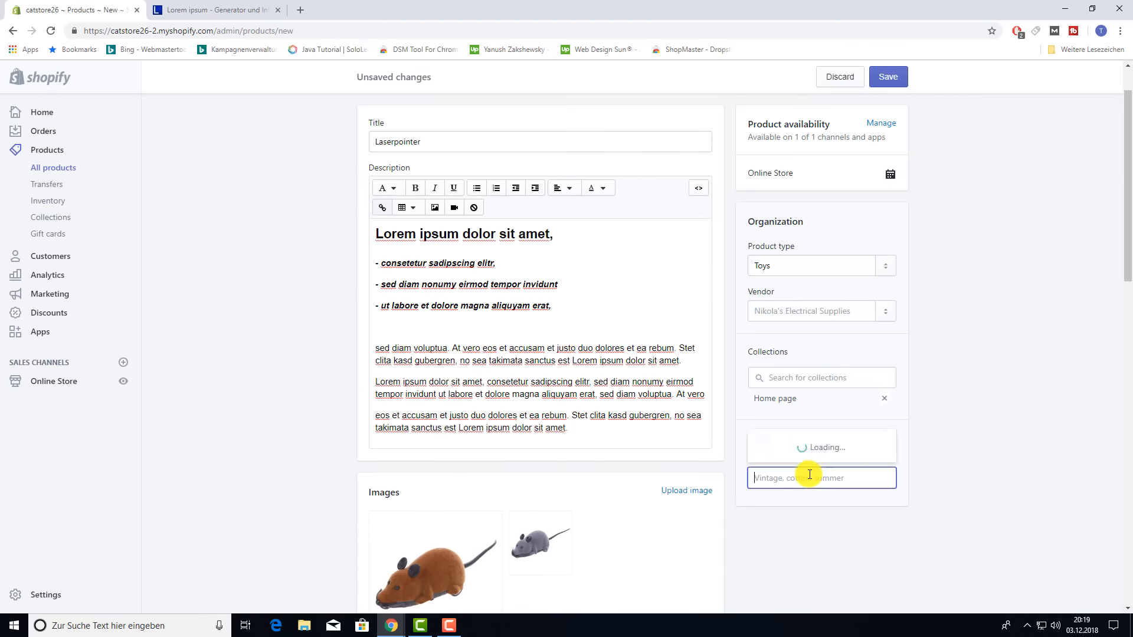
click(776, 428)
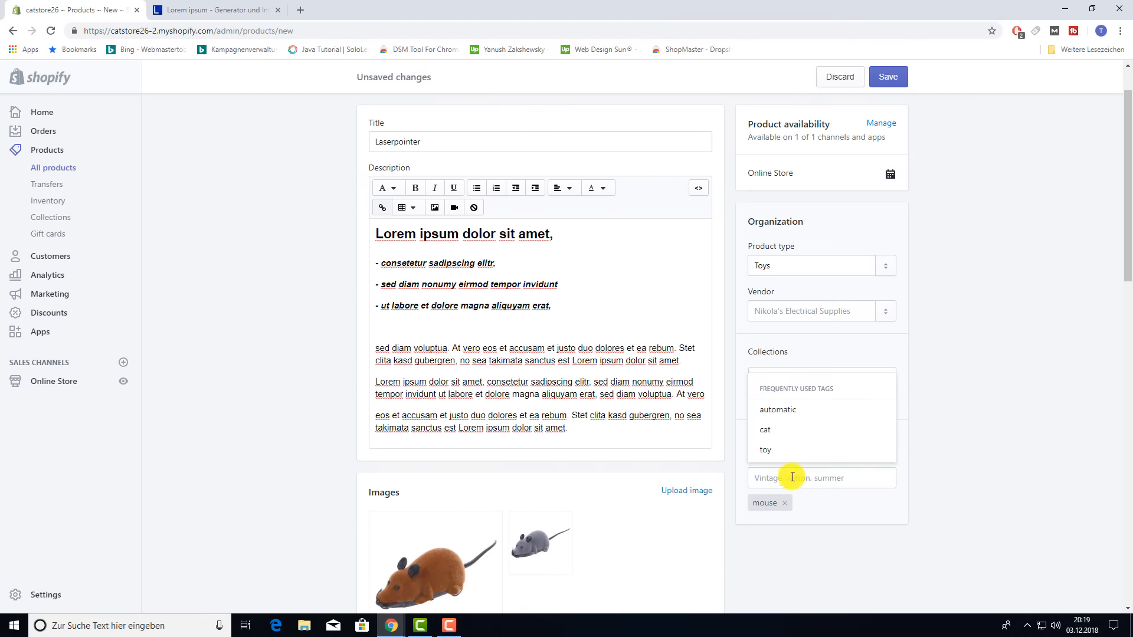
click(774, 436)
scroll(994, 459, down, 6)
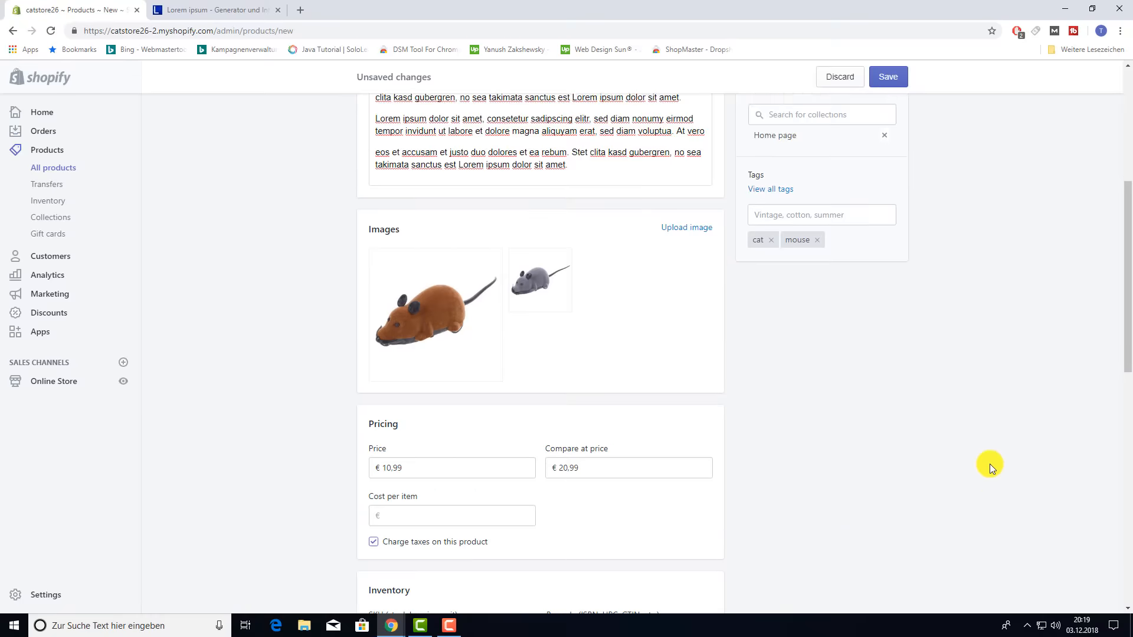
scroll(987, 462, down, 10)
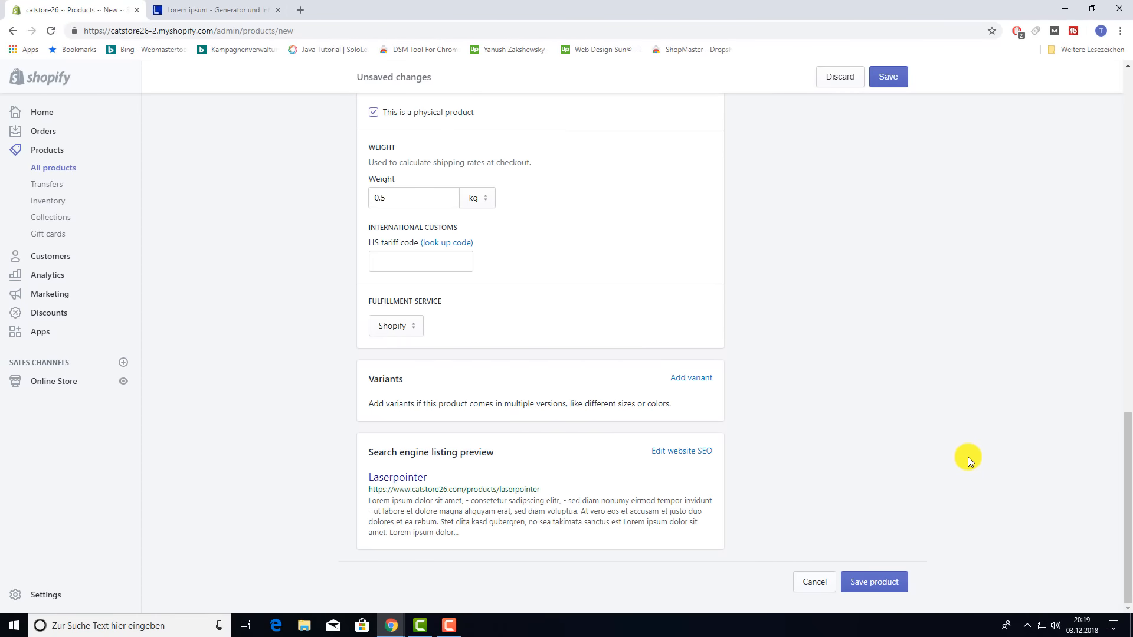
- Add a Size option with values s, m, l and xl
click(702, 380)
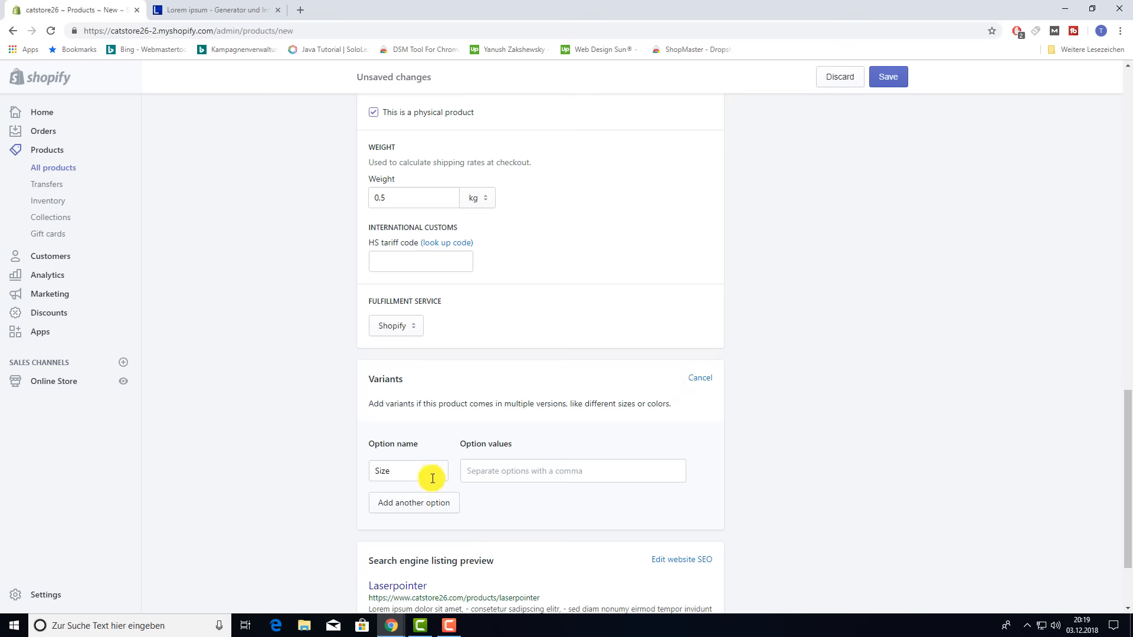
click(539, 467)
text(s,)
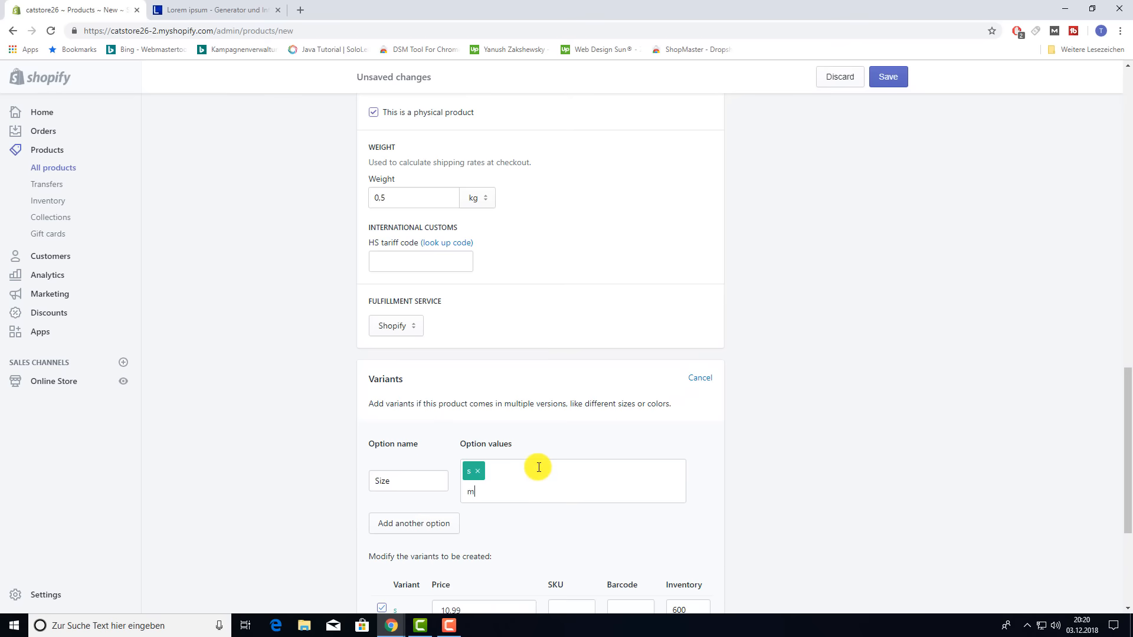
text(m,l,)
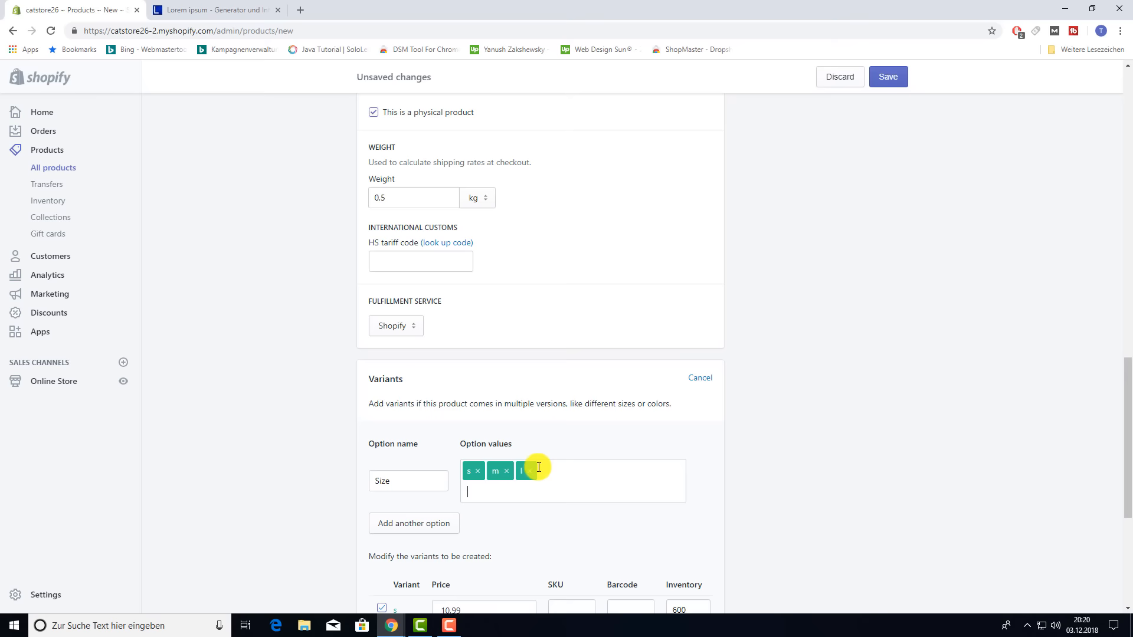
text(xl,)
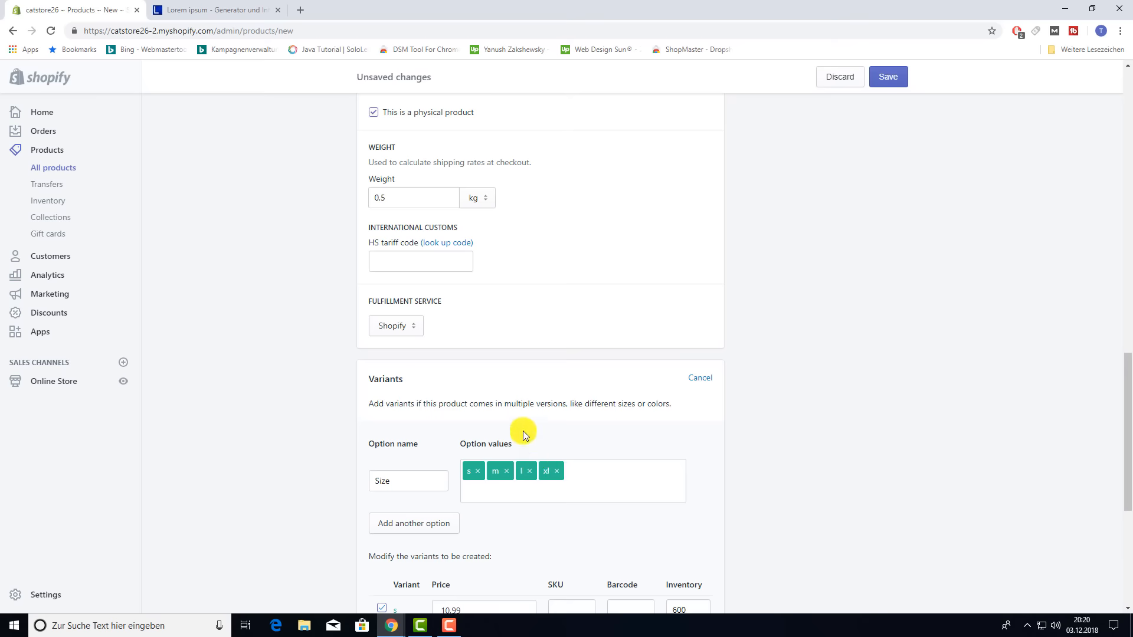
scroll(742, 482, down, 5)
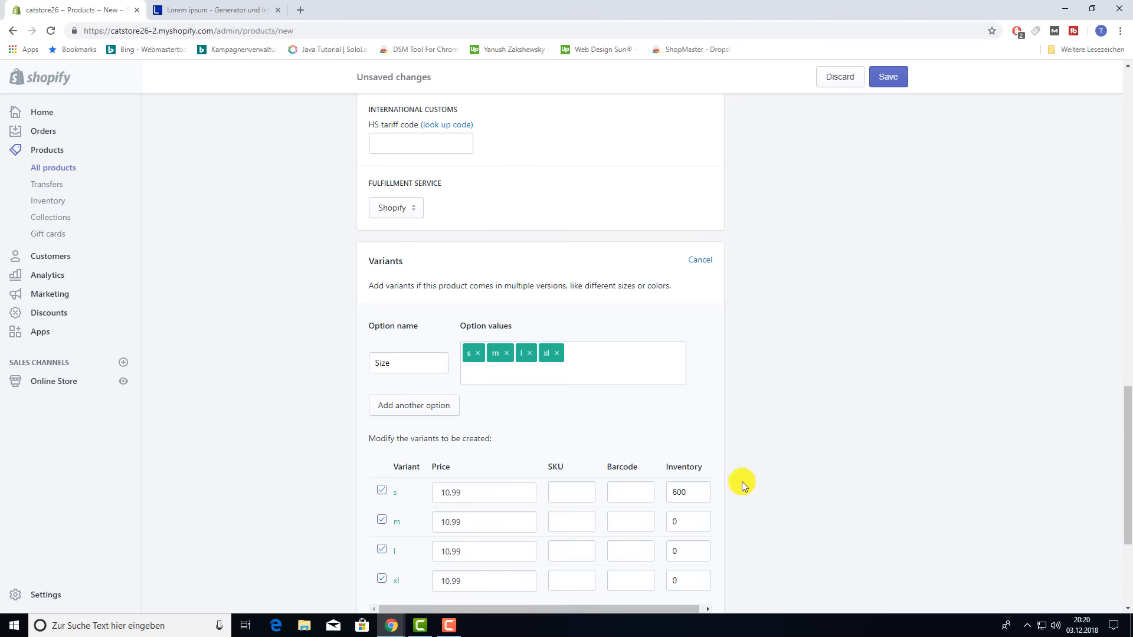
scroll(895, 405, up, 2)
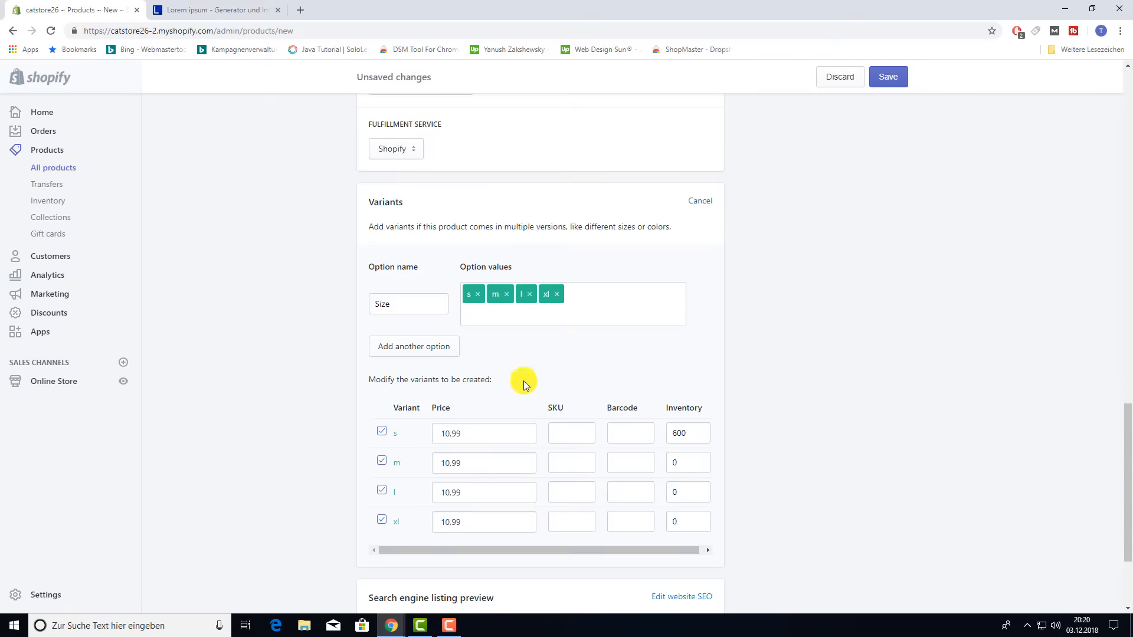
- Add a Color option with values brown and grey
click(435, 348)
click(506, 345)
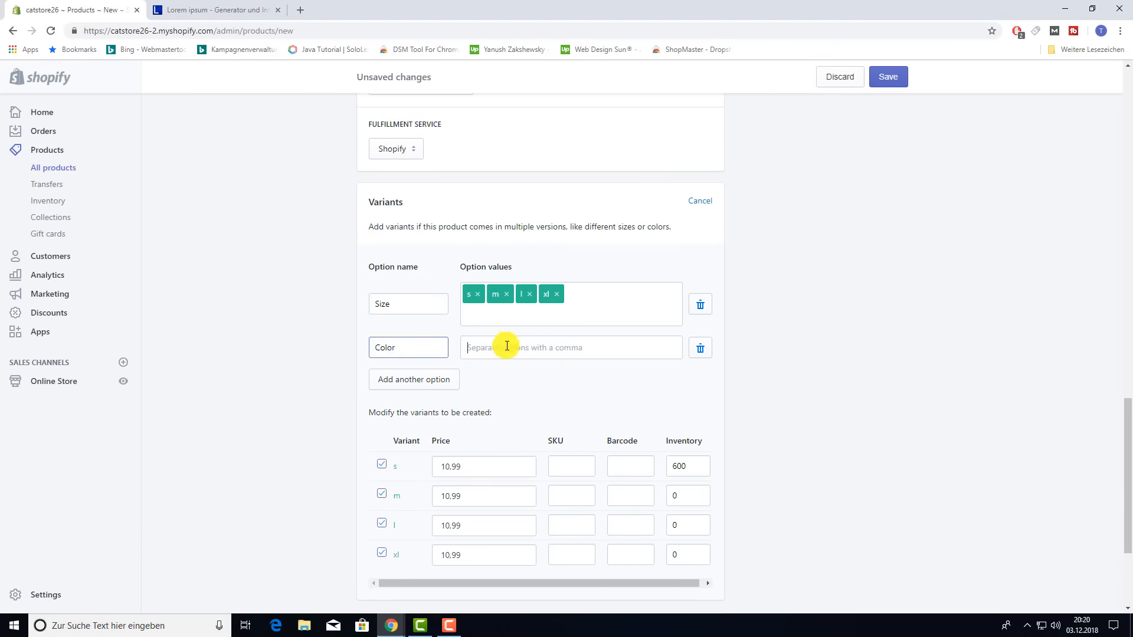
text(bro)
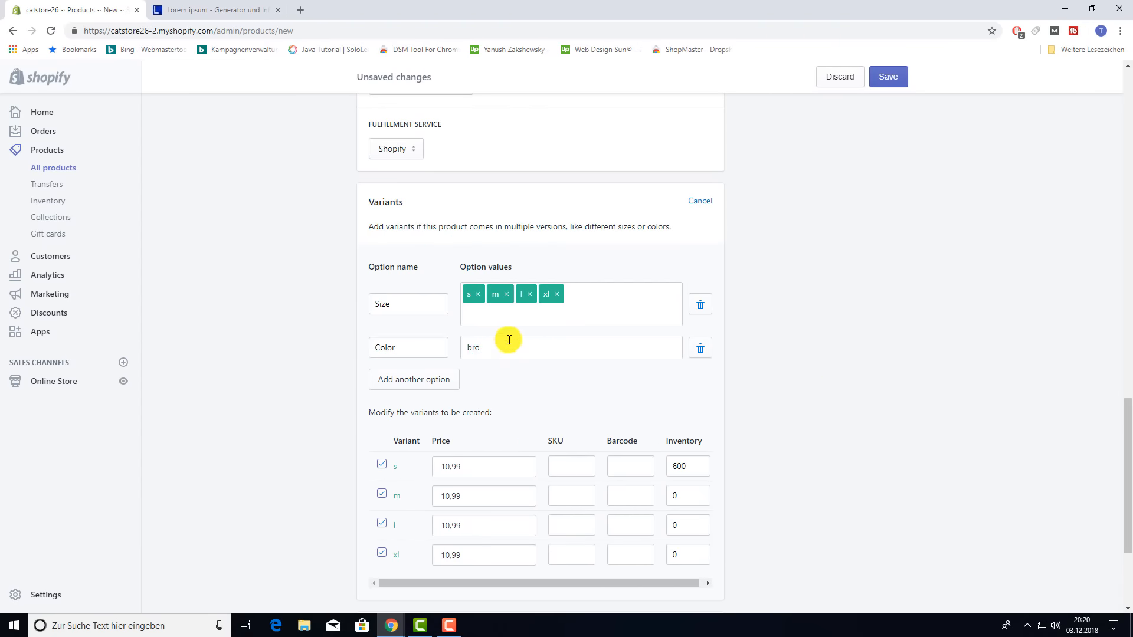
text(wn)
key(Return)
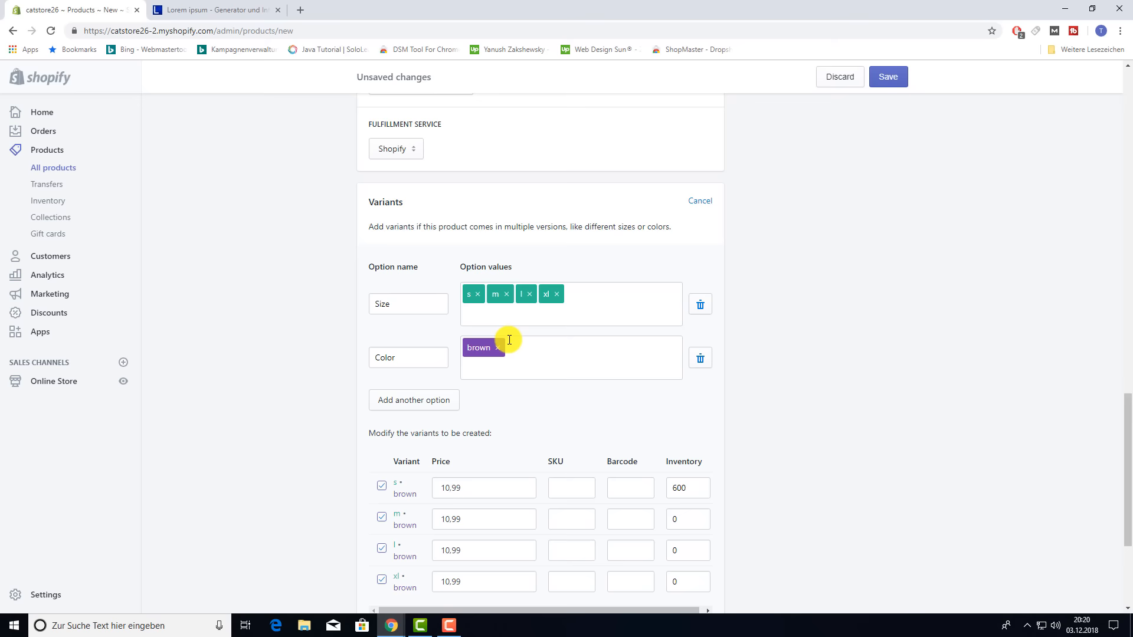
text(grey)
key(Return)
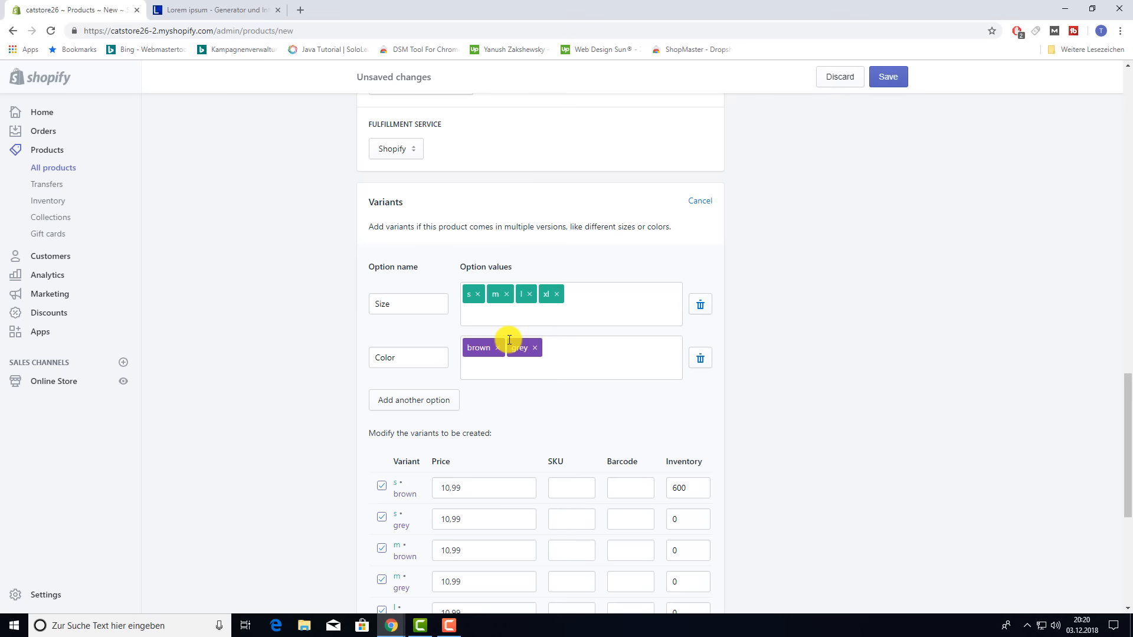
scroll(445, 460, down, 3)
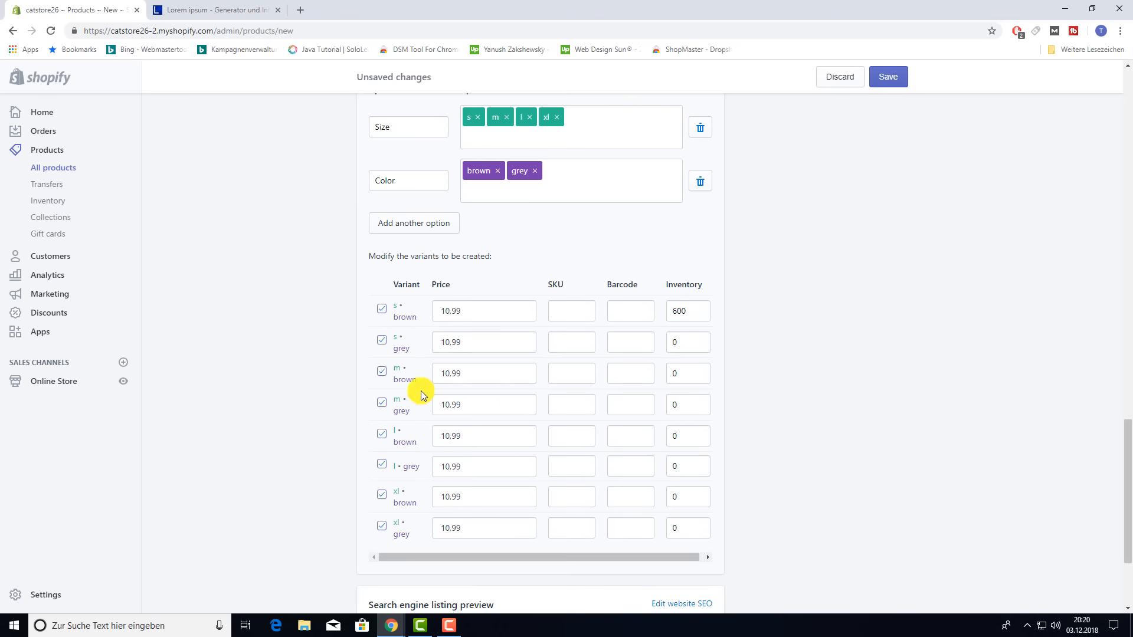
scroll(420, 391, down, 2)
scroll(449, 386, up, 3)
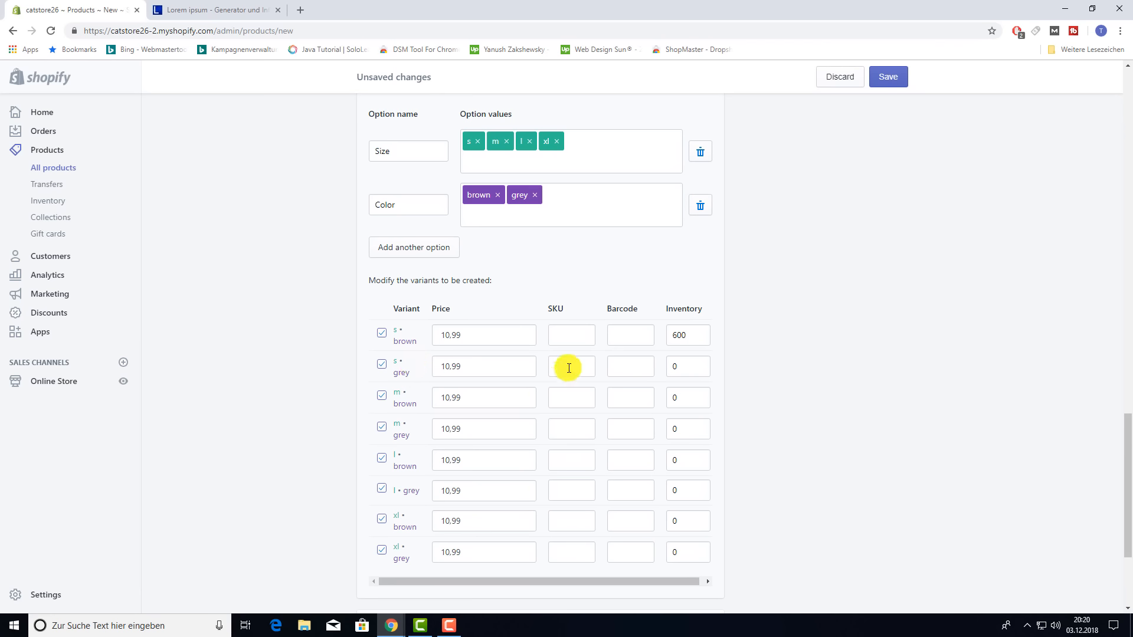
- Set the inventory of every size/colour variant to 50
drag(699, 338, 671, 337)
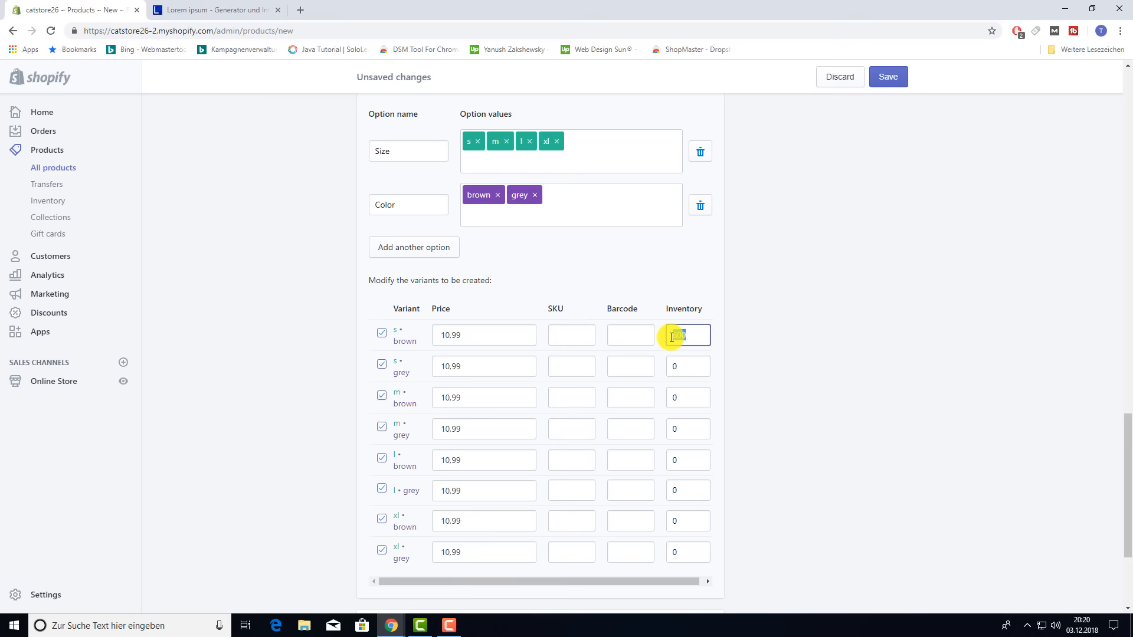
text(50)
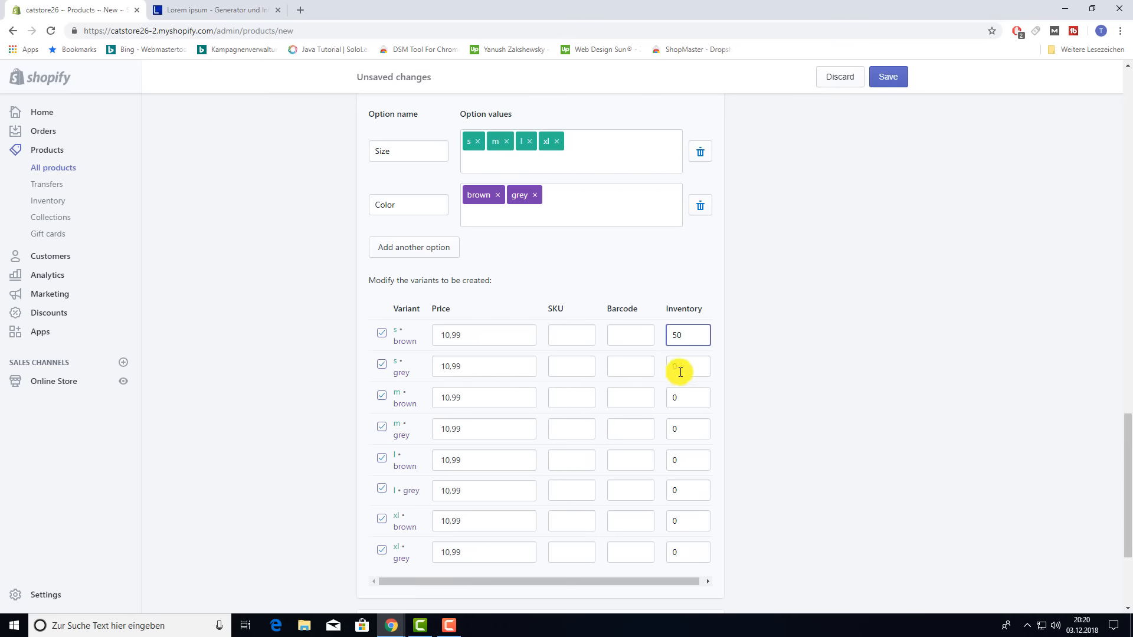
right_click(682, 335)
click(706, 376)
drag(686, 367, 668, 366)
text(50)
drag(686, 397, 668, 429)
key(ctrl+v)
key(ctrl+v)
- Add a trial third Material option to the variants, then delete it again
scroll(832, 498, down, 3)
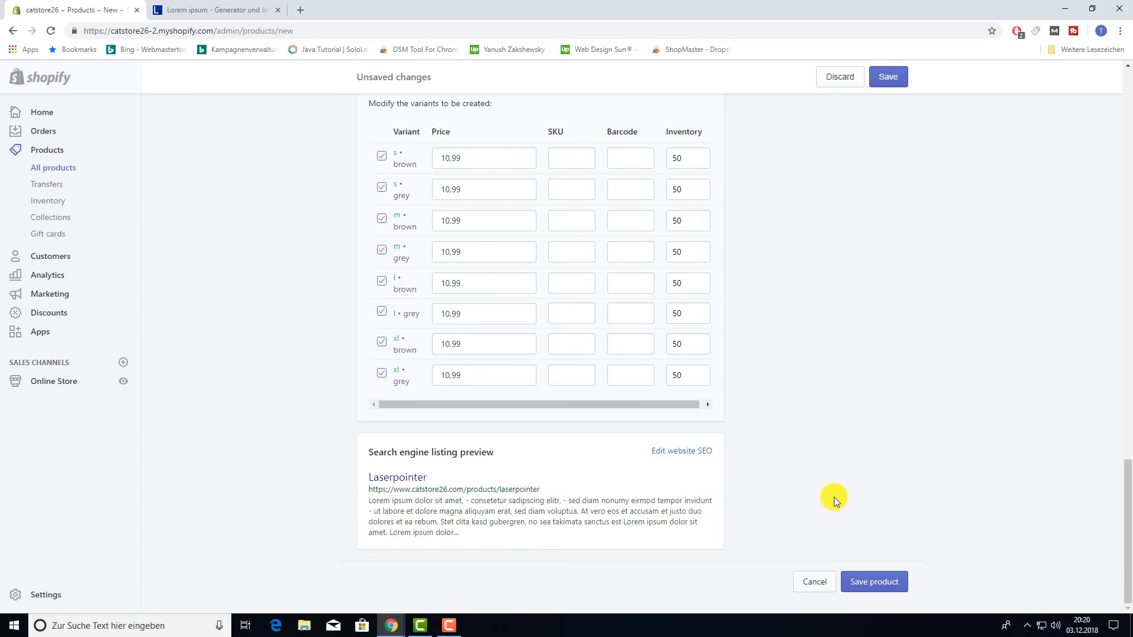
scroll(518, 529, down, 3)
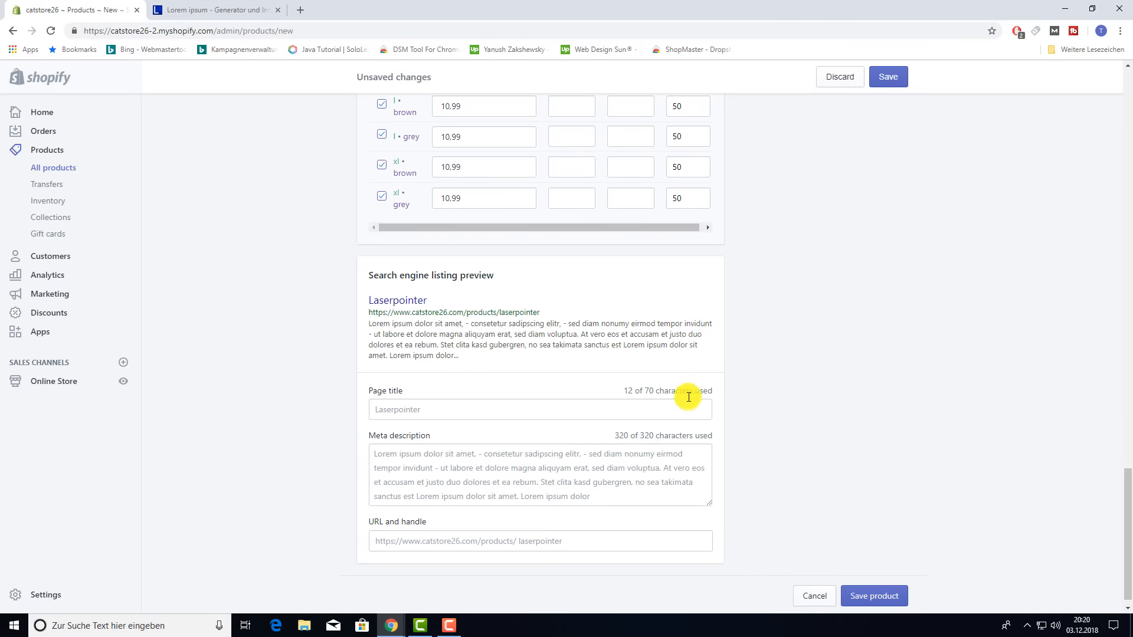
scroll(875, 388, up, 9)
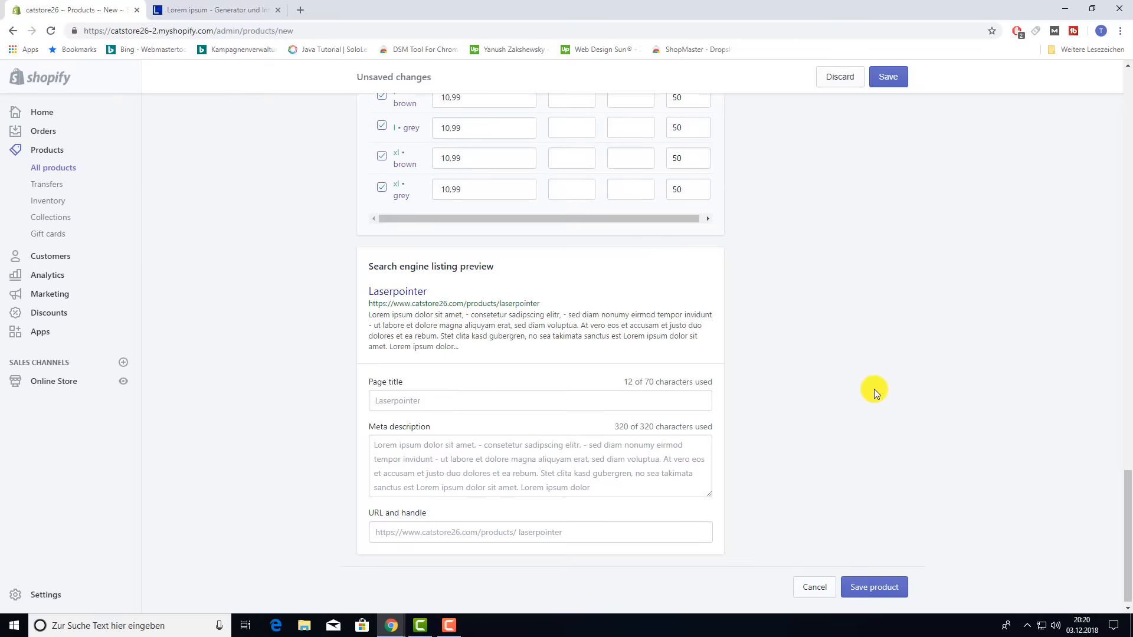
scroll(879, 384, up, 15)
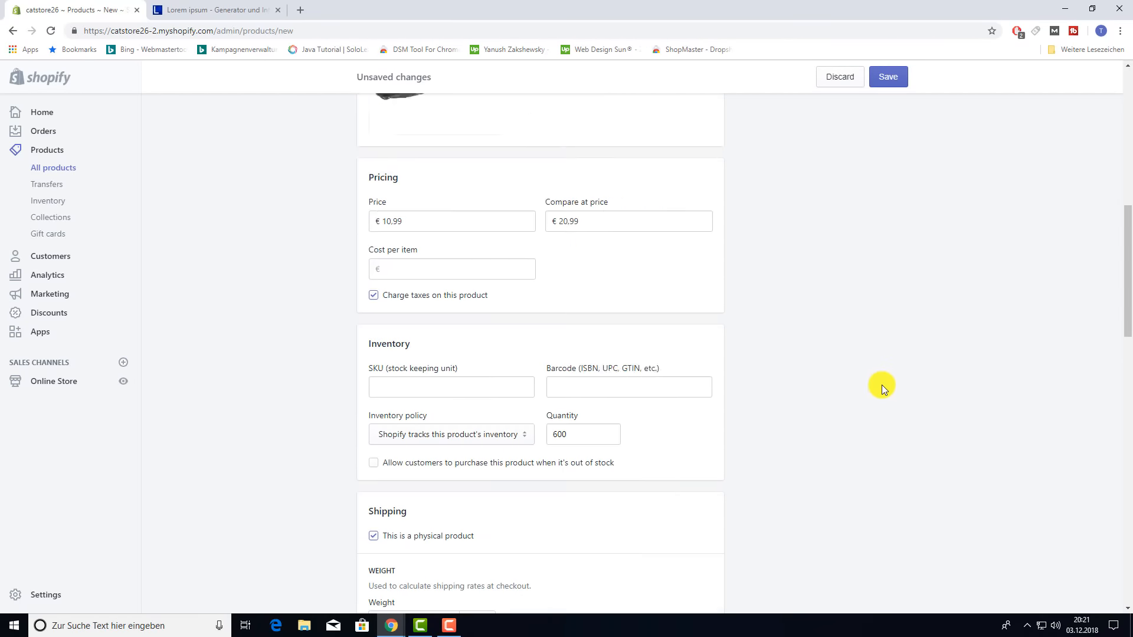
scroll(881, 386, down, 15)
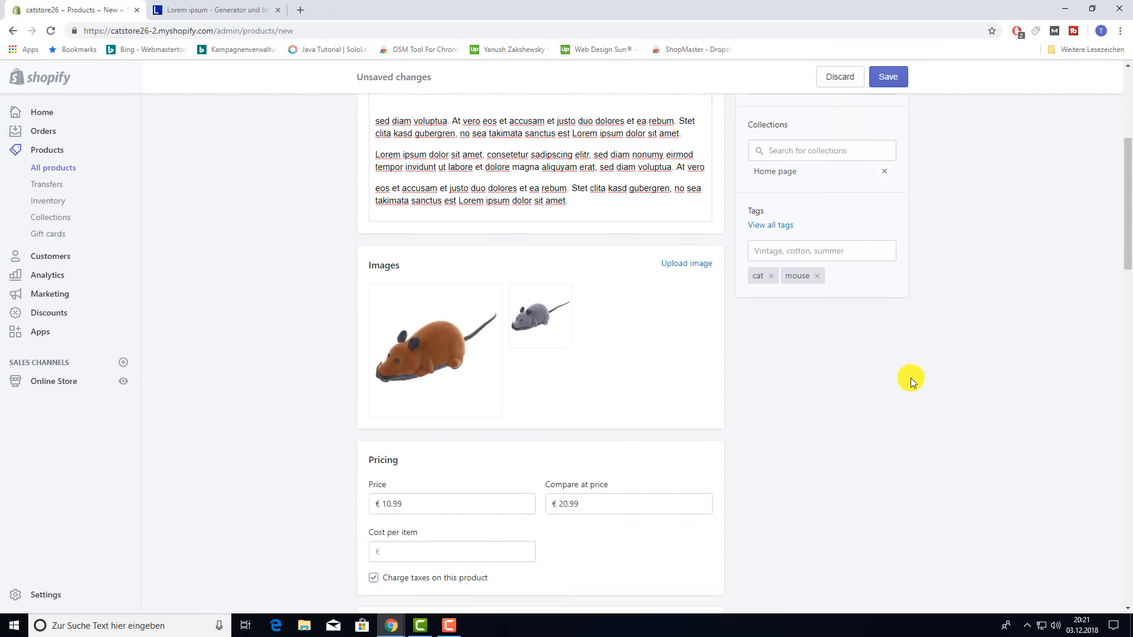
scroll(832, 443, up, 3)
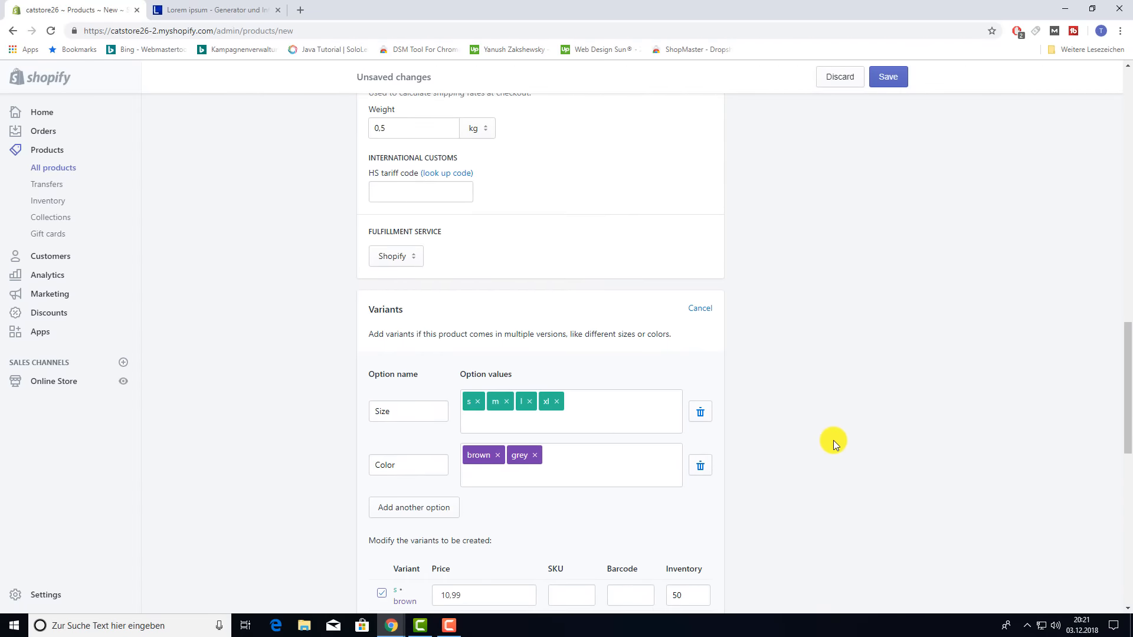
scroll(833, 440, down, 4)
scroll(418, 363, down, 2)
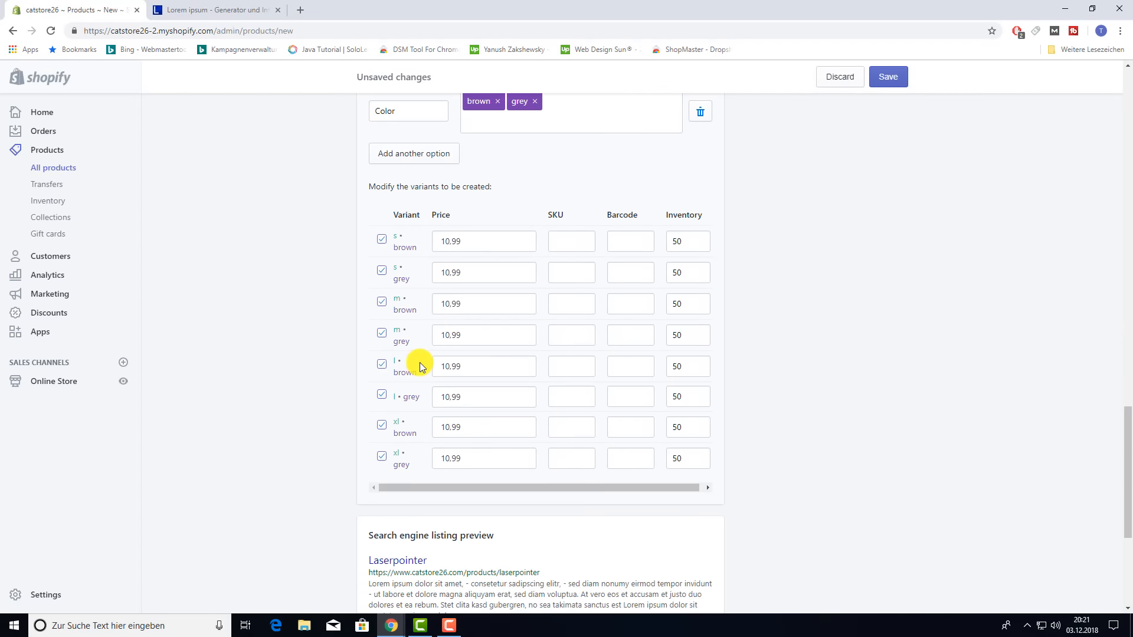
scroll(436, 248, up, 2)
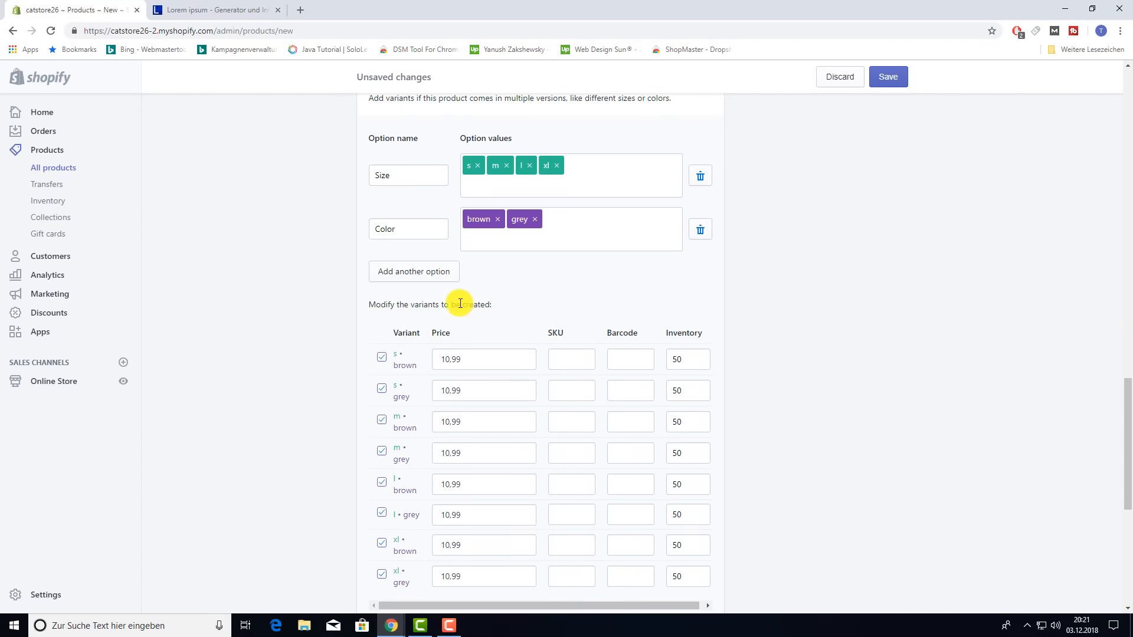
click(432, 281)
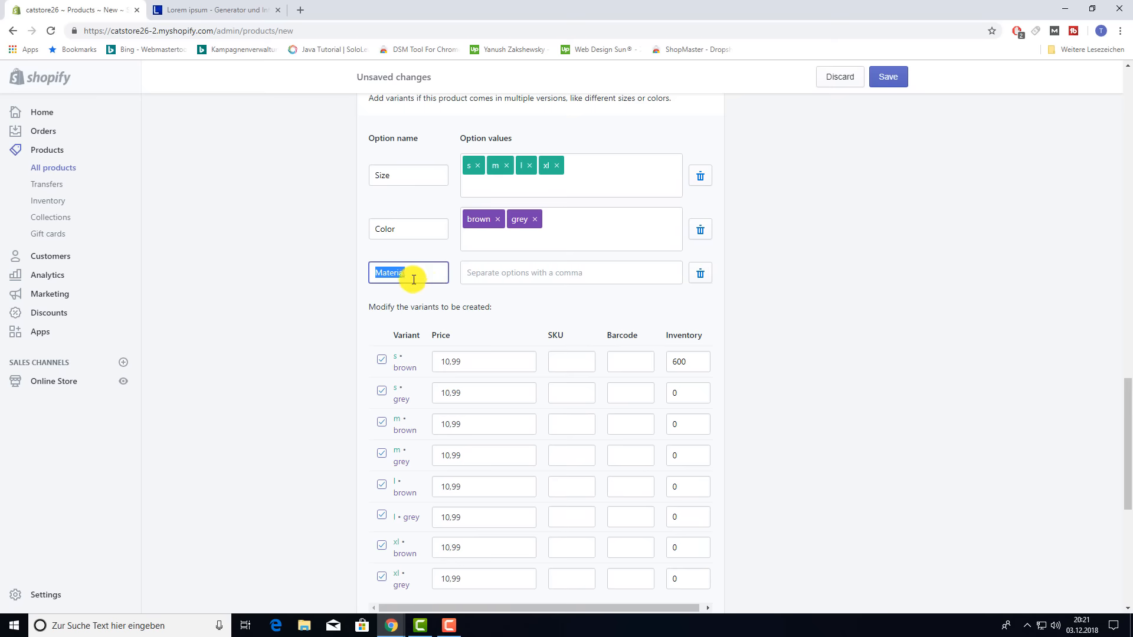
click(702, 273)
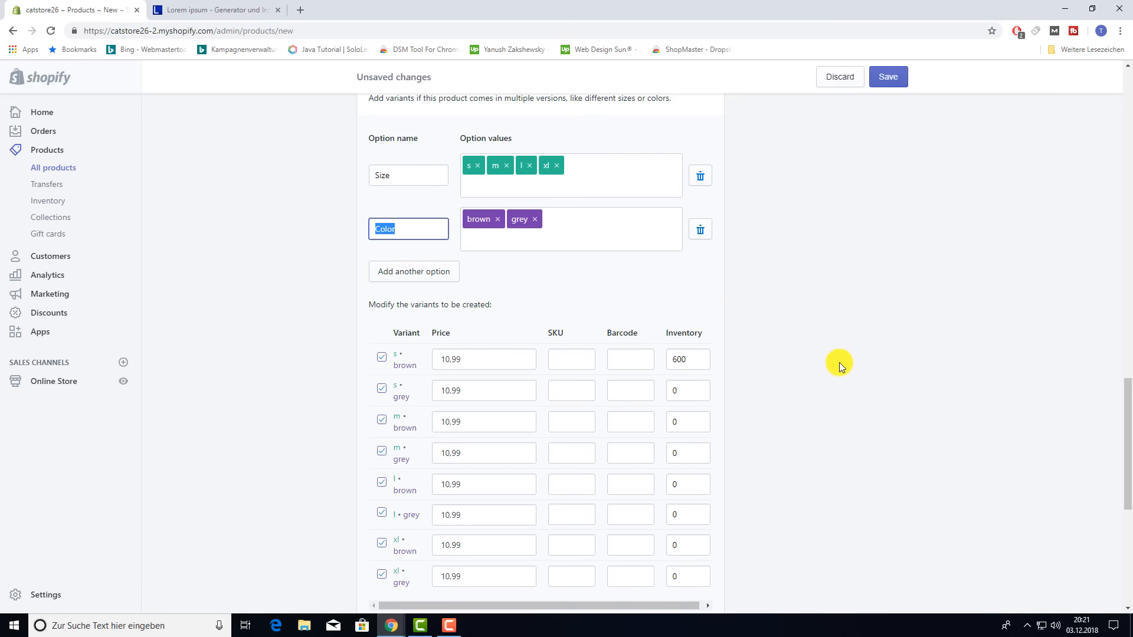
- Try saving the Laserpointer product, which fails with 'Weight is not a number'
scroll(844, 362, up, 5)
scroll(848, 361, up, 10)
click(889, 77)
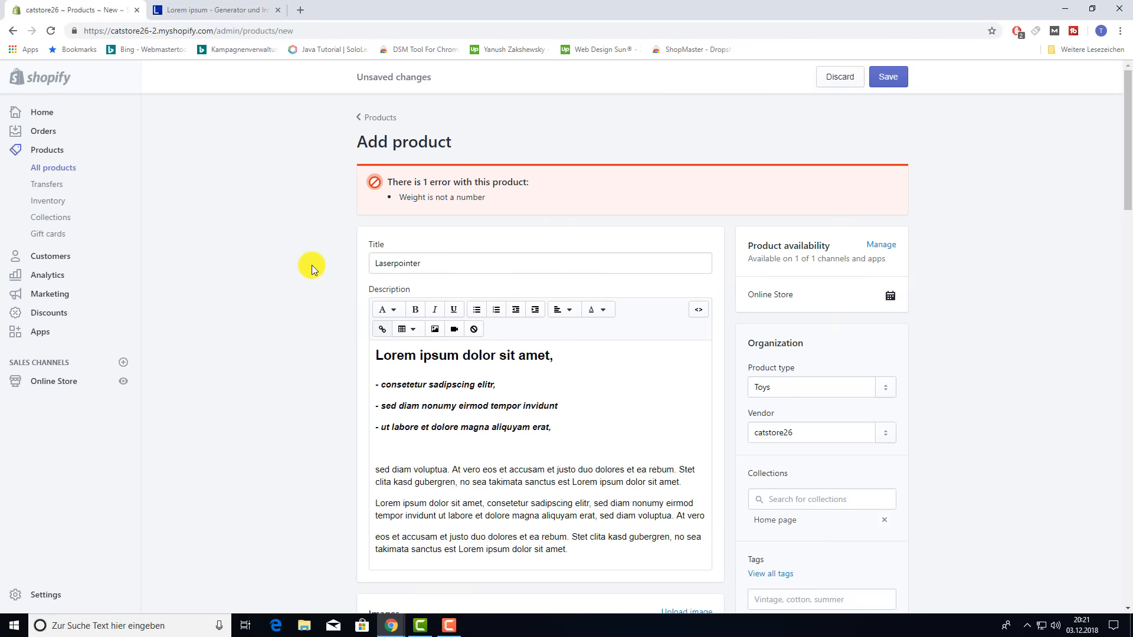
- Re-enter the product weight as 0.5 kg and save the Laserpointer successfully
scroll(313, 265, down, 10)
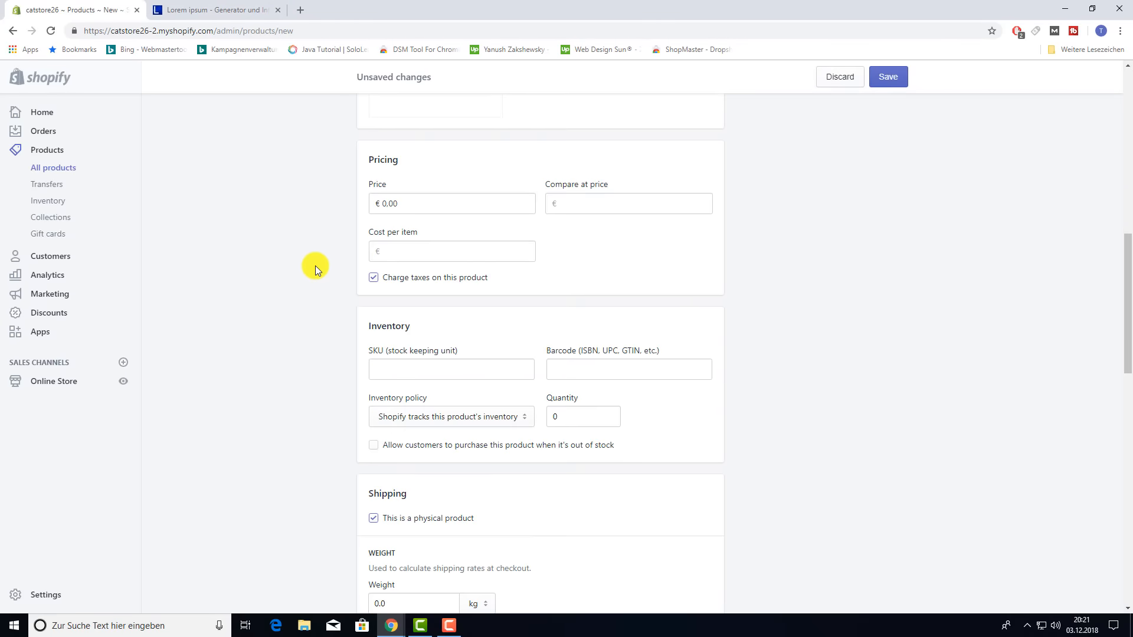
scroll(316, 266, down, 4)
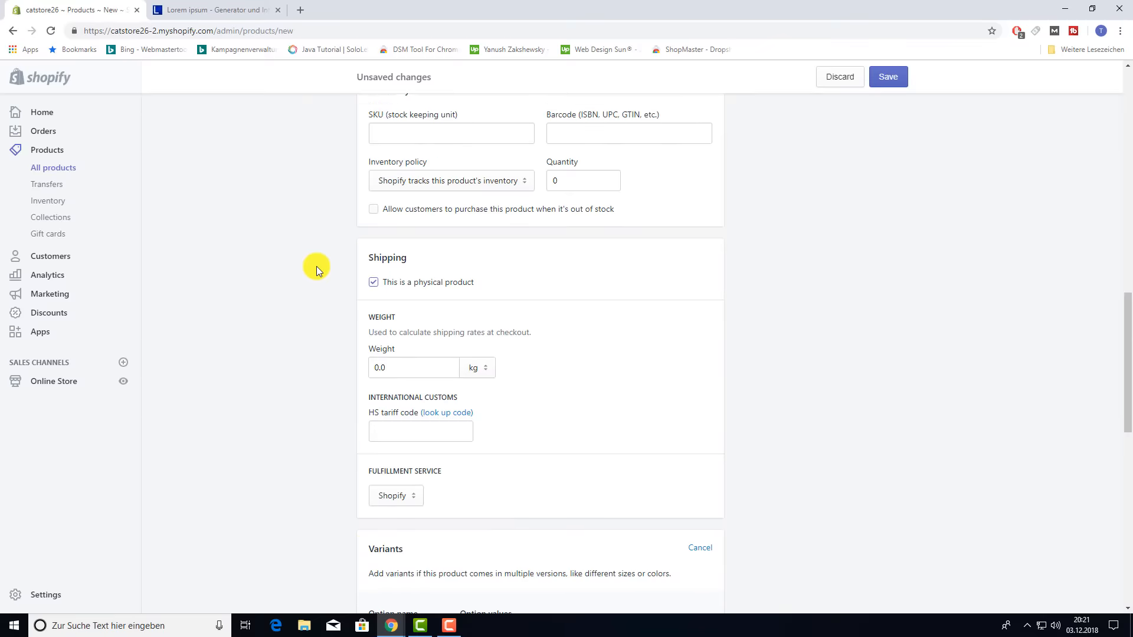
scroll(317, 266, down, 2)
drag(423, 250, 349, 257)
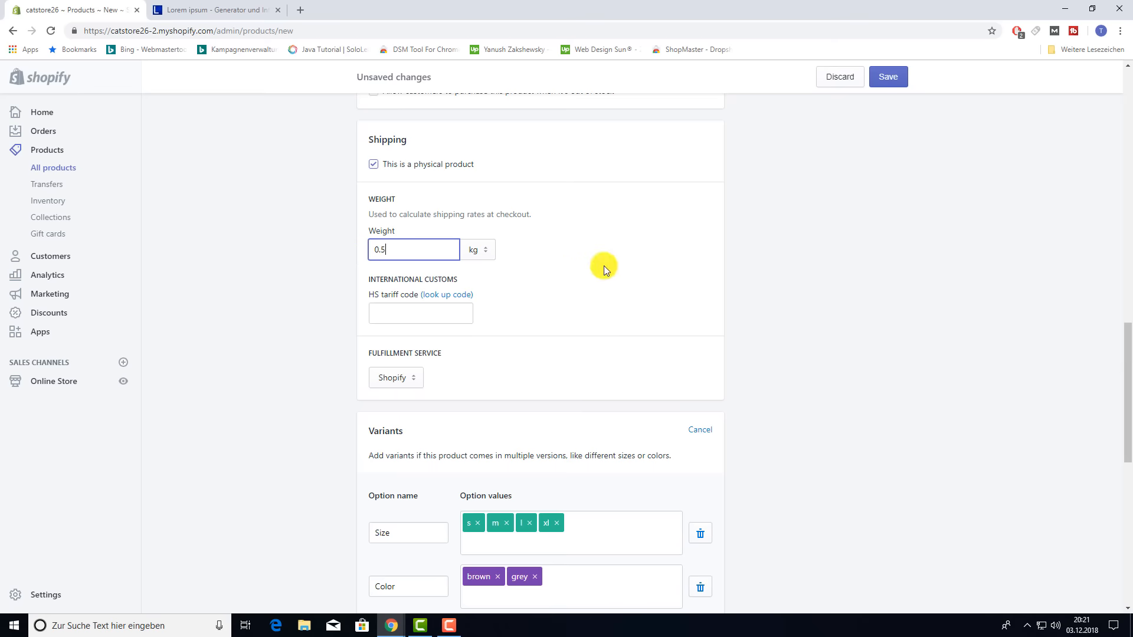
scroll(604, 266, down, 9)
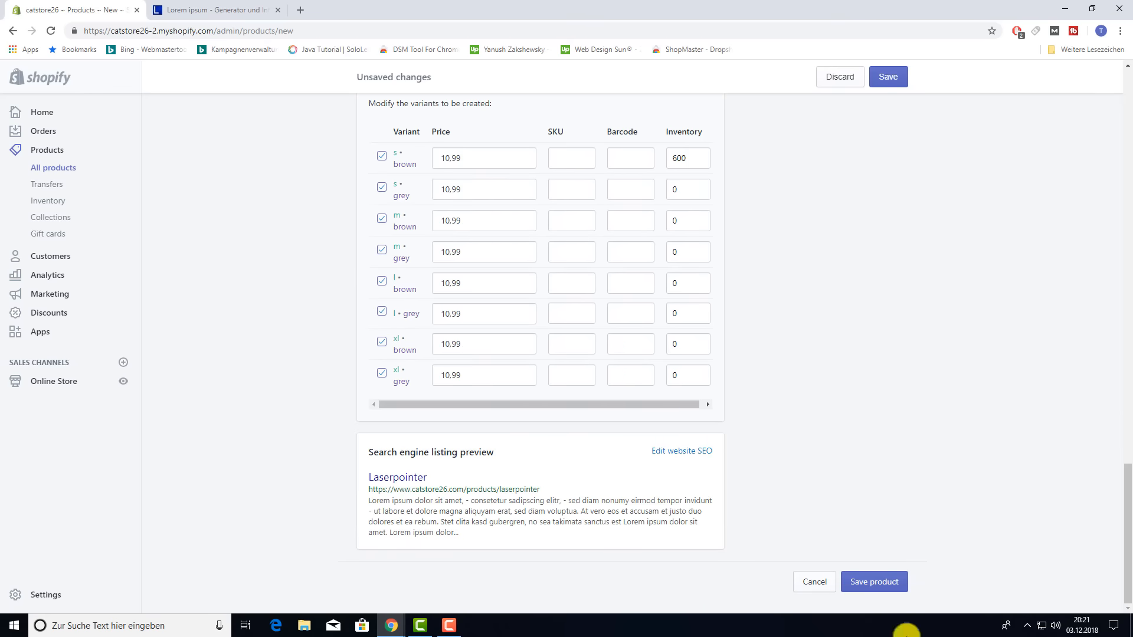
click(893, 583)
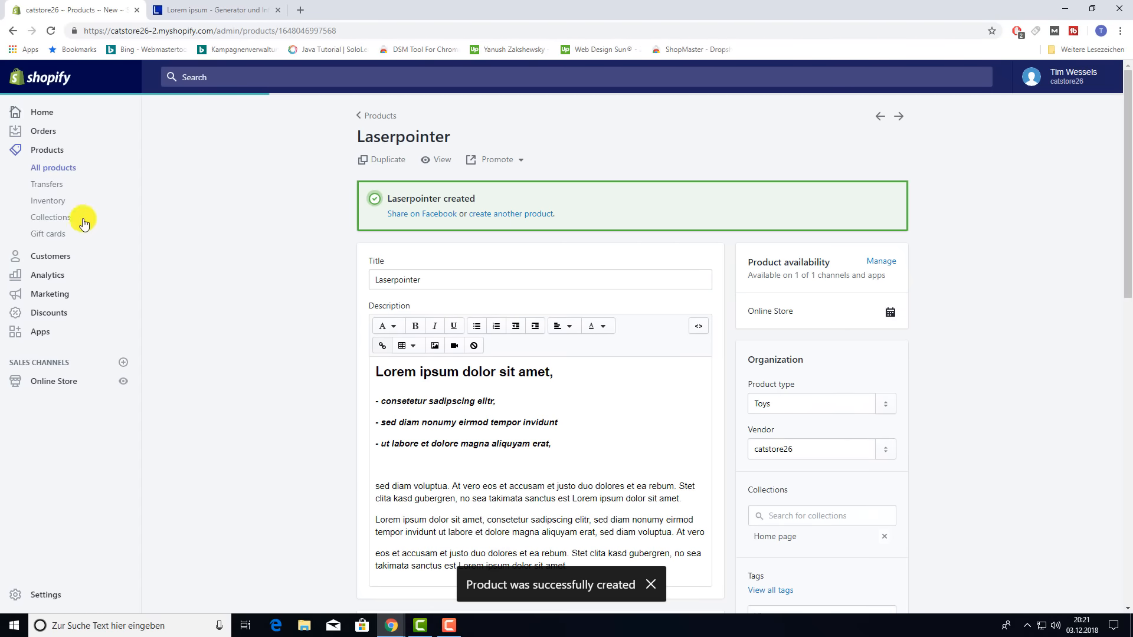
- Open the Online Store in a new tab and go to the Laserpointer product page
right_click(125, 388)
click(156, 389)
click(248, 10)
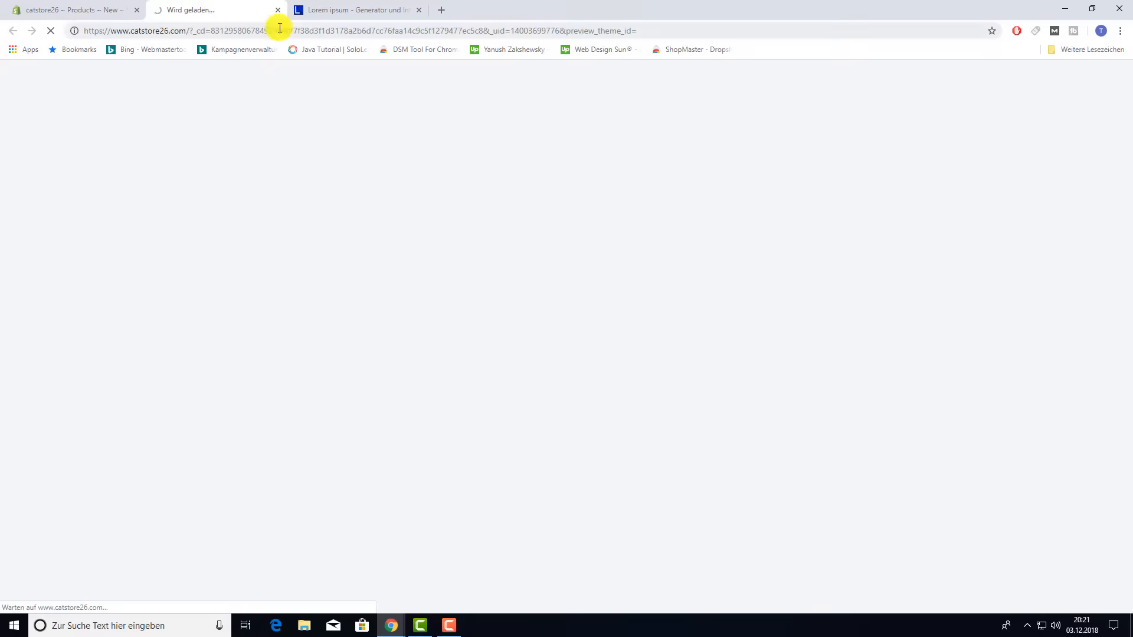
scroll(640, 263, down, 10)
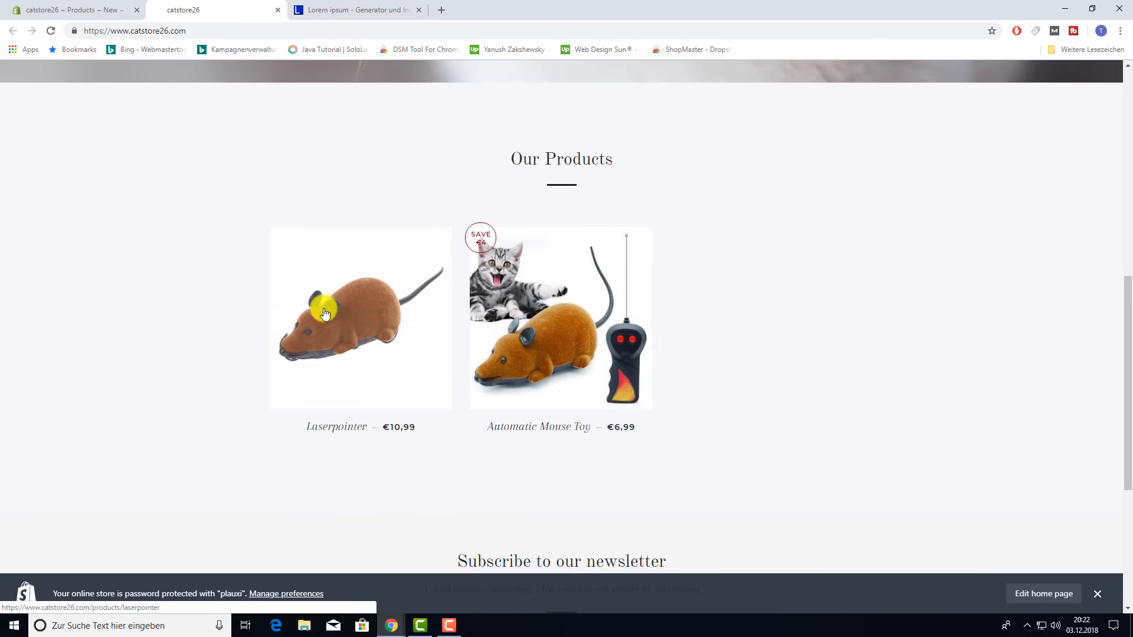
click(348, 334)
- Pick size XL and colour Grey on the storefront, then return to the admin product page
scroll(655, 372, down, 8)
scroll(650, 365, up, 8)
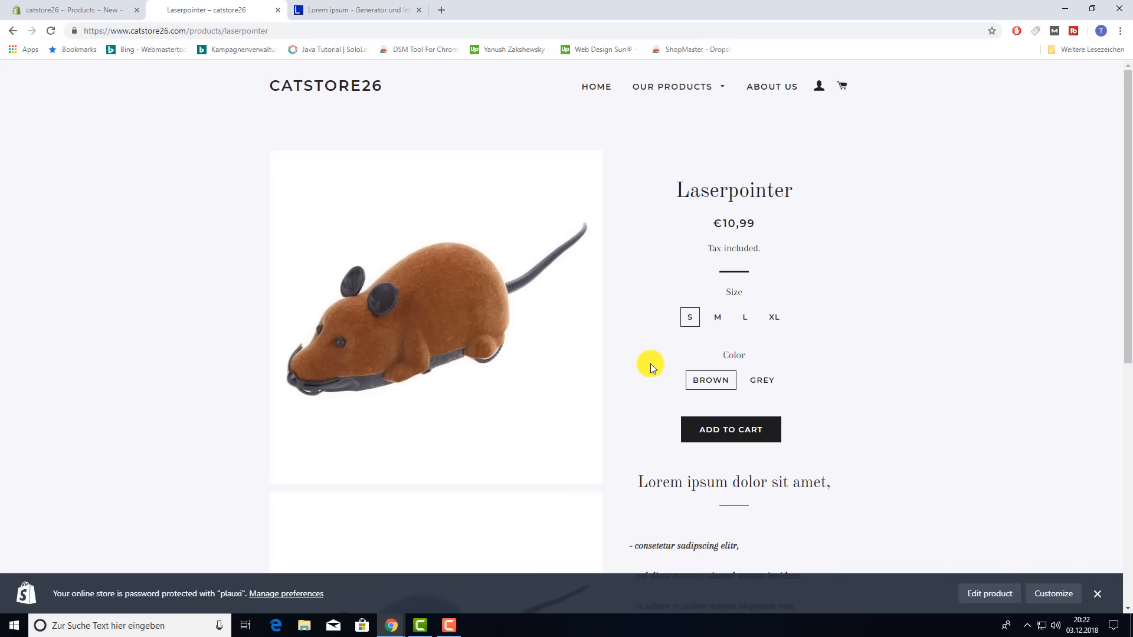
click(716, 323)
click(770, 319)
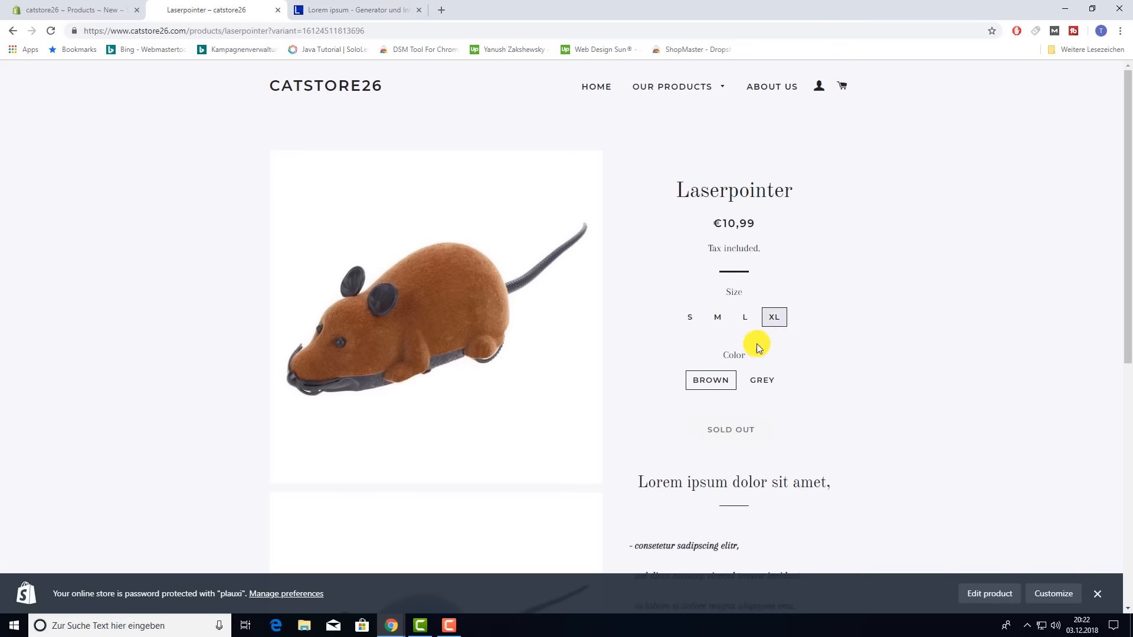
click(761, 381)
click(71, 10)
- Assign the brown mouse image to the S / Brown variant of the Laserpointer
scroll(475, 378, down, 15)
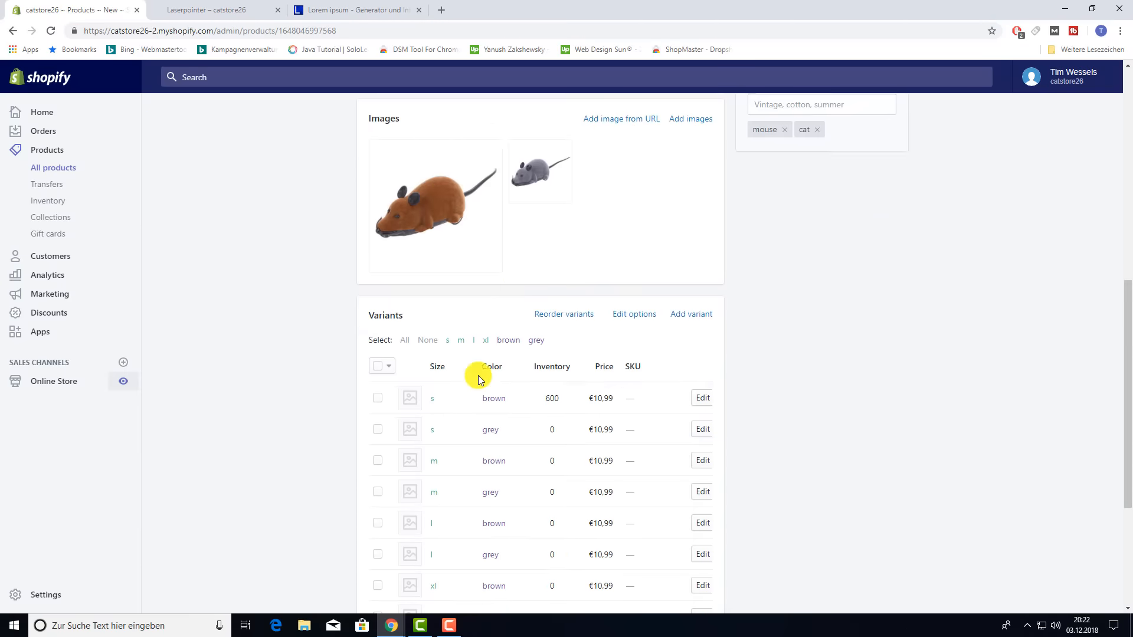
scroll(471, 378, up, 3)
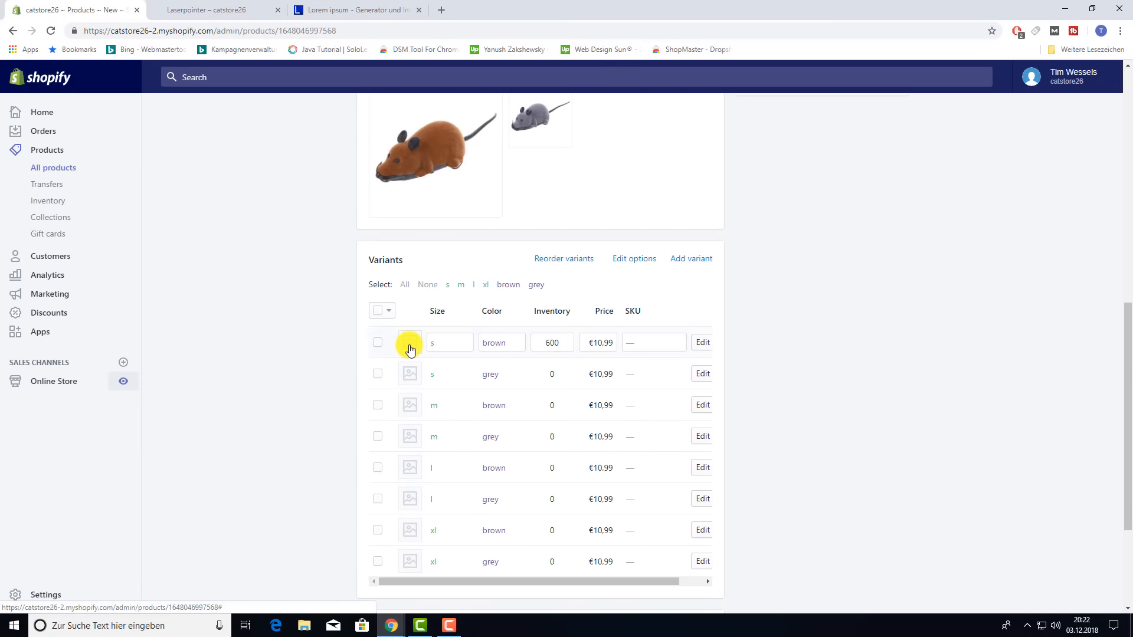
click(409, 348)
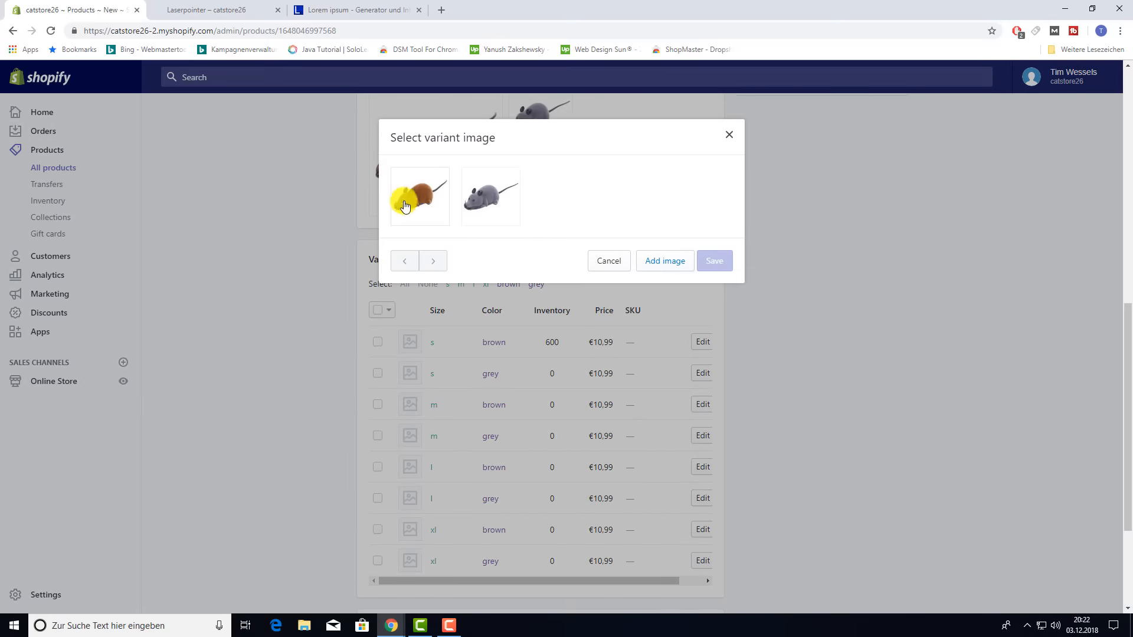
click(407, 198)
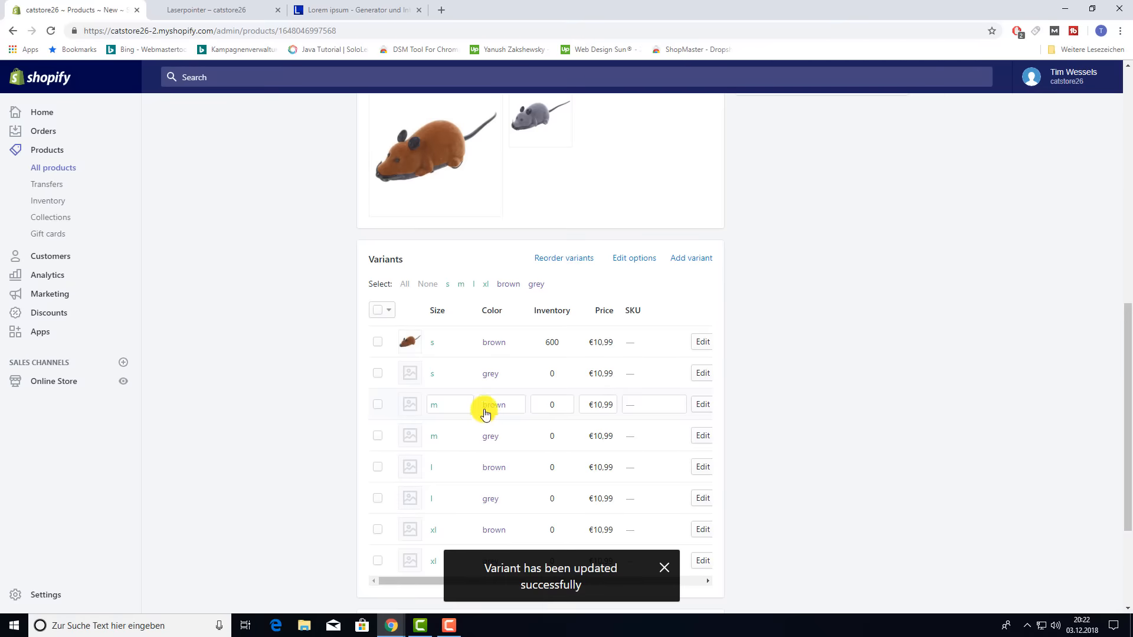
scroll(267, 312, up, 10)
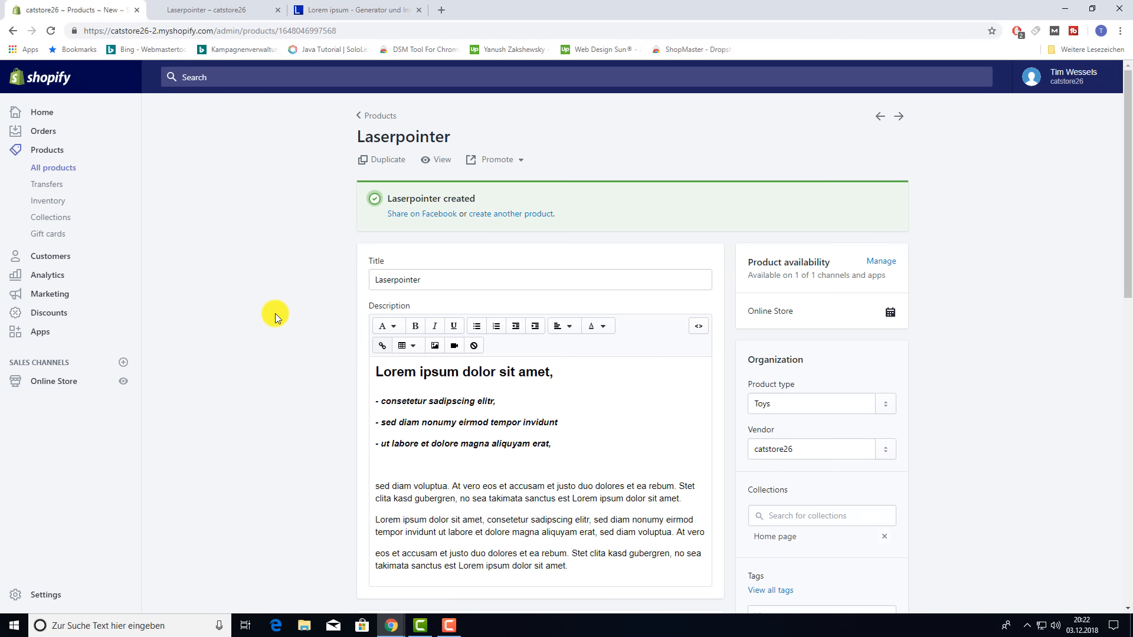
- Go from the store's Apps list to the Shopify App Store, closing the extra tabs
click(41, 331)
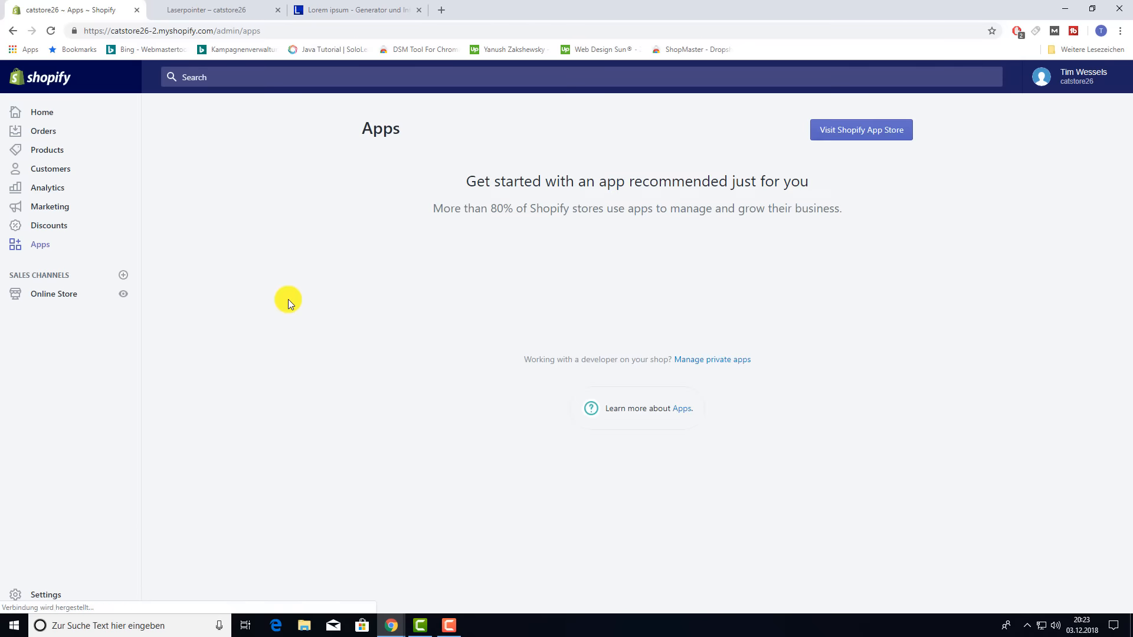
click(891, 136)
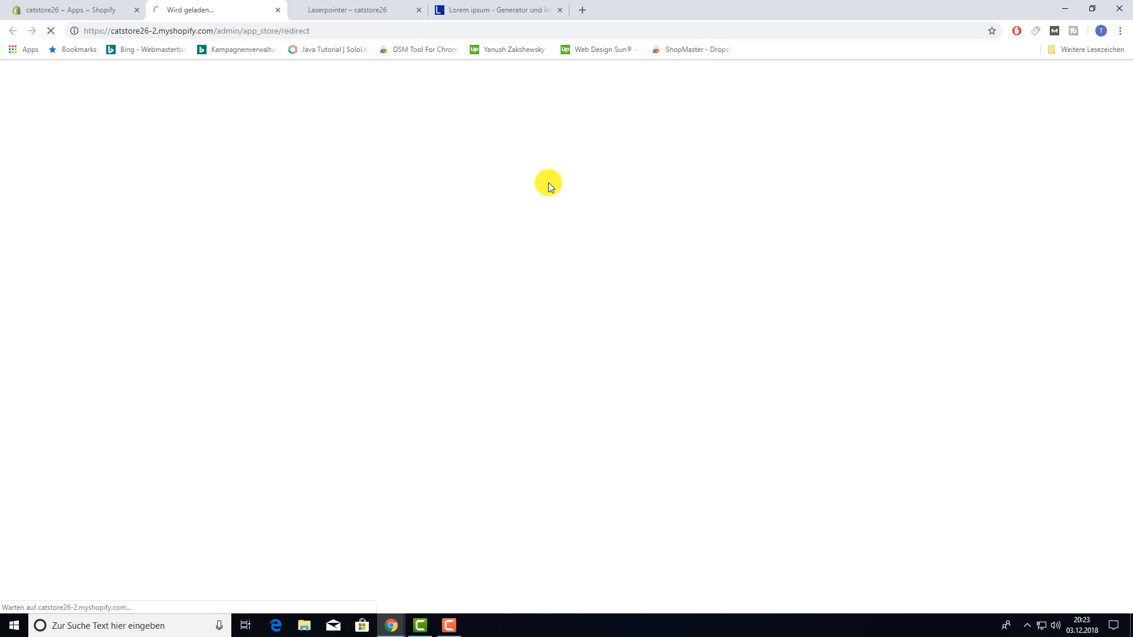
click(419, 10)
click(419, 10)
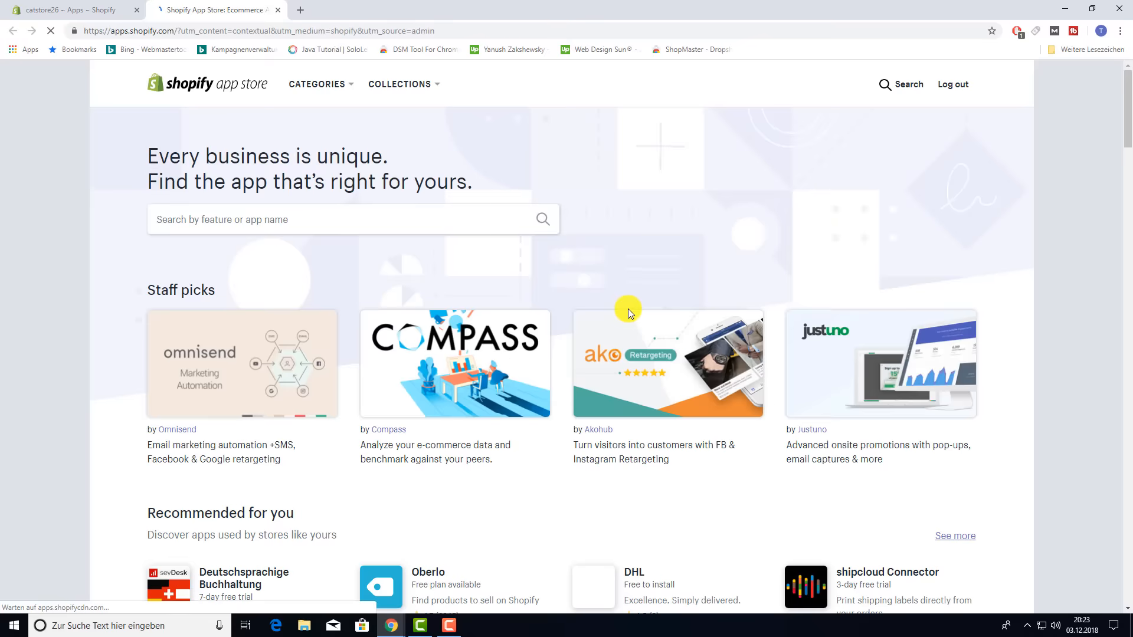
- Search the App Store for 'oberlo' and add the Oberlo app
click(221, 227)
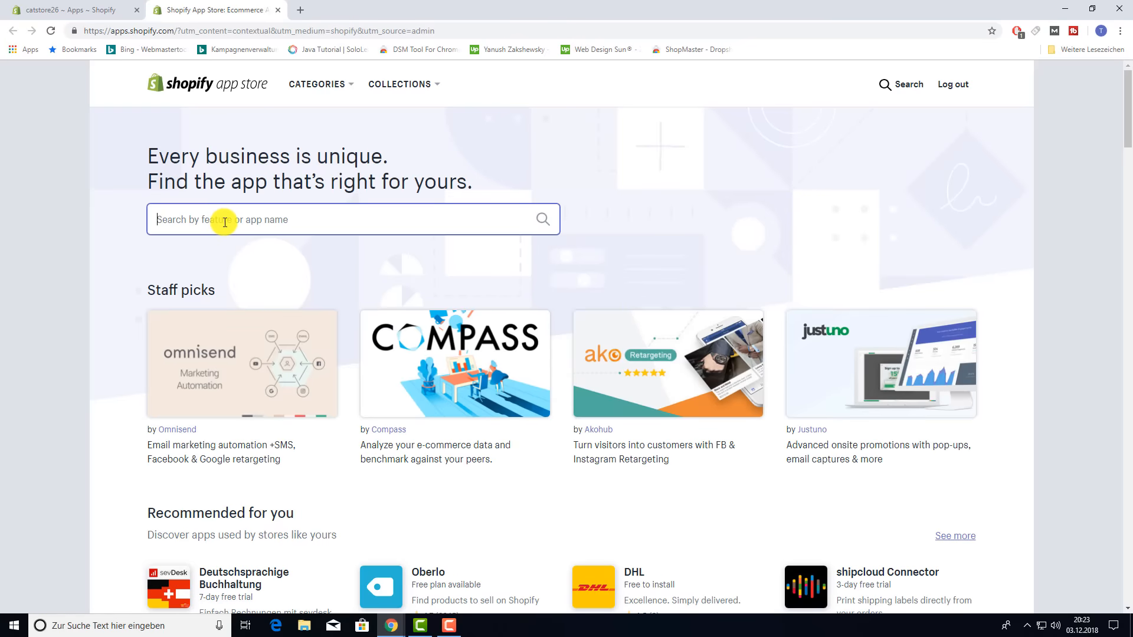
text(oberlo)
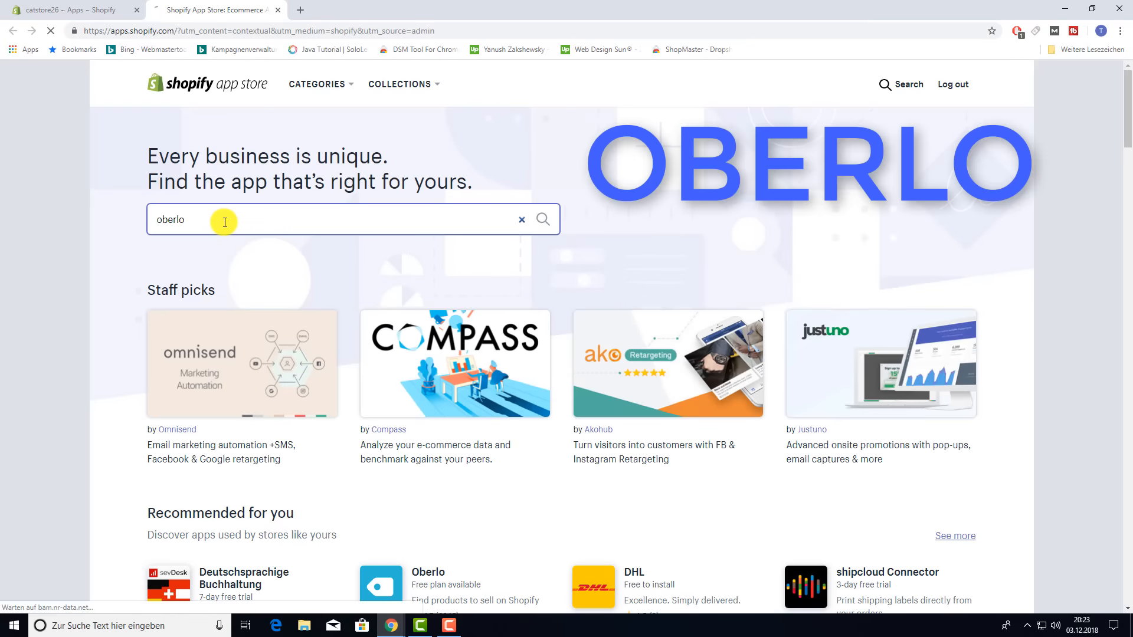
key(Return)
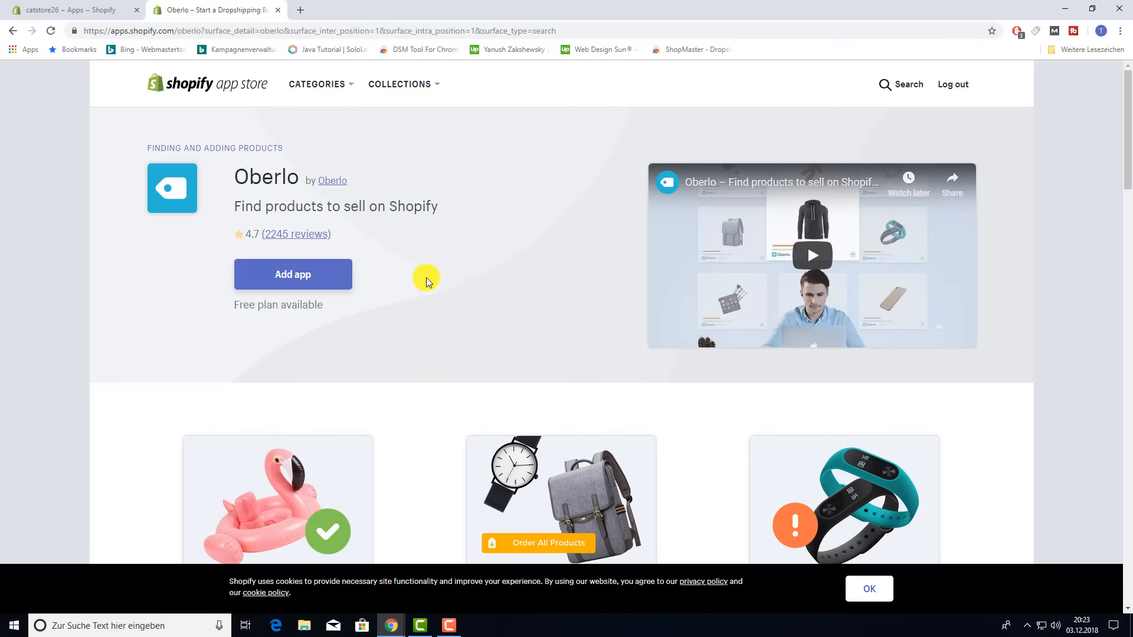
click(289, 288)
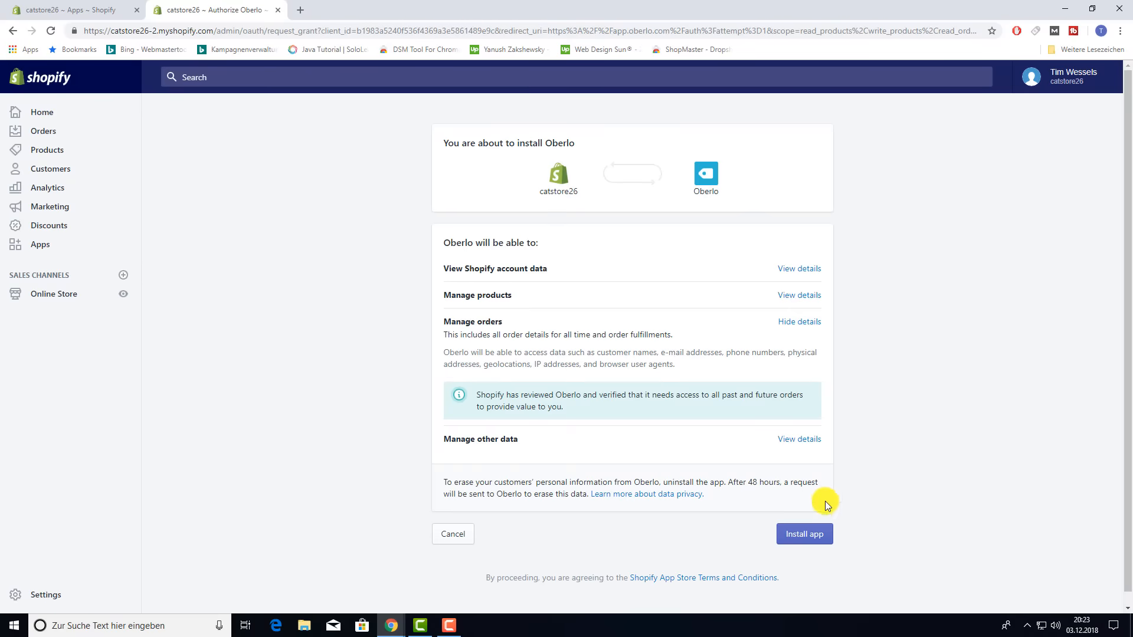
- Install Oberlo on the store, then start a fresh browser tab
click(813, 530)
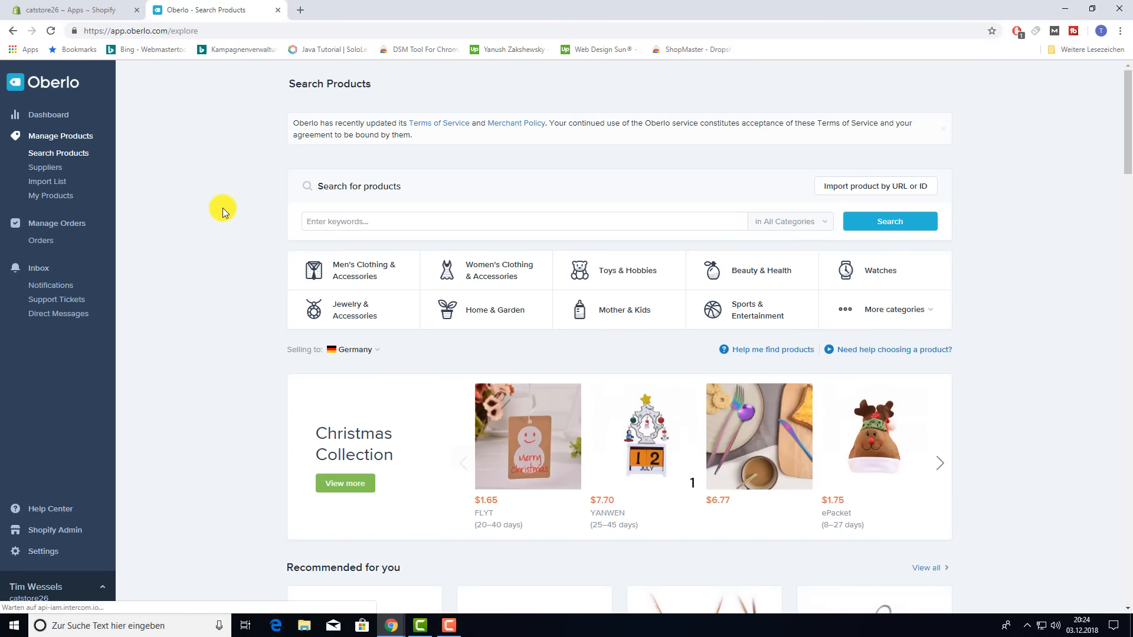
click(300, 10)
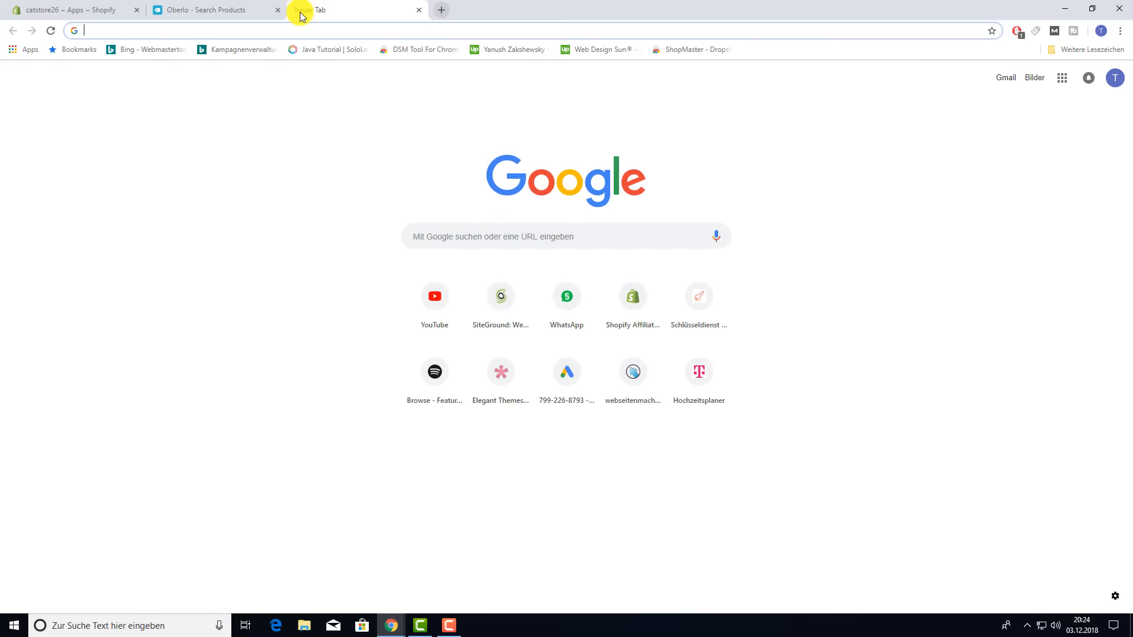
- Search Google for 'chrome oberlo' and open the Oberlo importer's Chrome Web Store page
text(chrome)
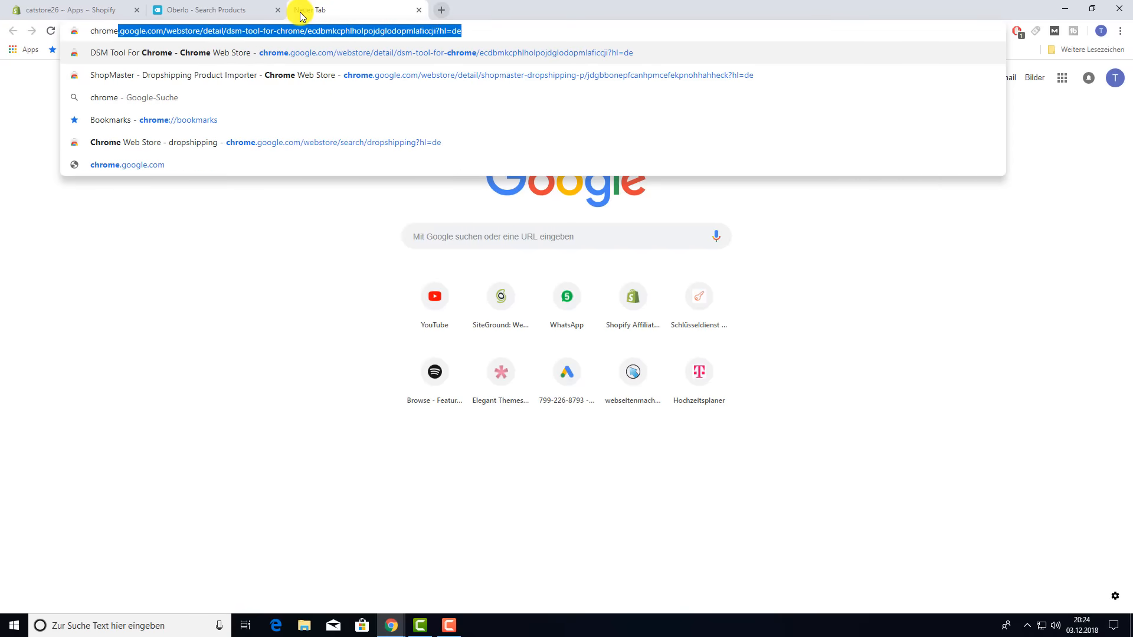
text( oberlo)
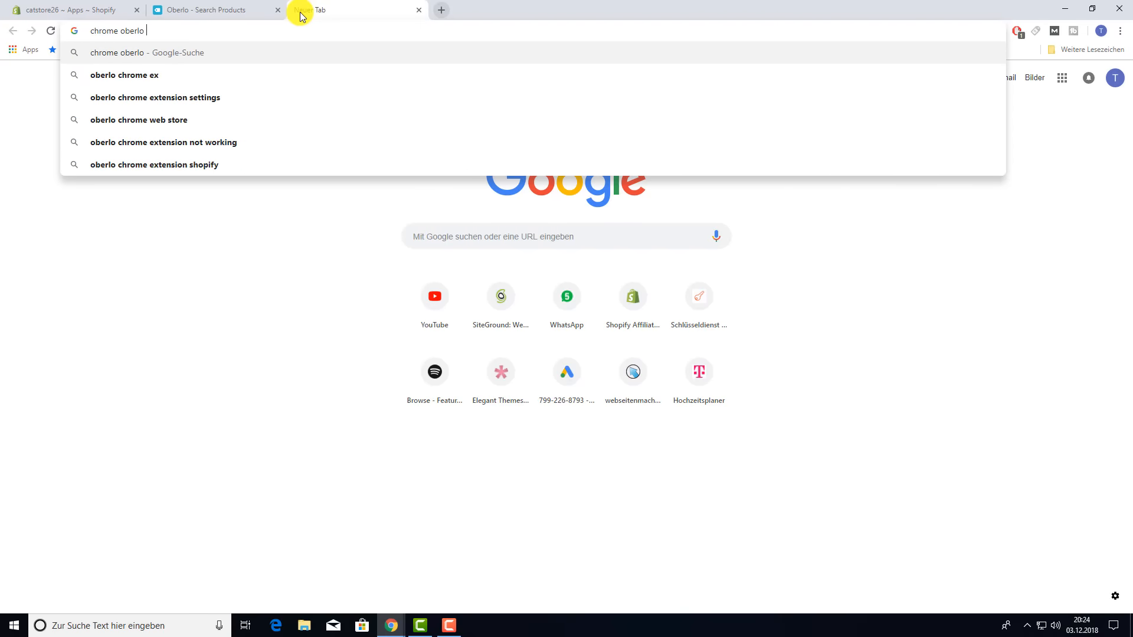
key(Return)
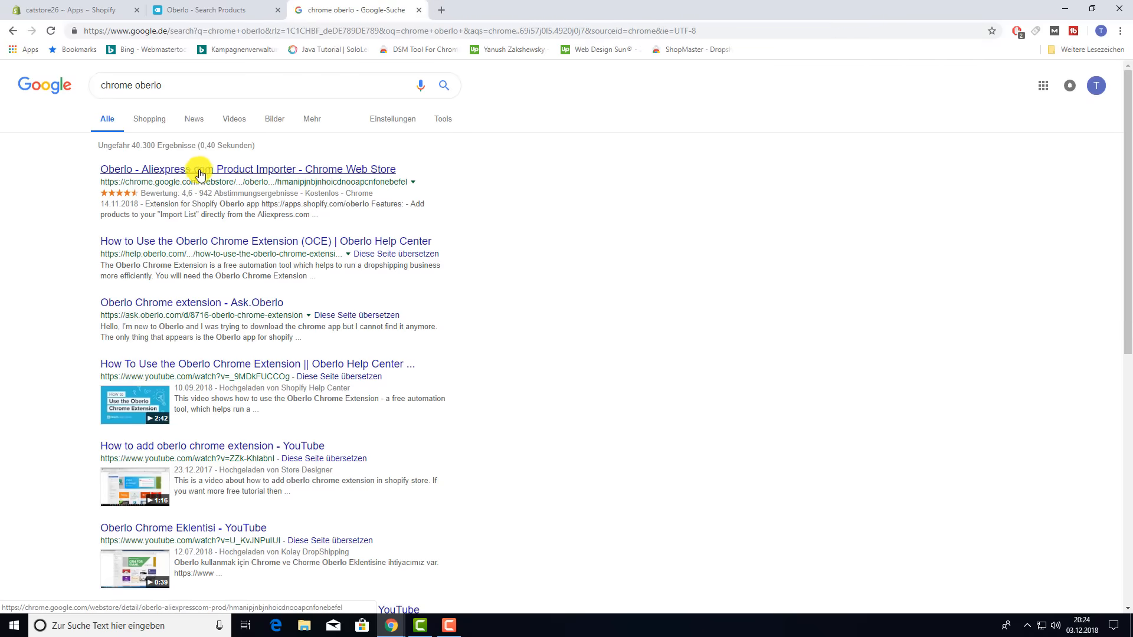
click(206, 172)
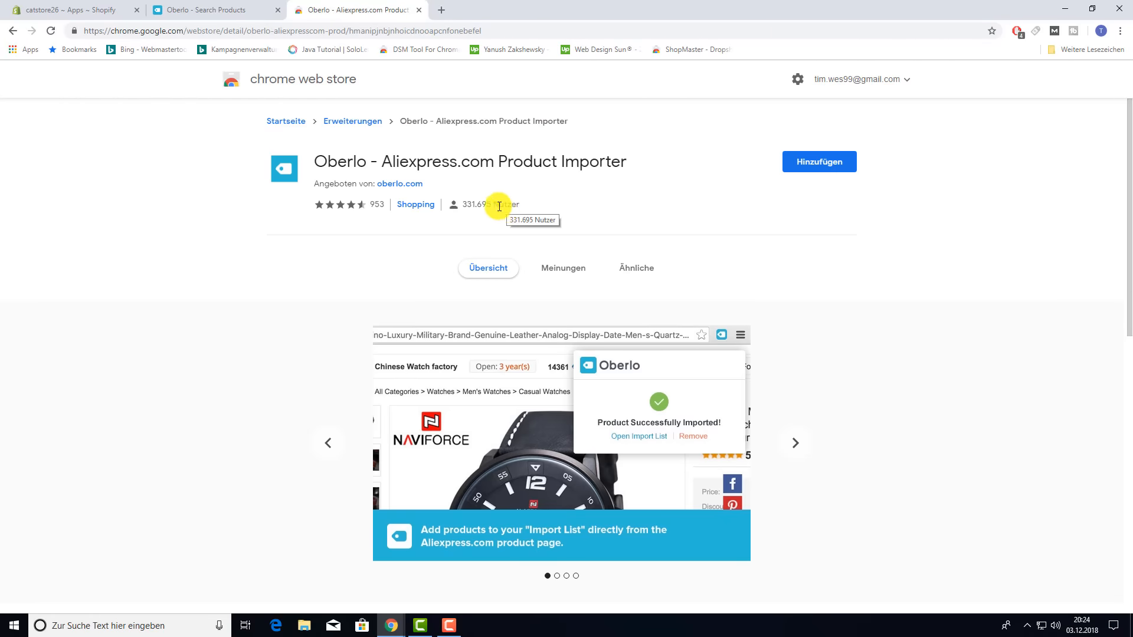
drag(455, 207, 519, 204)
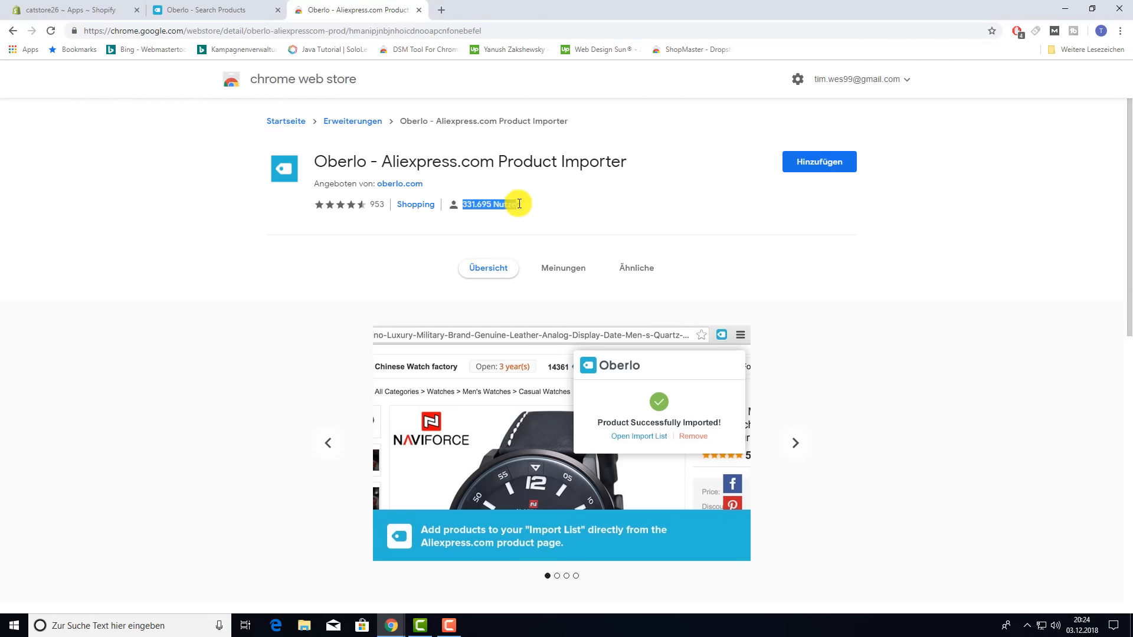
click(555, 212)
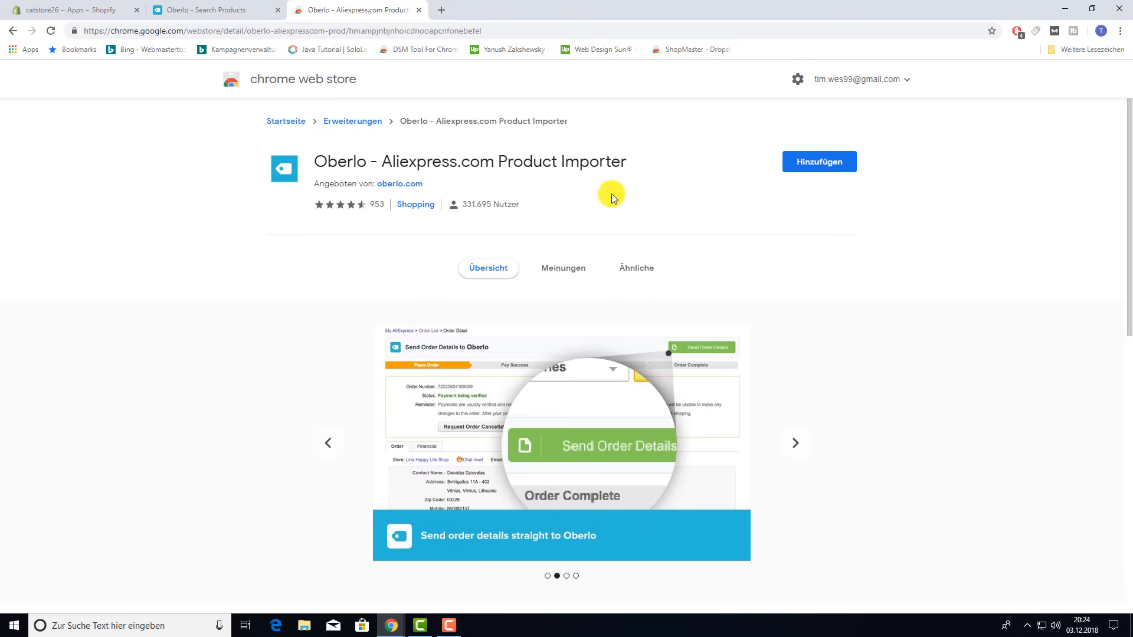
- Add the Oberlo – Aliexpress.com Product Importer extension to Chrome and close the Web Store and Oberlo tabs
click(828, 167)
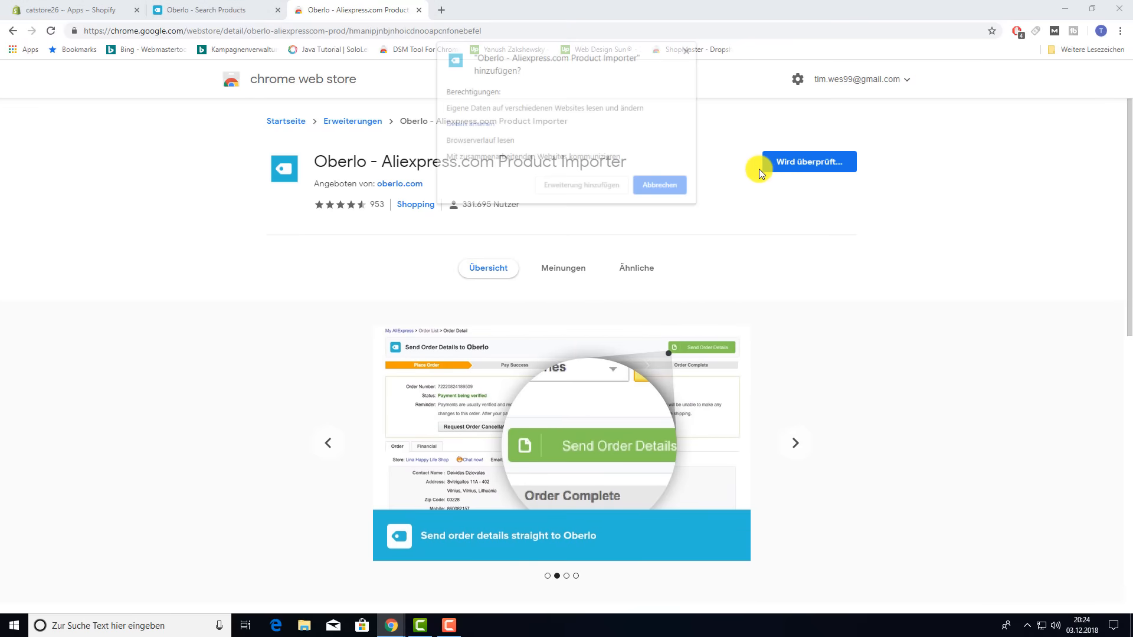
click(591, 187)
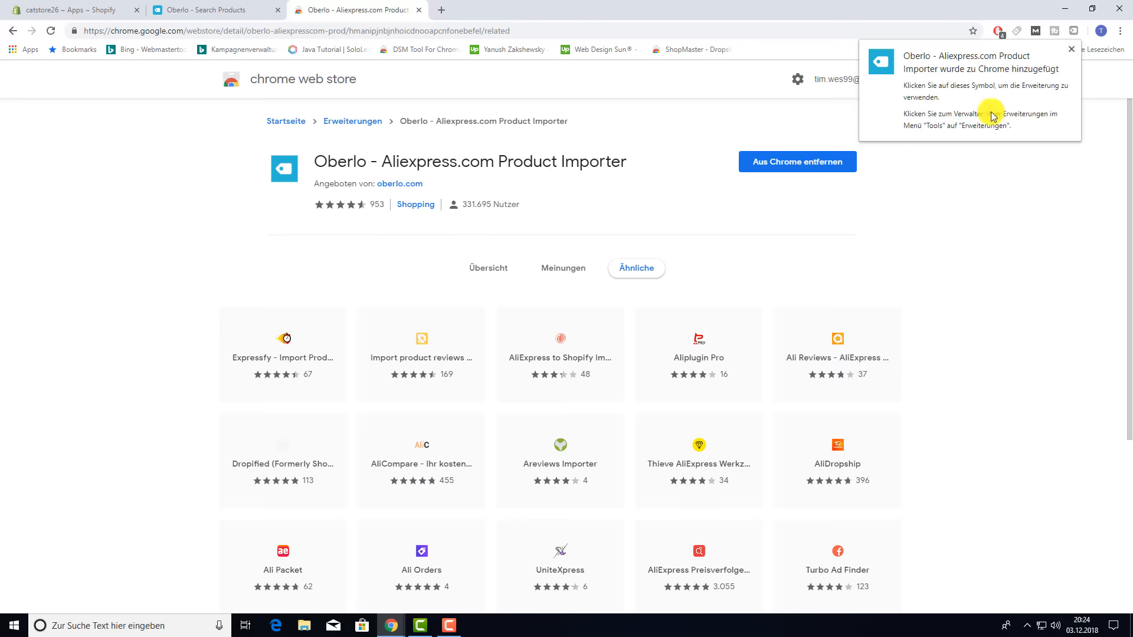
click(1071, 49)
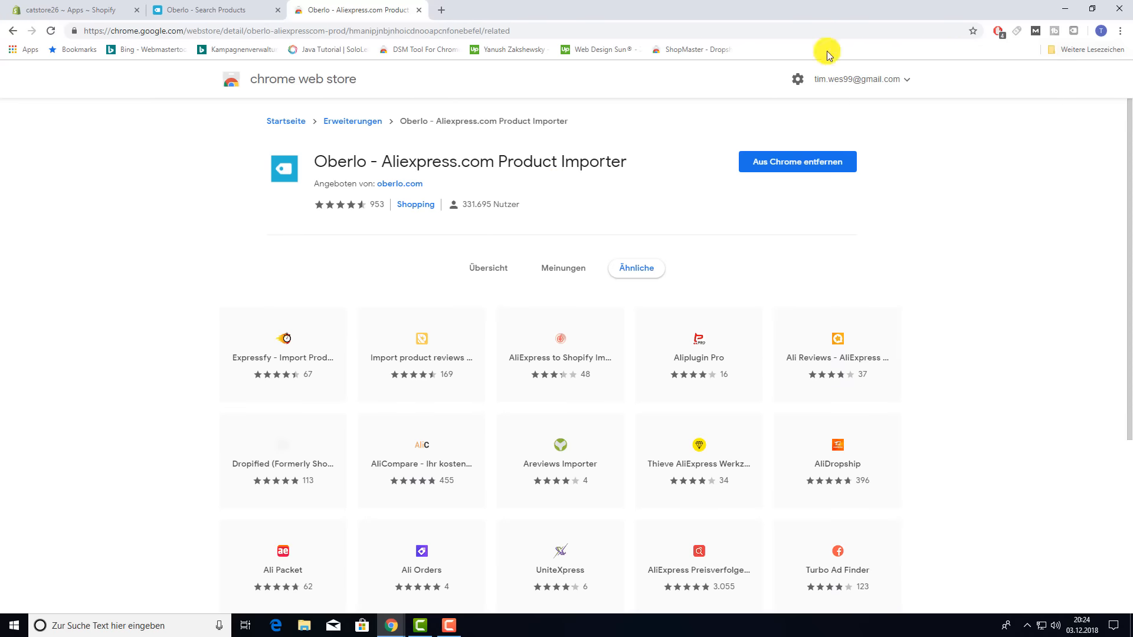
click(419, 10)
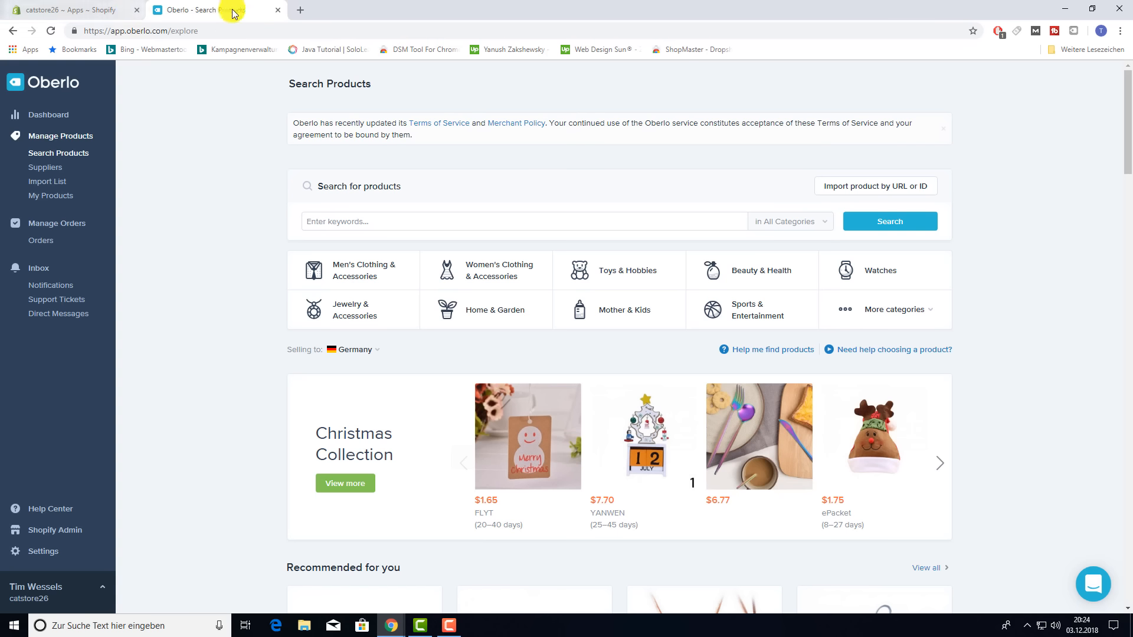
click(281, 11)
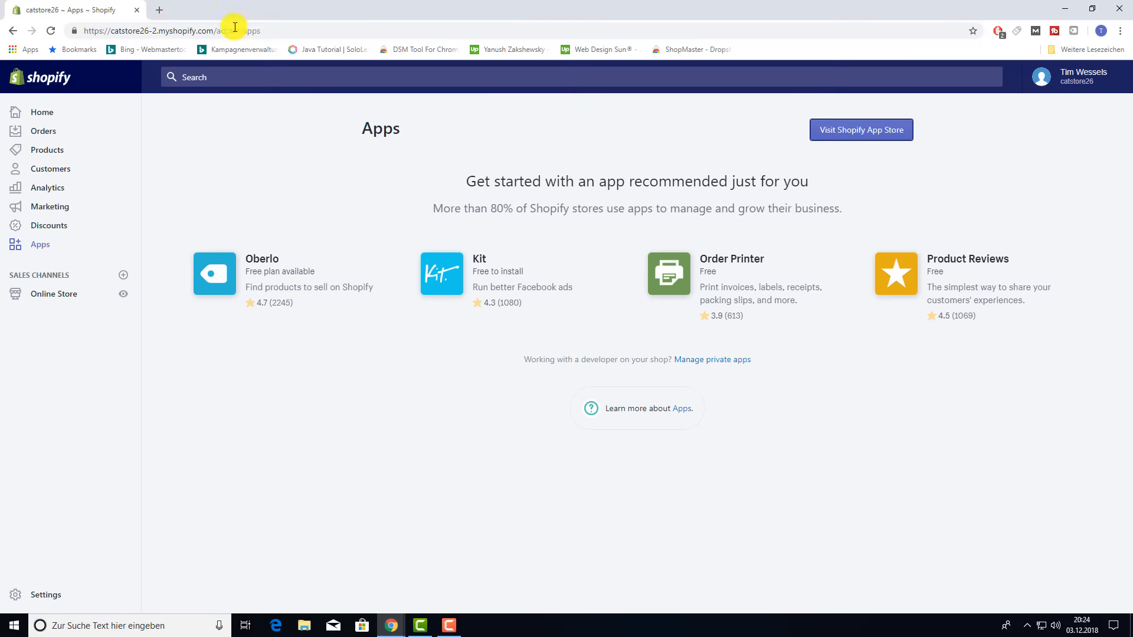
click(156, 13)
- Load the German AliExpress site, de.aliexpress.com
text(alie)
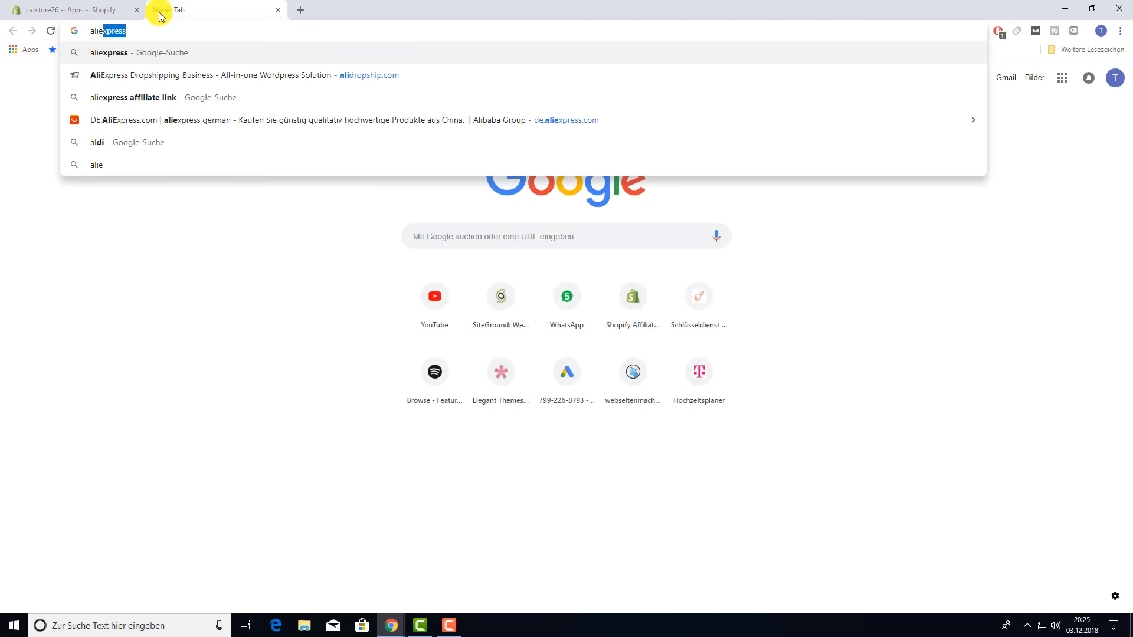
text(xpre)
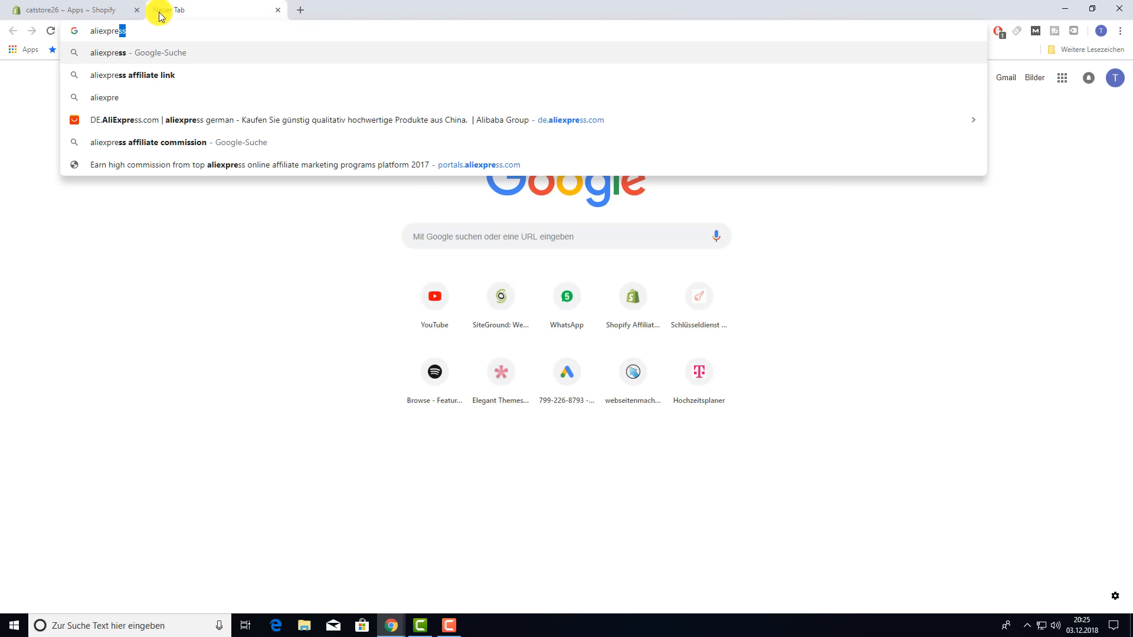
key(Down)
key(Down)
key(Down)
key(Return)
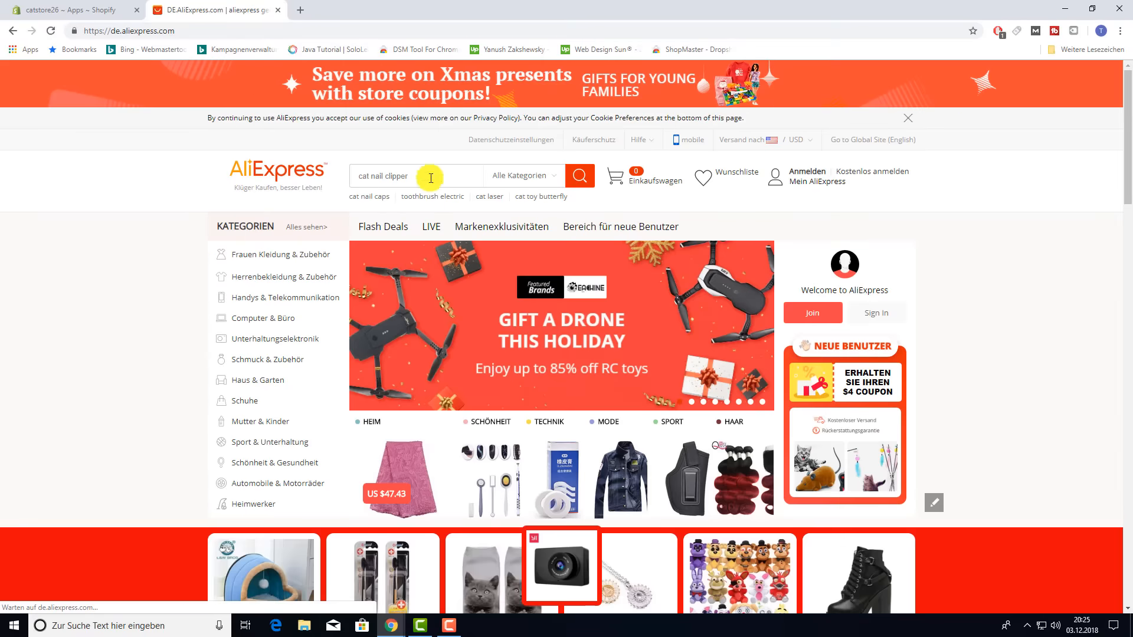
- Search AliExpress for 'cat product' and browse the 32,539 results
click(431, 178)
text(cat product)
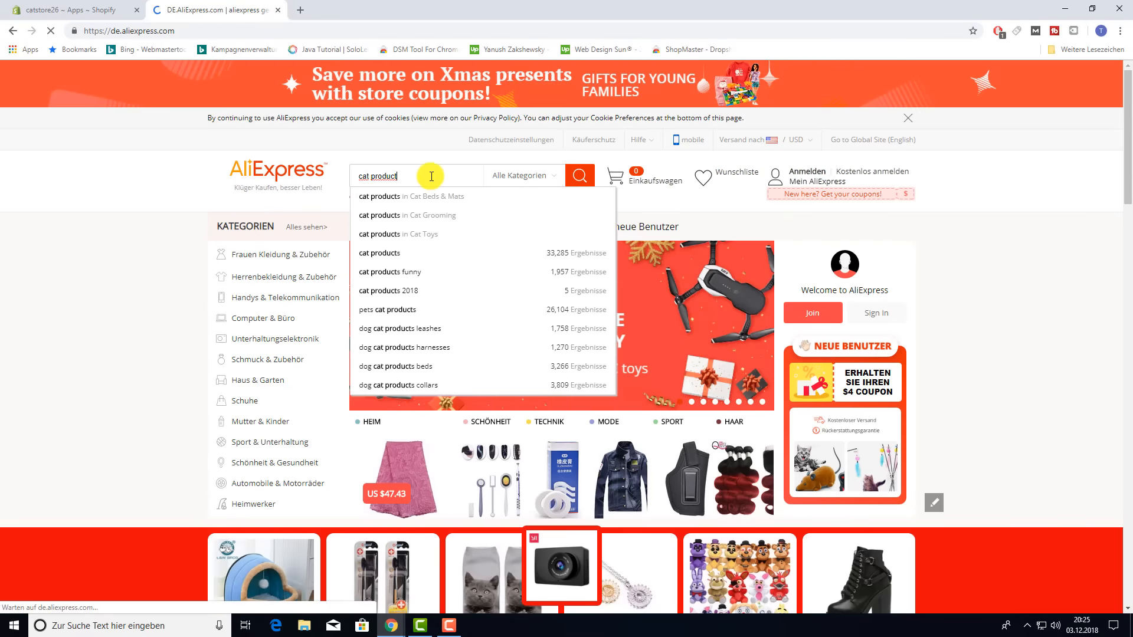
key(Return)
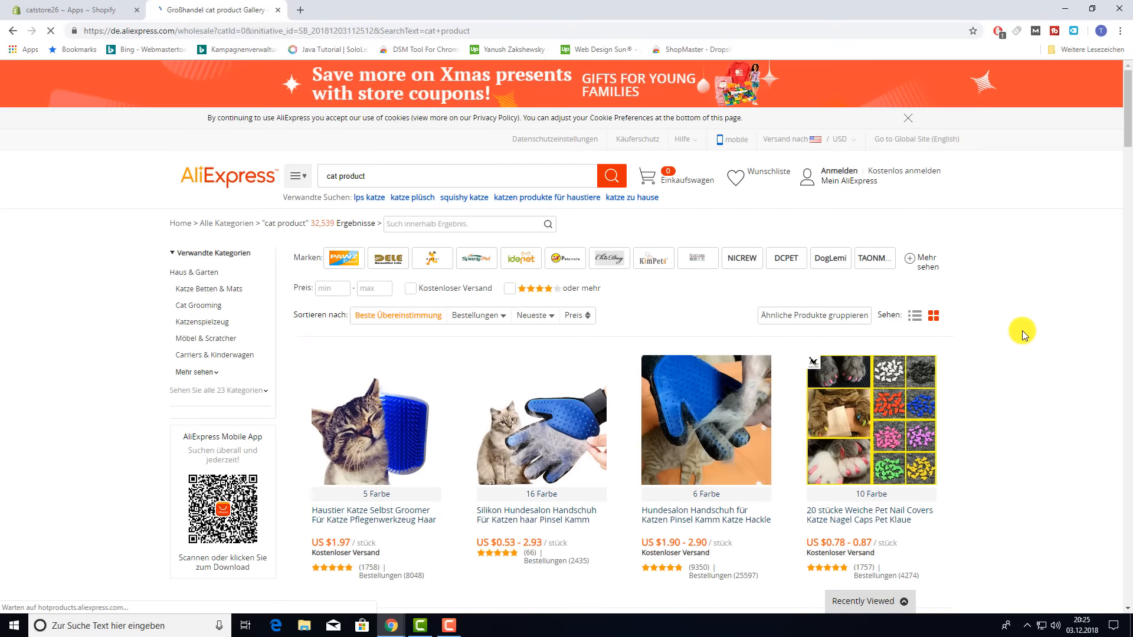
scroll(1023, 329, down, 2)
scroll(1025, 330, down, 2)
scroll(1025, 328, up, 2)
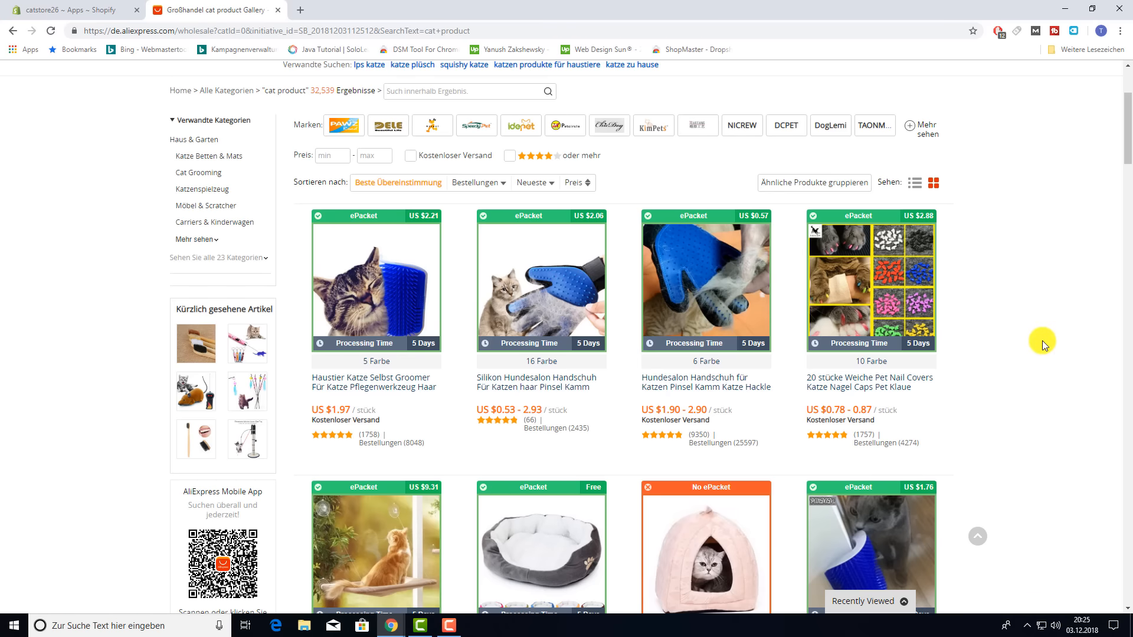
- Import the grey cat bed from the AliExpress results into Oberlo and open the Import List
scroll(1042, 341, up, 1)
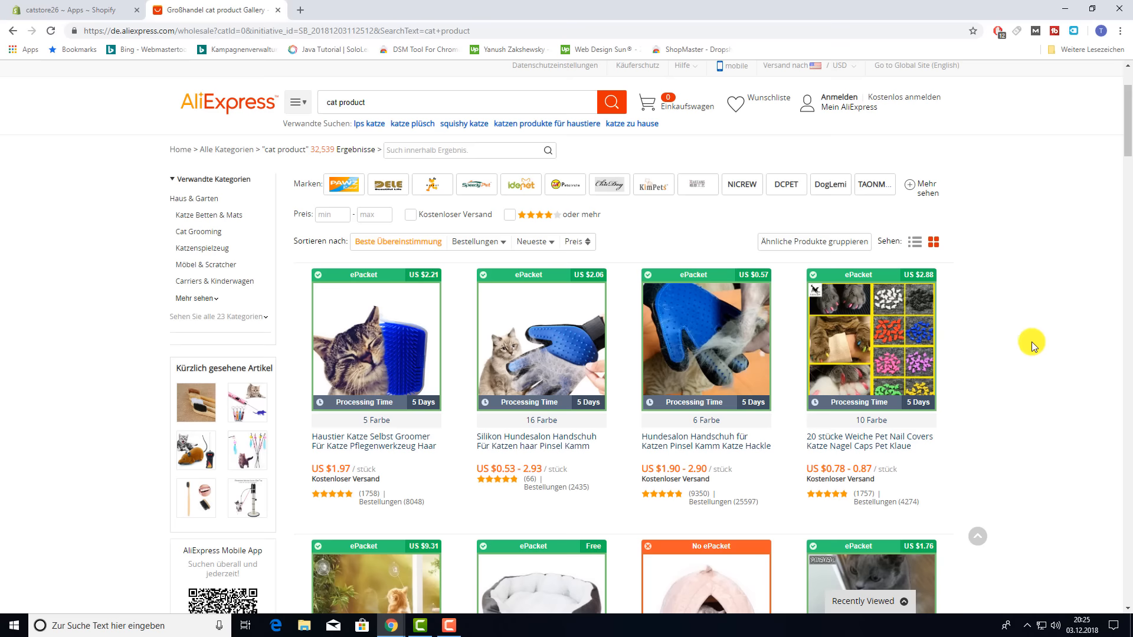
scroll(1033, 339, down, 5)
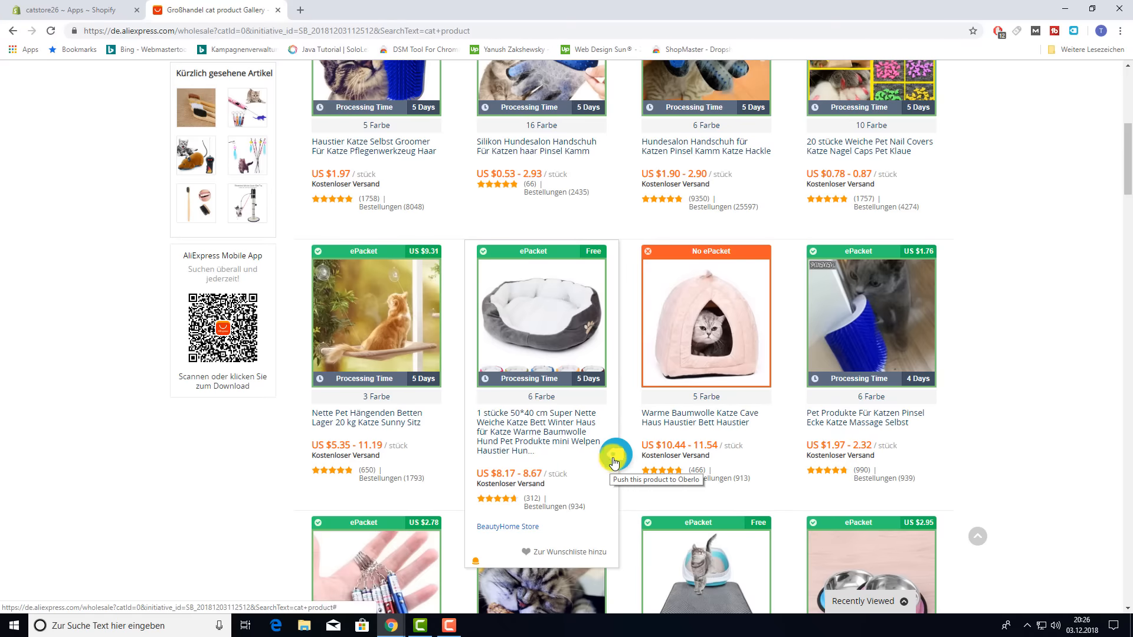
click(551, 434)
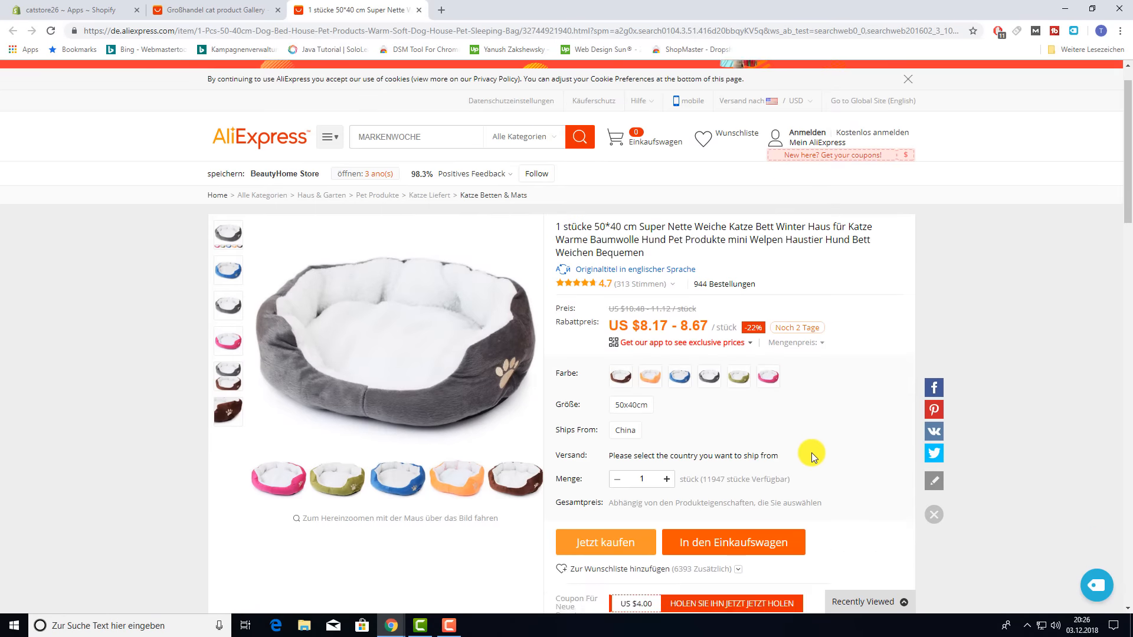
click(234, 13)
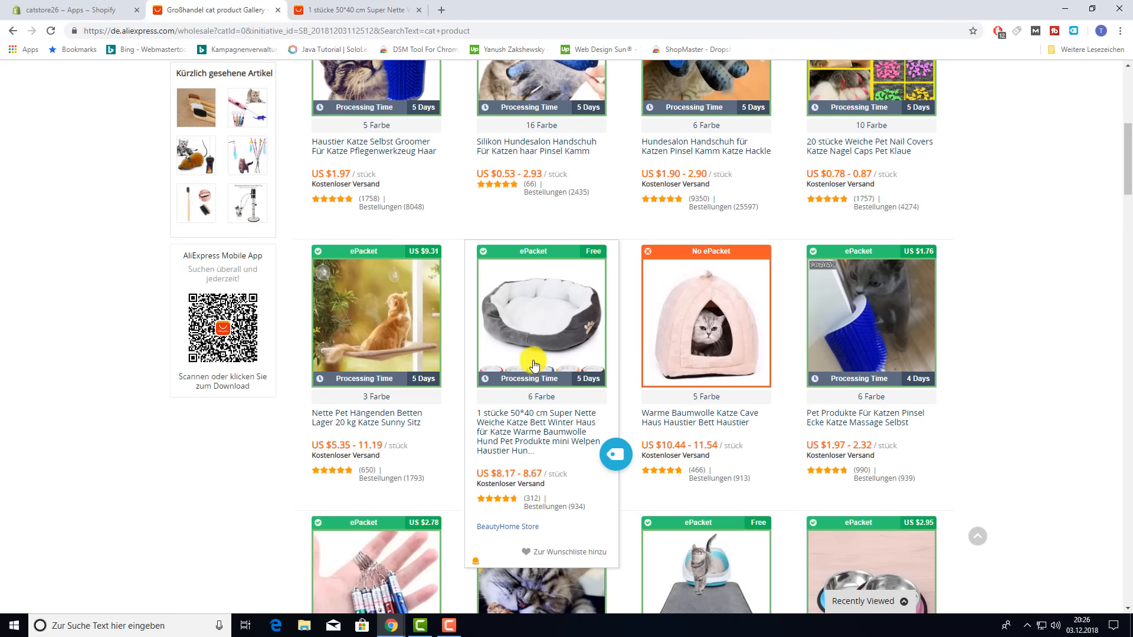
click(616, 458)
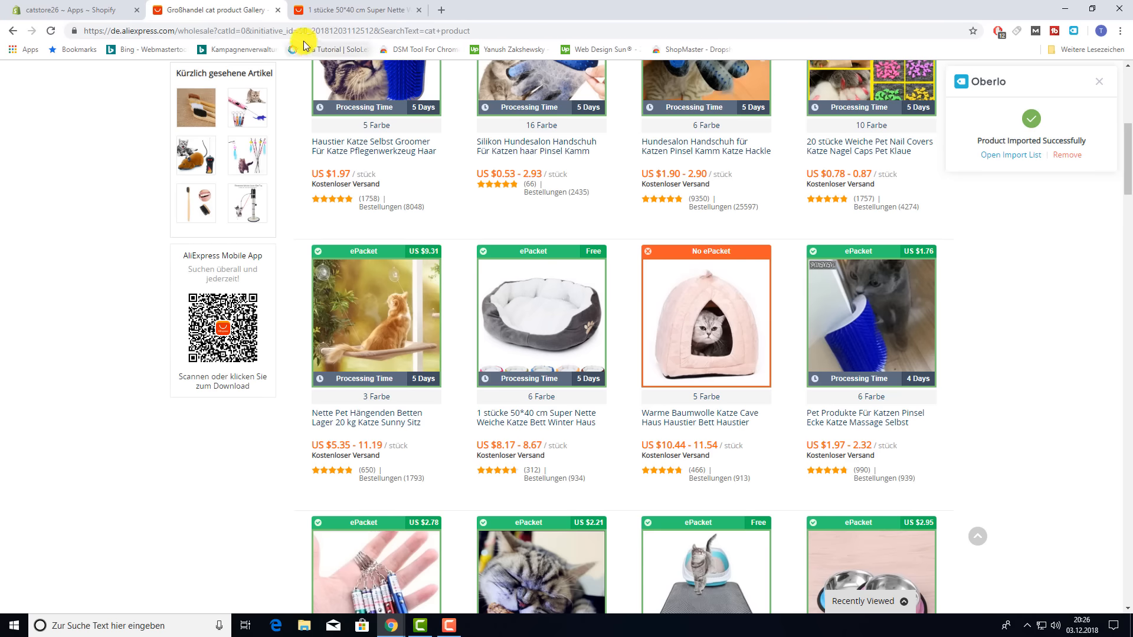
click(1001, 155)
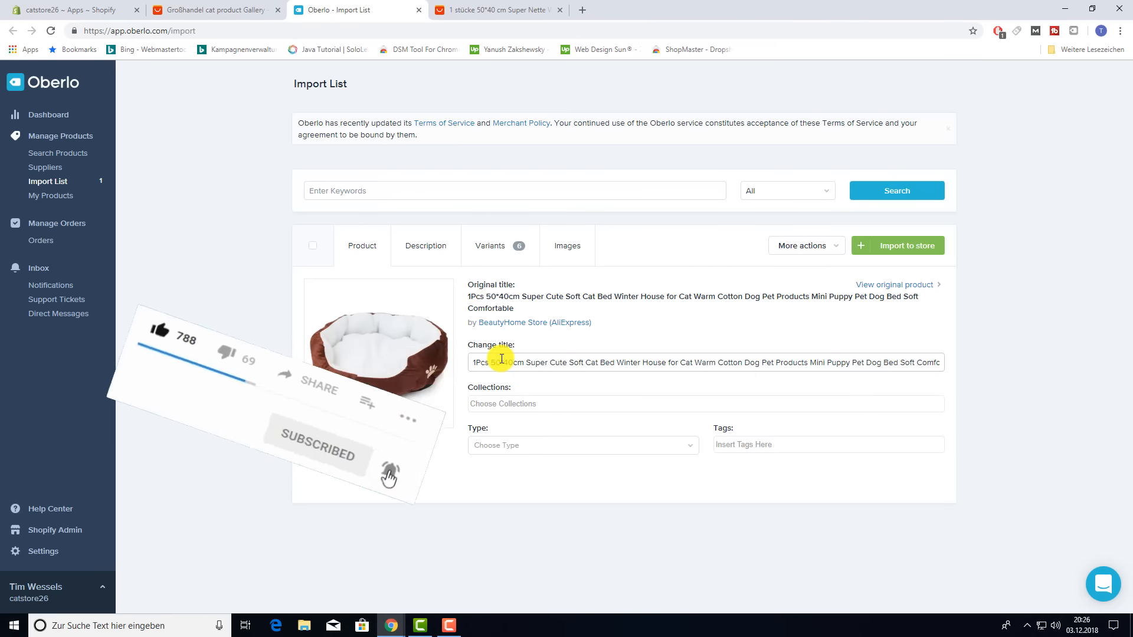
- Retitle the product 'Cat Bed', add it to the Home page collection, and set type Bed
drag(632, 362, 443, 367)
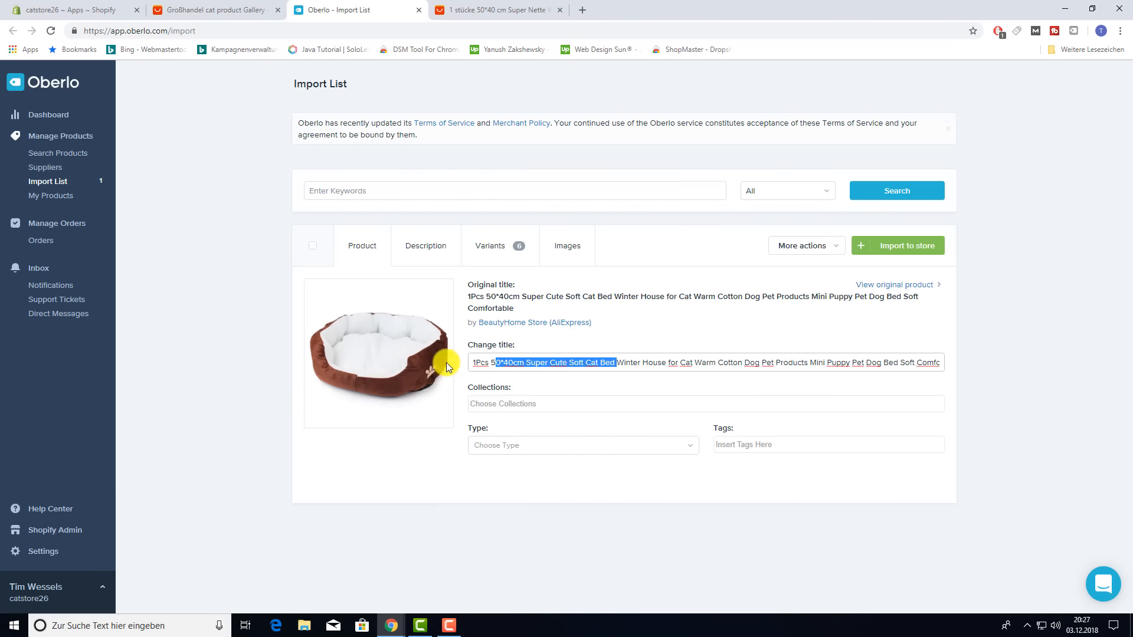
key(ctrl+a)
text(Cat)
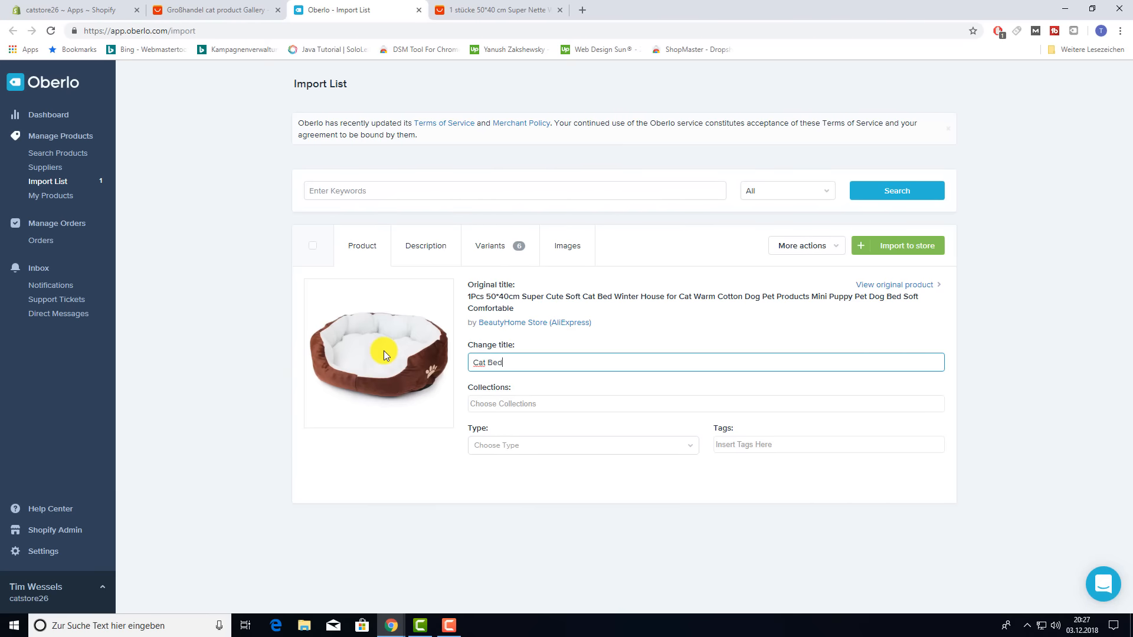
click(515, 403)
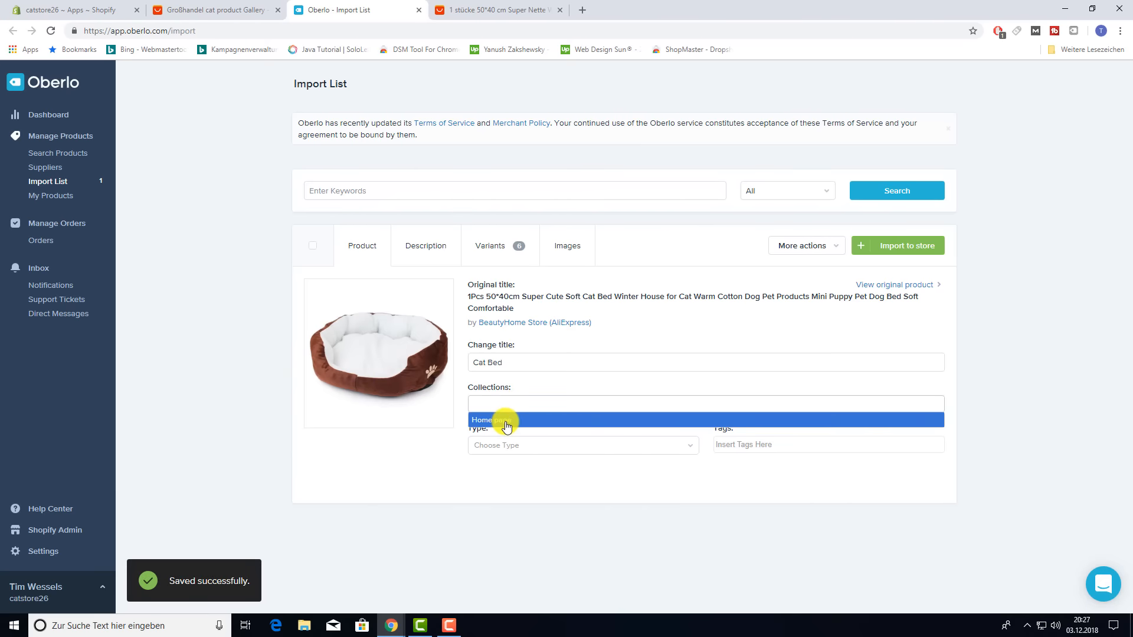
click(507, 420)
click(509, 445)
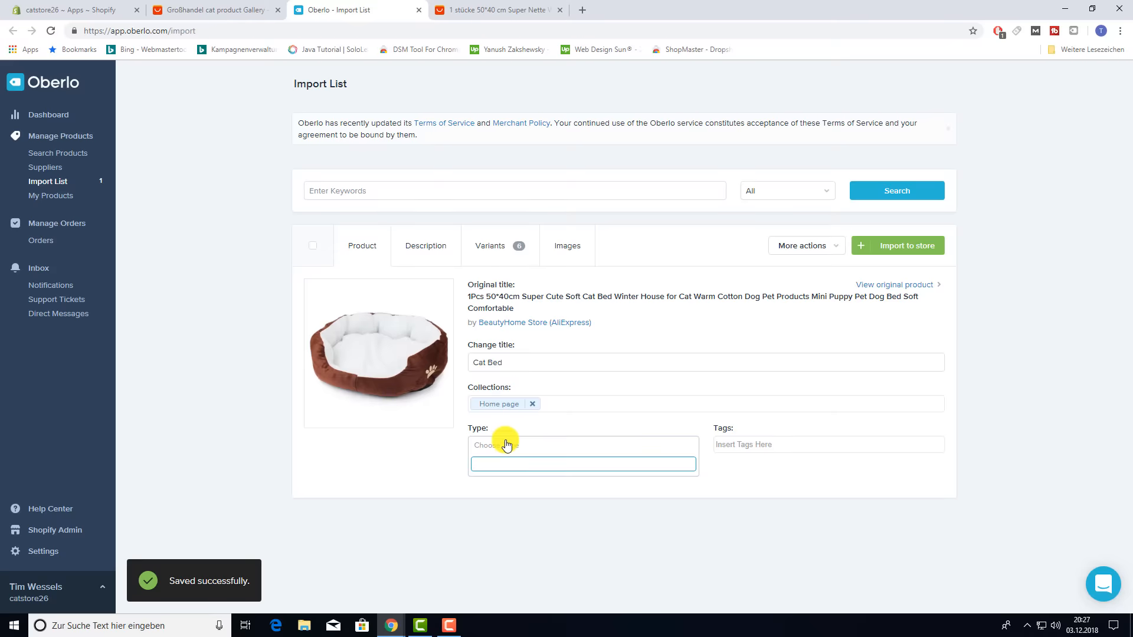
text(Bed)
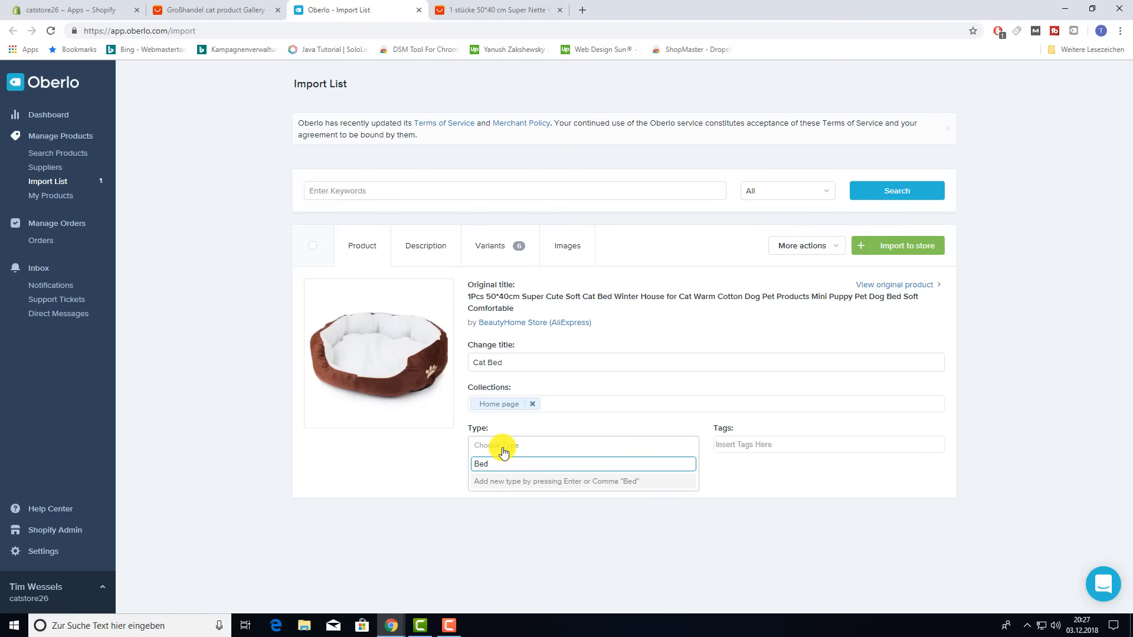
key(Return)
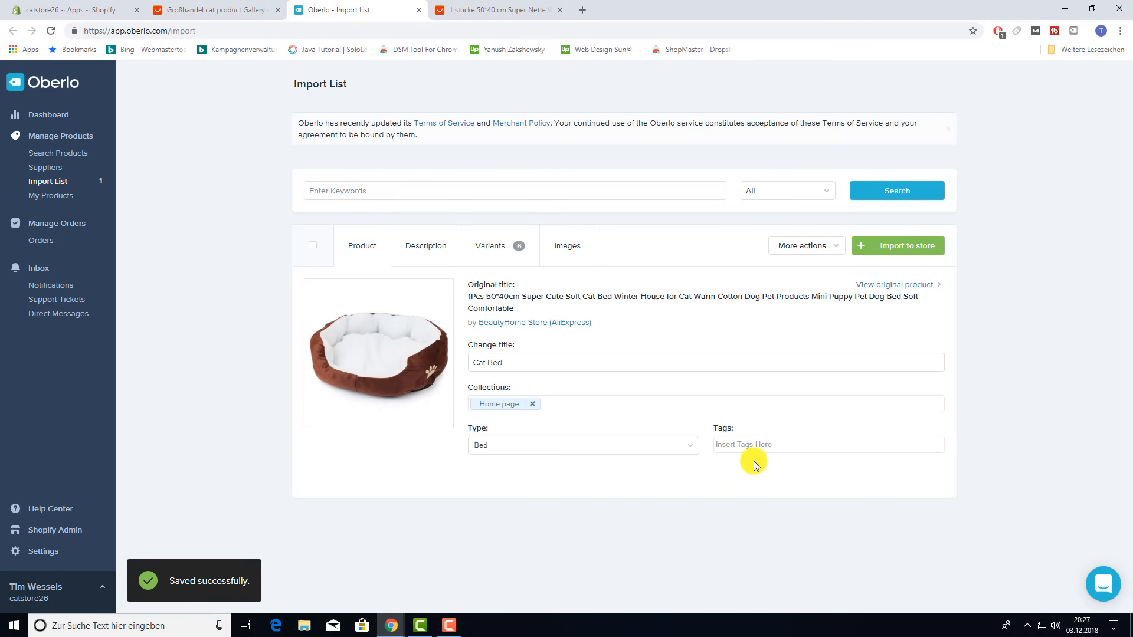
- Tag the product 'Cat Bed' and 'sleep' and bring up its description
click(764, 450)
text(Cat)
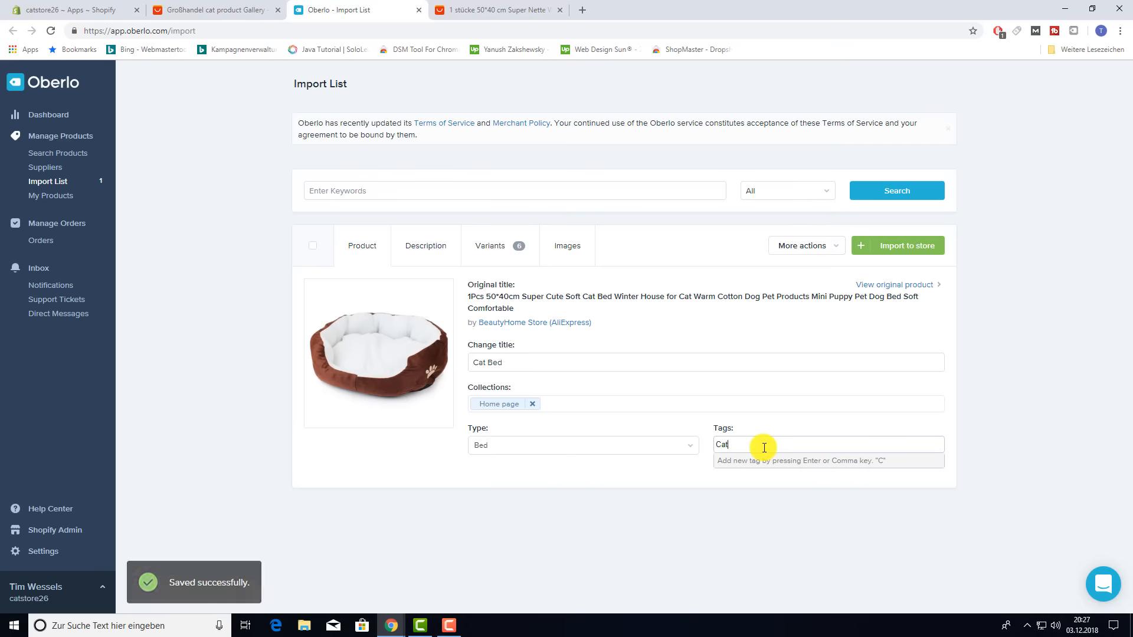
text( Bed)
key(Return)
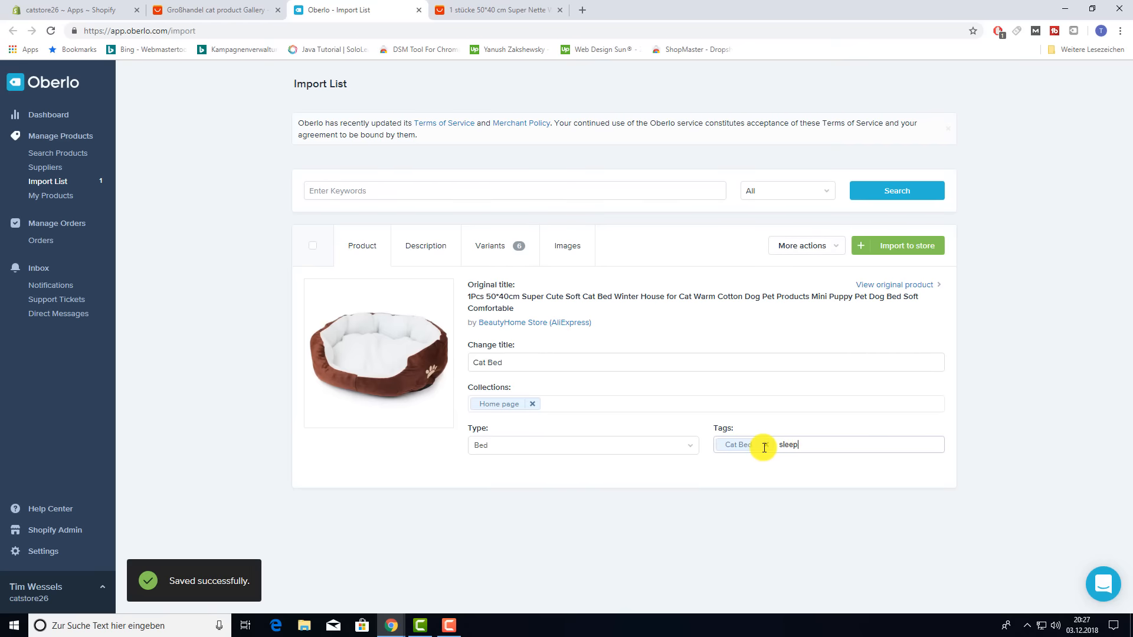
text(sleep)
key(Return)
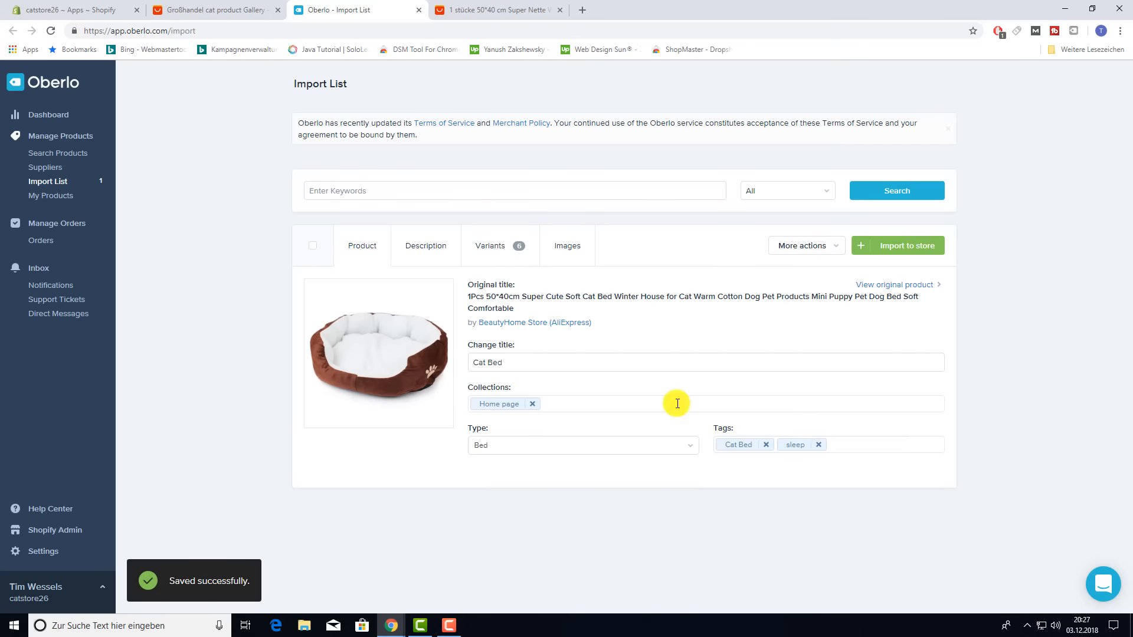
click(420, 245)
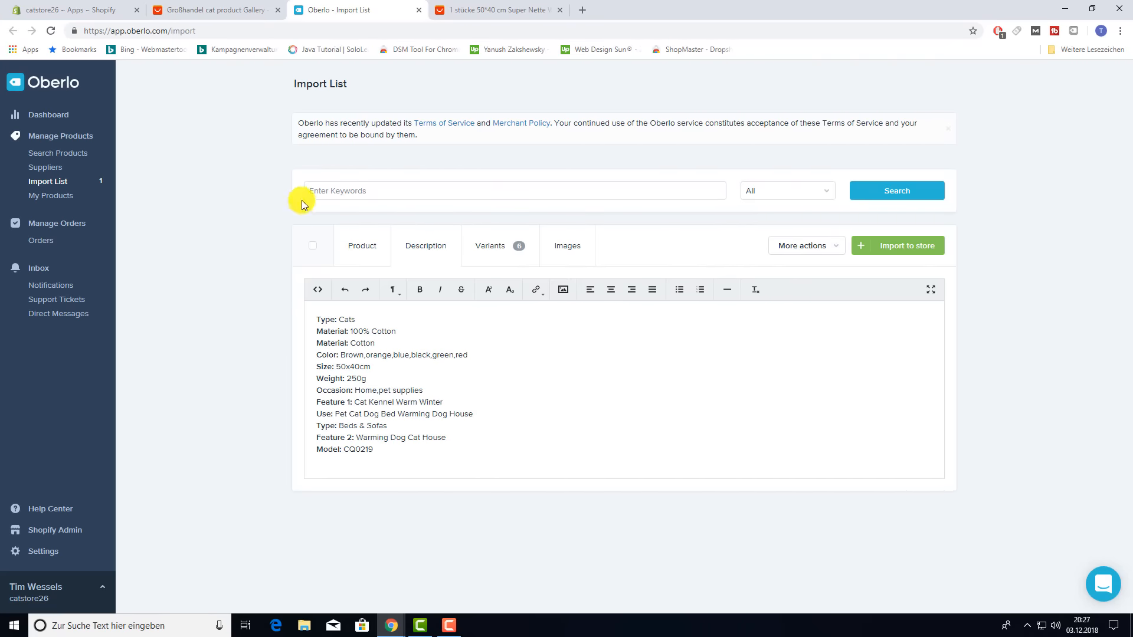
- Review the original cat bed details on the AliExpress product page
click(532, 10)
scroll(625, 372, down, 6)
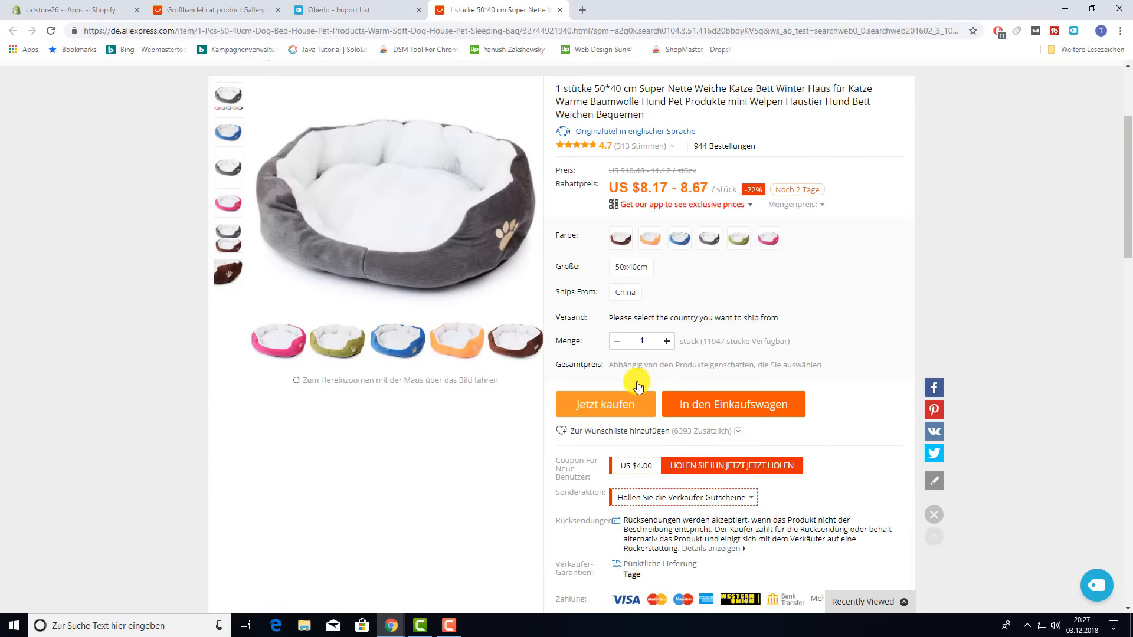
scroll(531, 372, up, 2)
scroll(466, 383, down, 4)
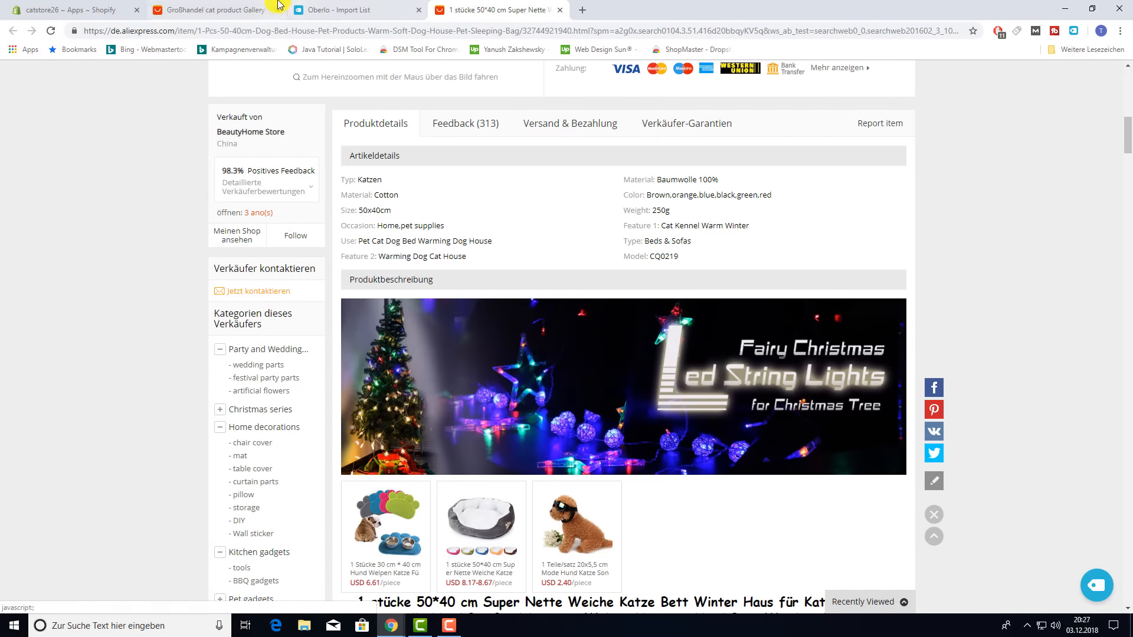
click(236, 10)
click(339, 10)
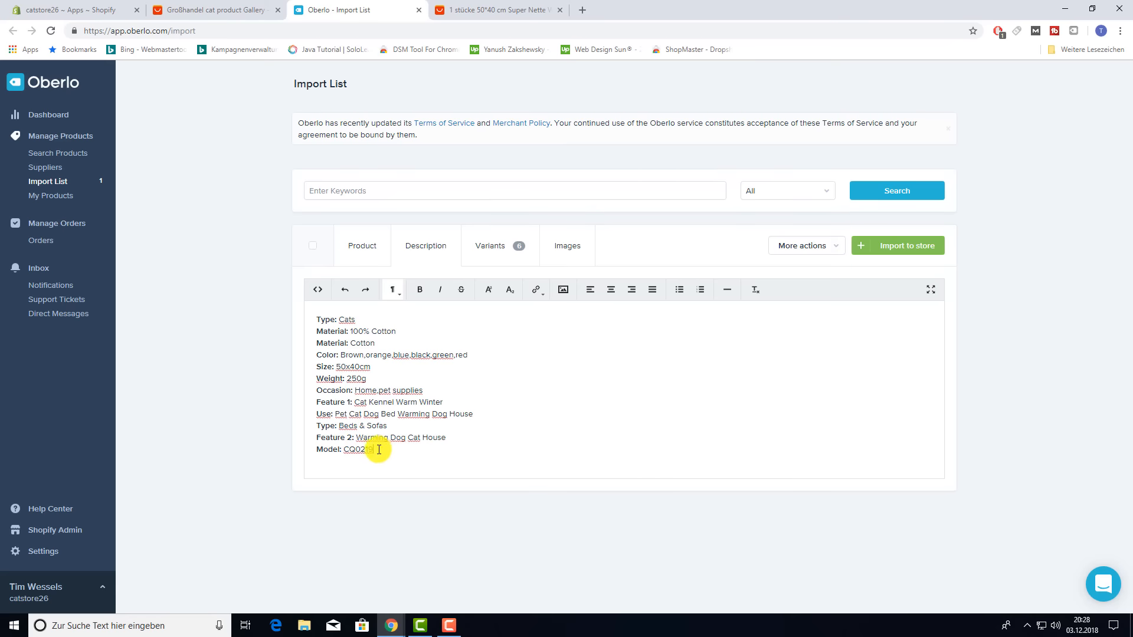
- Delete the description lines from Feature 1 to Model so it ends at Occasion
drag(377, 453, 313, 399)
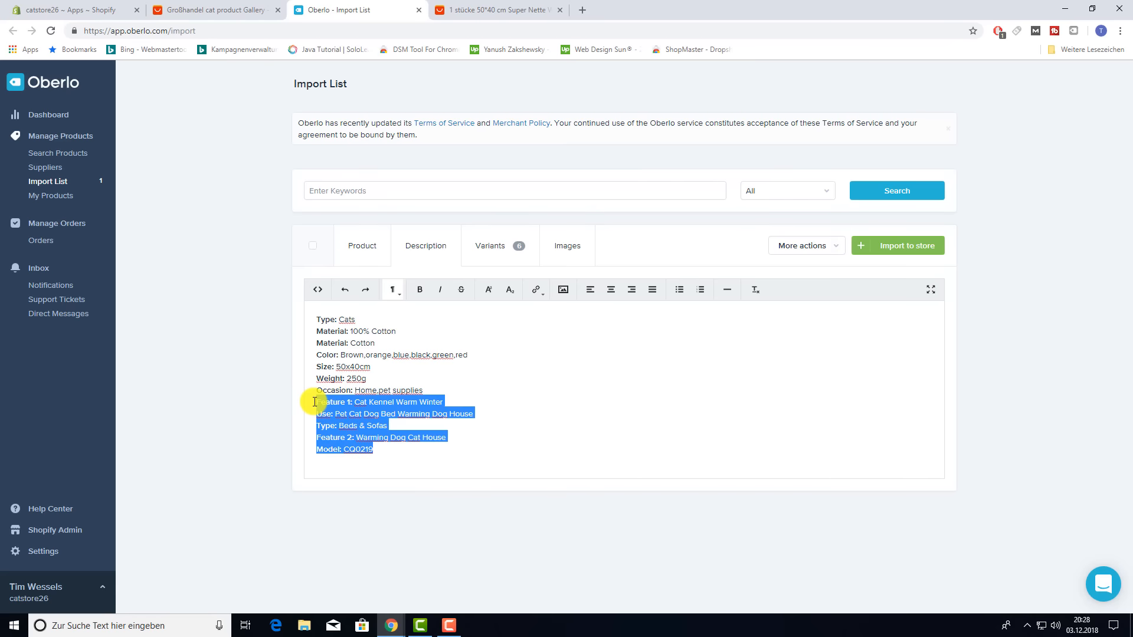
key(BackSpace)
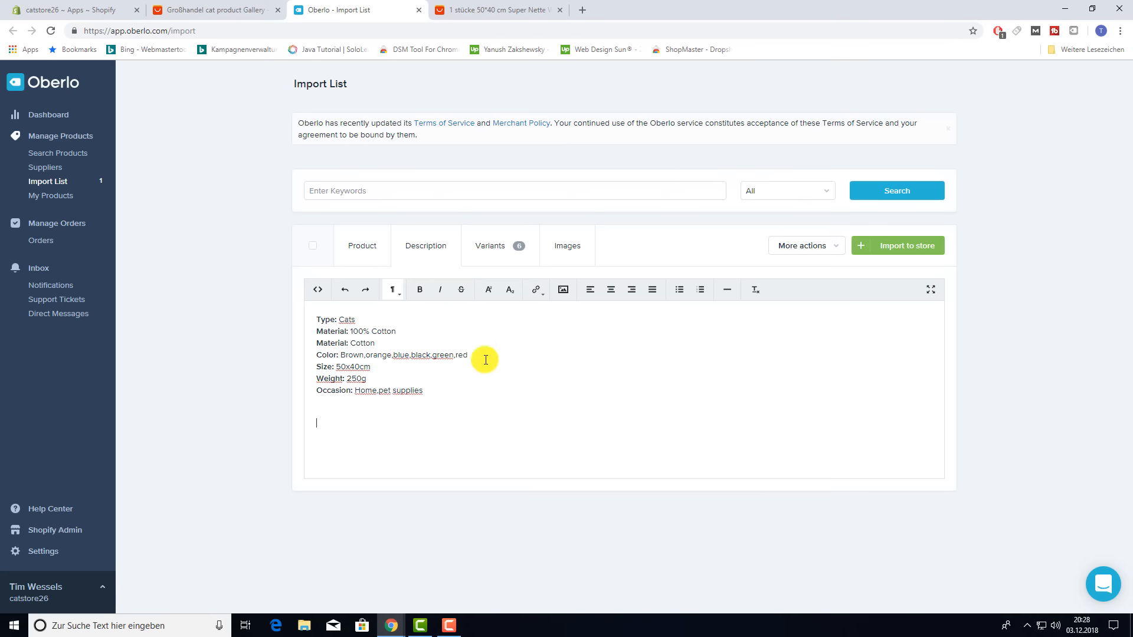
click(484, 252)
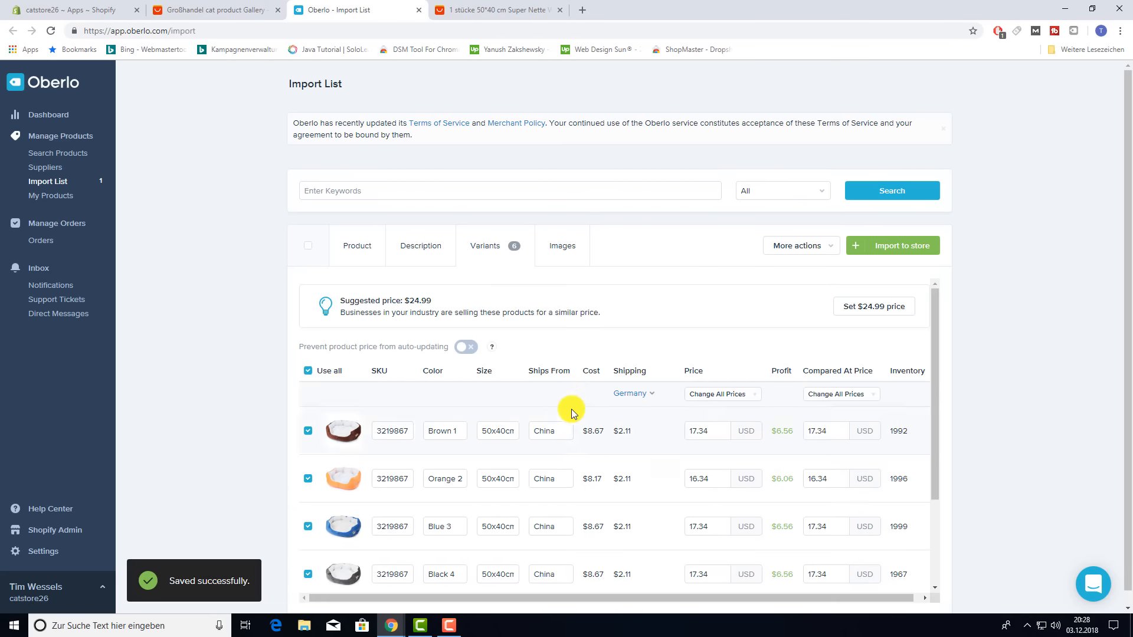
- Strip the trailing numbers from the Orange, Blue, Black, Green and Red colour names
scroll(571, 408, down, 3)
scroll(502, 418, up, 3)
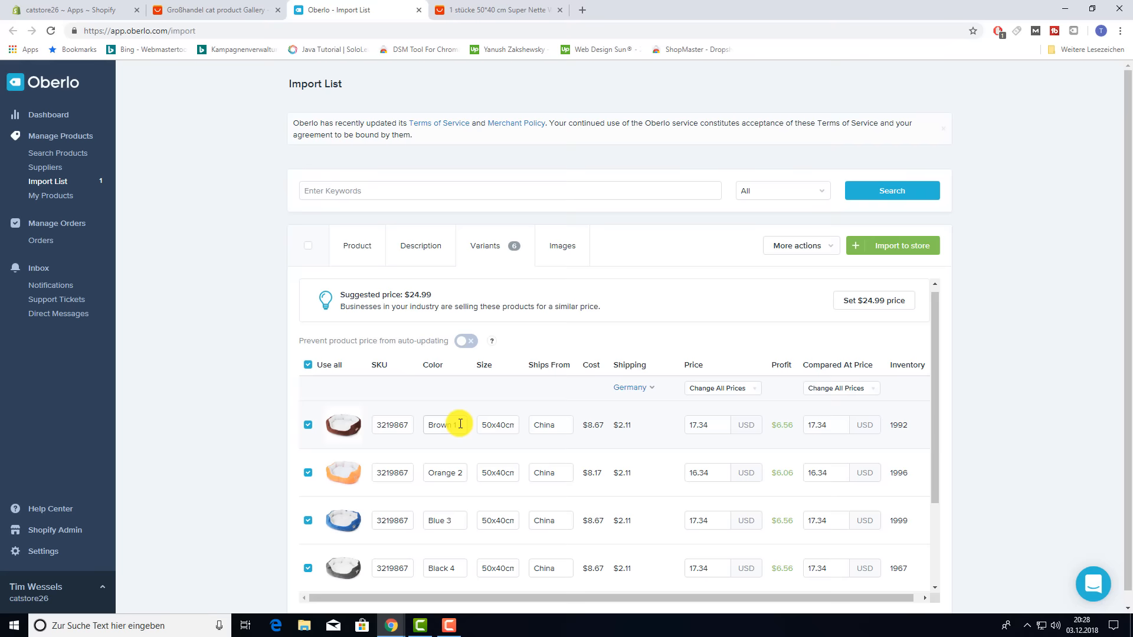
scroll(459, 424, down, 1)
scroll(459, 425, up, 1)
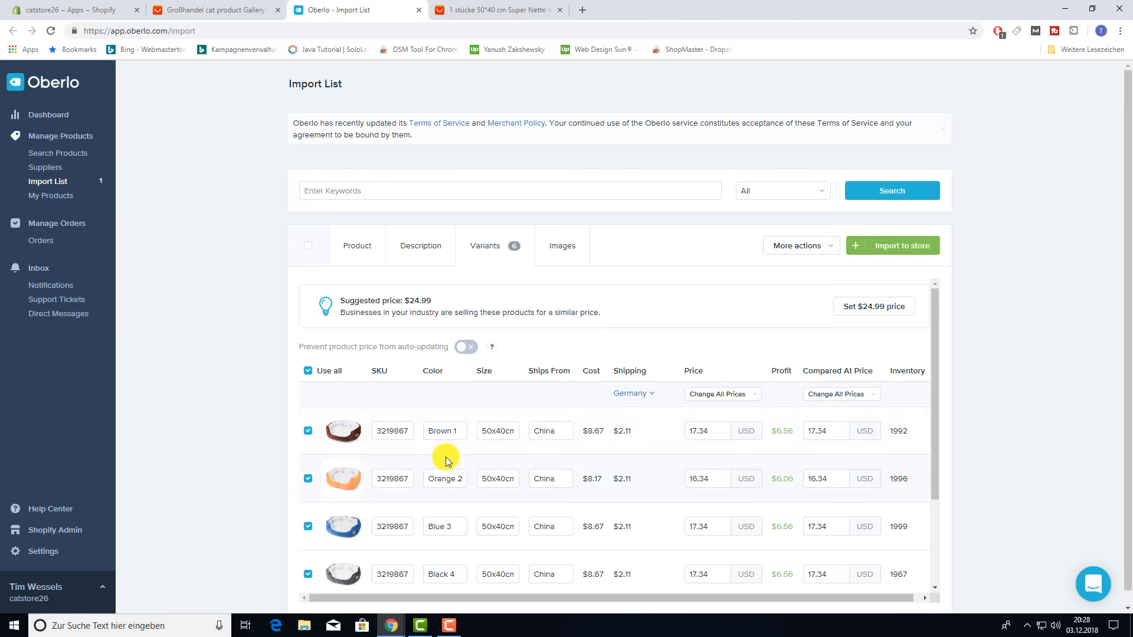
scroll(458, 456, down, 3)
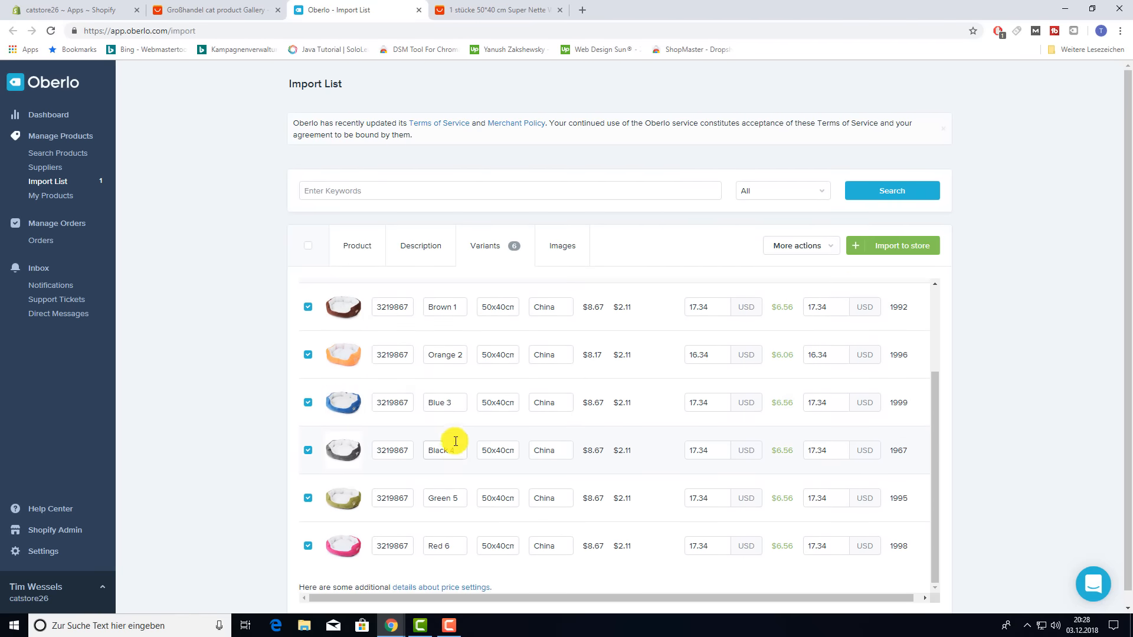
scroll(455, 442, down, 1)
scroll(456, 438, up, 4)
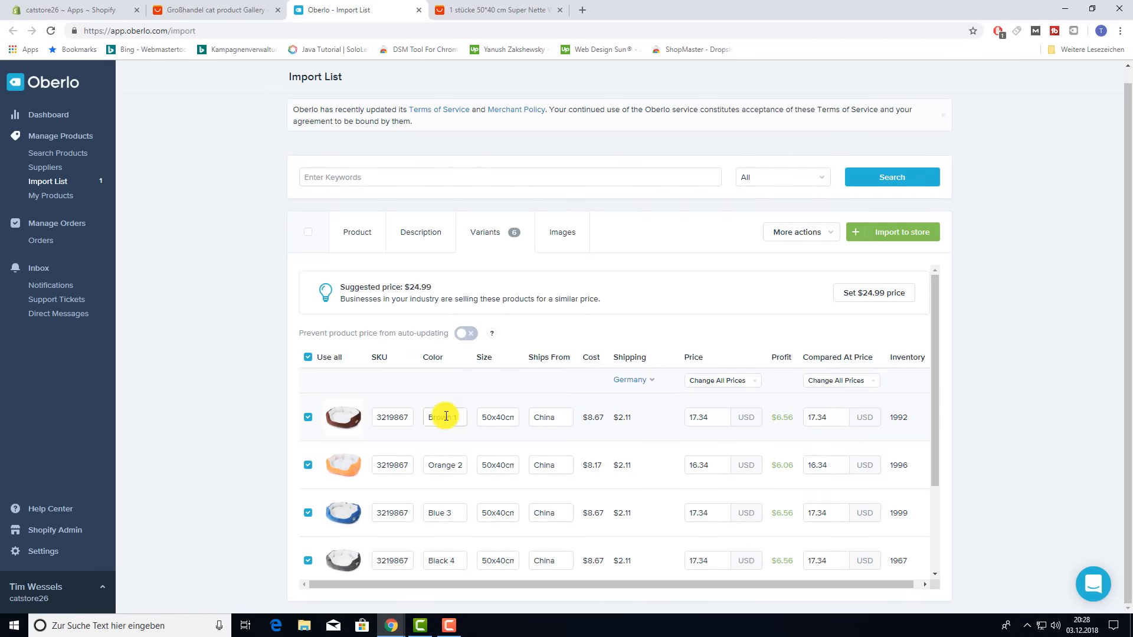
click(463, 465)
click(459, 516)
key(BackSpace)
key(BackSpace)
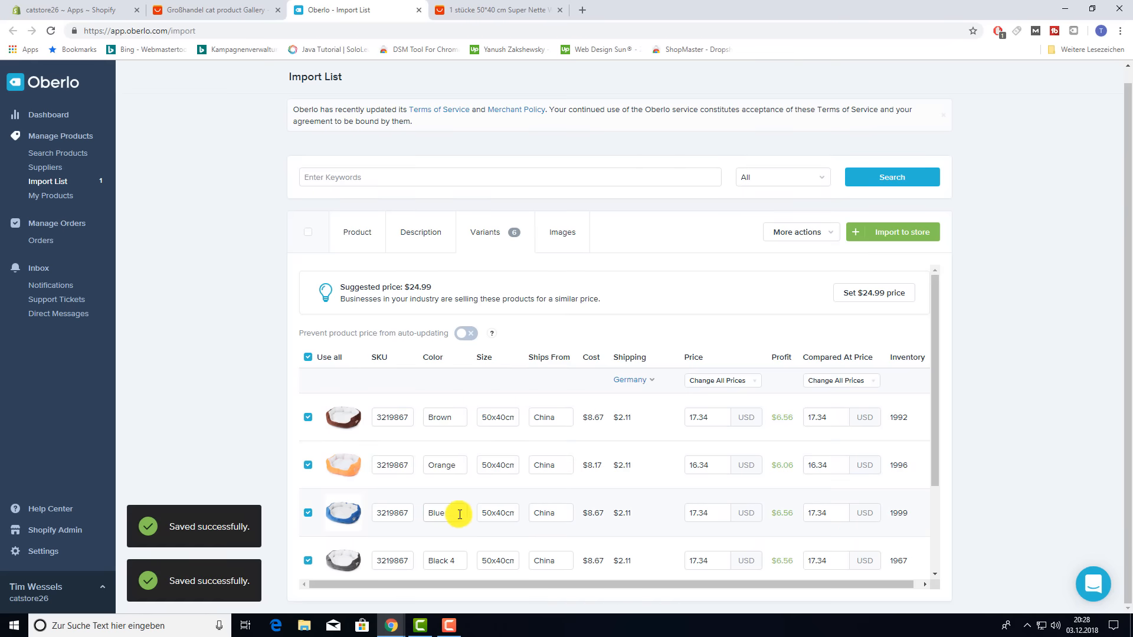
scroll(459, 513, down, 3)
click(460, 434)
key(BackSpace)
key(BackSpace)
click(463, 484)
key(BackSpace)
key(BackSpace)
click(462, 531)
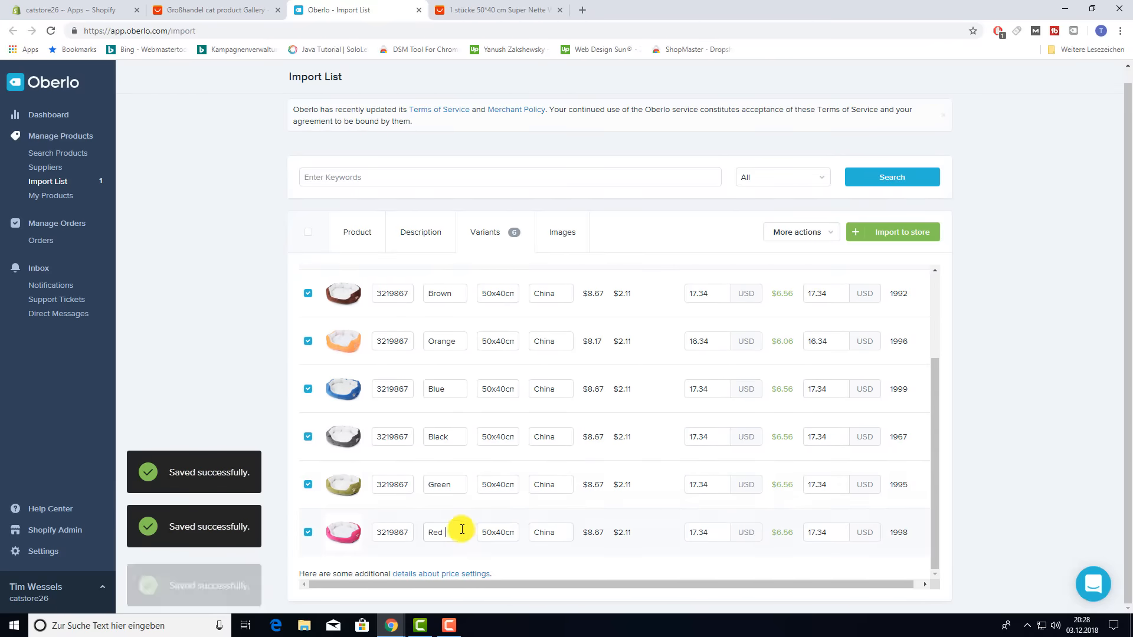
key(BackSpace)
key(BackSpace)
scroll(507, 461, up, 3)
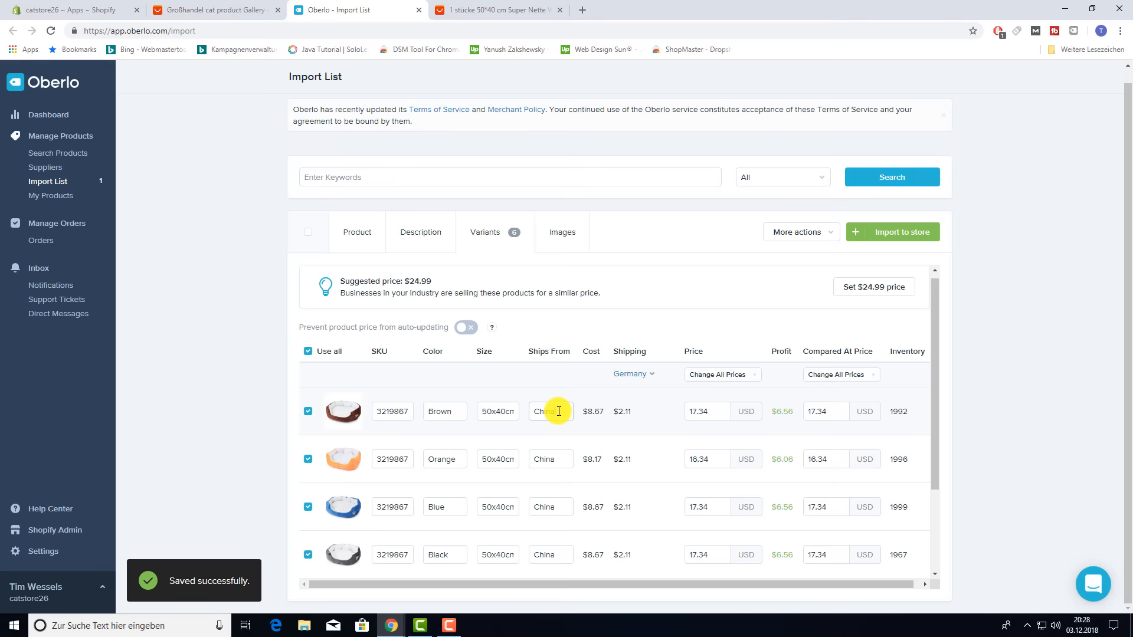
- Clear the China ships-from origin on the Brown, Orange, Blue and Black variants
double_click(560, 412)
key(BackSpace)
double_click(559, 459)
key(BackSpace)
double_click(560, 507)
key(BackSpace)
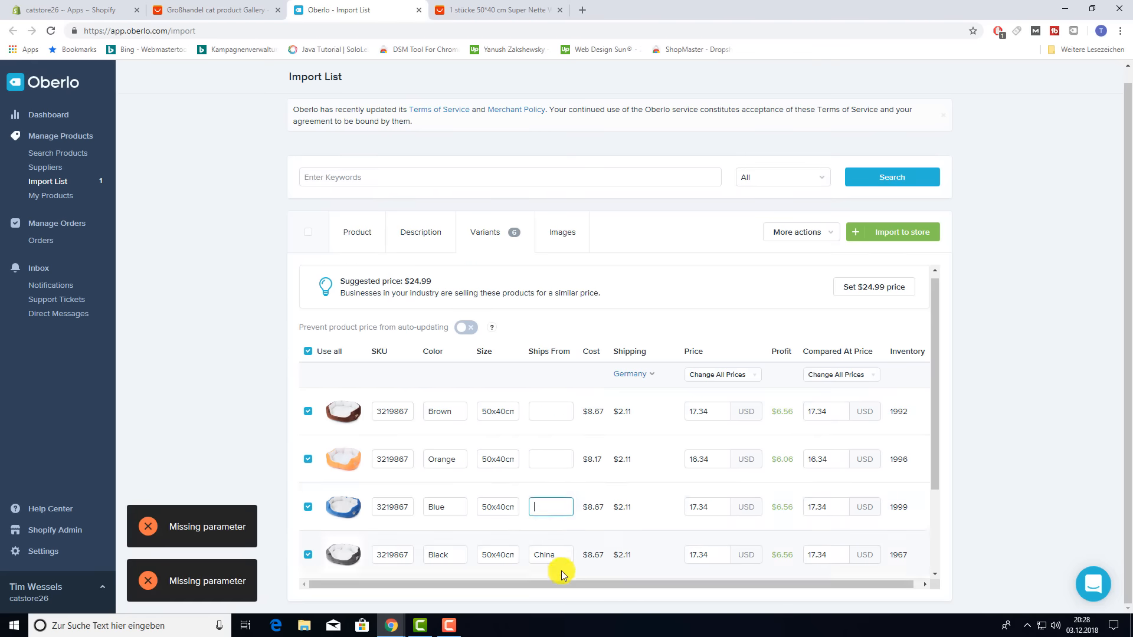
double_click(561, 555)
key(BackSpace)
scroll(584, 483, up, 3)
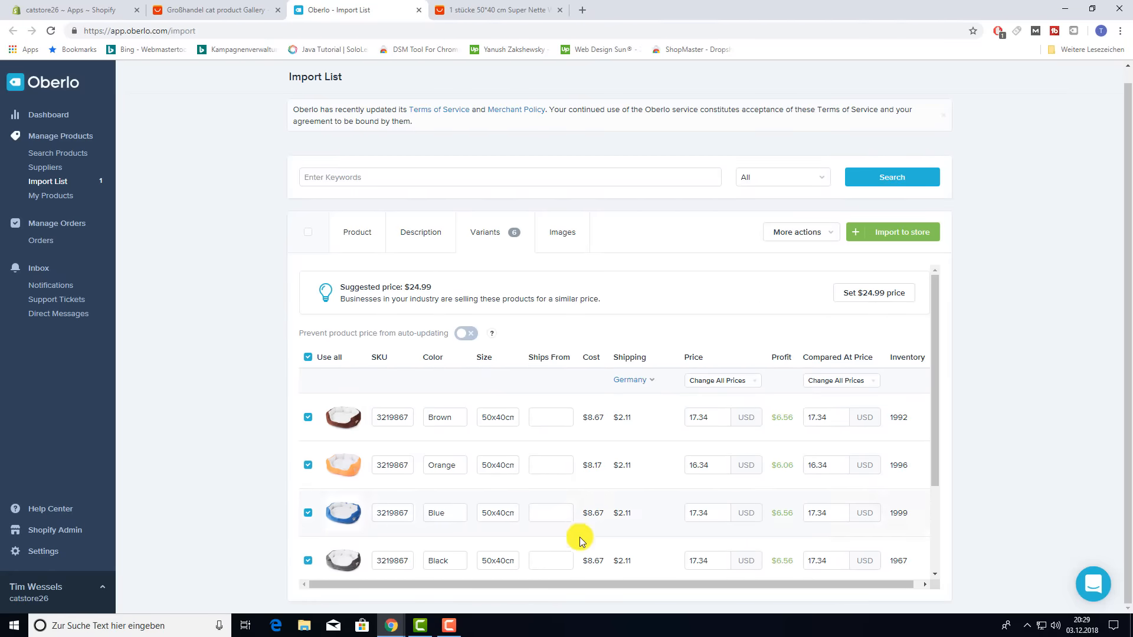
scroll(580, 537, down, 2)
click(553, 538)
- Show the available shipping methods to Germany, with ePacket at US $2.11 selected
click(471, 5)
scroll(537, 207, up, 10)
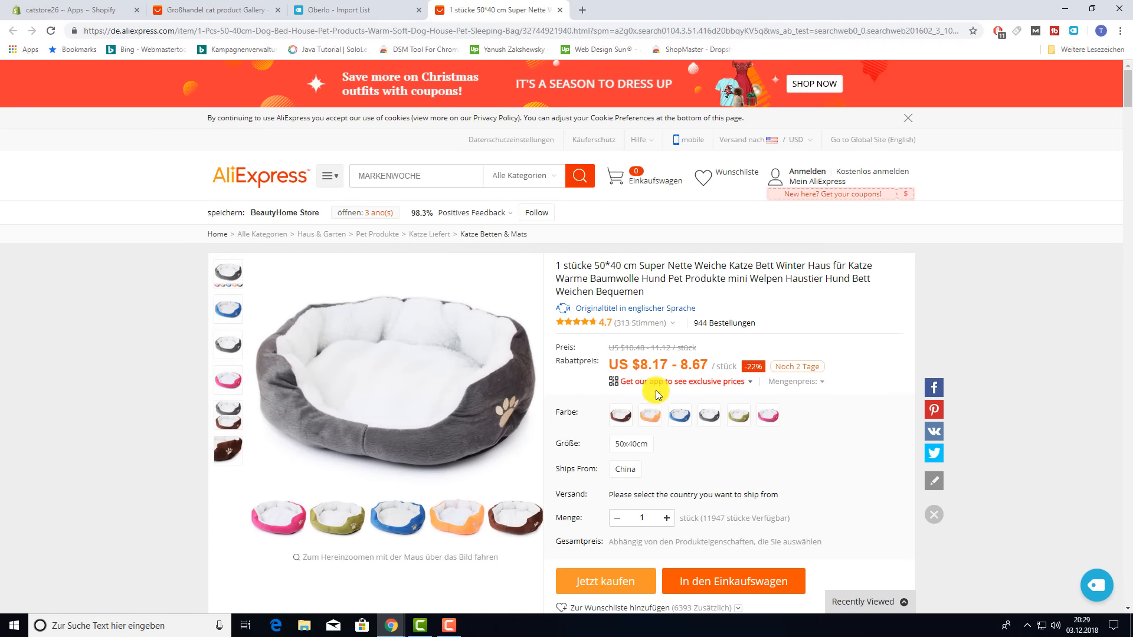
click(361, 10)
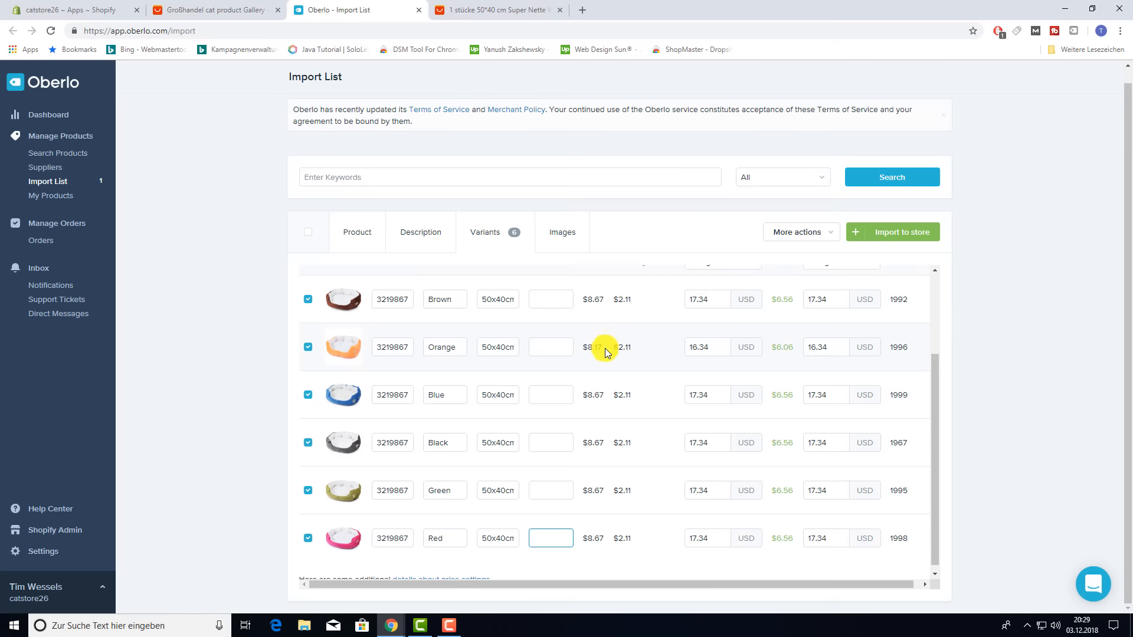
scroll(627, 326, up, 3)
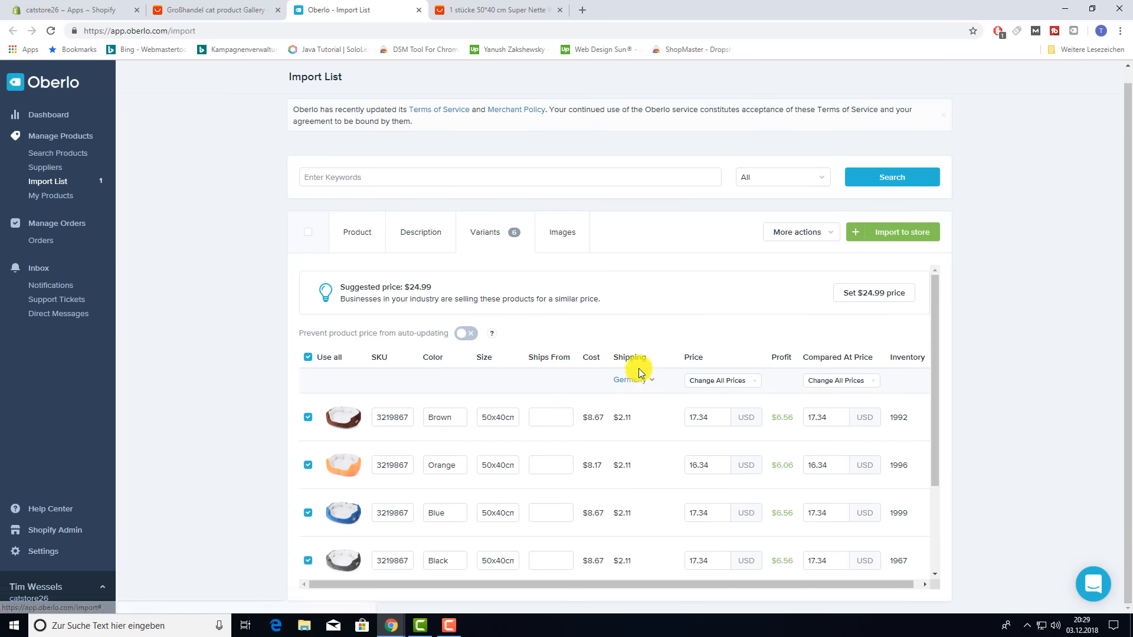
scroll(649, 431, down, 1)
click(645, 321)
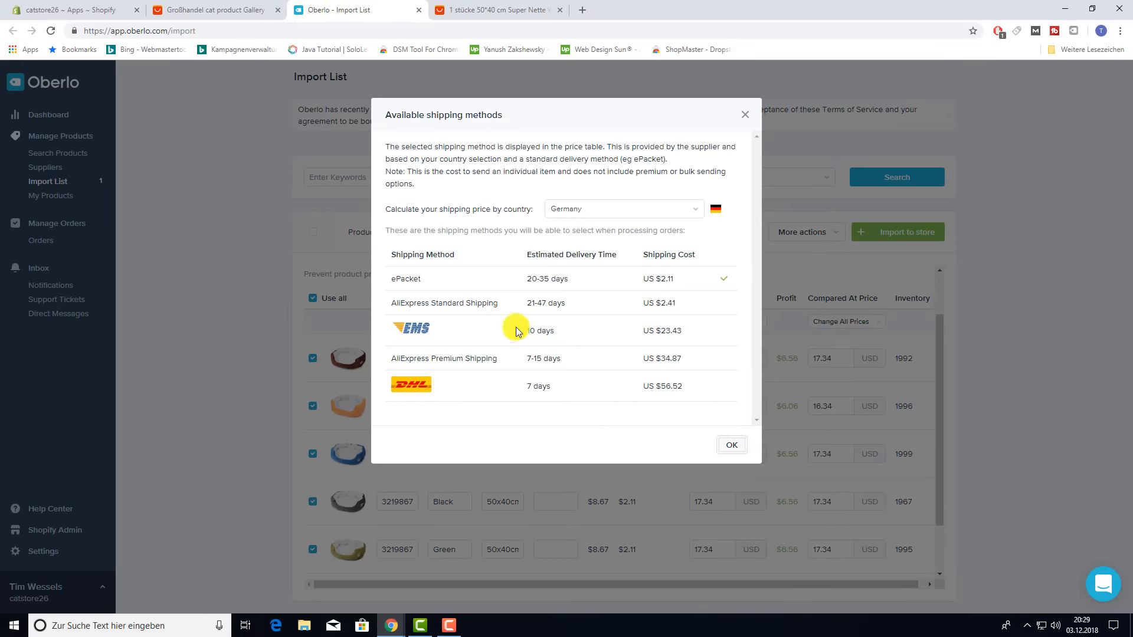
- Set every cat bed variant's price to 19.99 USD
click(744, 115)
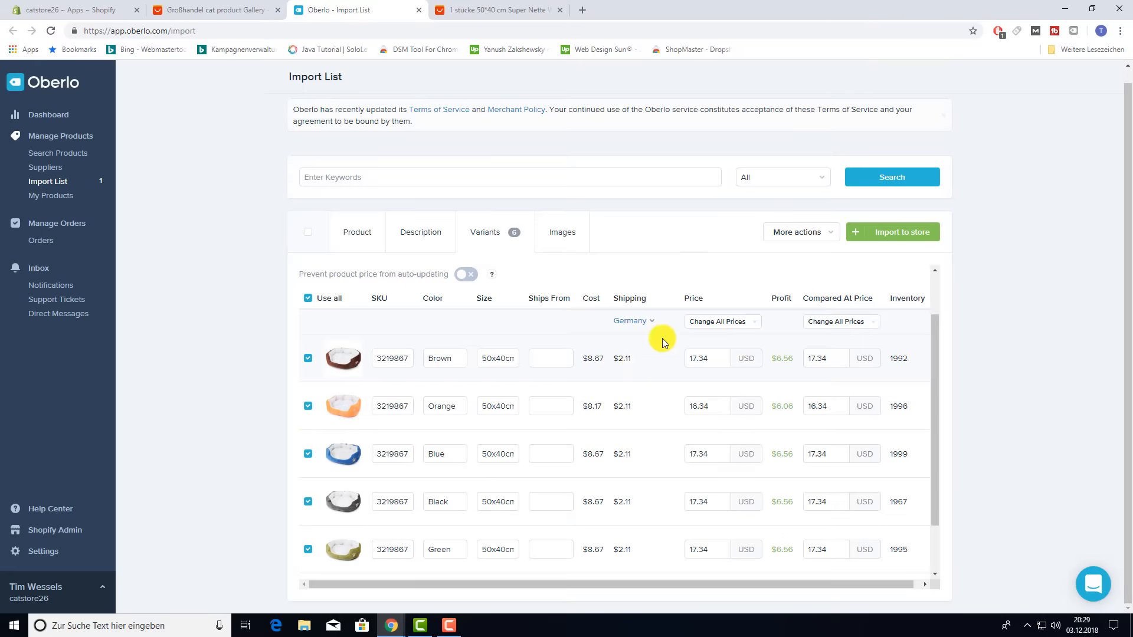
scroll(672, 338, down, 1)
scroll(718, 304, up, 1)
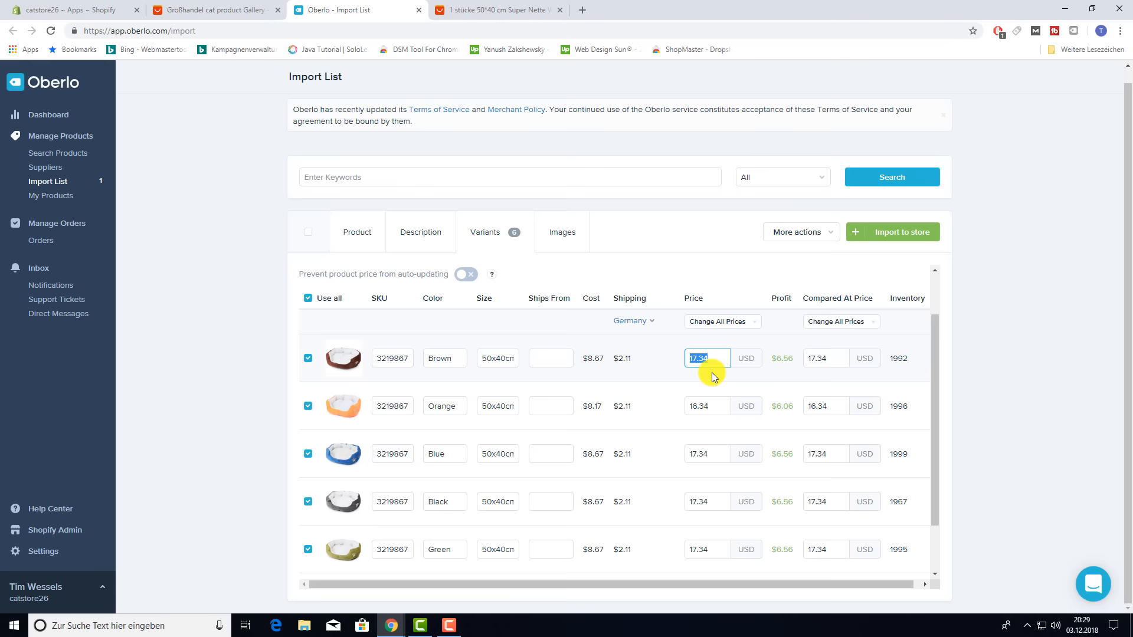
text(1)
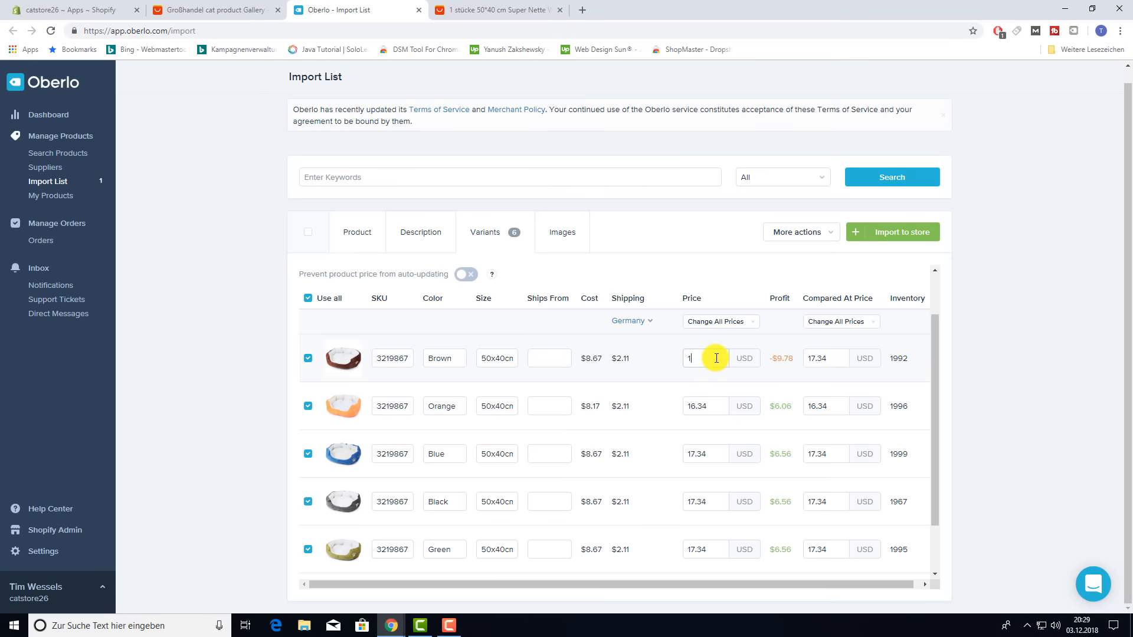
text(9.99)
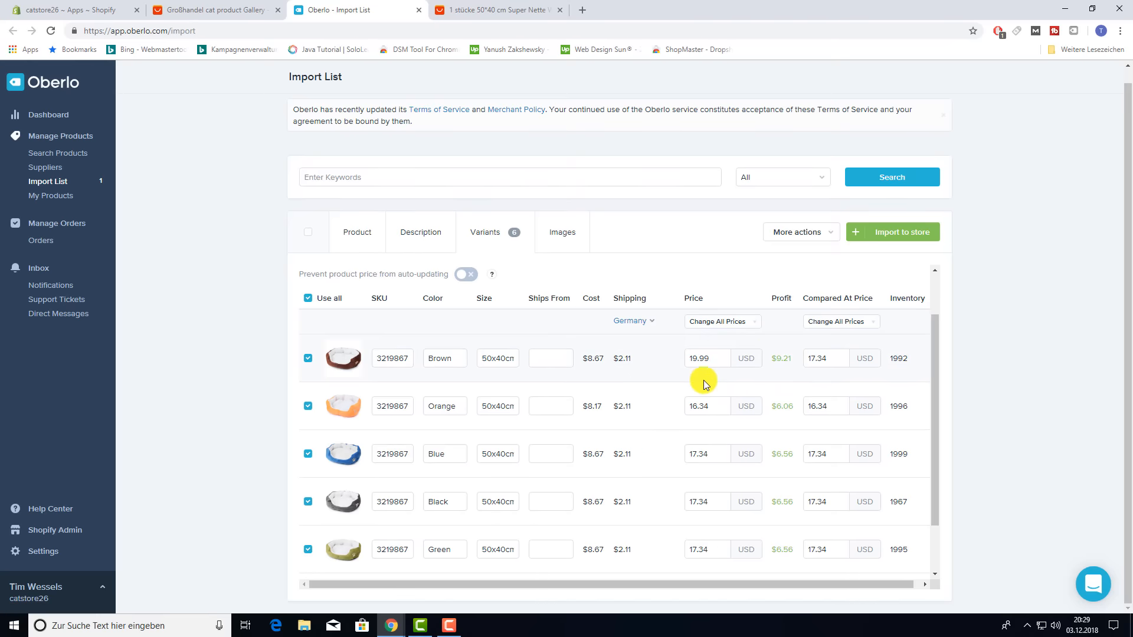
click(708, 407)
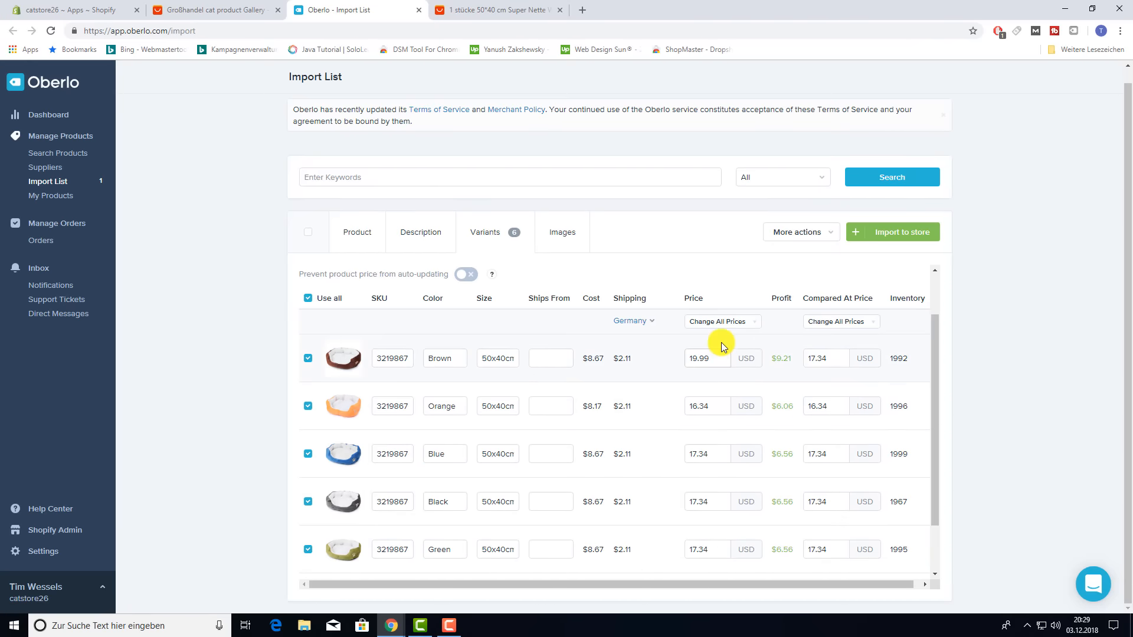
click(739, 324)
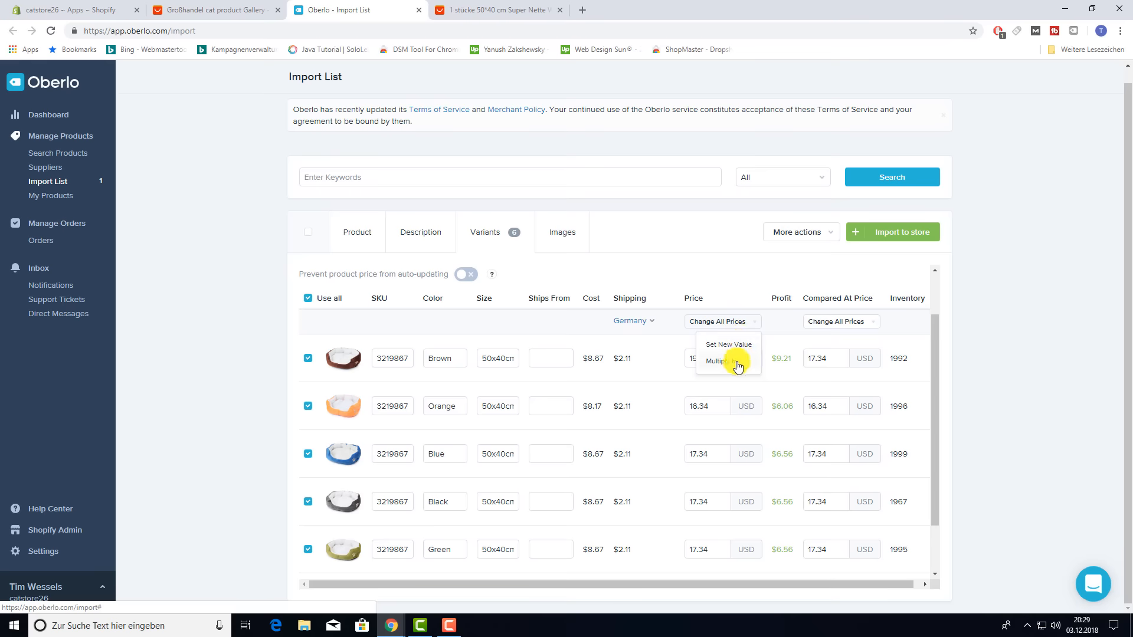
click(730, 345)
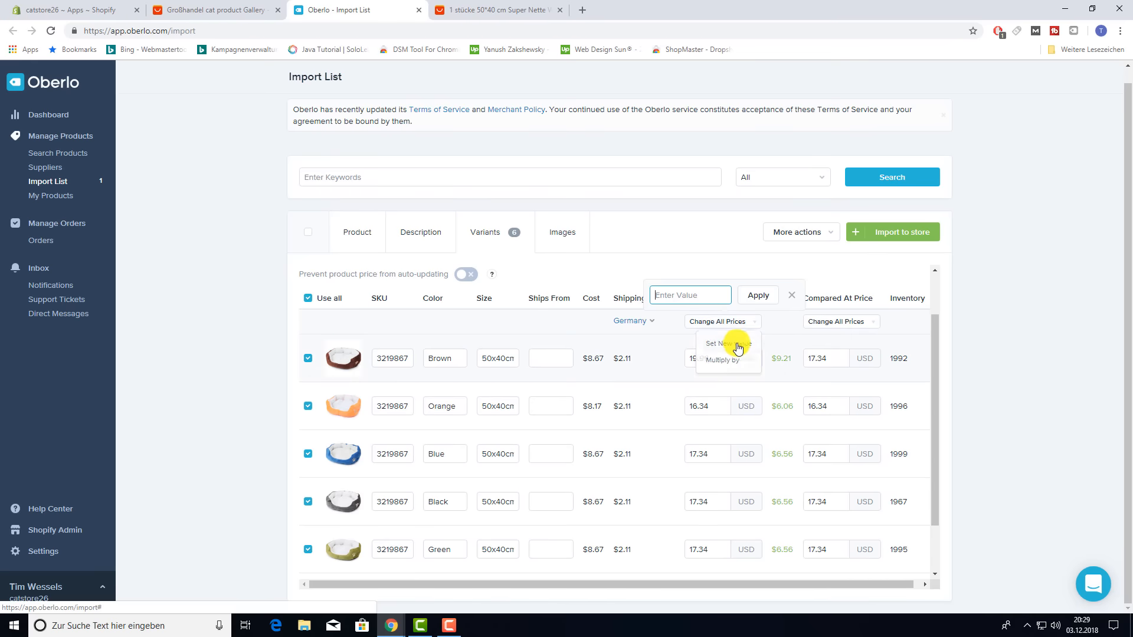
click(695, 295)
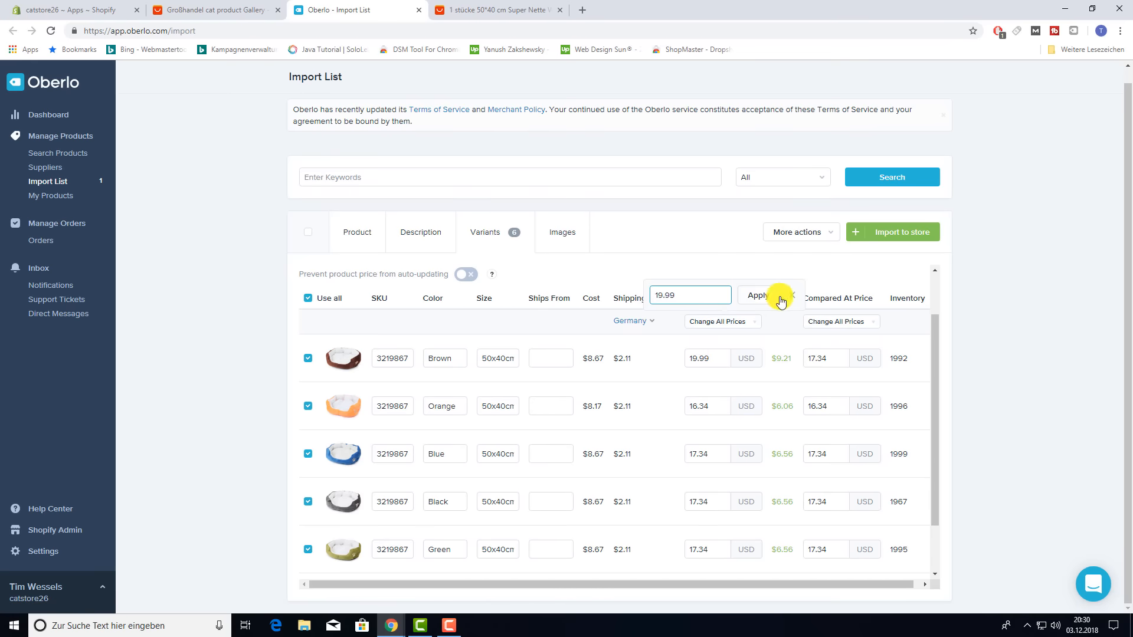
click(769, 296)
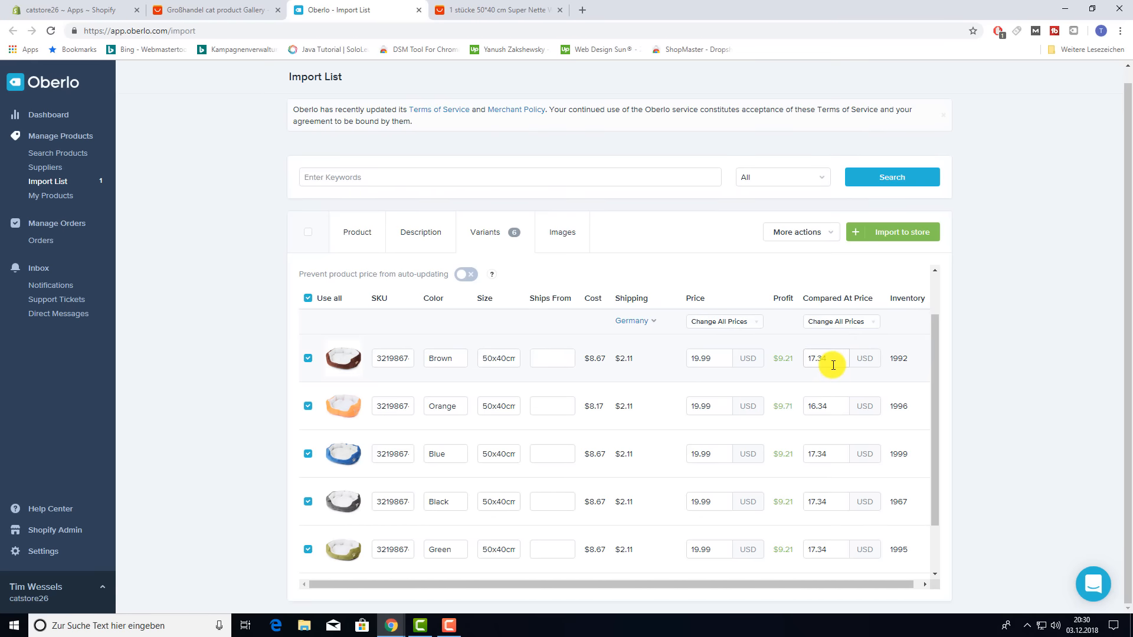
- Set every variant's compared-at price to 25.00 USD
click(866, 323)
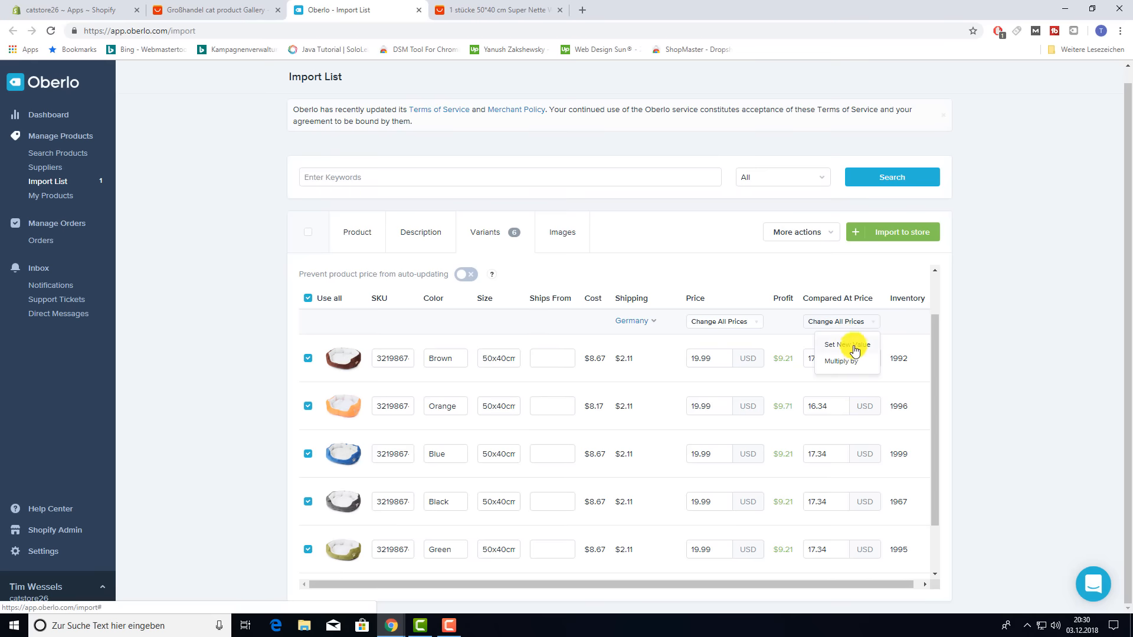
click(854, 347)
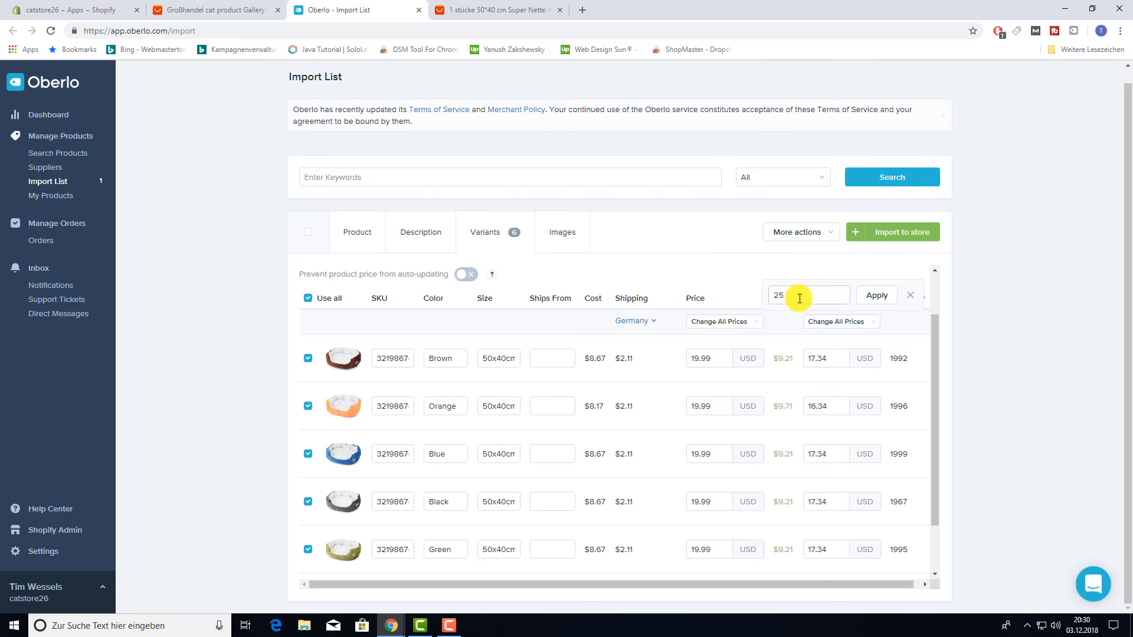
click(876, 296)
scroll(864, 435, down, 2)
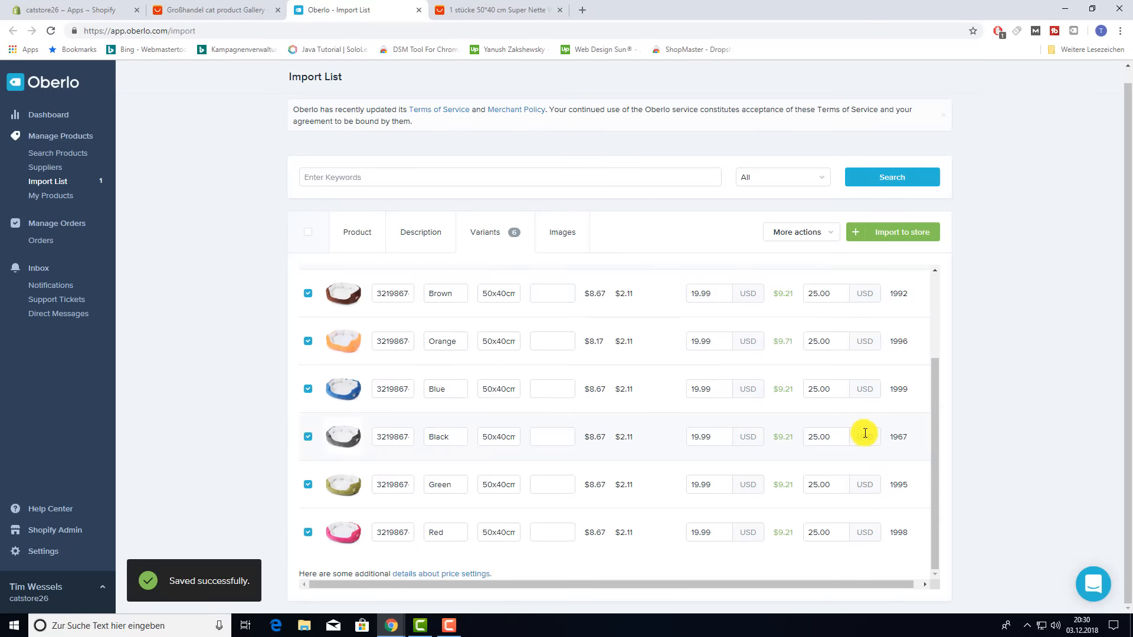
scroll(865, 434, up, 2)
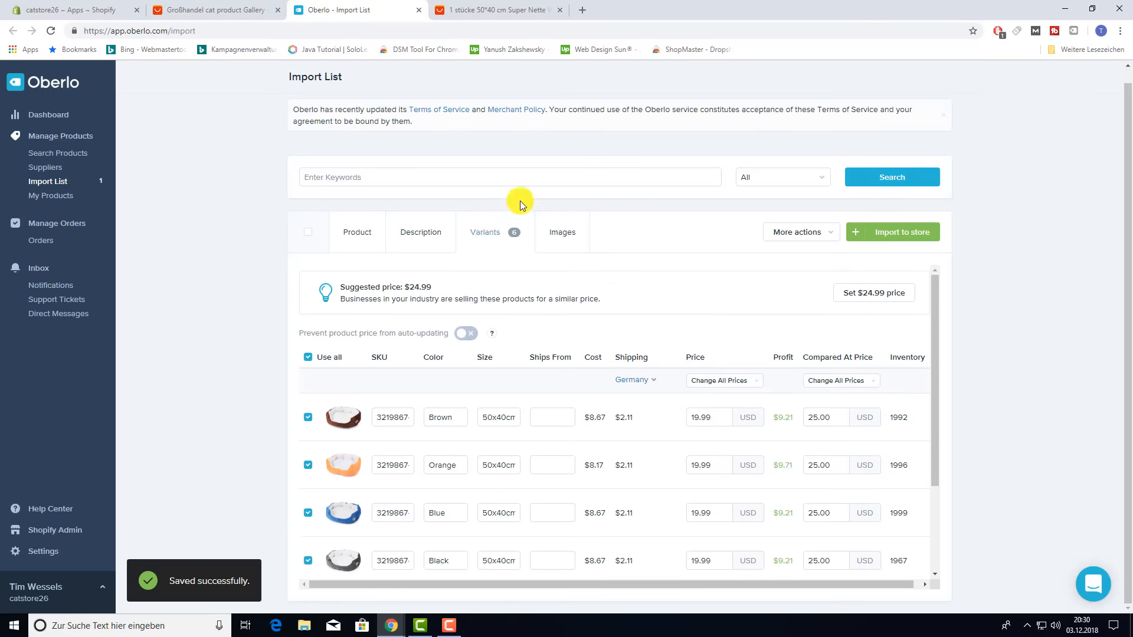
- Review the Cat Bed images, keeping the grey bed image checked, and import it to the store
click(564, 235)
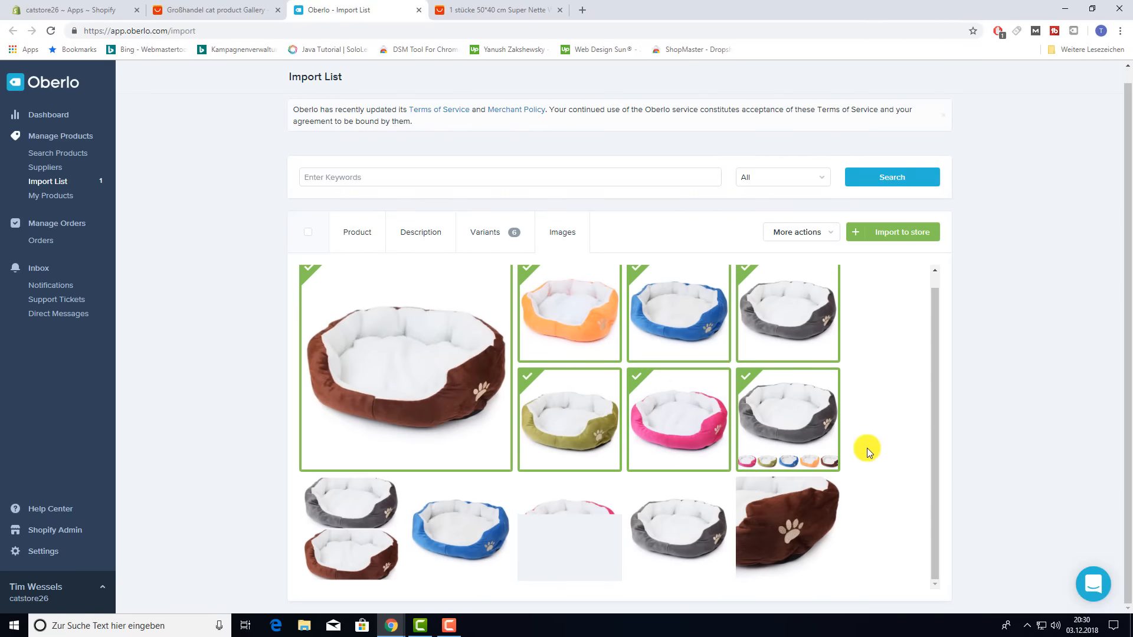
scroll(871, 447, up, 1)
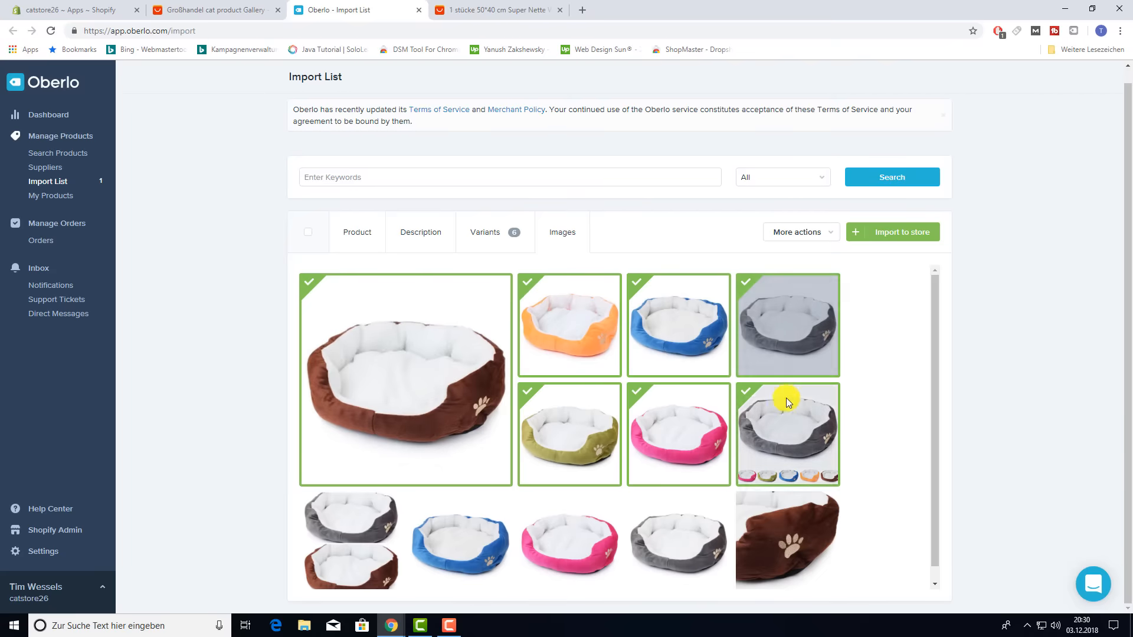
scroll(909, 424, down, 1)
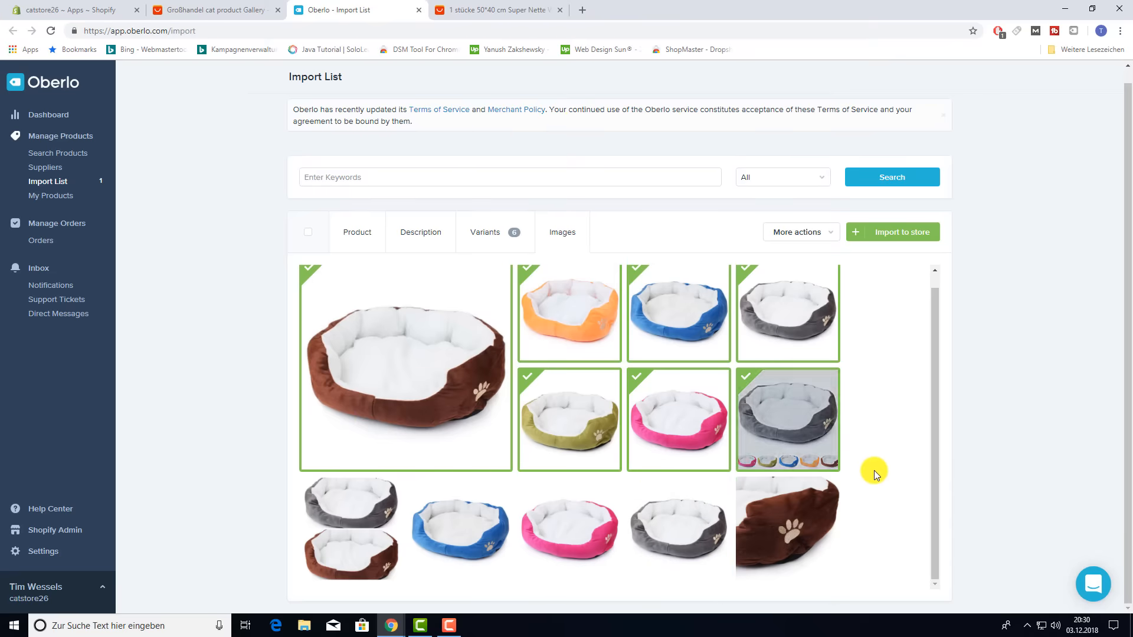
click(747, 376)
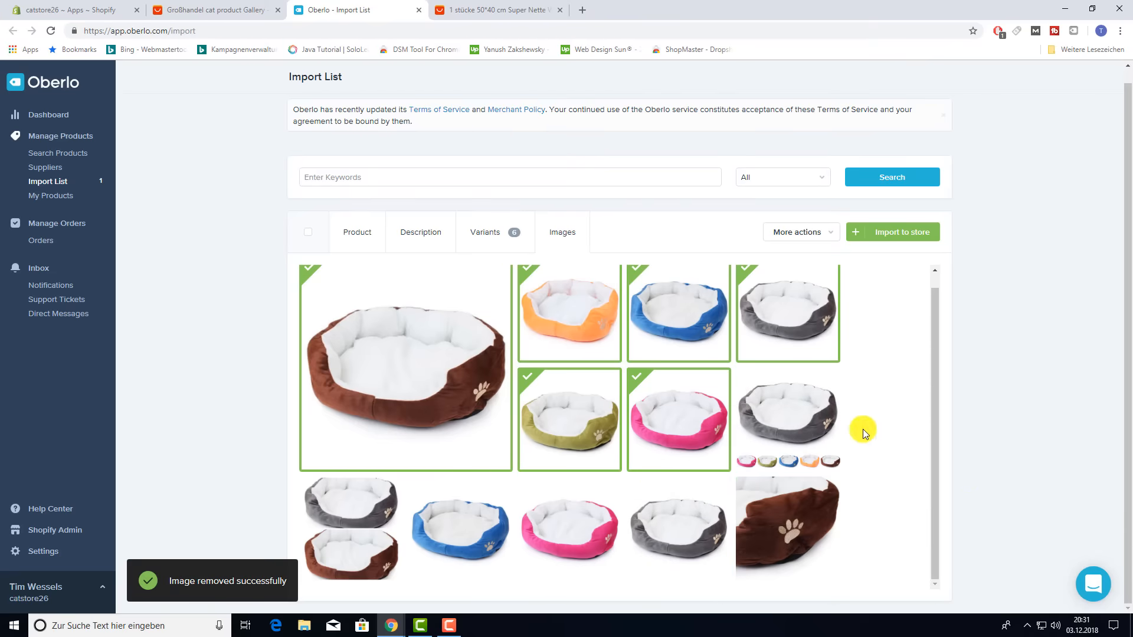
click(745, 375)
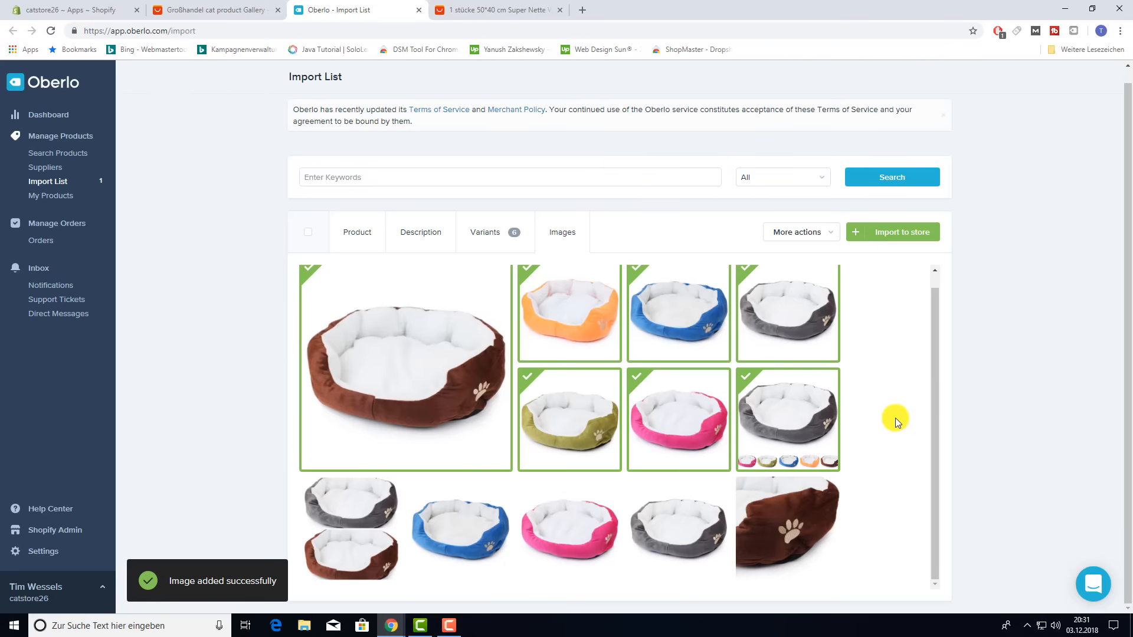
click(897, 232)
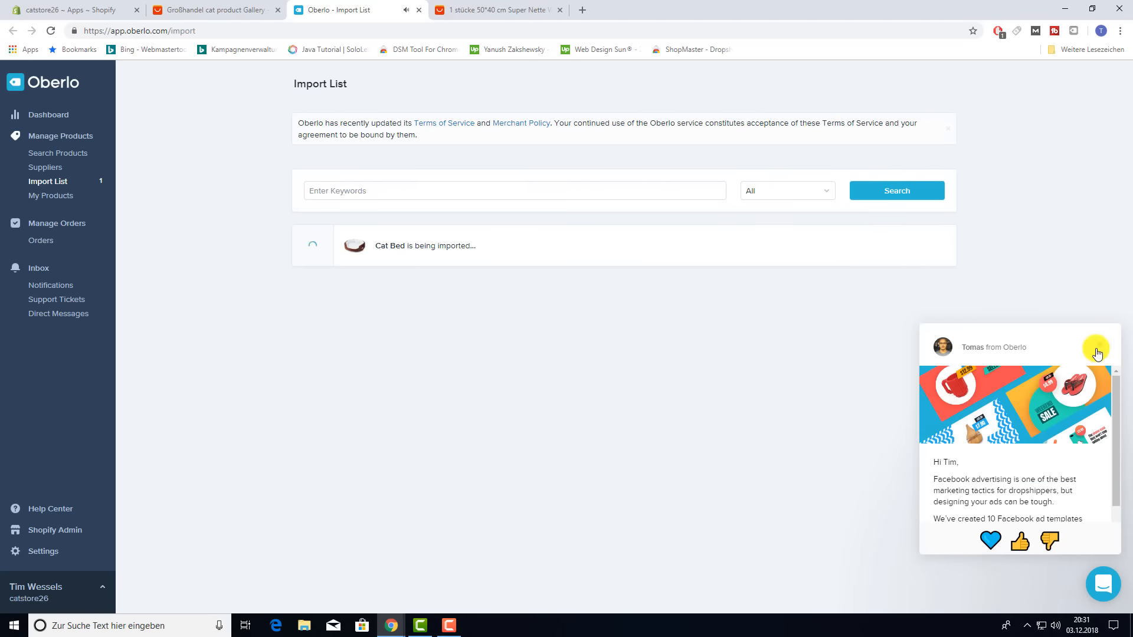
- Open the imported Cat Bed product in the Shopify admin
click(1100, 345)
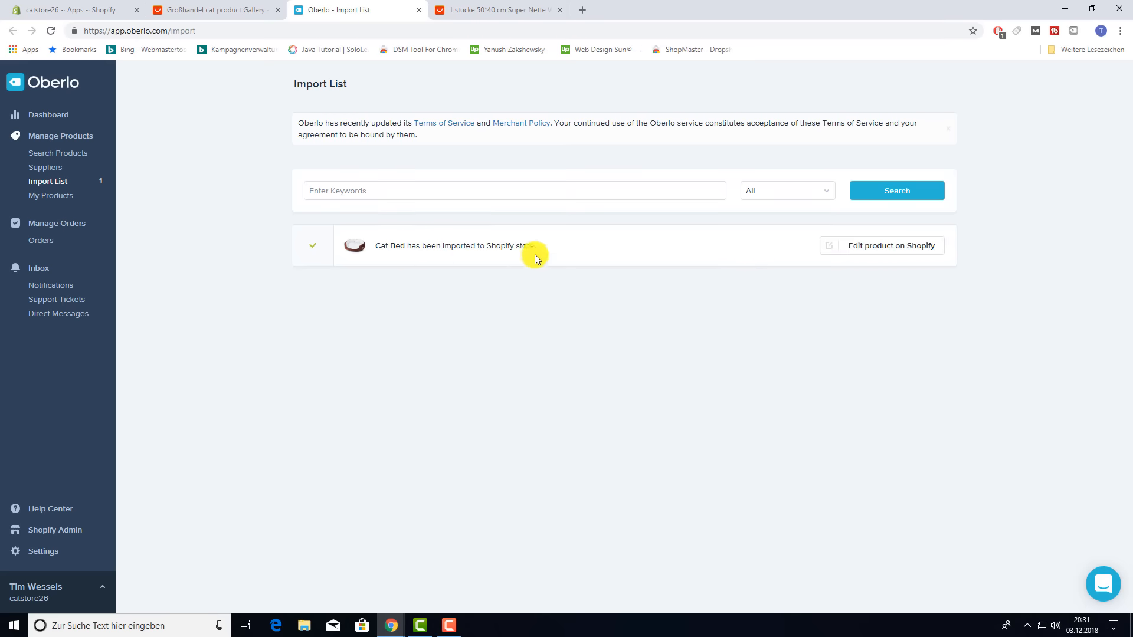
click(884, 251)
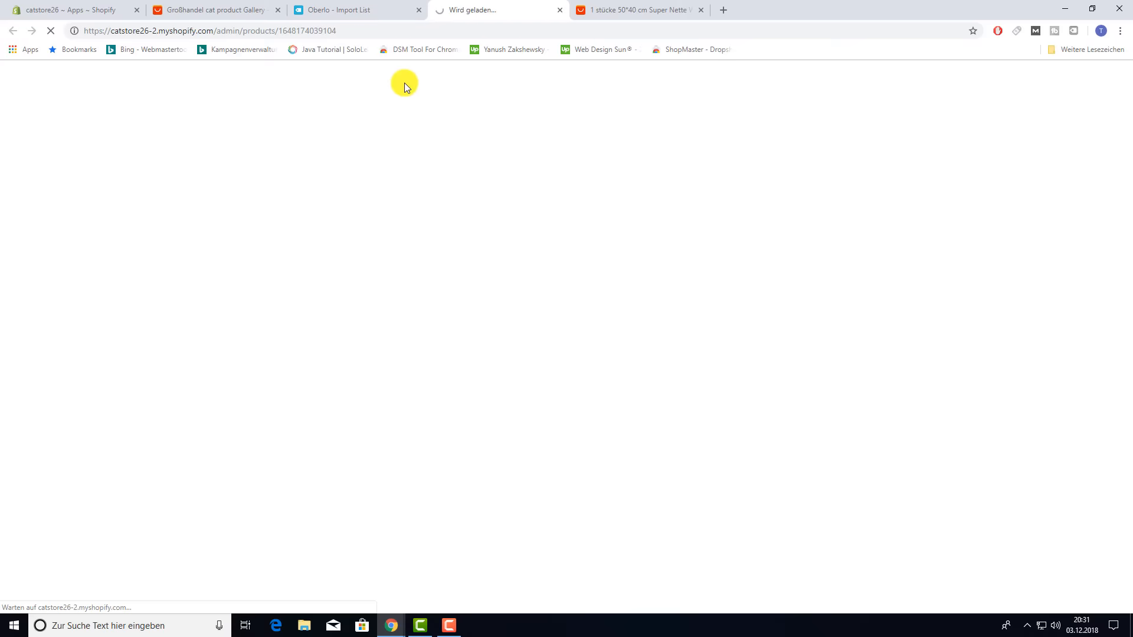
scroll(320, 351, down, 10)
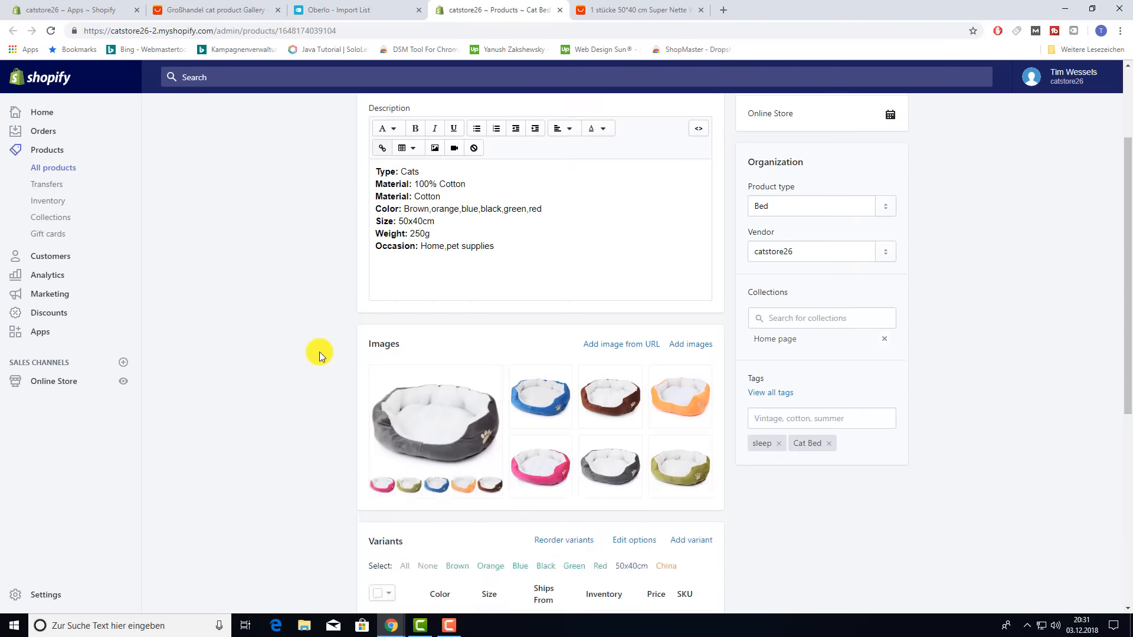
scroll(909, 393, up, 10)
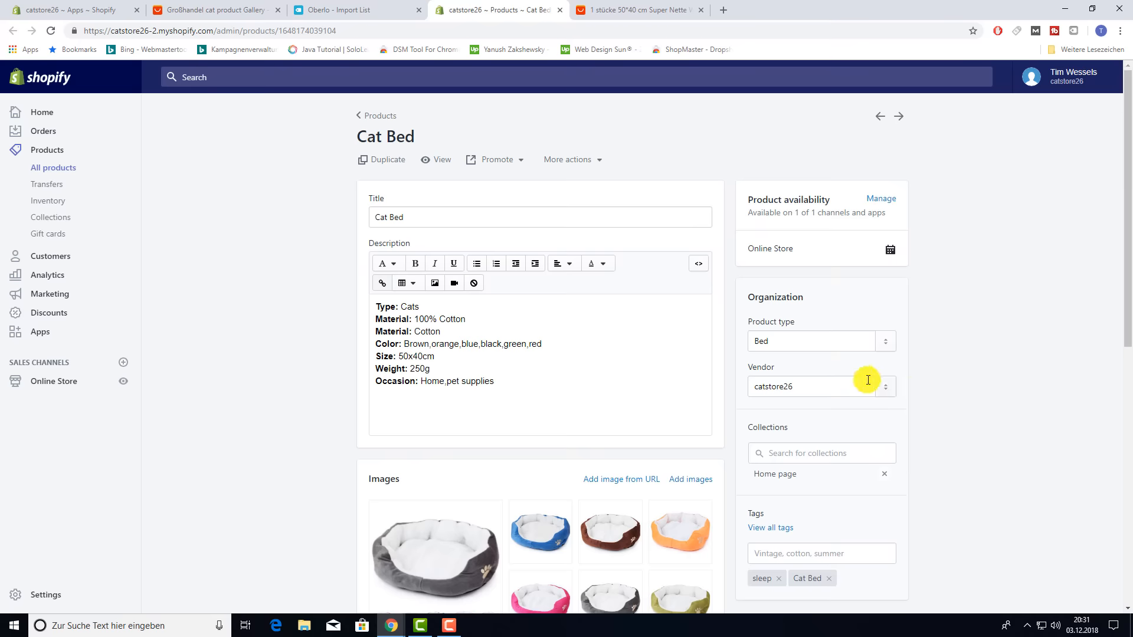
- Open the online storefront in a new tab and look through it
right_click(124, 381)
click(145, 391)
scroll(602, 278, down, 5)
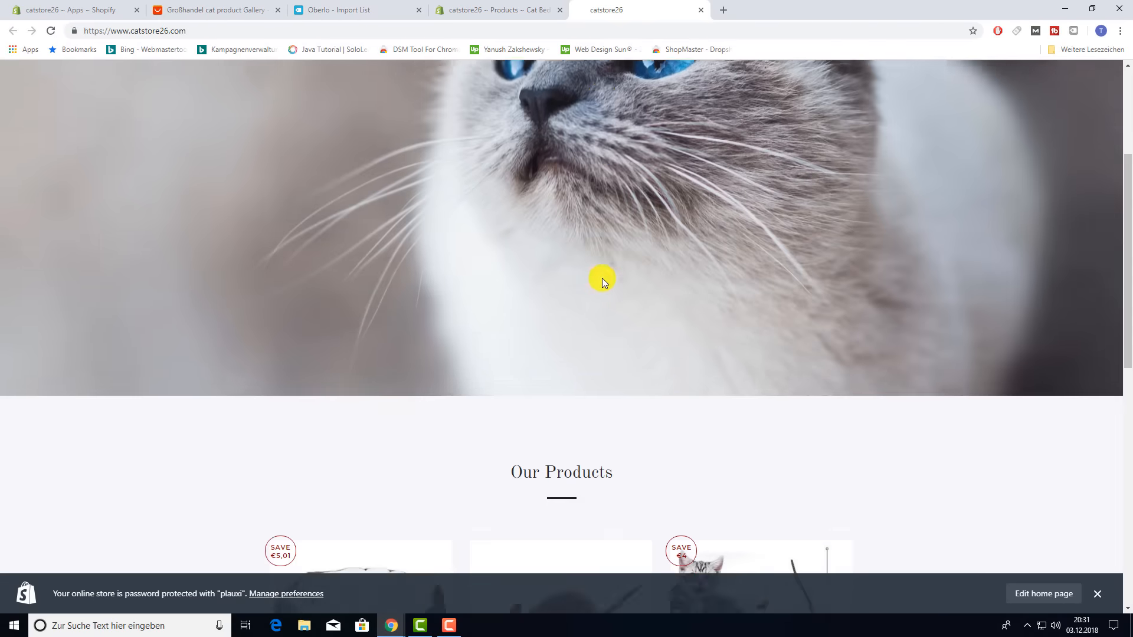
scroll(604, 274, down, 3)
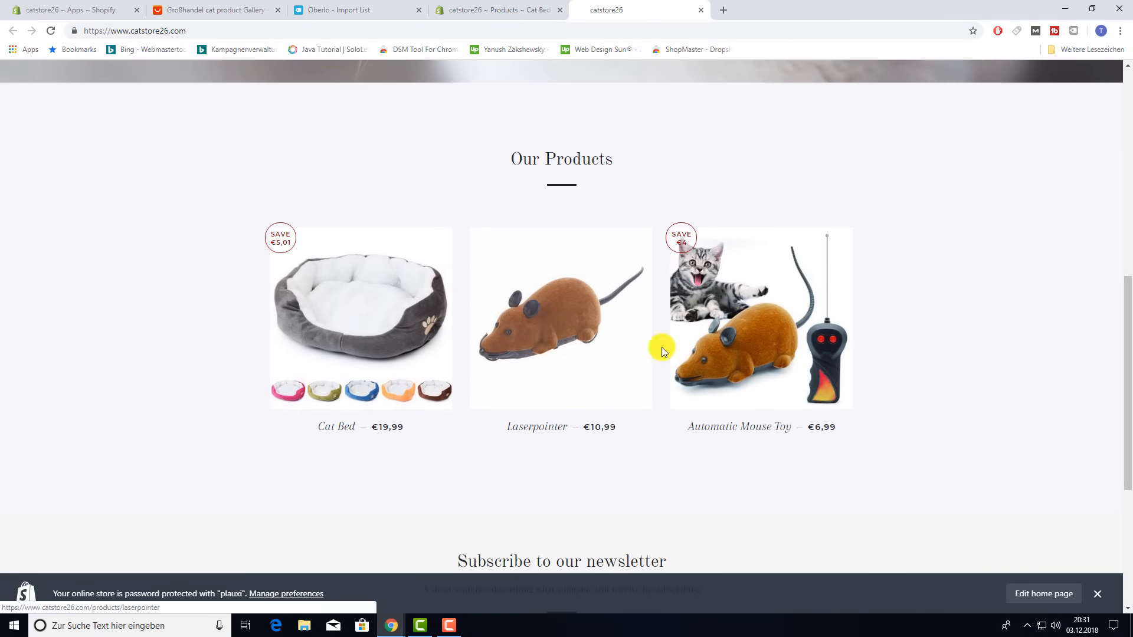
scroll(663, 348, up, 9)
- Close the Cat Bed admin tab and return to the Oberlo import list
click(541, 10)
click(560, 10)
scroll(566, 294, down, 8)
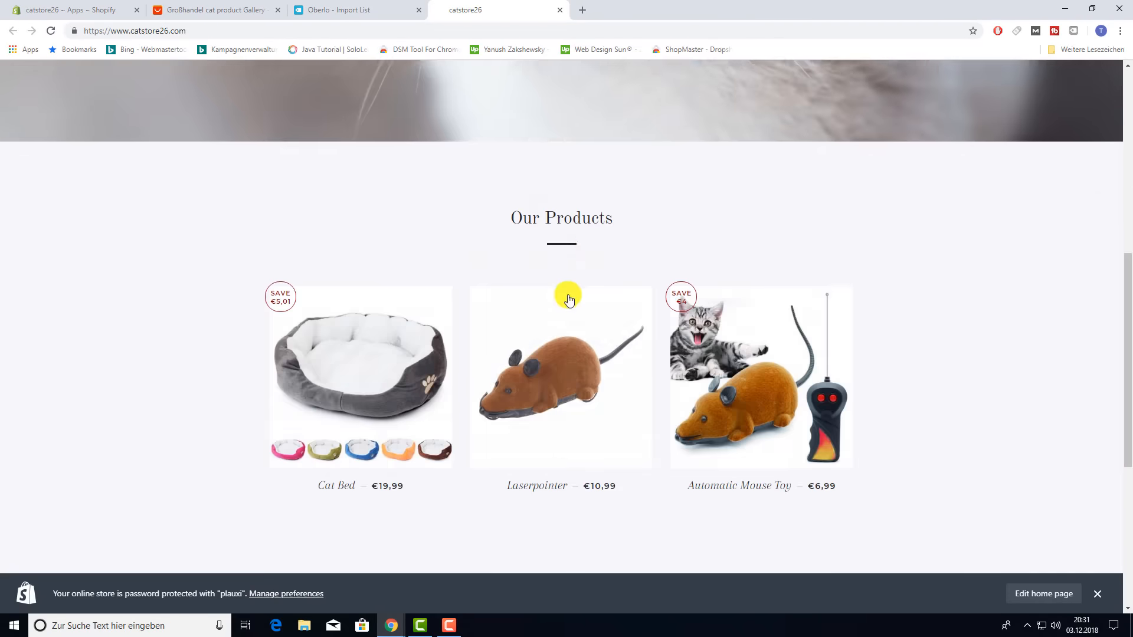
scroll(568, 299, up, 8)
click(362, 7)
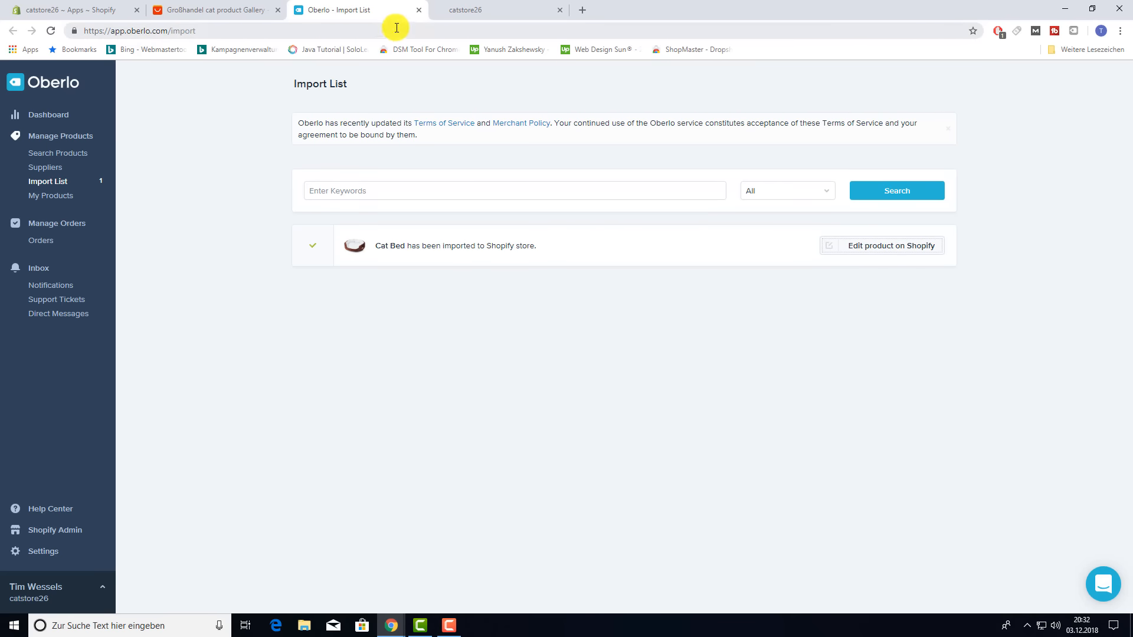
- Close the Oberlo import list, storefront and AliExpress tabs
click(419, 10)
click(419, 11)
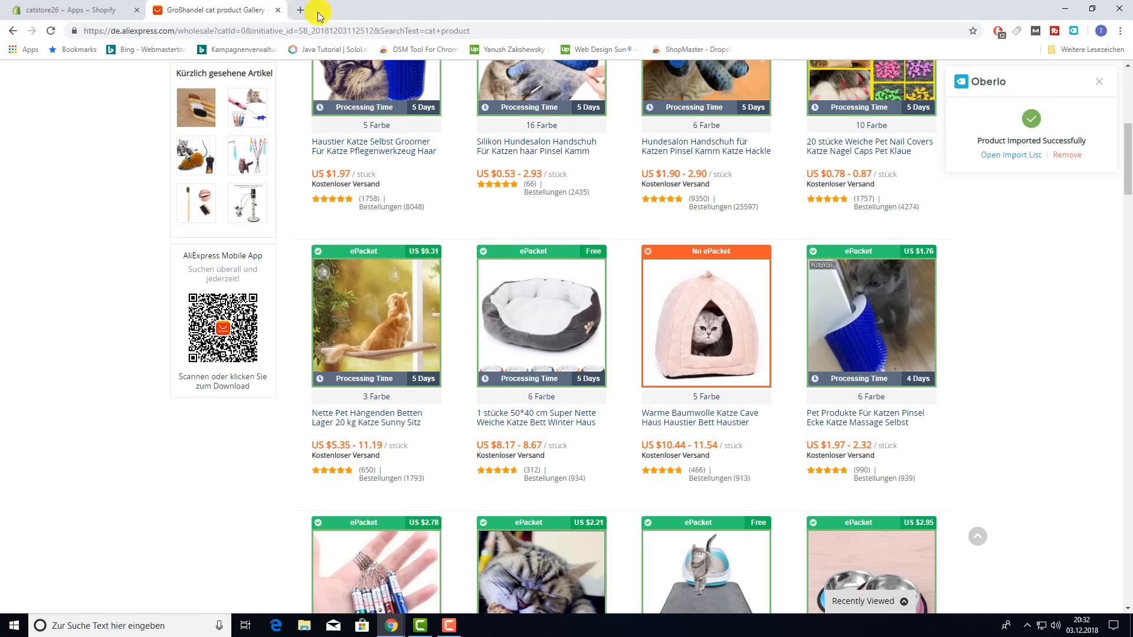
click(277, 11)
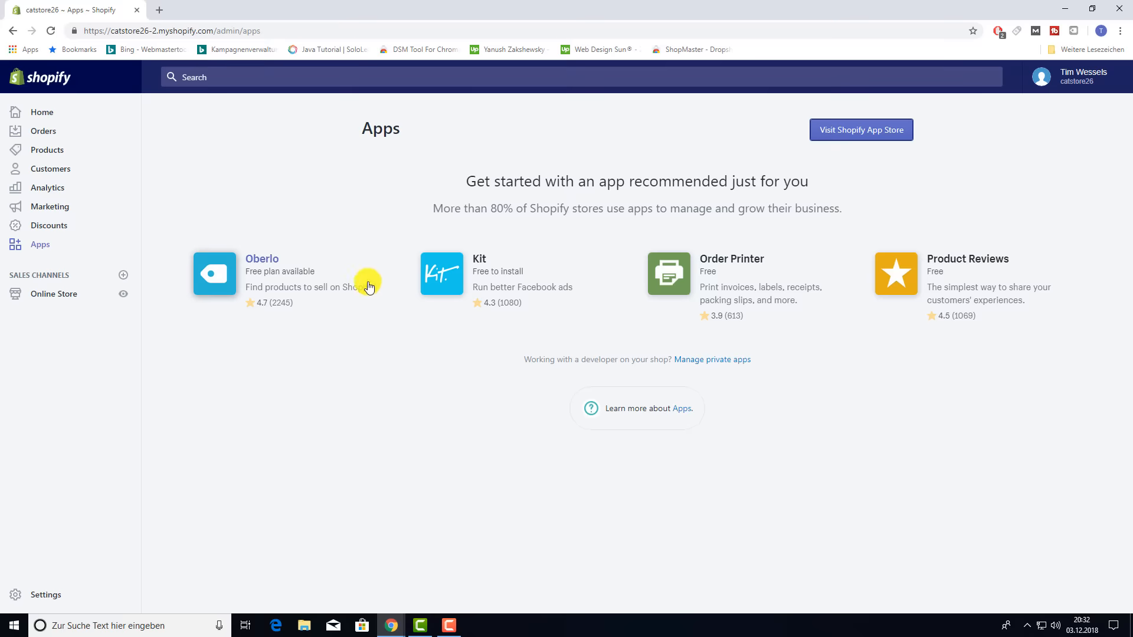
- Check Oberlo's orders list from Shopify Apps, finding no orders, then close it
click(40, 244)
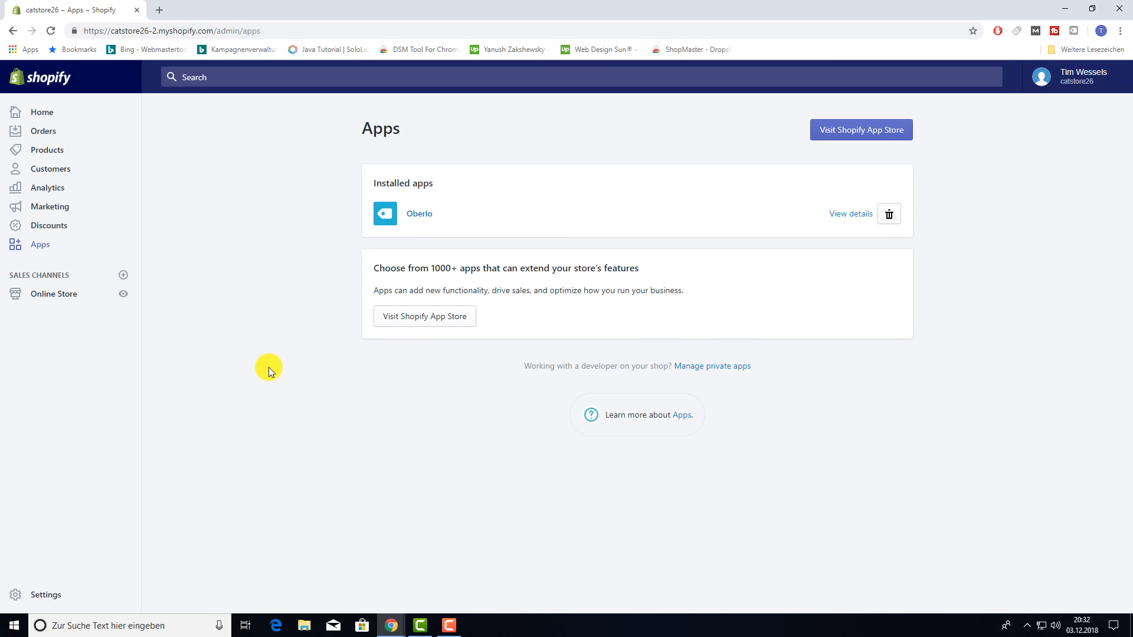
click(419, 218)
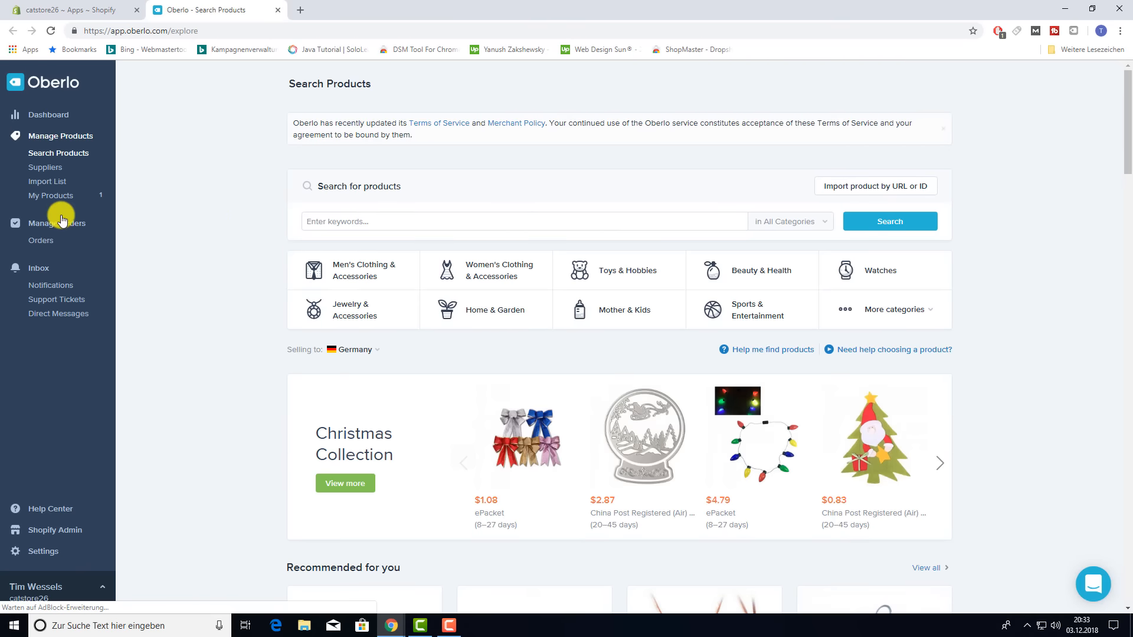
click(50, 243)
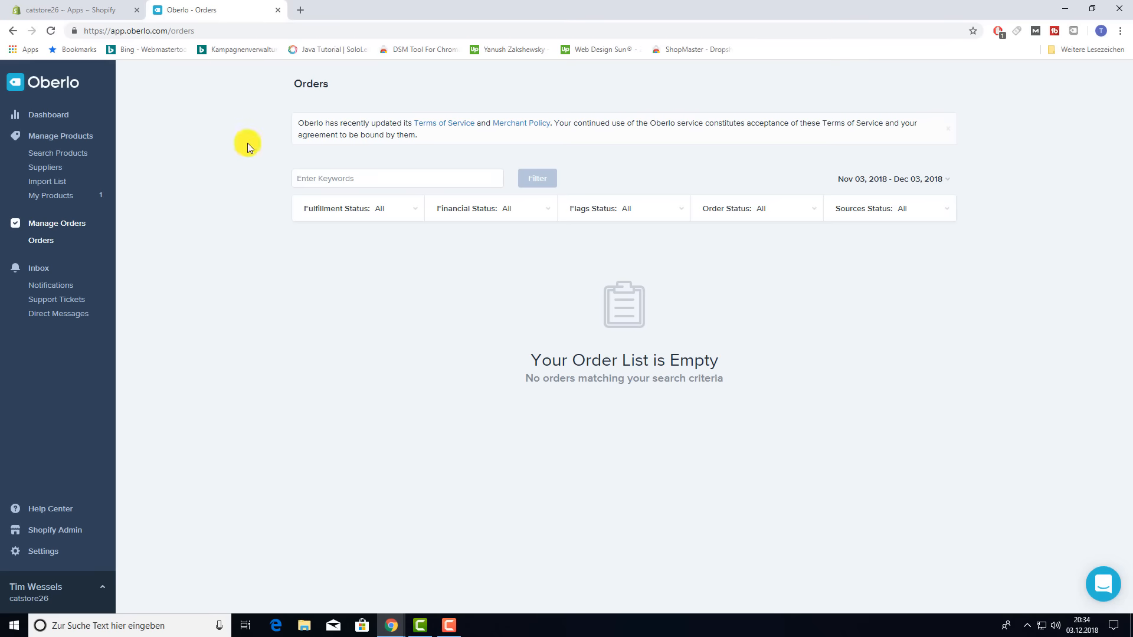
click(278, 9)
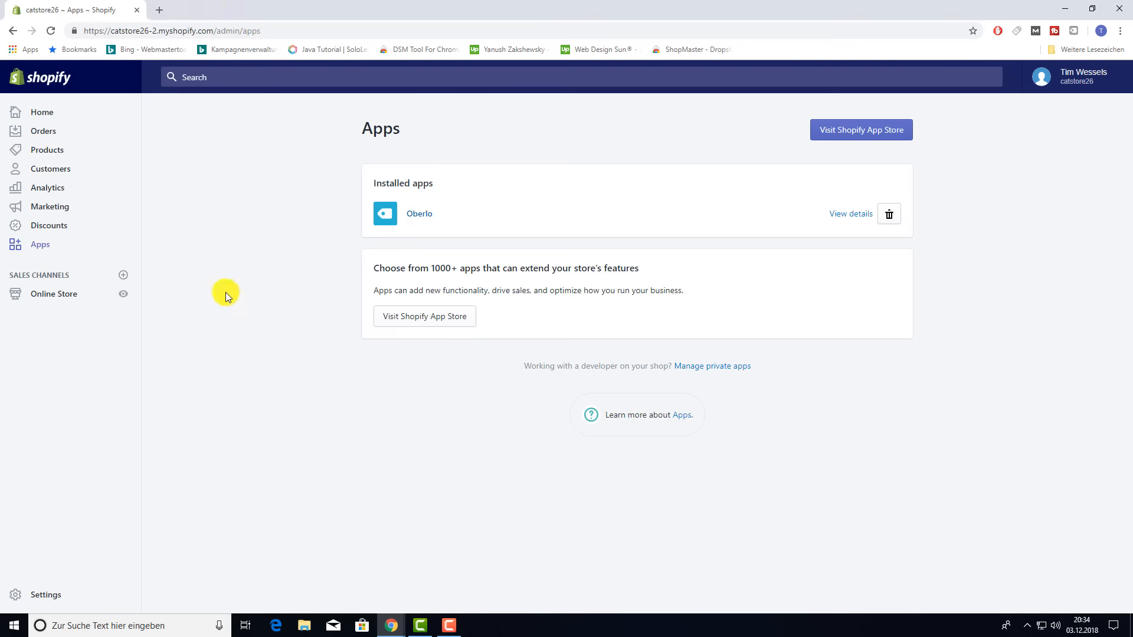
- Go to the Shopify admin Home dashboard, which reports no sales today
click(55, 119)
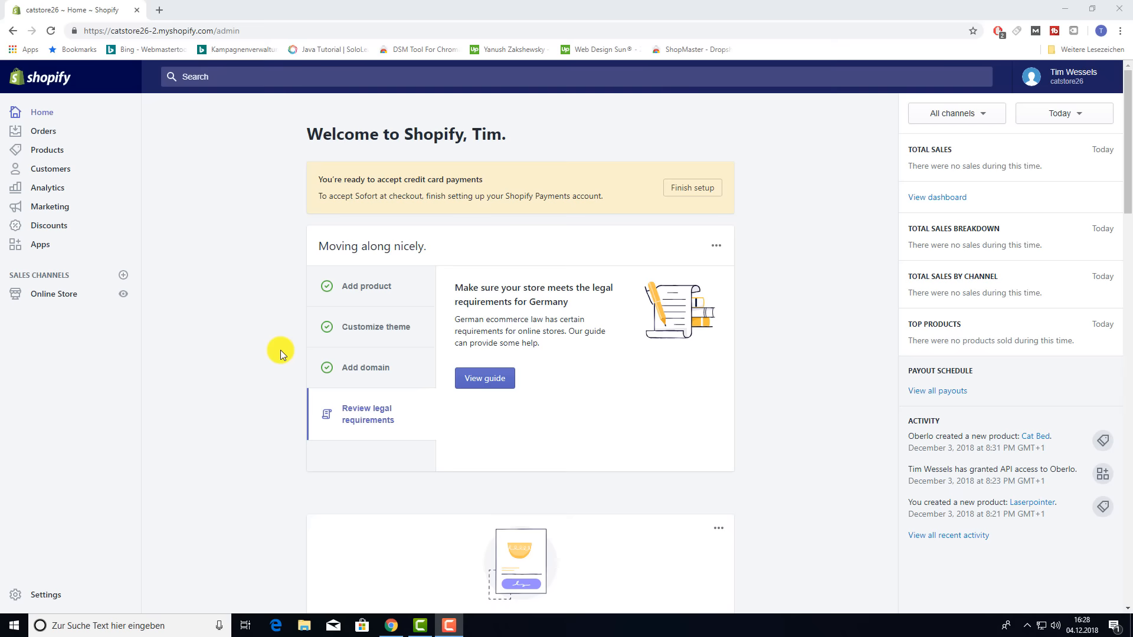
- Find 'order print' in the Shopify App Store and install the Order Printer app
click(40, 246)
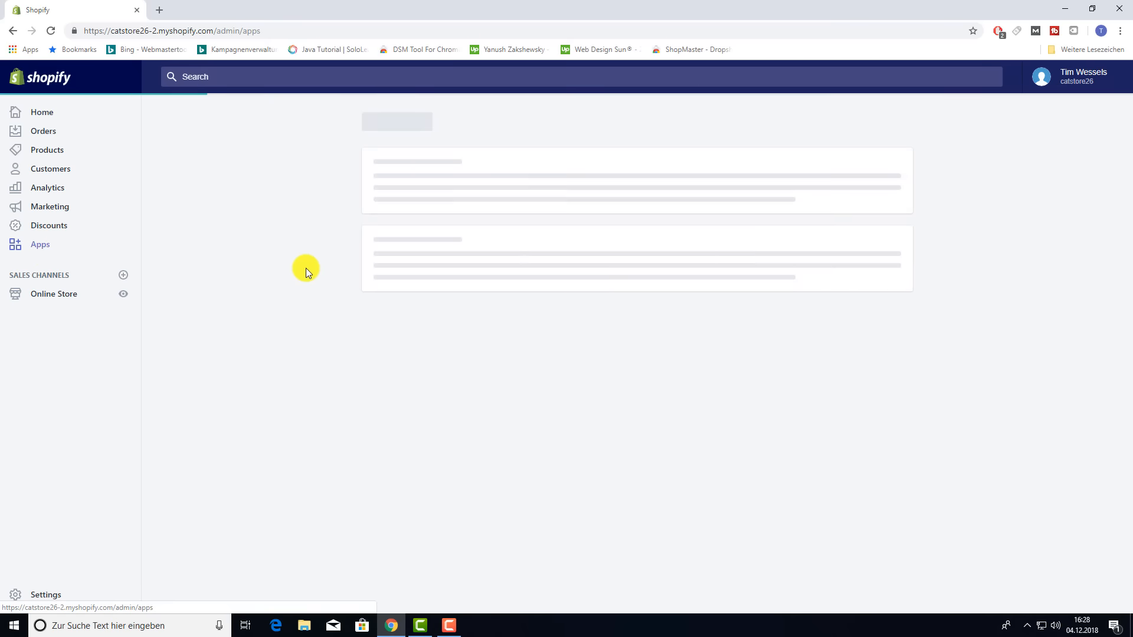
click(878, 130)
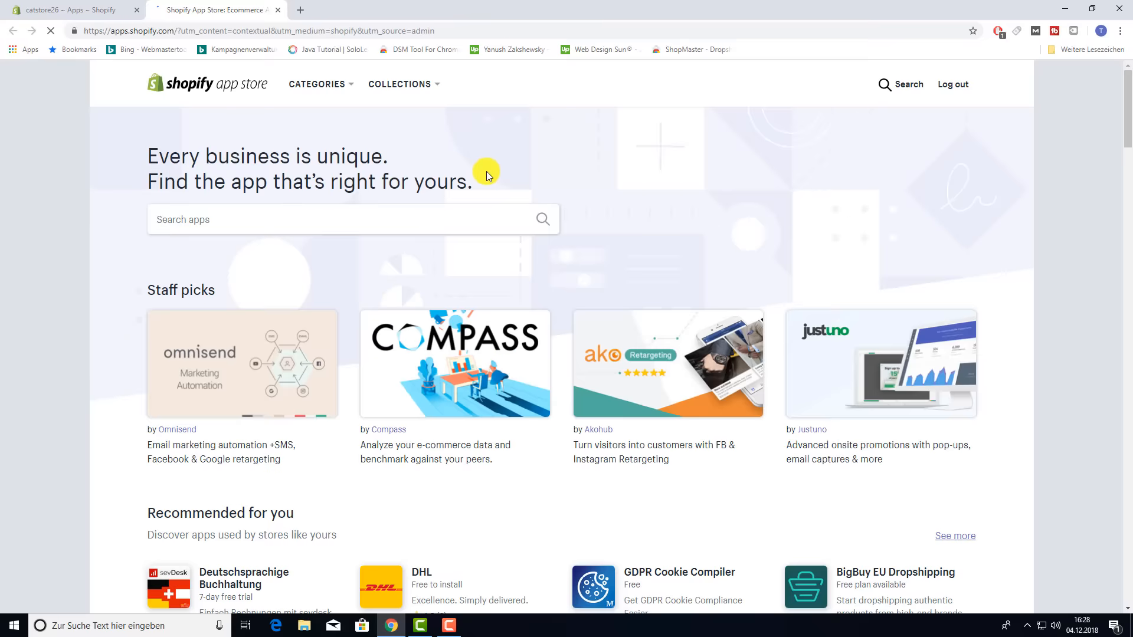
click(219, 212)
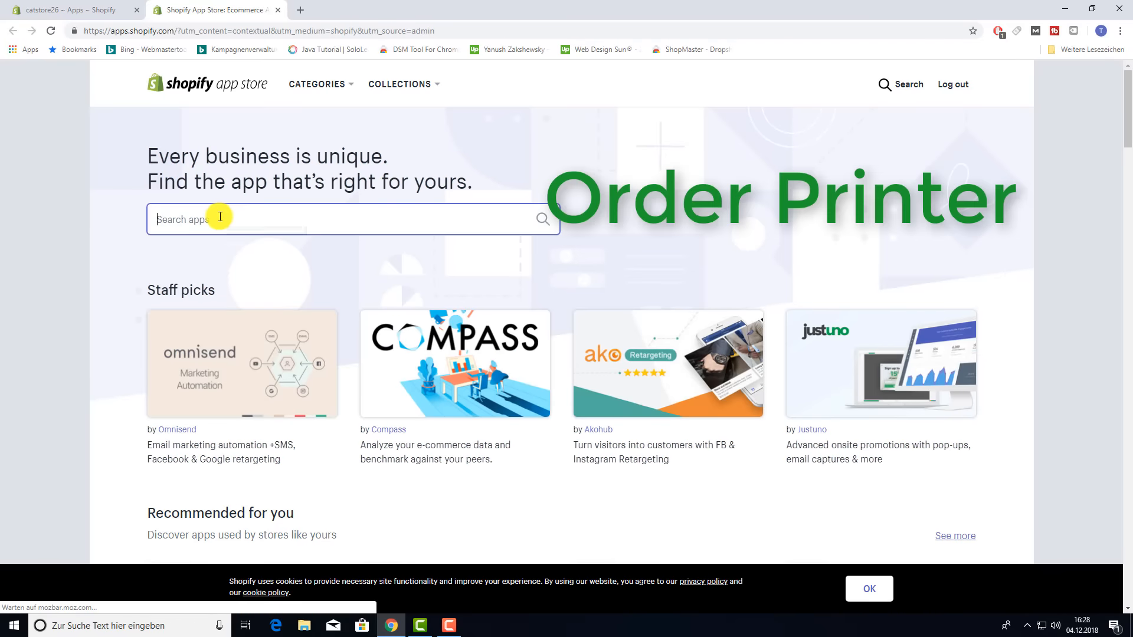
text(order pri)
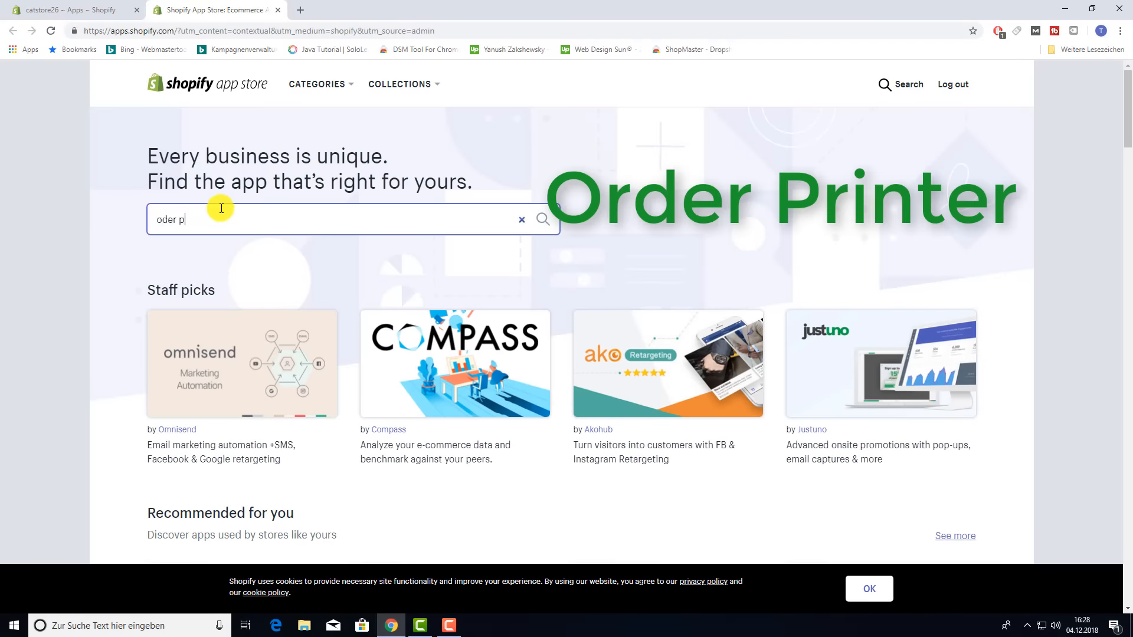
text(nte)
key(Return)
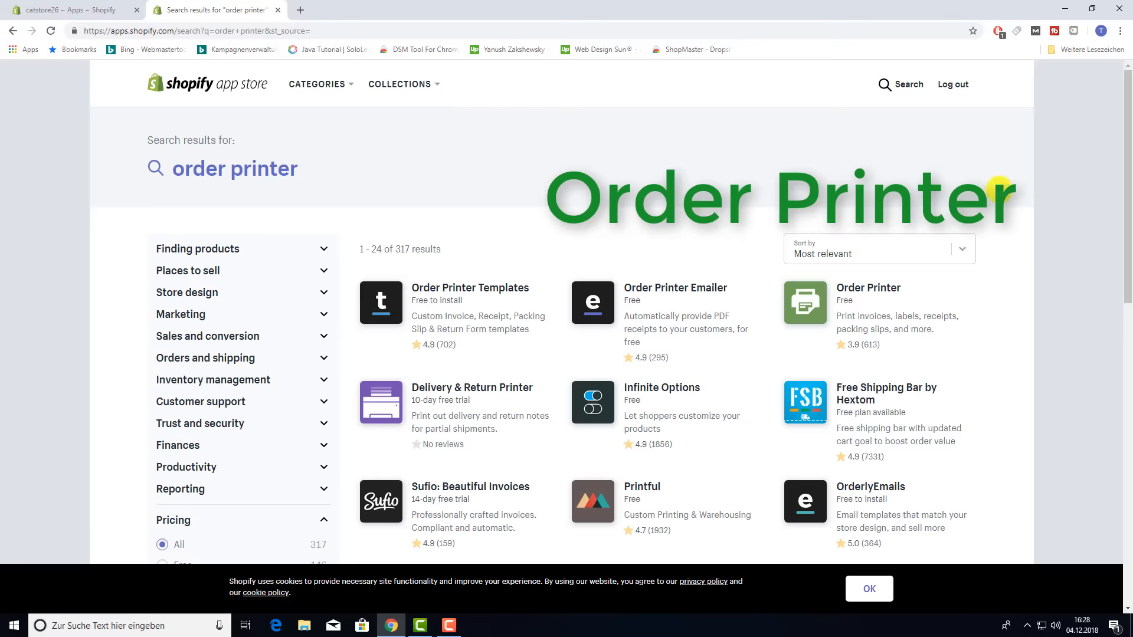
click(863, 294)
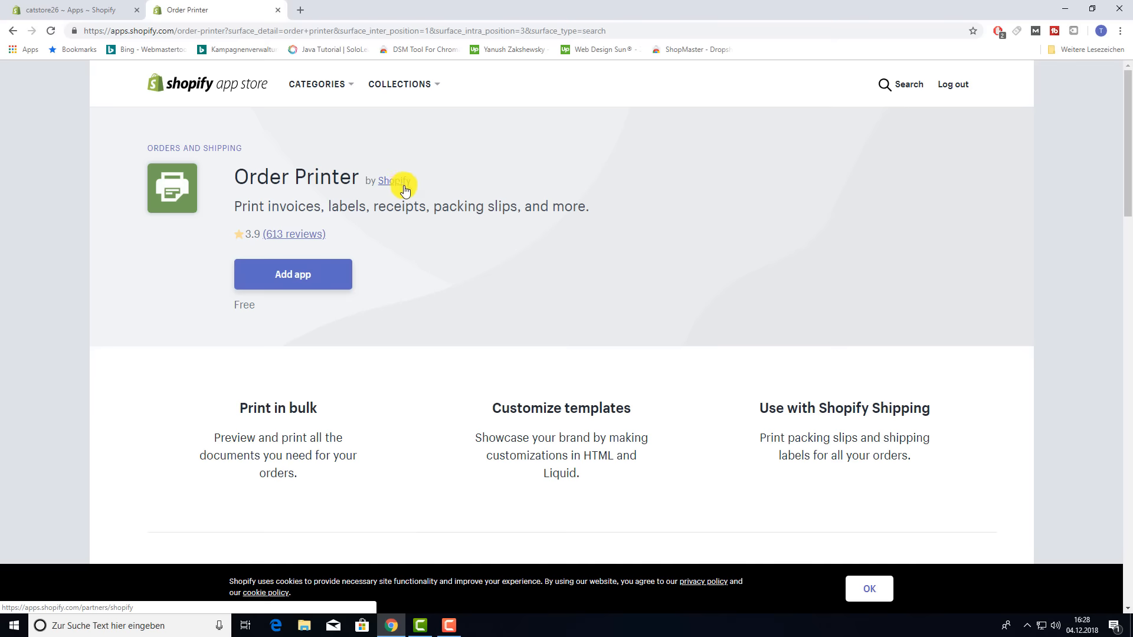
click(301, 280)
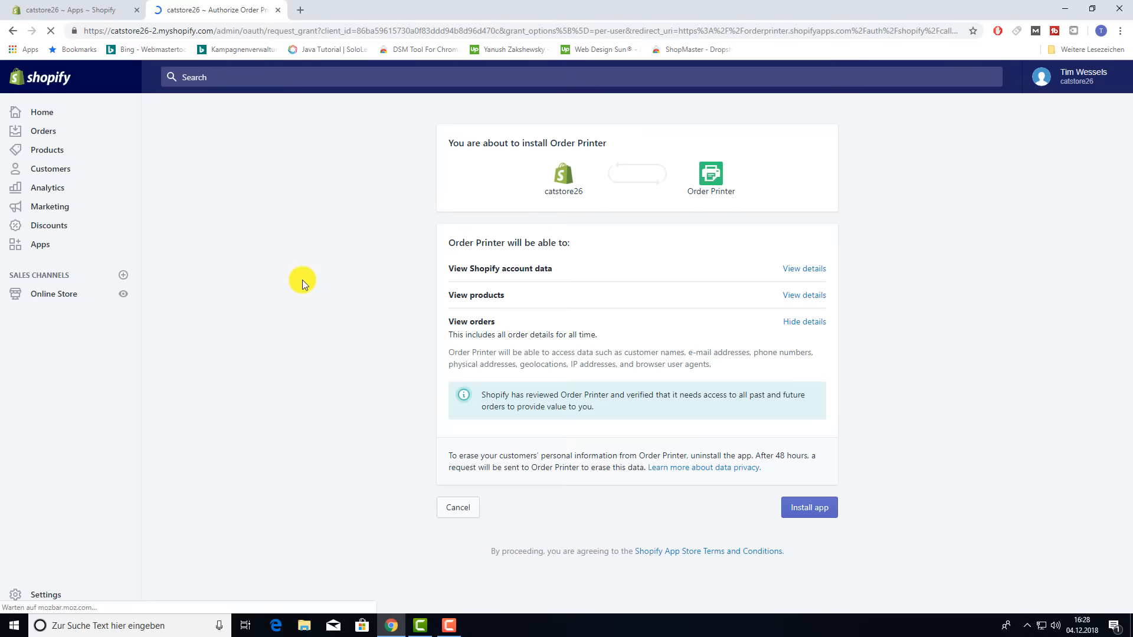
click(793, 507)
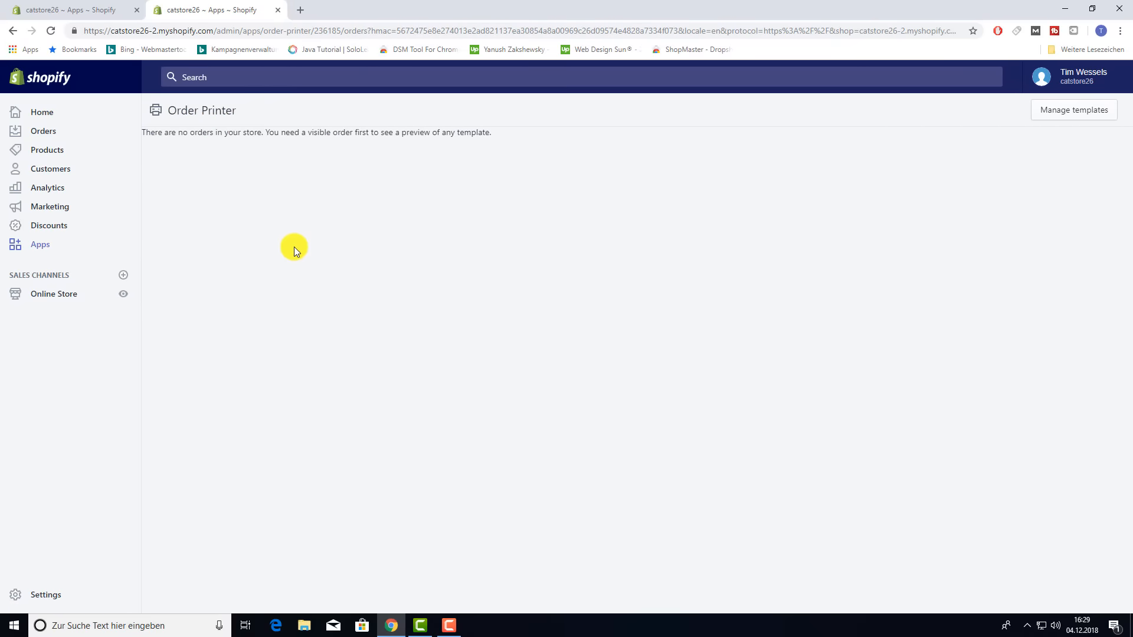
click(88, 10)
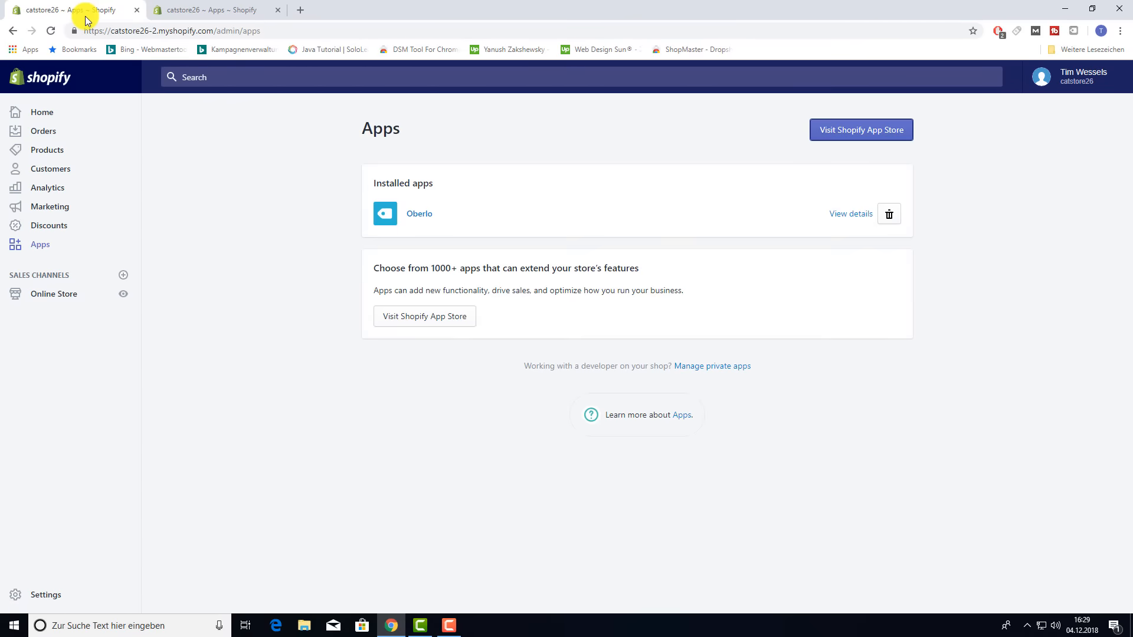
- Search the App Store for 'order printer emailer', then add and install Order Printer Emailer
click(847, 144)
click(419, 10)
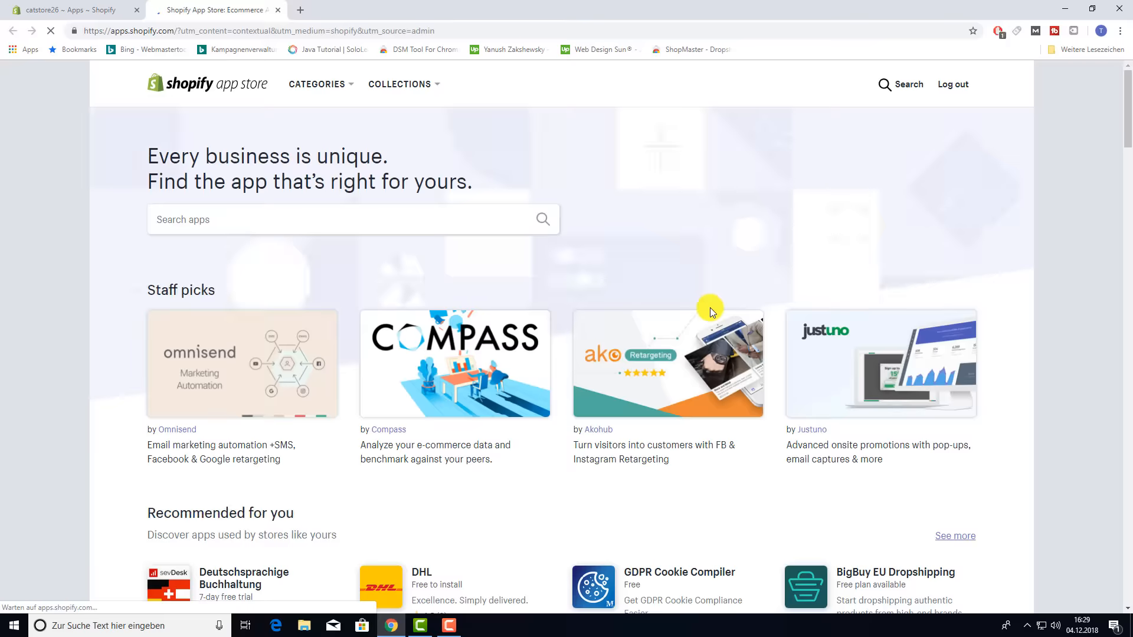
click(356, 218)
text(order p)
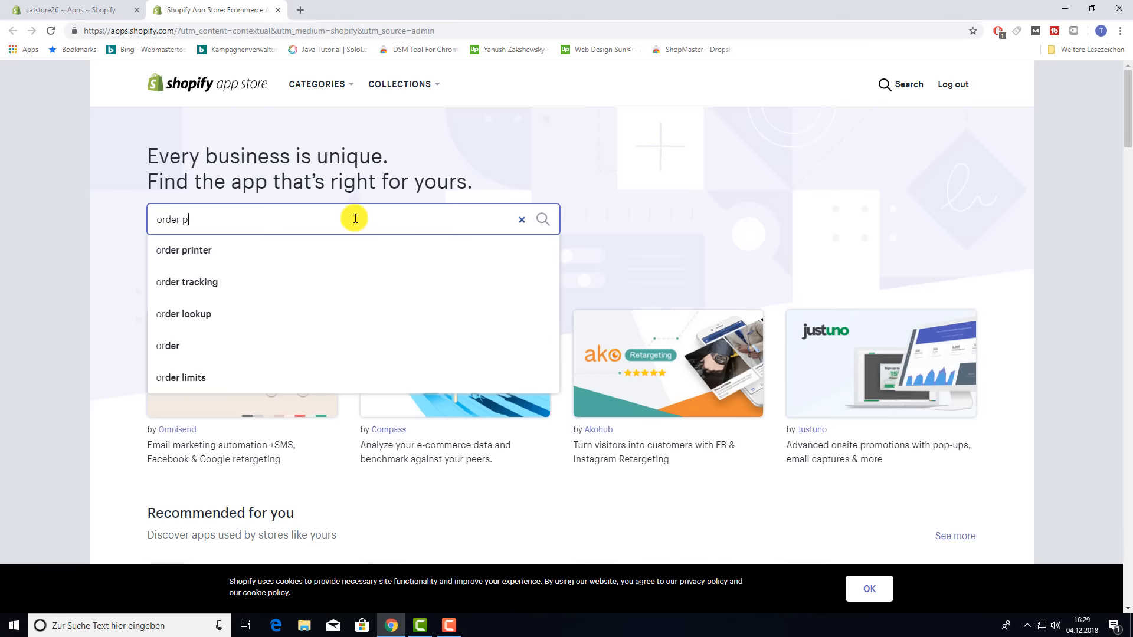
text(rinter ema)
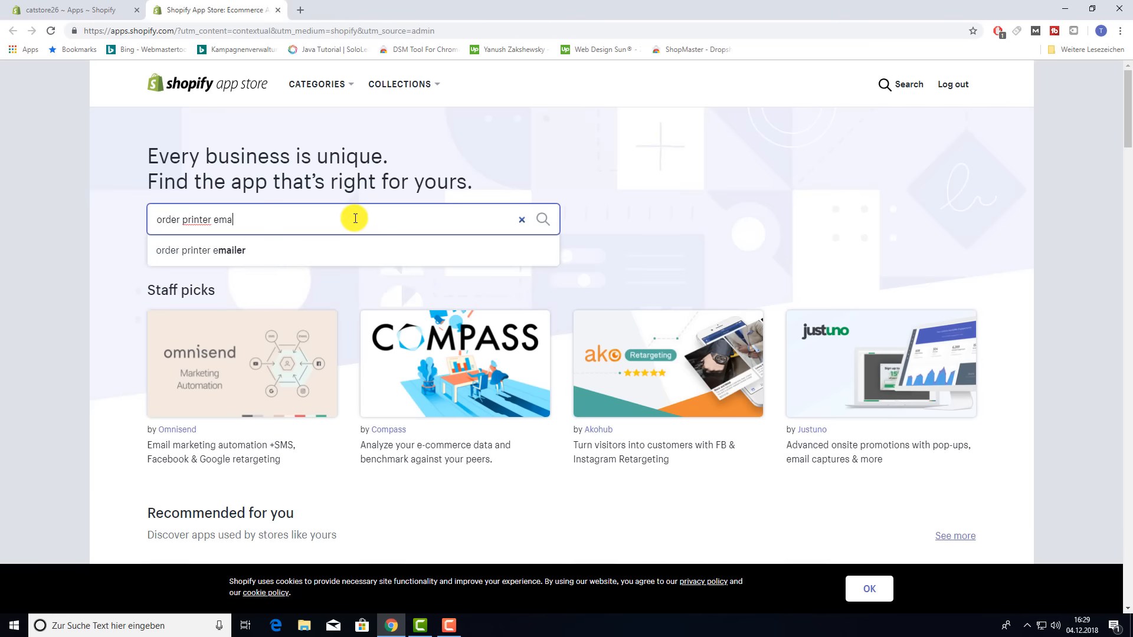
text(iler)
key(Return)
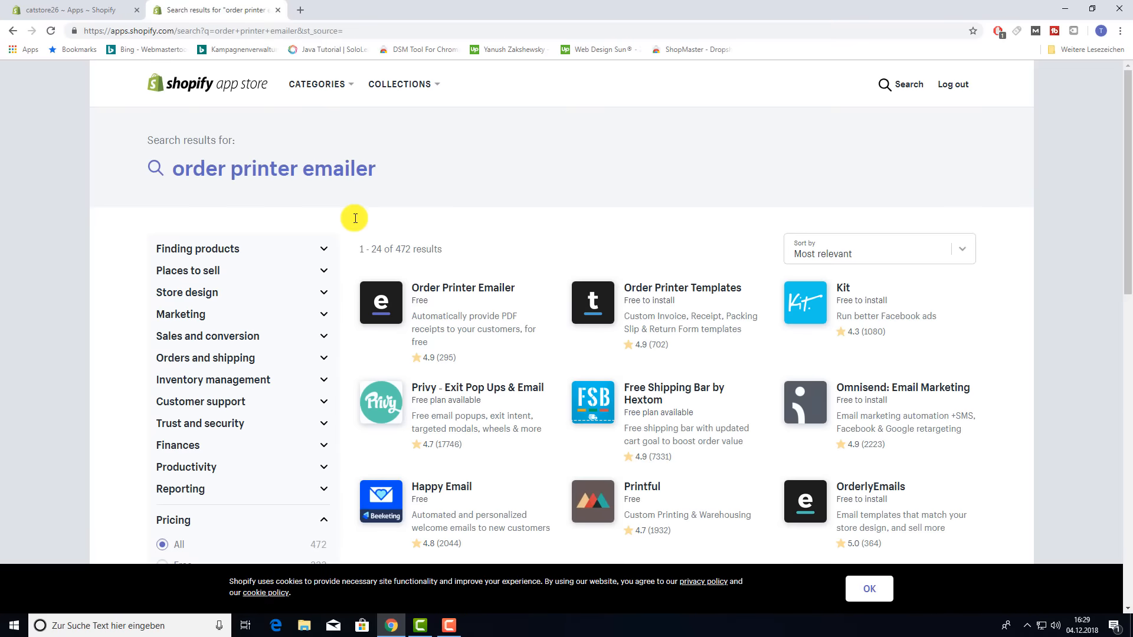
click(439, 289)
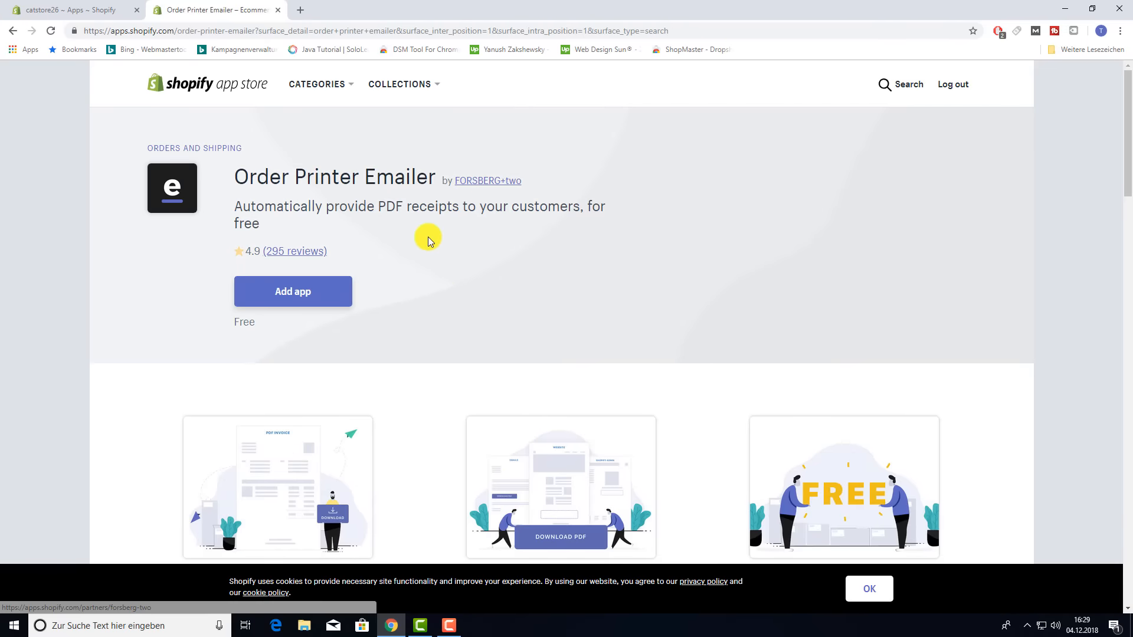
click(311, 294)
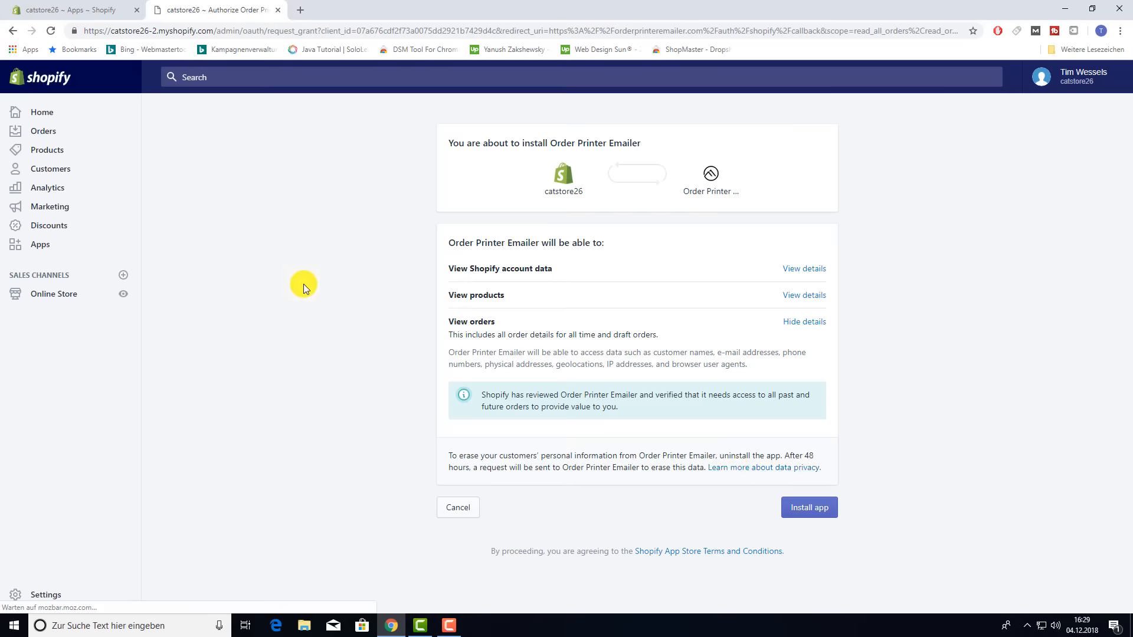
click(809, 508)
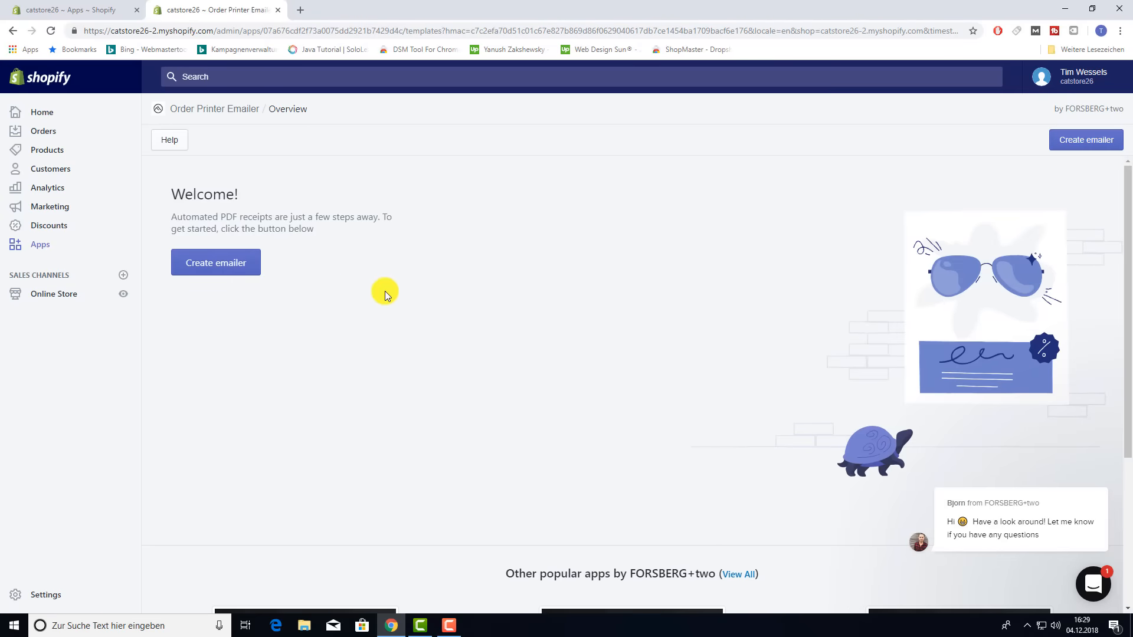
- Start a new PDF emailer named 'Invoice 1' with A4 paper size
click(247, 269)
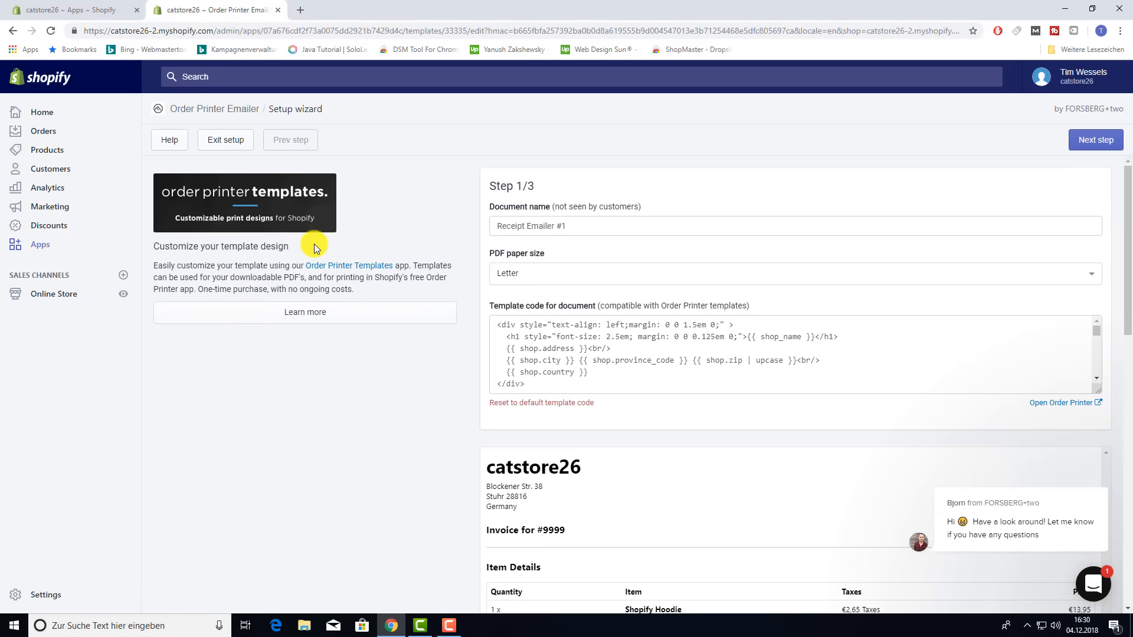
click(541, 226)
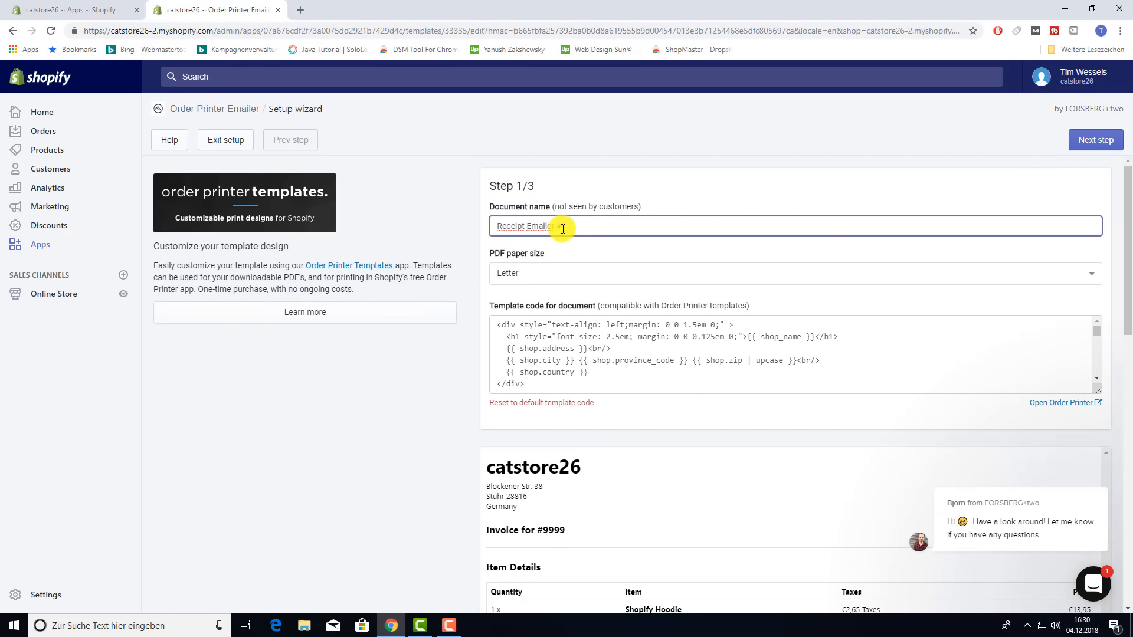
drag(579, 227, 485, 236)
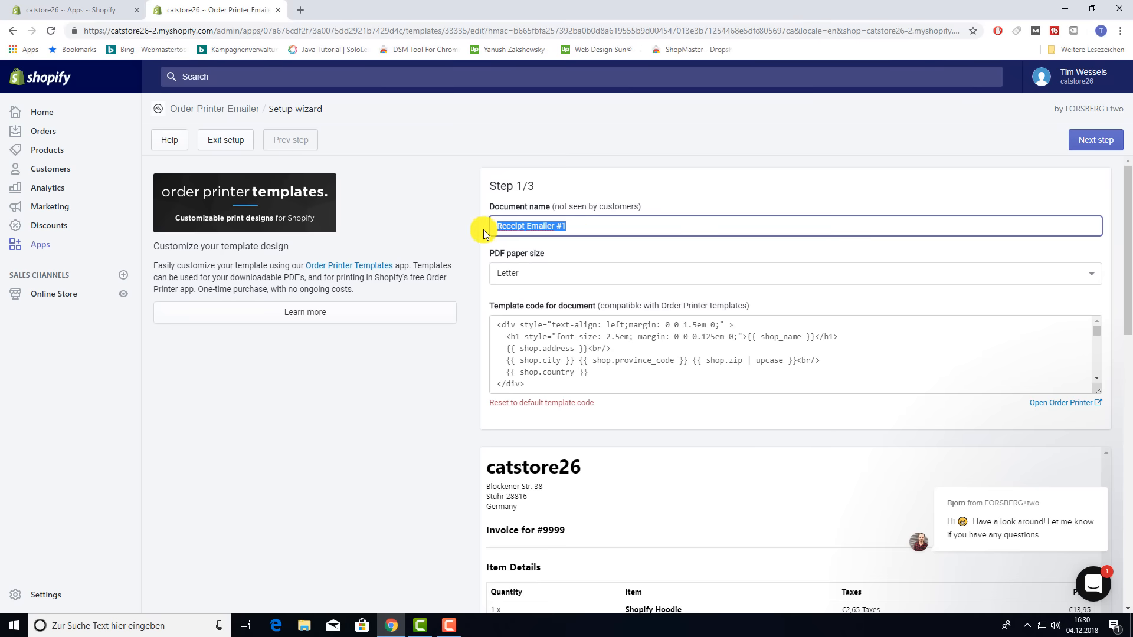
text(Invoice 1)
click(542, 276)
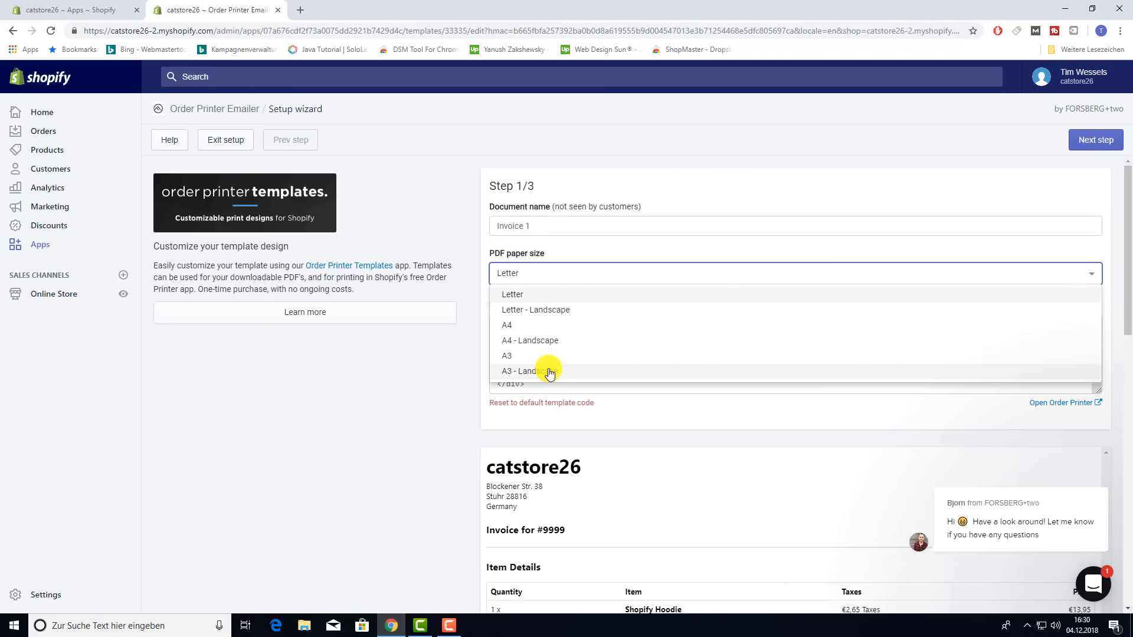
click(519, 326)
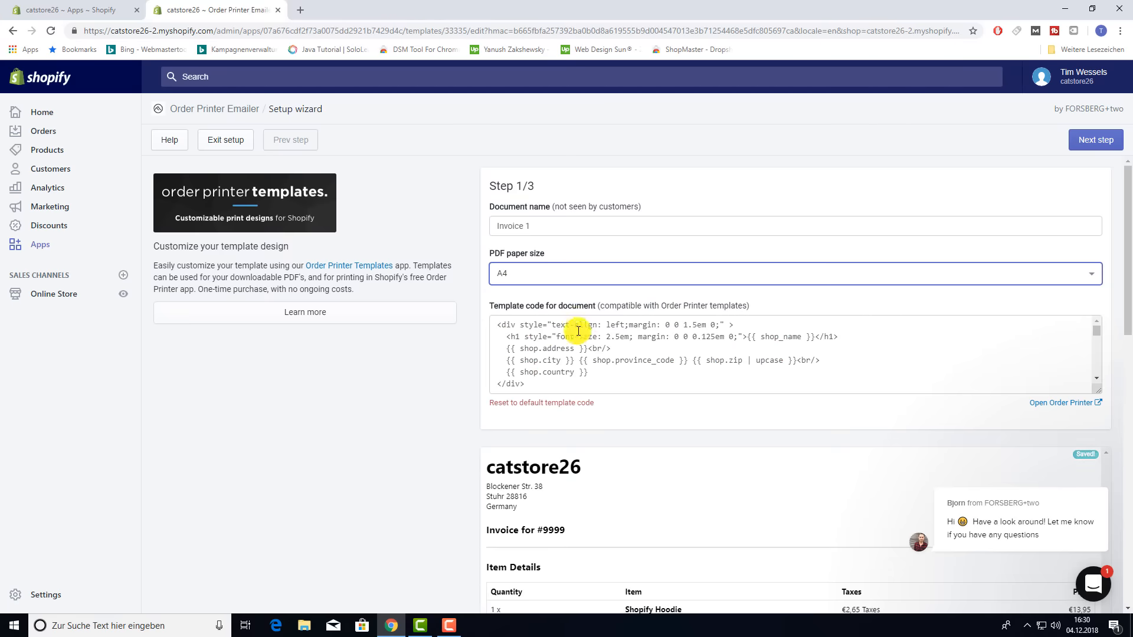
- Copy all the invoice template code and paste it into a new empty browser tab
scroll(584, 349, down, 3)
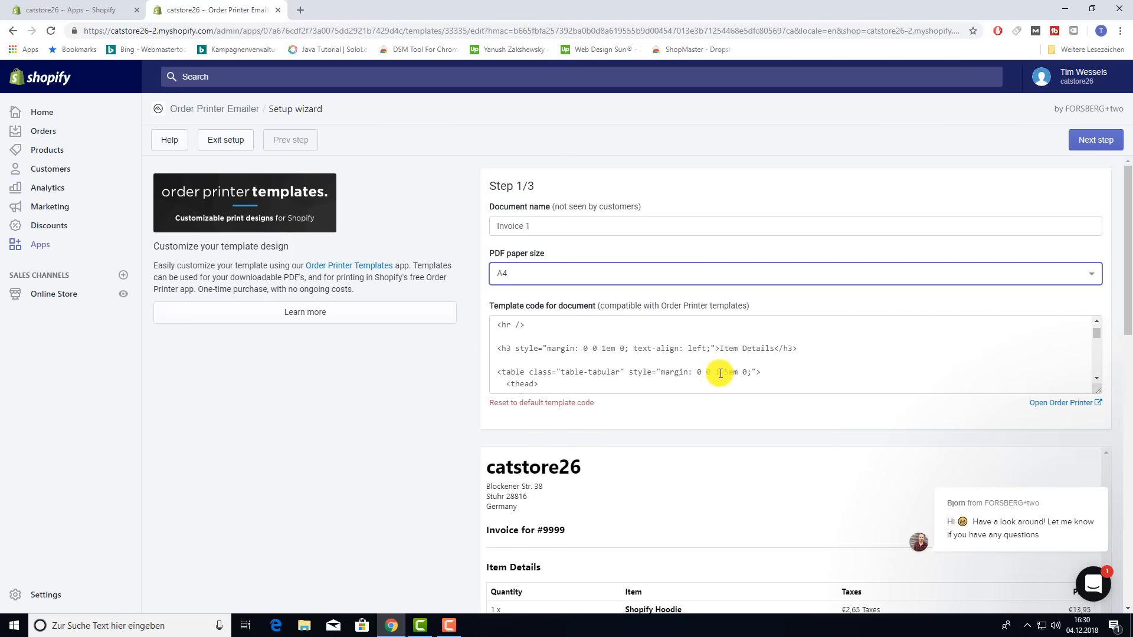
scroll(707, 407, down, 1)
scroll(737, 413, down, 3)
scroll(561, 298, up, 1)
scroll(620, 331, down, 2)
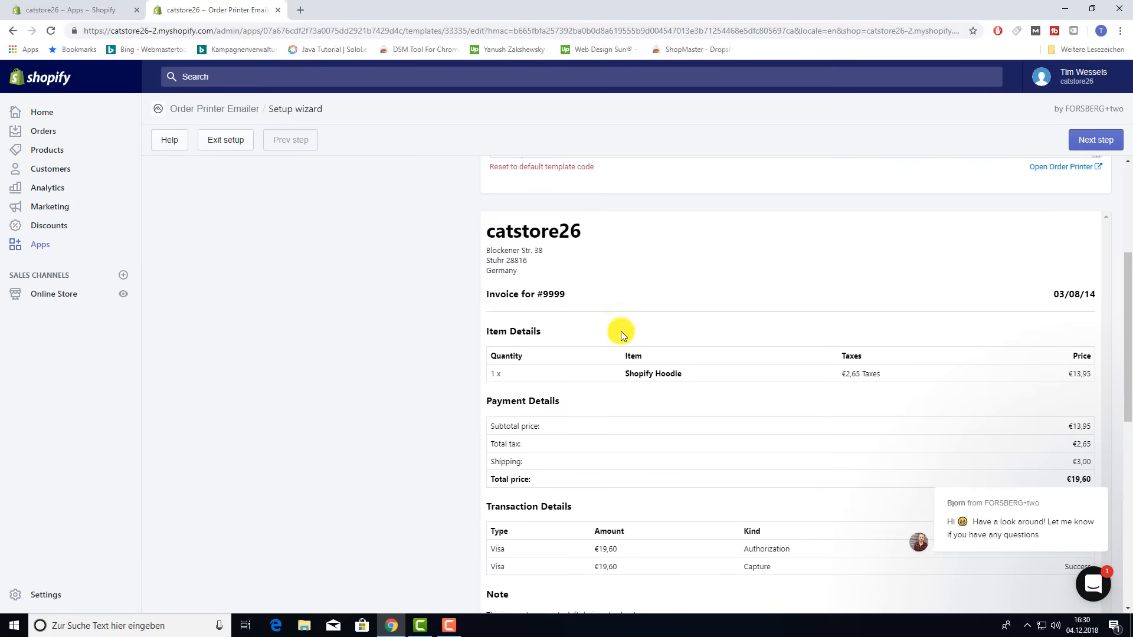
scroll(685, 311, down, 2)
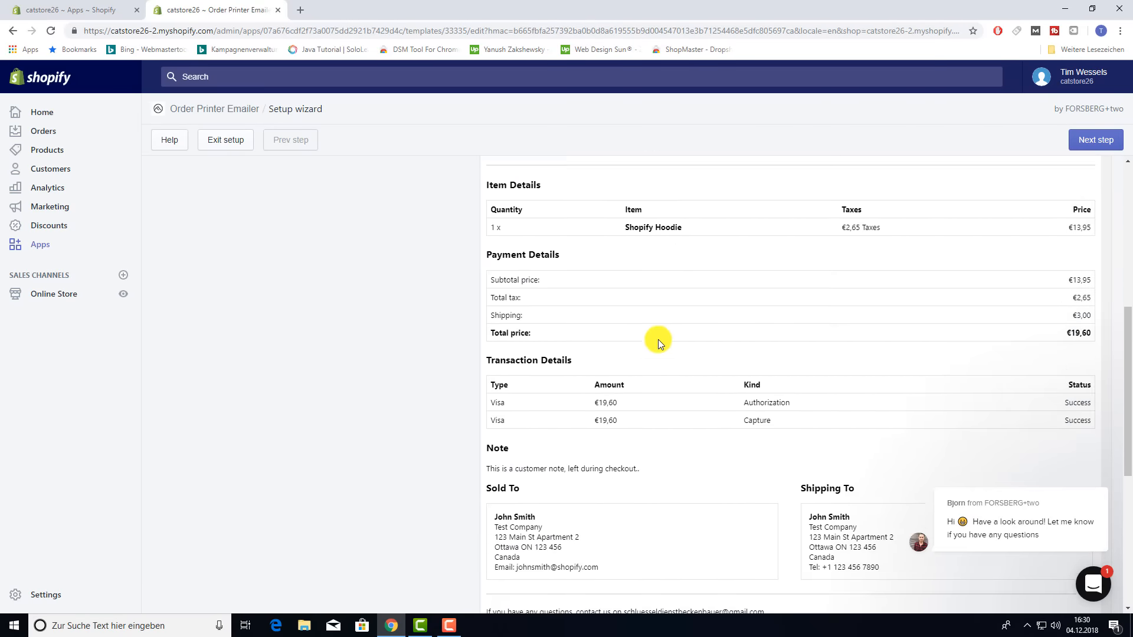
scroll(590, 307, up, 2)
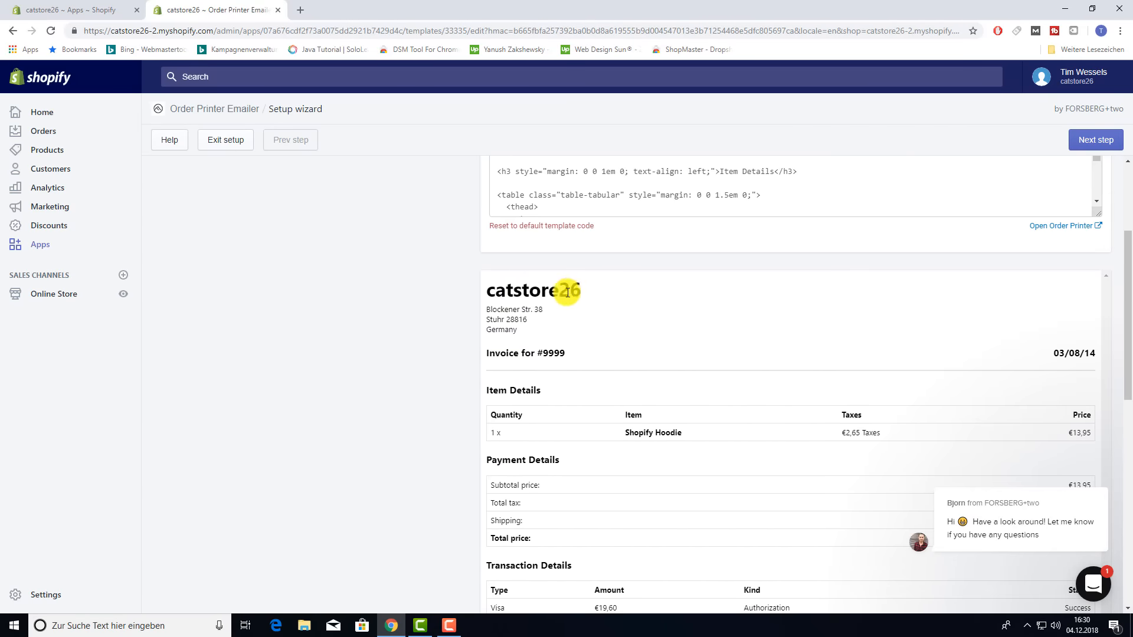
scroll(559, 294, up, 3)
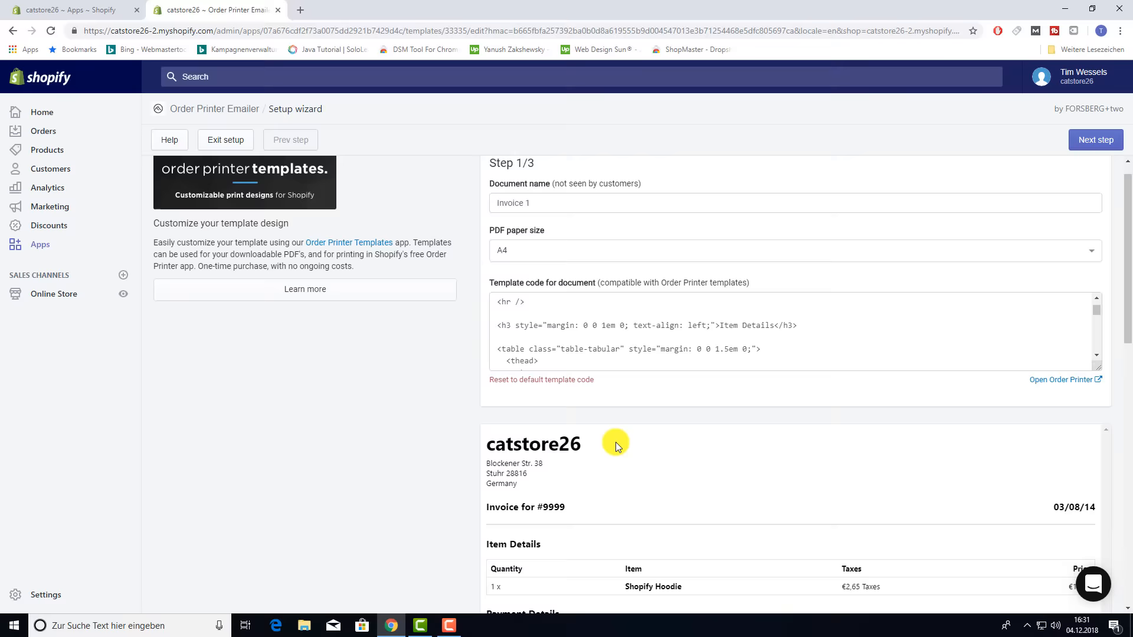
click(693, 357)
drag(772, 367, 575, 324)
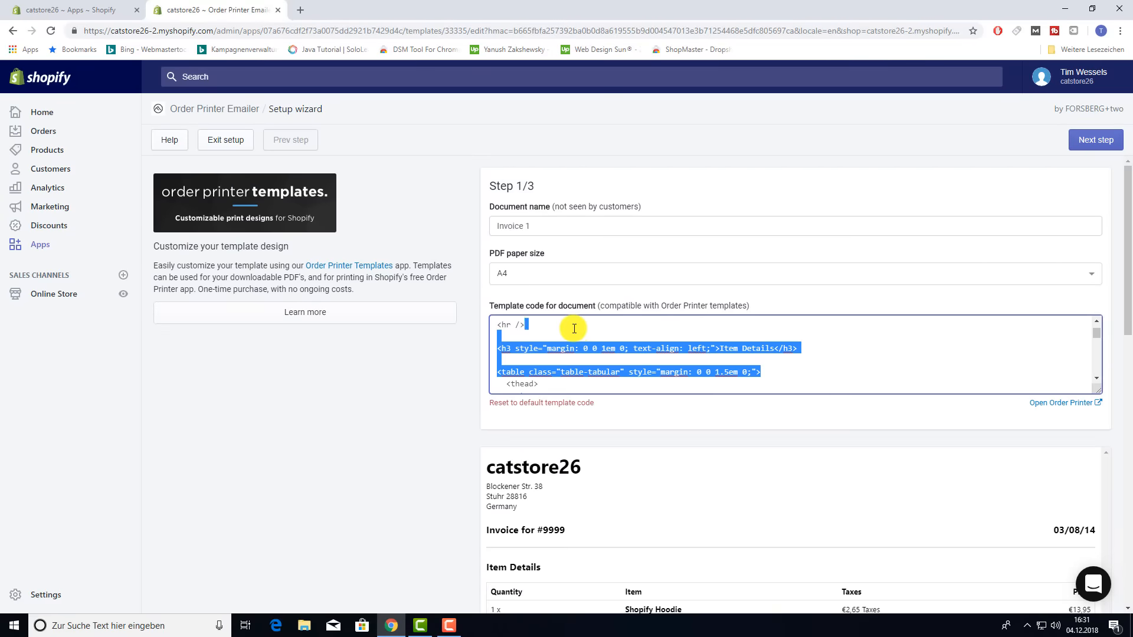
click(554, 356)
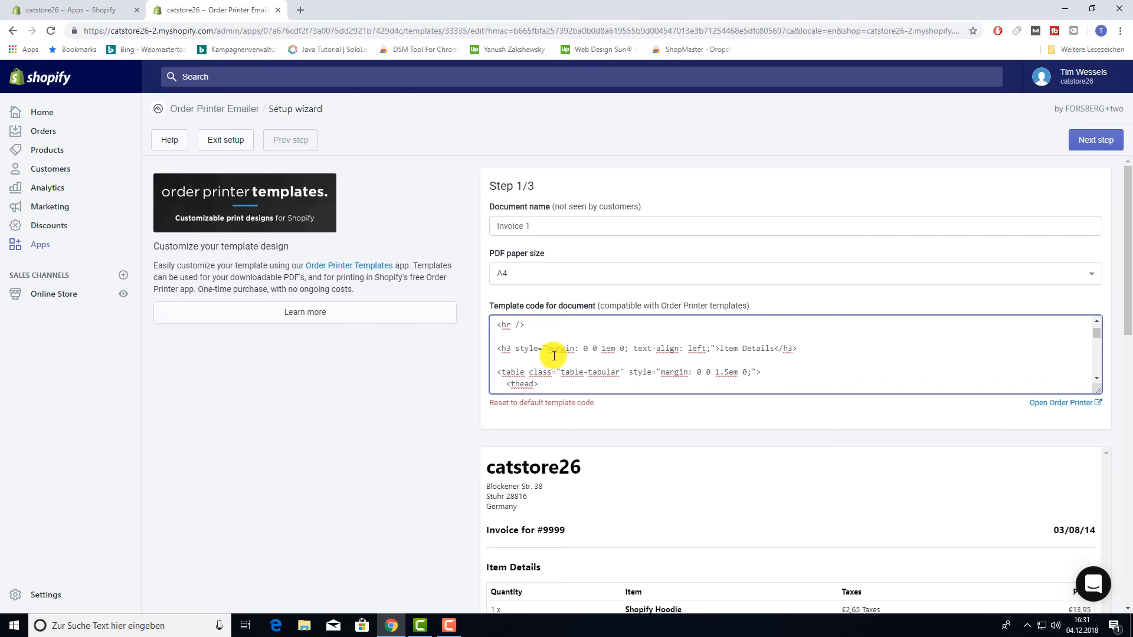
key(ctrl+a)
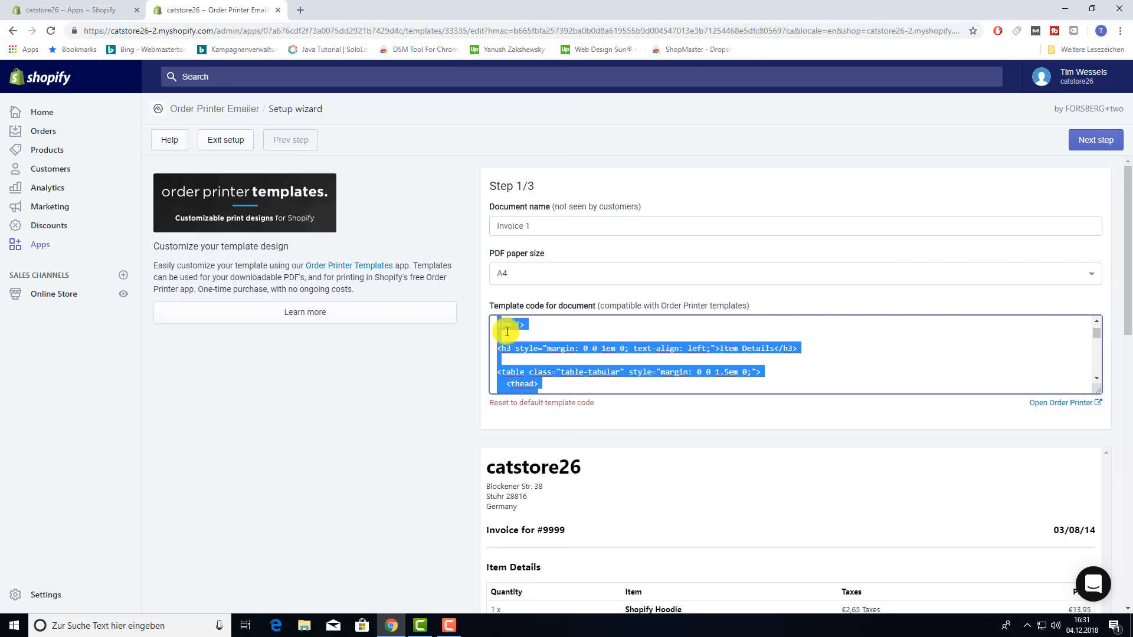
click(300, 10)
key(ctrl+v)
click(199, 7)
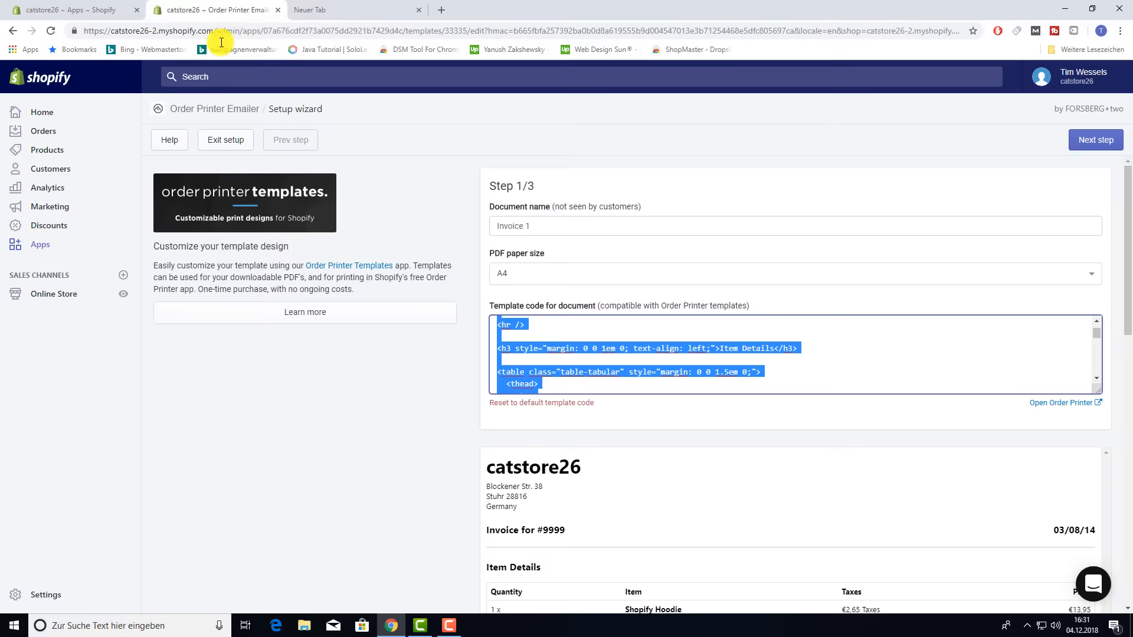
click(437, 369)
scroll(433, 380, down, 12)
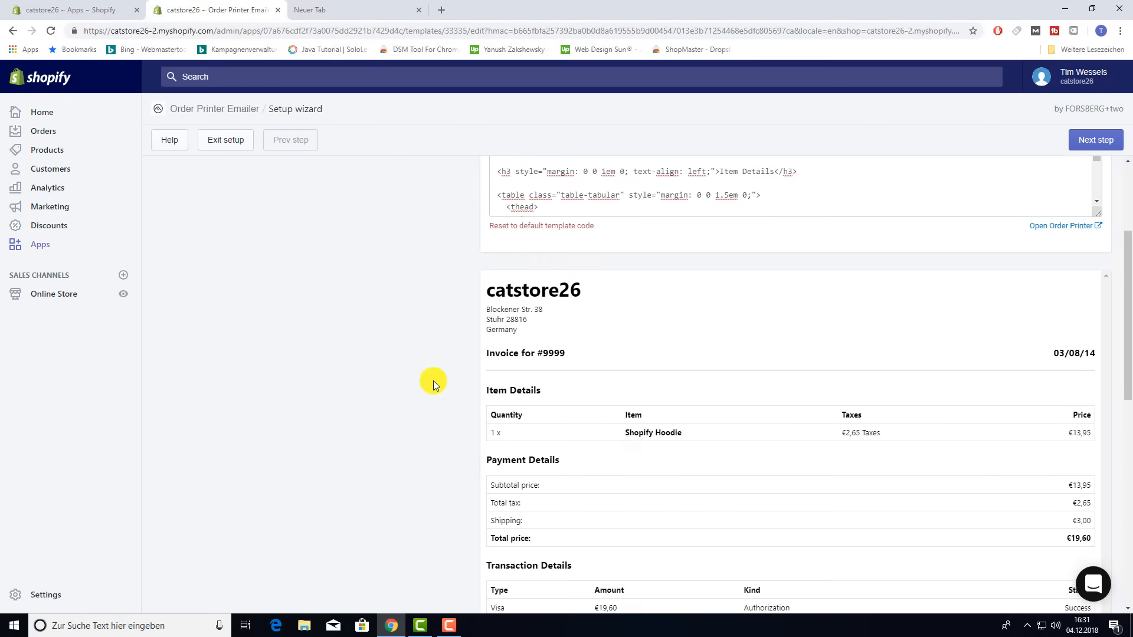
scroll(437, 392, up, 7)
scroll(441, 392, up, 5)
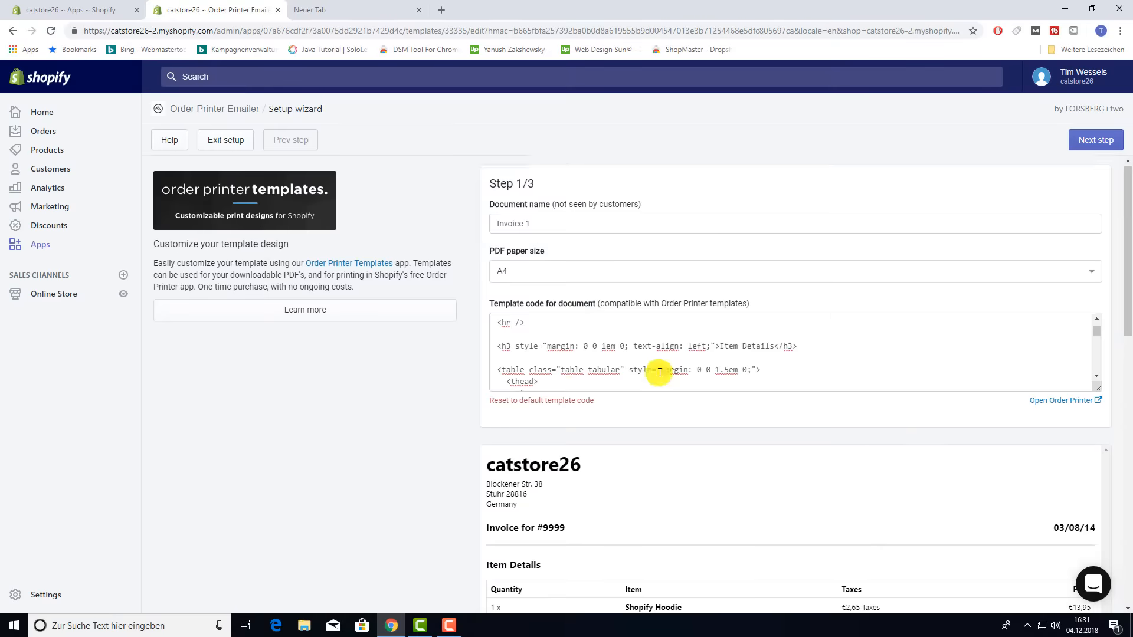
- In step 2, use the PDF link in the Order confirmation email, then continue to step 3
click(1095, 143)
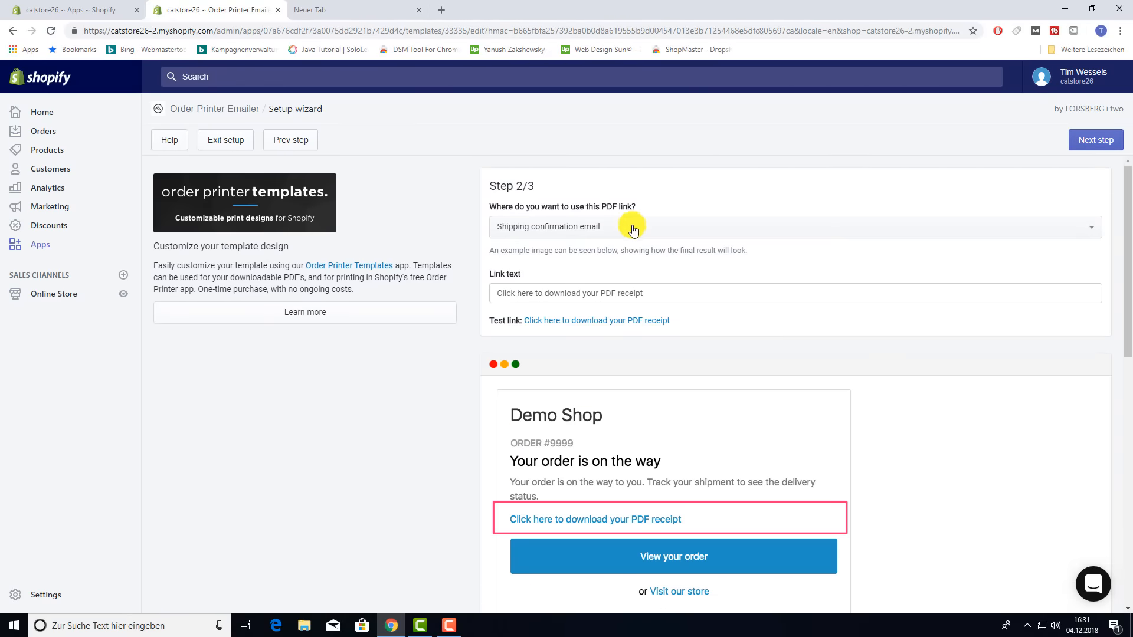
click(598, 235)
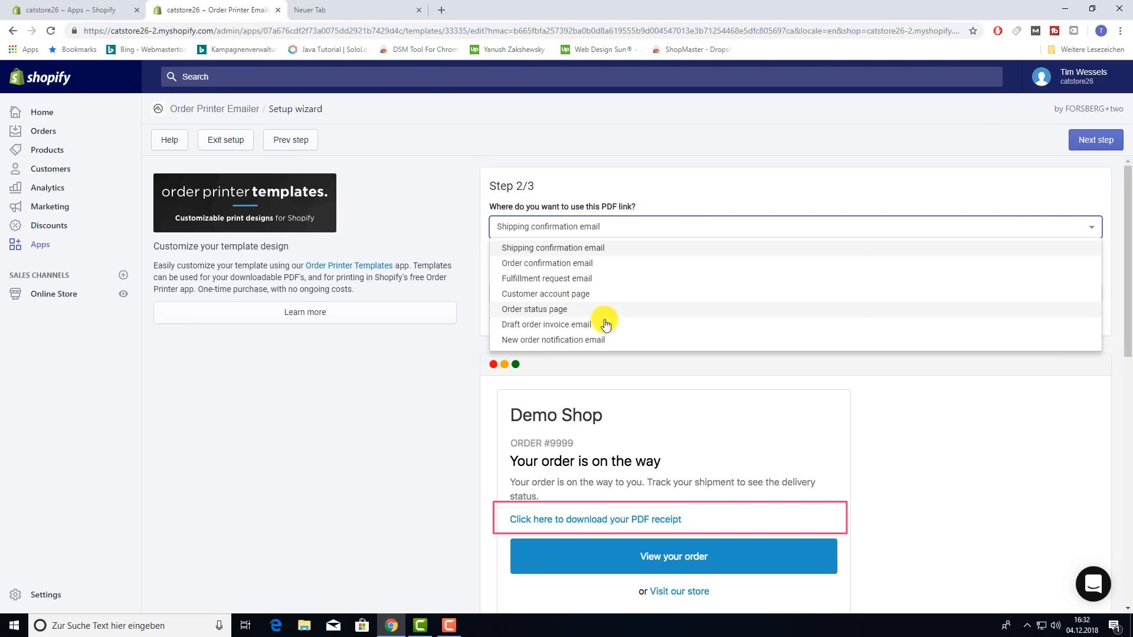
click(575, 268)
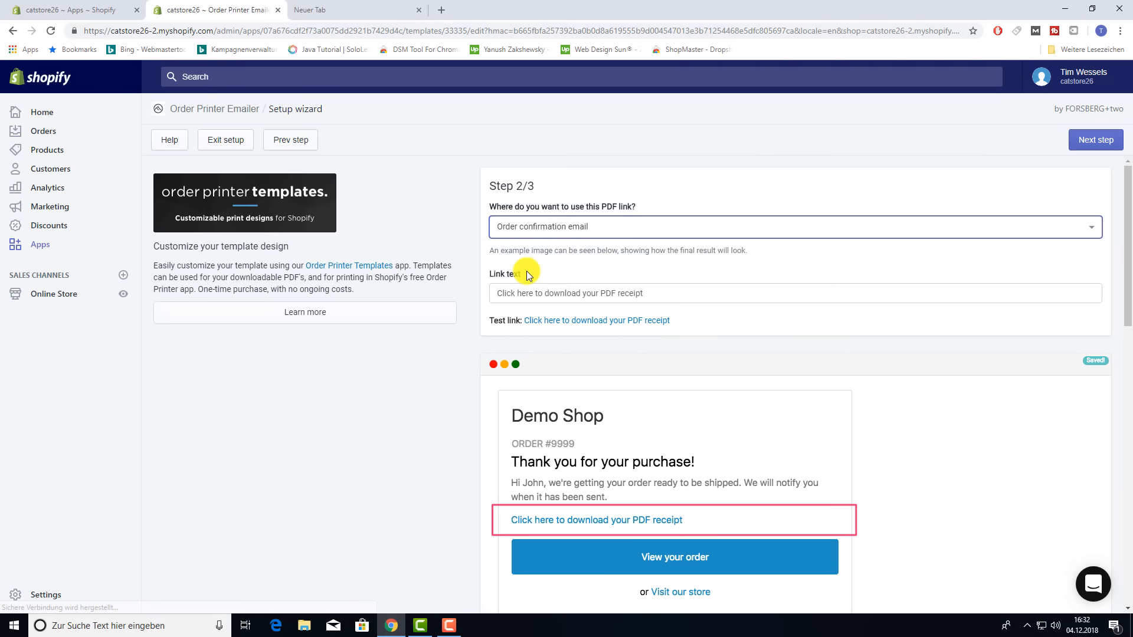
click(539, 293)
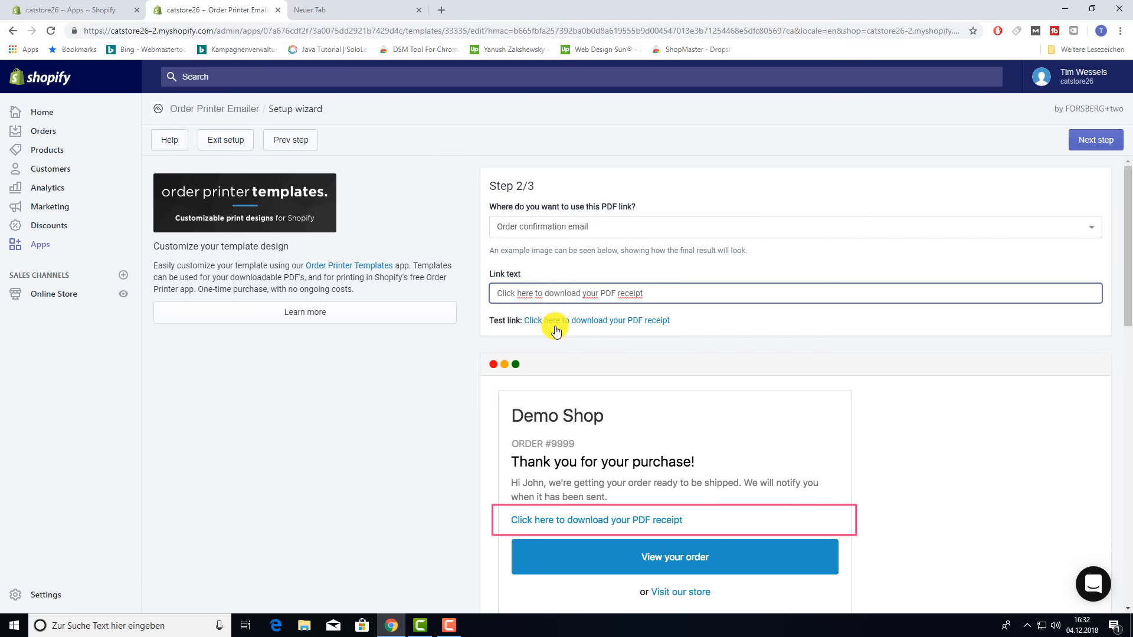
scroll(903, 382, down, 3)
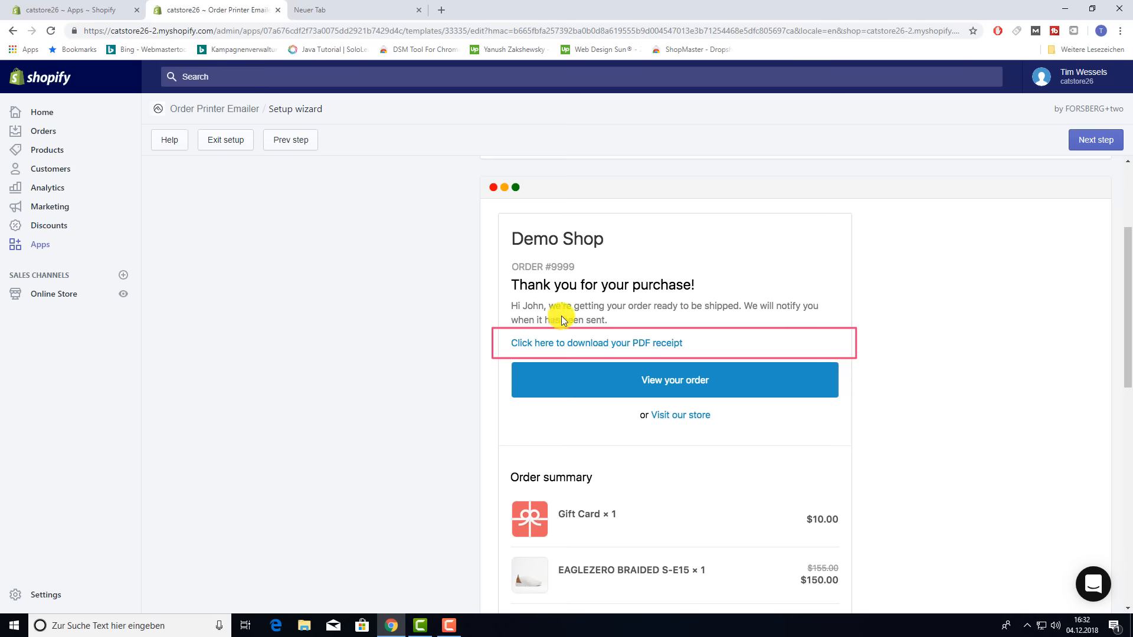
scroll(754, 359, up, 3)
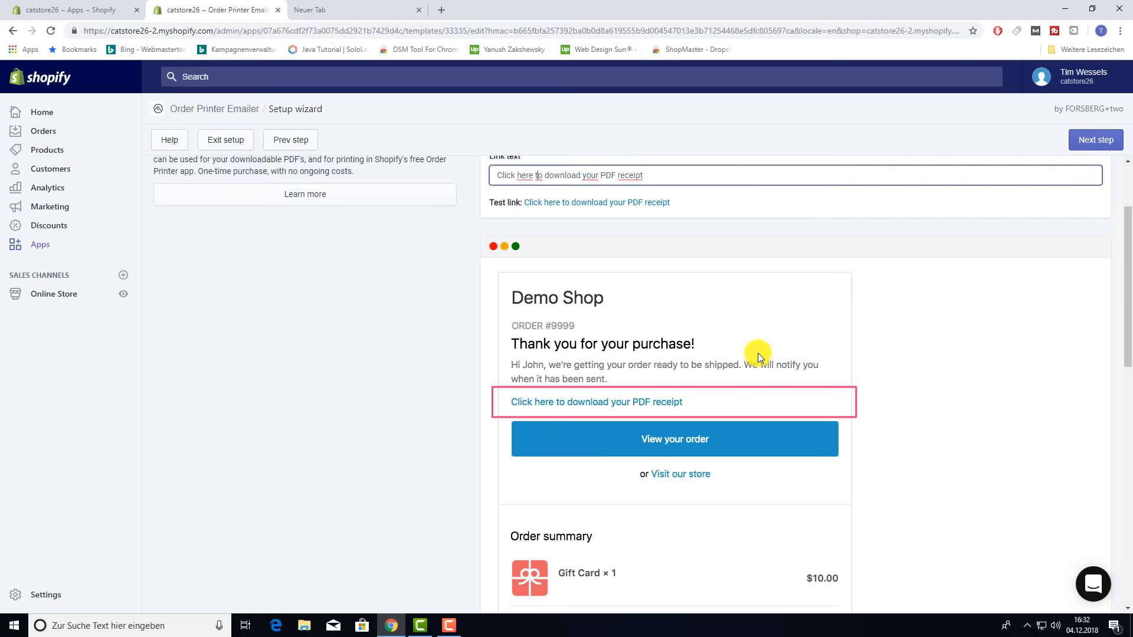
click(1075, 148)
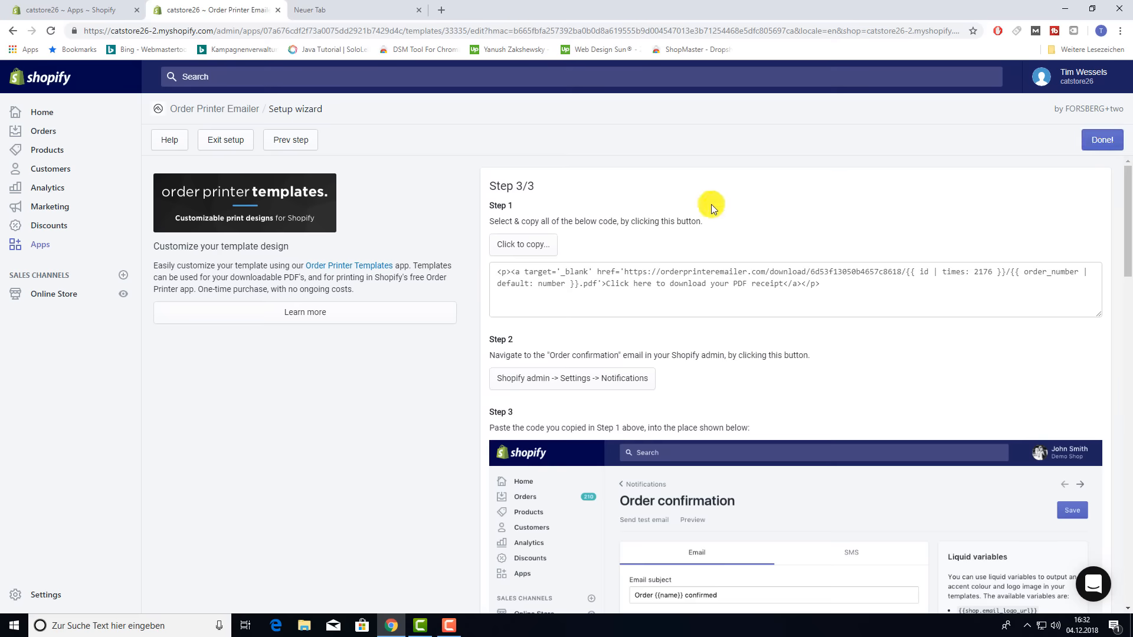
- Copy the generated PDF receipt link code
click(536, 254)
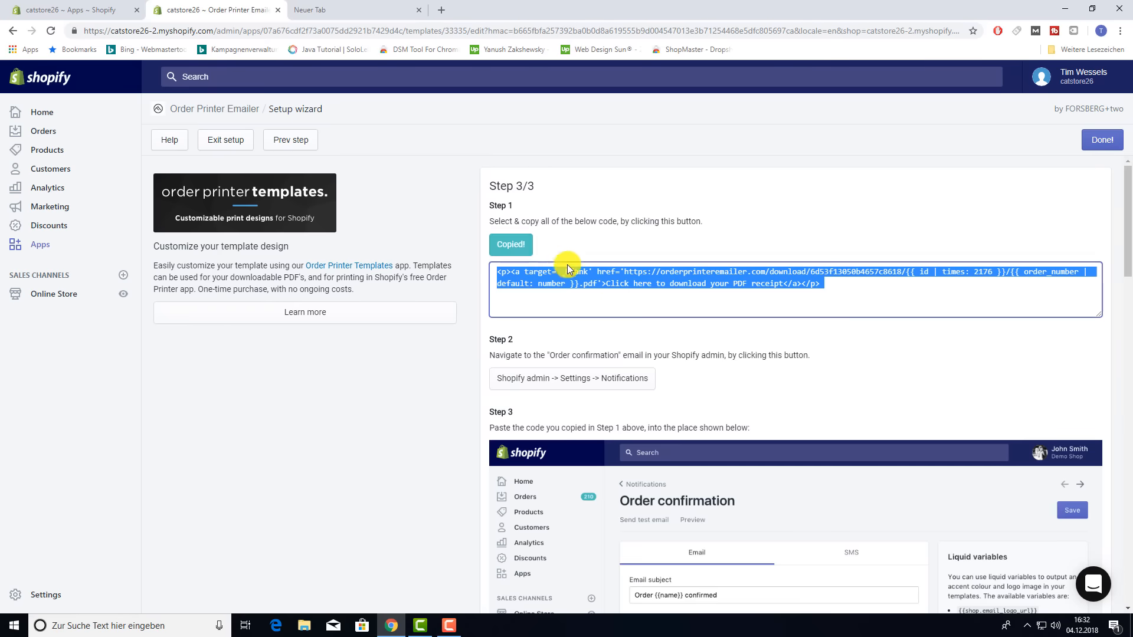
right_click(616, 281)
click(645, 324)
scroll(560, 298, down, 4)
scroll(531, 309, up, 3)
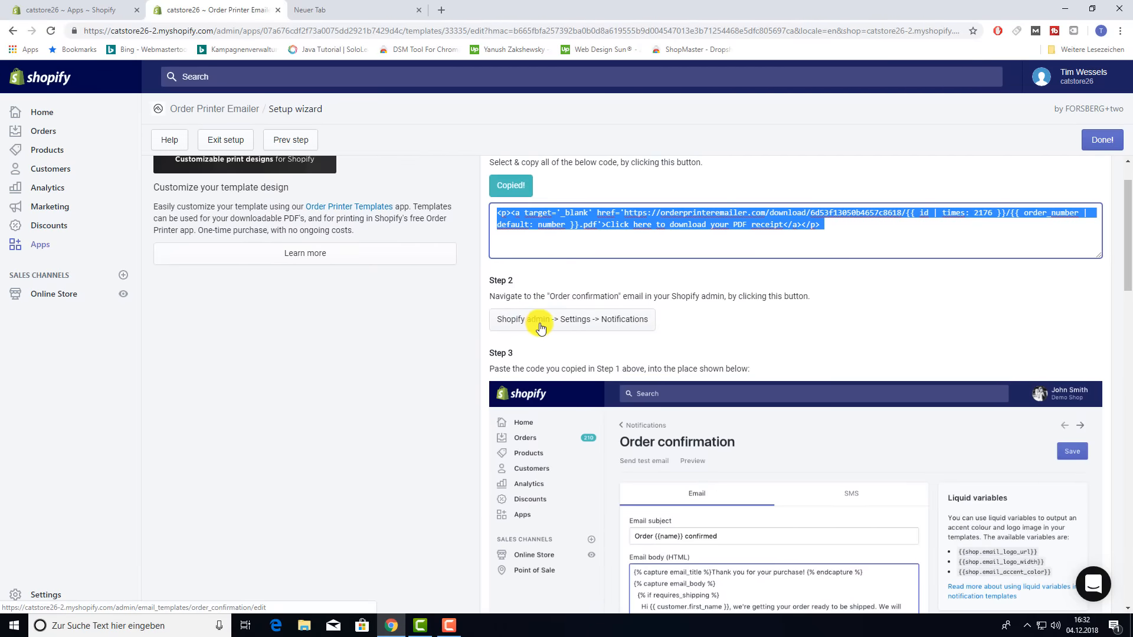
- Open the Order confirmation template and search its email HTML for 'footer'
click(564, 326)
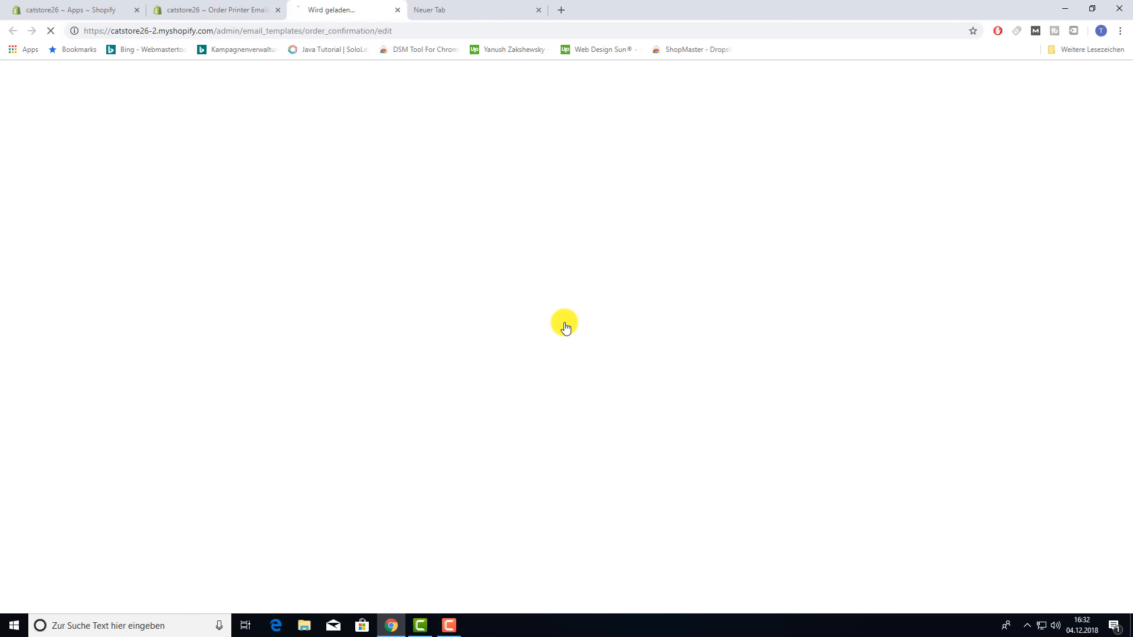
scroll(534, 327, down, 2)
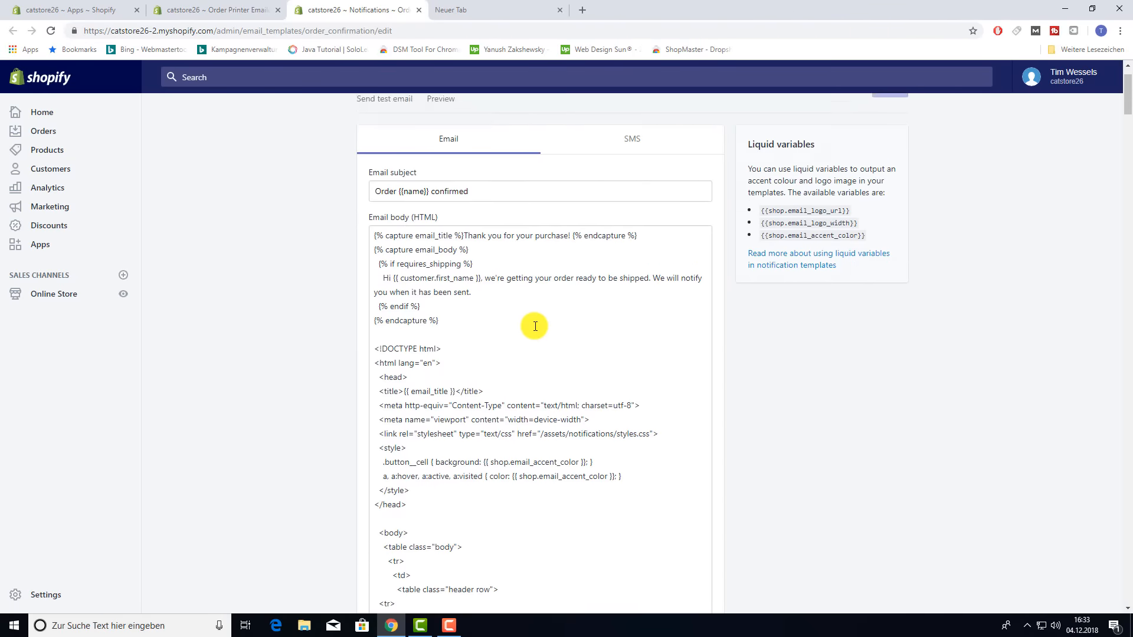
scroll(535, 326, down, 5)
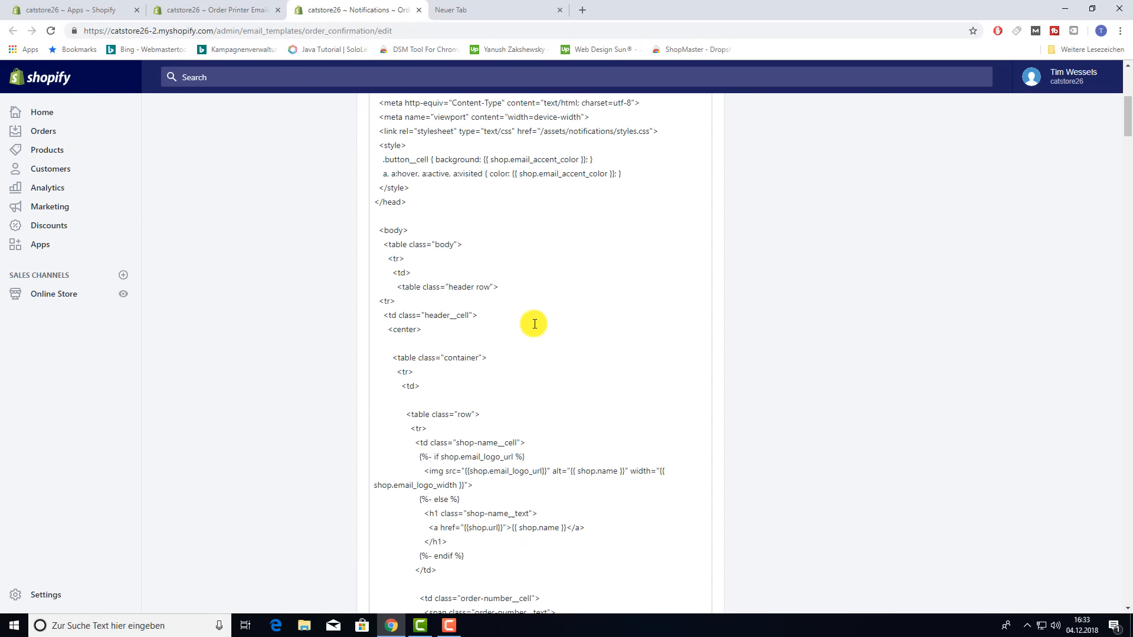
scroll(534, 323, up, 6)
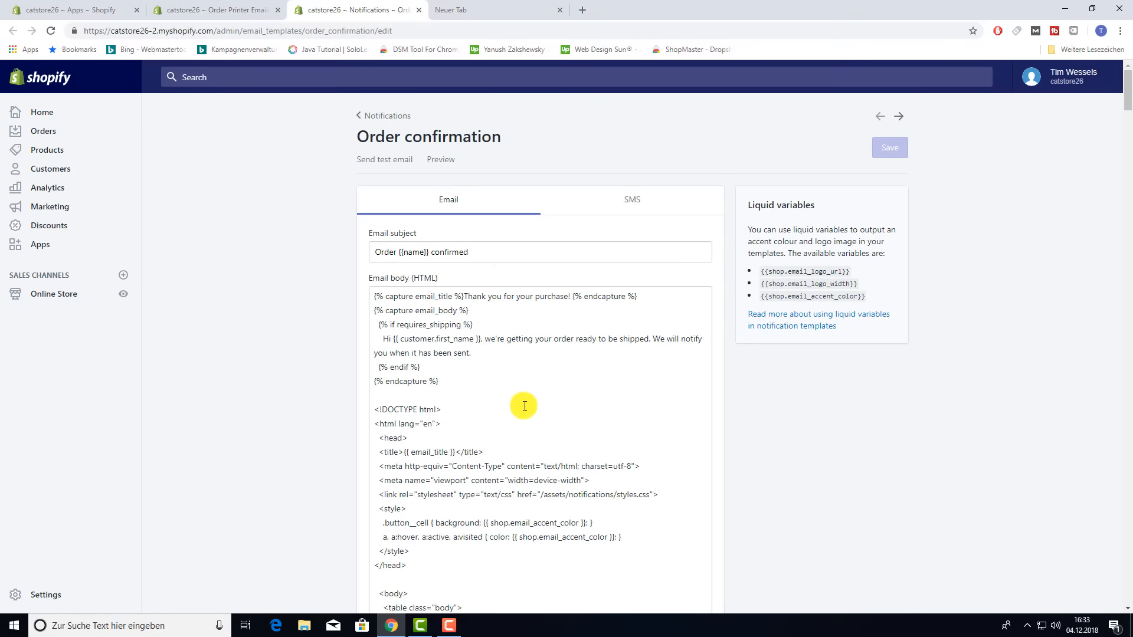
scroll(524, 406, down, 2)
click(512, 467)
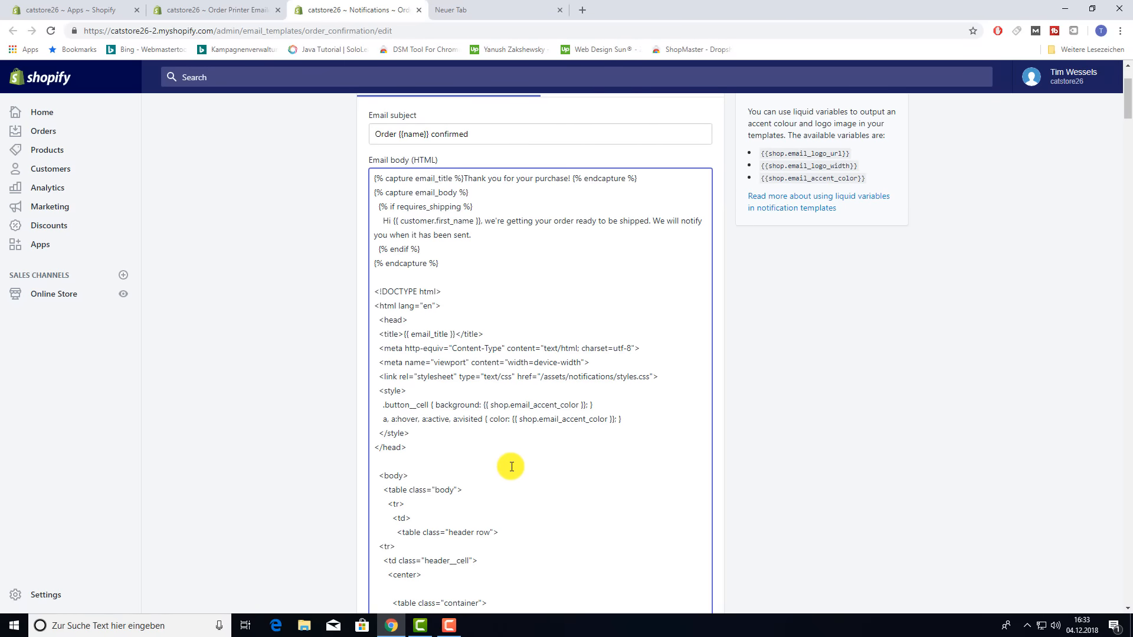
key(ctrl+f)
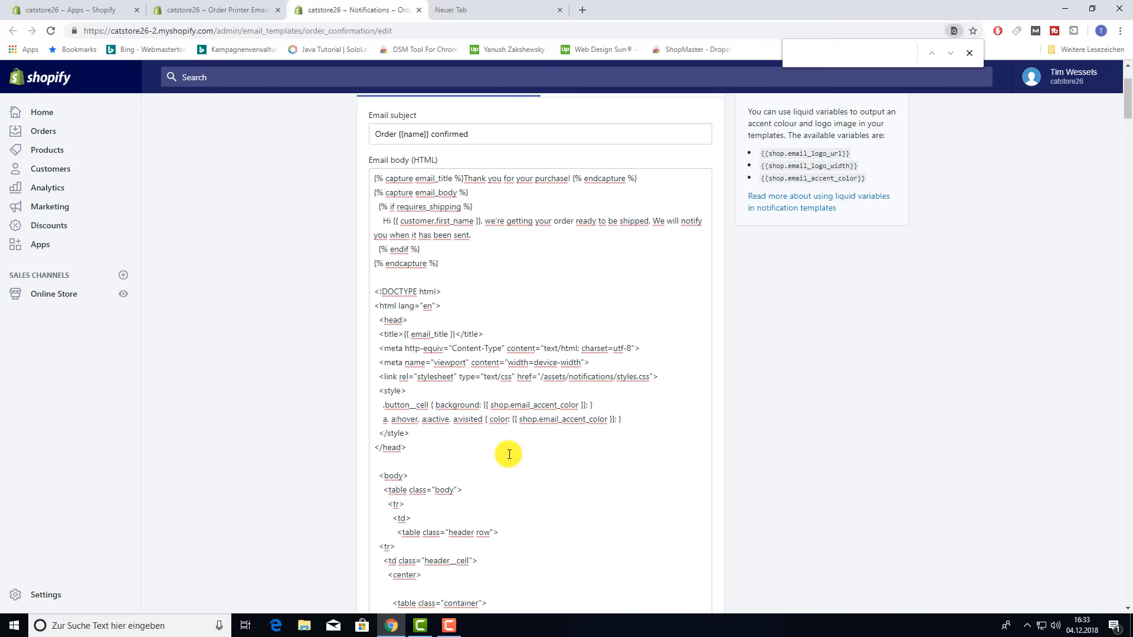
text(f)
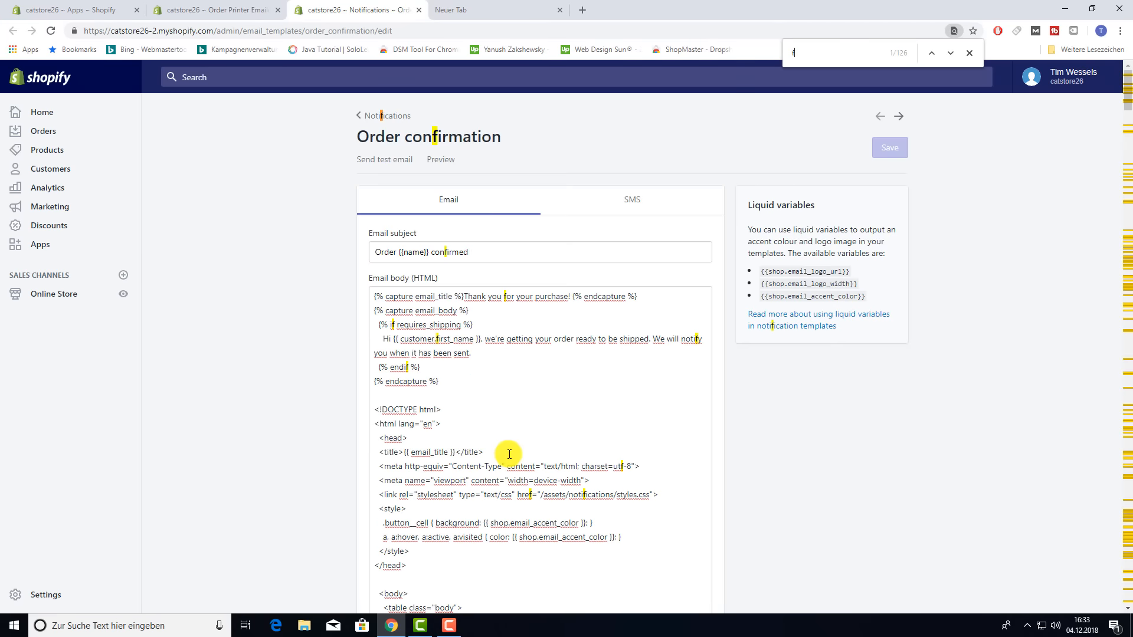
text(ooter)
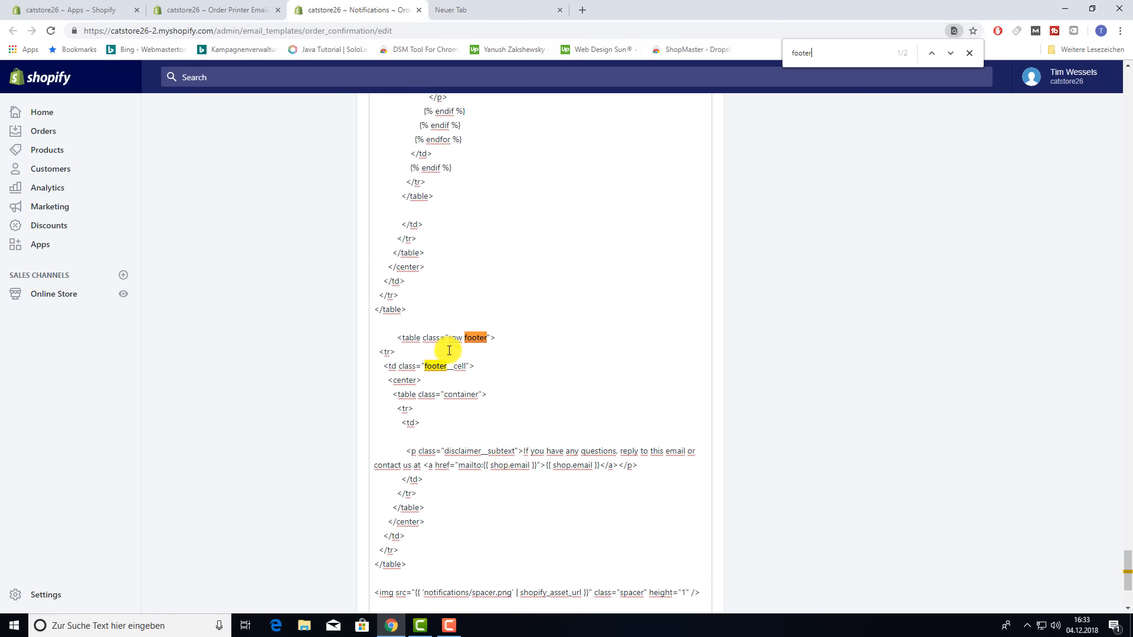
scroll(455, 422, down, 2)
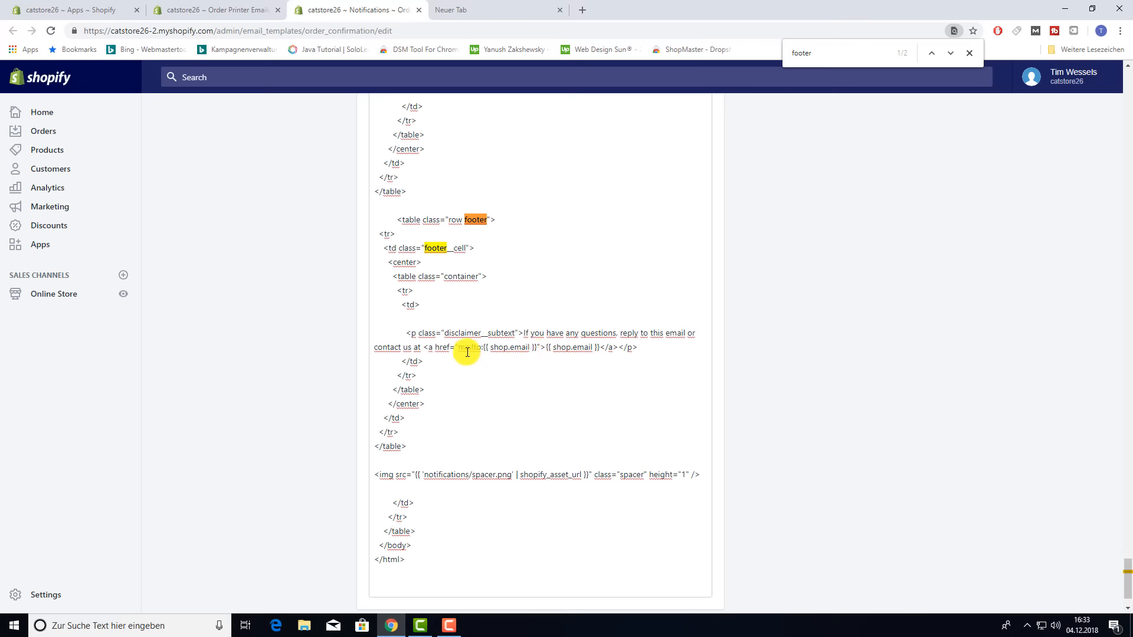
- Paste the PDF receipt link code into the footer on its own line and save the template
click(374, 319)
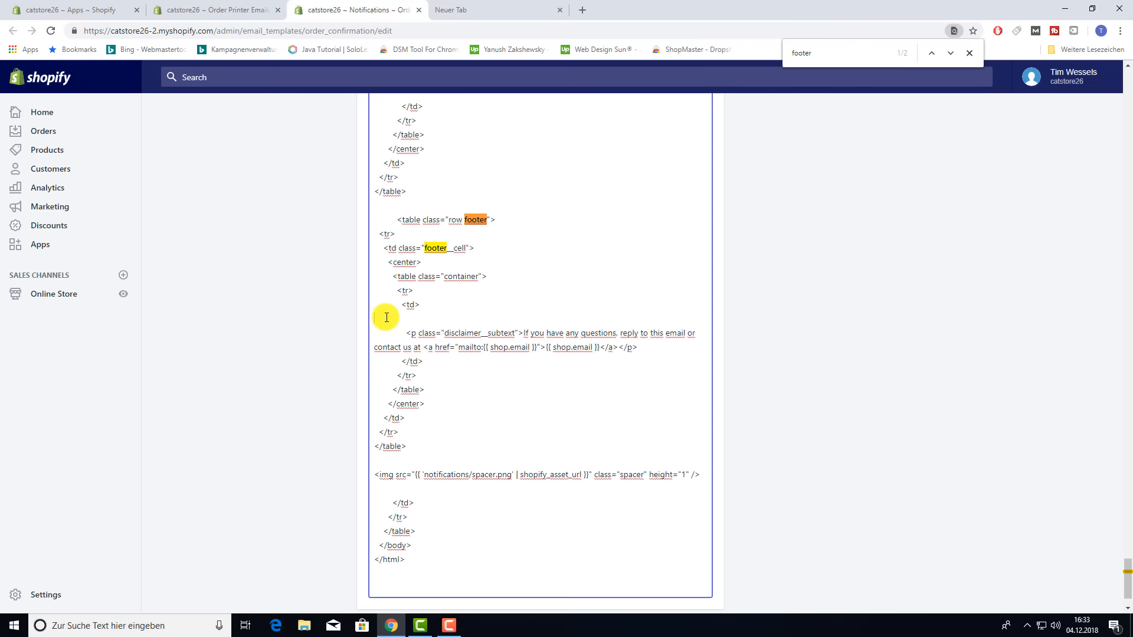
text(<p><a target='_blank' href='https://orderprinteremailer.com/download/6d53f13050b4657c8618/{{ id | times: 2176 }}/{{ order_number | default: number }}.pdf'>Click here to download your PDF receipt</a></p>)
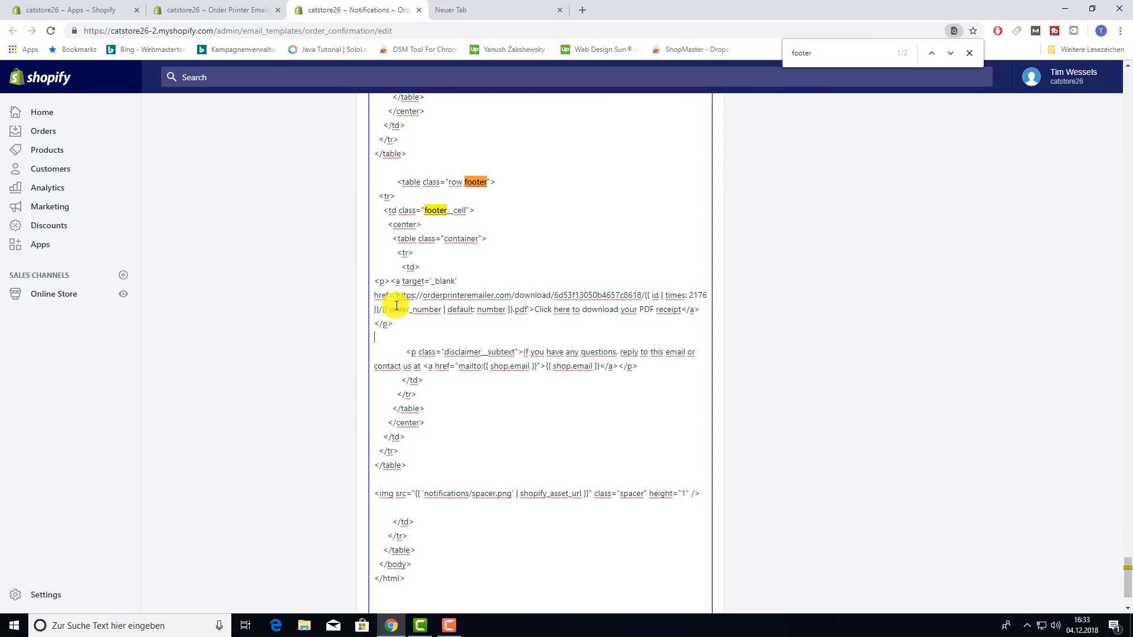
click(375, 281)
key(Return)
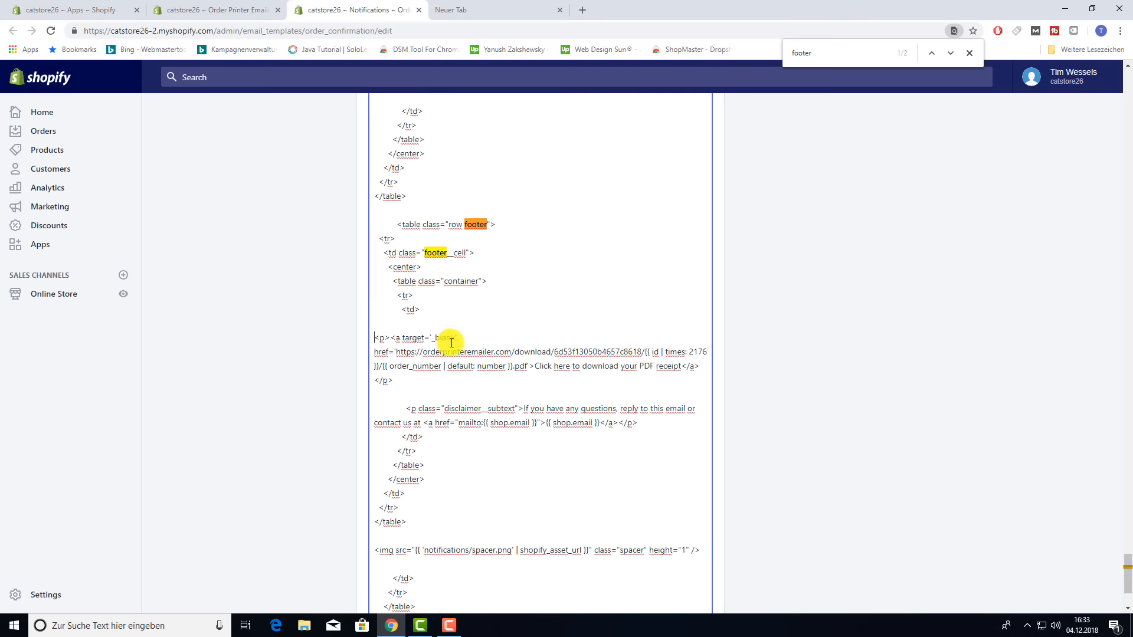
scroll(599, 418, down, 3)
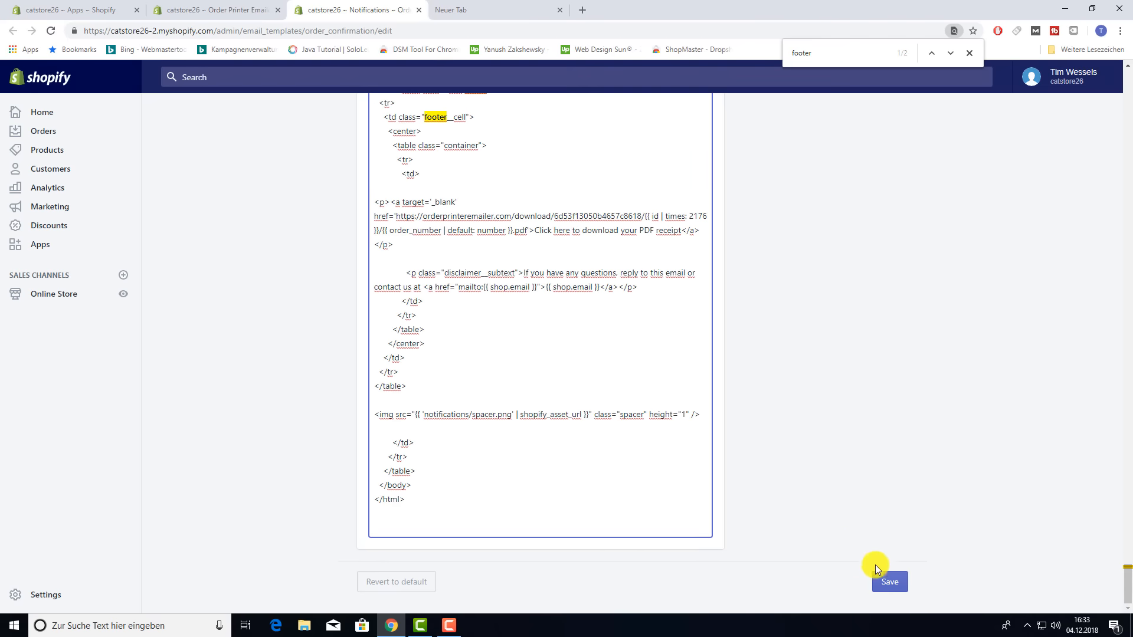
click(886, 579)
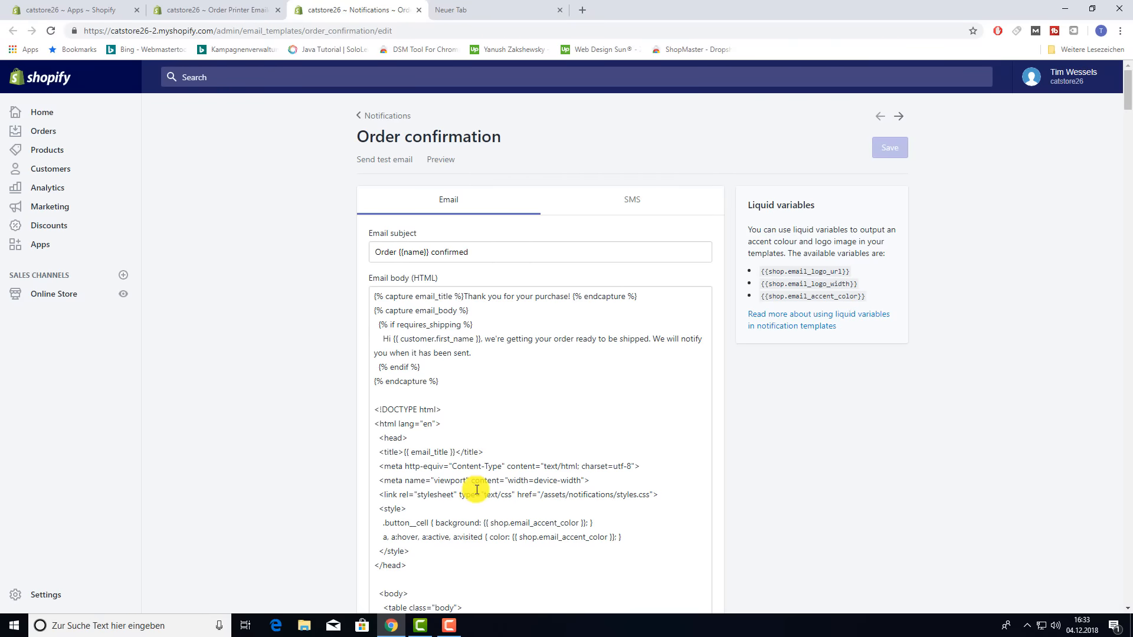
scroll(472, 488, down, 5)
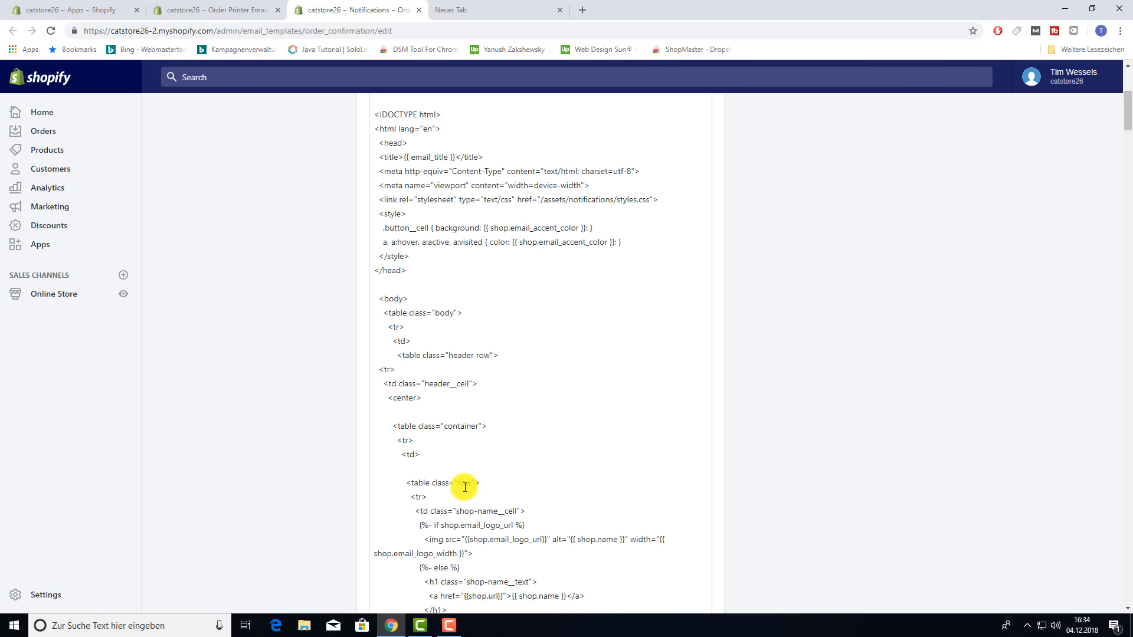
scroll(465, 487, down, 2)
- Close the Order Printer Emailer and Notifications tabs and return to the Apps page
click(212, 10)
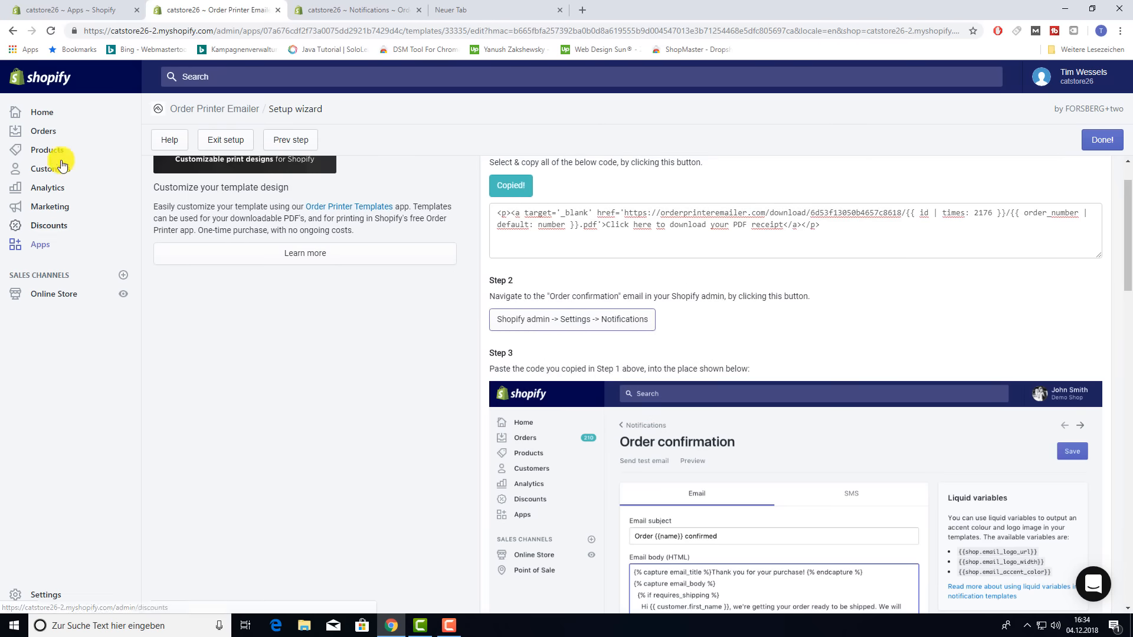
click(276, 9)
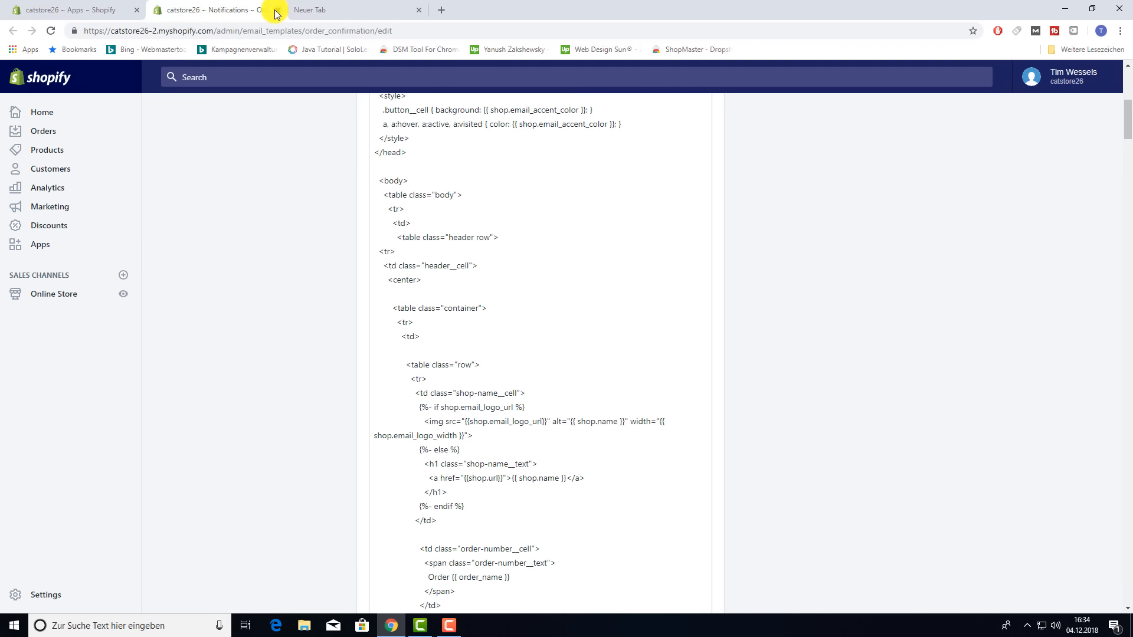
click(275, 9)
click(102, 6)
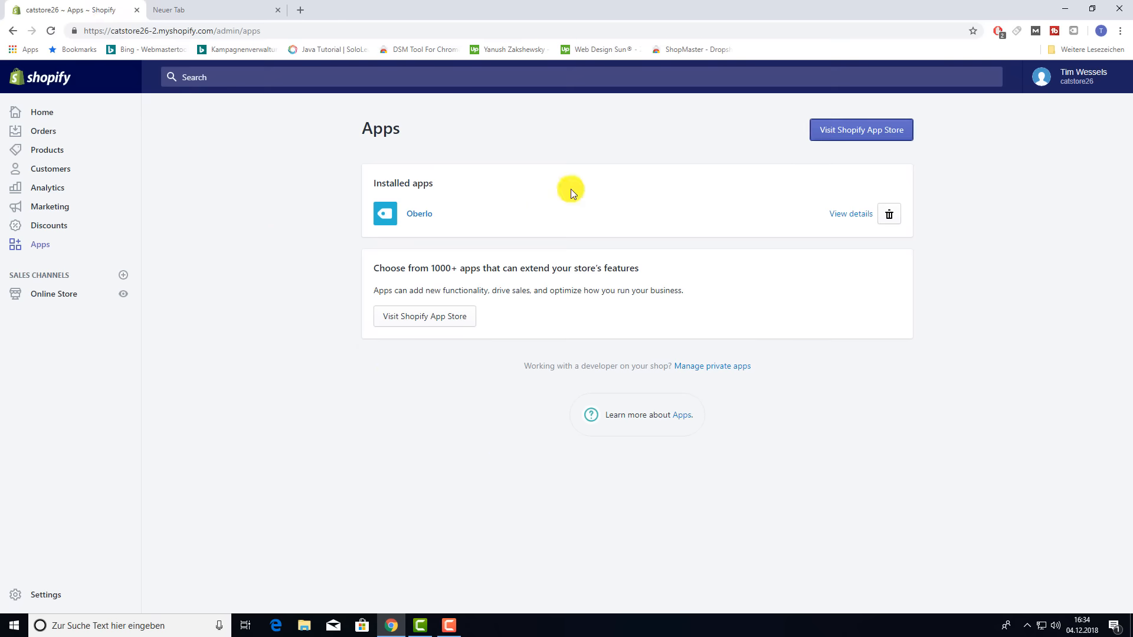
- Reload Apps, open Order Printer's templates, and set Invoice to print by default
key(F5)
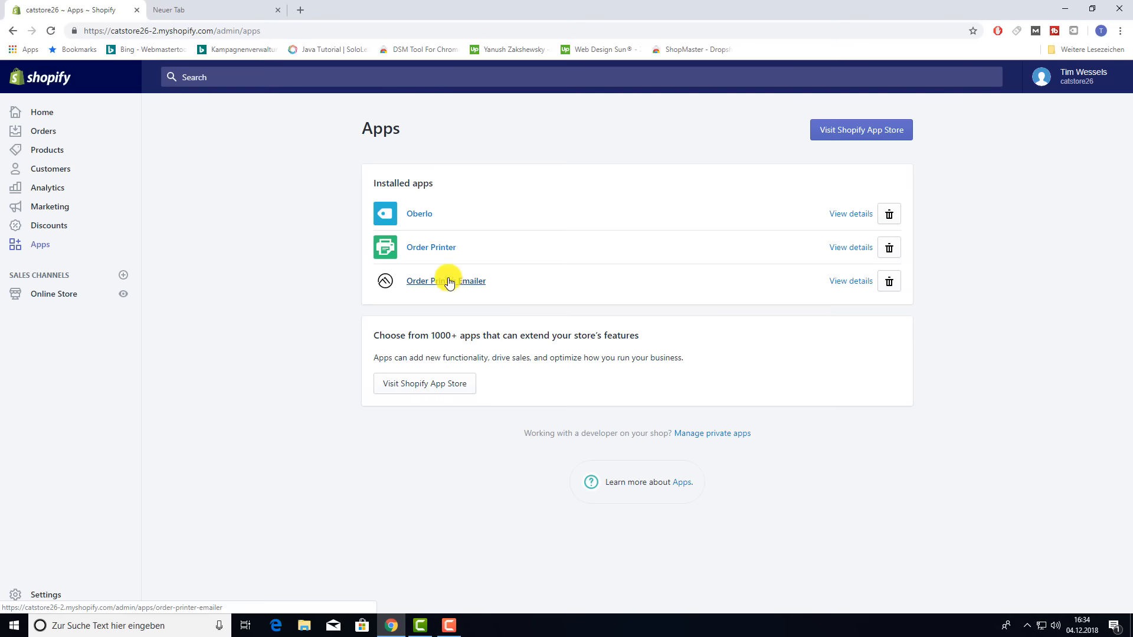
click(439, 249)
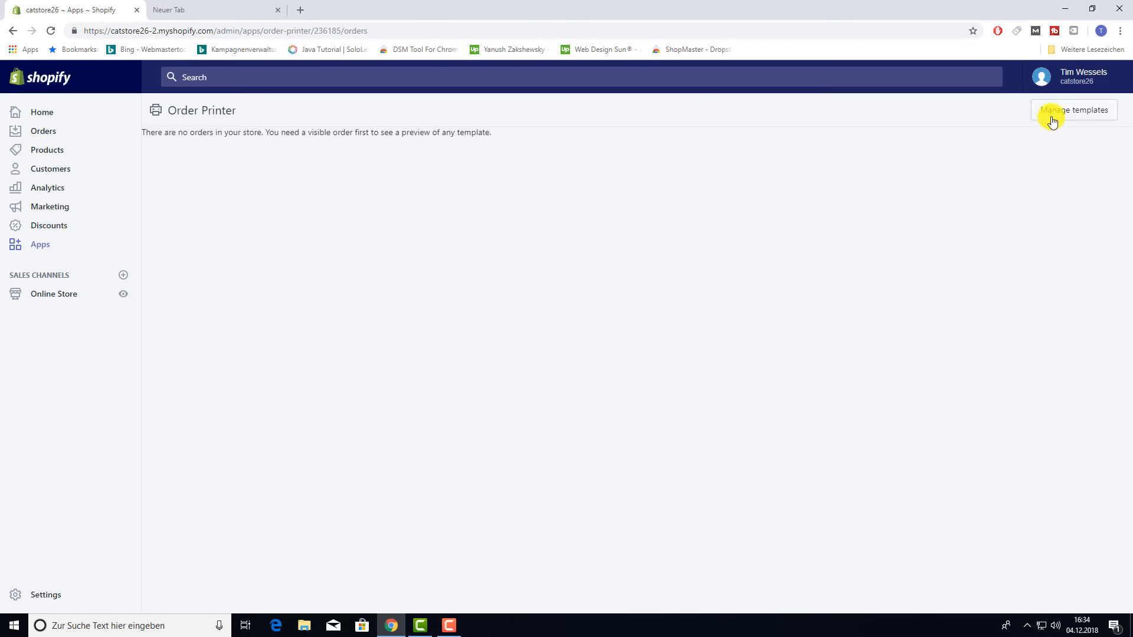
click(1053, 121)
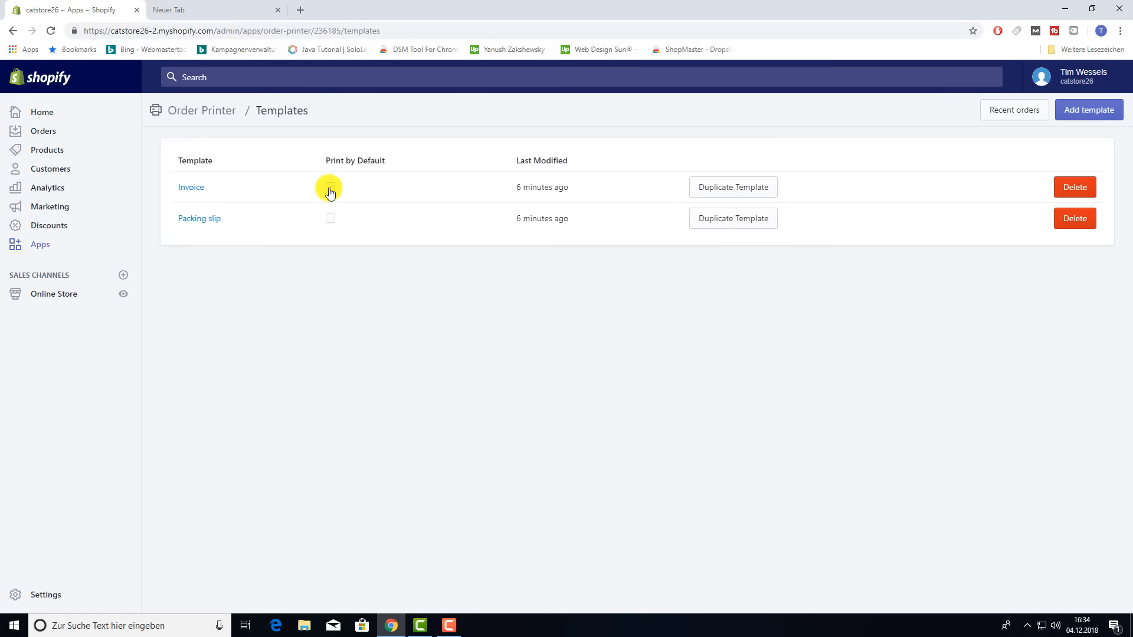
click(330, 188)
click(1078, 189)
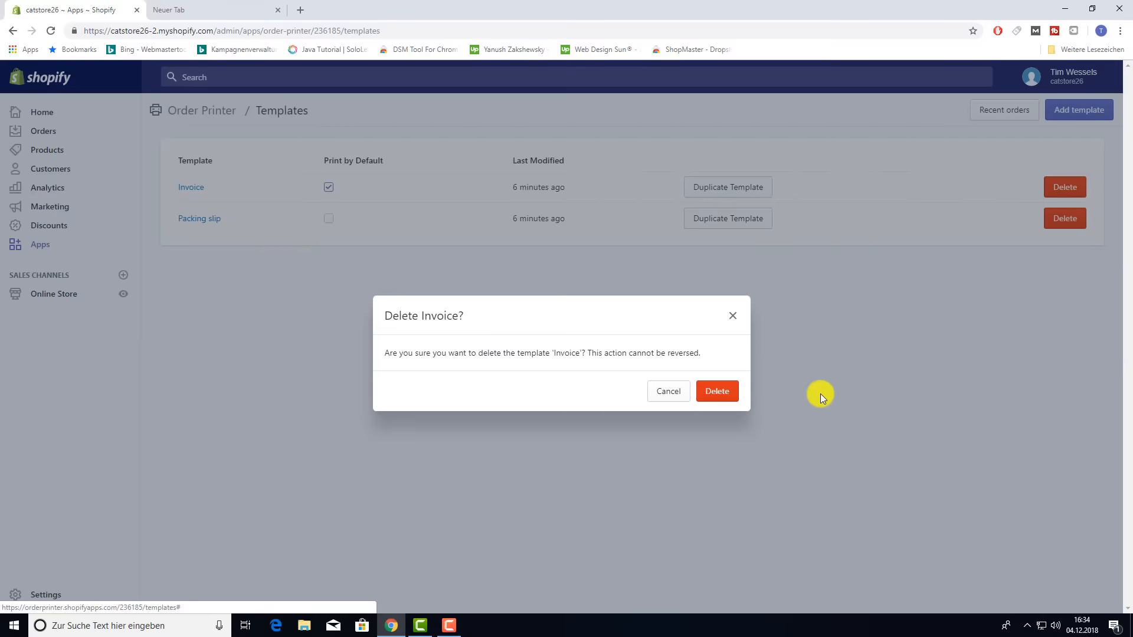
- Delete the Invoice template and save a new template 'Inocie 1' with the copied invoice HTML
click(717, 390)
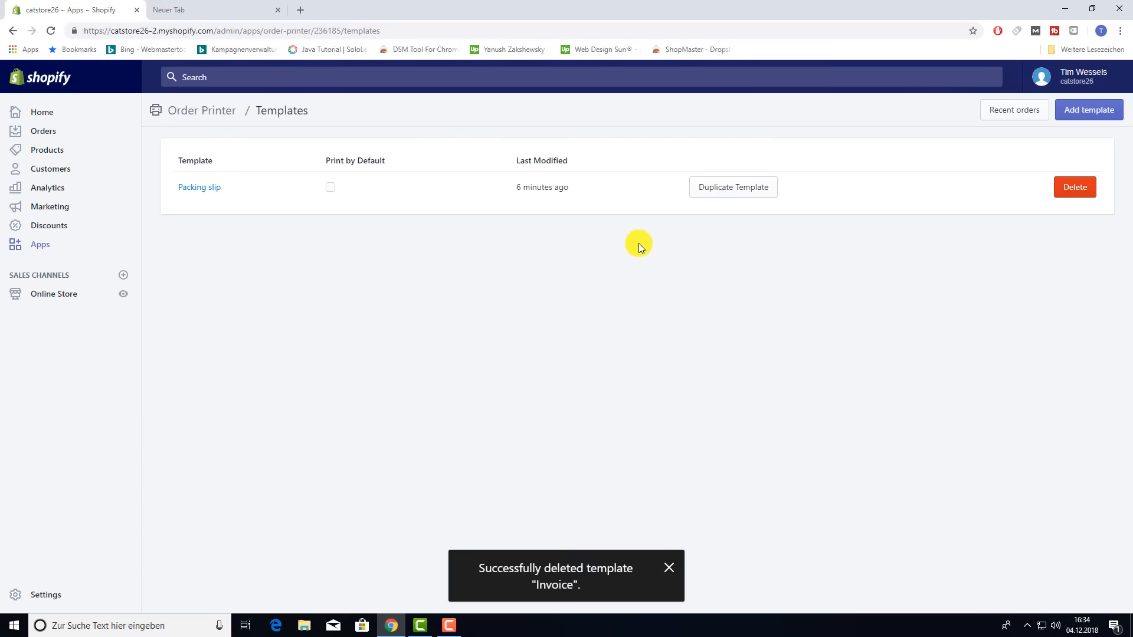
click(1085, 118)
click(619, 180)
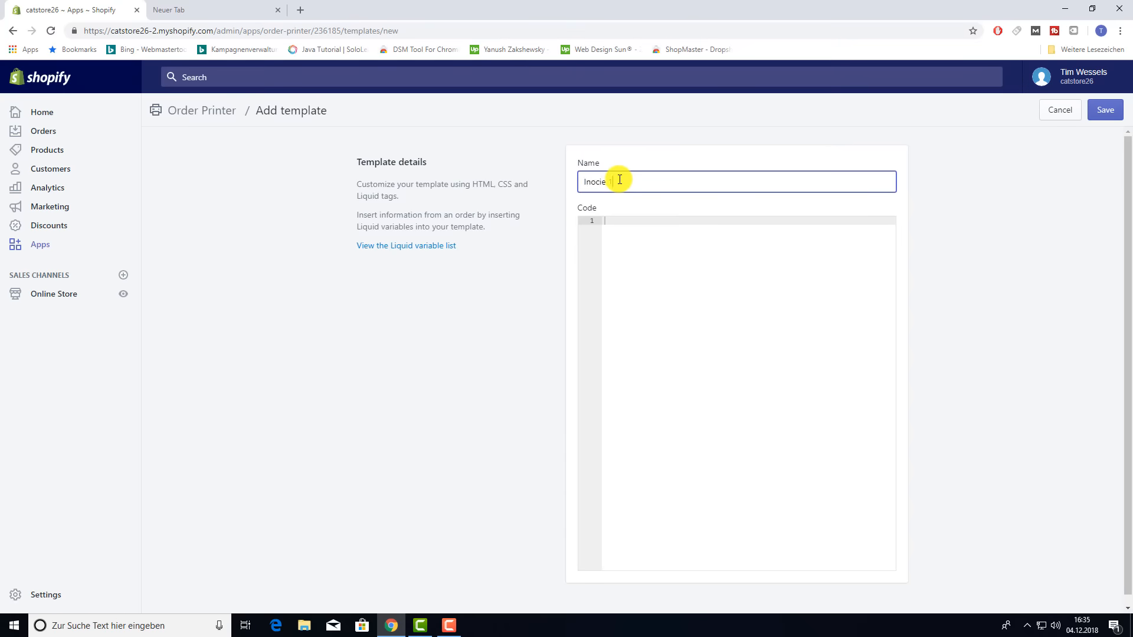
click(622, 233)
click(231, 9)
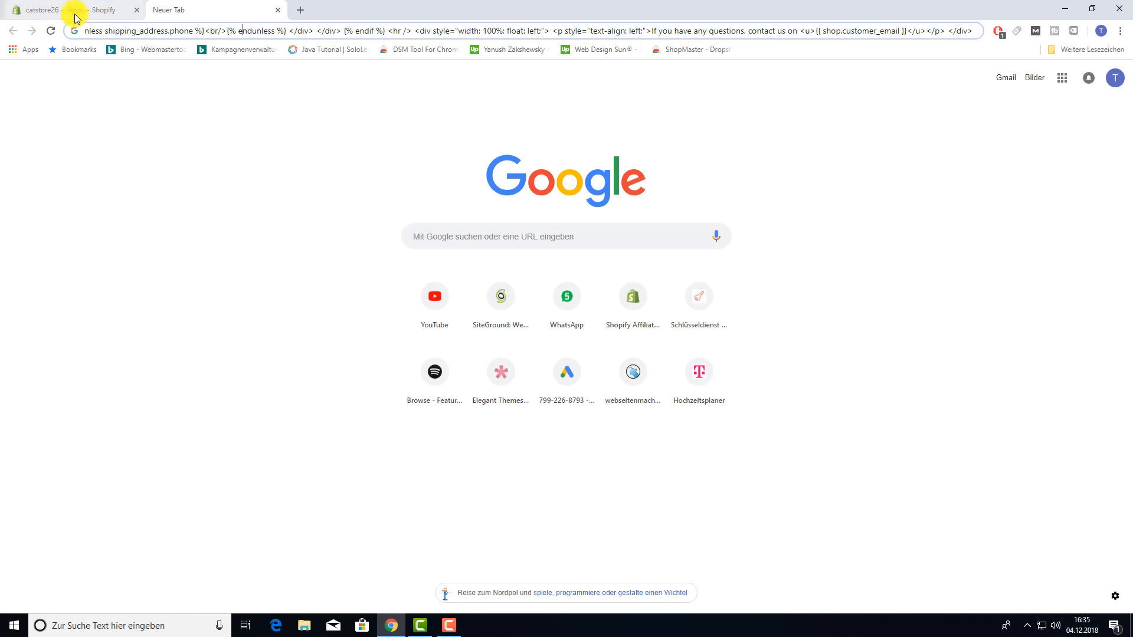
key(ctrl+a)
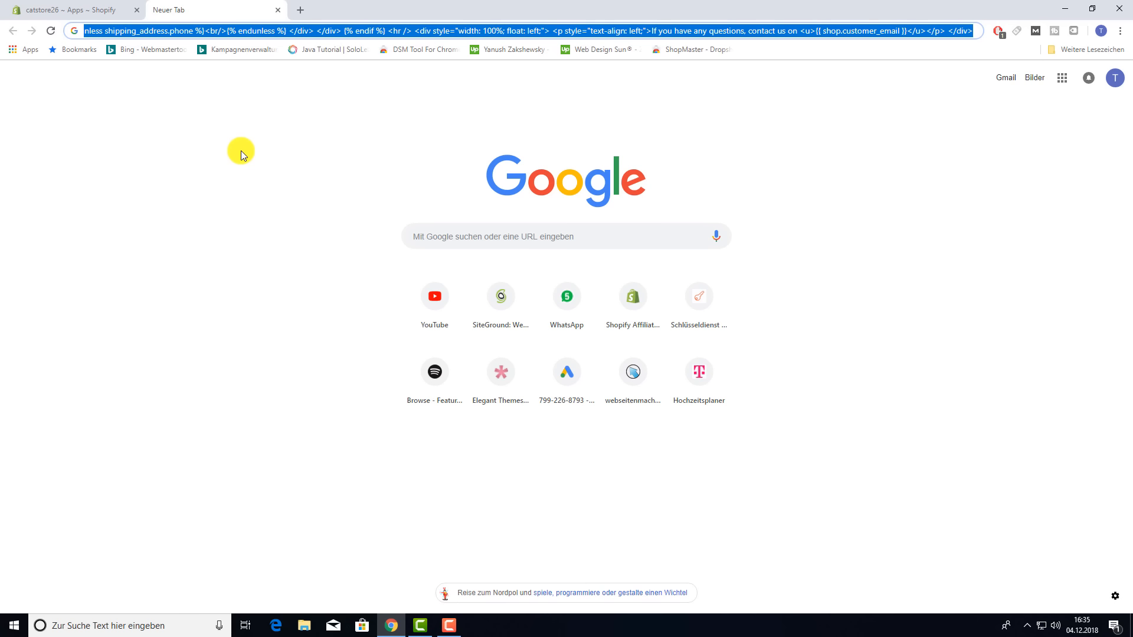
click(93, 8)
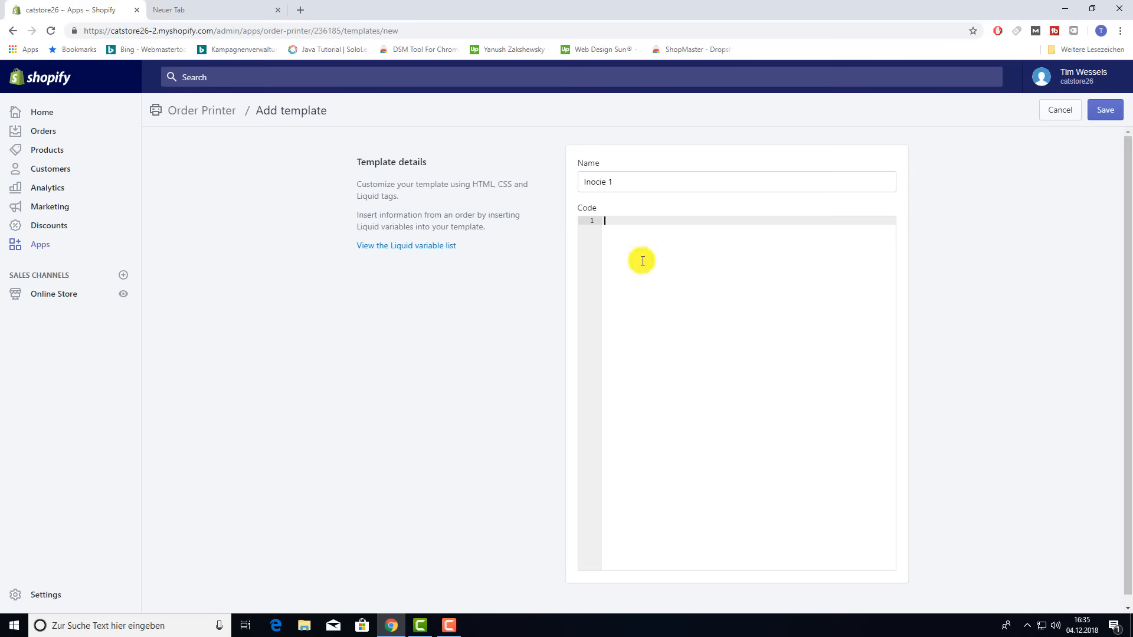
key(ctrl+v)
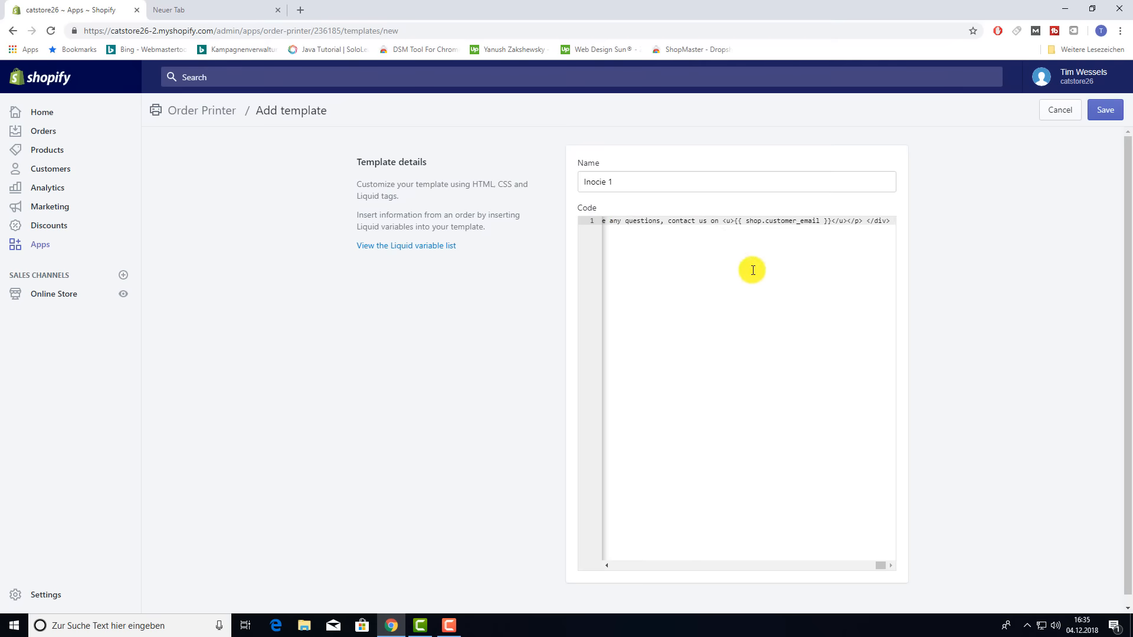
mouse_move(884, 566)
mouse_down()
mouse_move(608, 568)
mouse_move(896, 564)
mouse_up()
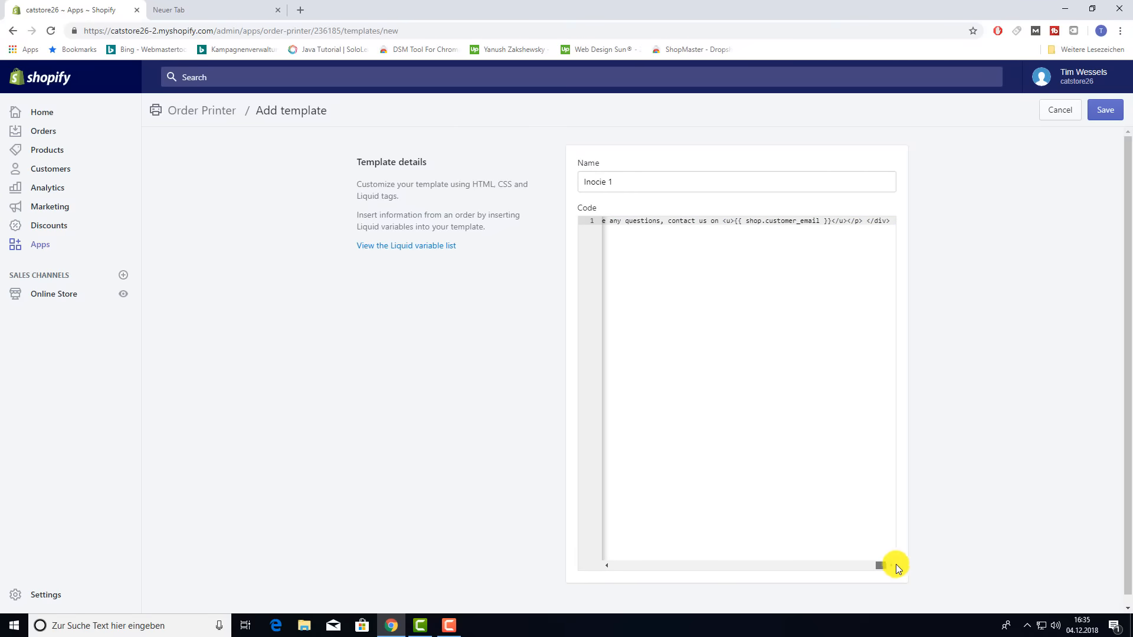
click(1099, 115)
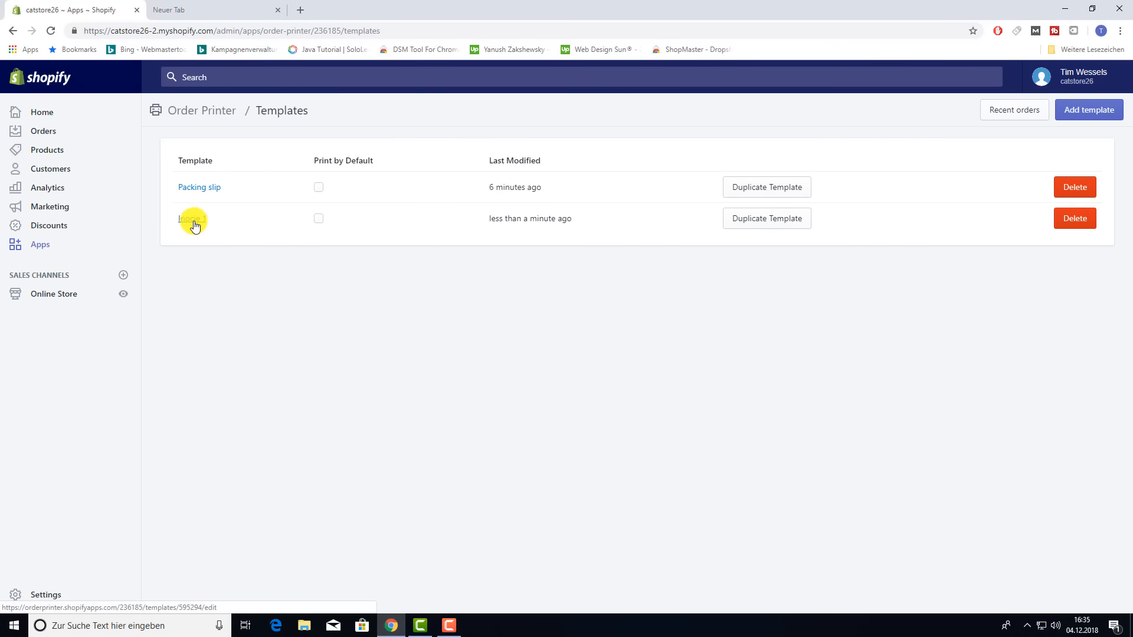
- Make Inocie 1 print by default, close the spare tab, and go to the Home dashboard
click(319, 222)
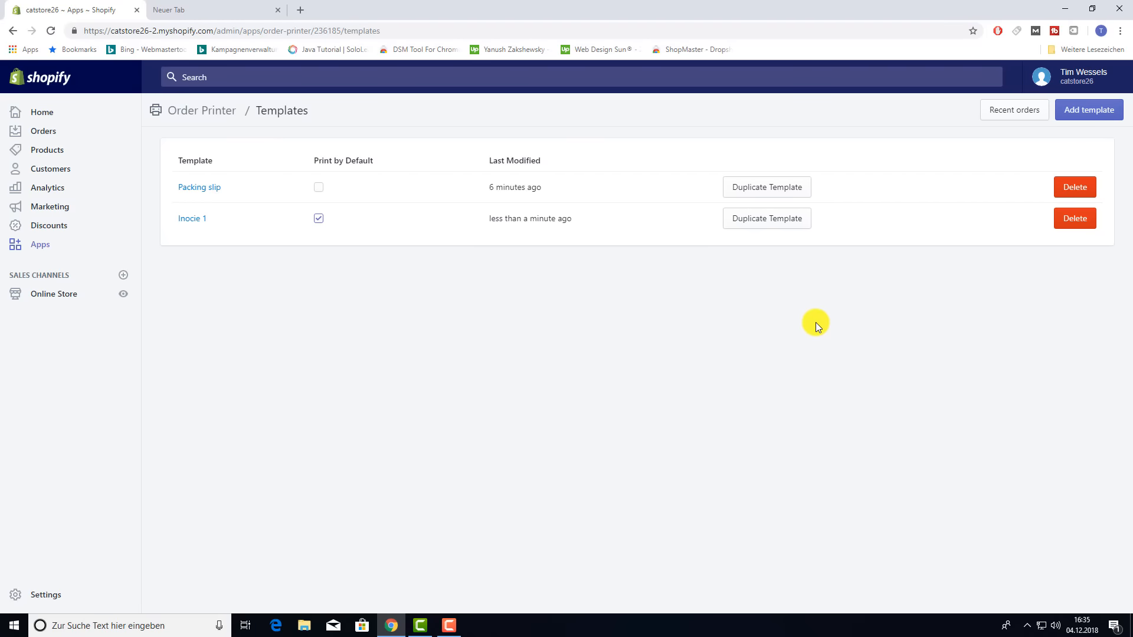
click(269, 7)
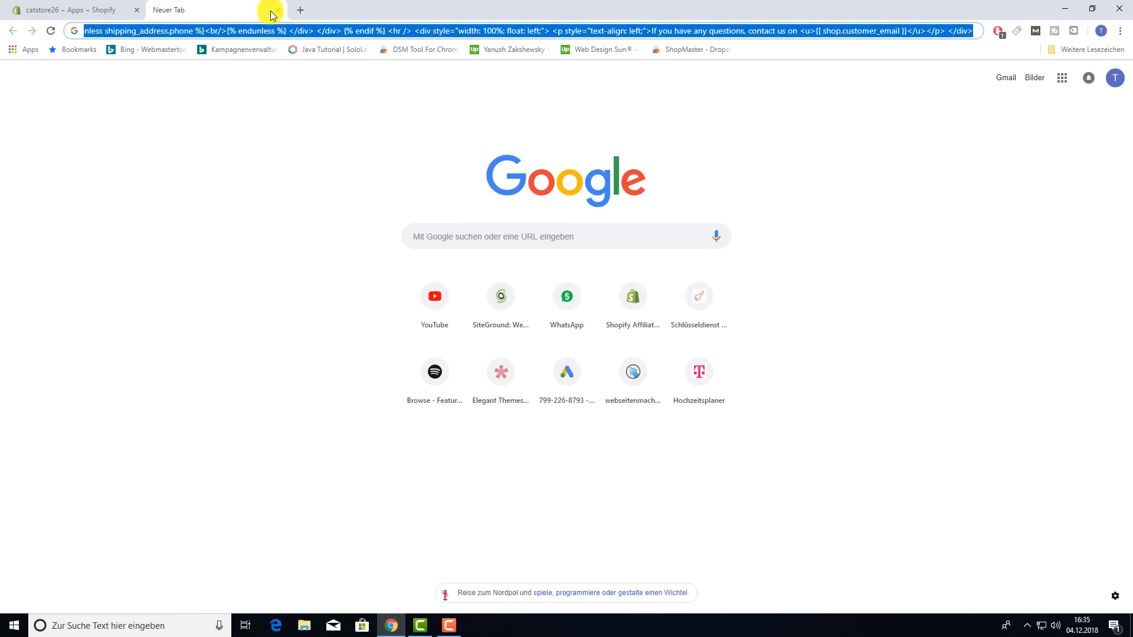
click(278, 9)
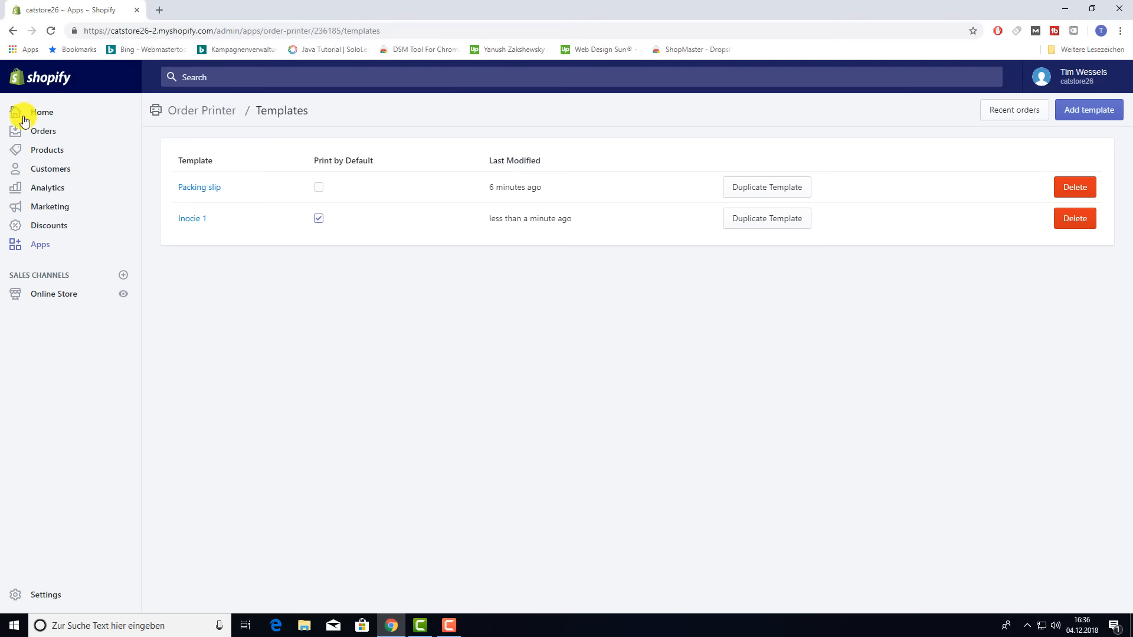
click(39, 111)
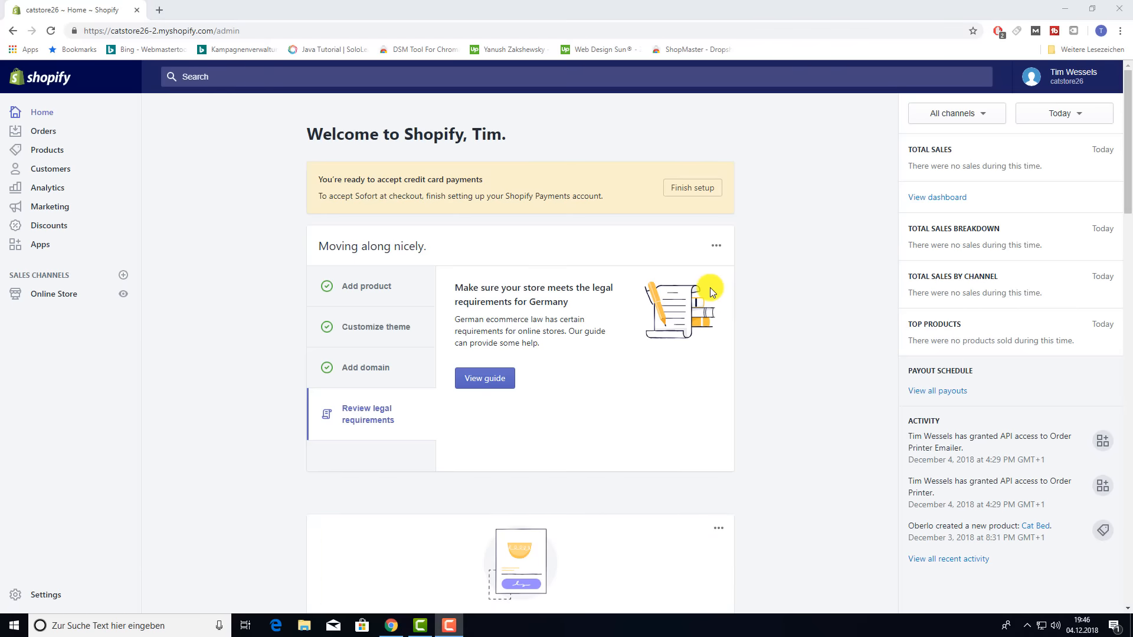
- Replace Shopify Payments with the third-party (for testing) Bogus Gateway and activate it
click(46, 596)
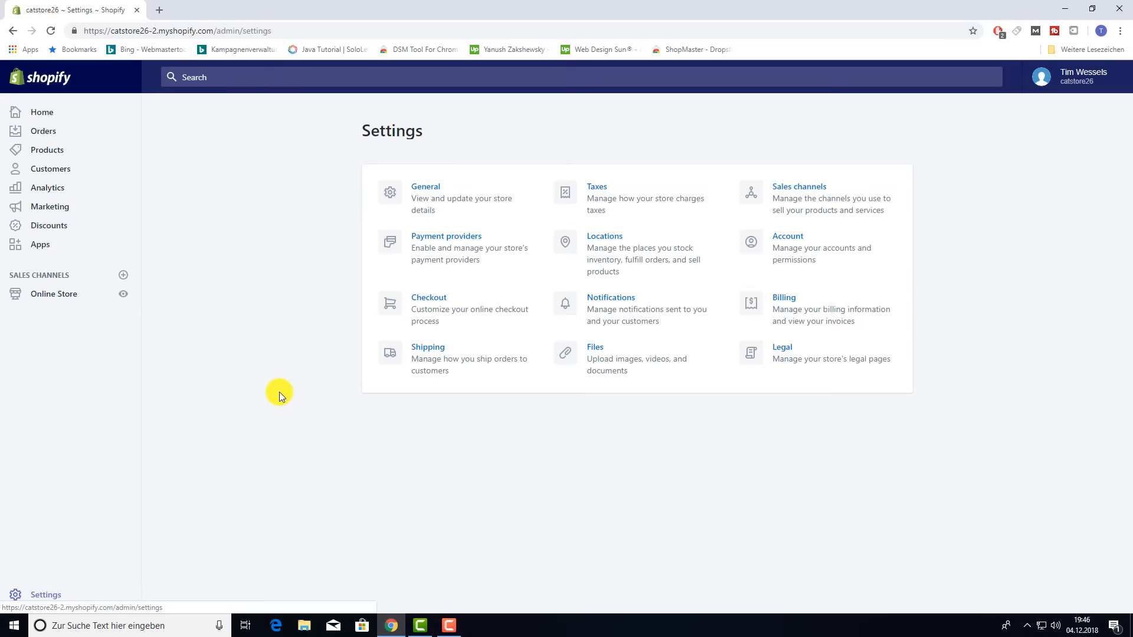
click(441, 236)
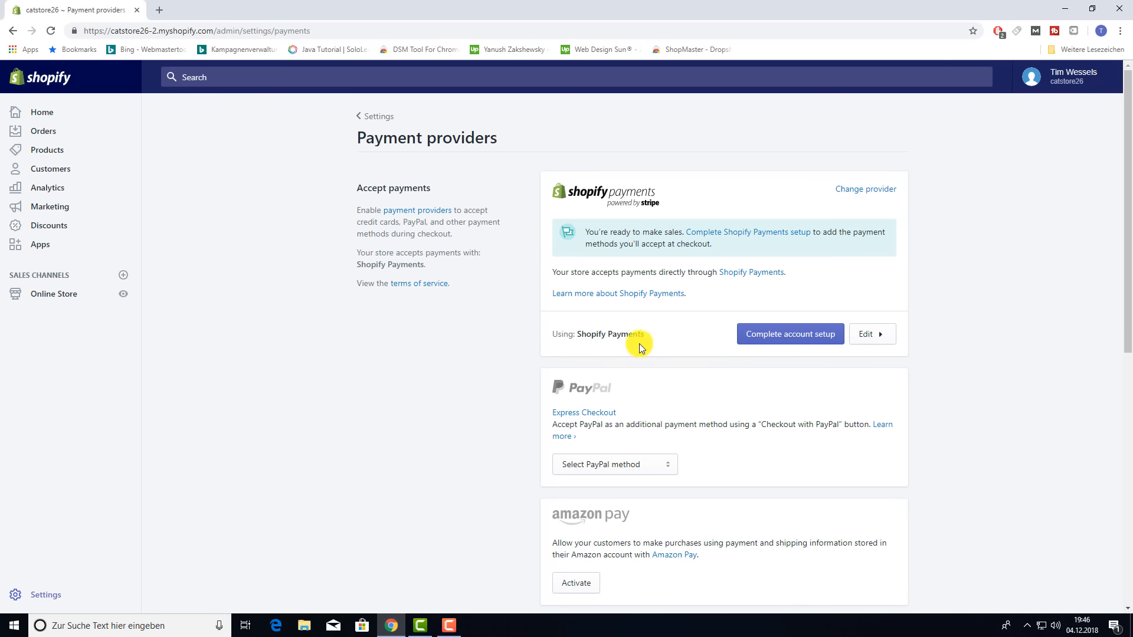
click(869, 189)
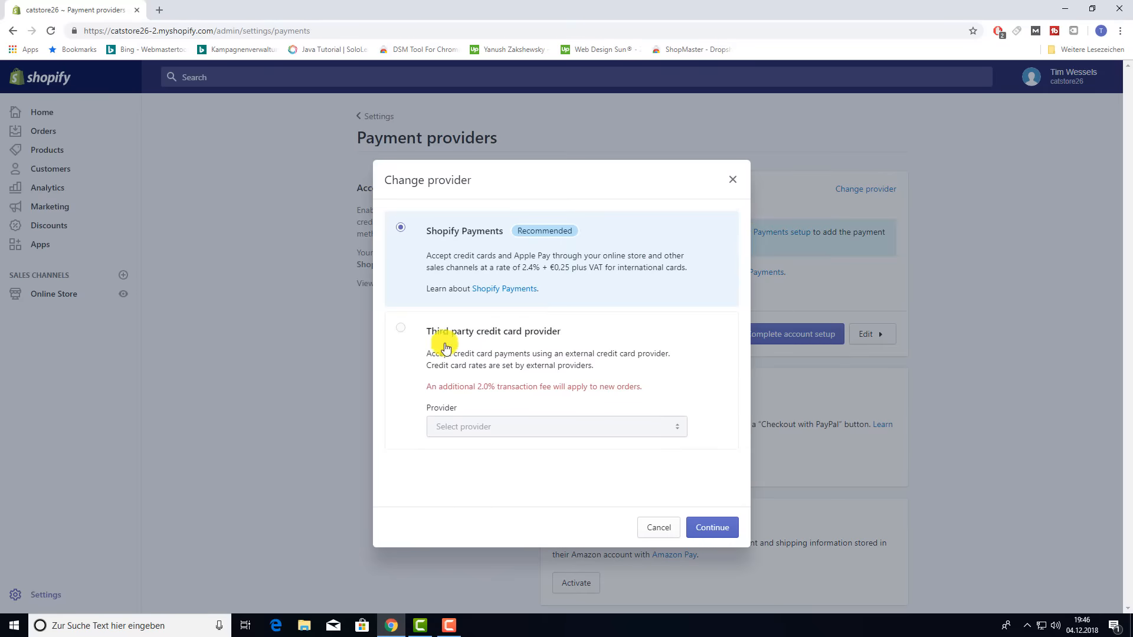
click(400, 328)
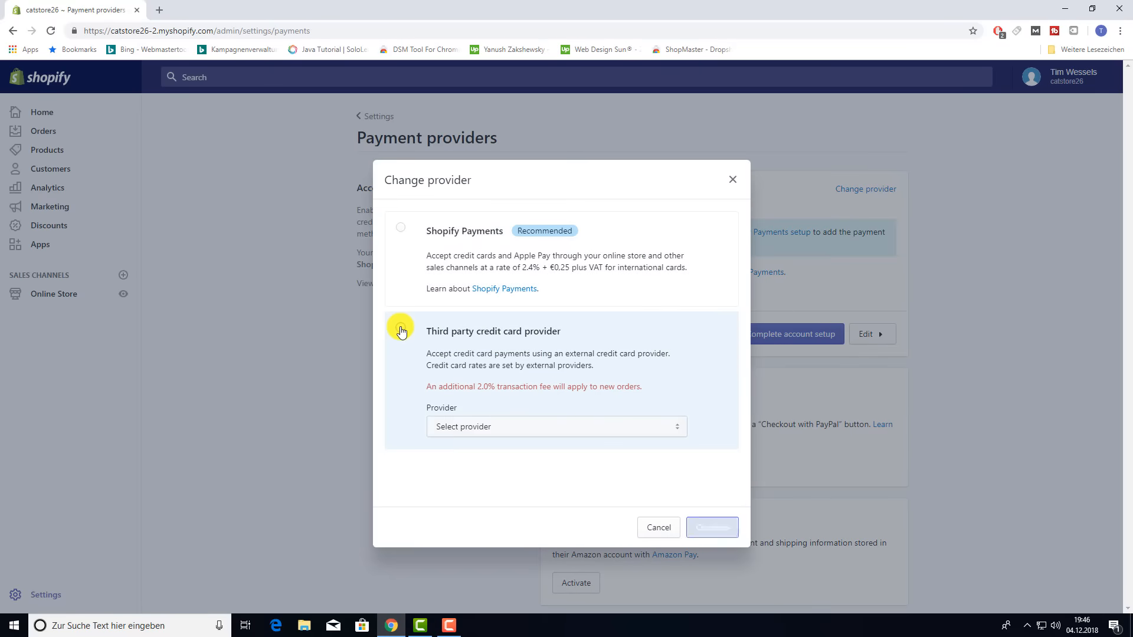
click(671, 426)
scroll(560, 342, down, 3)
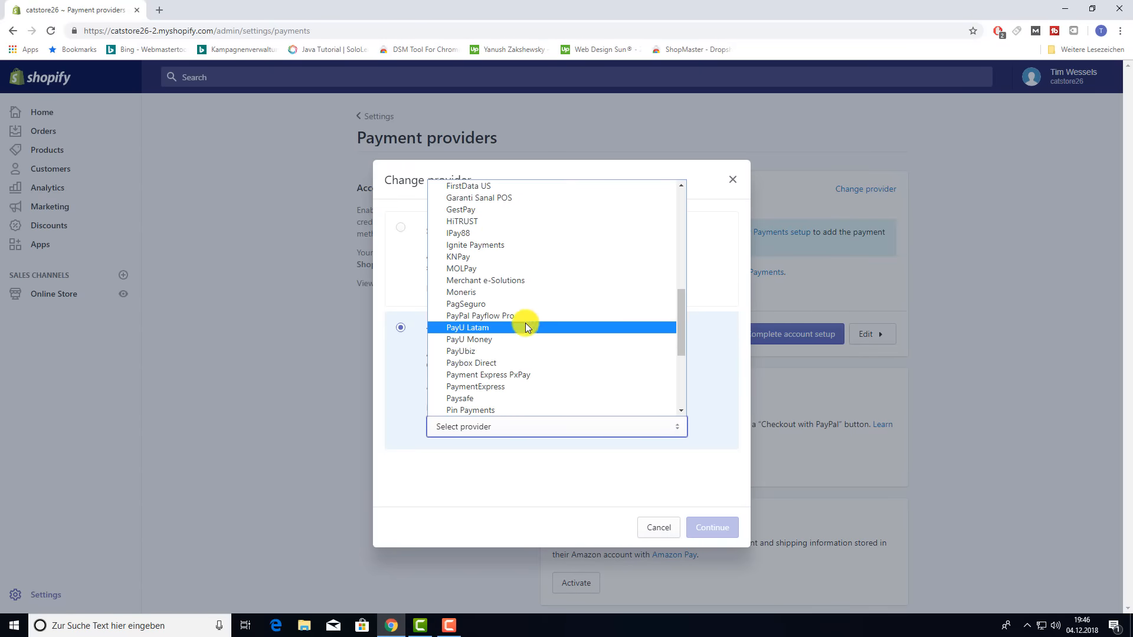
scroll(522, 324, up, 3)
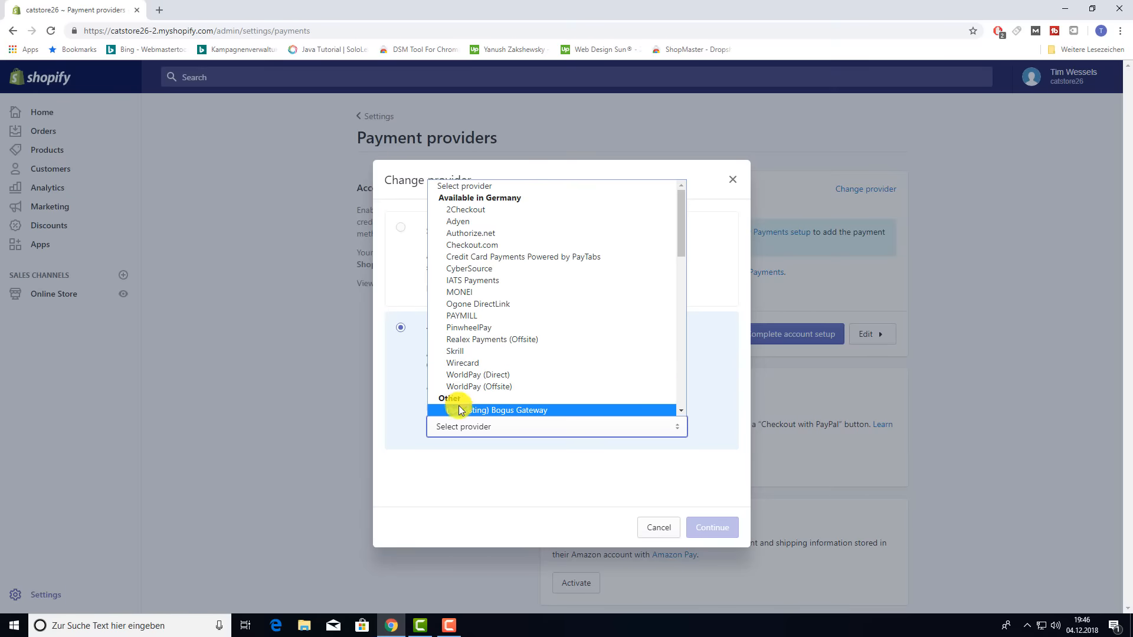
click(523, 412)
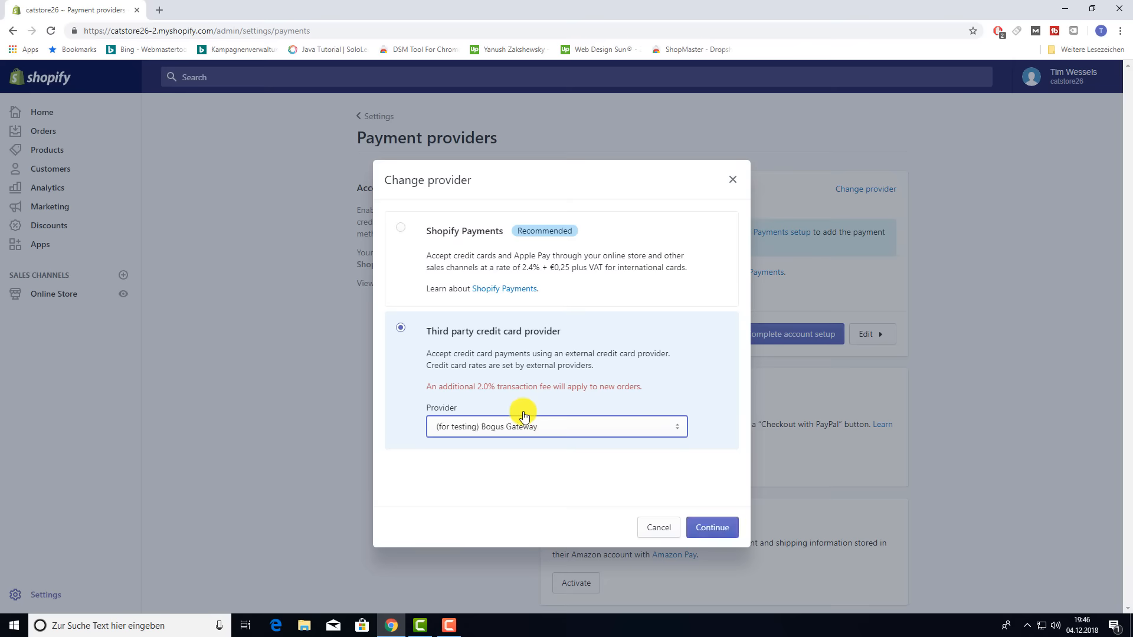
click(724, 529)
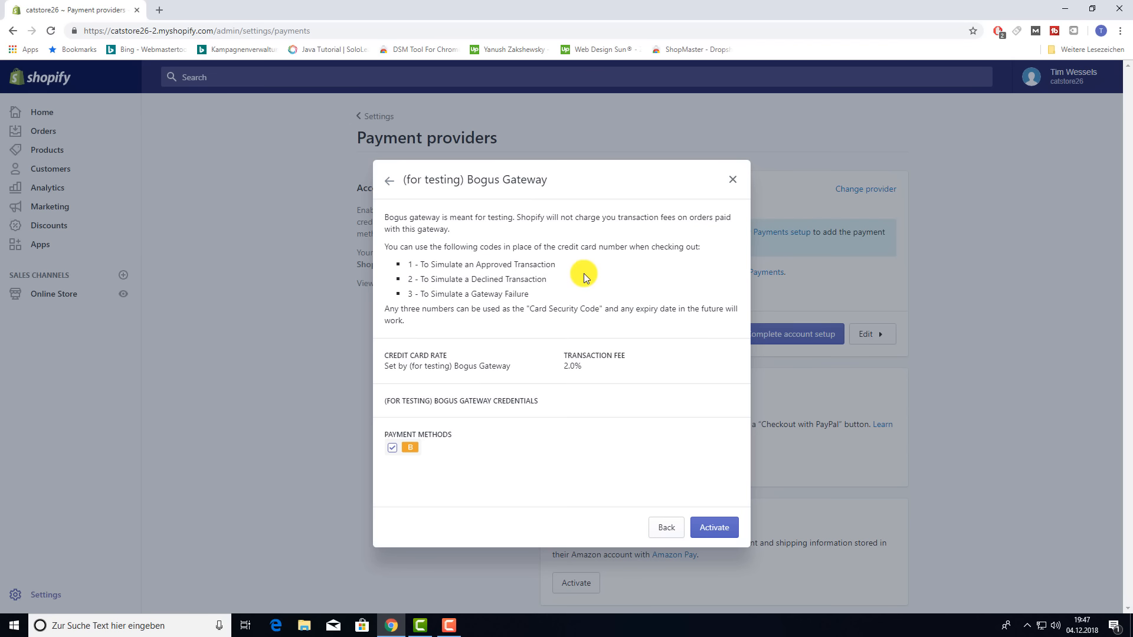
click(717, 527)
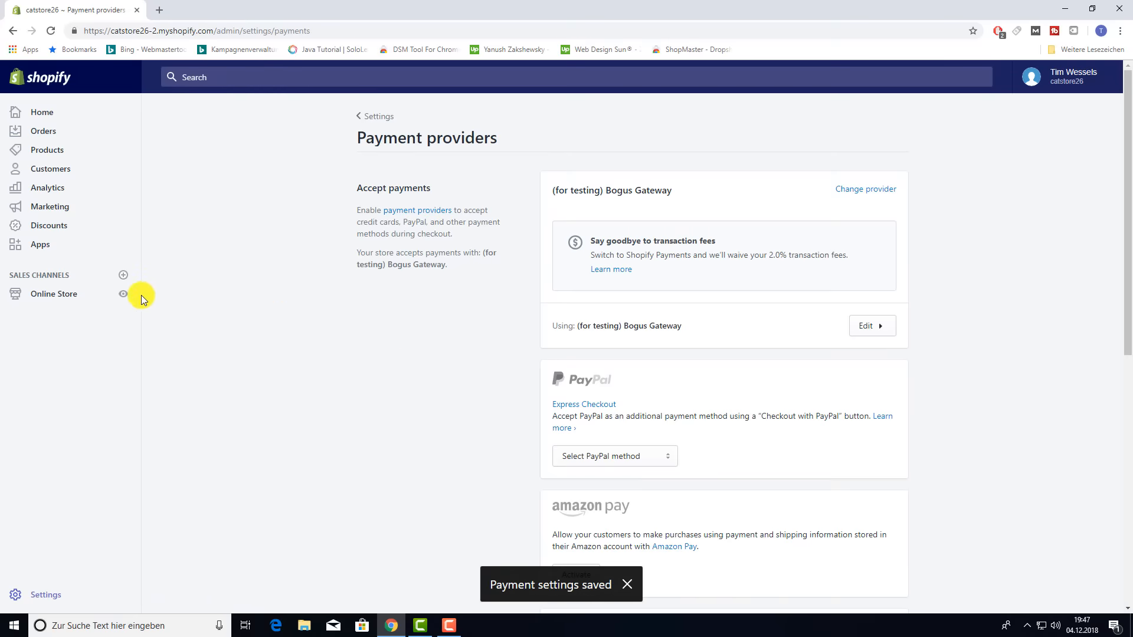
- From the online storefront, add an orange Cat Bed to the cart
click(123, 293)
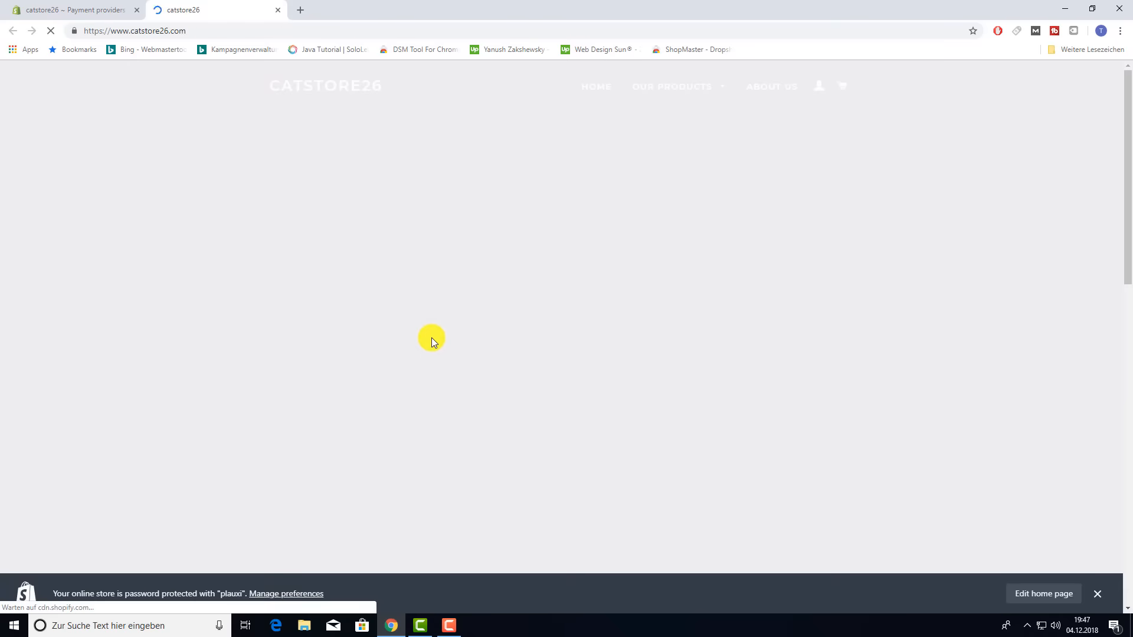
scroll(424, 336, down, 6)
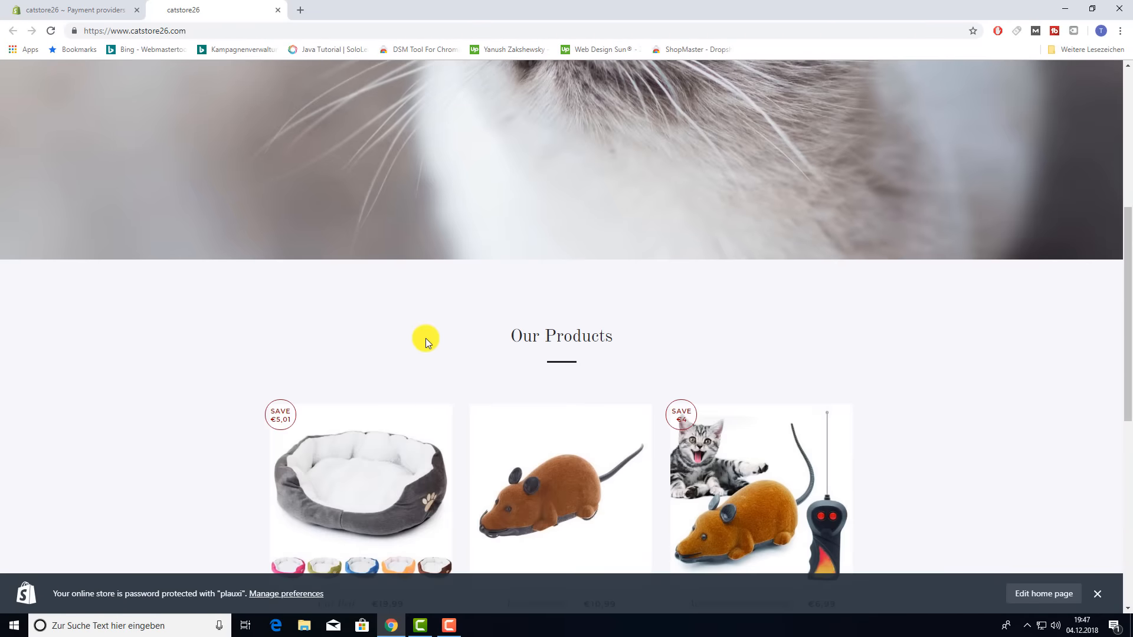
scroll(426, 338, down, 2)
scroll(596, 215, down, 2)
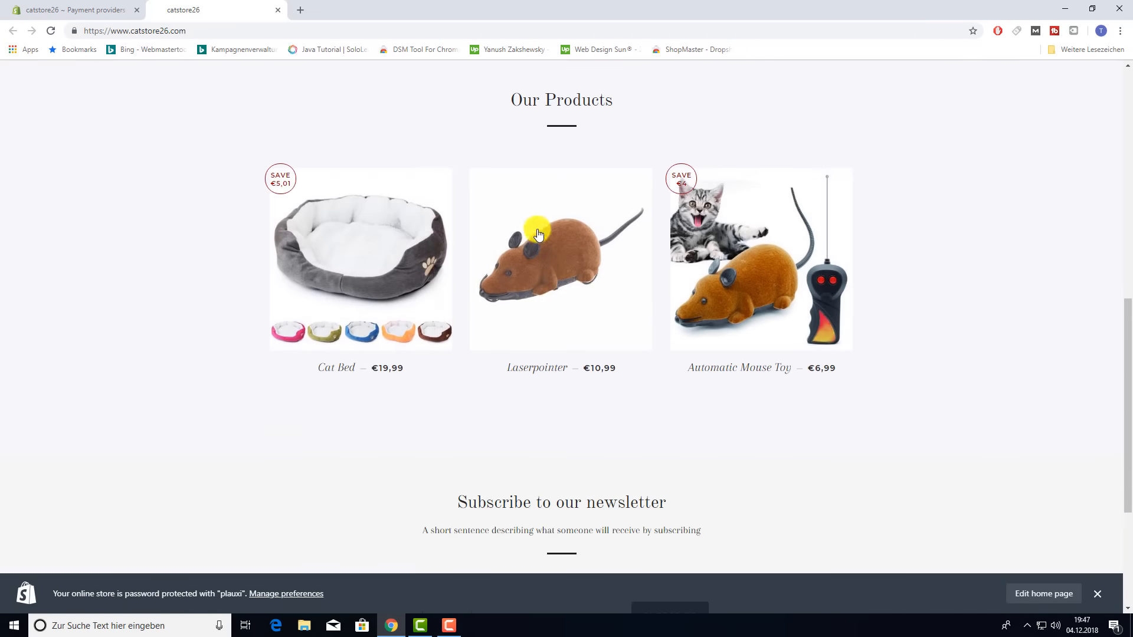
click(376, 328)
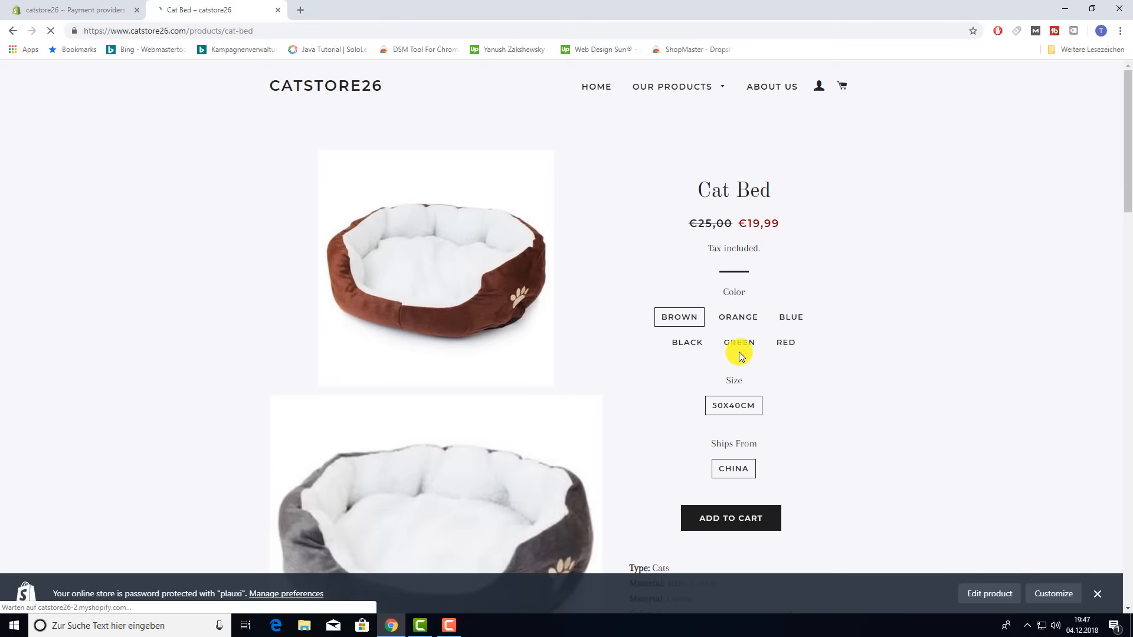
click(738, 316)
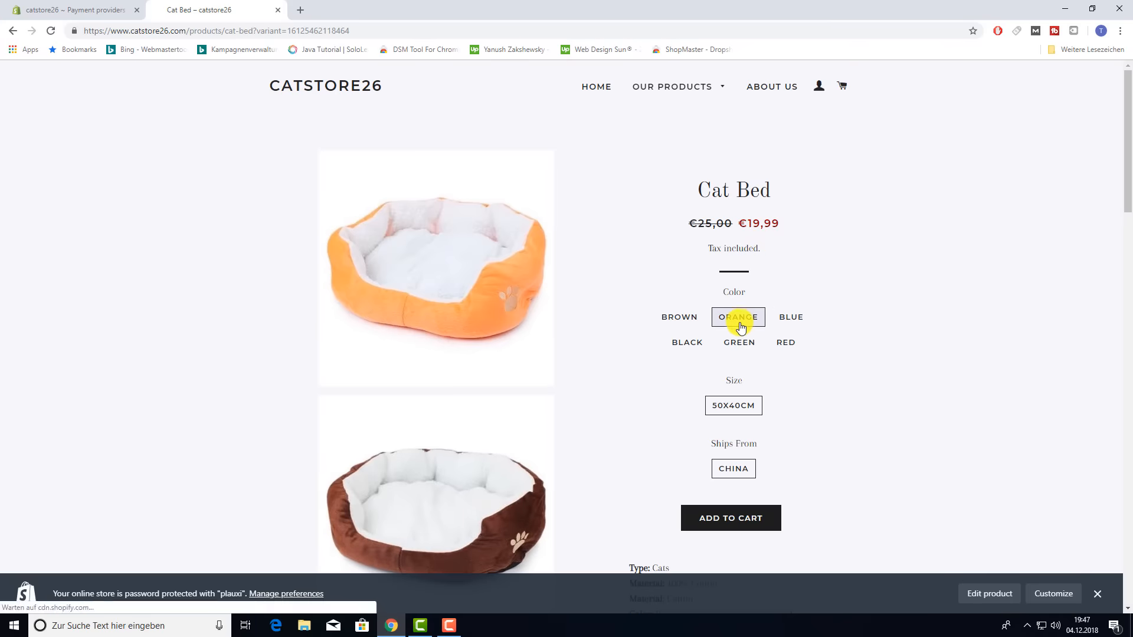
click(735, 514)
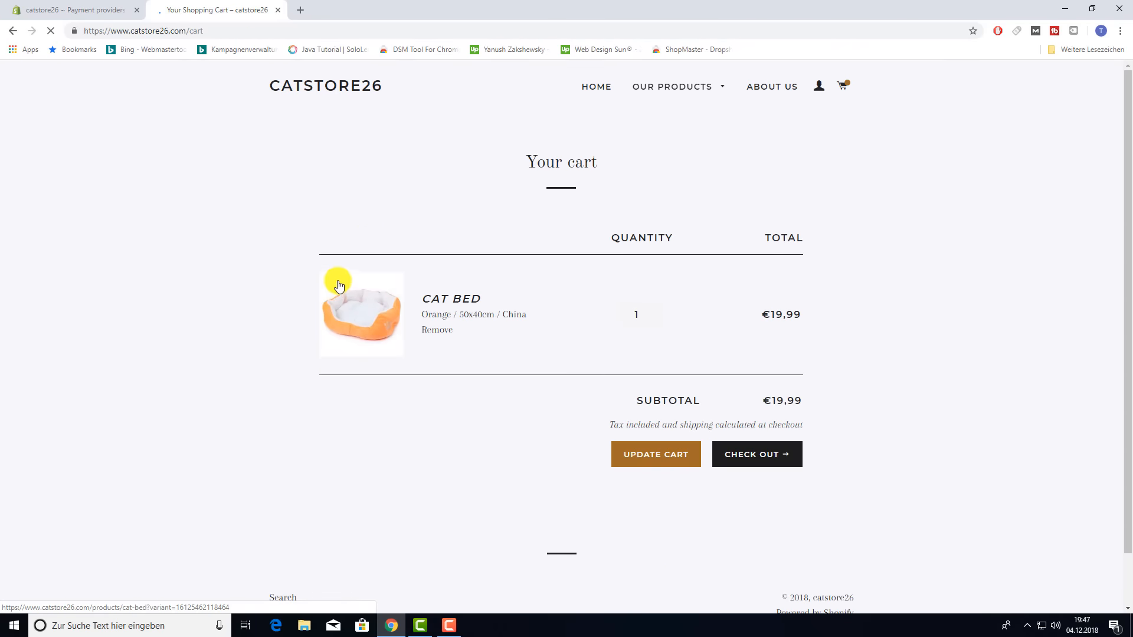
- Add a grey Automatic Mouse Toy and update its cart quantity to 2
click(596, 87)
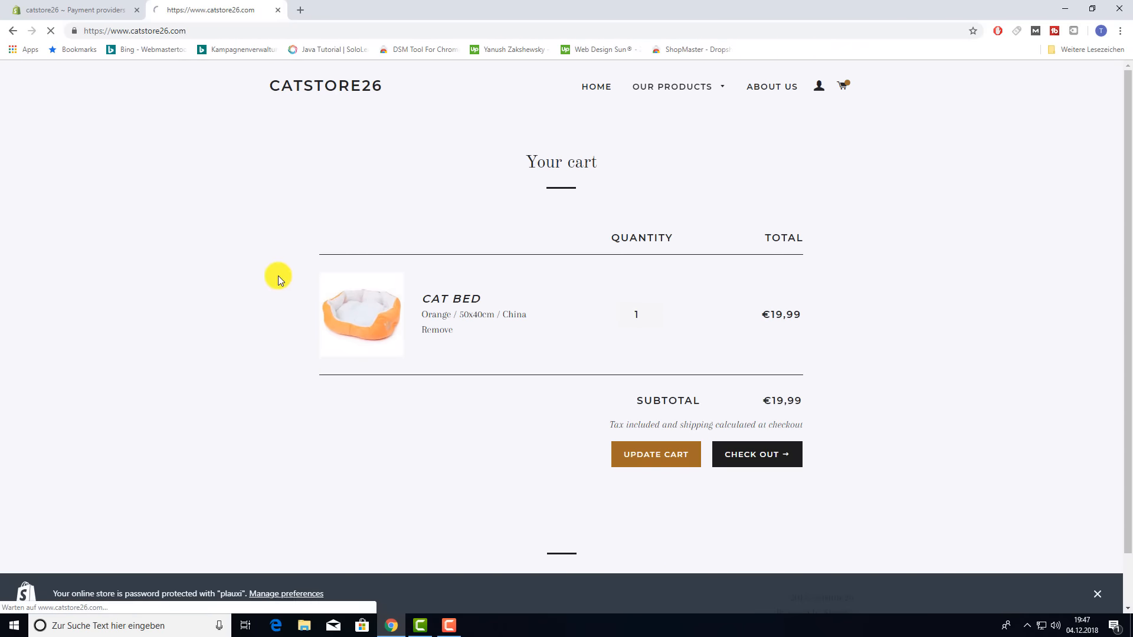
scroll(678, 322, down, 8)
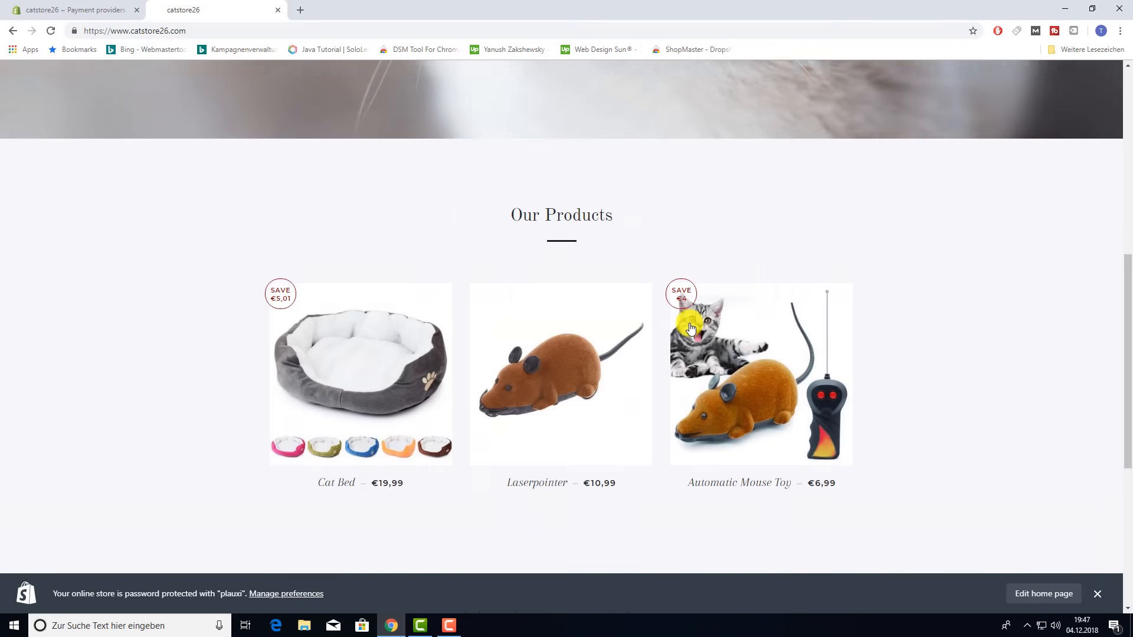
scroll(691, 327, down, 2)
click(738, 279)
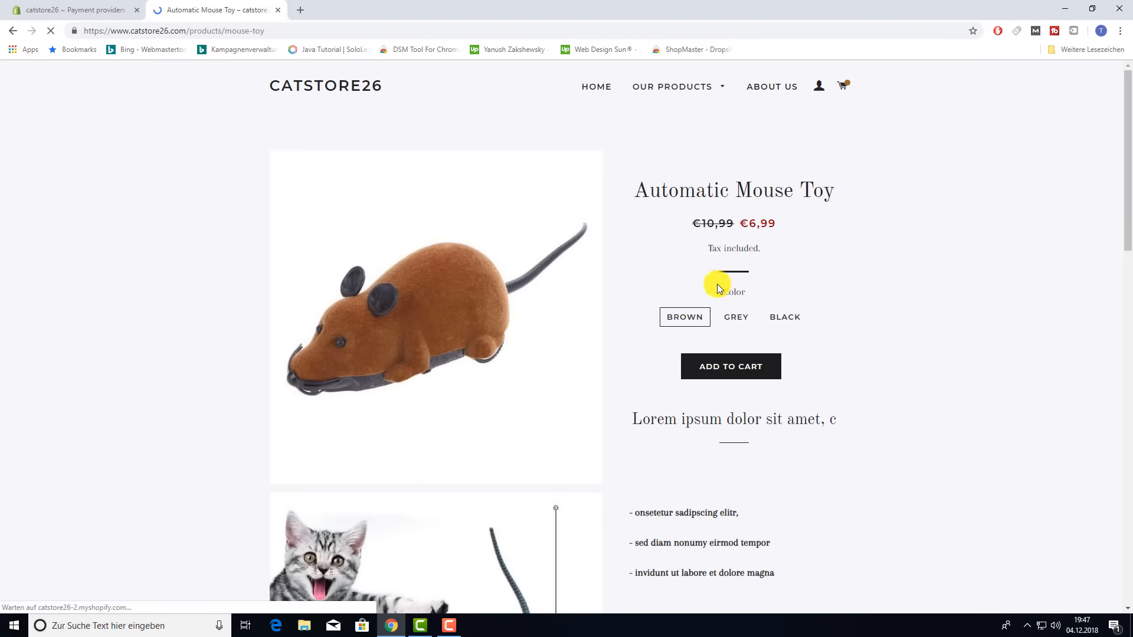
click(742, 318)
click(747, 372)
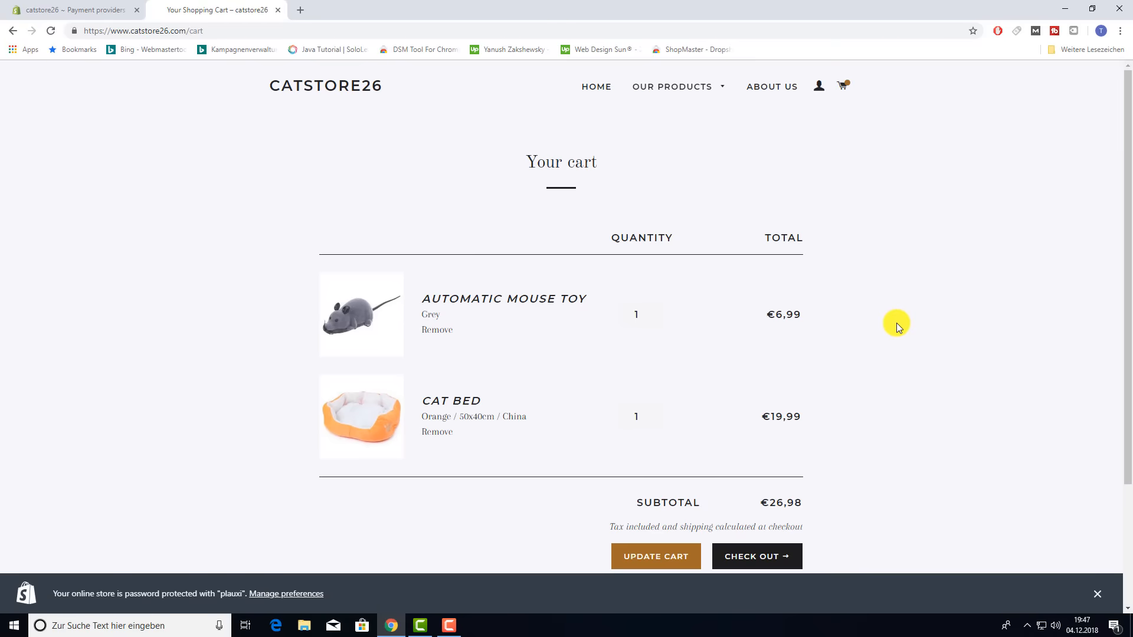
scroll(844, 366, down, 2)
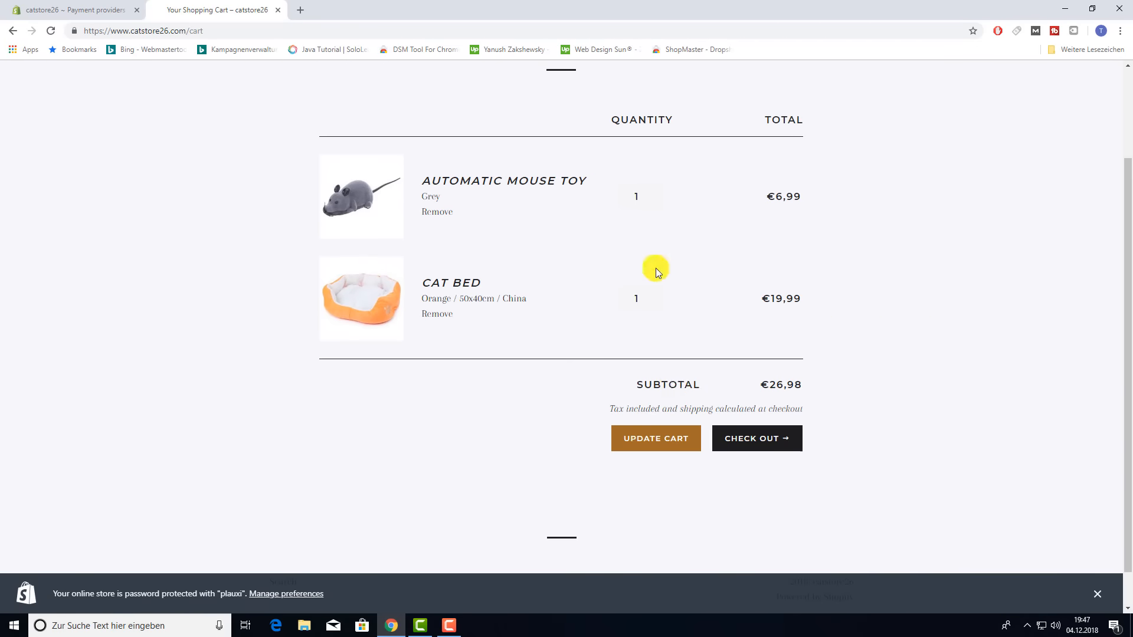
click(640, 197)
click(635, 439)
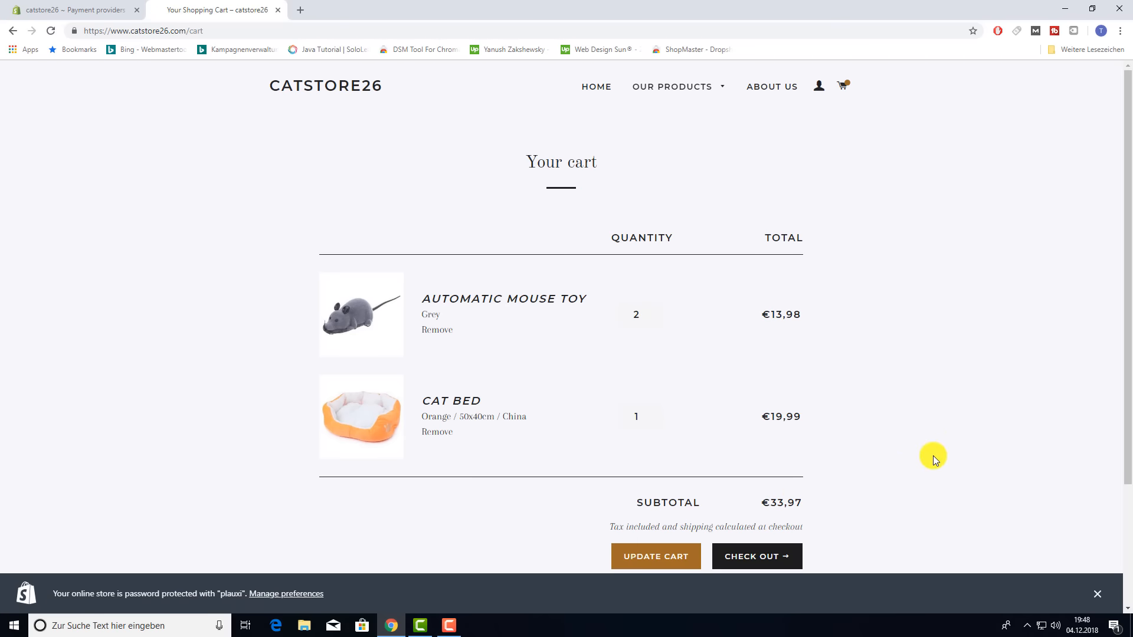
scroll(929, 458, down, 1)
- Check out with the pre-filled contact and shipping details and continue to shipping
click(754, 506)
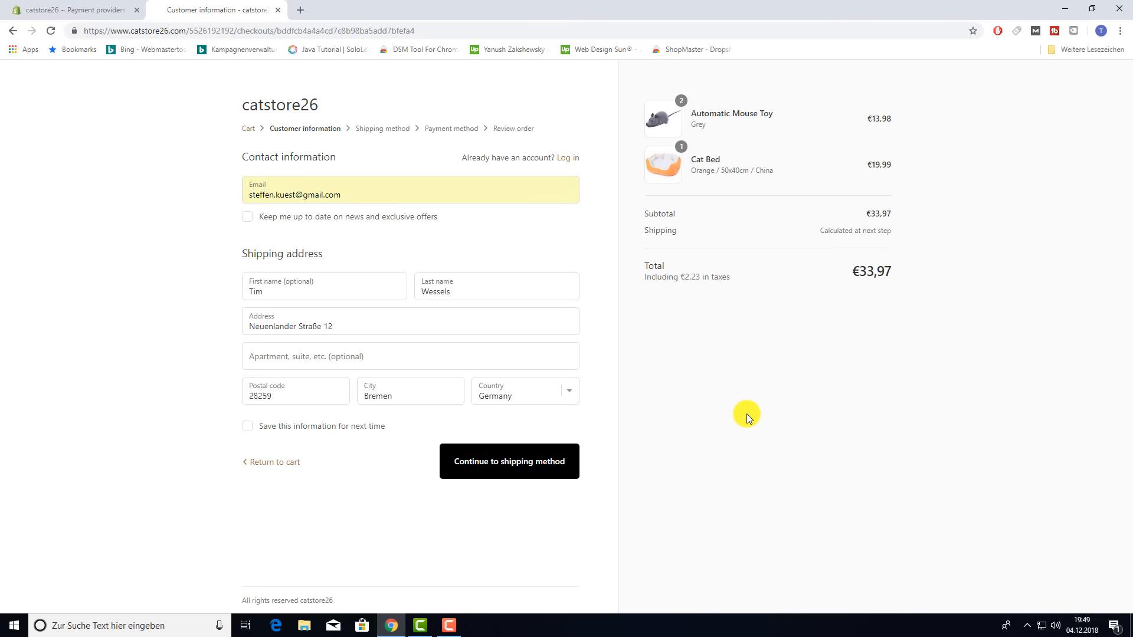
click(519, 466)
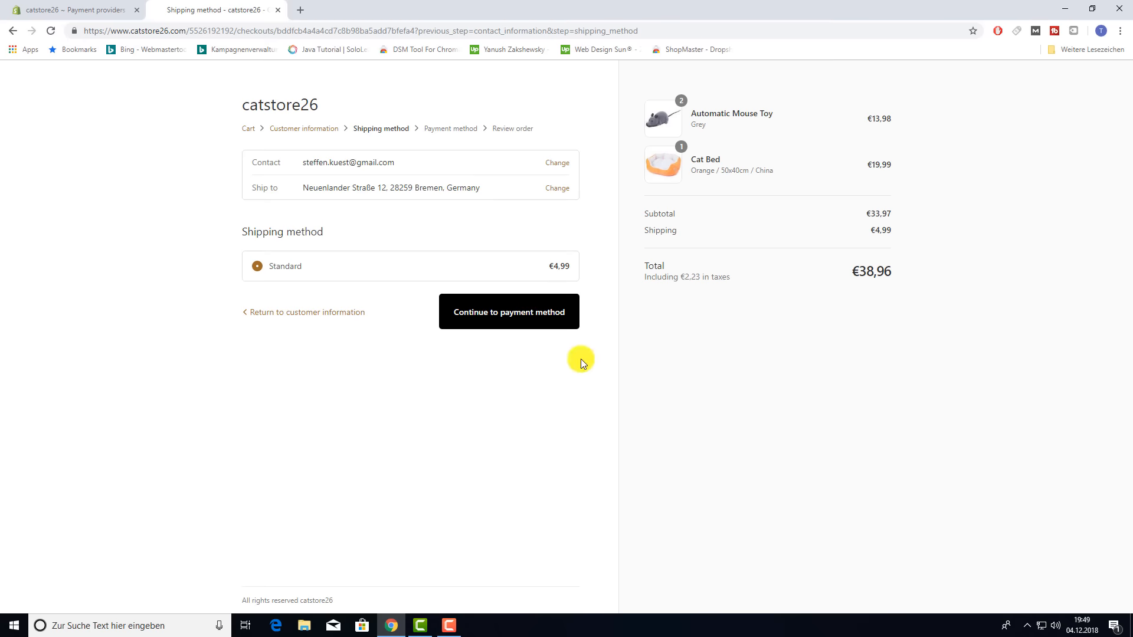
- Keep Standard shipping and enter test card 3, name Bogus Gateway, expiry 10 / 22, CVV 111
click(525, 324)
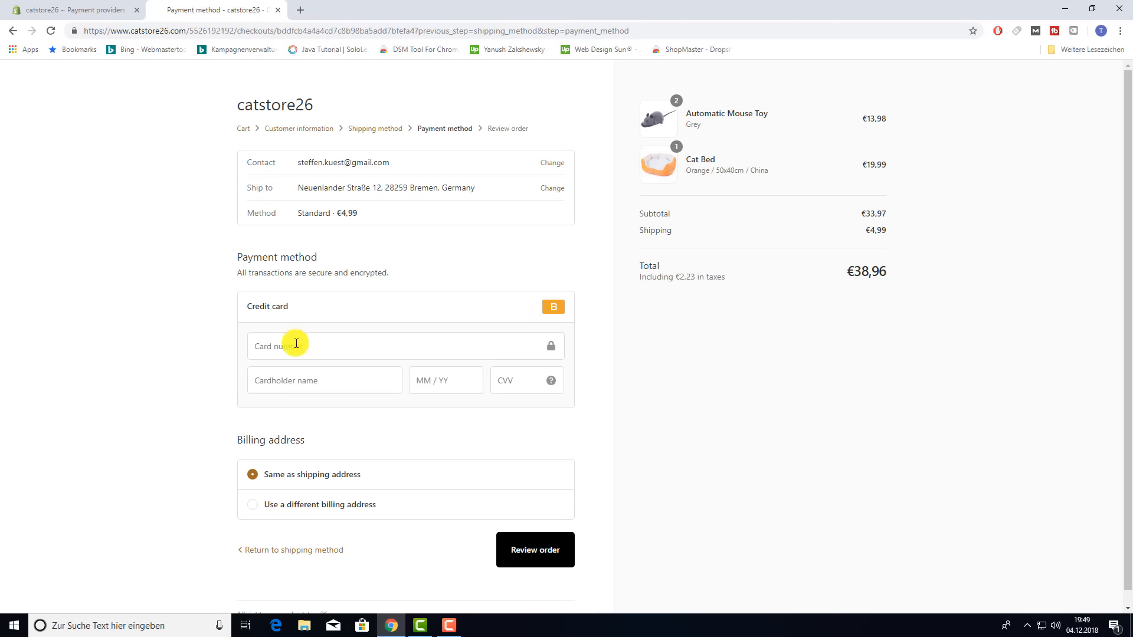
click(284, 347)
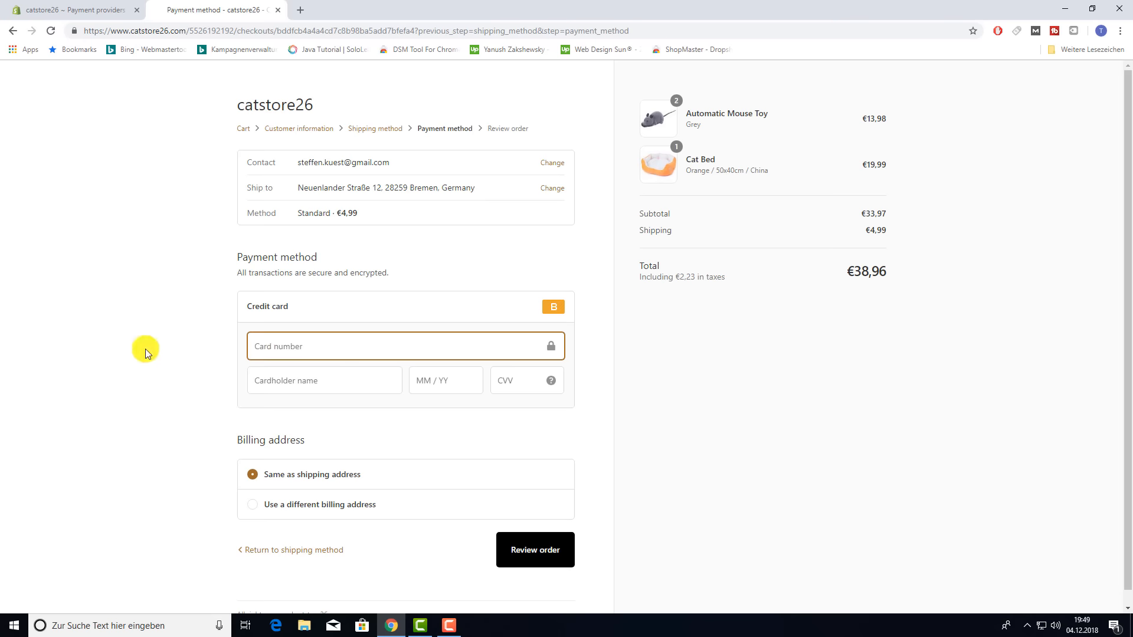
text(3)
click(272, 380)
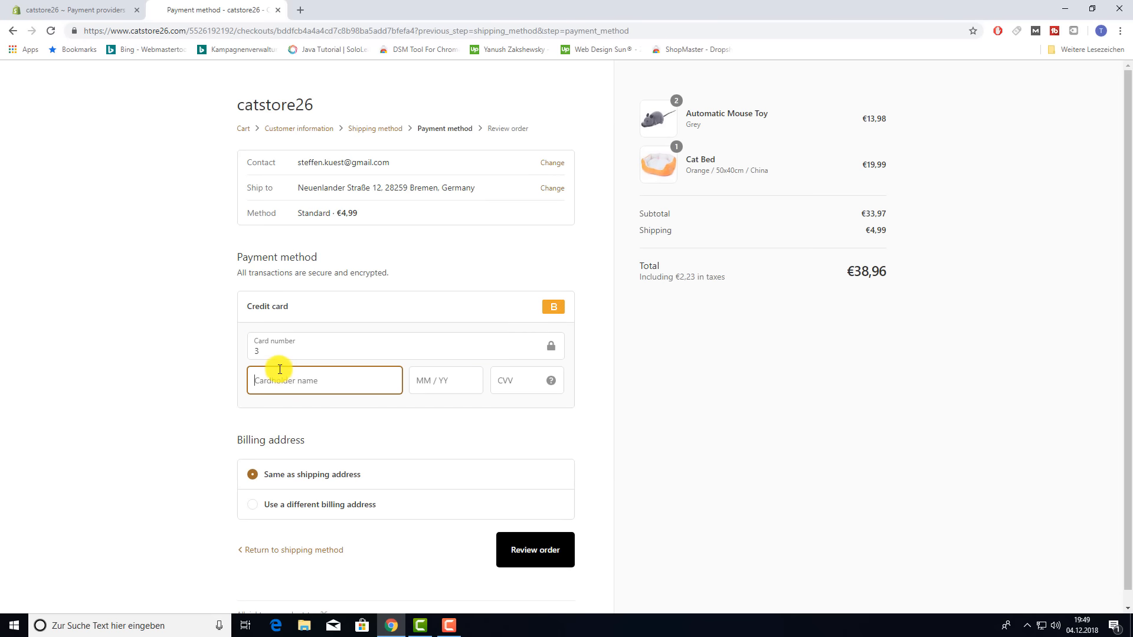
text(Bogus Gateway)
click(429, 380)
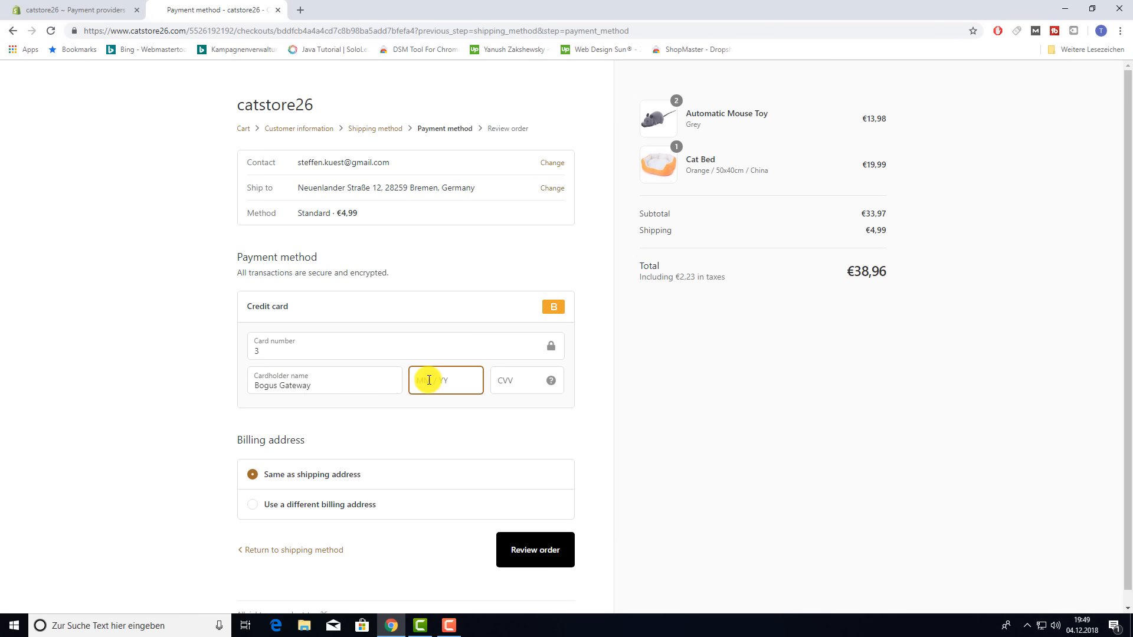
text(10 / 22)
click(535, 371)
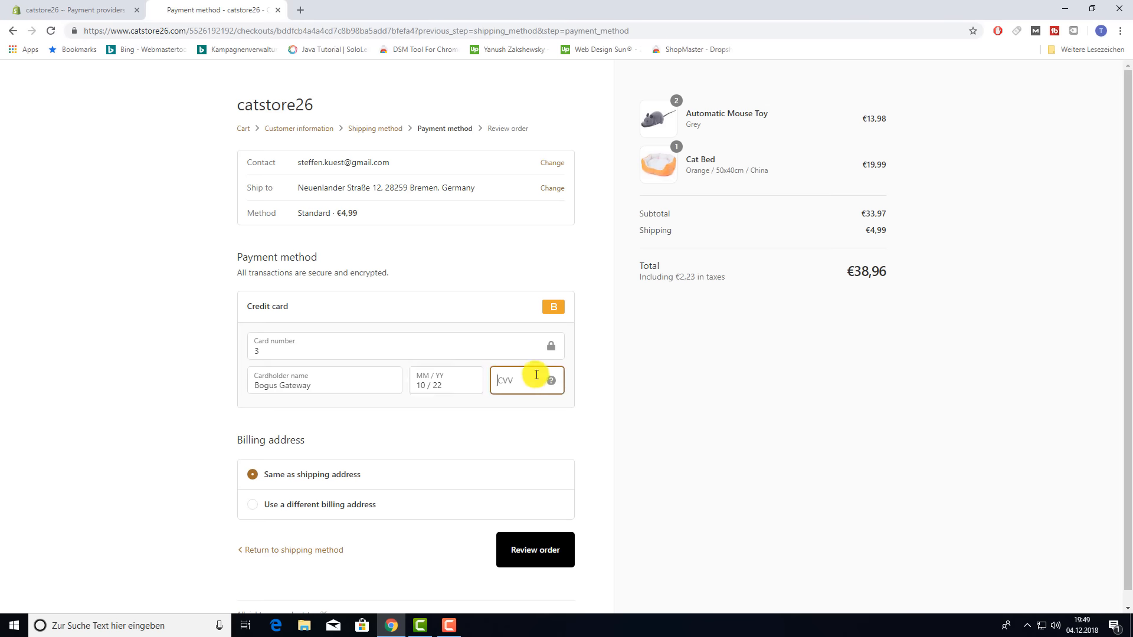
text(111)
click(827, 443)
- Keep the billing address the same as shipping and proceed to order review
scroll(687, 481, down, 1)
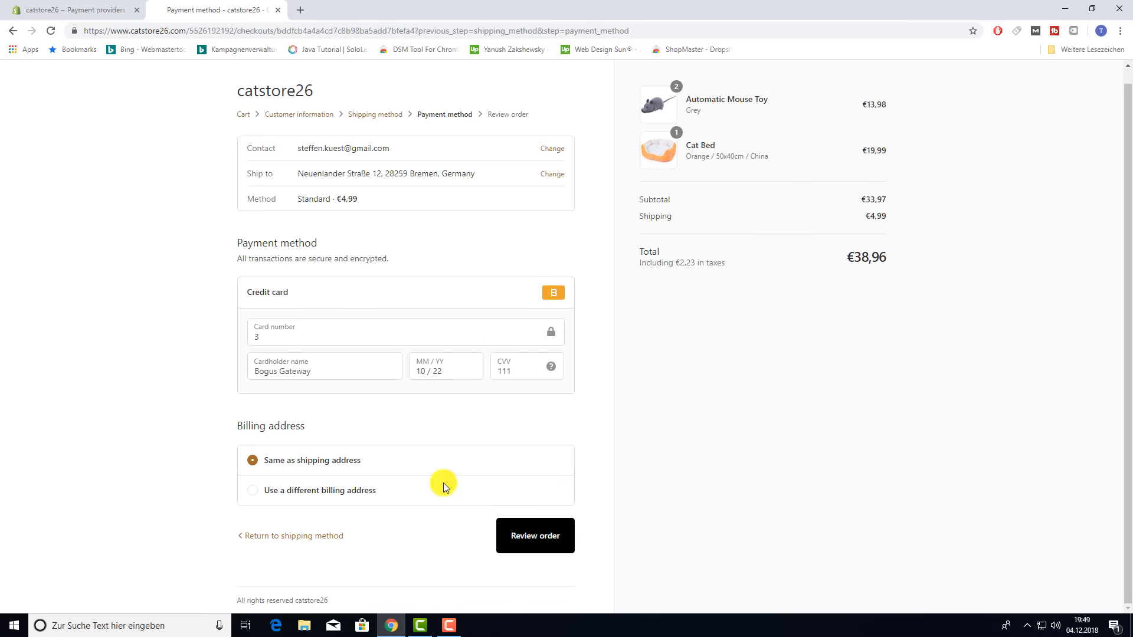
click(254, 492)
scroll(348, 519, down, 3)
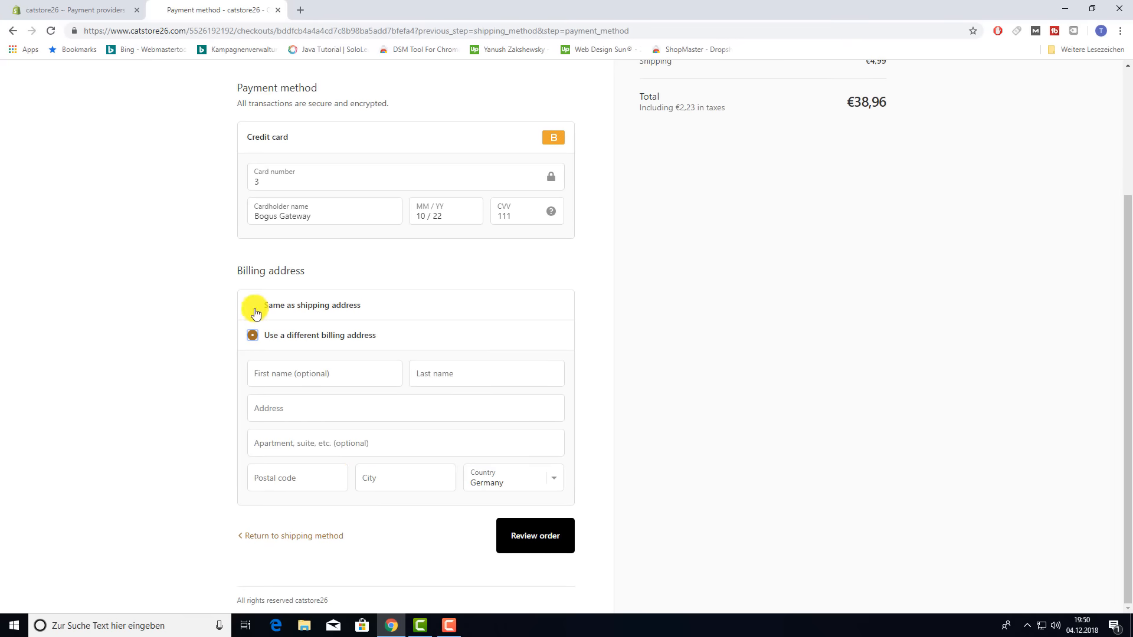
click(255, 312)
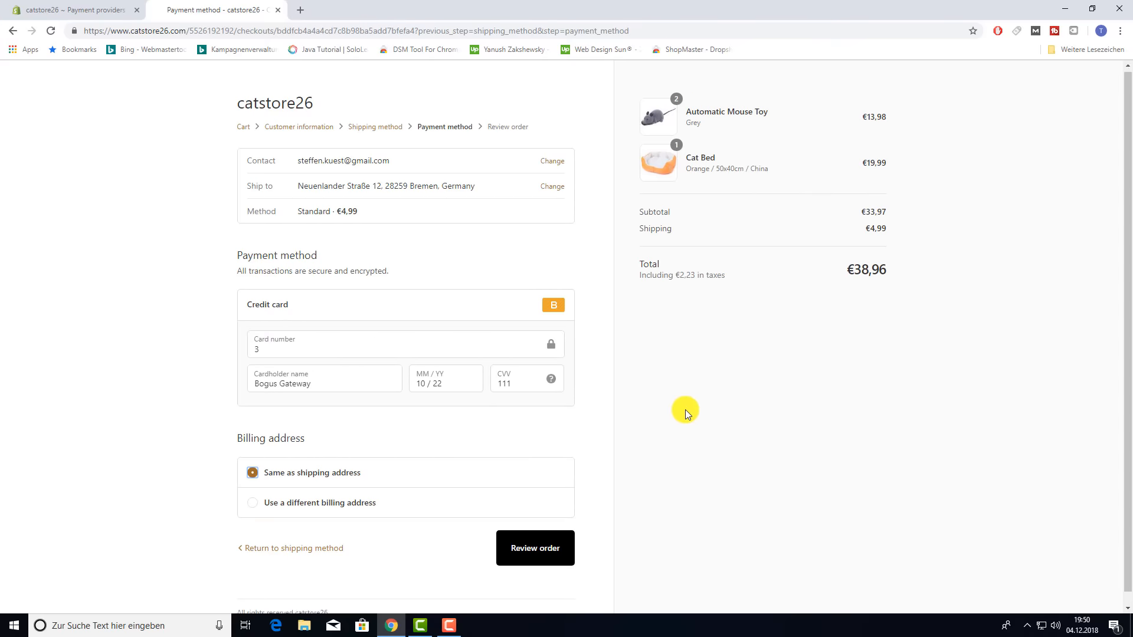
scroll(683, 410, down, 1)
click(530, 537)
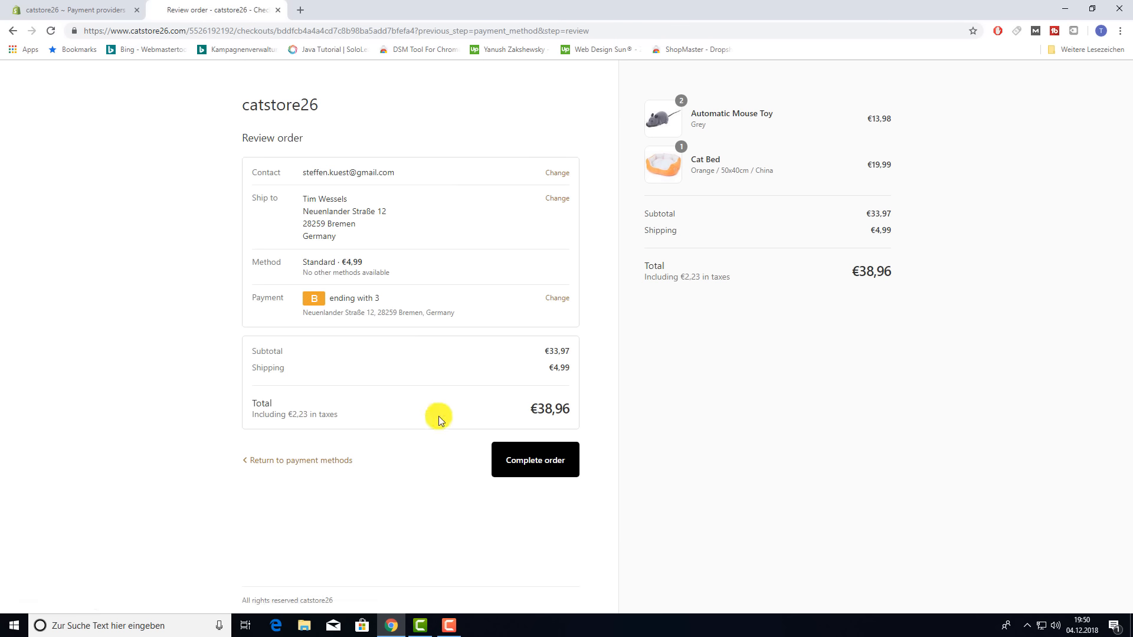
- After card 3 is declined, re-enter test card 1 with name Bogus Gateway and CVV 111
click(530, 461)
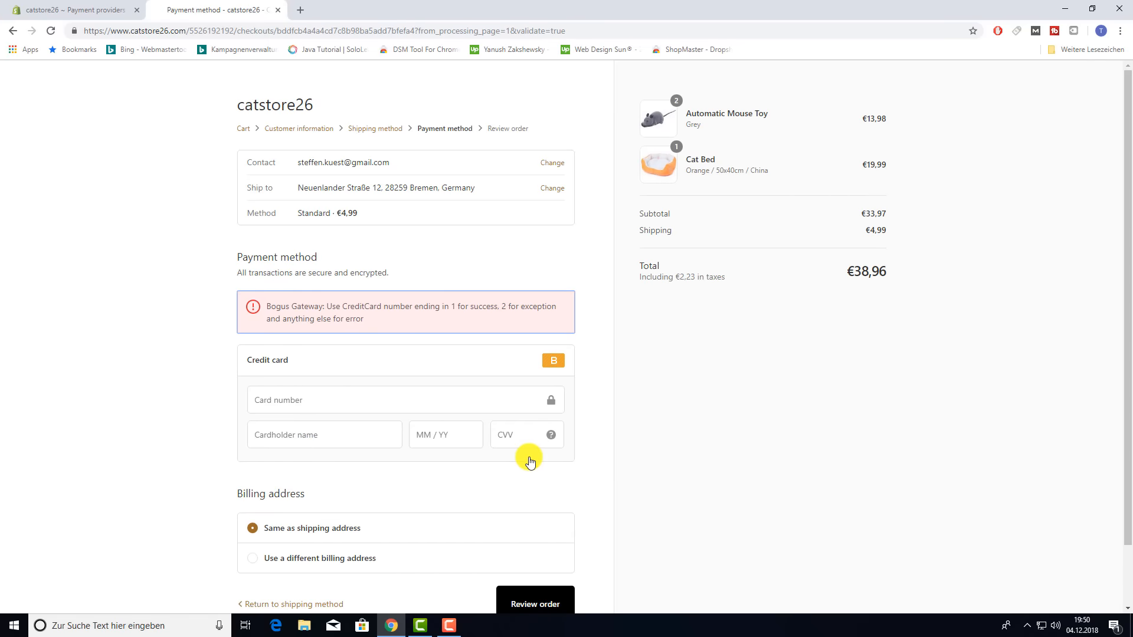
click(336, 399)
text(1)
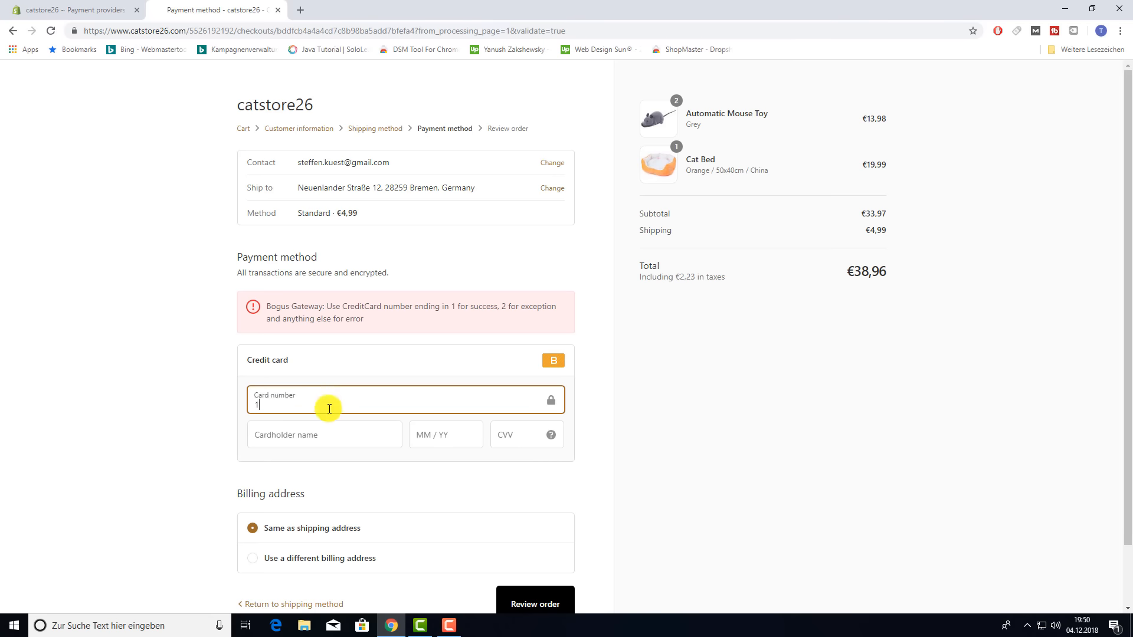
click(299, 432)
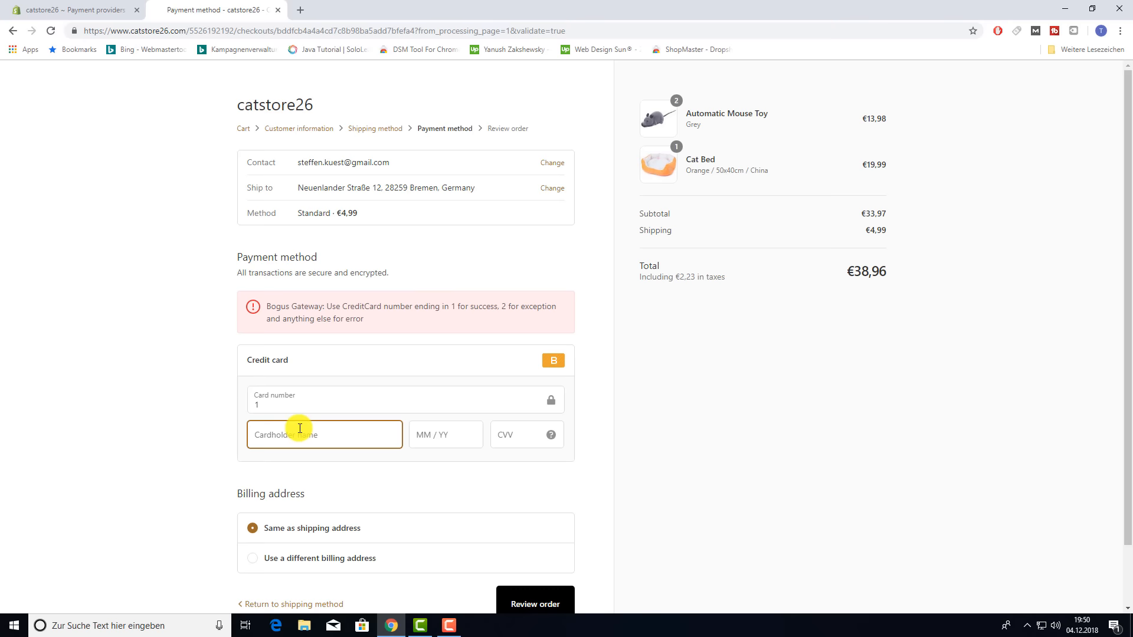
text(Bogus Gateway)
click(429, 433)
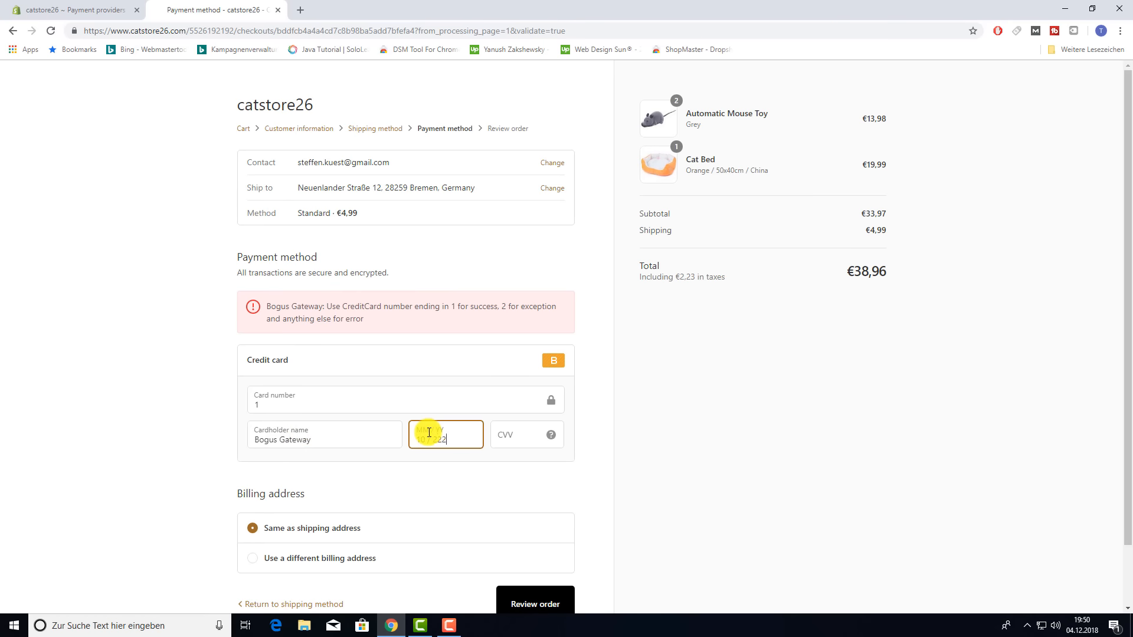
click(522, 442)
text(111)
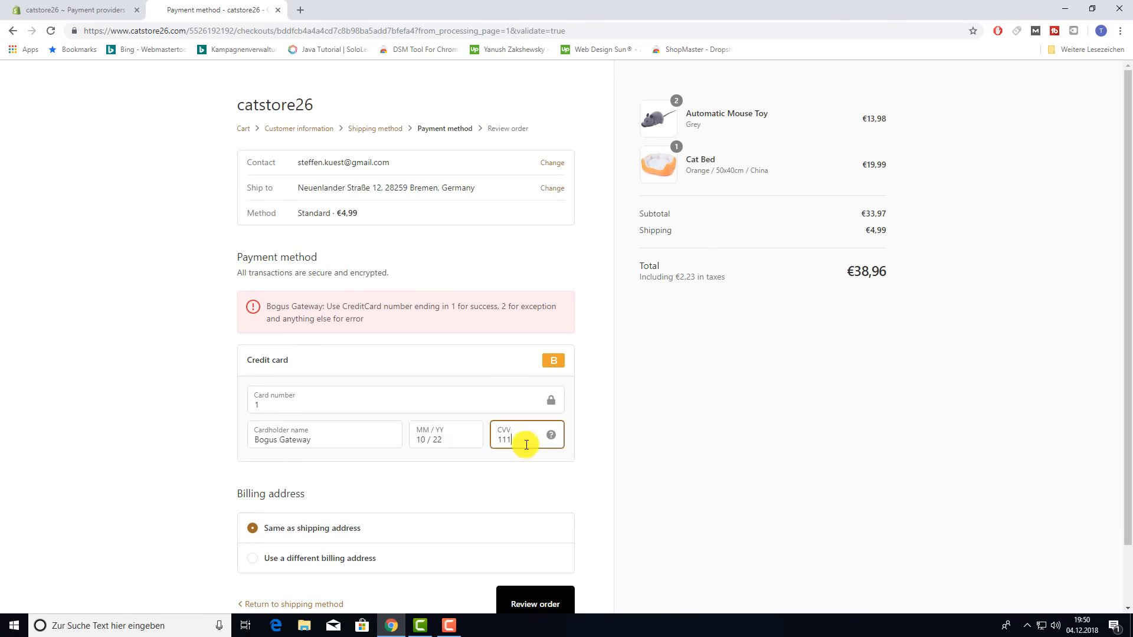
click(668, 480)
scroll(543, 519, down, 1)
click(543, 522)
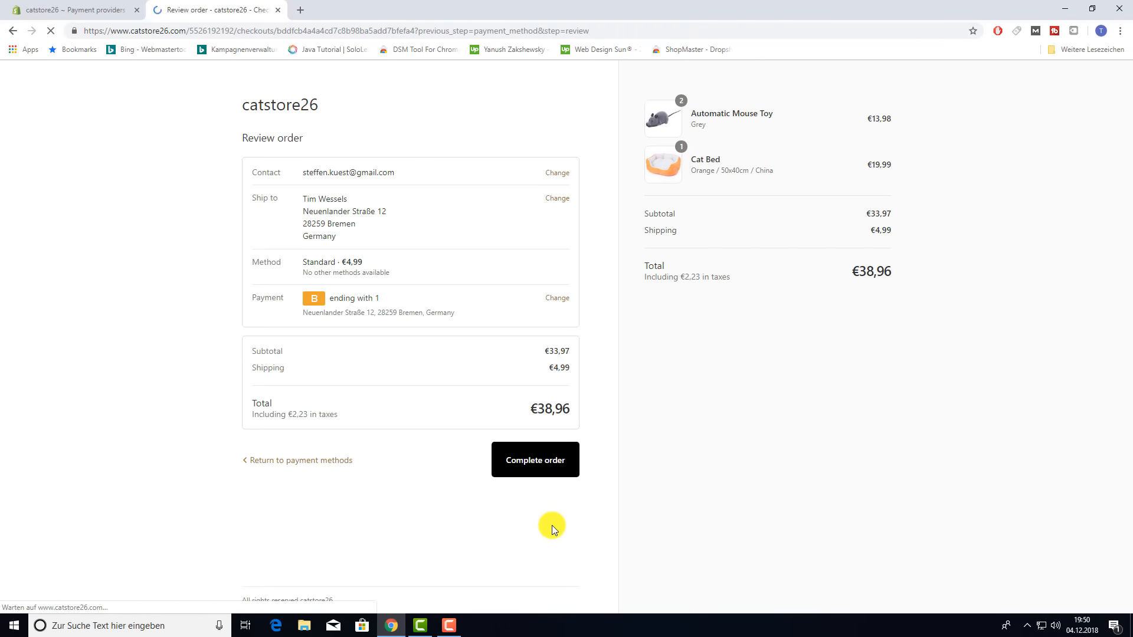
- Complete order #1001 for €38,96 with test card 1 and return to the store home page
click(535, 467)
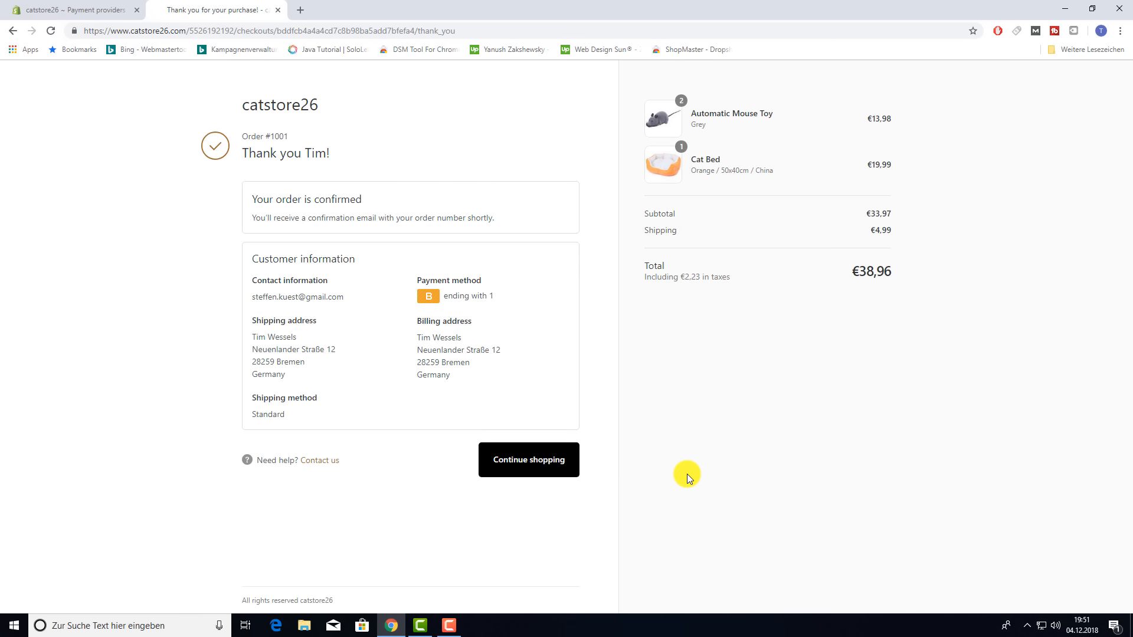
click(532, 466)
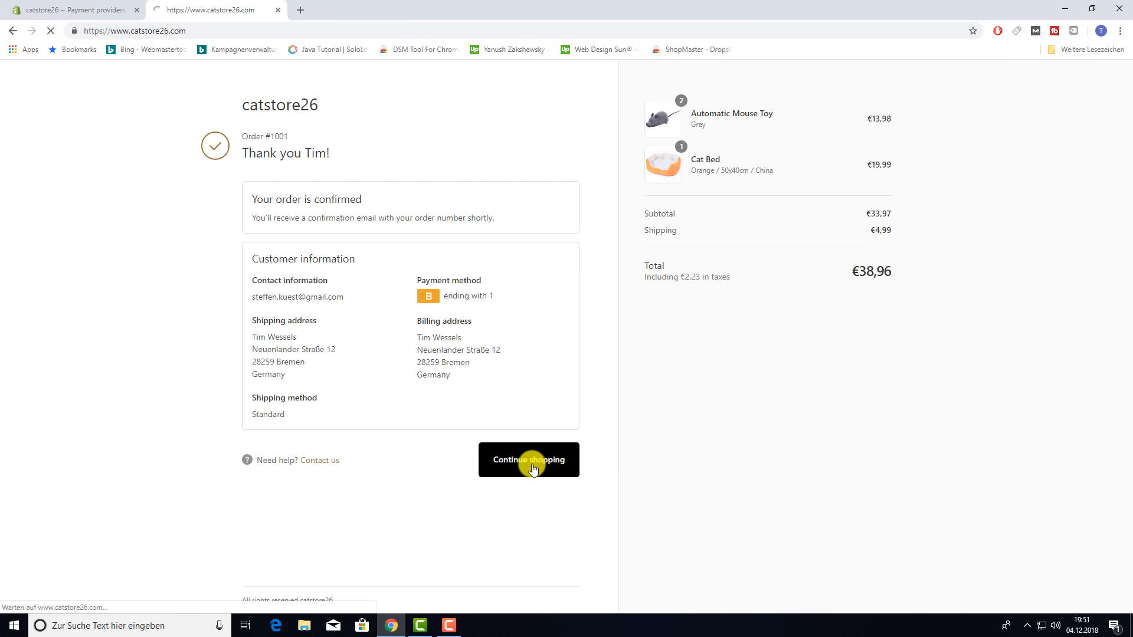
scroll(663, 362, down, 12)
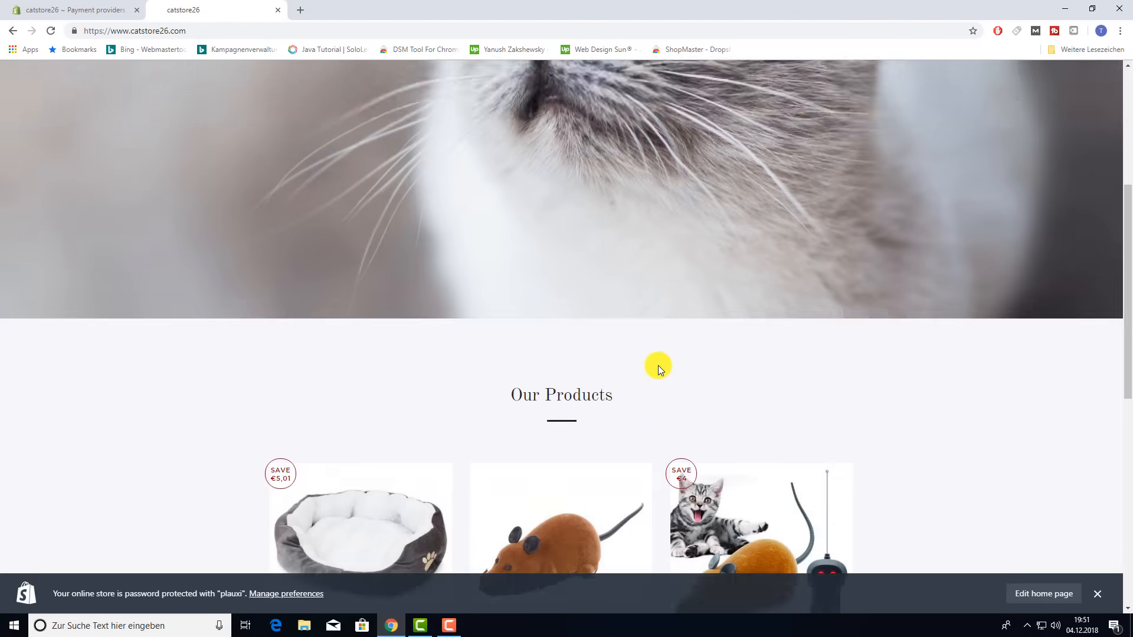
scroll(650, 366, up, 4)
scroll(608, 363, up, 8)
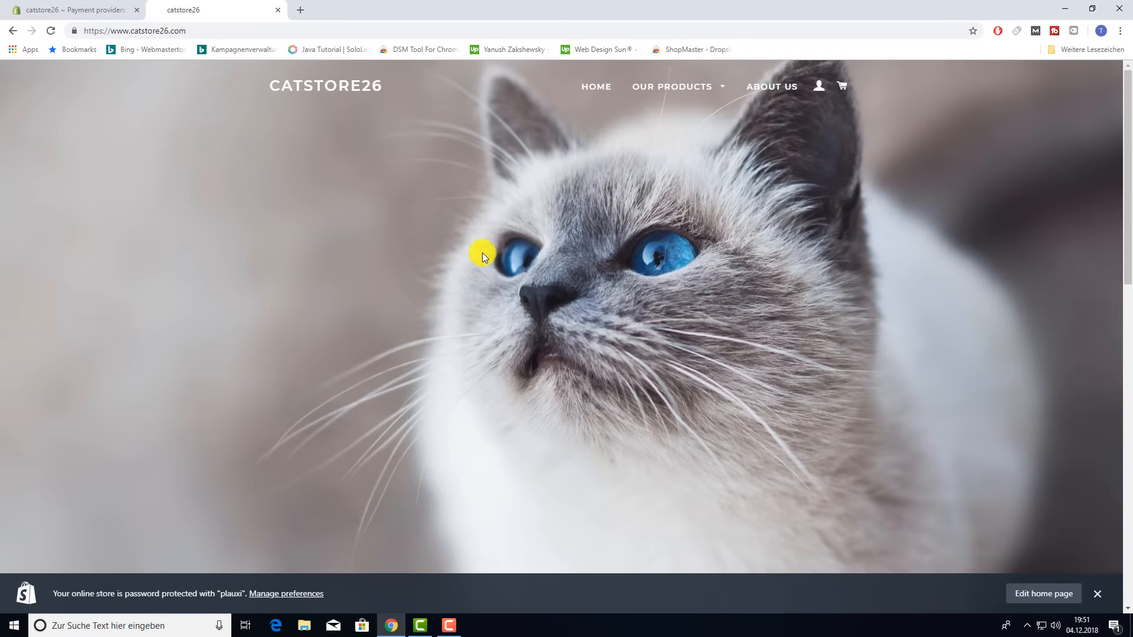
- Close the storefront, reload admin Home, and open Orders to find #1001 Authorized at €38,96
click(278, 10)
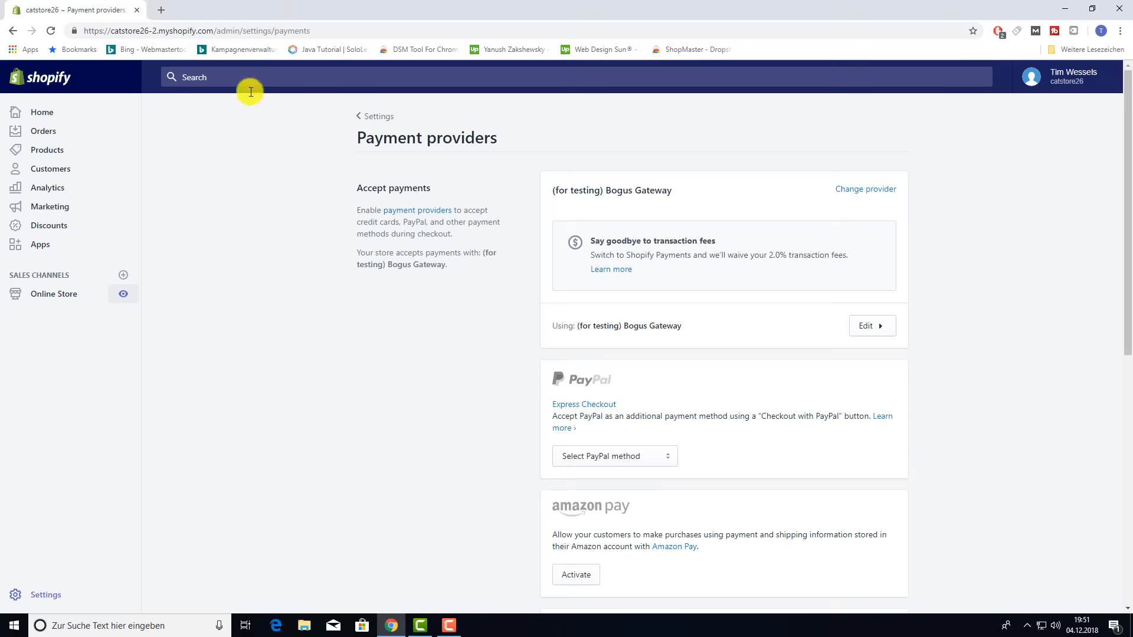
click(40, 111)
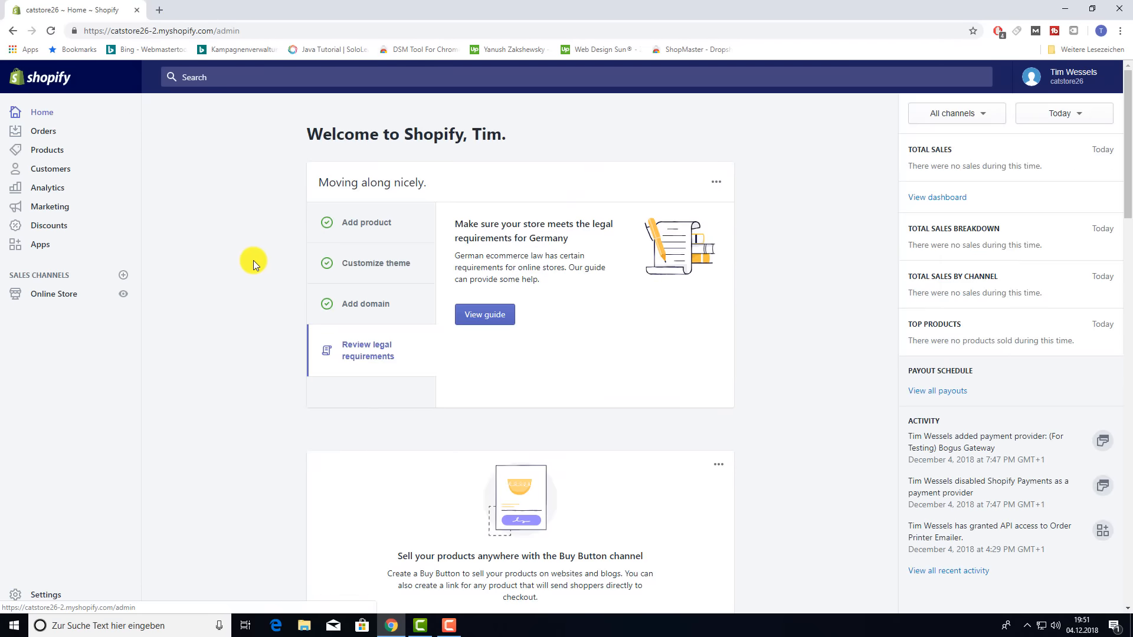
key(F5)
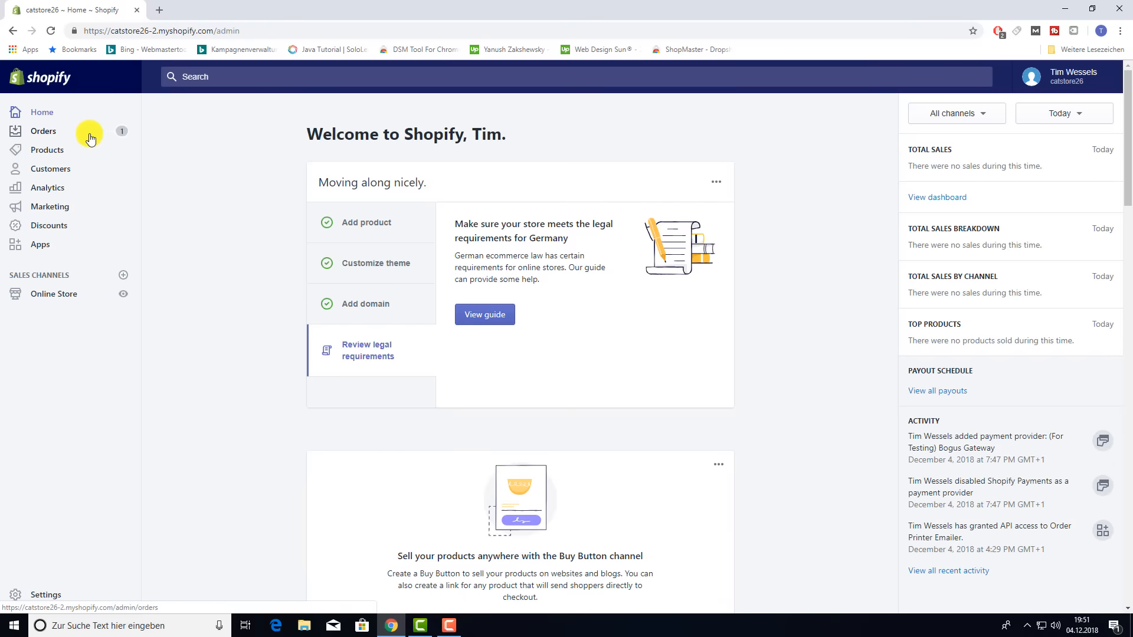
click(90, 139)
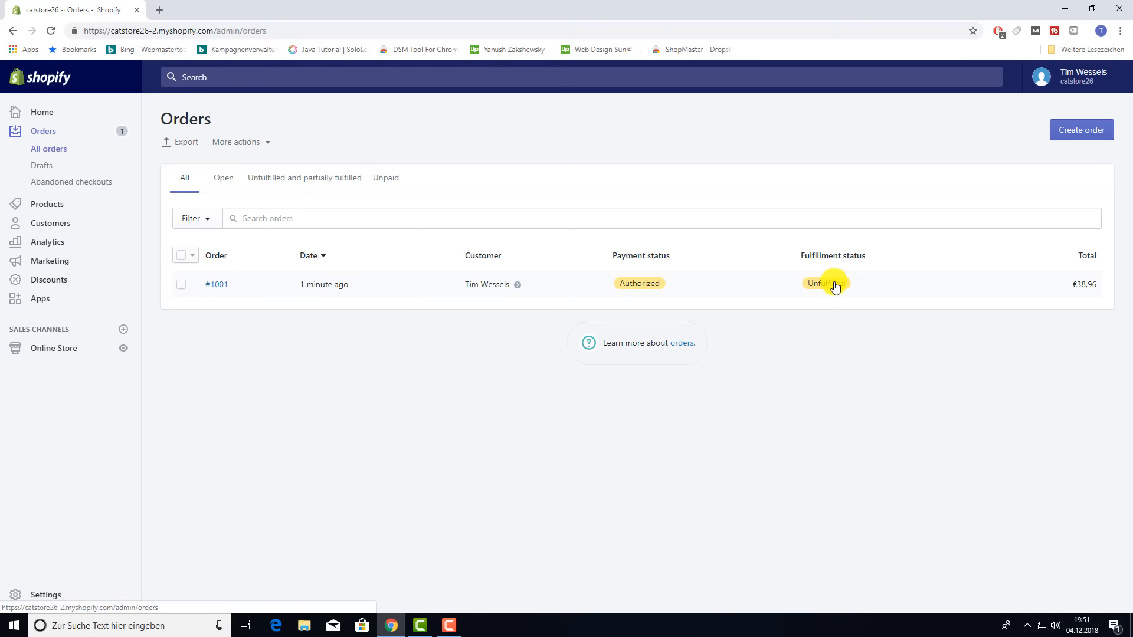
- Open order #1001 and capture the full €38,96 authorized payment
click(217, 285)
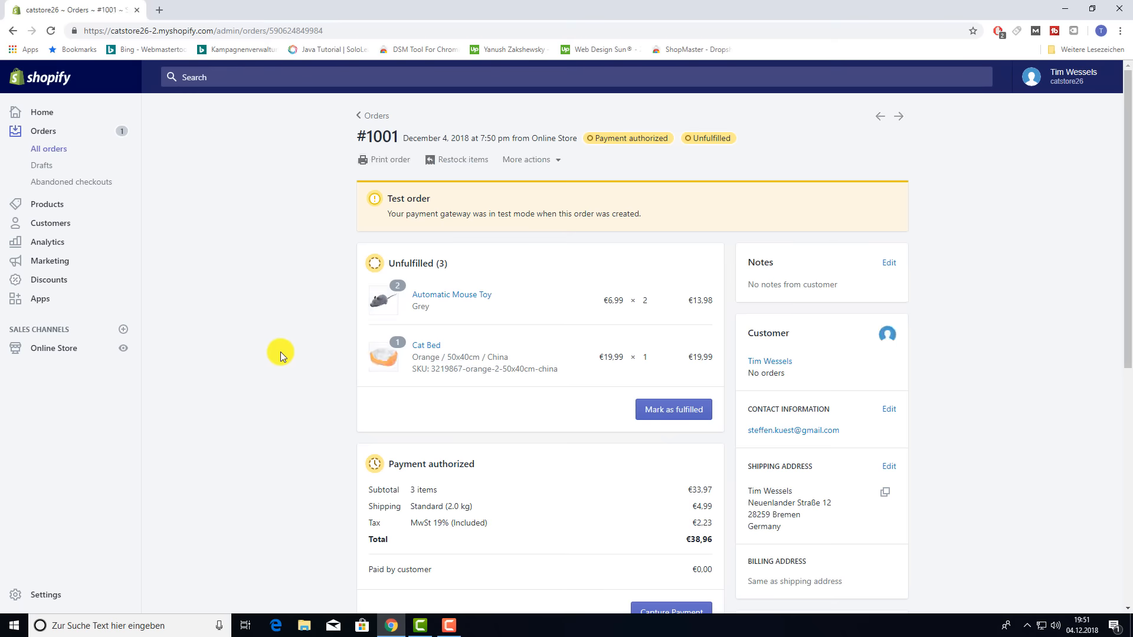
scroll(281, 353, down, 5)
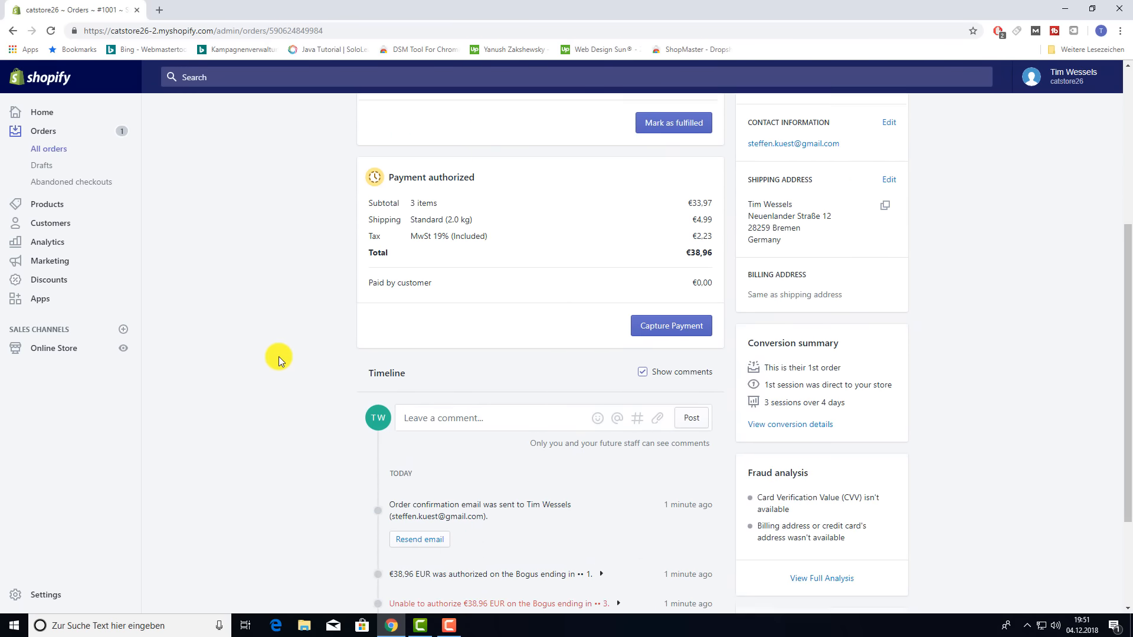
scroll(279, 356, up, 3)
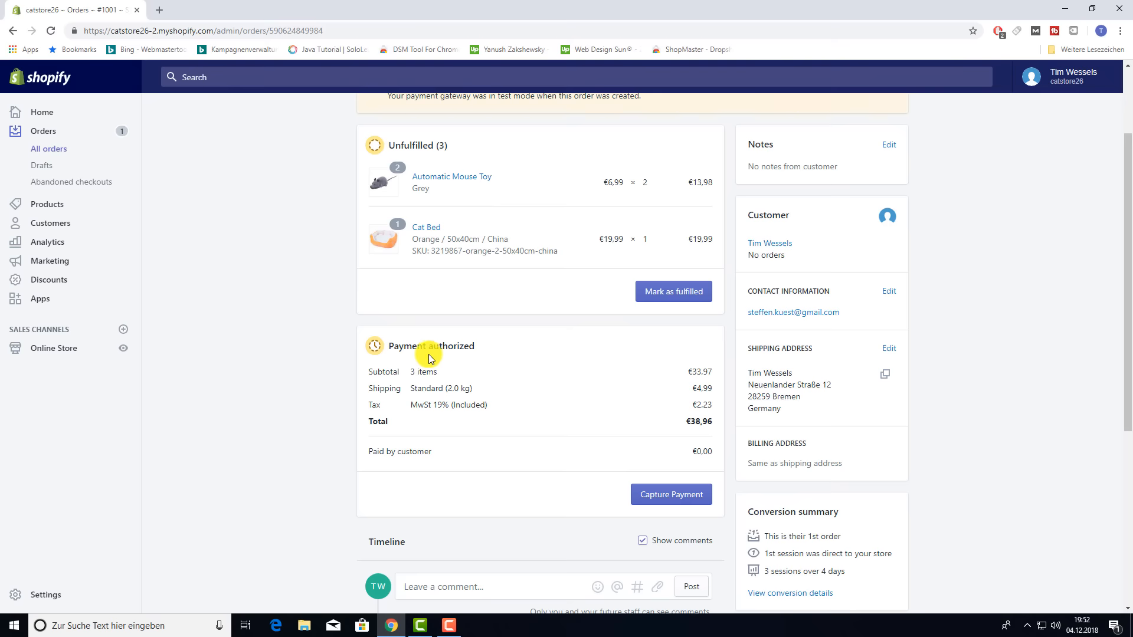
click(665, 497)
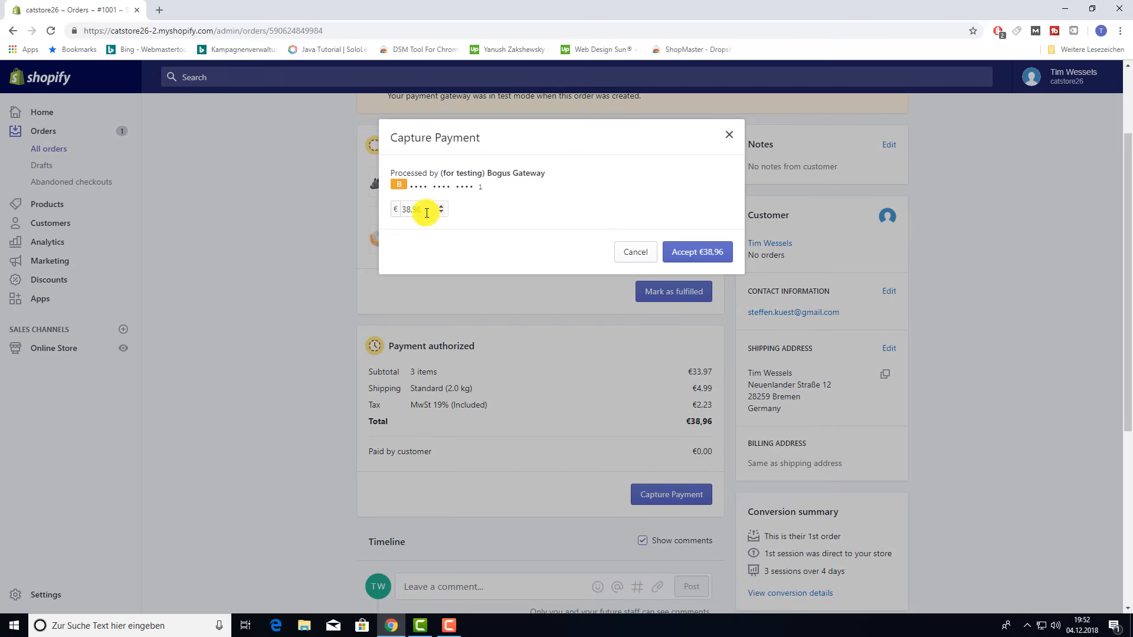
click(703, 254)
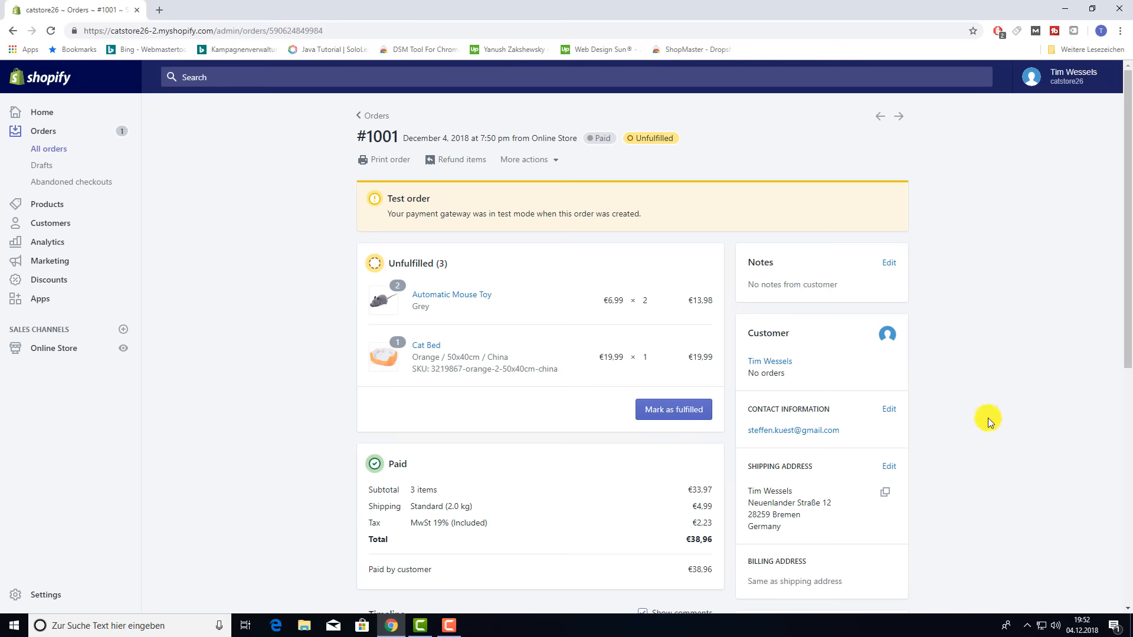
scroll(988, 423, down, 2)
scroll(985, 420, down, 2)
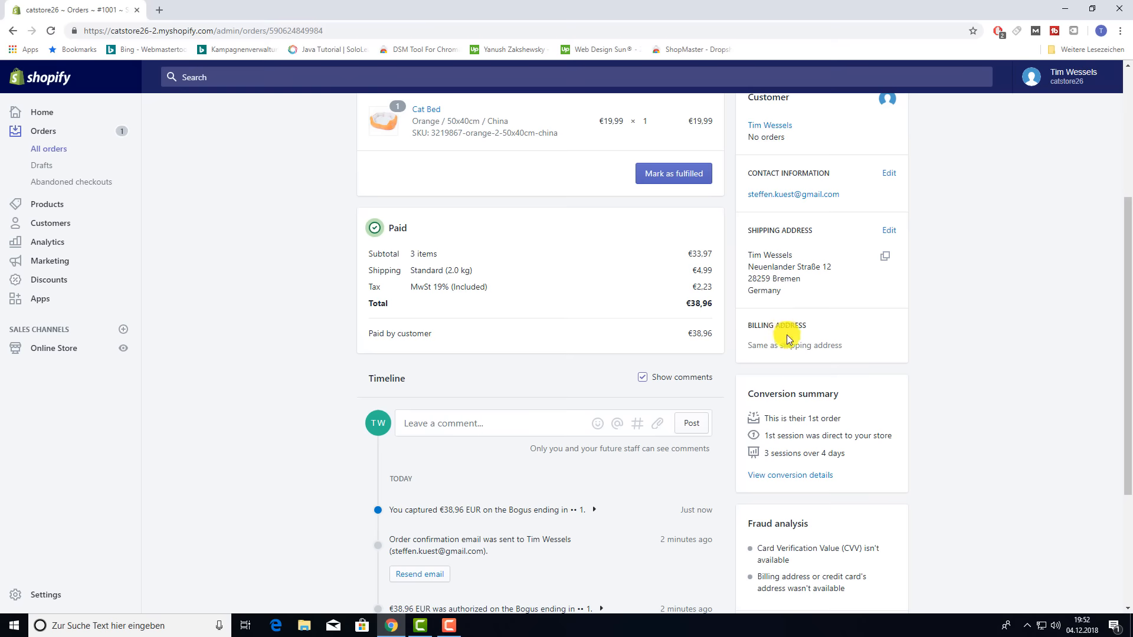
scroll(971, 391, down, 1)
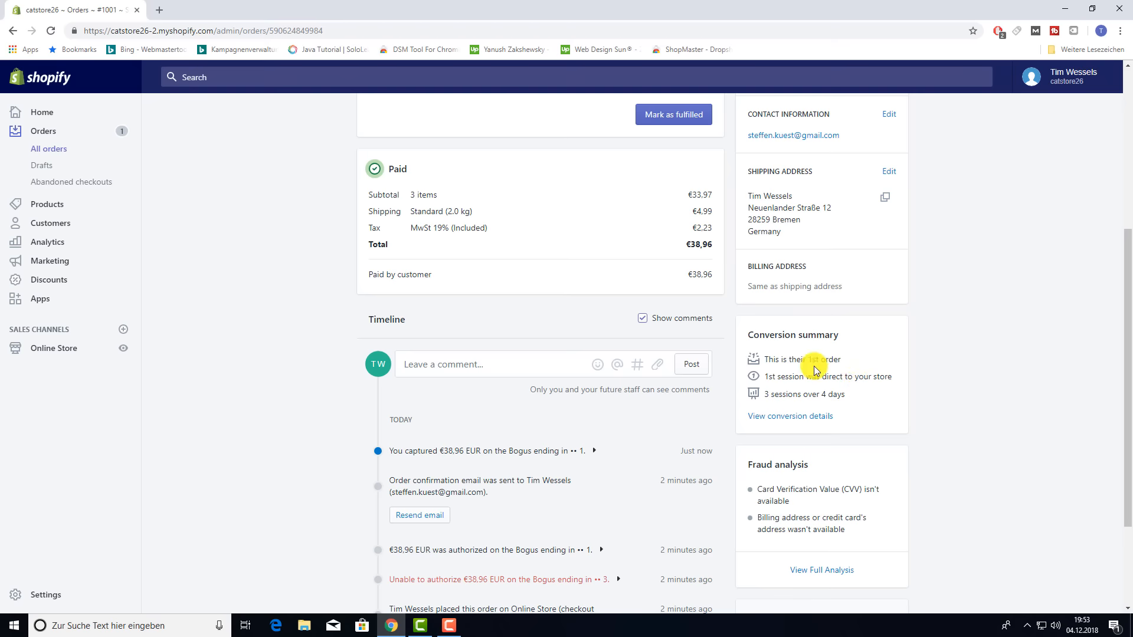
scroll(866, 364, down, 1)
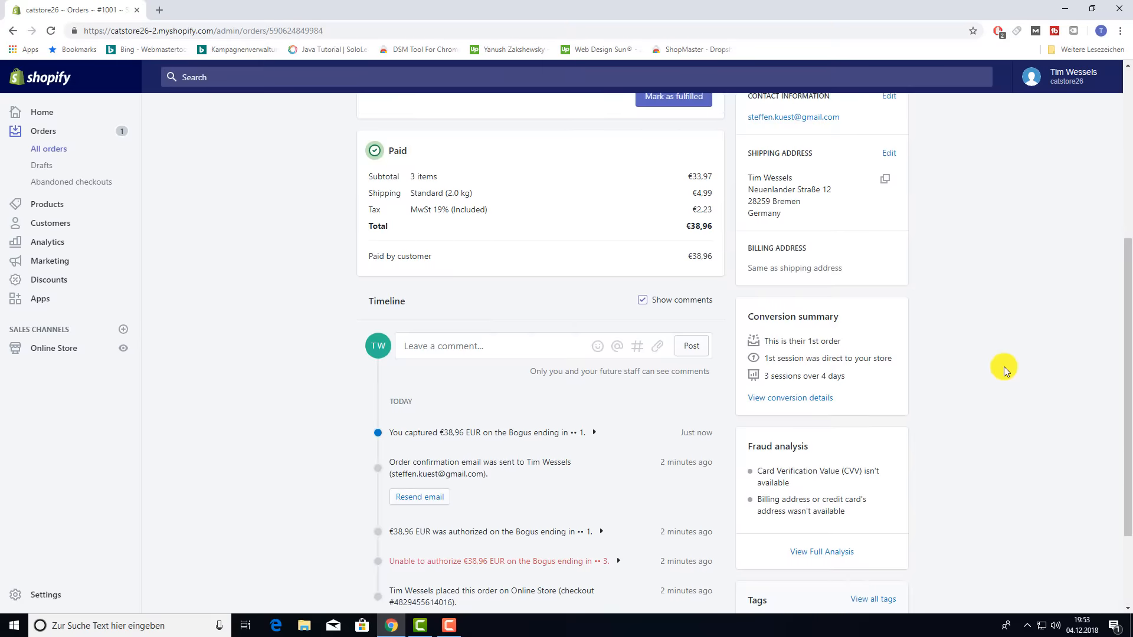
scroll(1004, 366, up, 4)
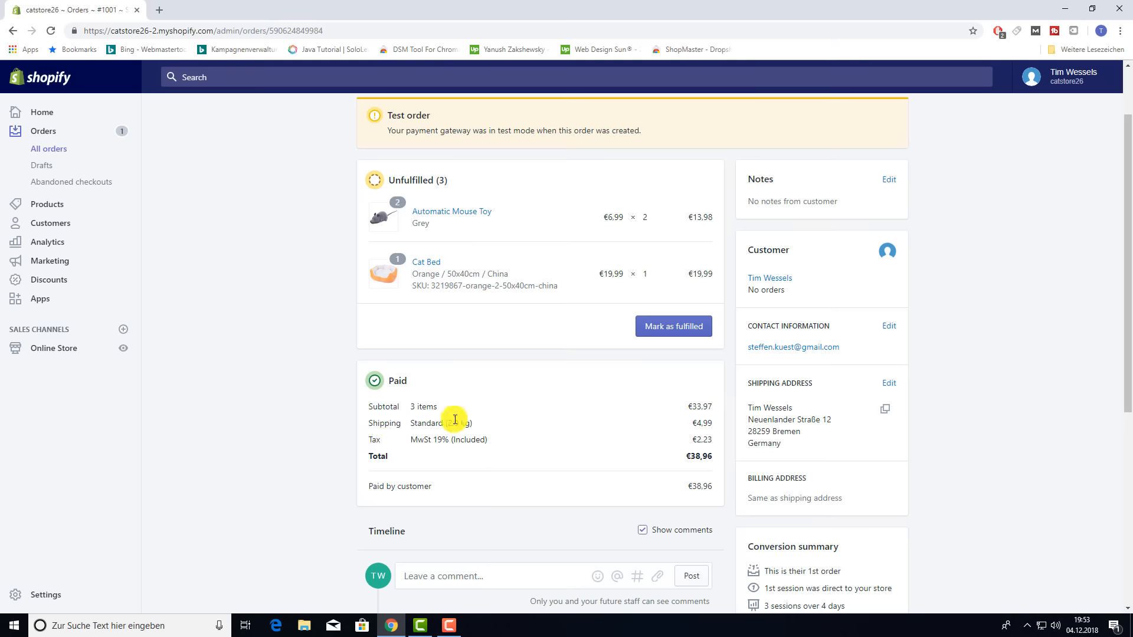
scroll(423, 422, down, 2)
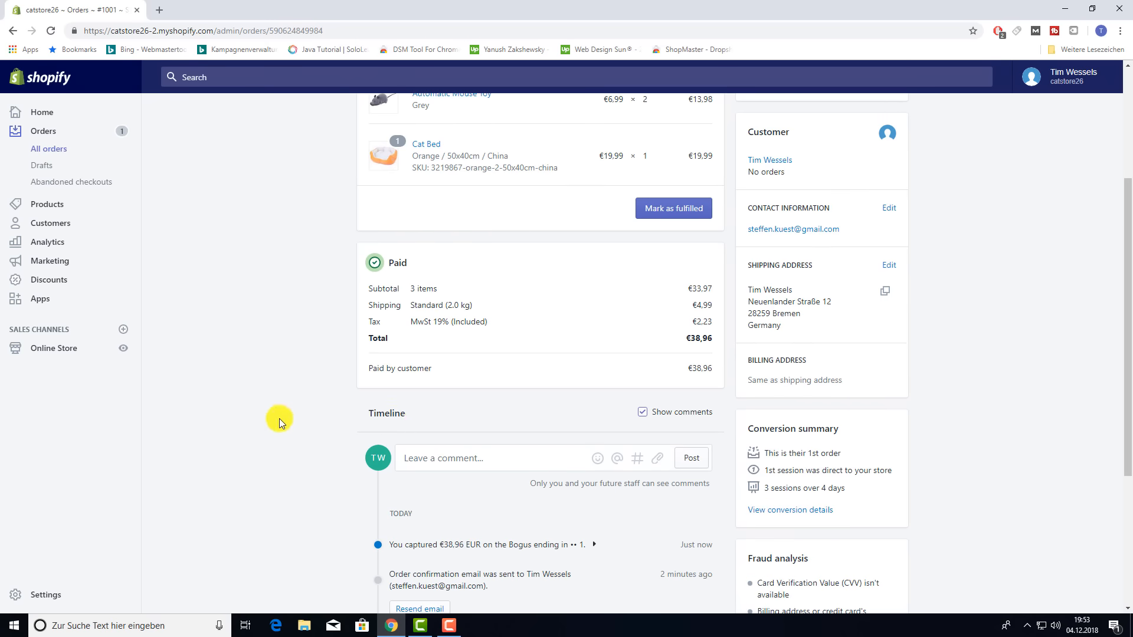
scroll(278, 419, down, 3)
scroll(900, 414, up, 5)
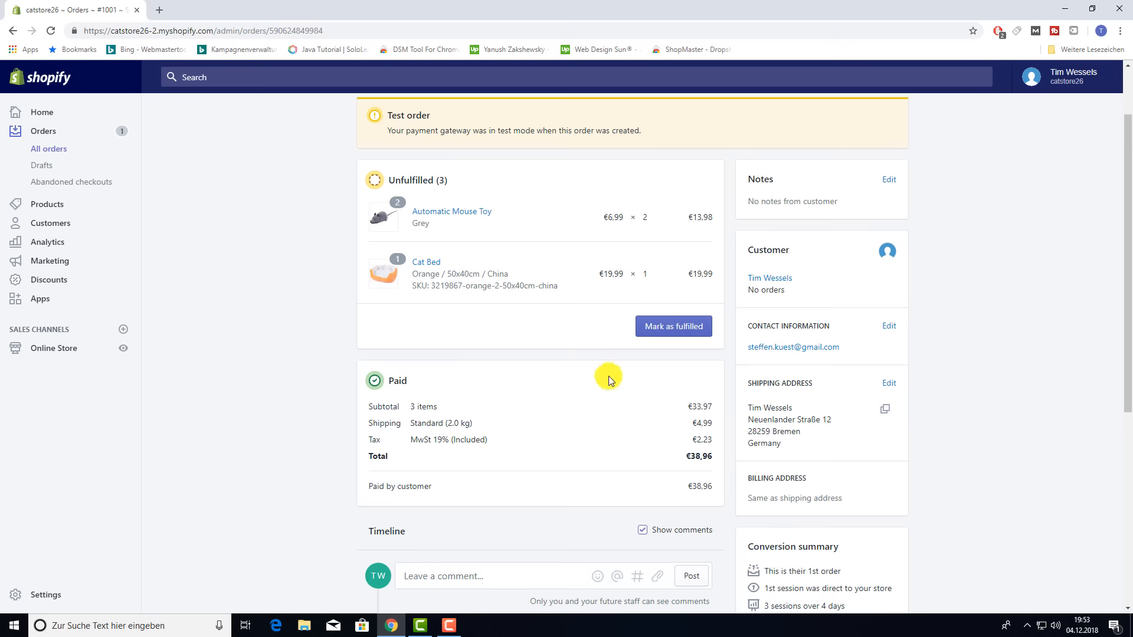
- Start fulfilling order #1001 with no shipping carrier and customer shipment notification turned off
click(665, 334)
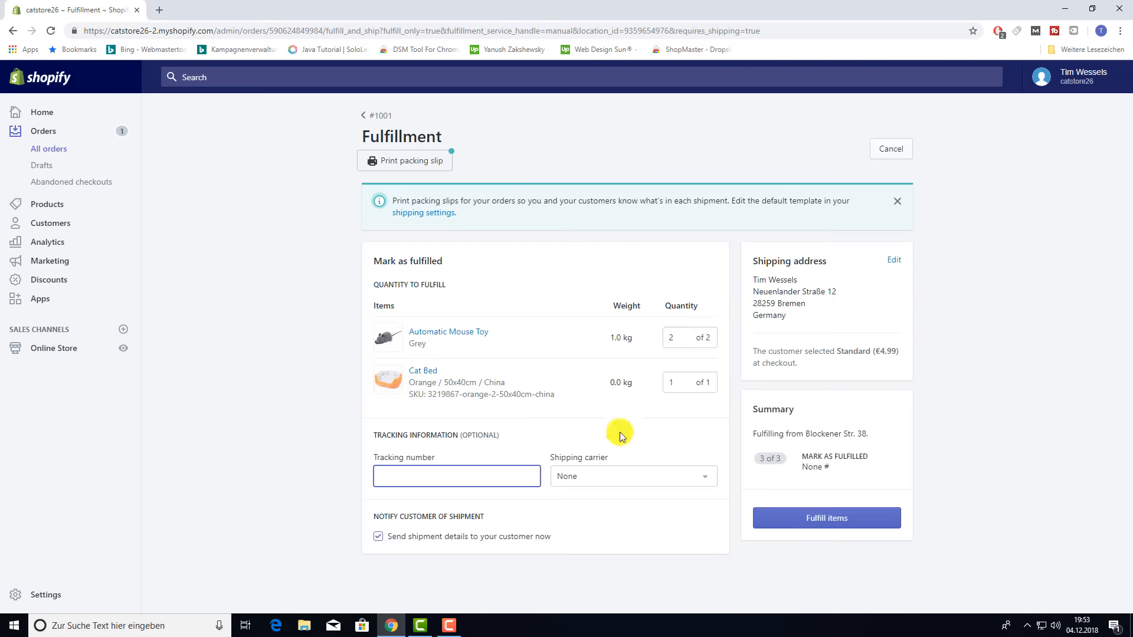
click(646, 472)
scroll(623, 400, down, 2)
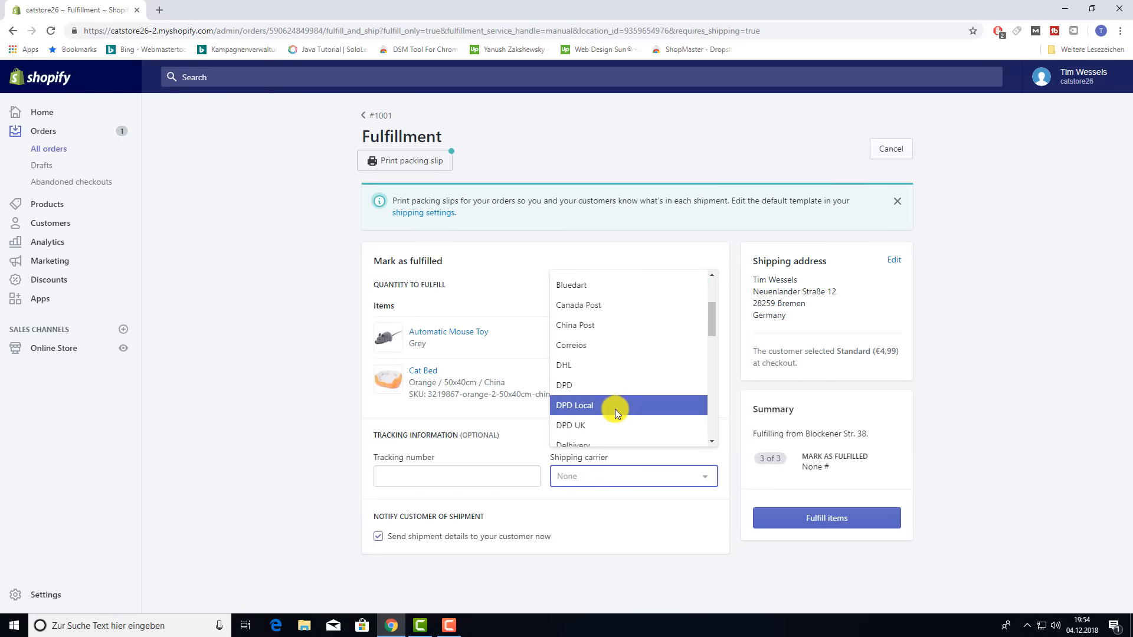
click(623, 513)
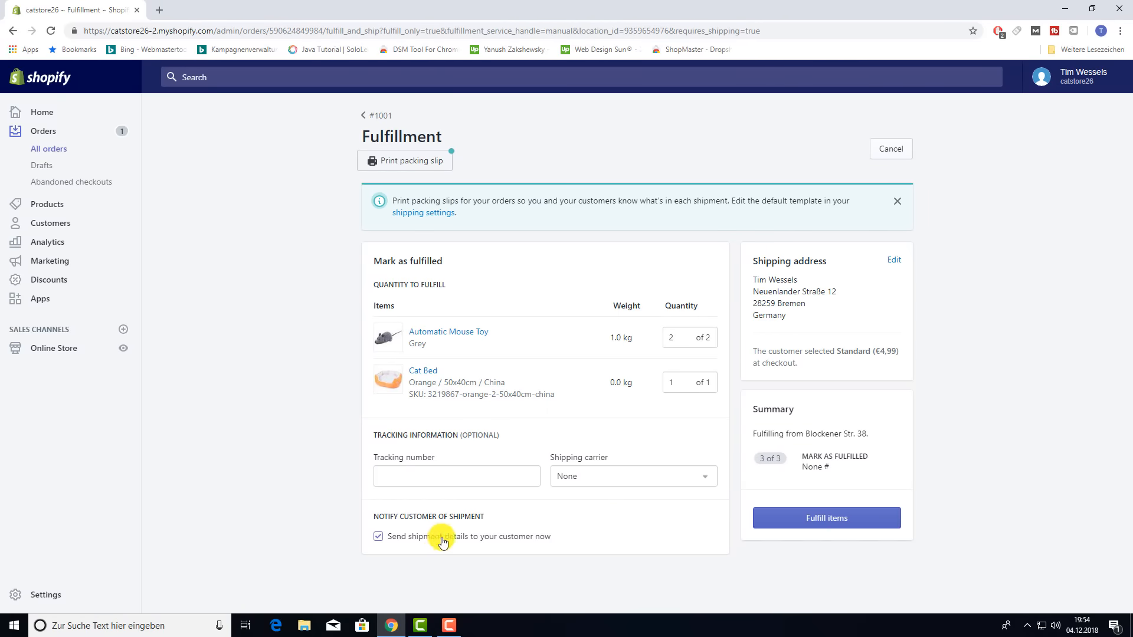
click(378, 538)
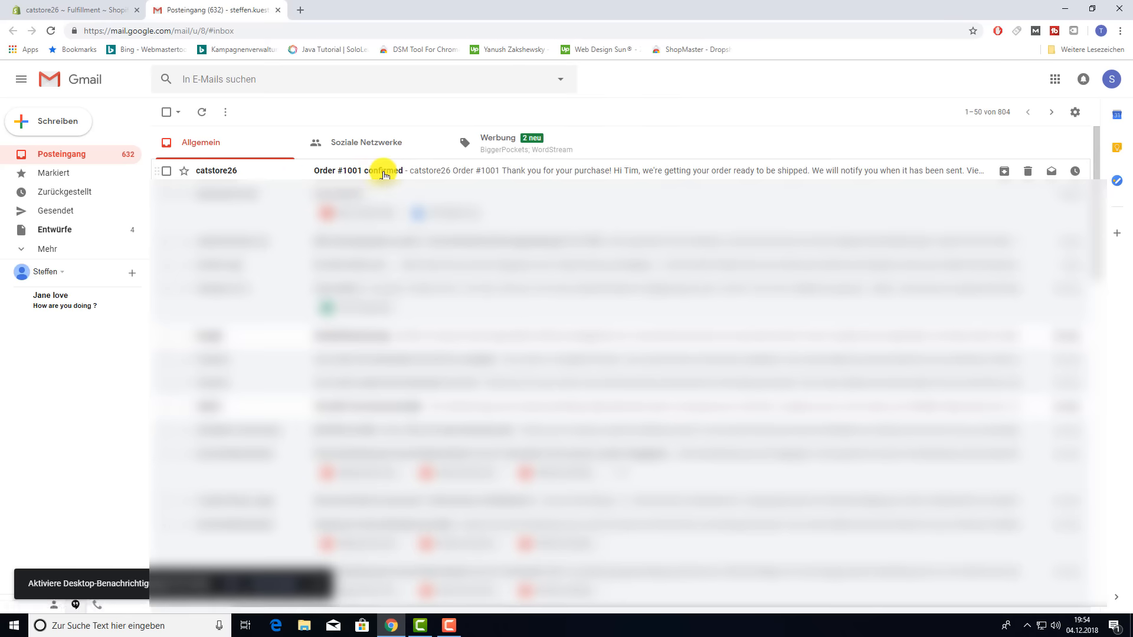
- Read the 'Order #1001 confirmed' email down to its €38,96 total and PDF receipt link
click(472, 171)
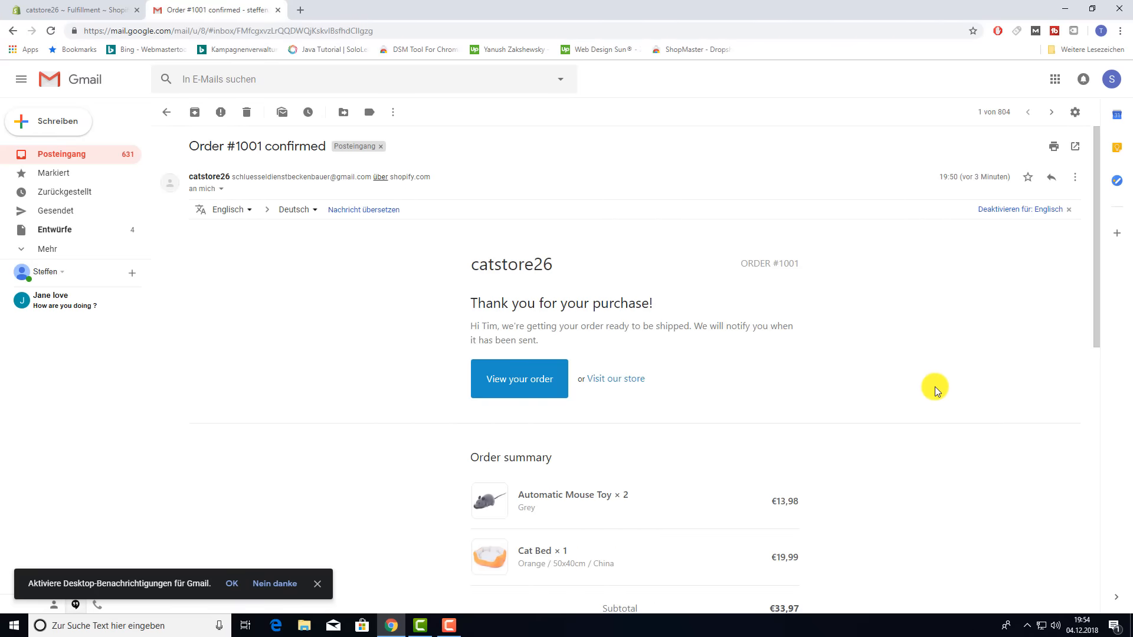
scroll(936, 392, down, 3)
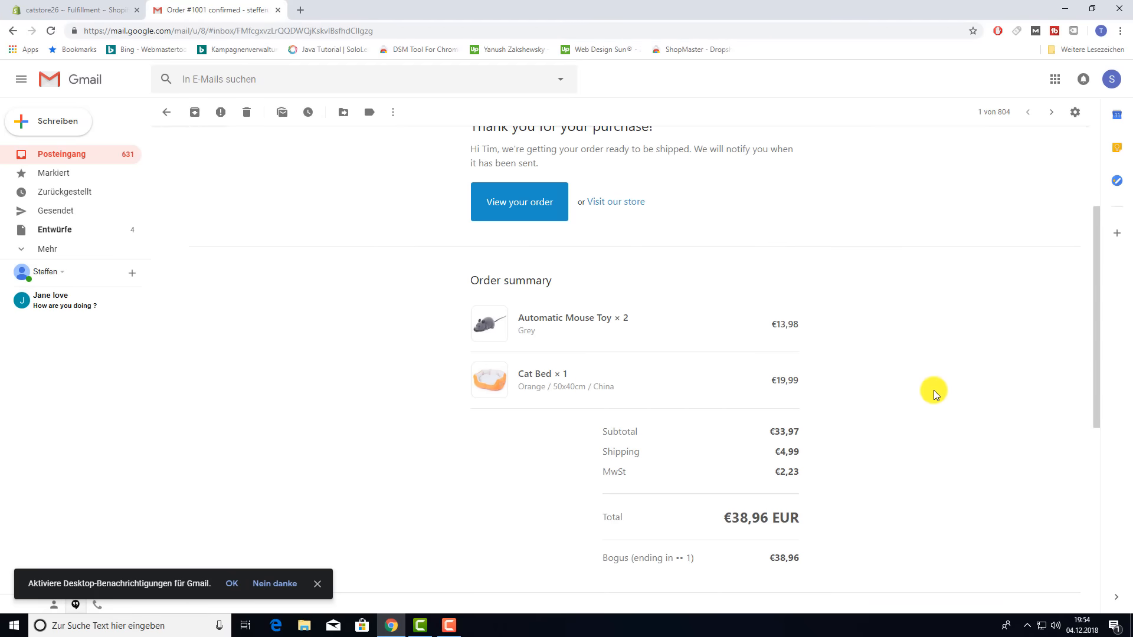
scroll(927, 393, up, 1)
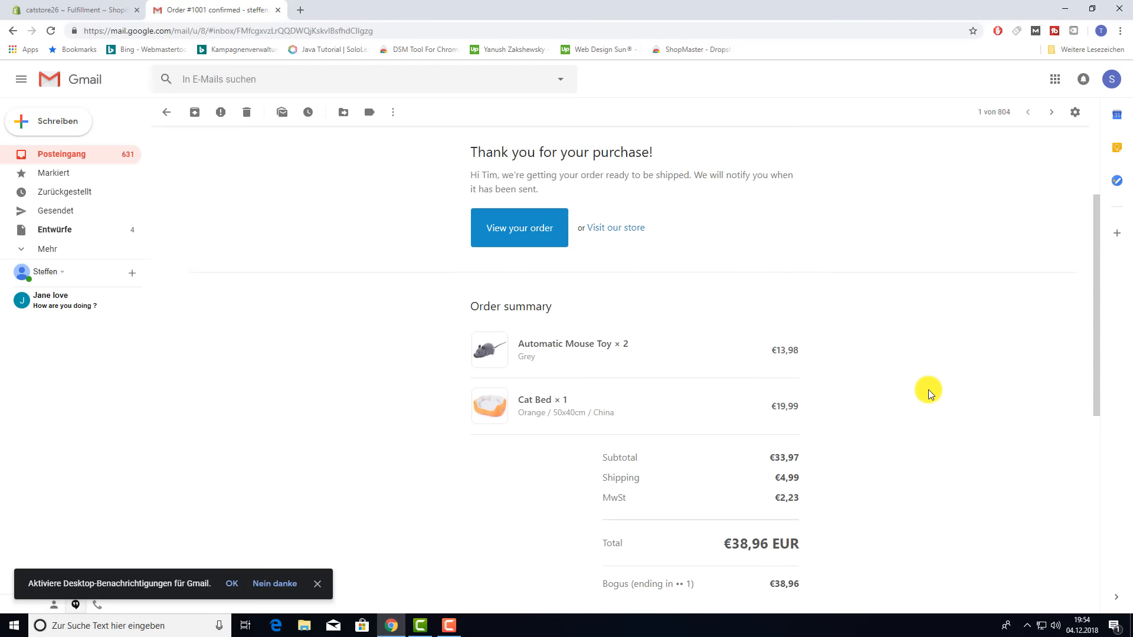
scroll(928, 393, down, 6)
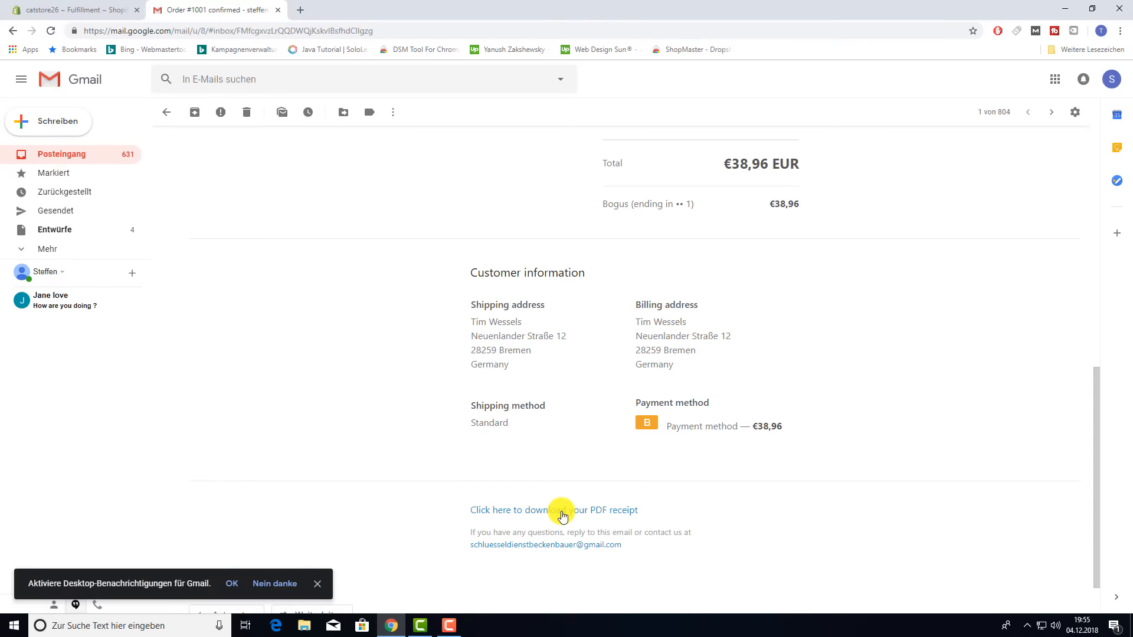
- Open the PDF receipt and review invoice 1001.pdf
click(561, 511)
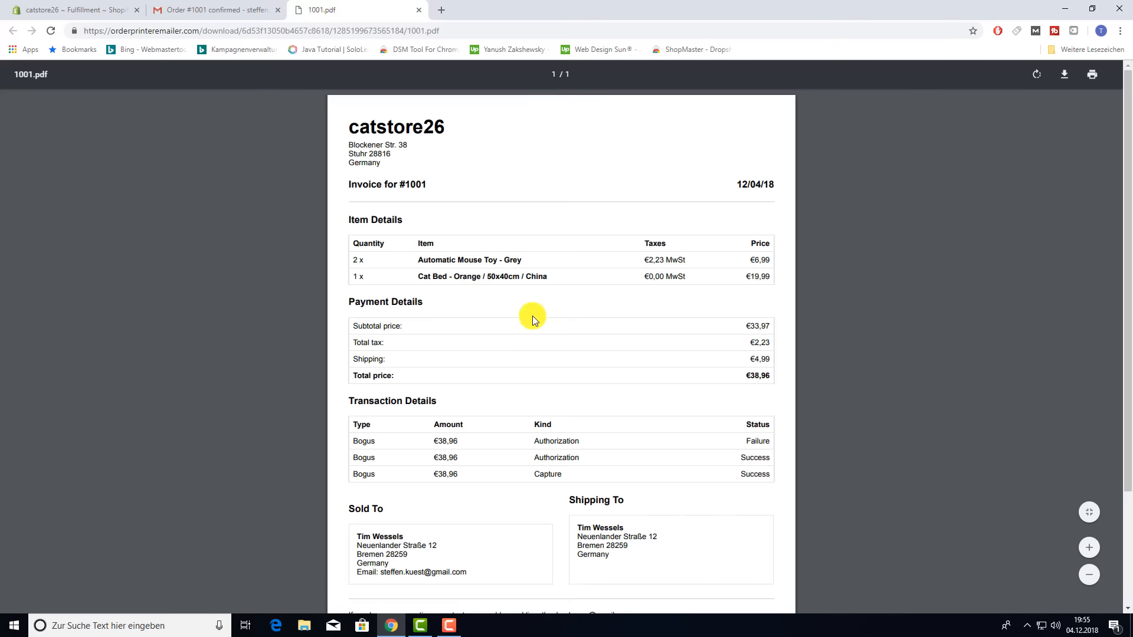
scroll(532, 322, down, 3)
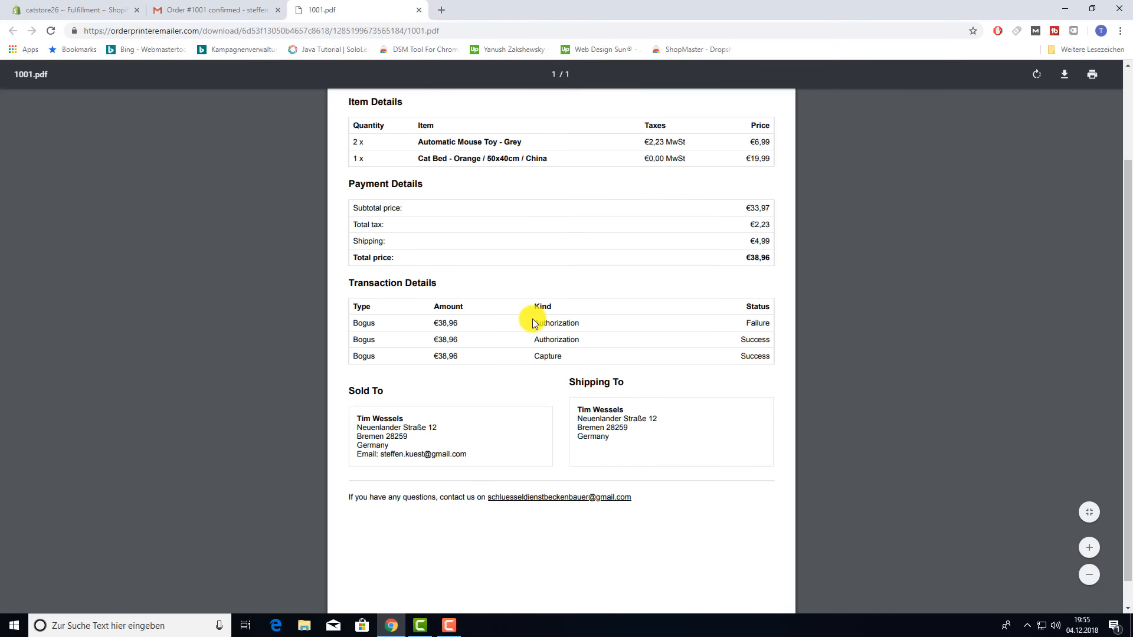
scroll(533, 323, up, 3)
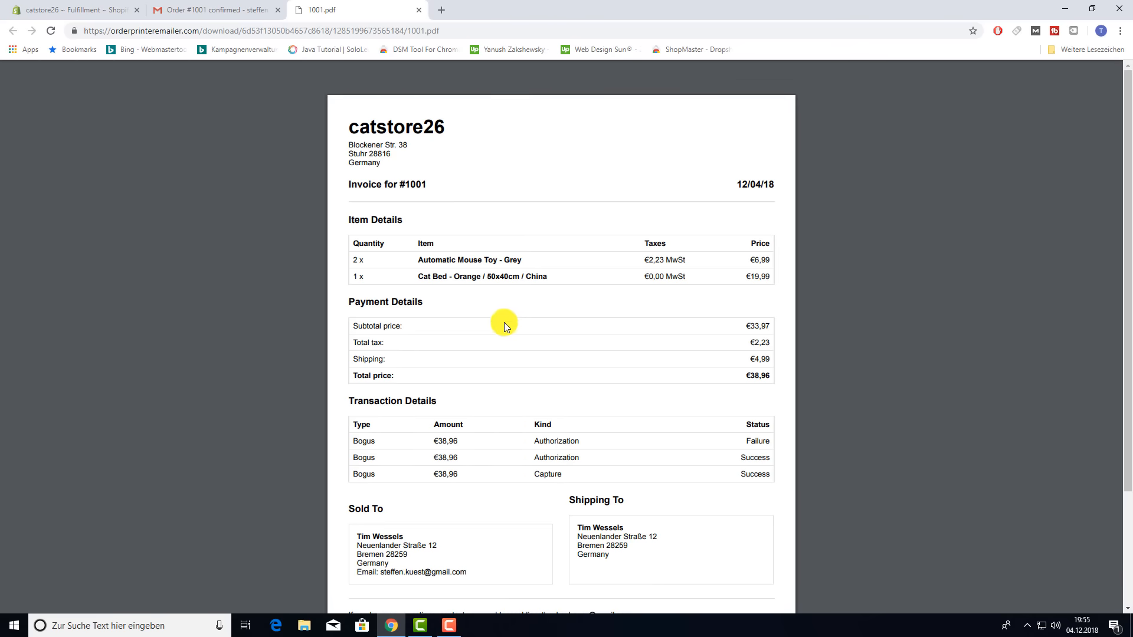
- Close the PDF and Gmail tabs and return to the Shopify admin Home
click(77, 9)
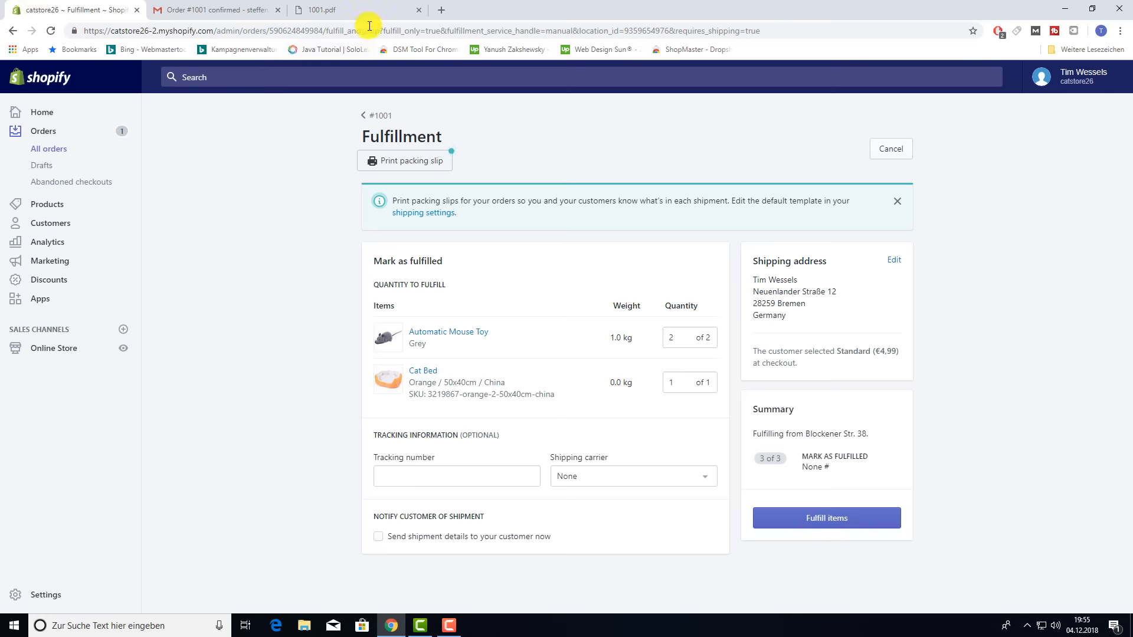
click(418, 9)
click(280, 12)
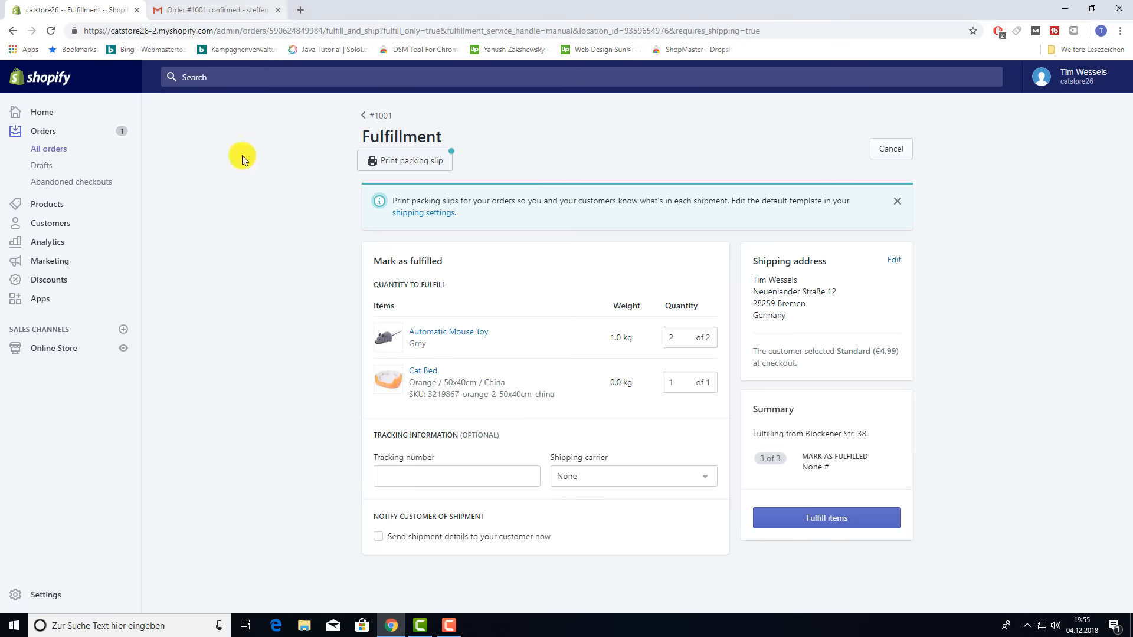
click(43, 112)
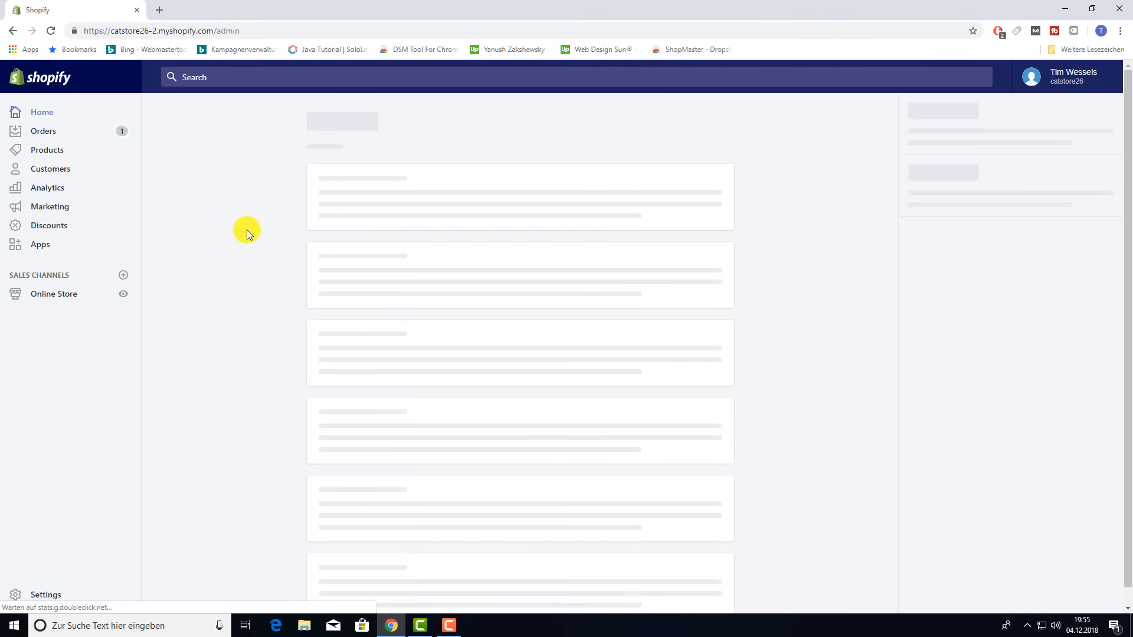